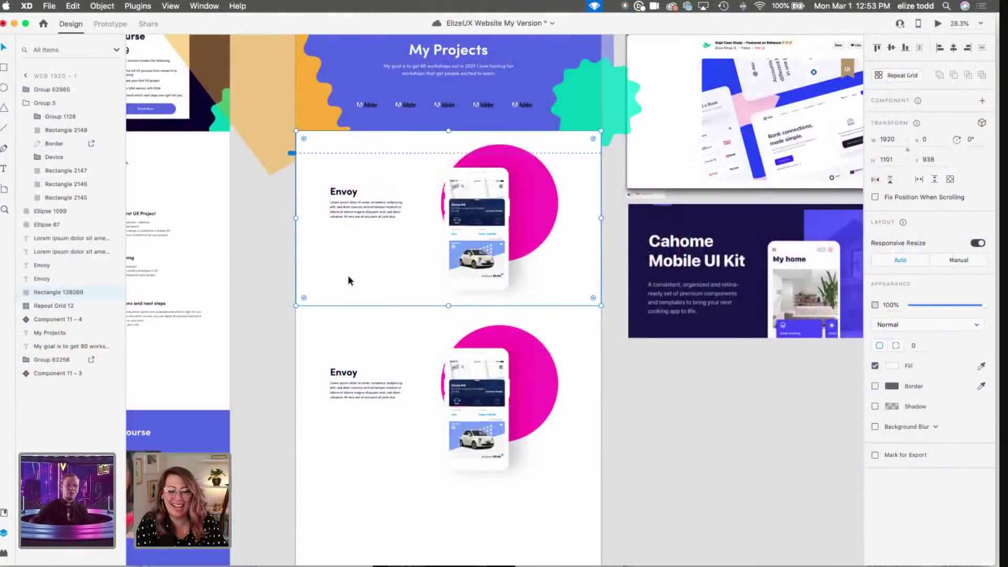
Step: Duplicate the first Envoy section's white background rectangle behind the second Envoy section and select that section's pink circle
mouse_move(347, 275)
left_mouse_down()
mouse_move(354, 468)
mouse_move(411, 411)
mouse_move(382, 457)
mouse_move(381, 448)
left_mouse_up()
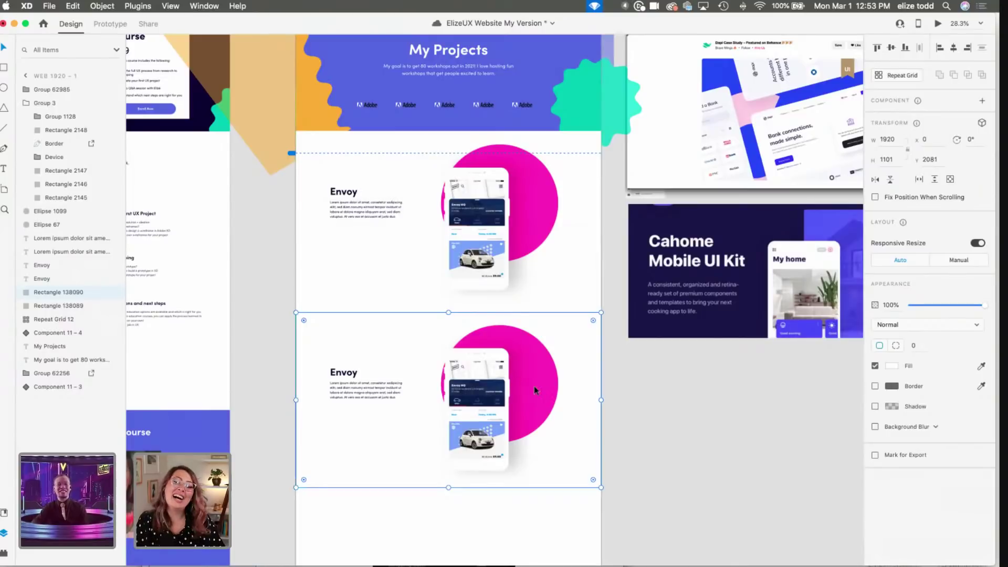
left_click(535, 389)
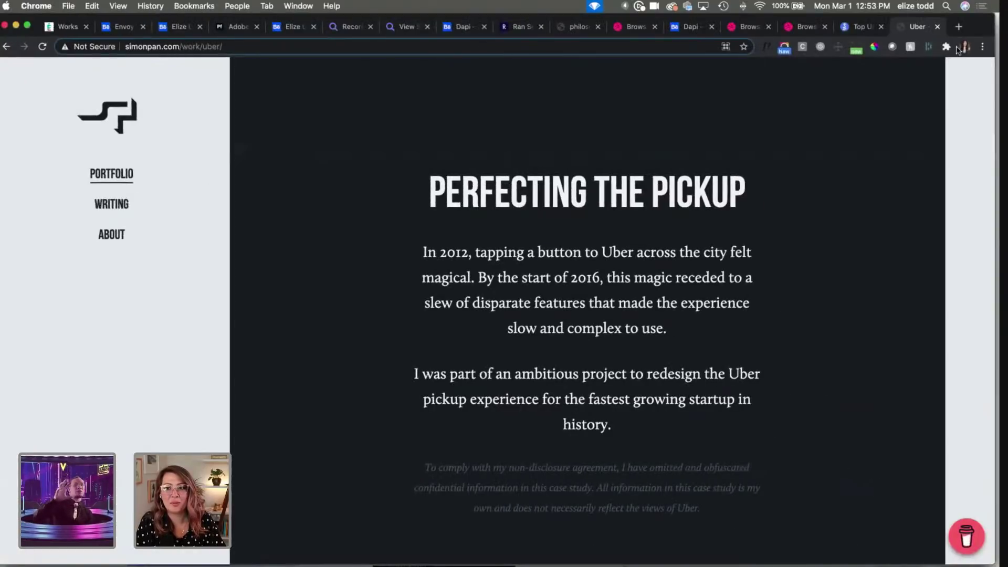
Step: In Chrome, search the web for "envoy there" in a new tab and open Envoy's electric car sharing site
left_click(956, 26)
type("envoy")
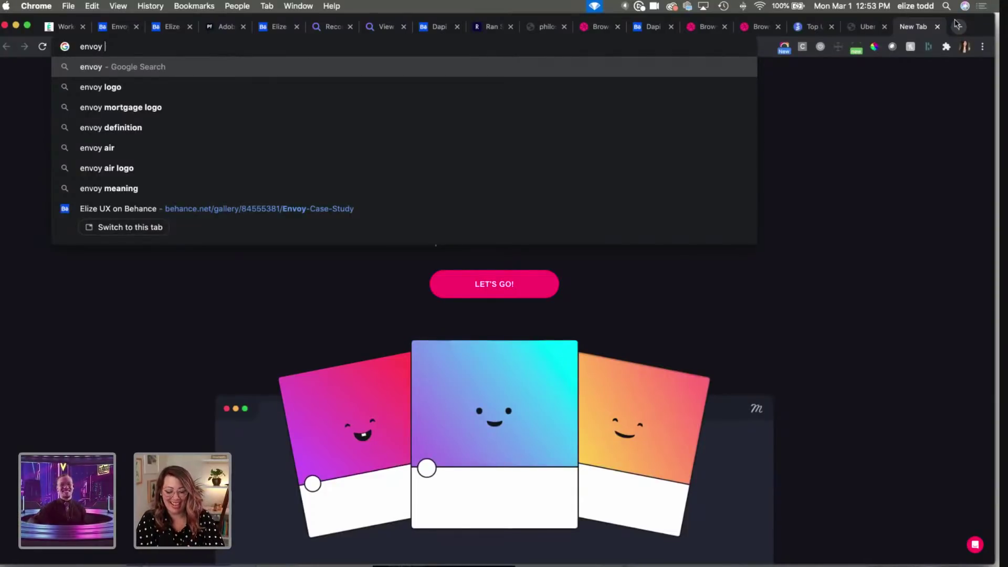
type("there")
key("Return")
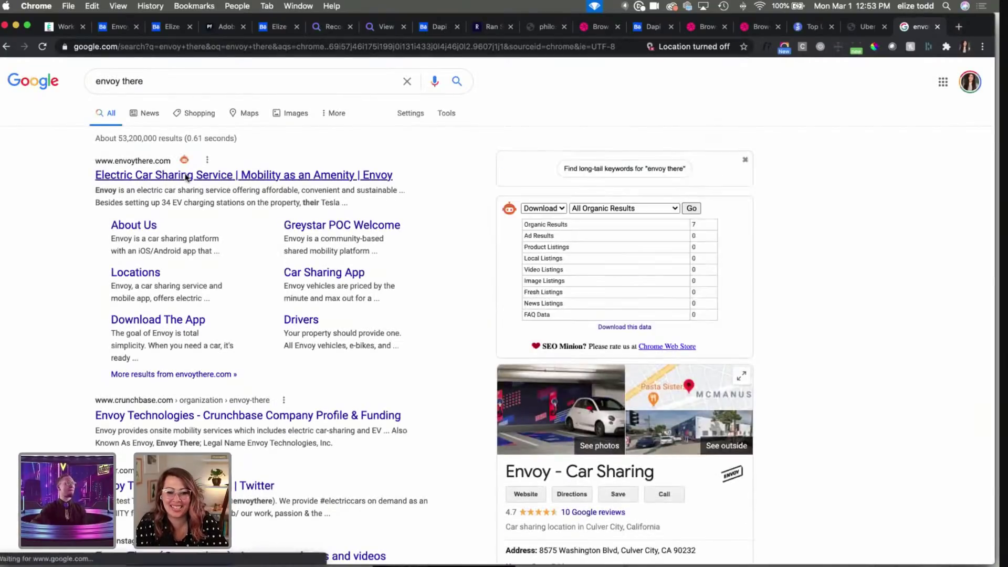
left_click(187, 177)
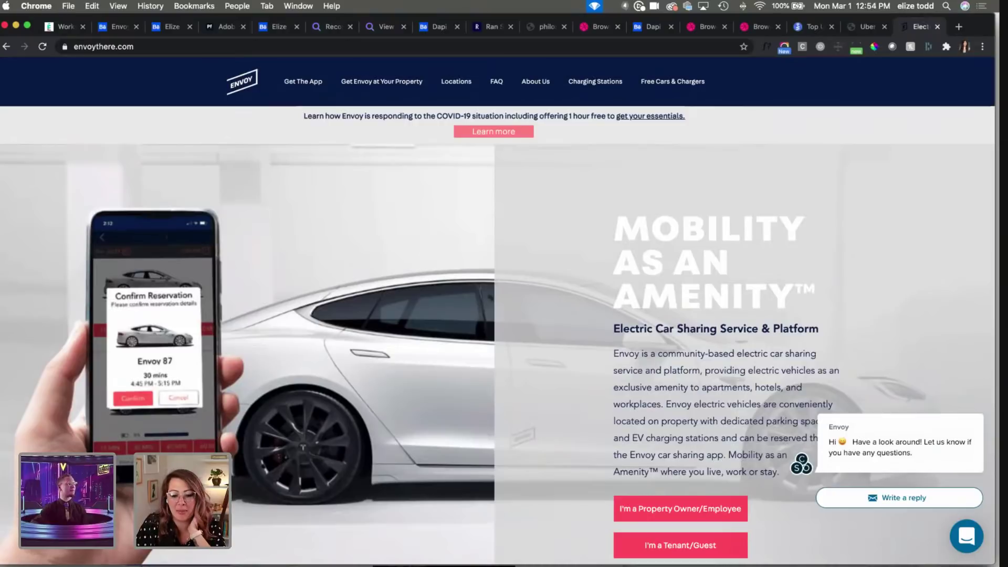
Step: Switch back to XD and examine the Cahome Mobile UI Kit reference next to the My Projects artboard
key("super+Tab")
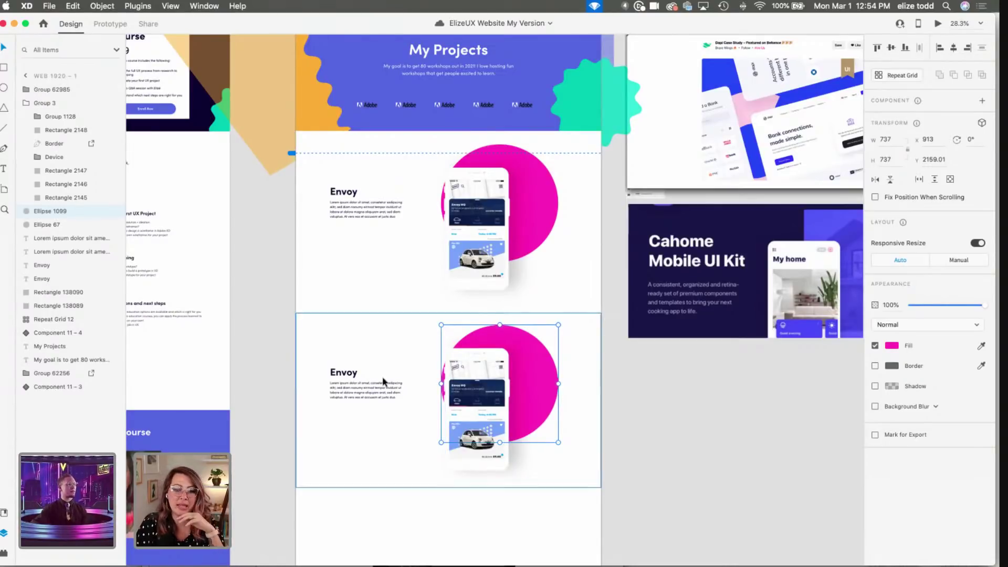
scroll(384, 381, "down", 1)
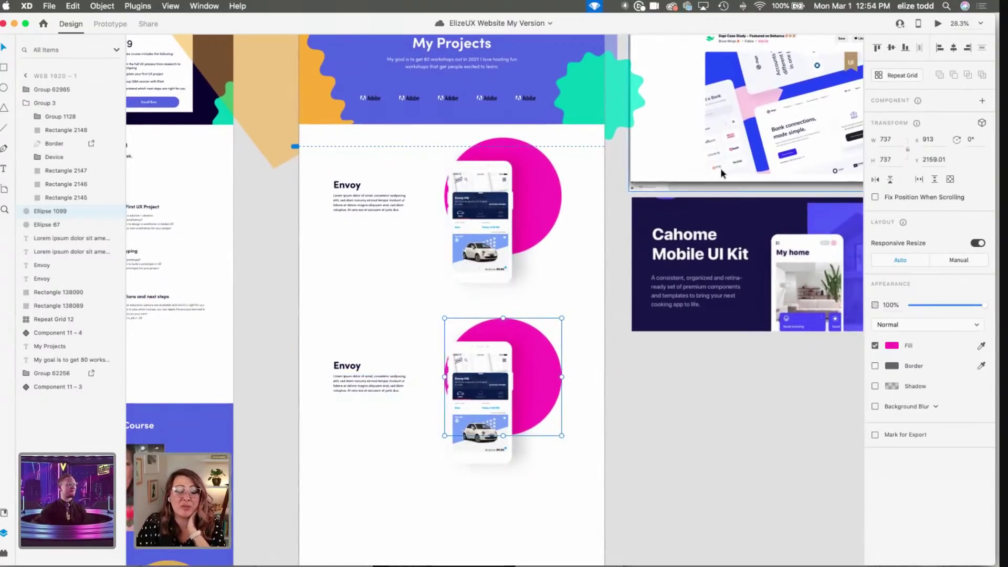
scroll(720, 168, "right", 3)
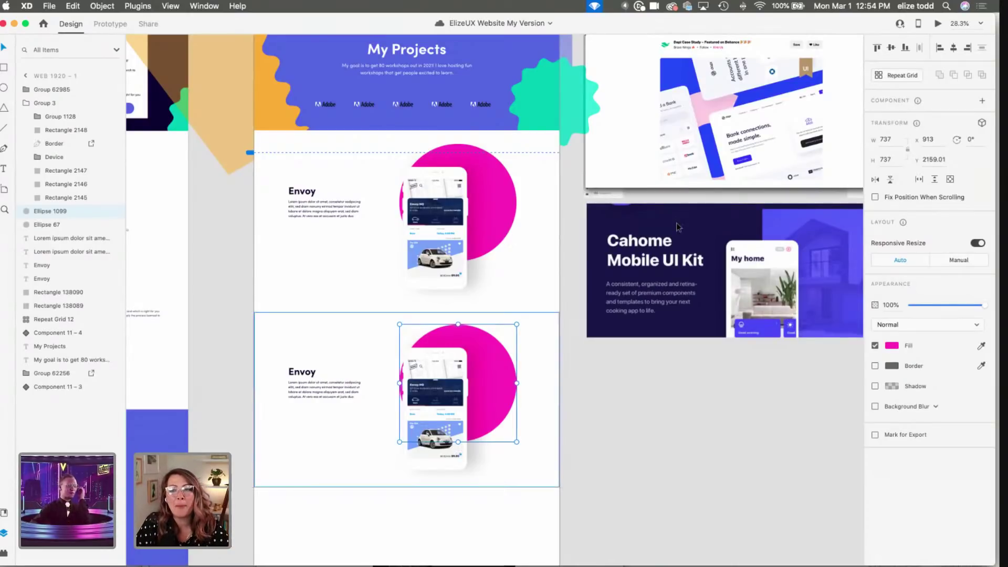
scroll(701, 295, "right", 2)
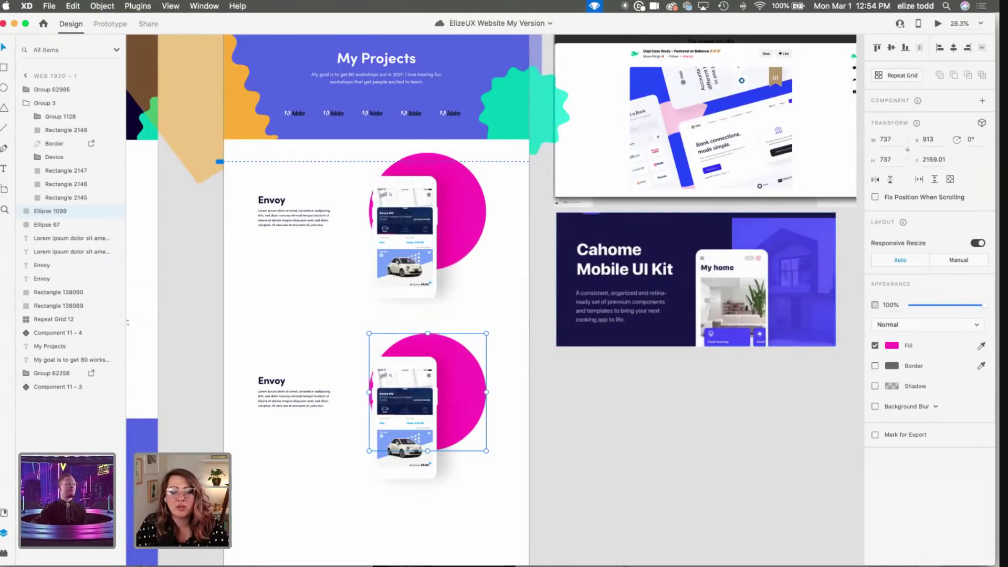
Step: In Chrome, search Google Images for "tesla" in a new tab and open the white Model X picture
key("super+Tab")
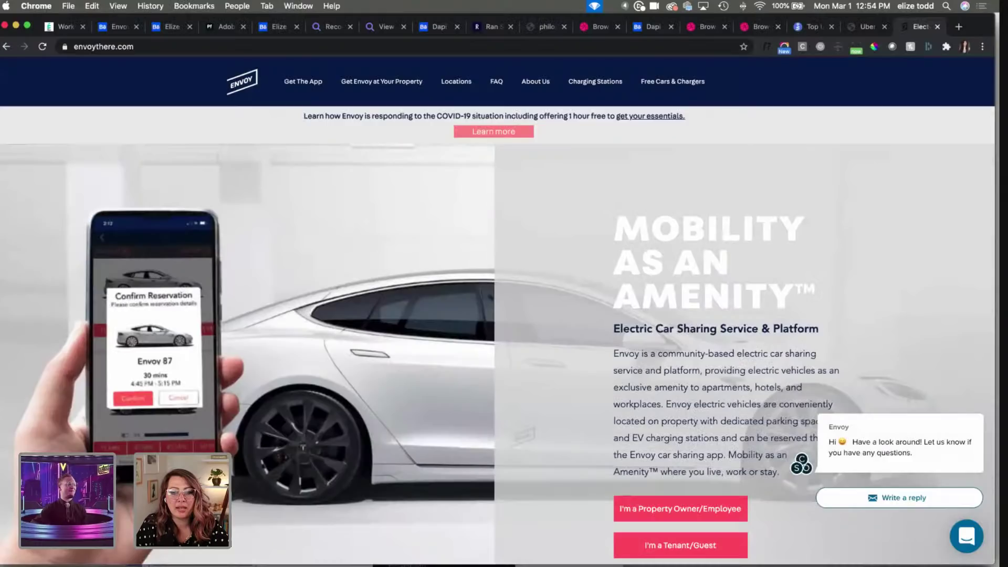
left_click(957, 27)
type("tesla")
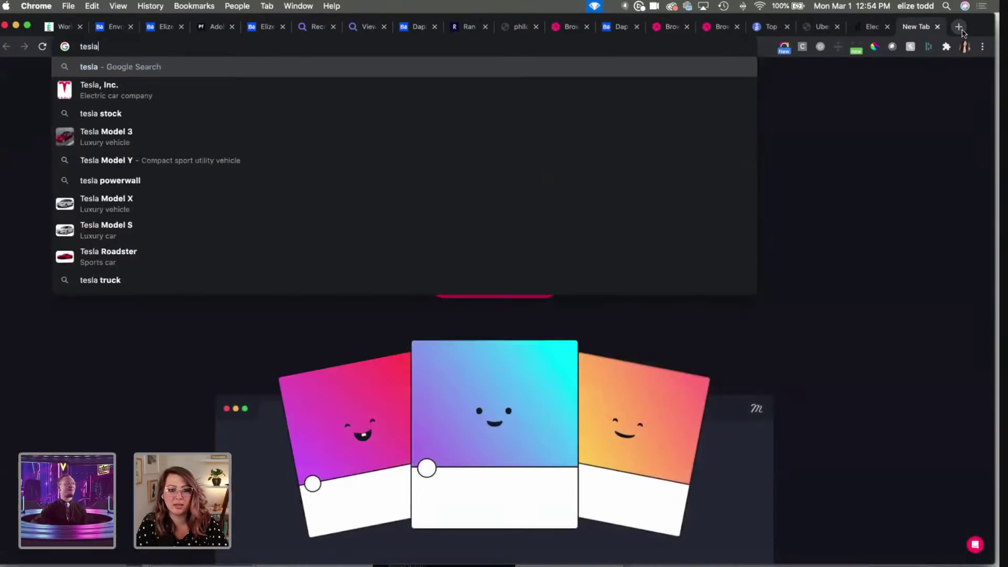
key("Return")
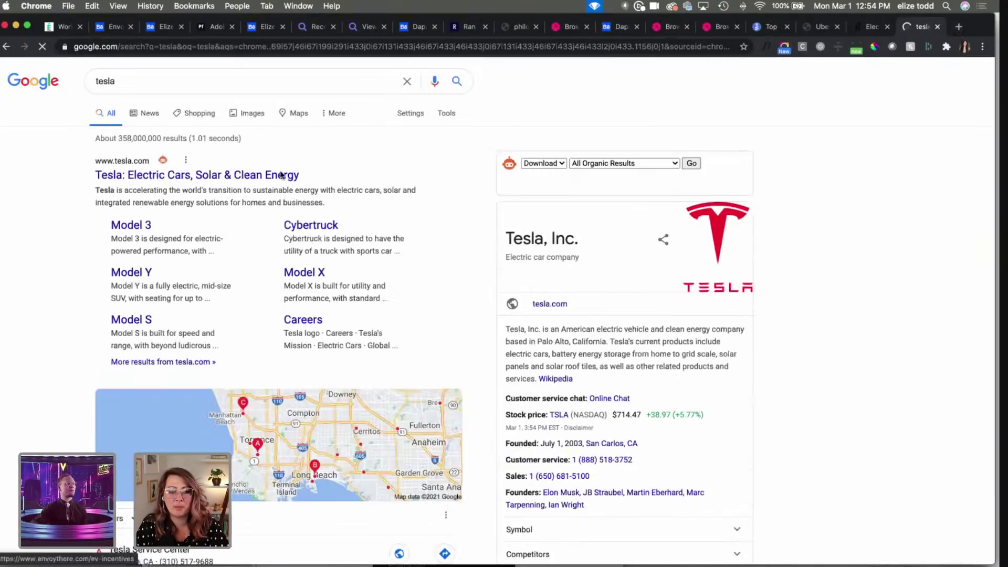
left_click(248, 113)
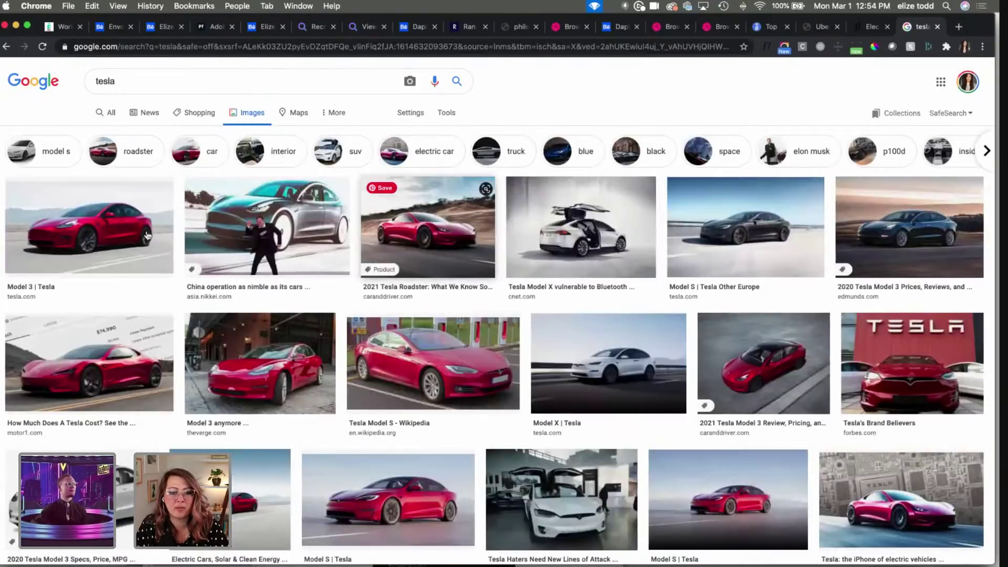
left_click(651, 436)
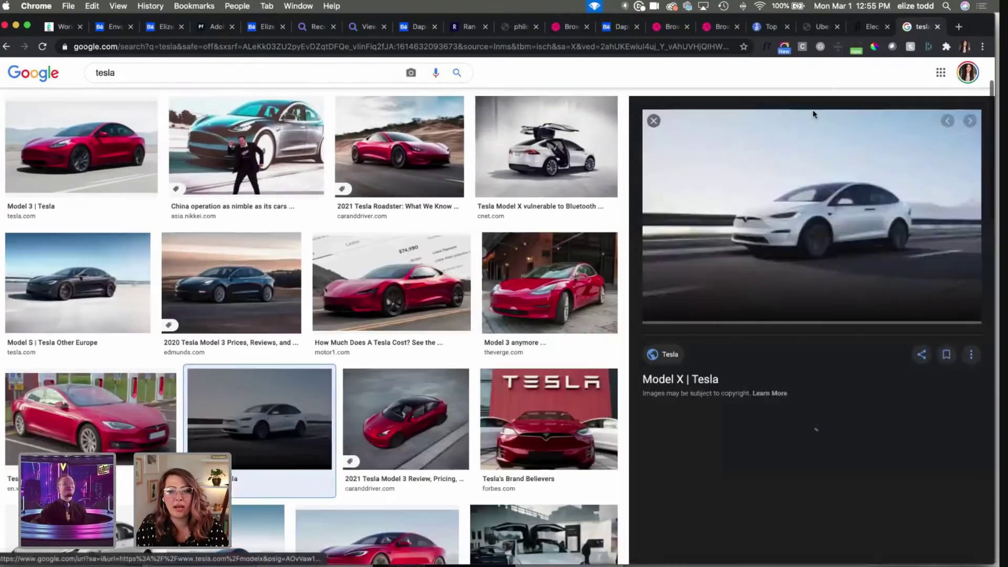
Step: Bring the Tesla Model X picture into XD and fill the second Envoy section's pink circle with it
key("ctrl+Right")
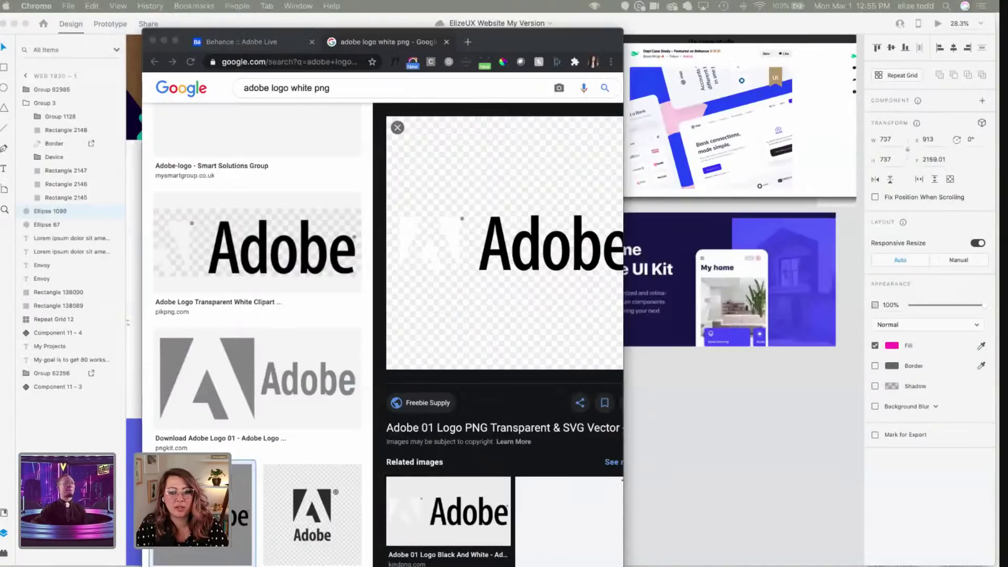
left_click(164, 41)
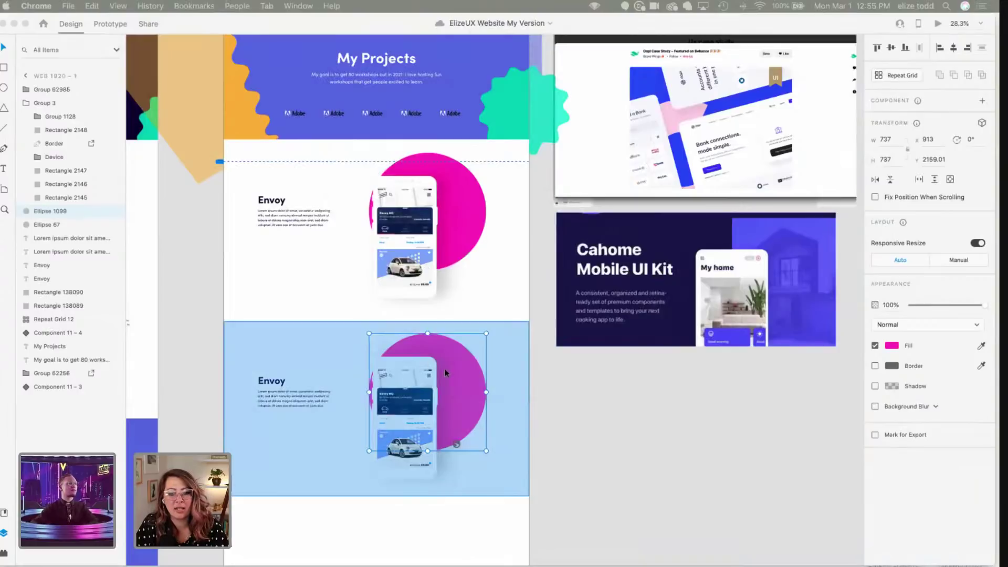
left_click_drag(445, 370, 446, 370)
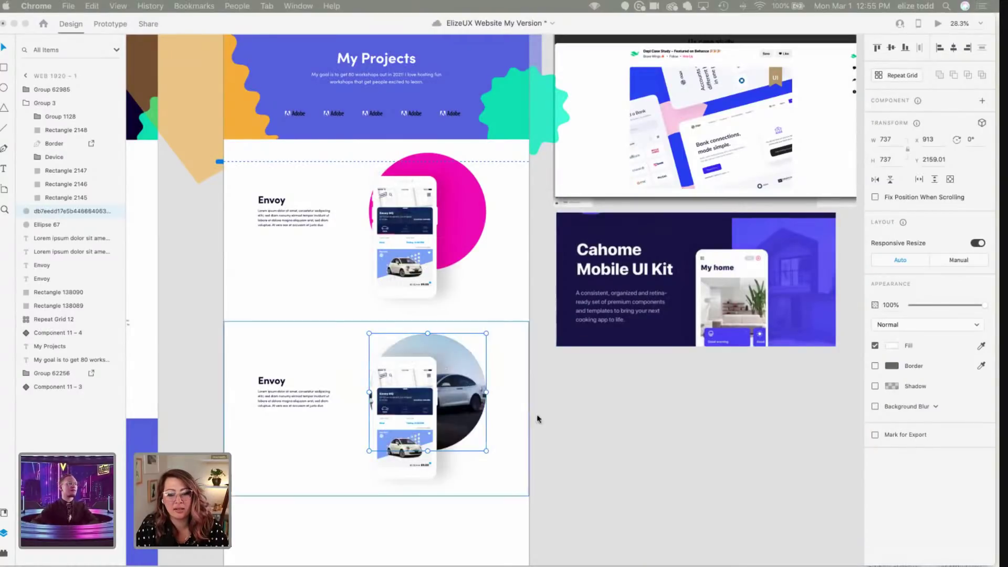
Step: Move the phone mockup in the second Envoy section left to uncover the car in the circle
left_click(430, 400)
left_click(419, 395)
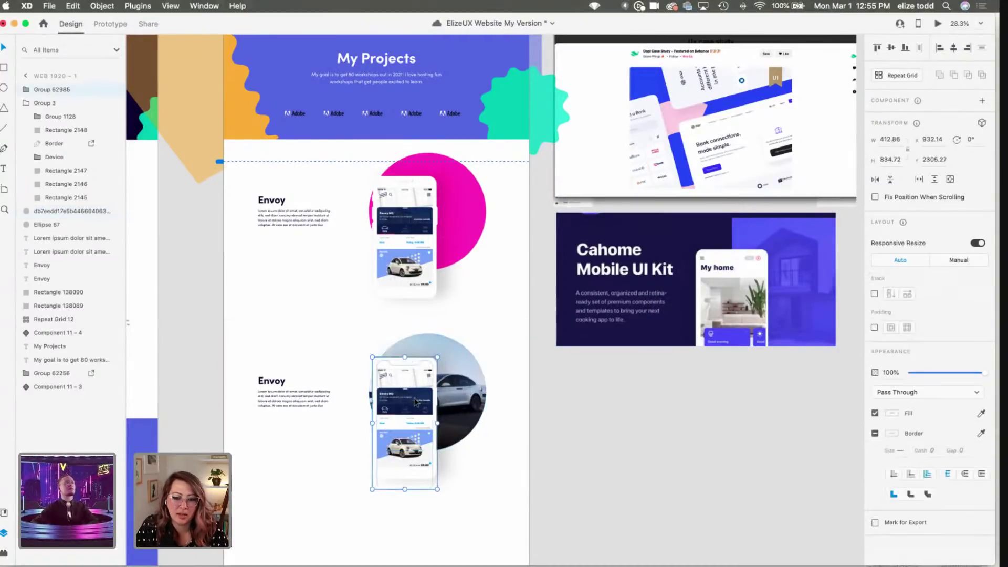
left_click_drag(394, 400, 372, 399)
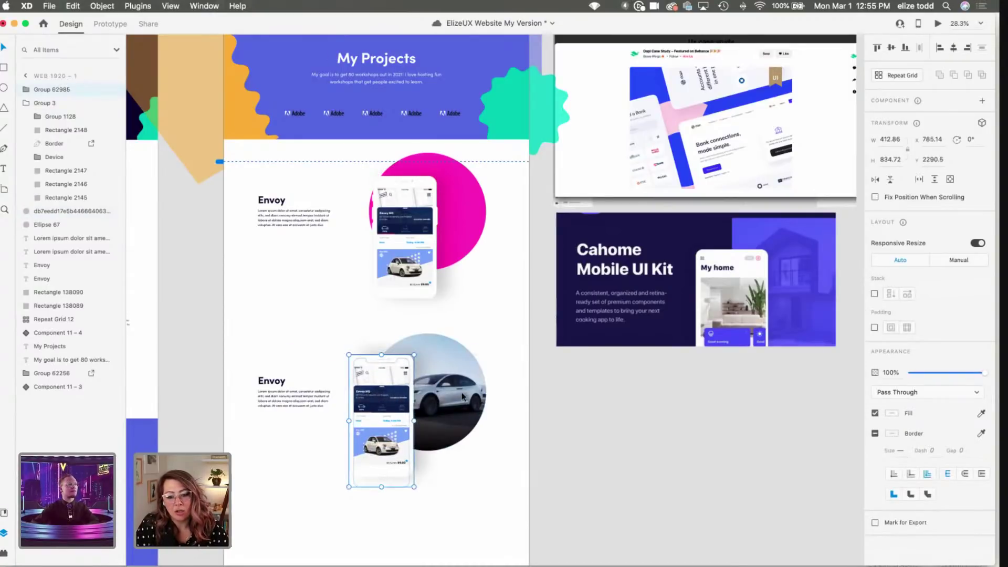
Step: Overlay the car circle with a duplicate filled with the blue #5256FF sampled from the Cahome banner, at 62% opacity
left_click(462, 397)
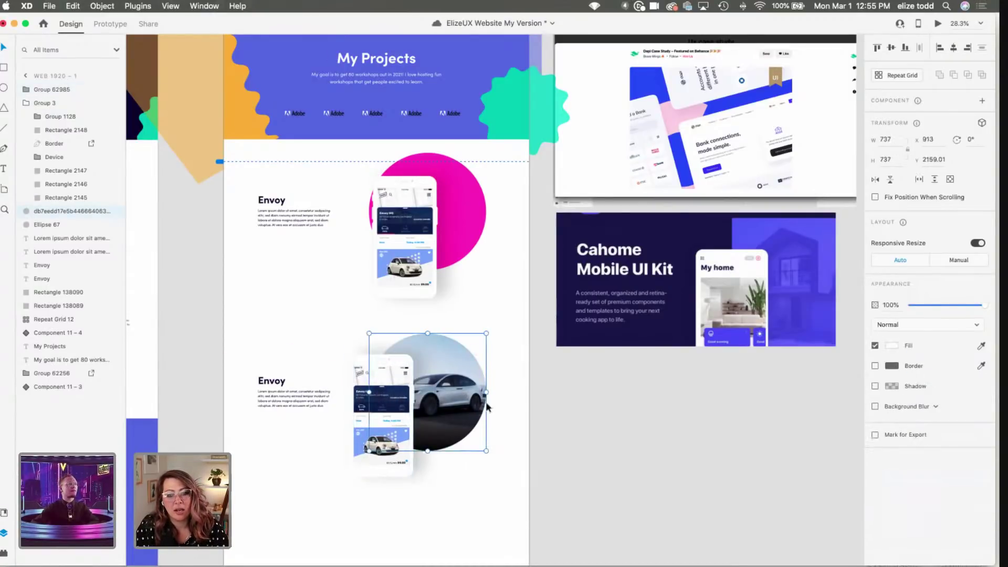
key("shift+super+bracketright")
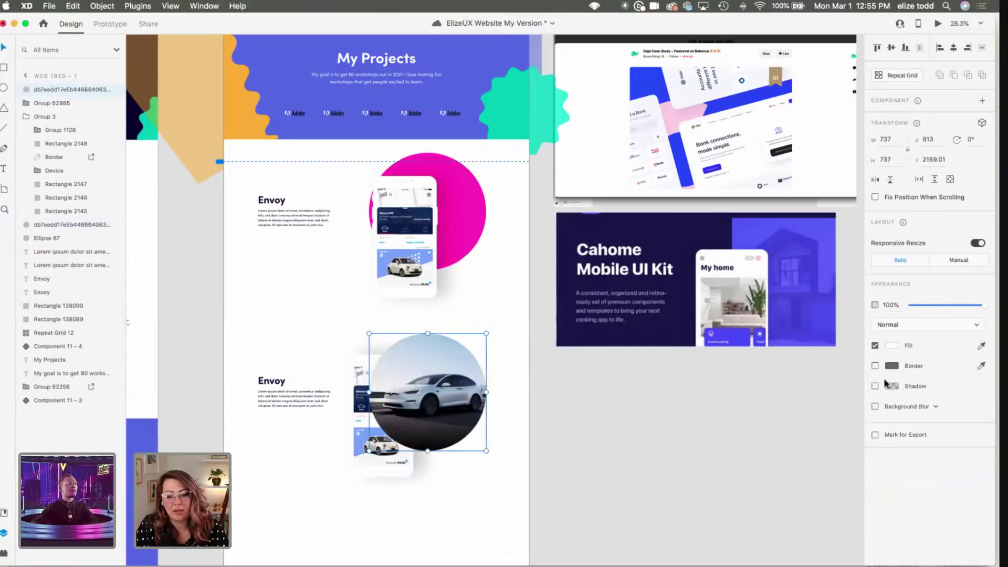
left_click(890, 346)
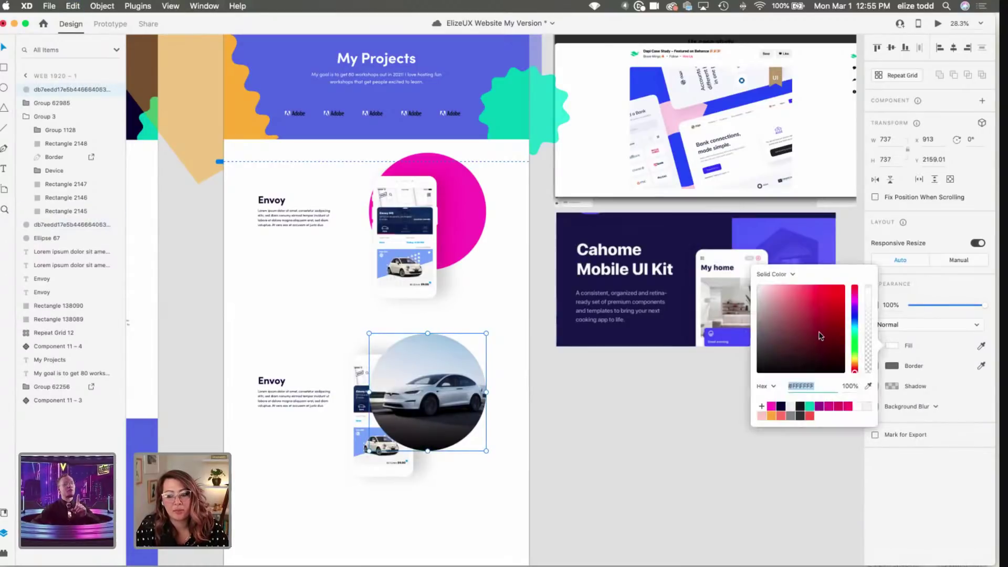
left_click(868, 387)
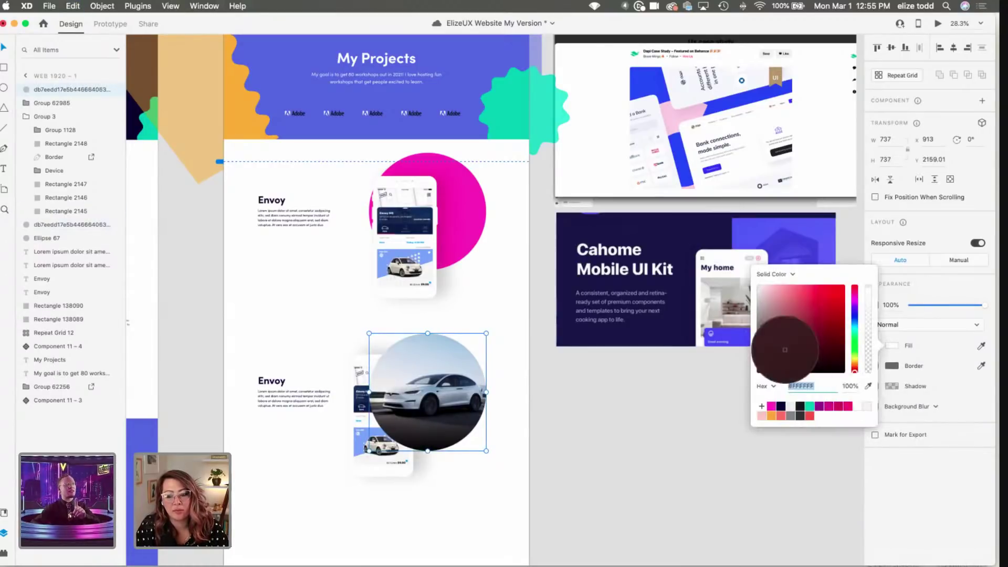
left_click(732, 337)
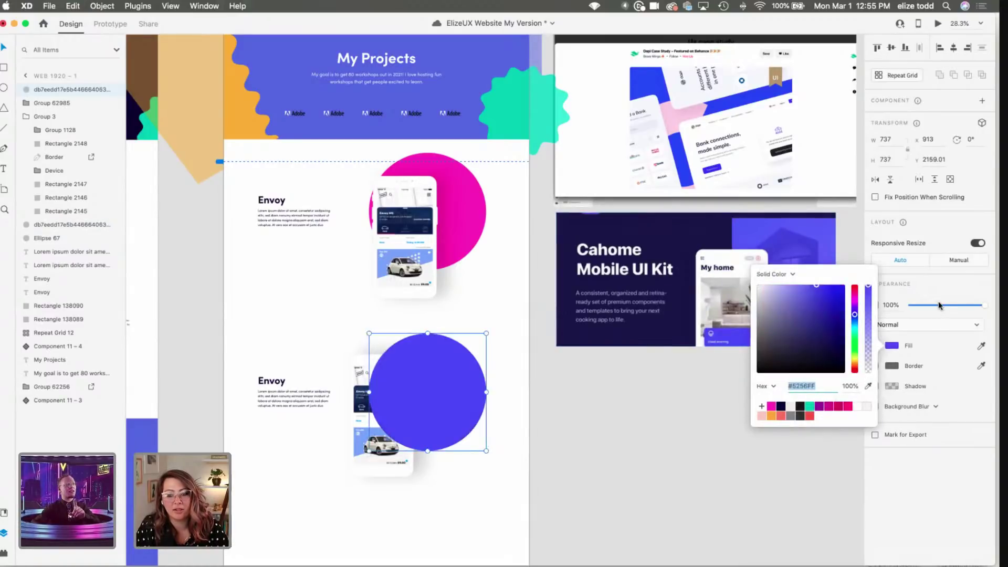
left_click_drag(939, 305, 956, 302)
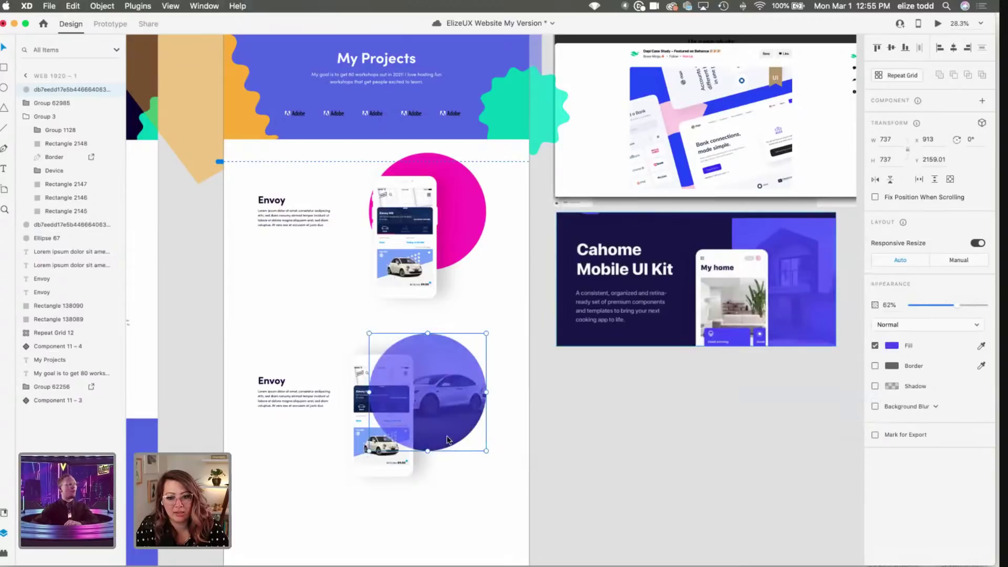
Step: Bring the second Envoy section's phone mockup in front of the blue overlay circle
left_click(360, 400)
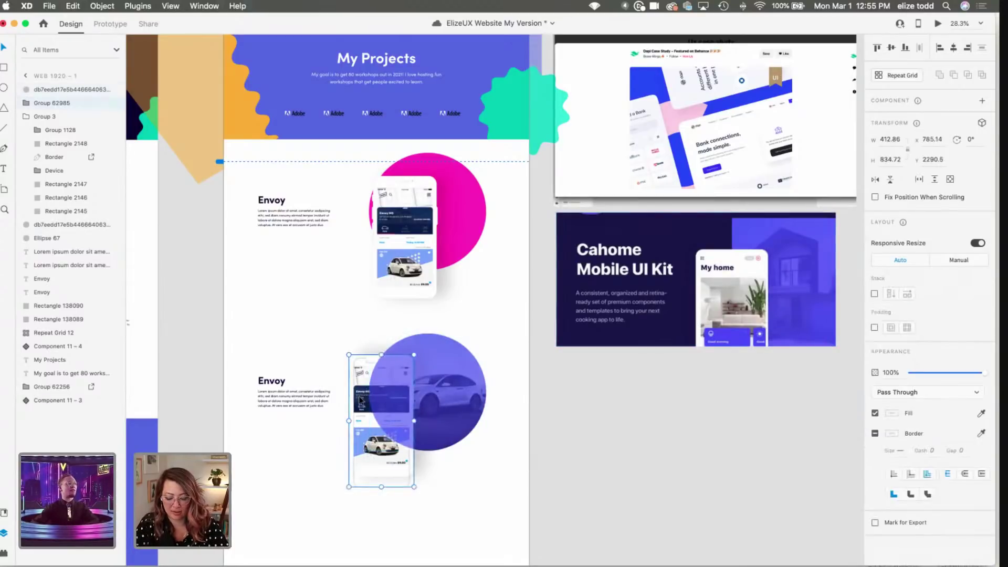
key("super+bracketright")
Step: Try to move the blue overlay circle and the phone mockup together up and to the right
left_click(456, 376)
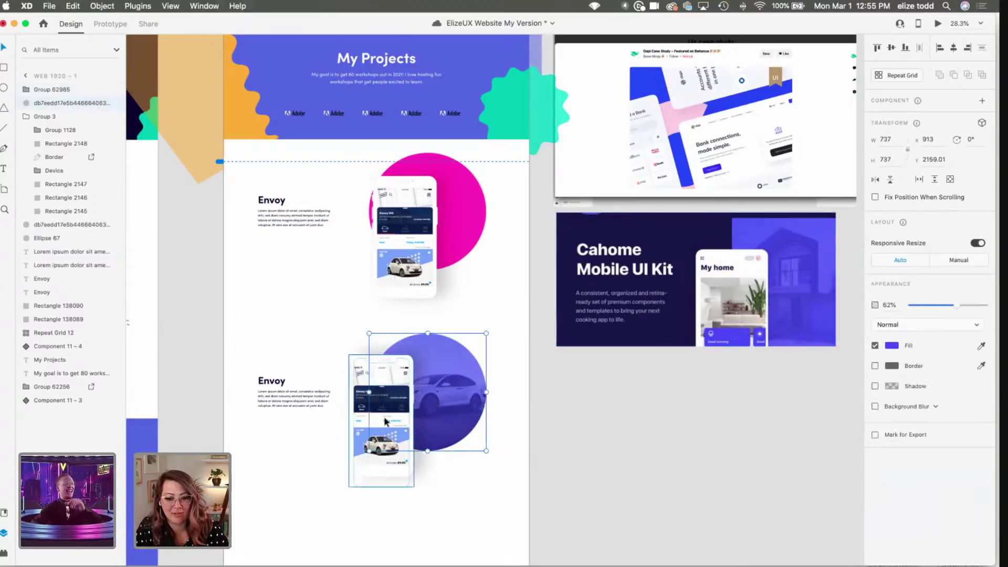
left_click(386, 422, "shift")
left_click_drag(386, 421, 409, 418)
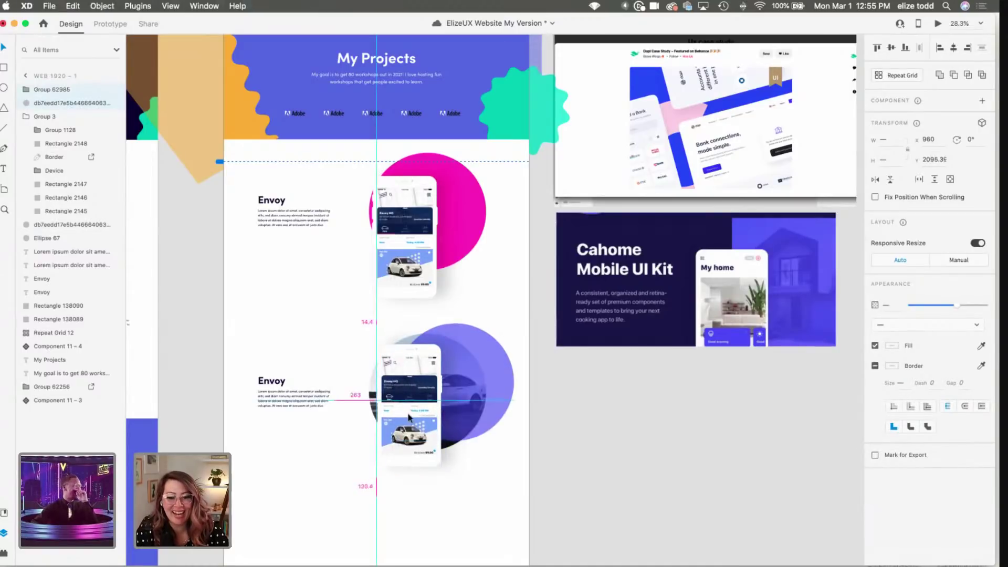
key("super+z")
left_click(572, 511)
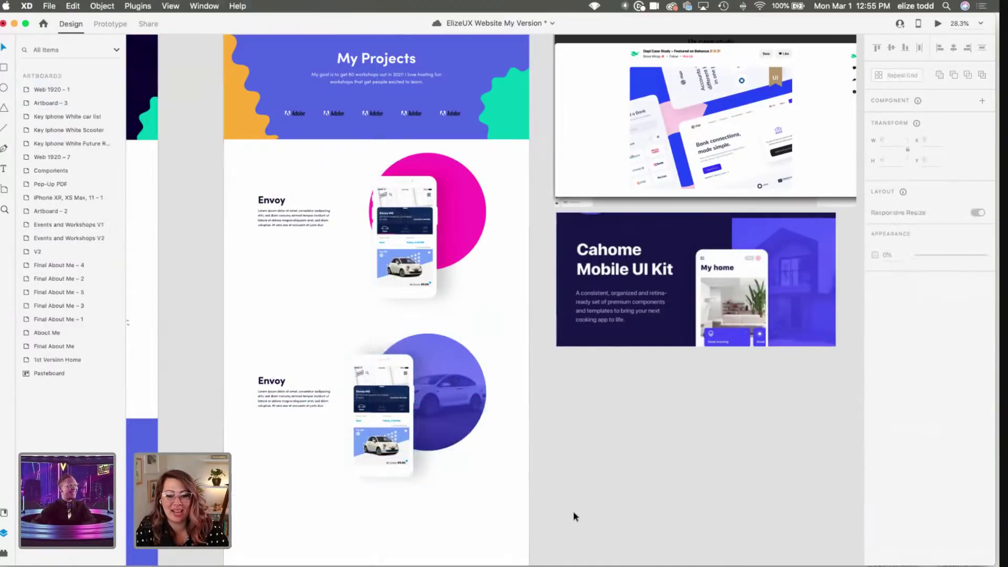
Step: Lock the second section's background rectangle and move the phone mockup, overlay and car circle together right and up to X 913
left_click(496, 369)
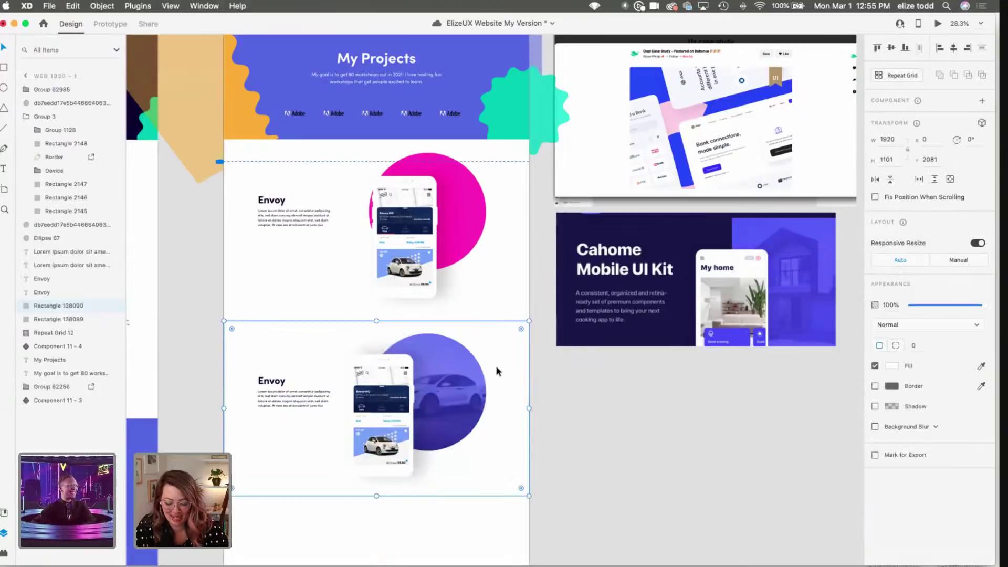
key("super+l")
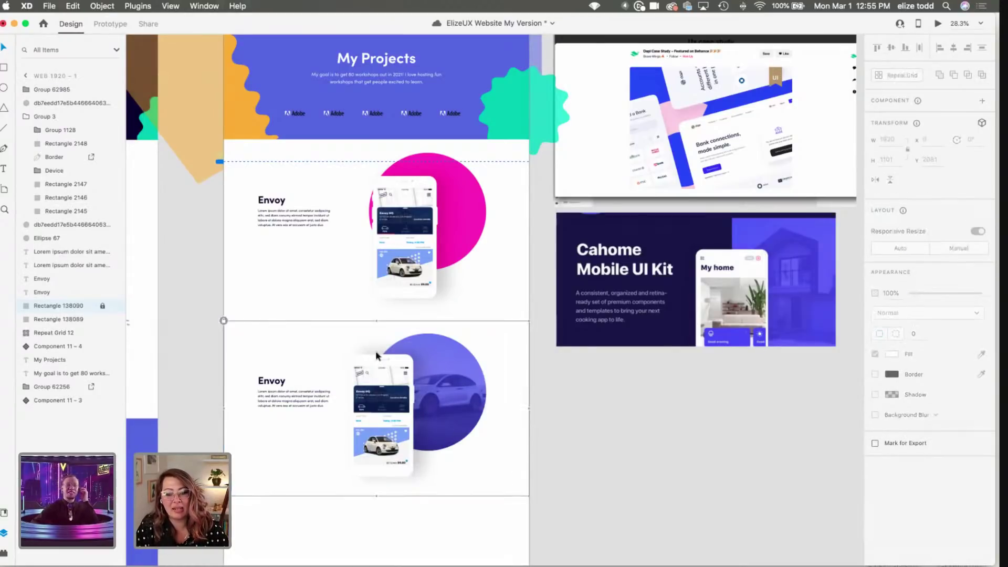
left_click(361, 333)
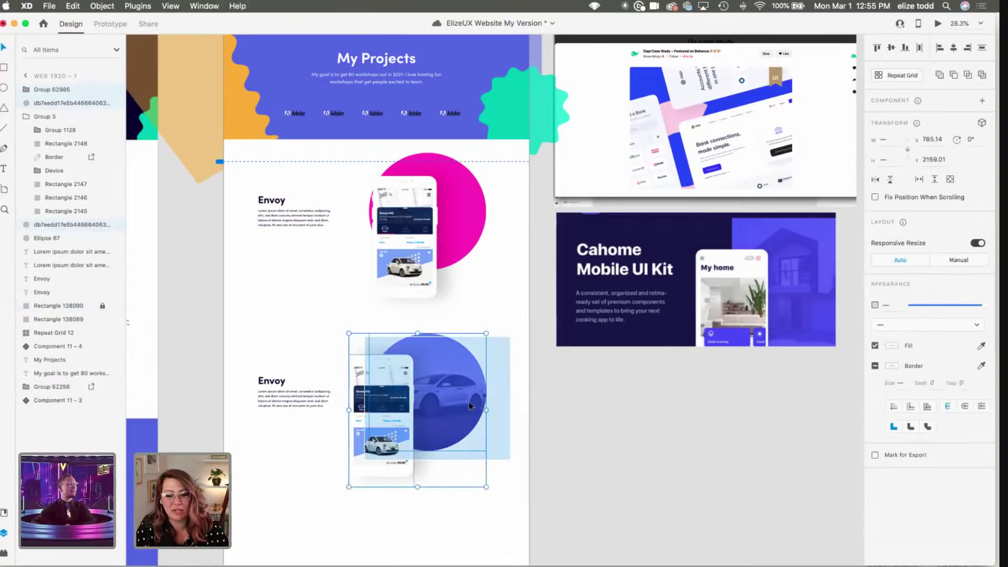
left_click_drag(468, 401, 489, 391)
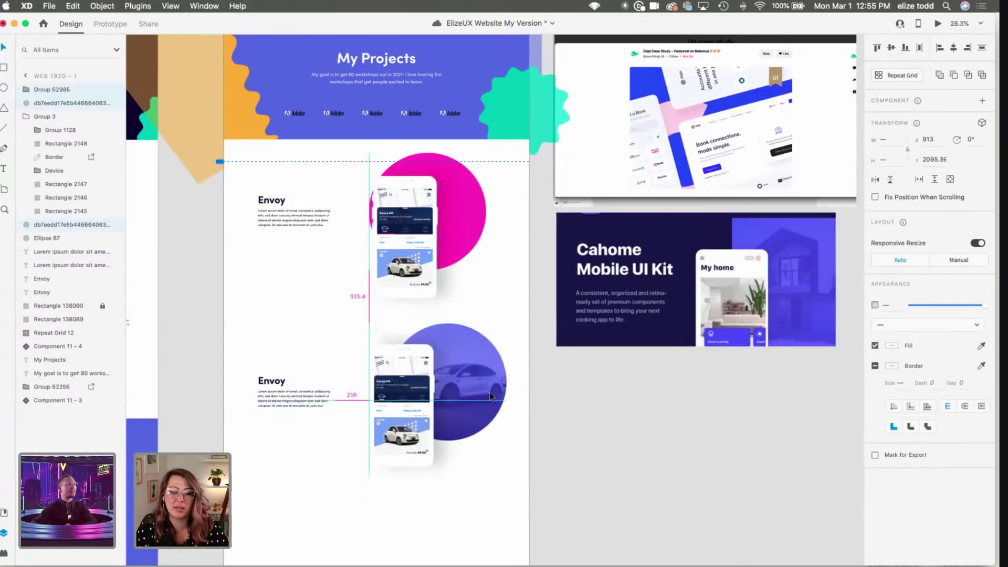
left_click(551, 455)
scroll(504, 505, "down", 4)
scroll(470, 436, "down", 5)
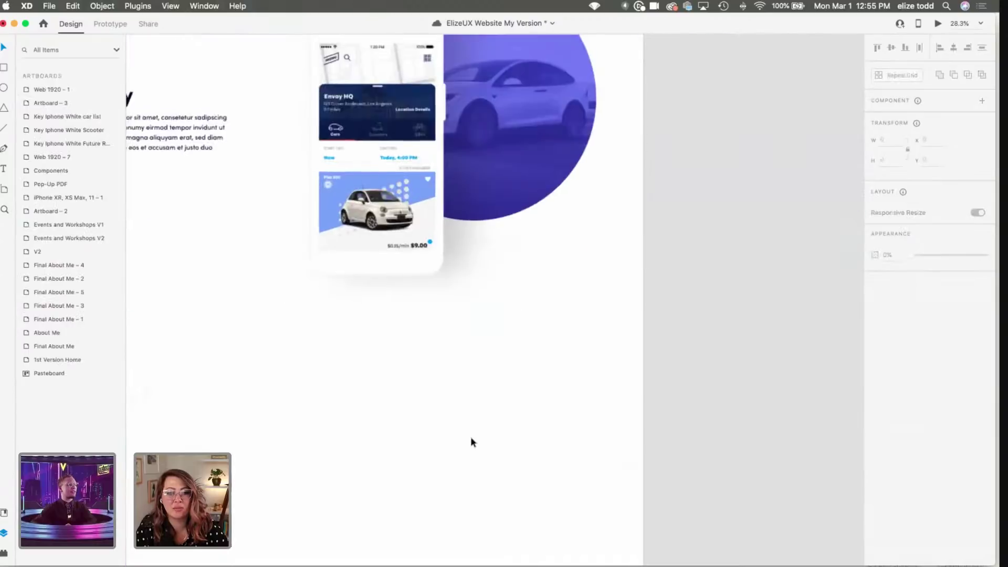
scroll(445, 347, "up", 5)
scroll(421, 313, "down", 1)
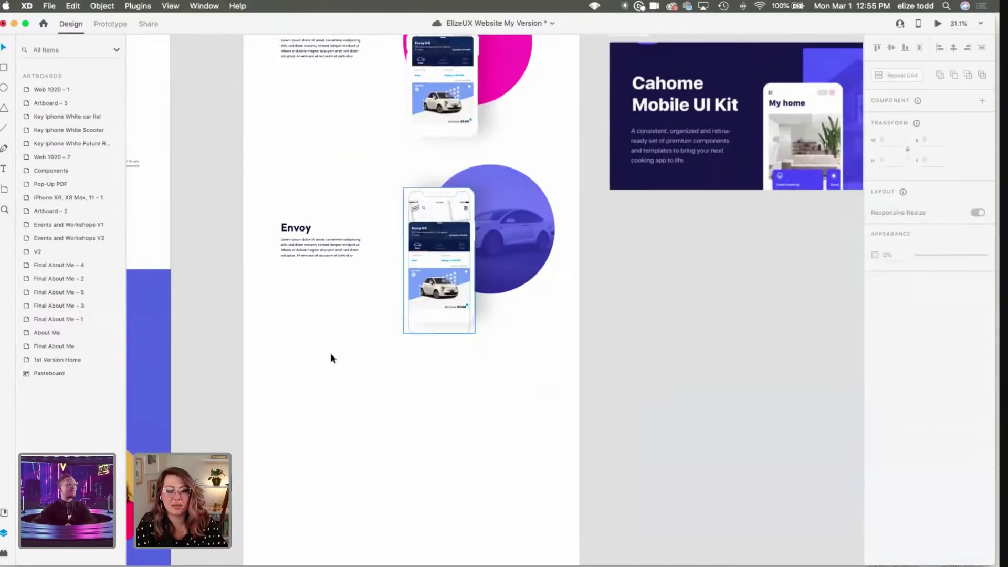
Step: Group the second Envoy section's heading, paragraph, phone mockup and blue-tinted car circle, leaving out the locked background rectangle
left_click(549, 274)
scroll(490, 135, "up", 2)
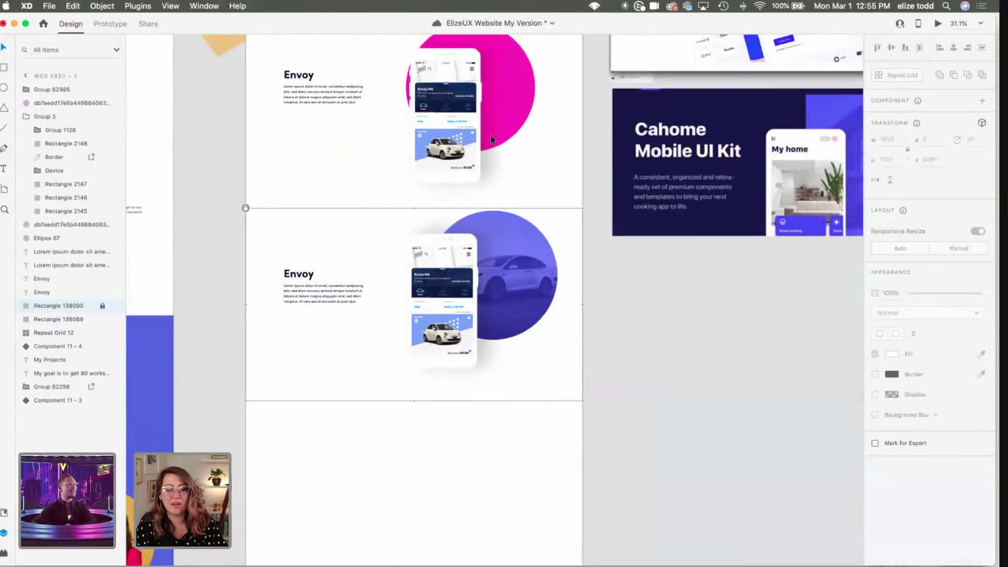
scroll(502, 350, "down", 1)
scroll(502, 350, "left", 2)
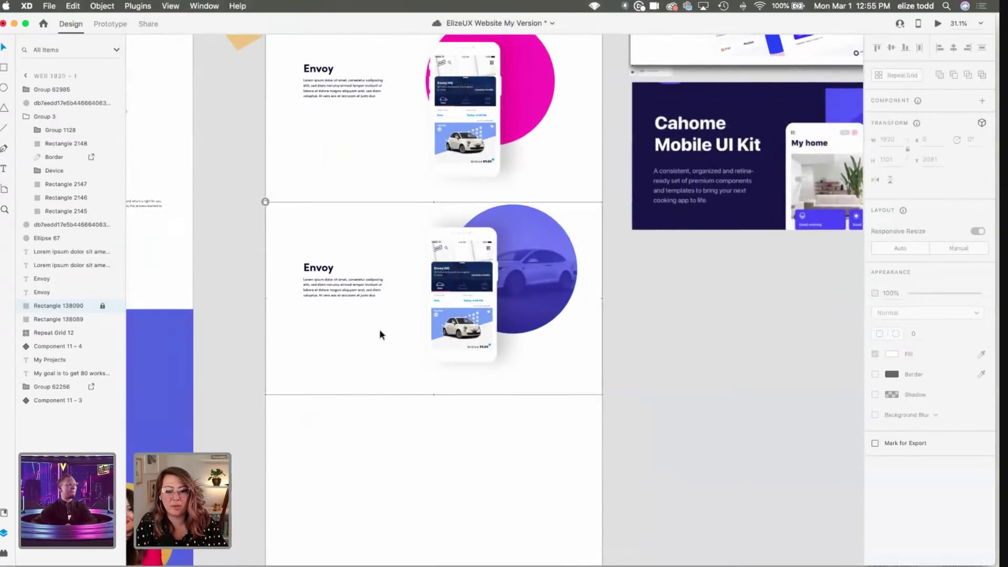
left_click_drag(387, 253, 387, 484)
left_click_drag(614, 419, 275, 191)
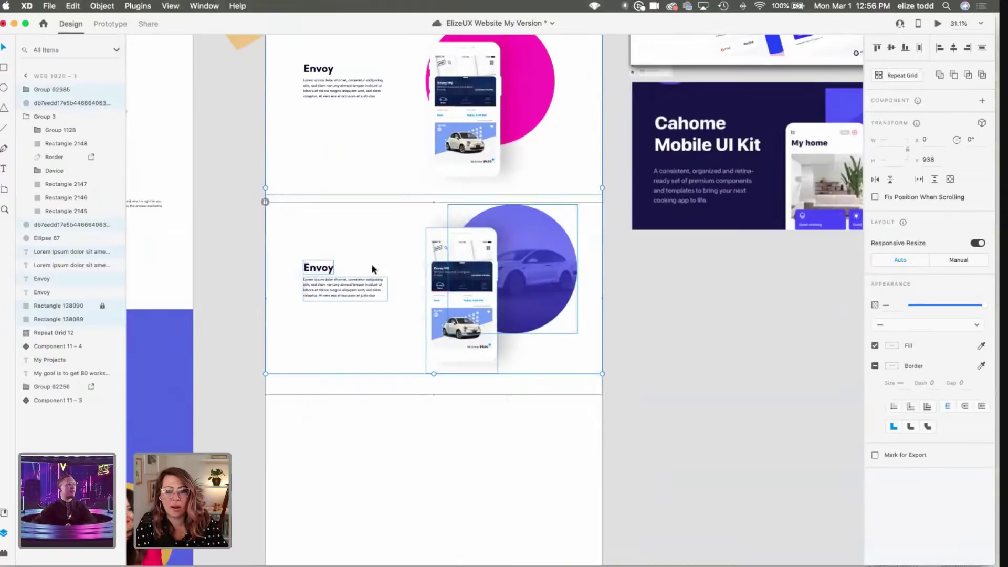
left_click(200, 259)
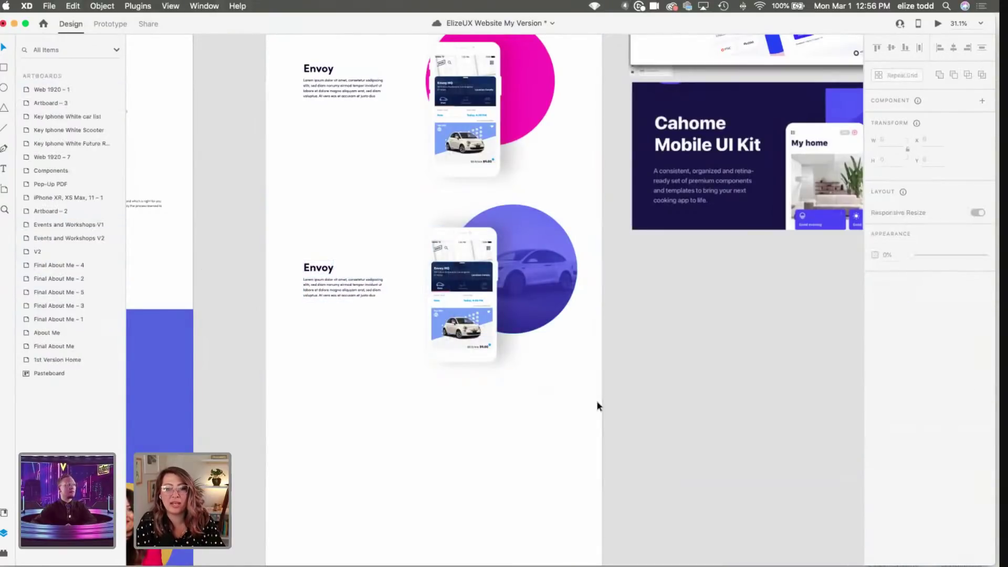
left_click_drag(601, 414, 257, 215)
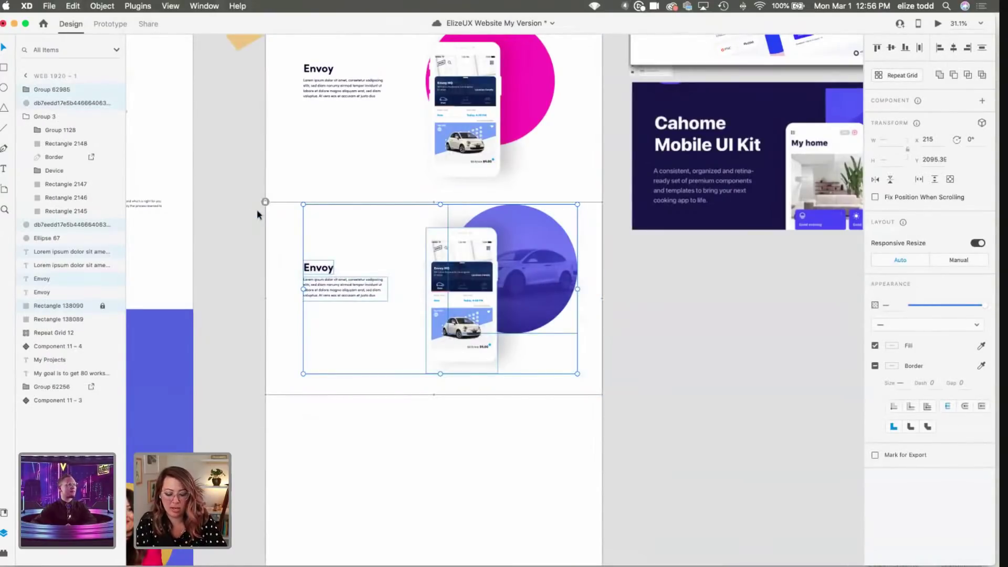
key("super+g")
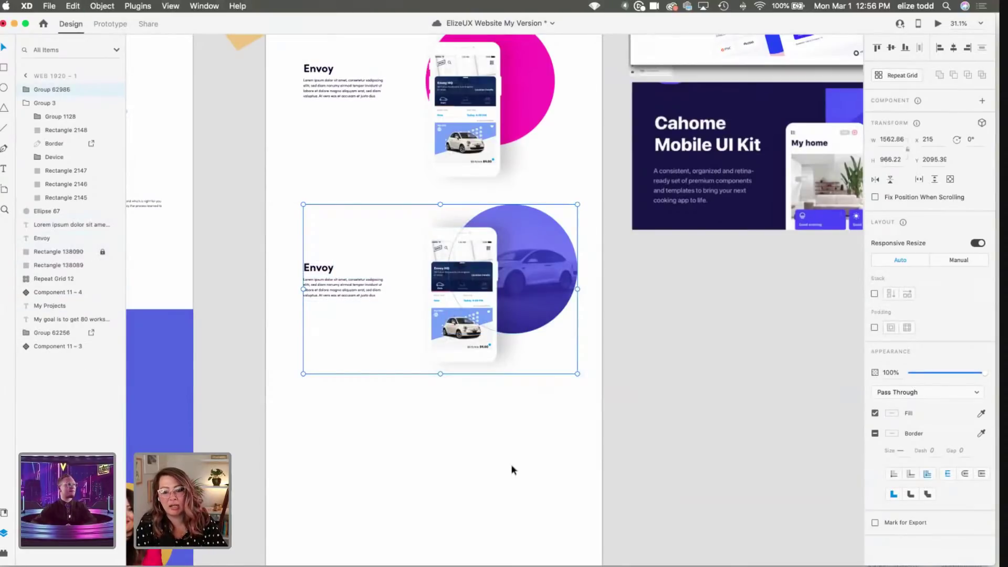
Step: Duplicate the grouped Envoy section and place the copy directly below it as a third section
key("super+z")
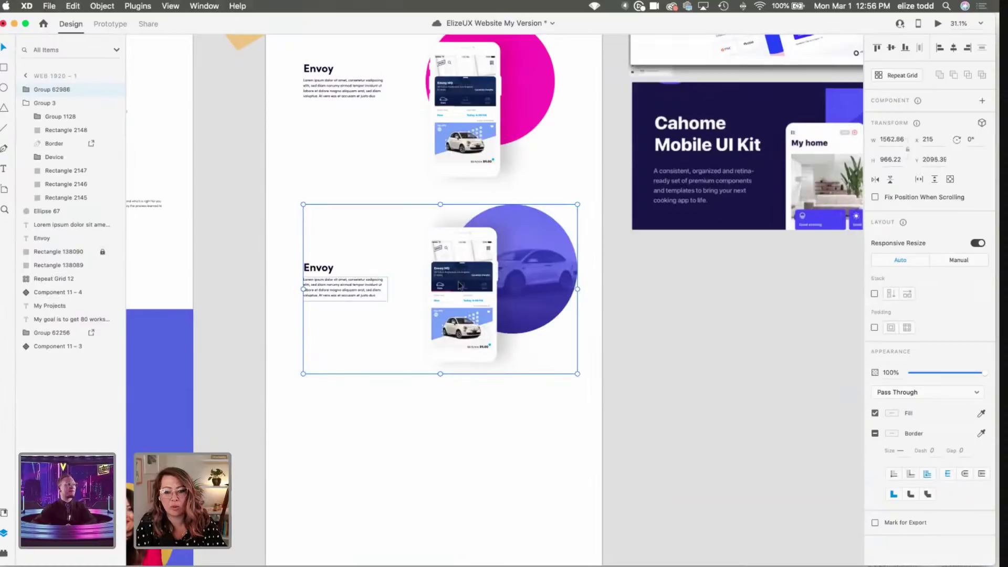
key("super+d")
left_click_drag(457, 470, 459, 476)
Step: Delete the blue overlay circle and the car circle from the third Envoy section
double_click(543, 458)
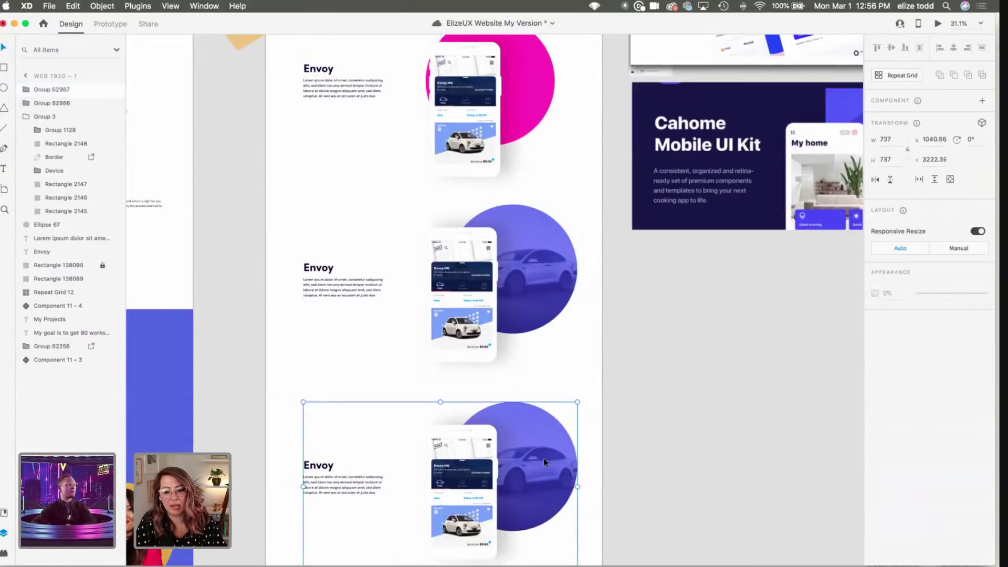
key("Delete")
left_click(543, 458)
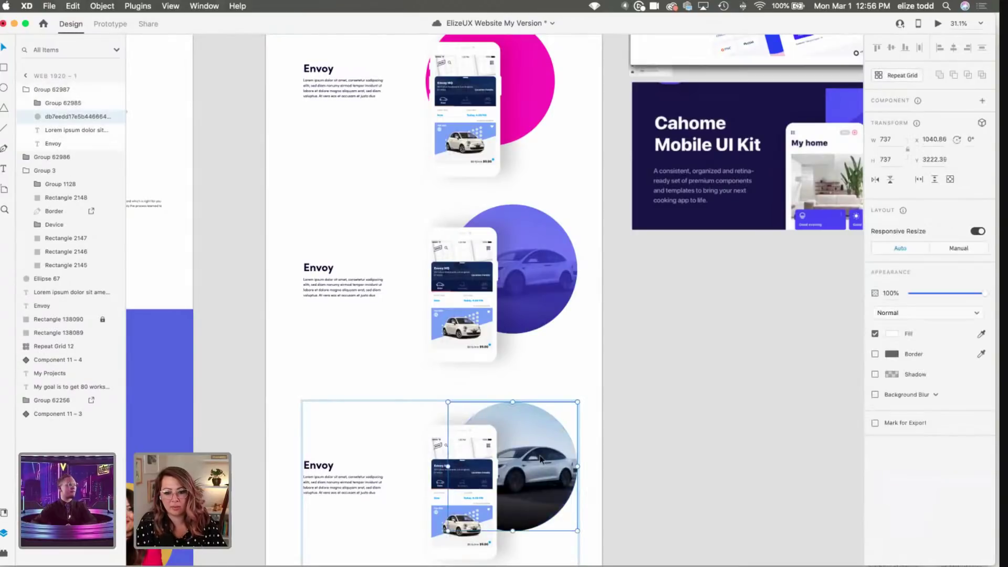
key("Delete")
Step: Draw a borderless 960 × 903 rectangle in the third section, from the artboard's centre line to its right edge
key("r")
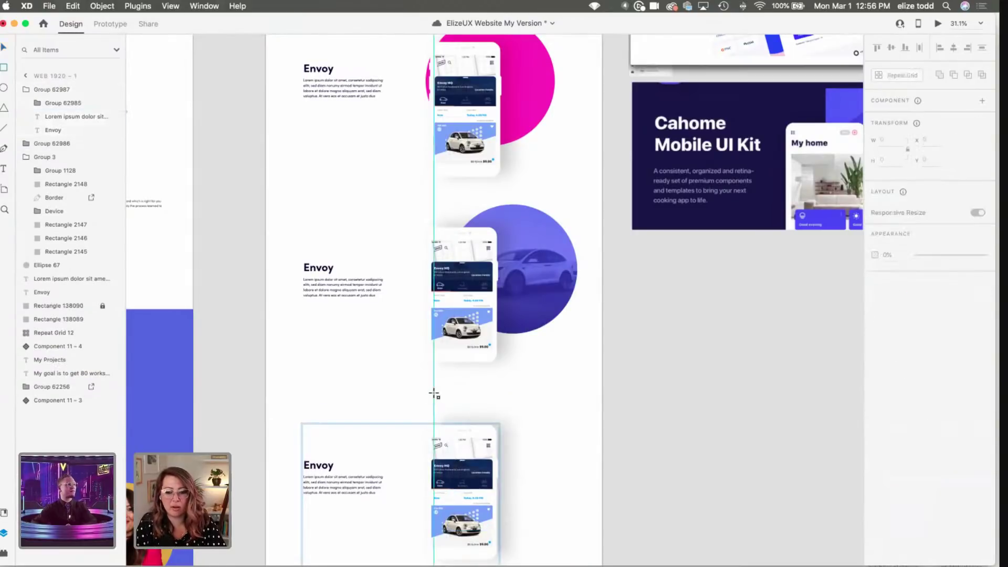
mouse_move(434, 394)
left_mouse_down()
mouse_move(589, 565)
mouse_move(572, 553)
left_mouse_up()
mouse_move(577, 483)
left_mouse_down()
mouse_move(593, 483)
mouse_move(608, 509)
mouse_move(602, 495)
left_mouse_up()
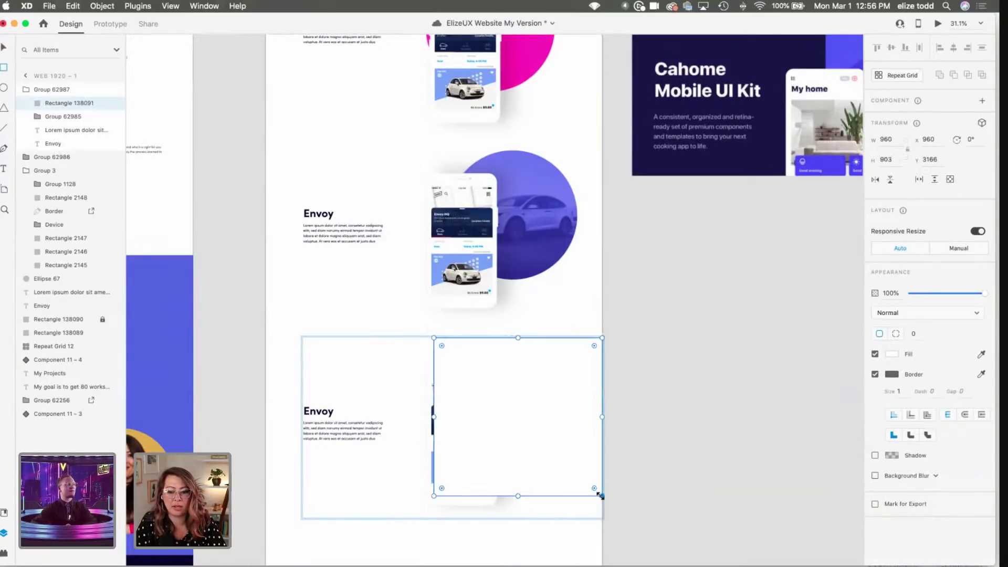
left_click(874, 374)
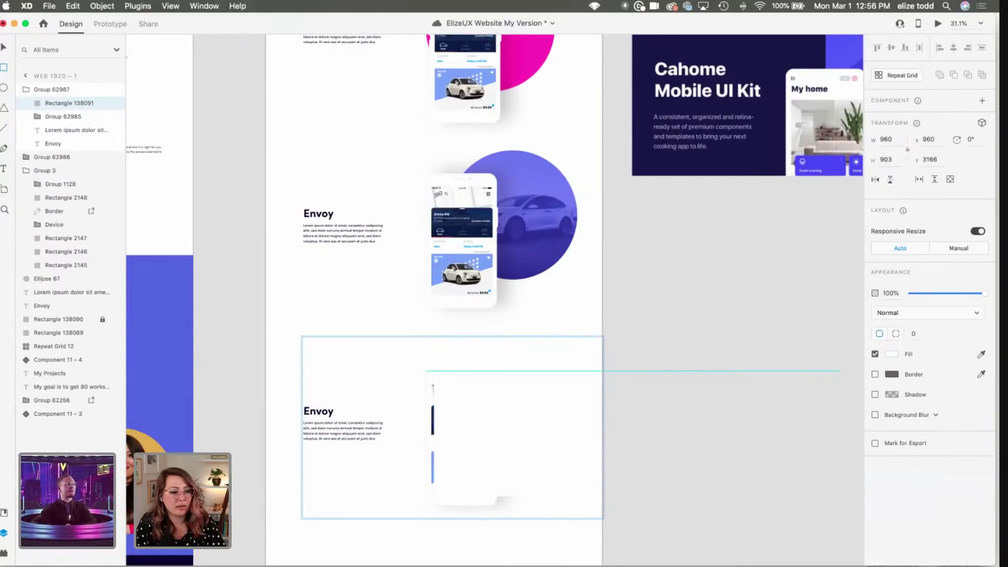
Step: Switch to Chrome and bring the white Tesla photo into the new rectangle as its image fill
key("super+Tab")
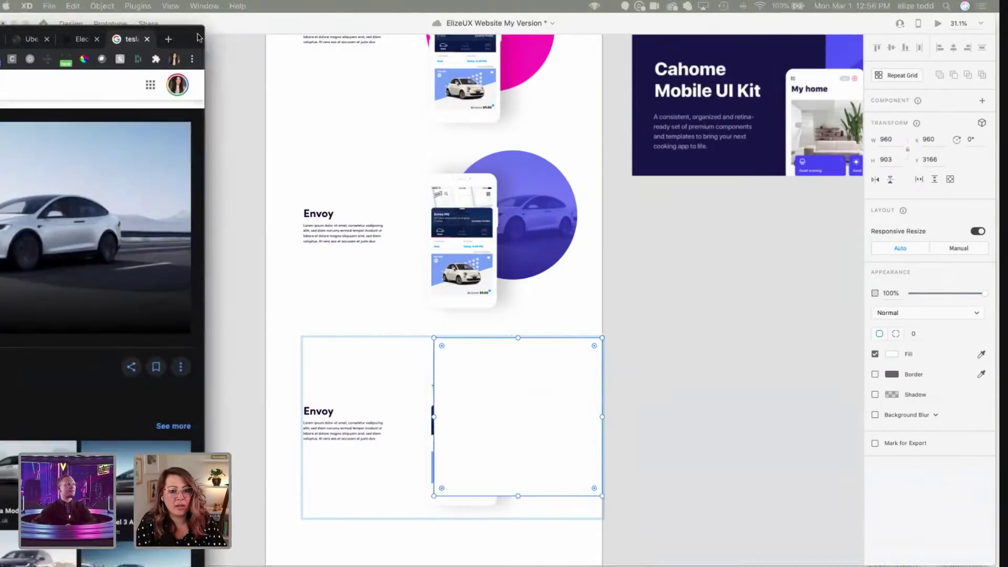
left_click_drag(134, 209, 508, 391)
key("super+Tab")
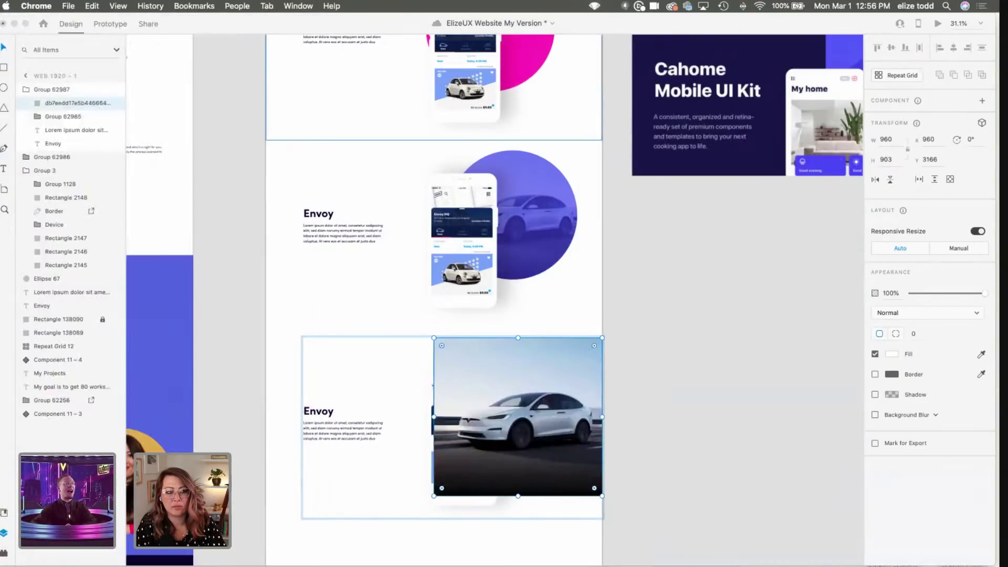
left_click(533, 406)
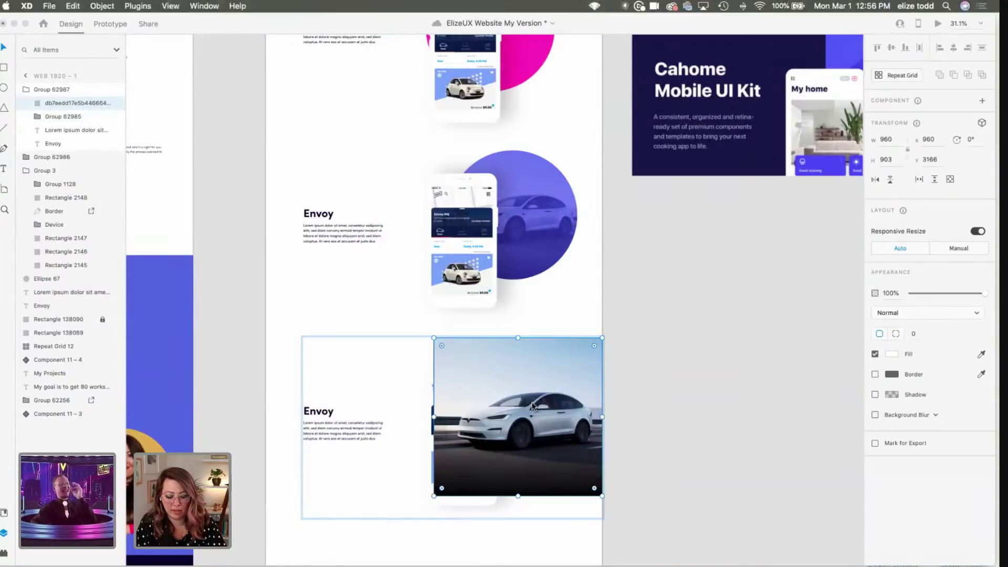
Step: Duplicate the car image rectangle and fill the copy with the saved colour #6273E8 at 65% opacity
key("super+d")
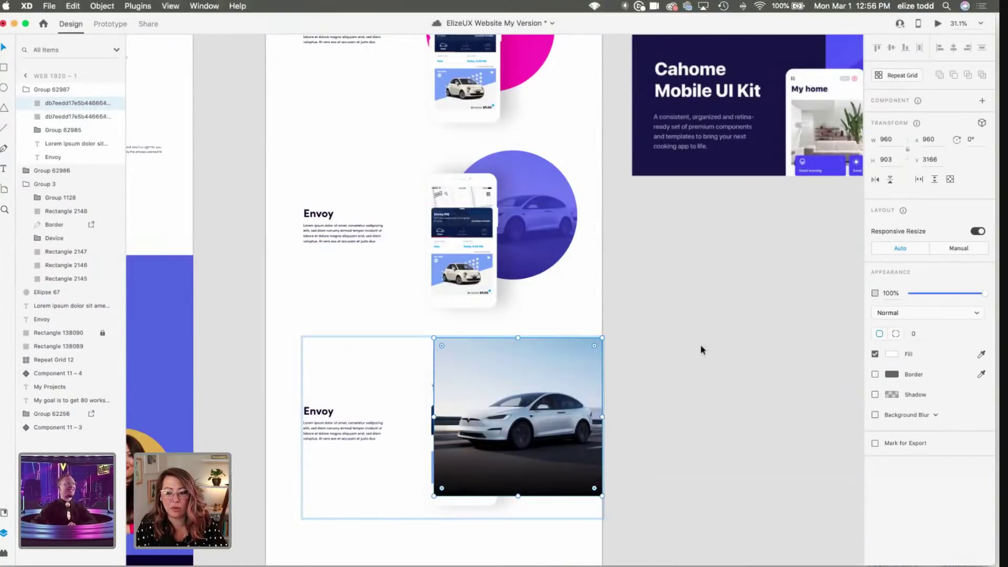
left_click(891, 354)
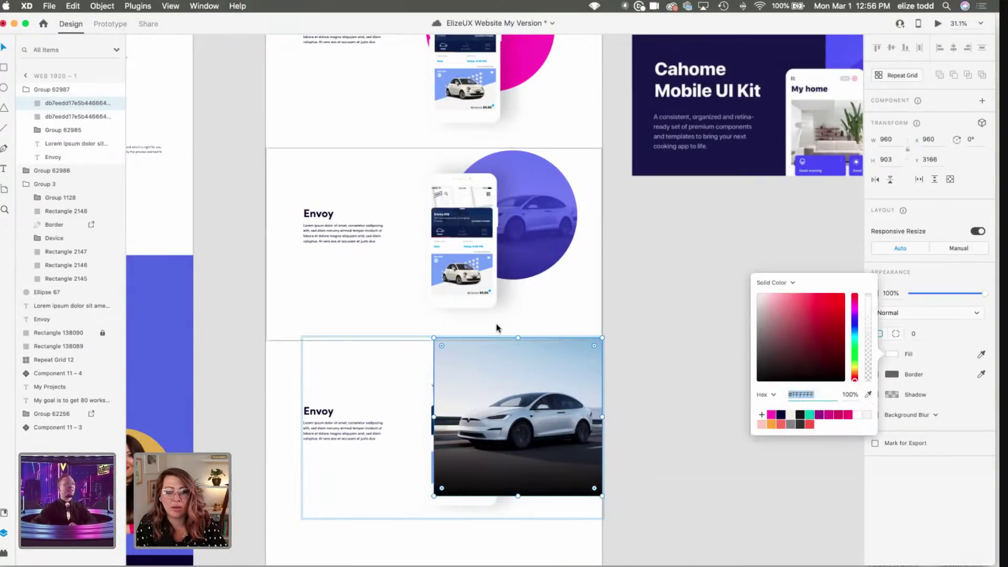
left_click(4, 513)
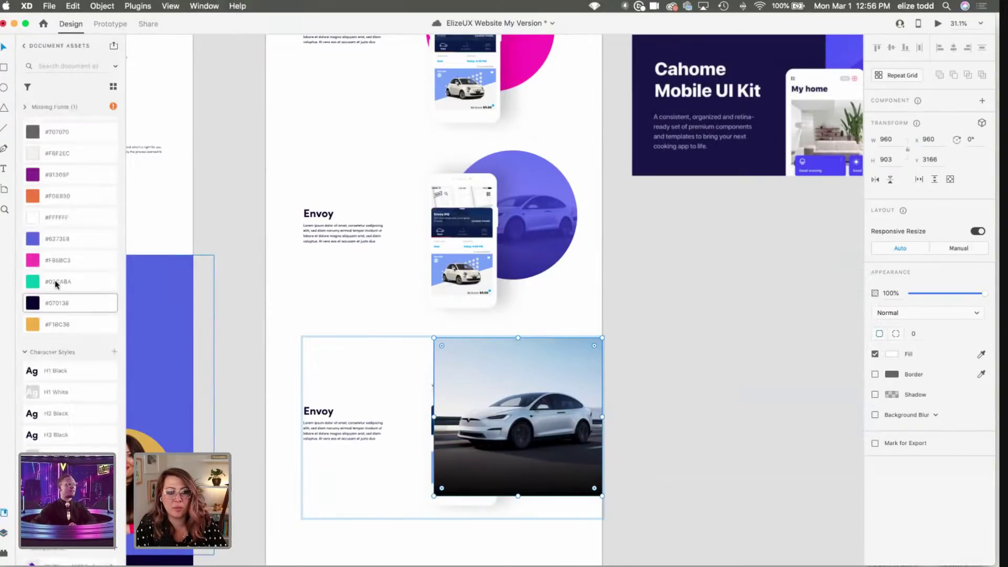
left_click(57, 242)
left_click(958, 293)
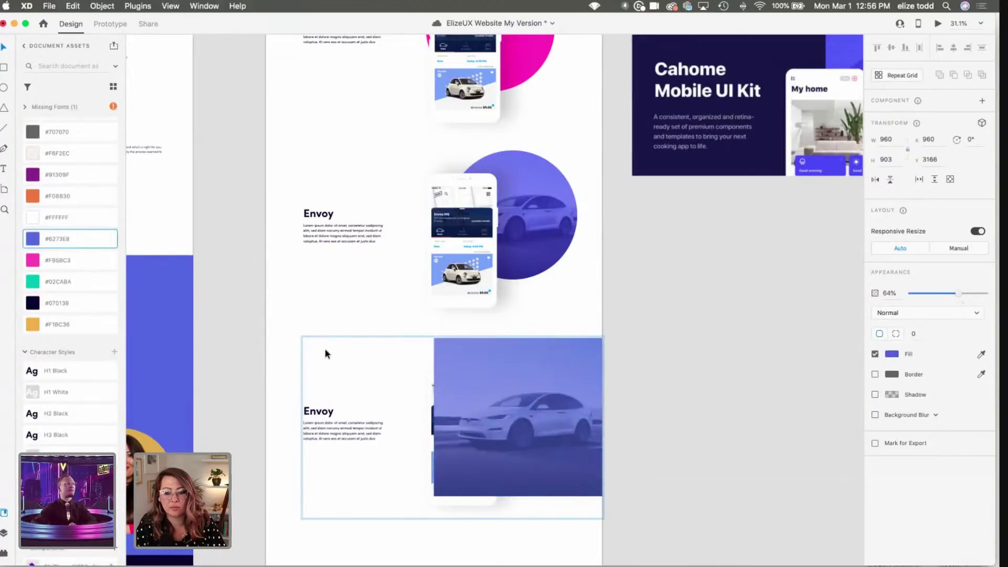
Step: Bring the third Envoy section's phone mockup in front of the car image and blue overlay rectangles
left_click(408, 421)
left_click(436, 427)
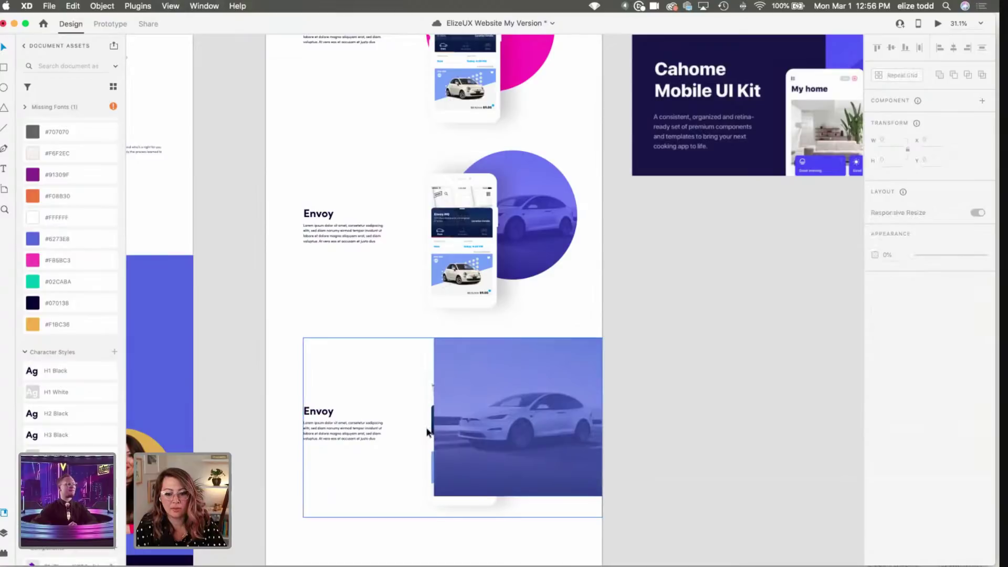
double_click(426, 432)
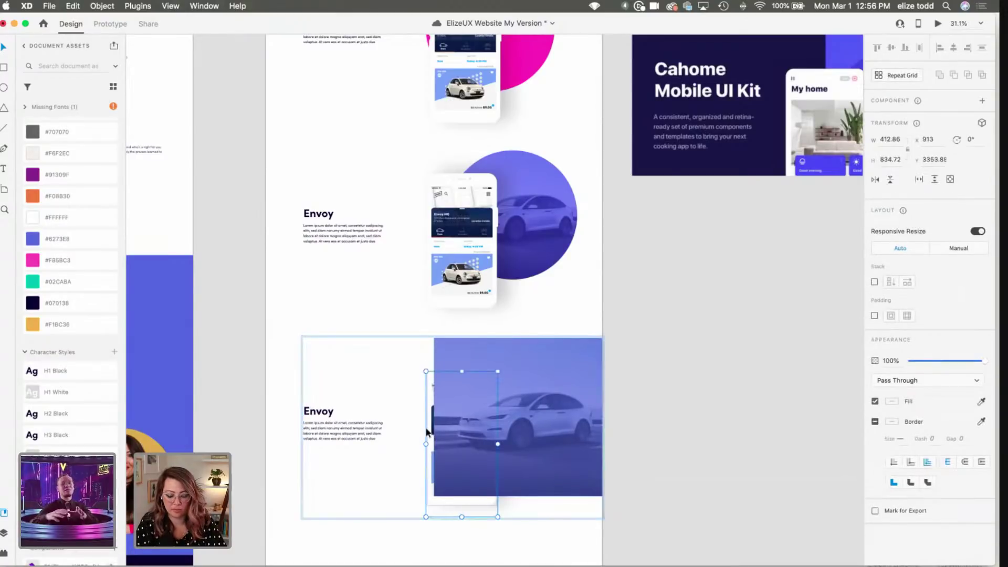
key("super+shift+bracketright")
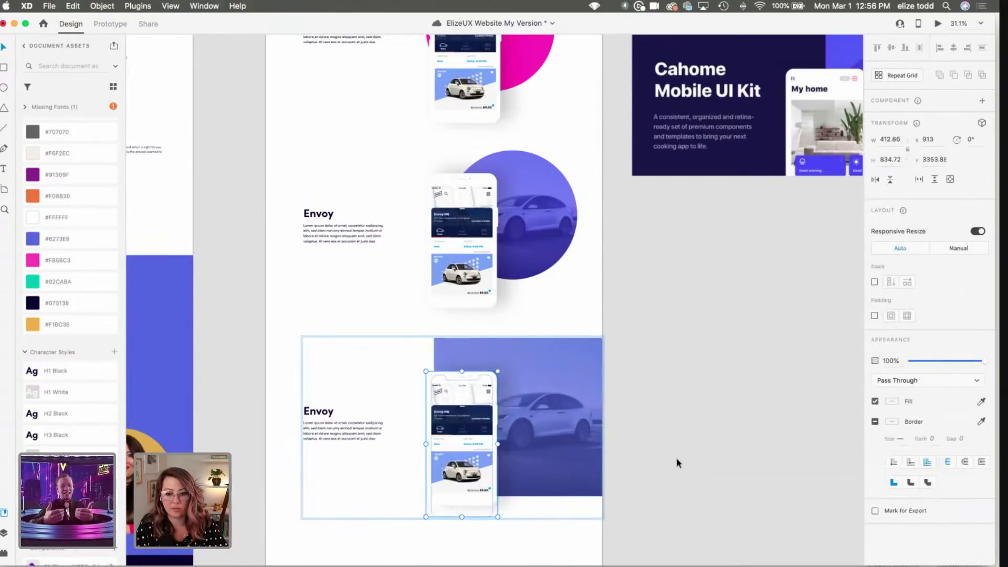
left_click(676, 458)
left_click(300, 300)
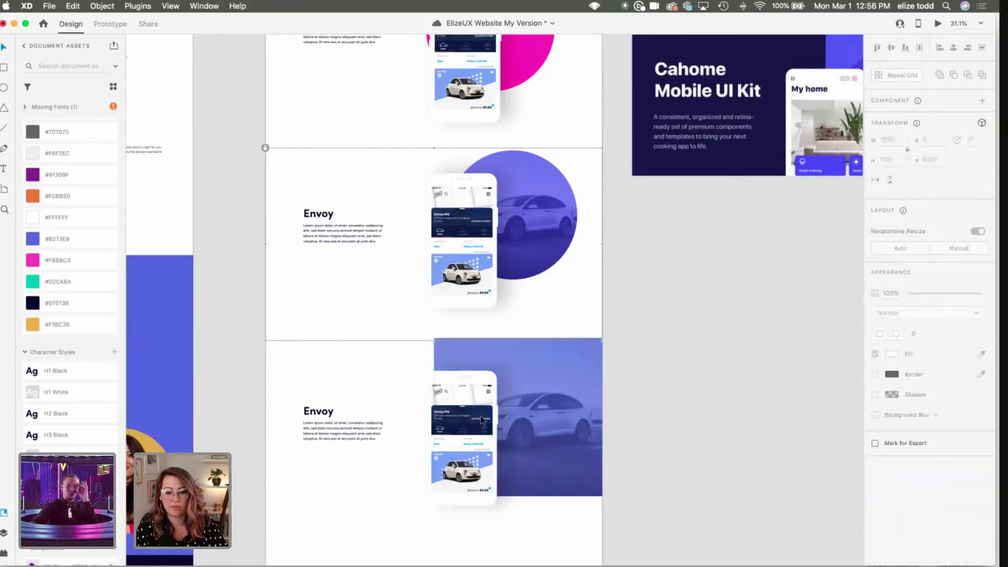
left_click(700, 445)
Step: Raise the opacity of the third section's blue overlay rectangle to 74%
scroll(699, 445, "down", 3)
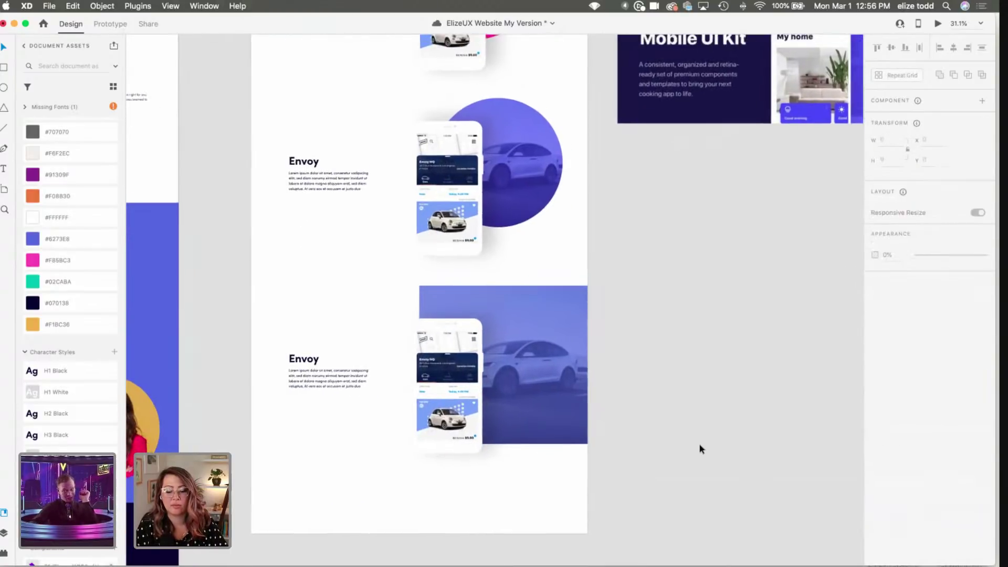
scroll(700, 445, "down", 1)
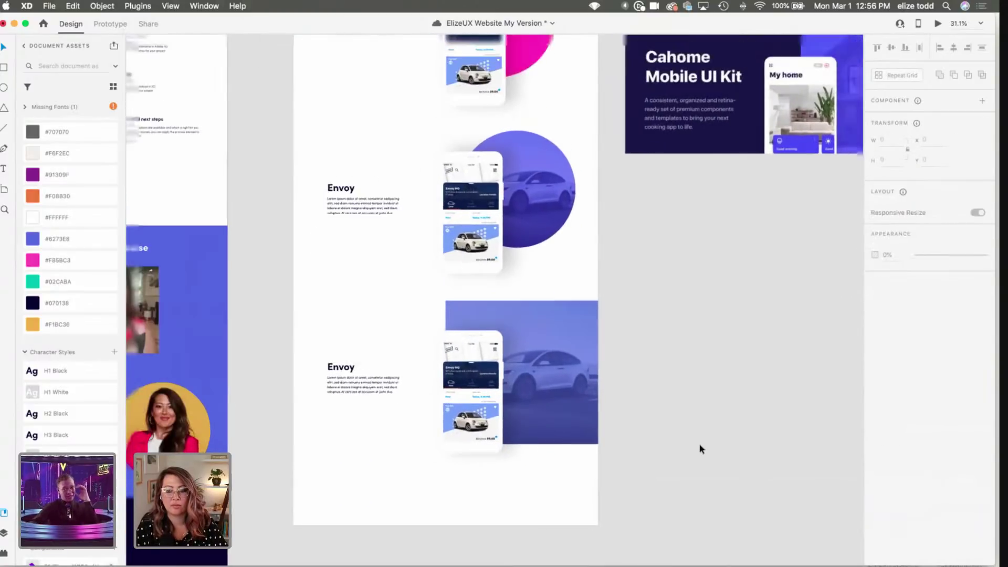
left_click(570, 374)
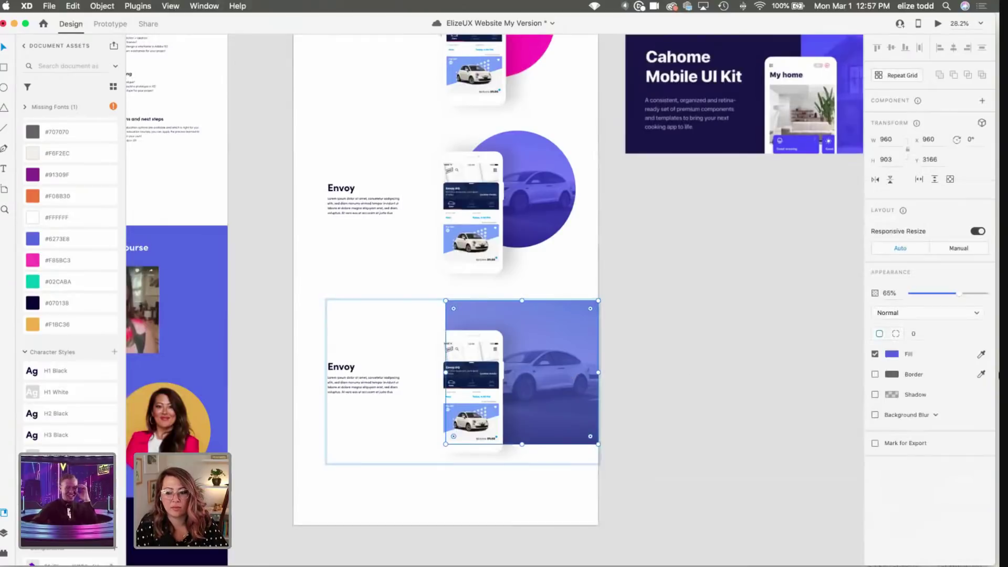
left_click(968, 294)
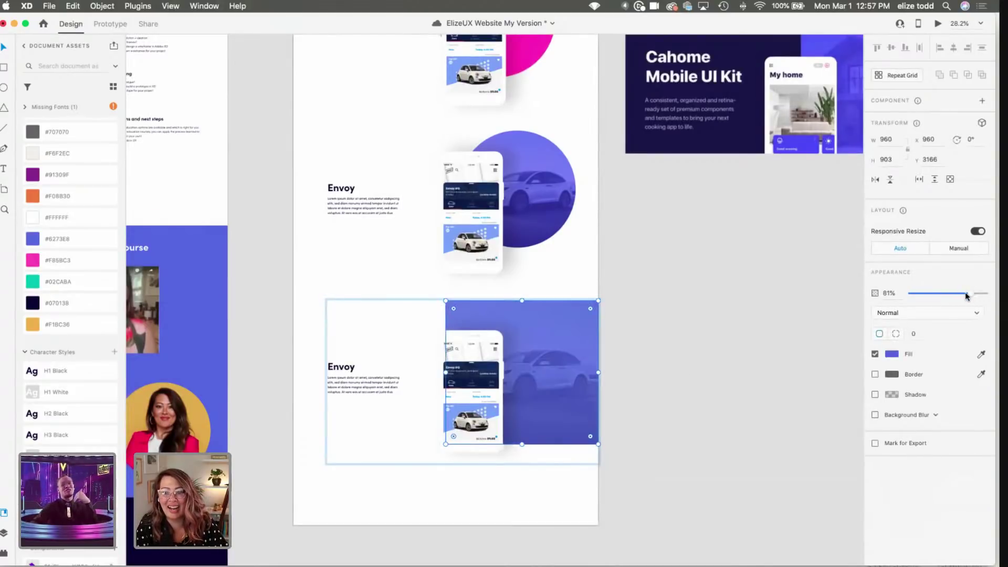
left_click_drag(966, 295, 961, 294)
left_click(668, 347)
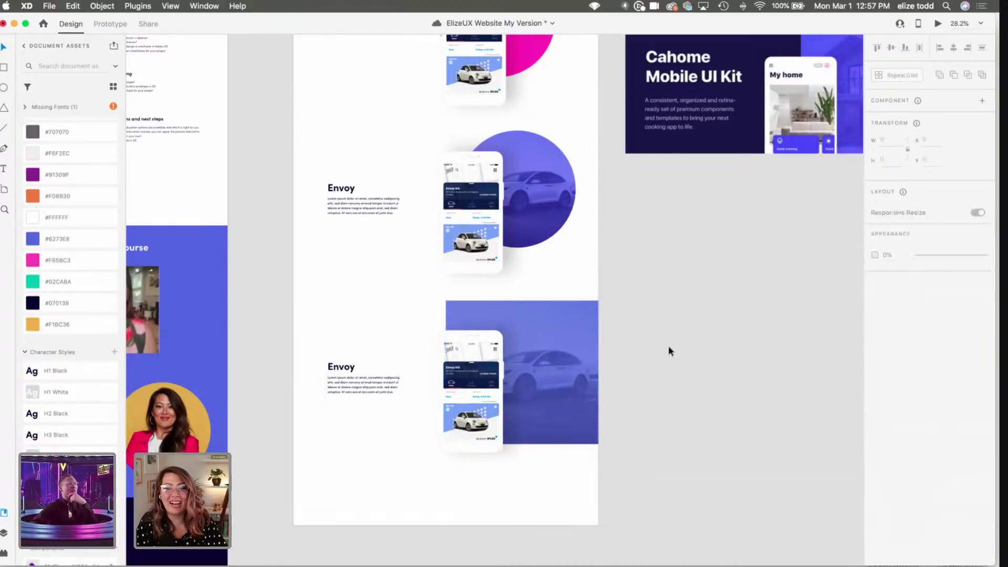
Step: Narrow the third section's blue overlay rectangle from its left edge to a width of 854, starting at X 1066
scroll(669, 345, "up", 3)
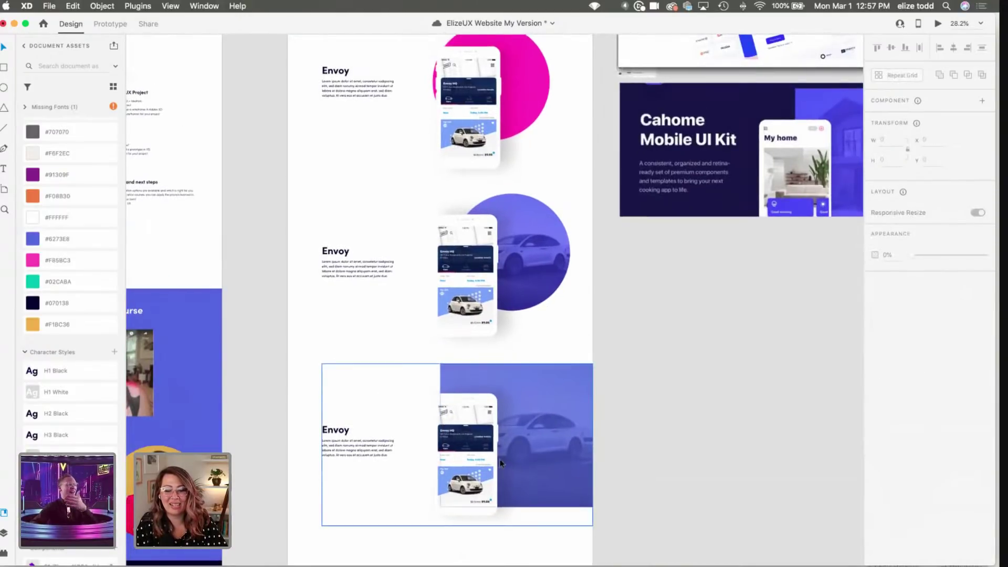
scroll(539, 406, "down", 2)
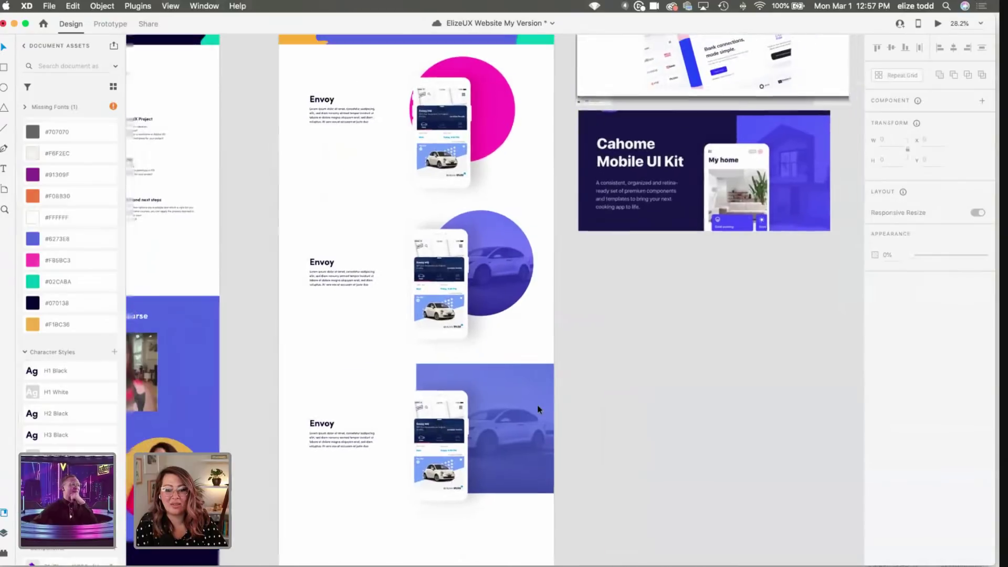
left_click(525, 397)
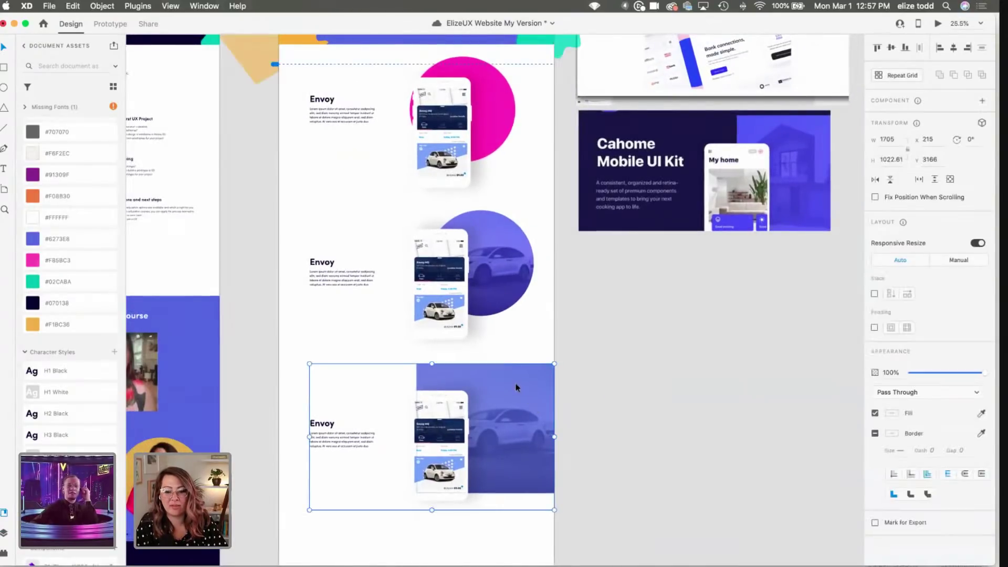
double_click(517, 389)
left_click(611, 385)
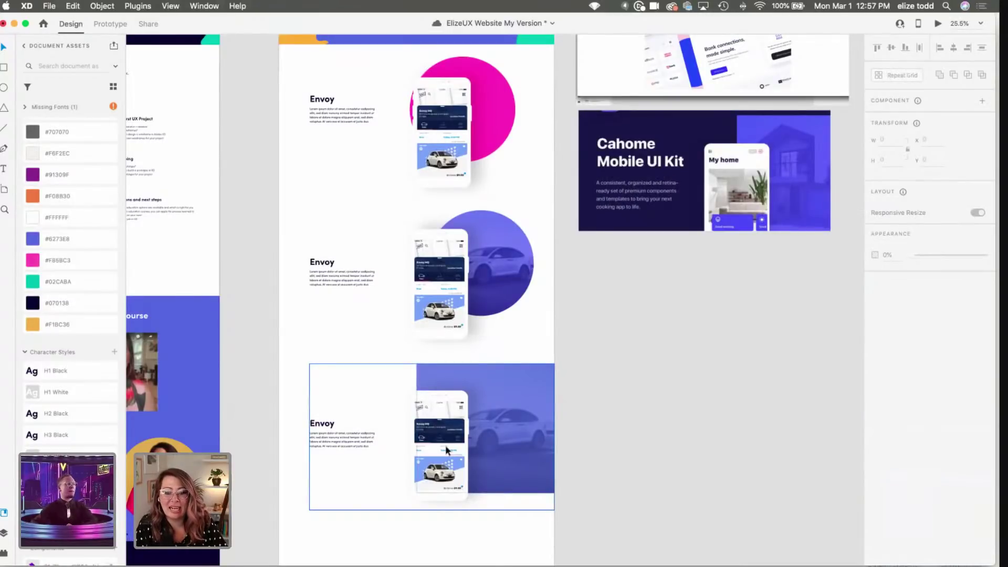
left_click(429, 387)
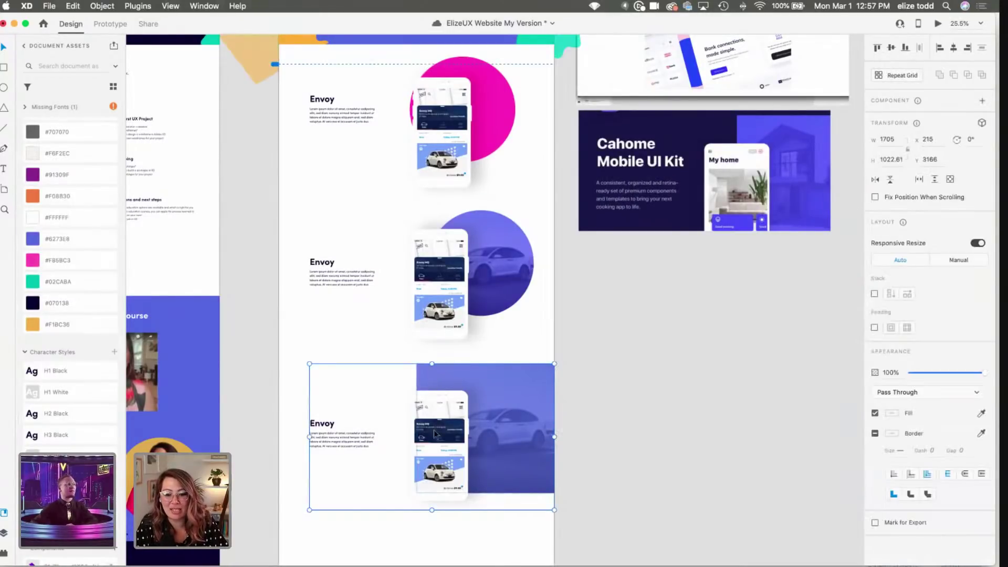
double_click(458, 389)
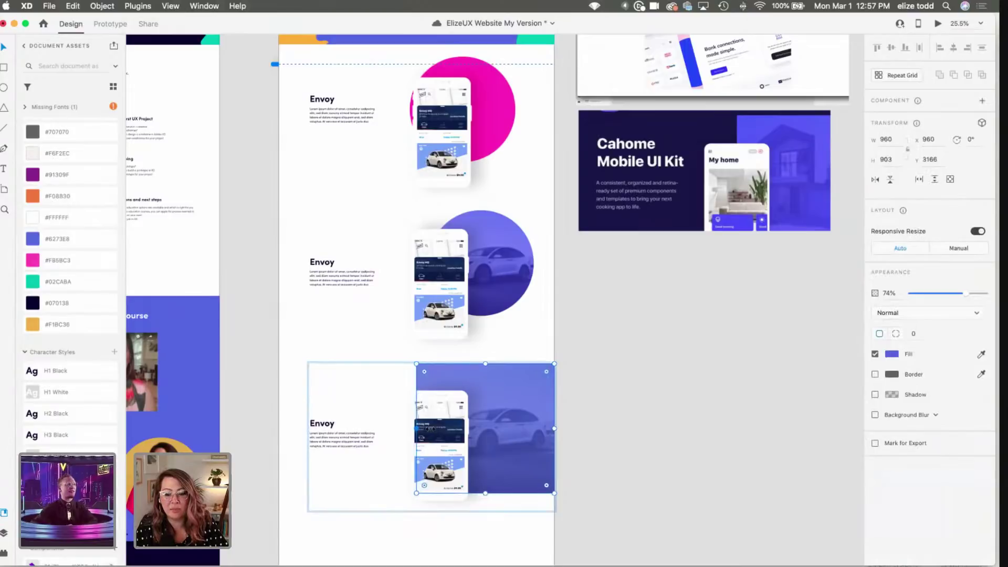
left_click_drag(429, 429, 432, 428)
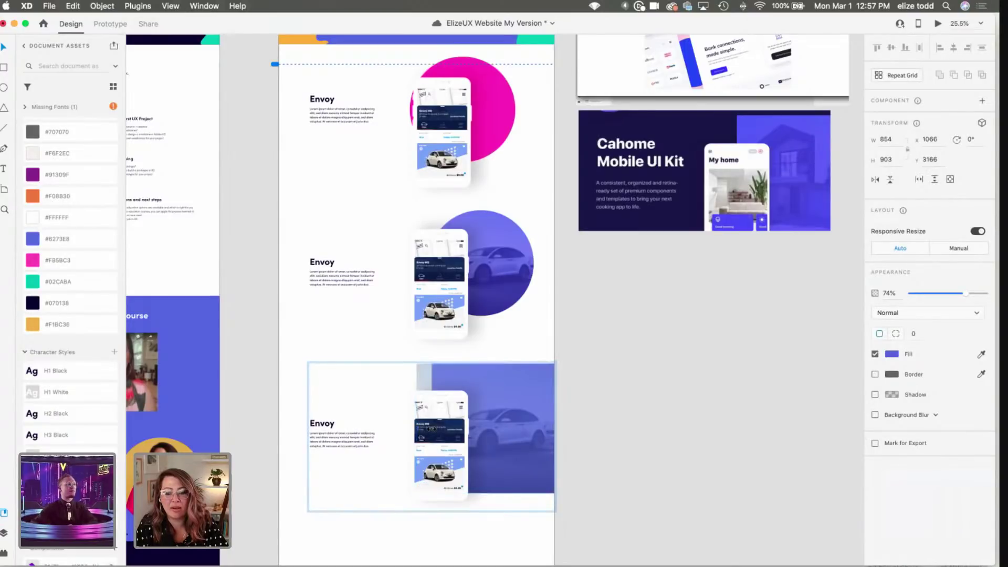
Step: Narrow the third section's car image rectangle from its left edge to a width of 854, starting at X 1066
left_click(443, 346)
left_click(426, 391)
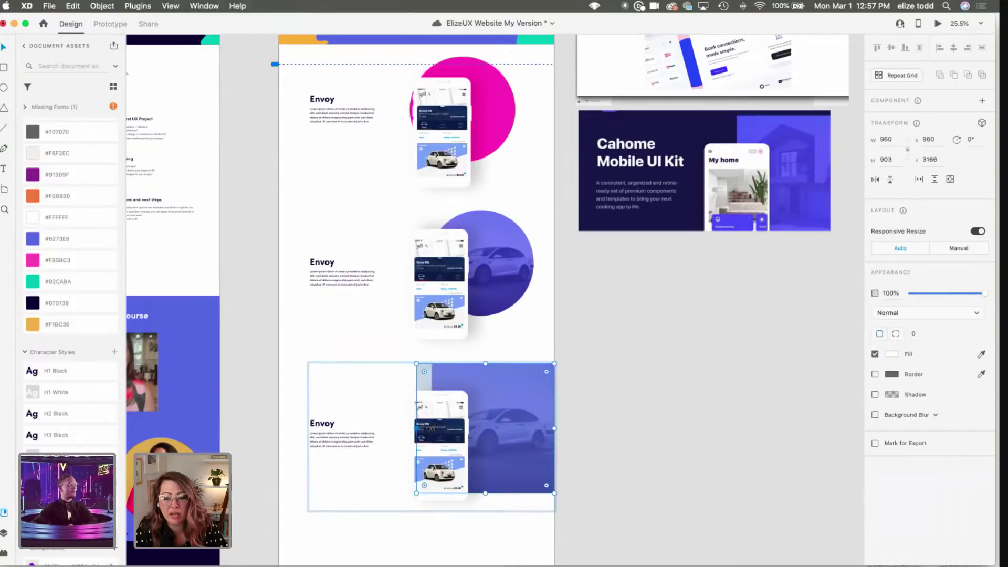
left_click_drag(416, 428, 431, 428)
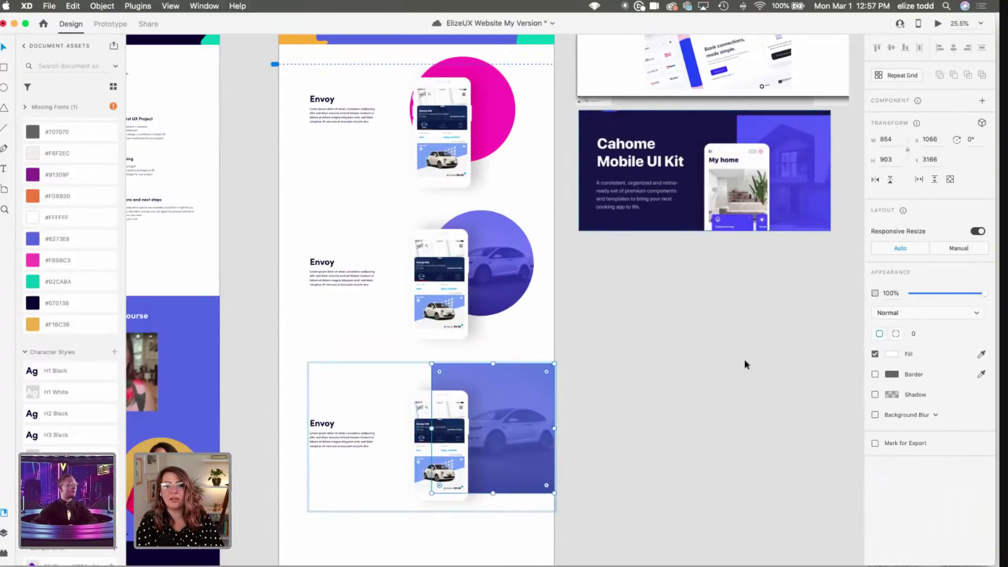
left_click(737, 382)
Step: Lengthen the My Projects artboard downward and move the Dapi case study screenshot beside the added blank area
scroll(591, 462, "down", 2)
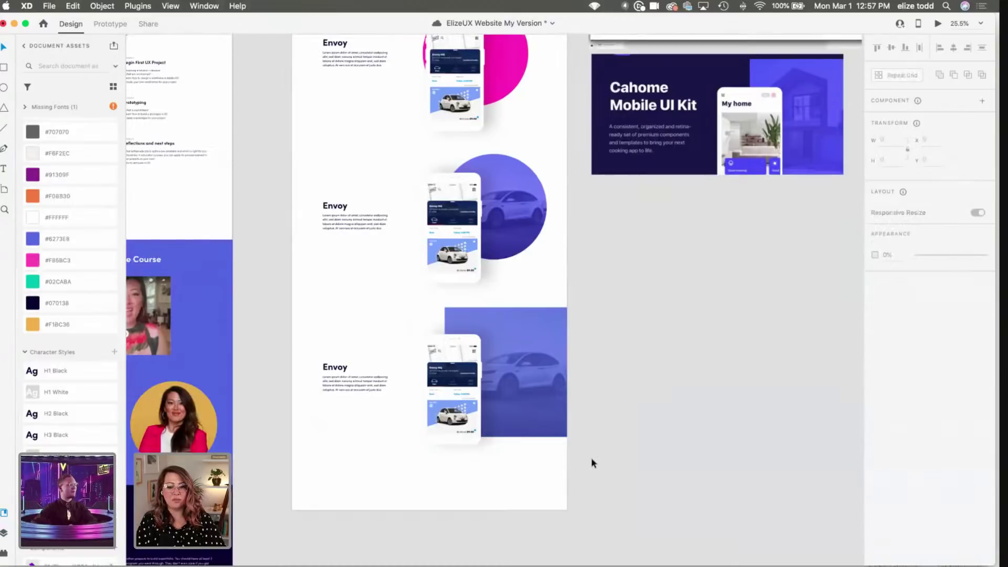
scroll(587, 465, "down", 3)
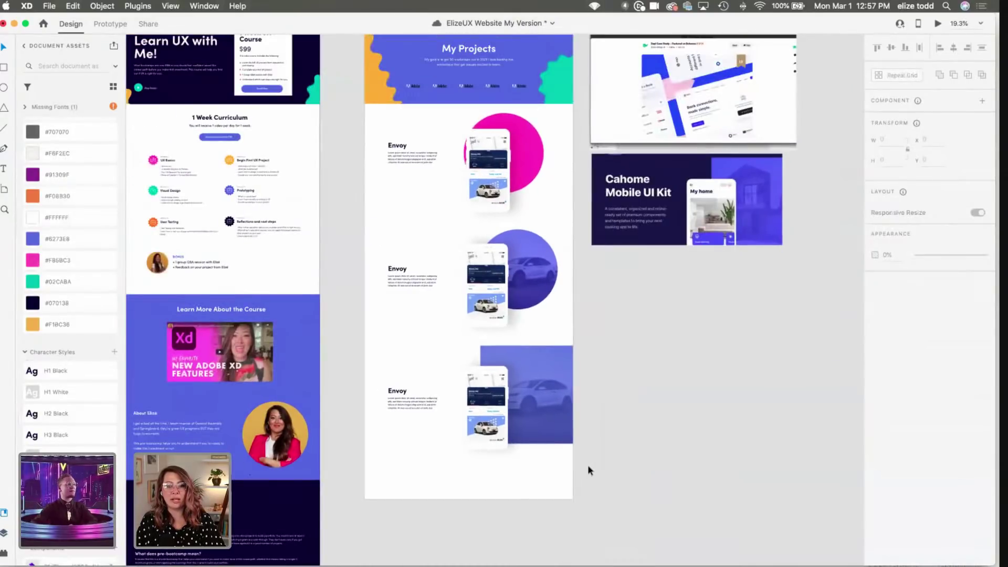
scroll(588, 465, "down", 3)
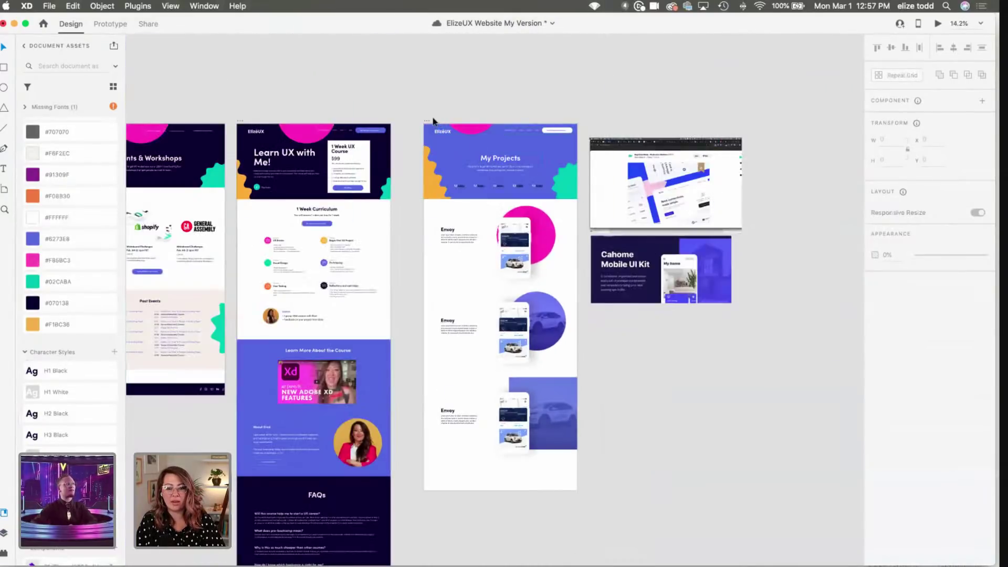
left_click(549, 418)
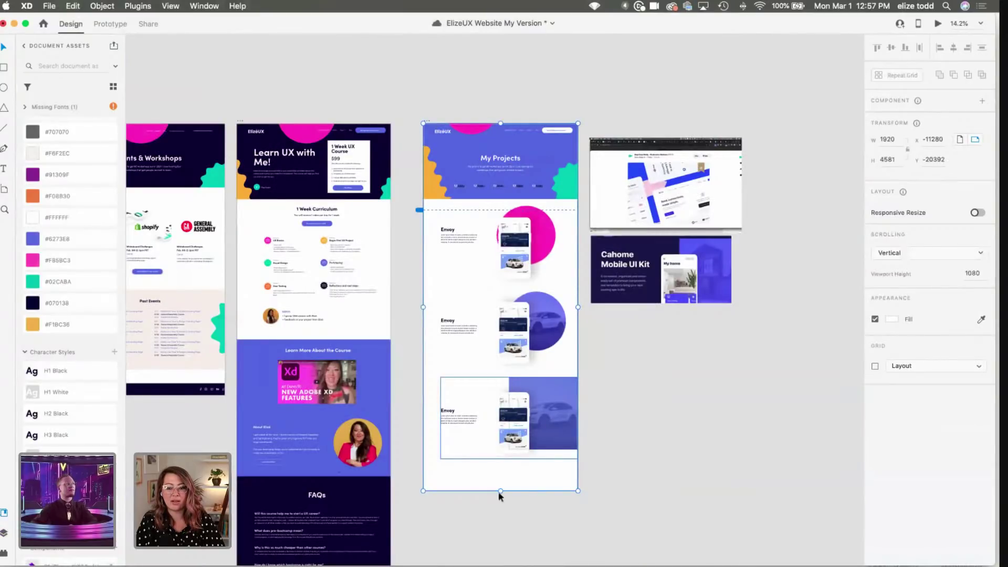
left_click_drag(500, 490, 501, 564)
left_click(741, 149)
left_click_drag(741, 145, 662, 438)
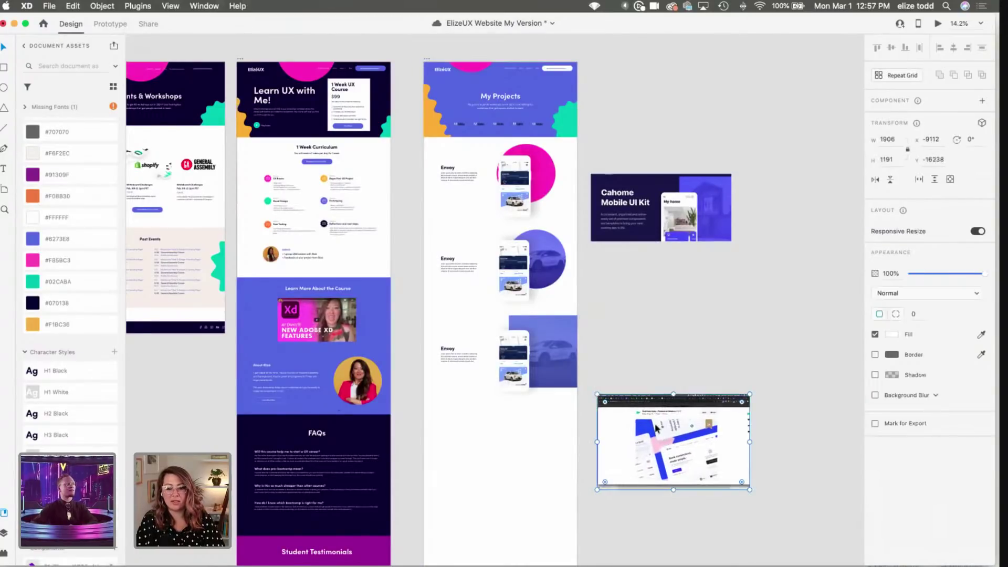
Step: Draw a full-width rectangle about 1920 by 1184 below the third Envoy section, at Y 4310, and remove its border
scroll(656, 431, "down", 5)
scroll(367, 322, "up", 3, "ctrl")
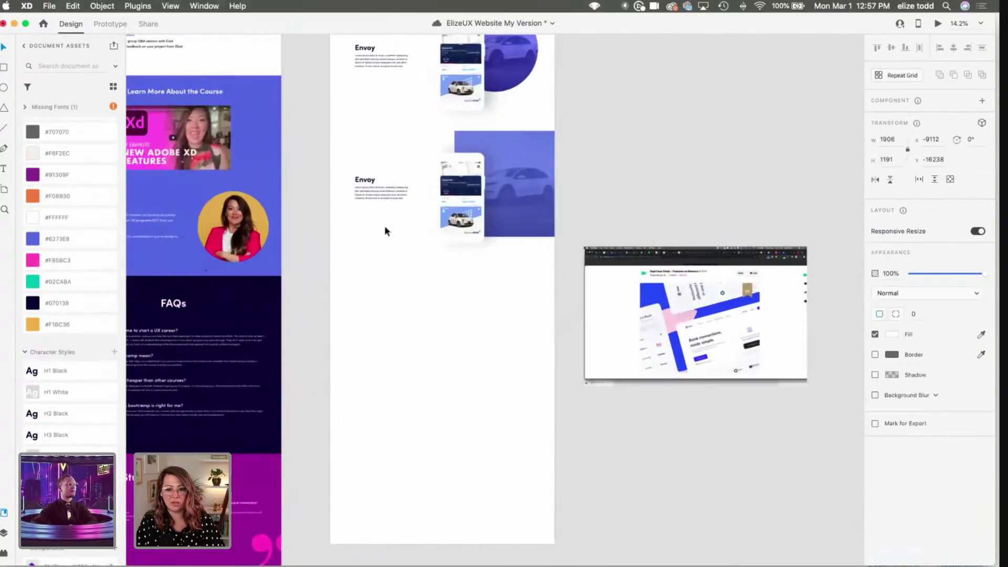
scroll(385, 226, "up", 2, "ctrl")
scroll(495, 197, "up", 5)
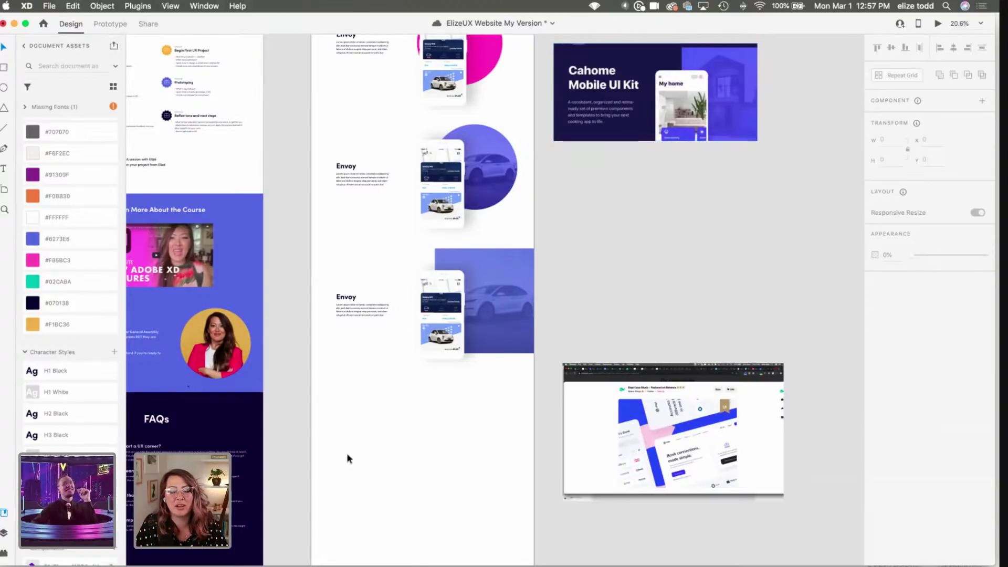
scroll(347, 458, "down", 2)
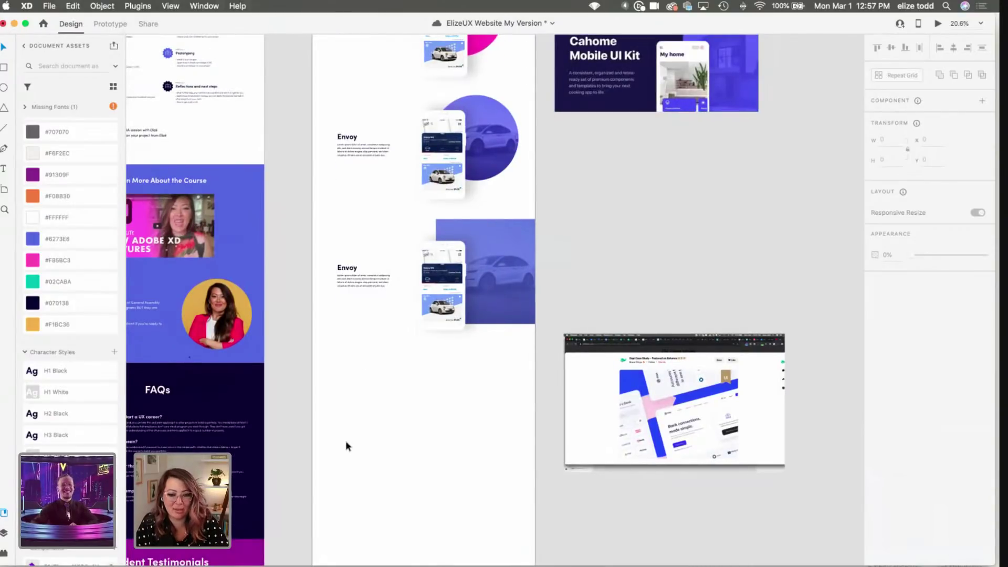
key("t")
key("r")
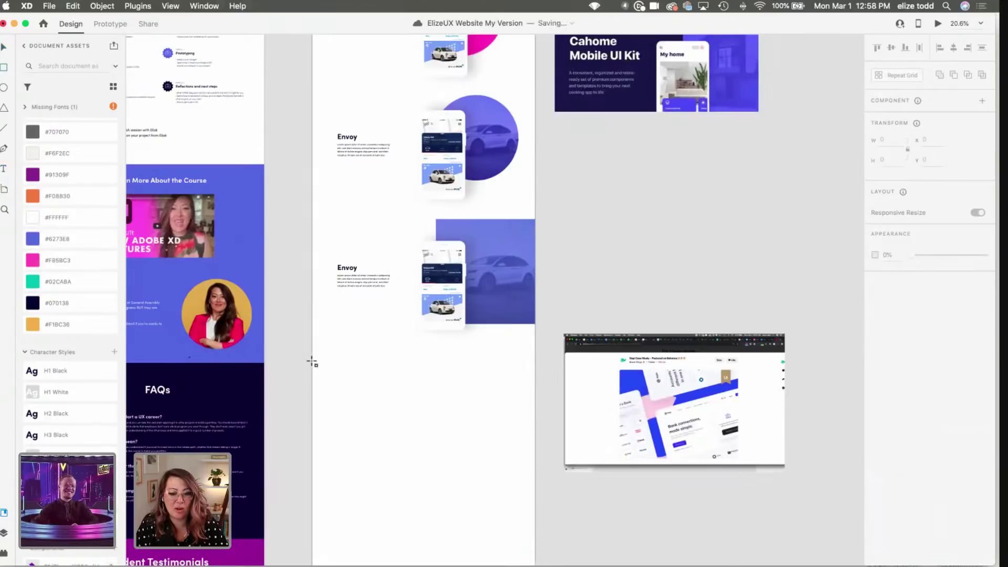
mouse_move(504, 487)
left_mouse_down()
mouse_move(540, 497)
mouse_move(534, 488)
left_mouse_up()
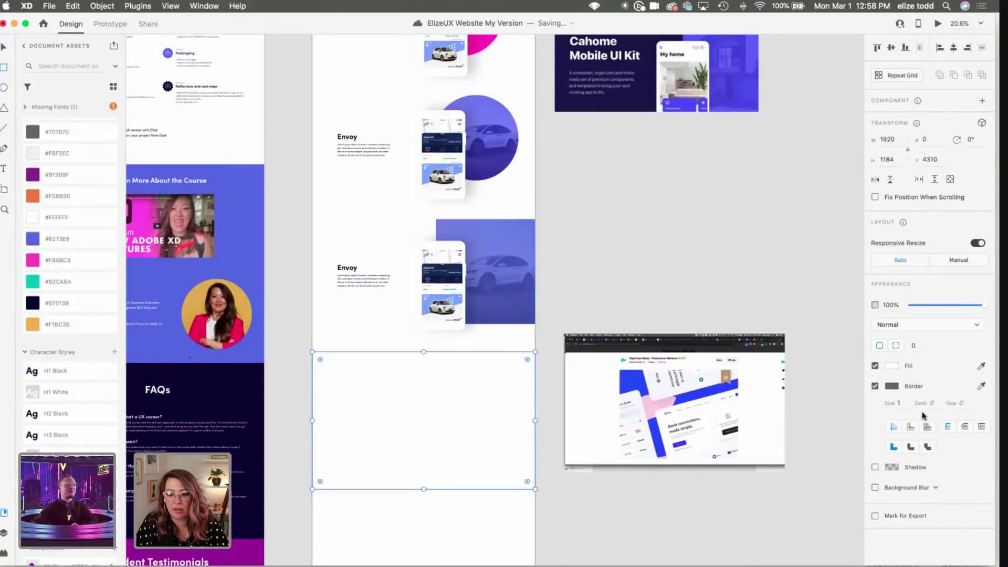
left_click(875, 386)
left_click_drag(436, 242, 439, 391)
key("Delete")
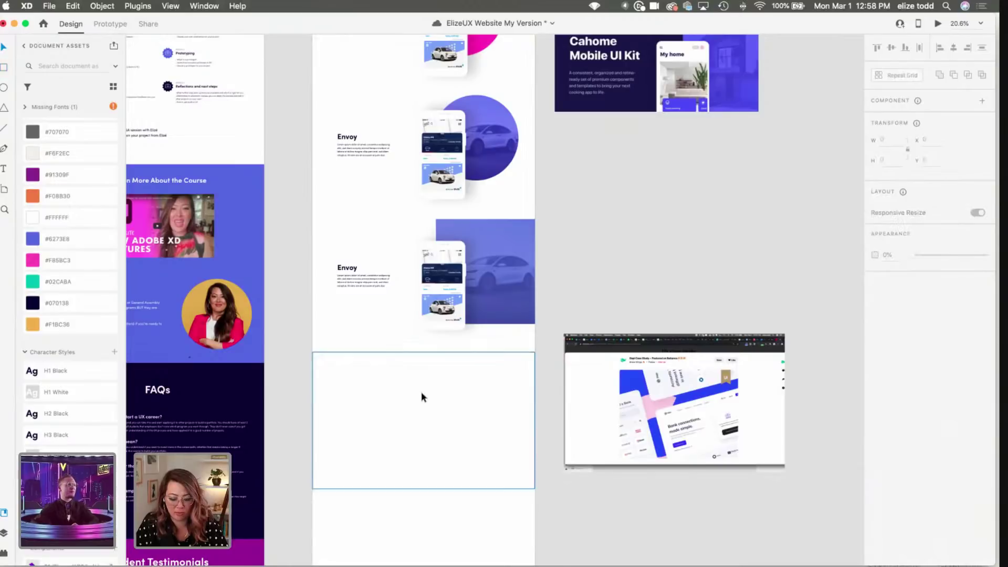
Step: Fill the full-width rectangle below the third Envoy section with the saved colour #6273E8
left_click(421, 392)
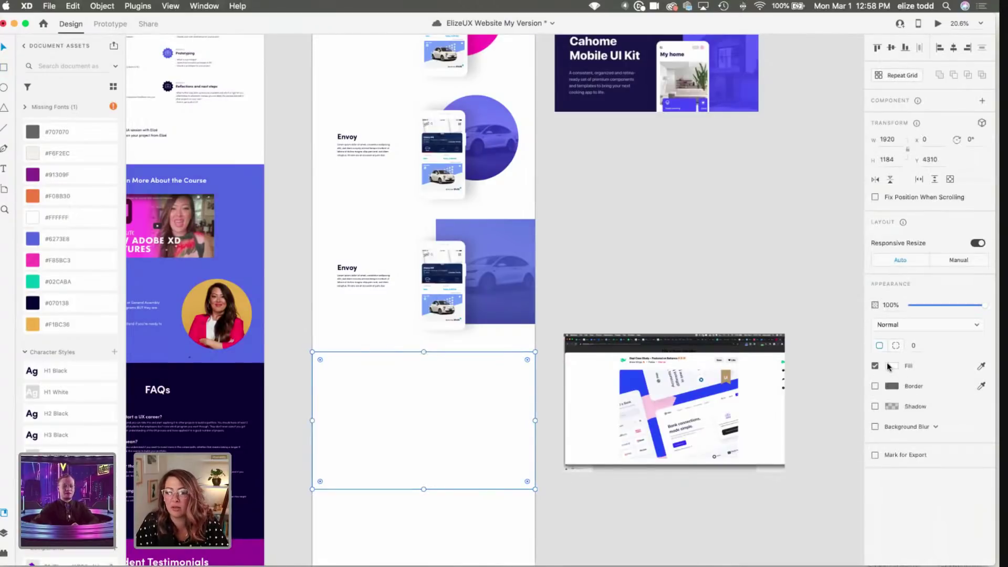
left_click(40, 240)
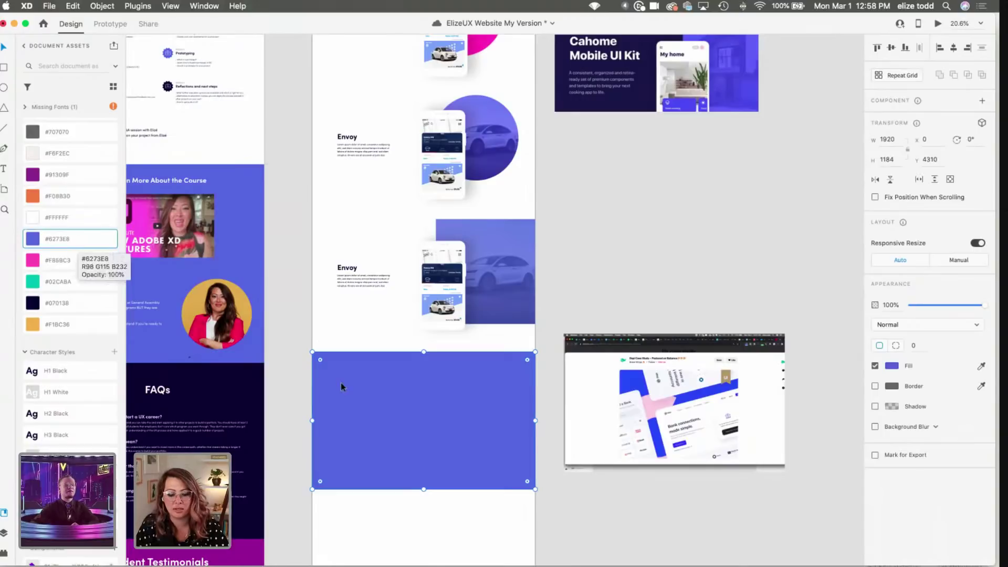
key("Escape")
Step: Move the Dapi case study screenshot close beside the blue full-width rectangle, just outside the artboard
scroll(581, 433, "down", 3)
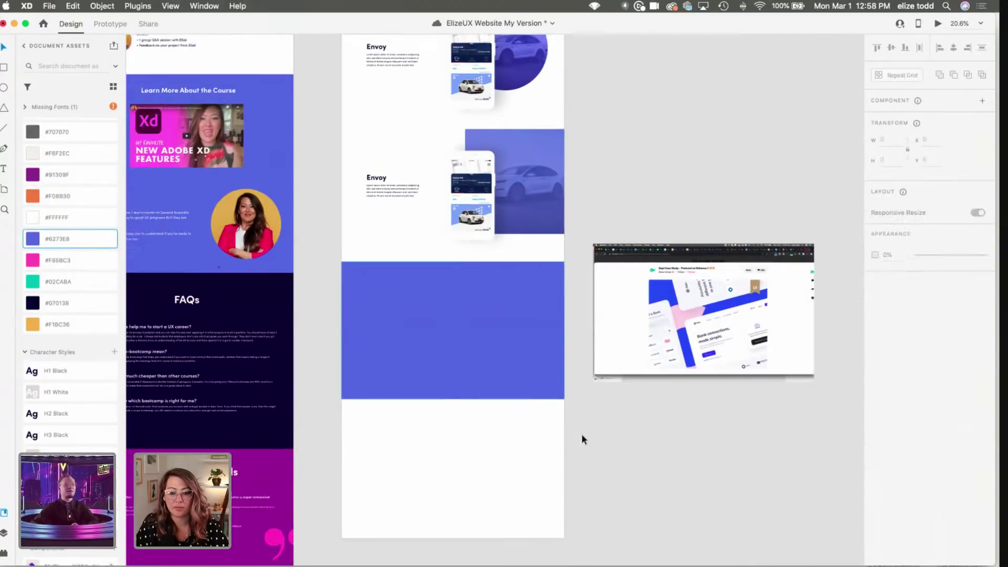
left_click(551, 388)
left_click_drag(631, 300, 591, 303)
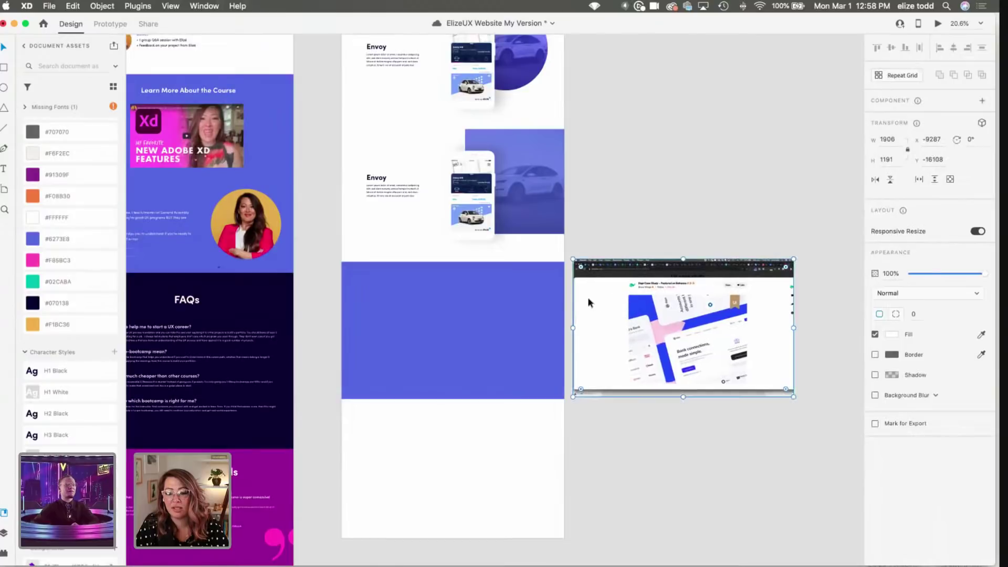
left_click(700, 226)
Step: Examine the tilted interface cards in the Dapi case study screenshot as a reference for the blue section
scroll(700, 227, "up", 3)
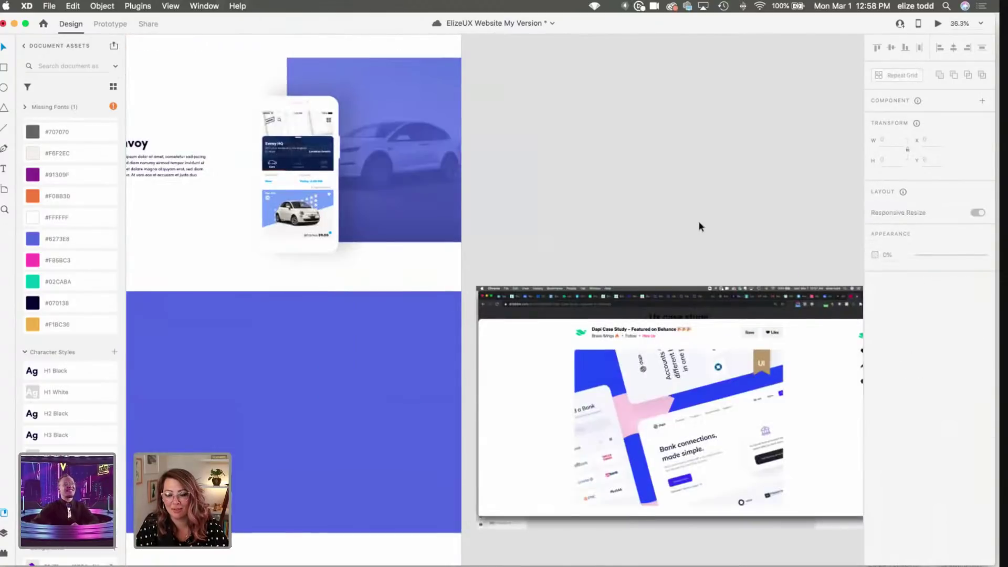
scroll(698, 227, "down", 3)
scroll(698, 222, "down", 3)
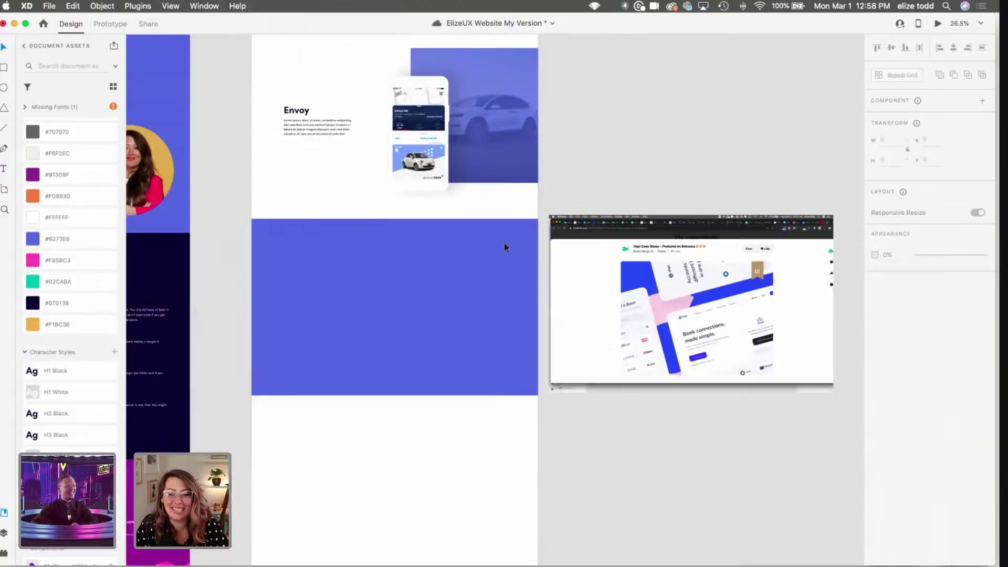
left_click(400, 272)
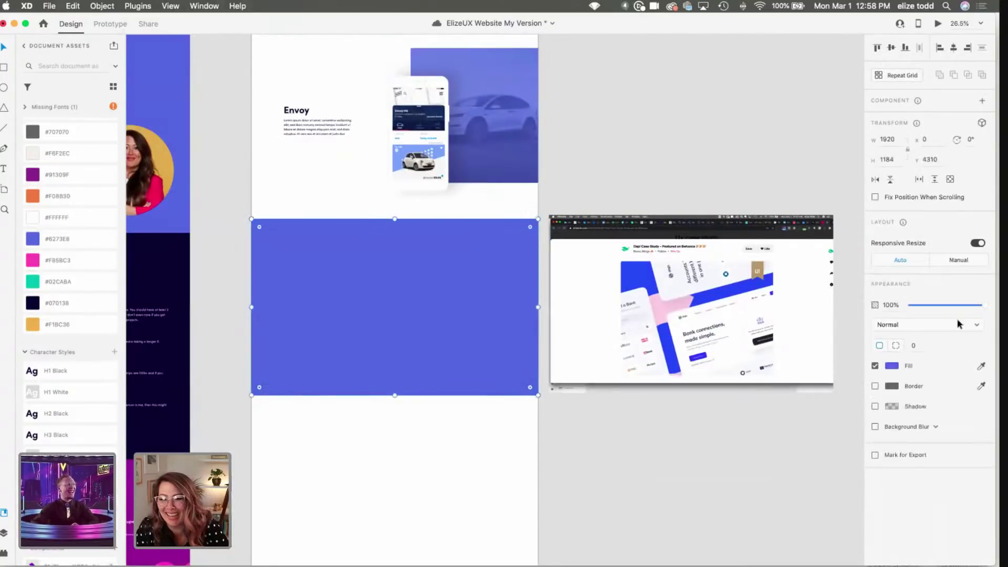
left_click(421, 207)
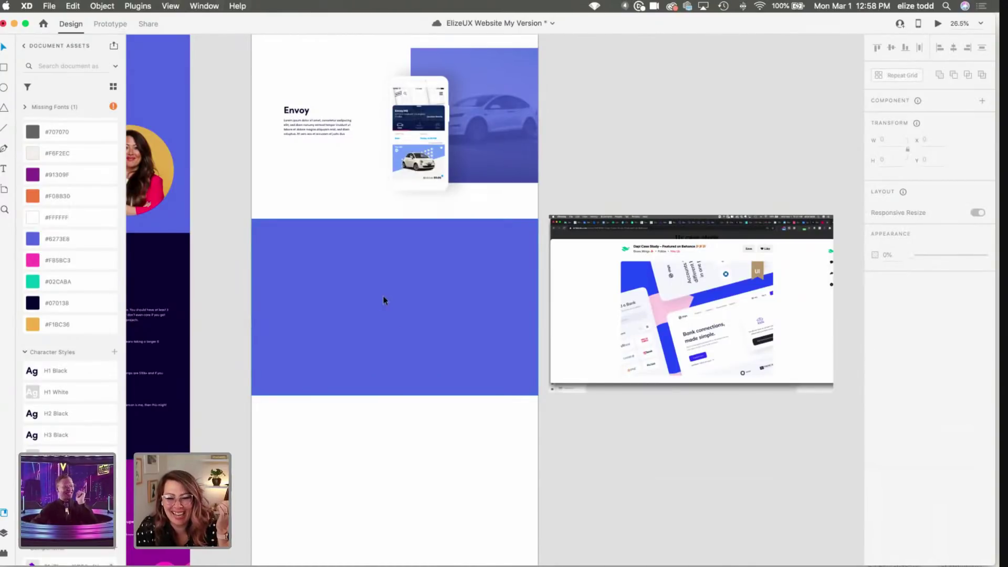
scroll(383, 301, "down", 5)
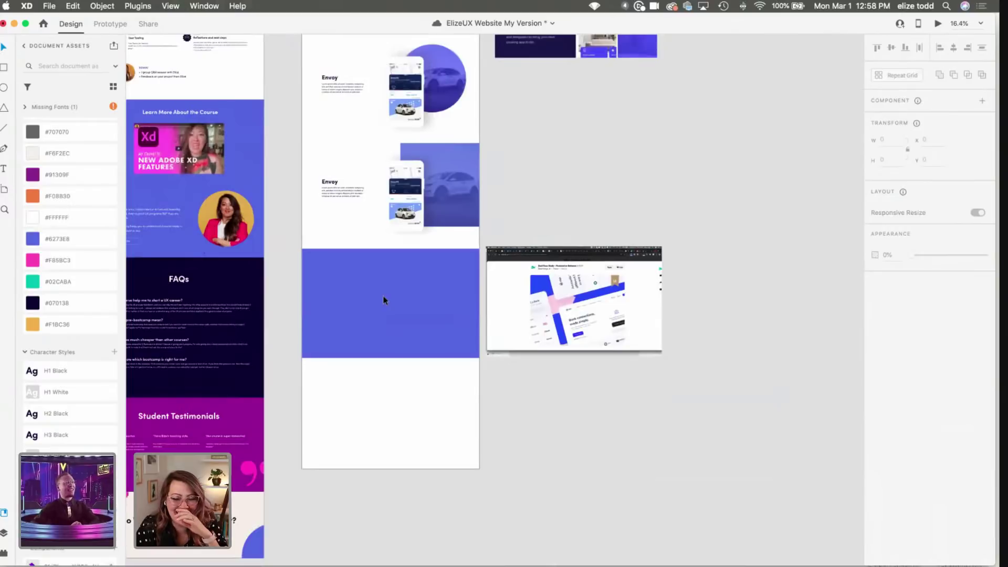
scroll(408, 204, "up", 3)
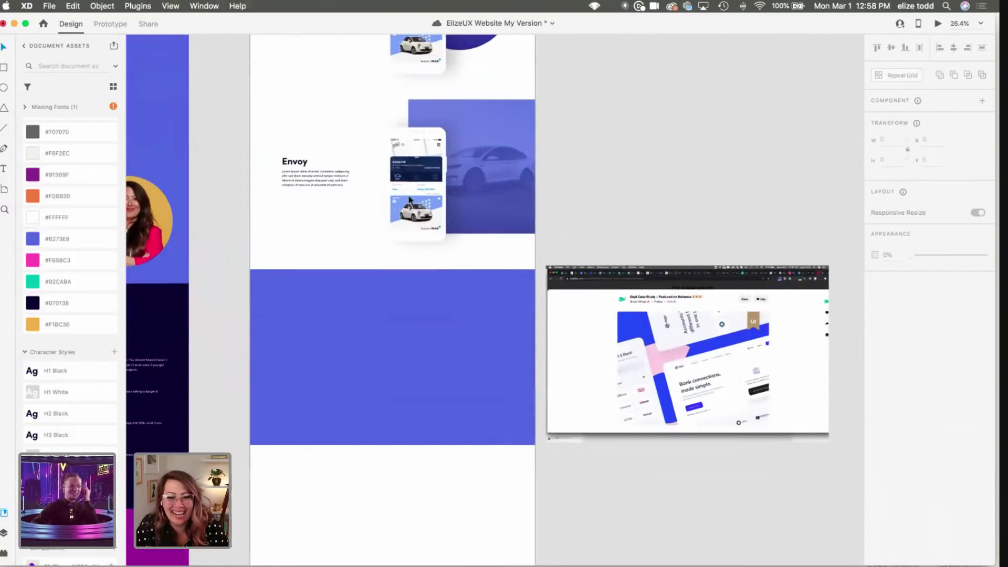
left_click(410, 200)
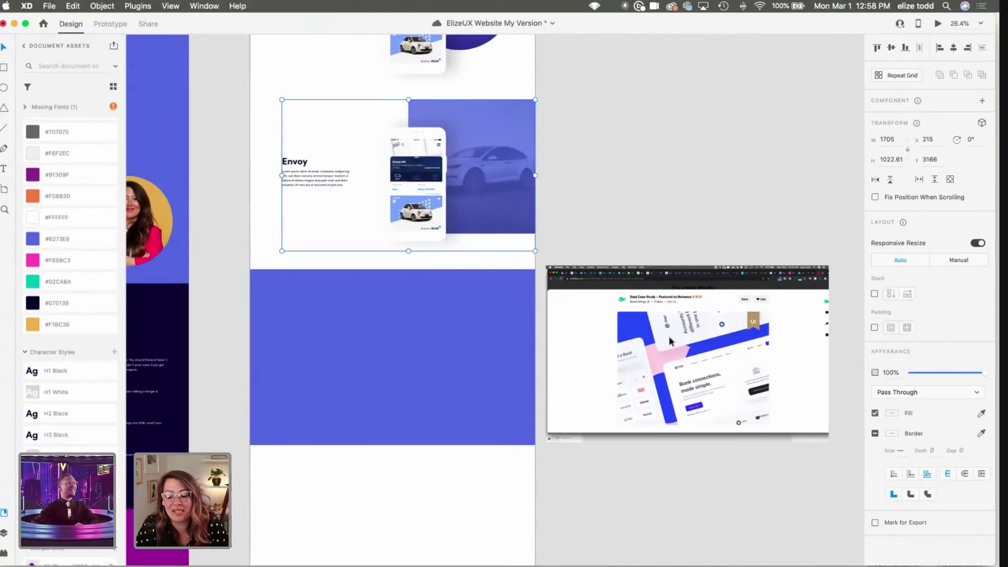
scroll(669, 340, "up", 3)
scroll(670, 340, "down", 3)
scroll(670, 340, "right", 3)
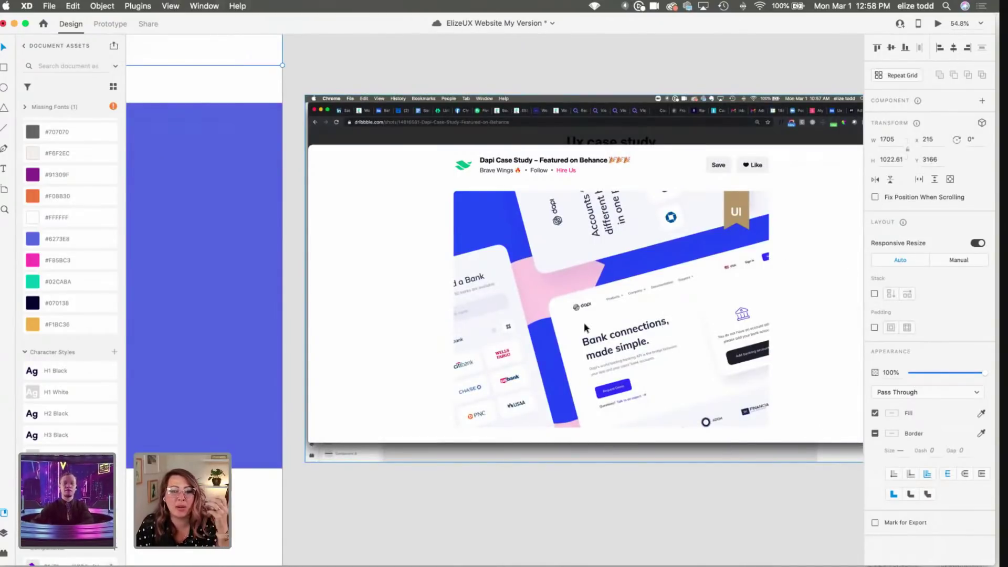
scroll(542, 316, "left", 1)
scroll(541, 314, "down", 5)
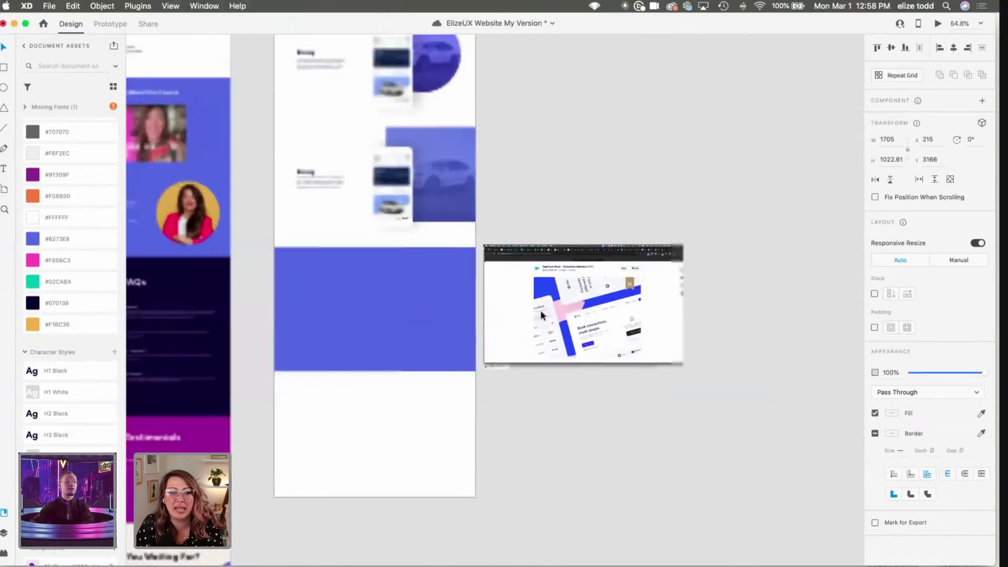
left_click(404, 179)
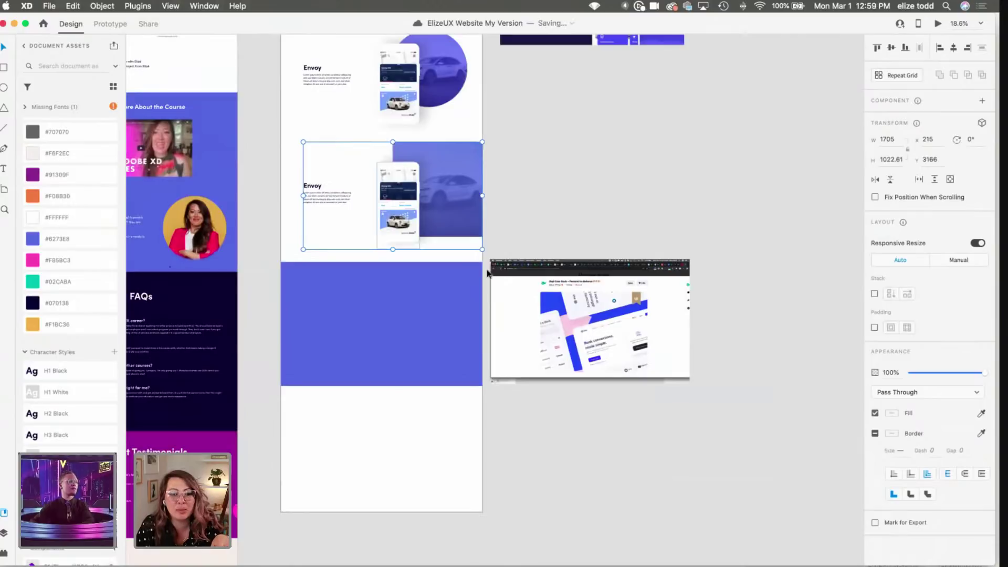
Step: Draw a white rectangle about 1228 by 911 over the blue section at X 550, Y 4672, extending past its lower edge
left_click(368, 312)
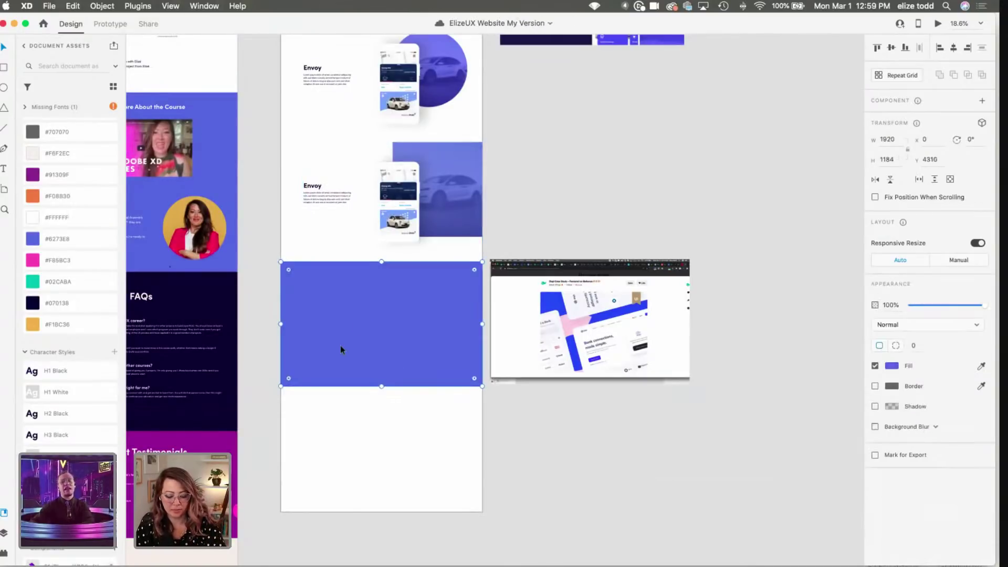
key("r")
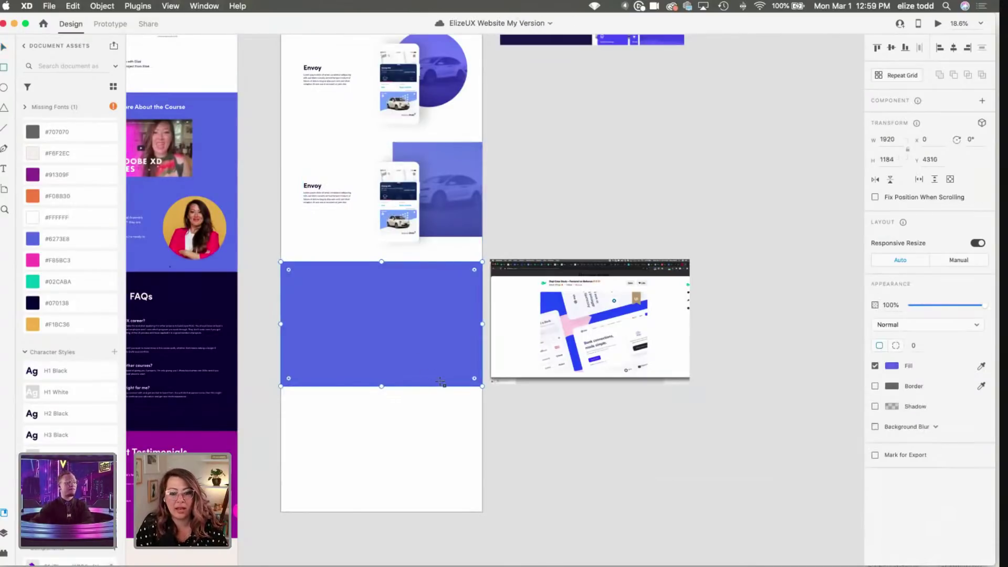
left_click_drag(339, 301, 467, 392)
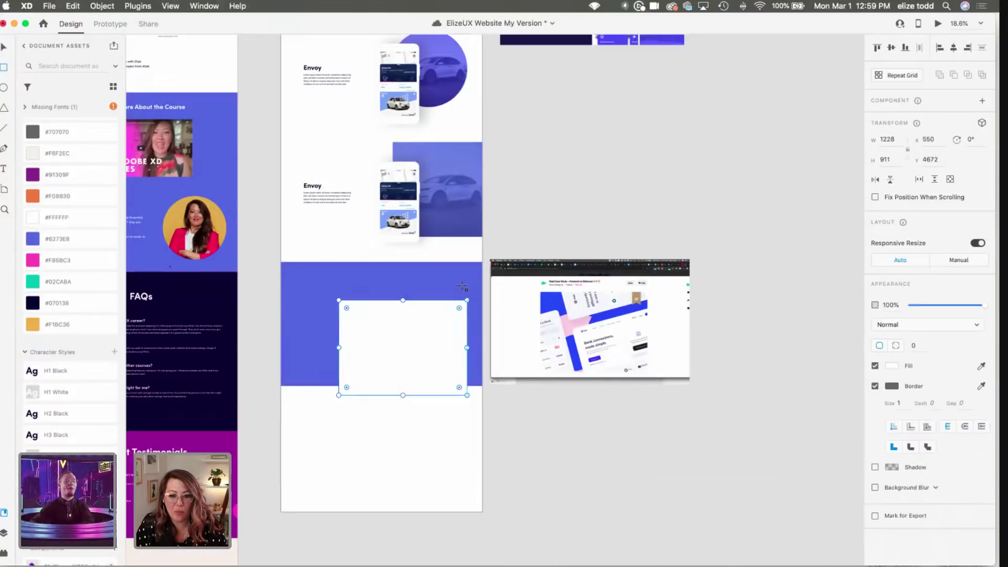
key("Escape")
left_click(461, 314)
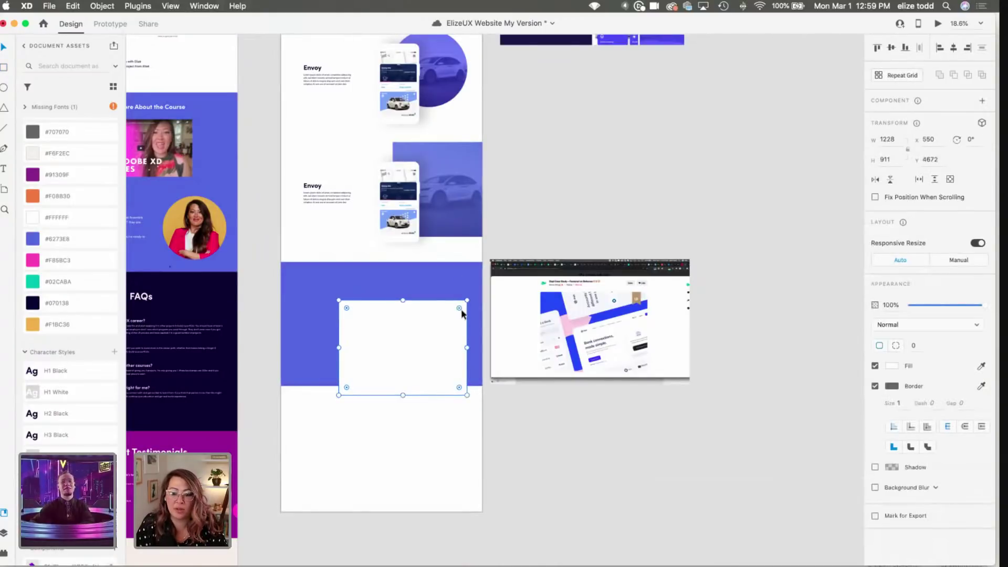
Step: Round all corners of the white rectangle over the blue section to a radius of 49
scroll(462, 313, "up", 5)
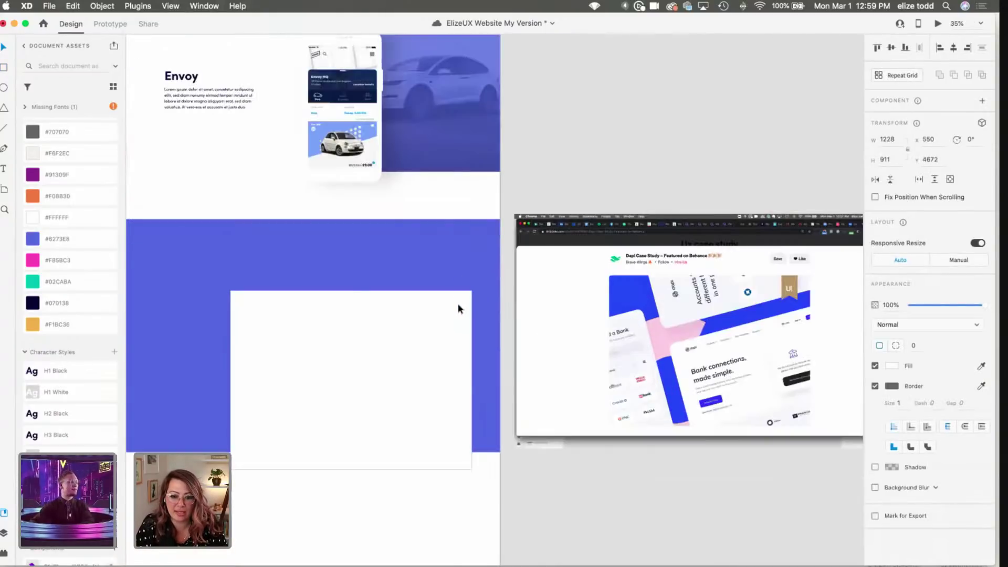
left_click_drag(464, 298, 462, 299)
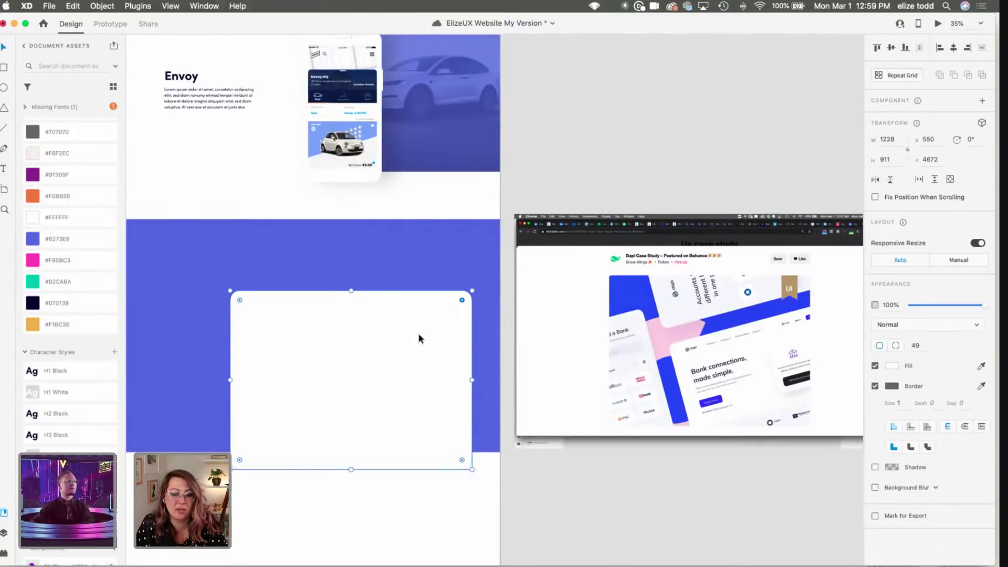
scroll(418, 333, "down", 2)
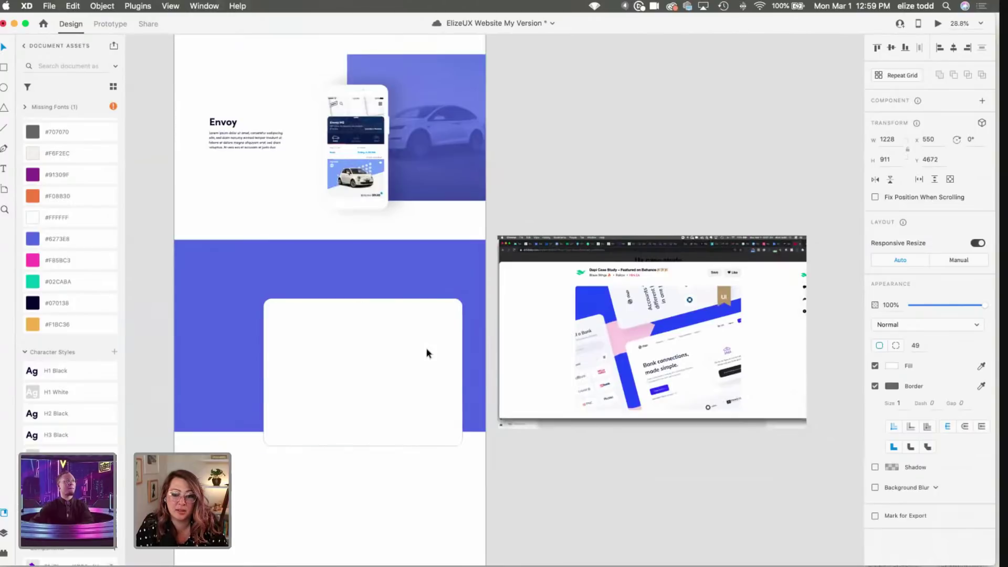
left_click(433, 354)
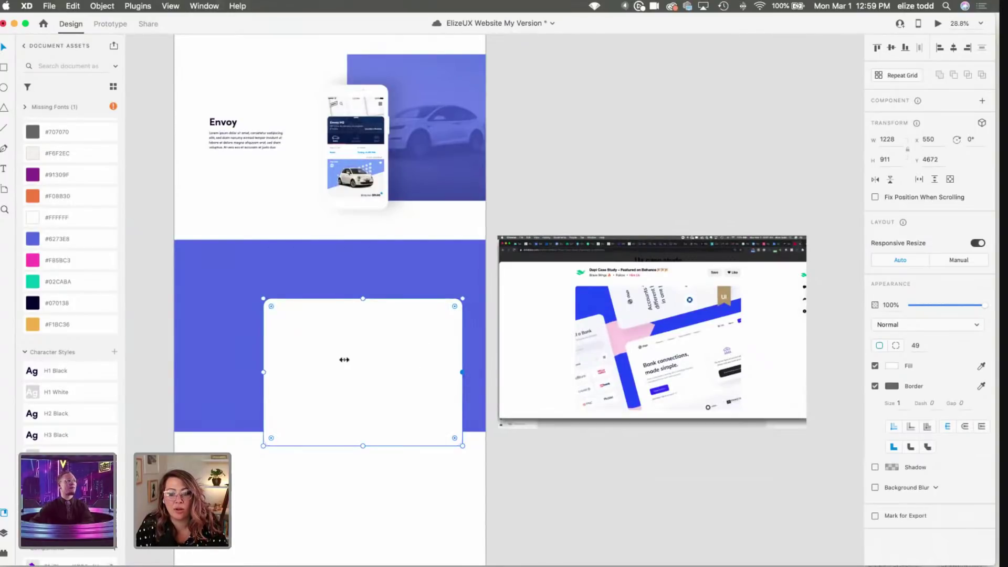
Step: Narrow the white rounded rectangle over the blue section into a tall portrait card, keeping its height
left_click_drag(344, 358, 337, 360)
left_click(365, 373)
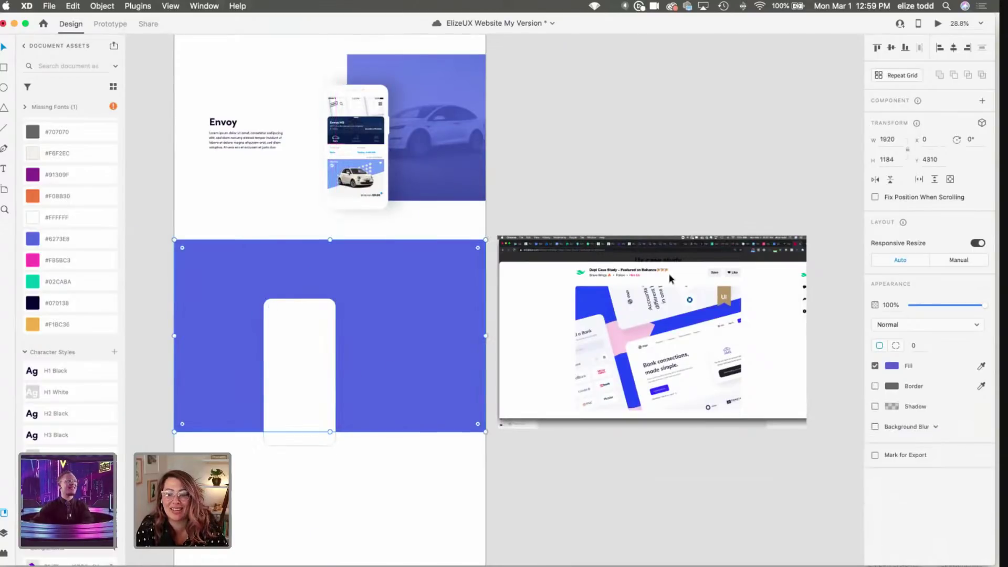
left_click(623, 160)
Step: Switch to the Envoy Master 090518 ET document and look over its artboard groups, from Map Results/Booking to Onboarding at Sign Up
scroll(623, 160, "down", 3)
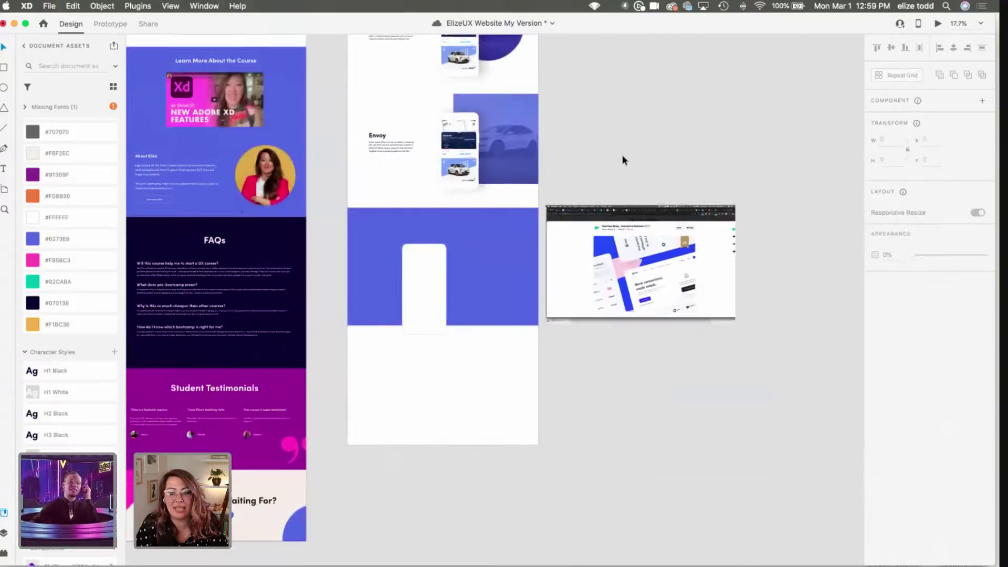
scroll(626, 341, "up", 1)
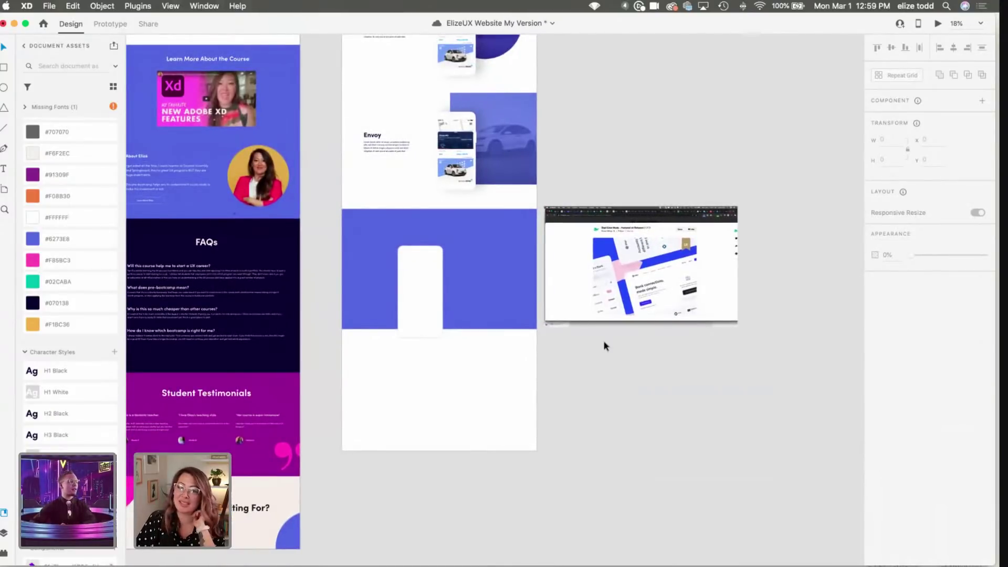
scroll(557, 350, "down", 2)
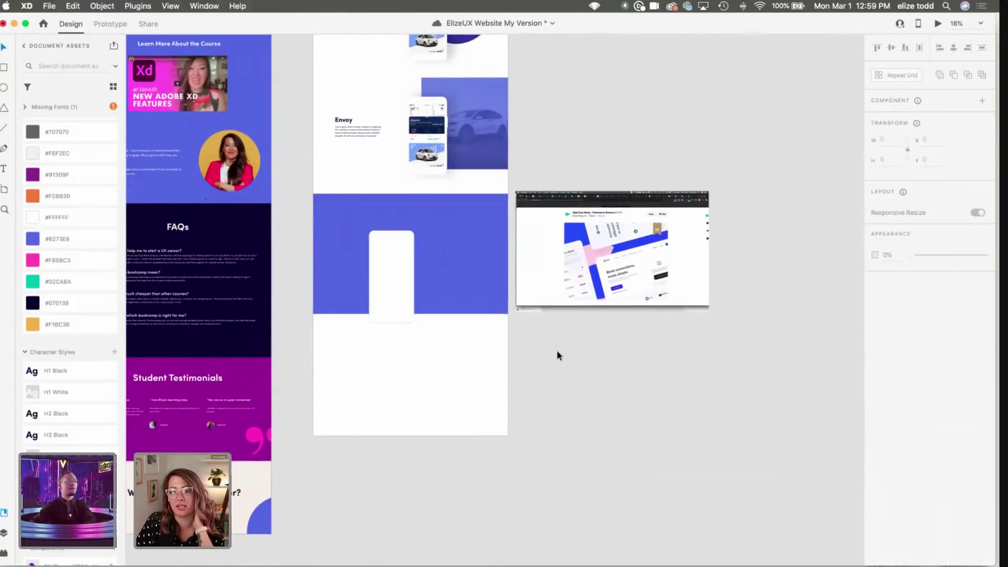
scroll(556, 349, "down", 2)
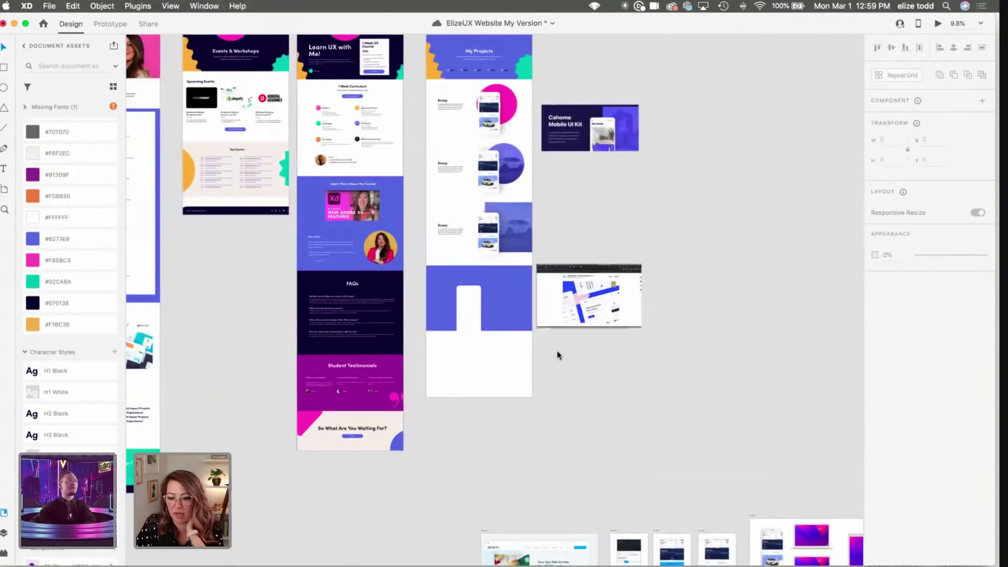
scroll(558, 355, "down", 3)
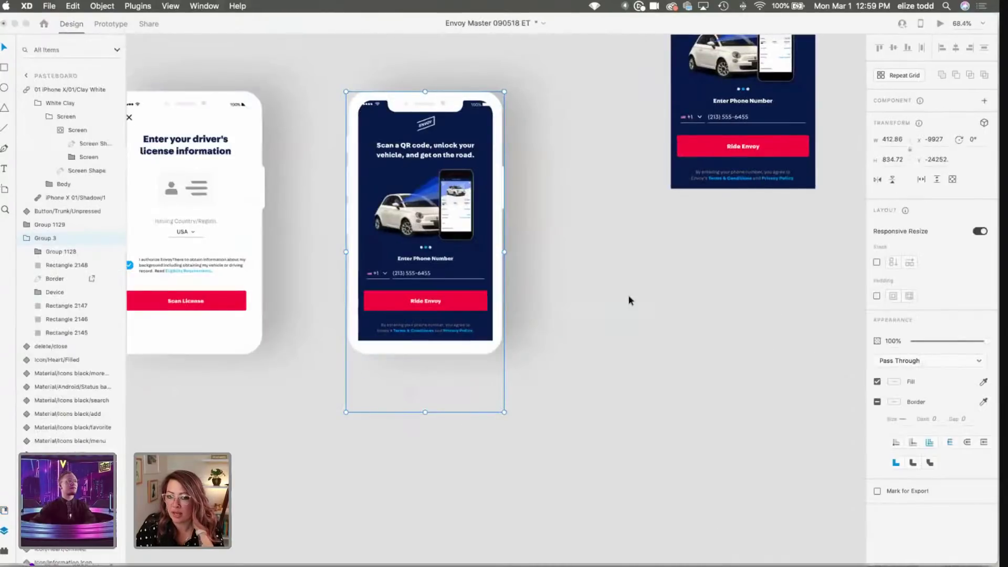
left_click(629, 295)
key("super+0")
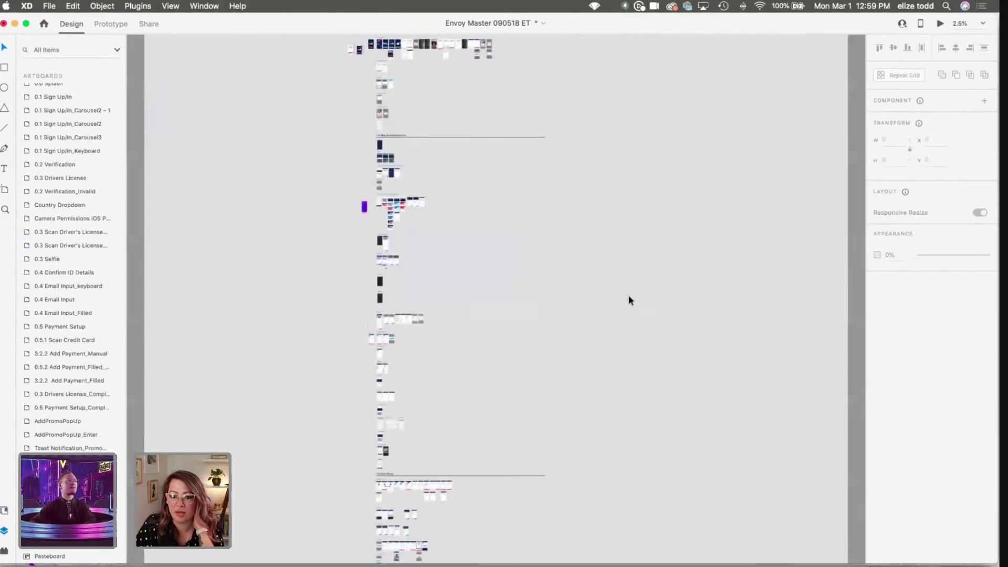
scroll(420, 160, "up", 3)
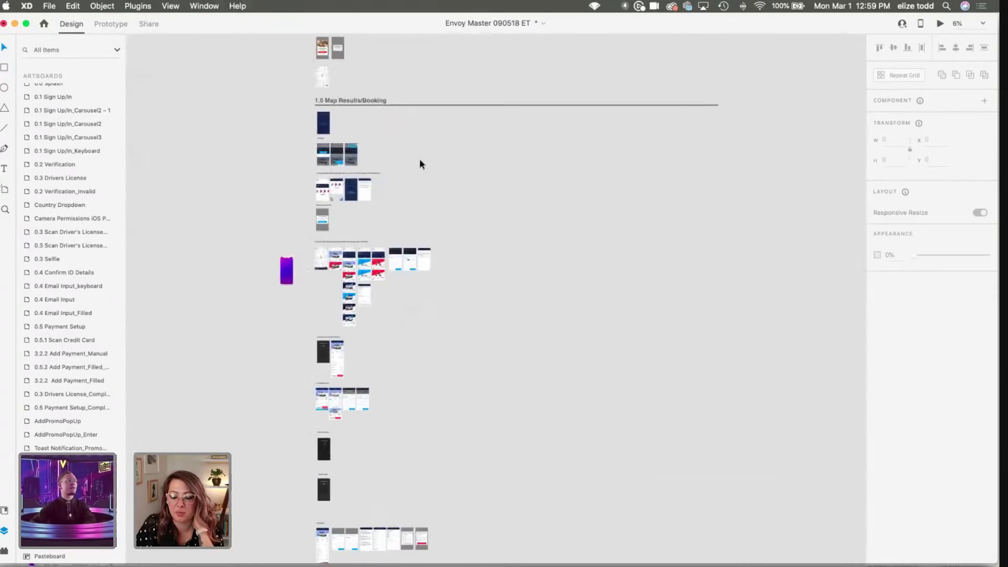
scroll(420, 160, "up", 3)
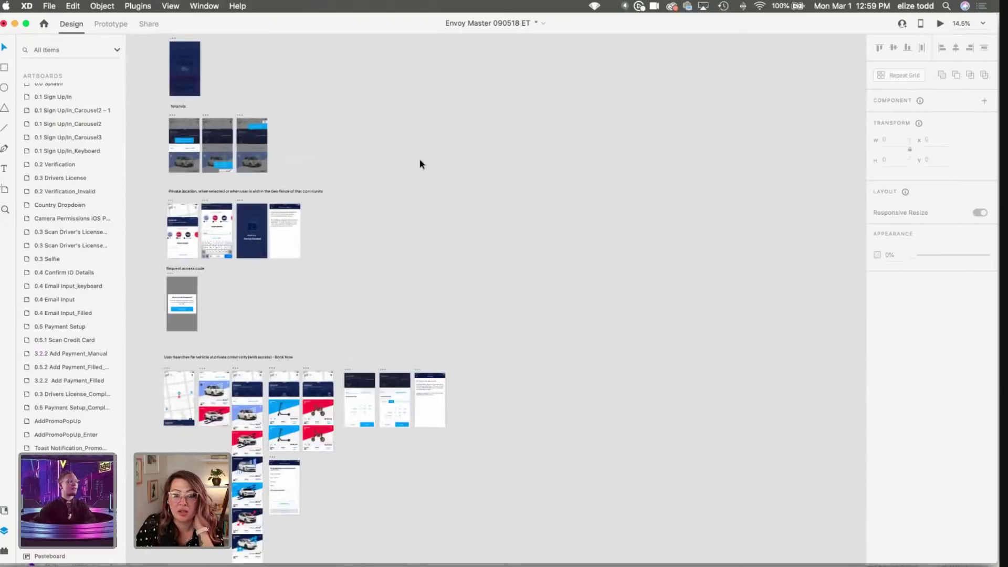
scroll(420, 159, "up", 3)
scroll(420, 158, "left", 3)
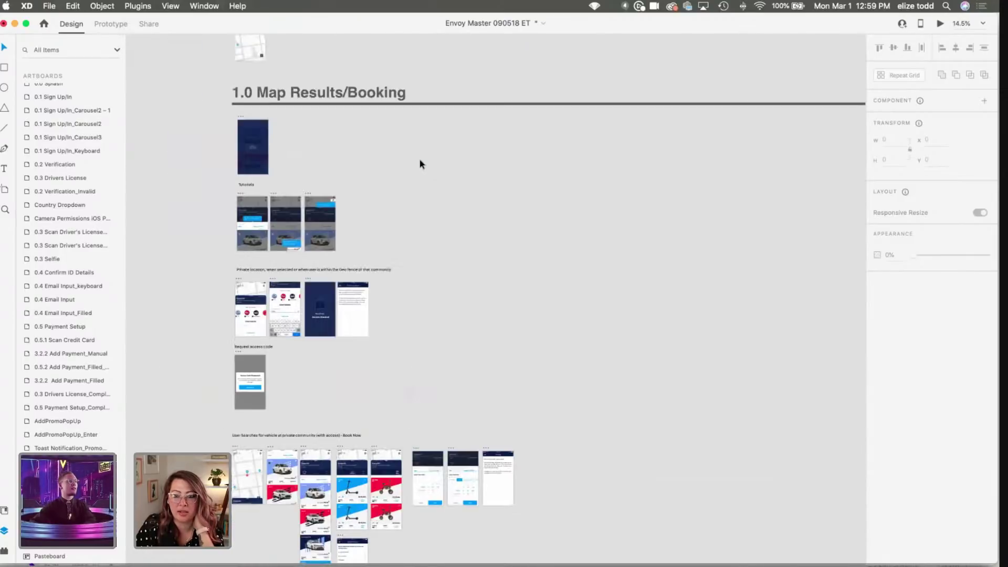
scroll(370, 121, "up", 5)
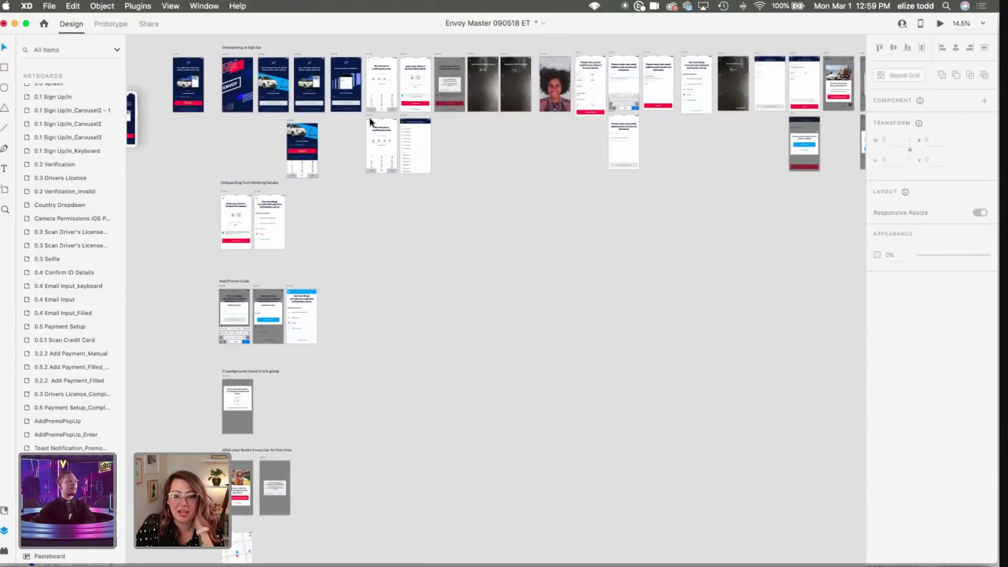
scroll(370, 120, "up", 1)
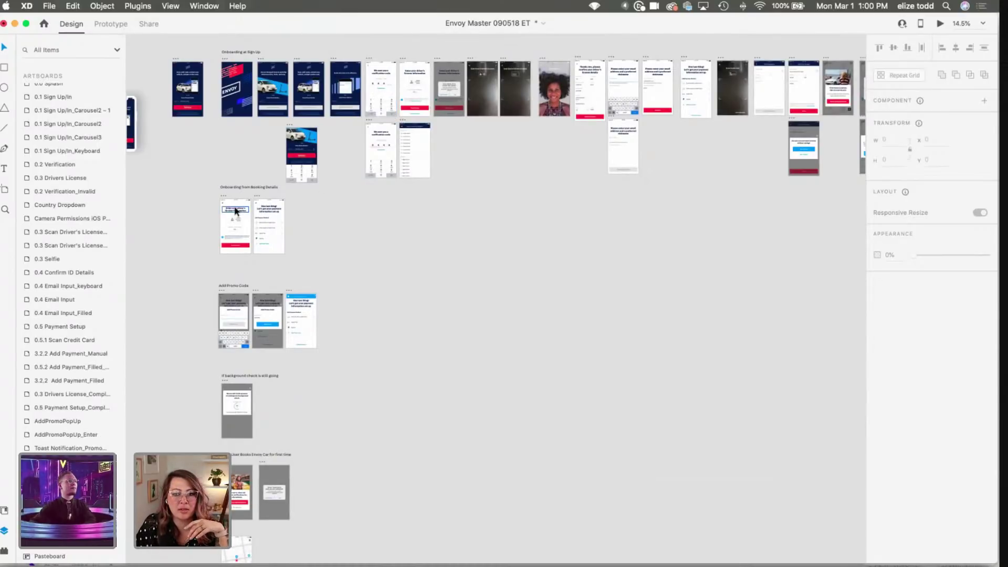
Step: Examine the onboarding artboards, including driver's license, payment setup and email input, for an app screen to reuse on the card
scroll(235, 212, "up", 3)
scroll(235, 211, "up", 3)
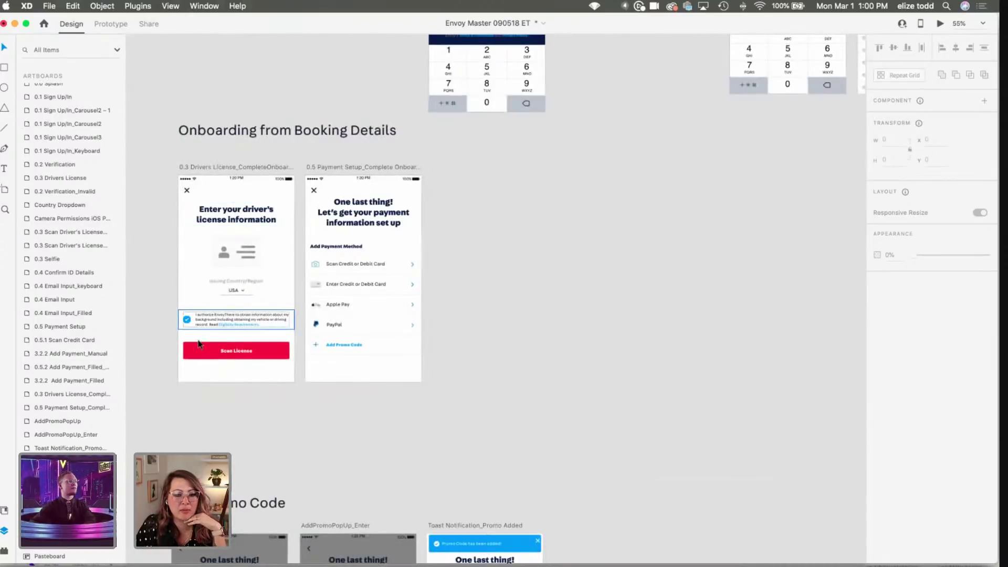
scroll(385, 235, "down", 4)
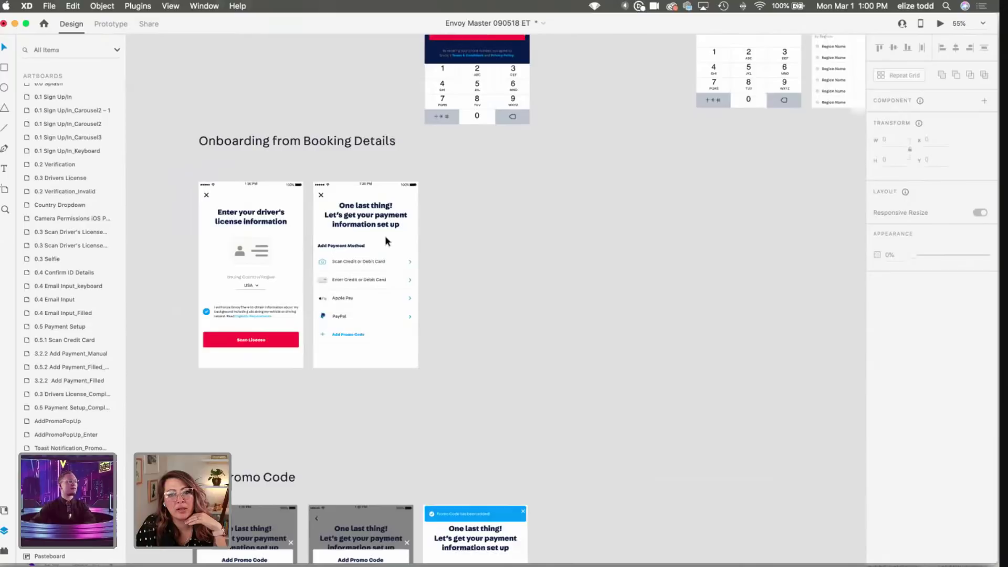
scroll(386, 236, "right", 1)
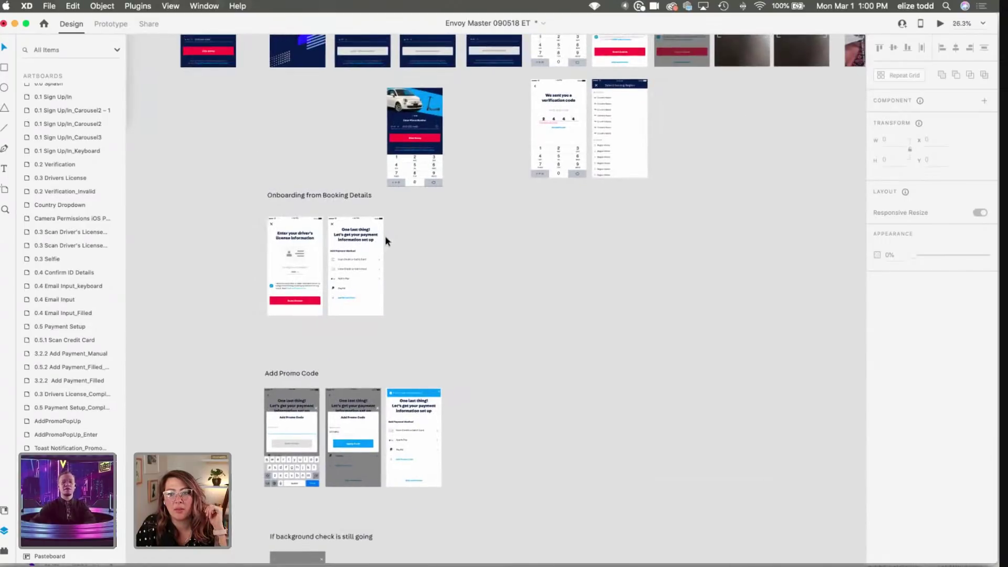
scroll(385, 236, "right", 5)
scroll(385, 235, "up", 3)
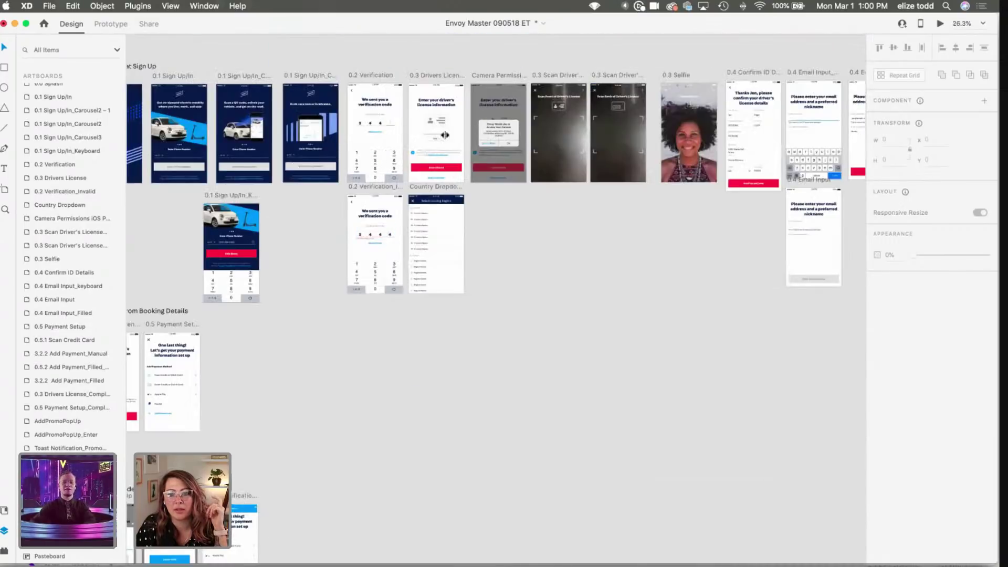
scroll(430, 169, "right", 2)
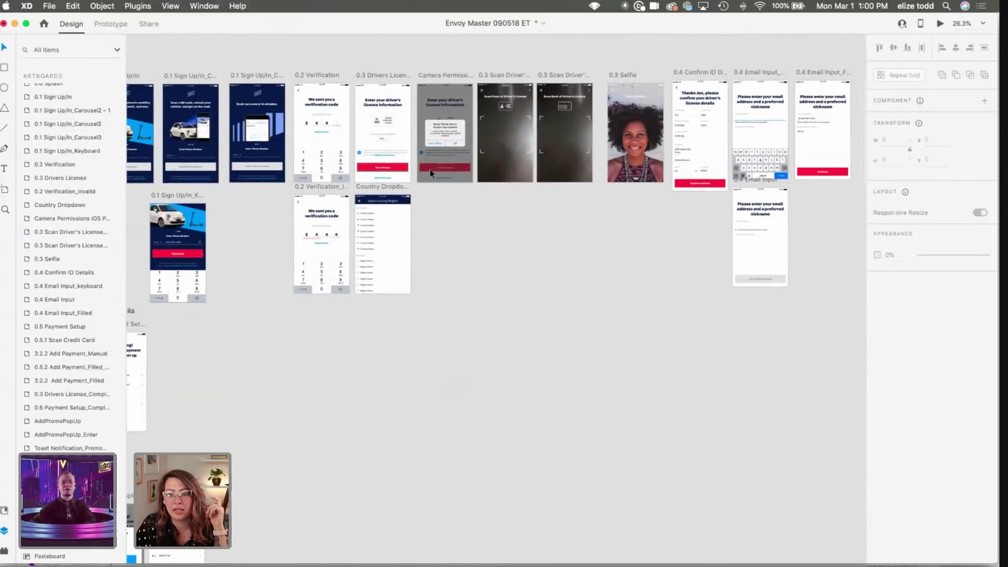
scroll(430, 174, "right", 9)
scroll(430, 173, "right", 5)
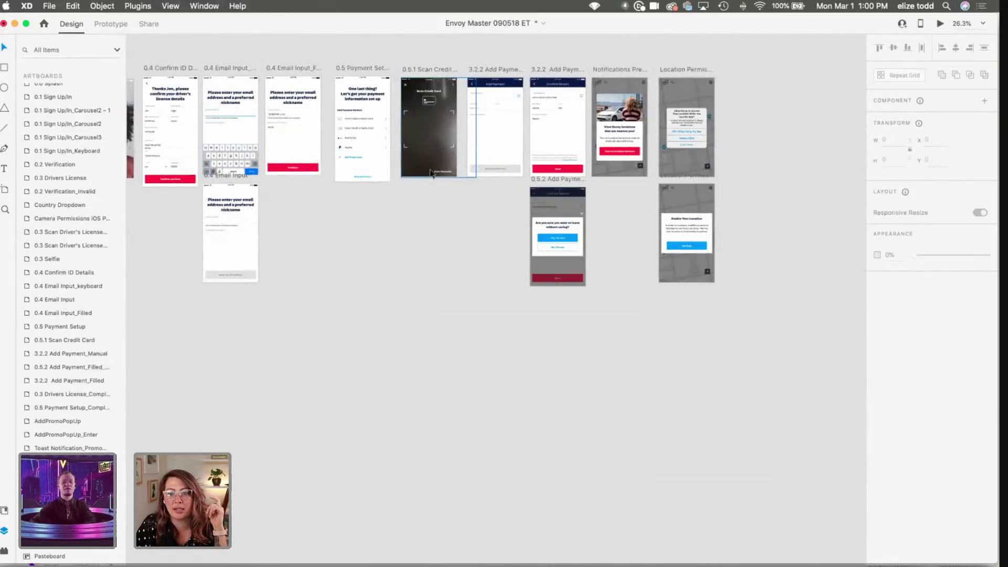
scroll(431, 173, "left", 5)
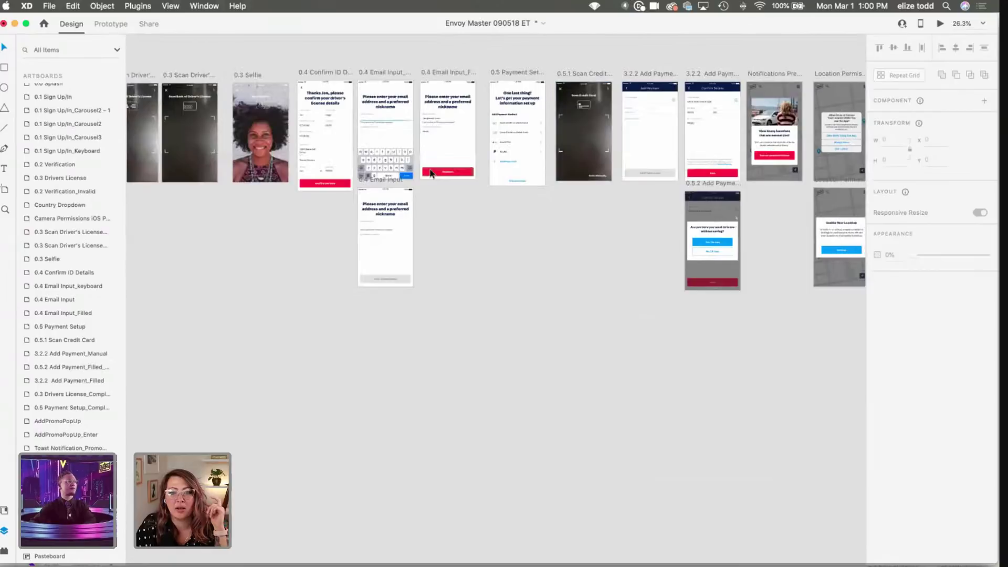
scroll(430, 174, "left", 3)
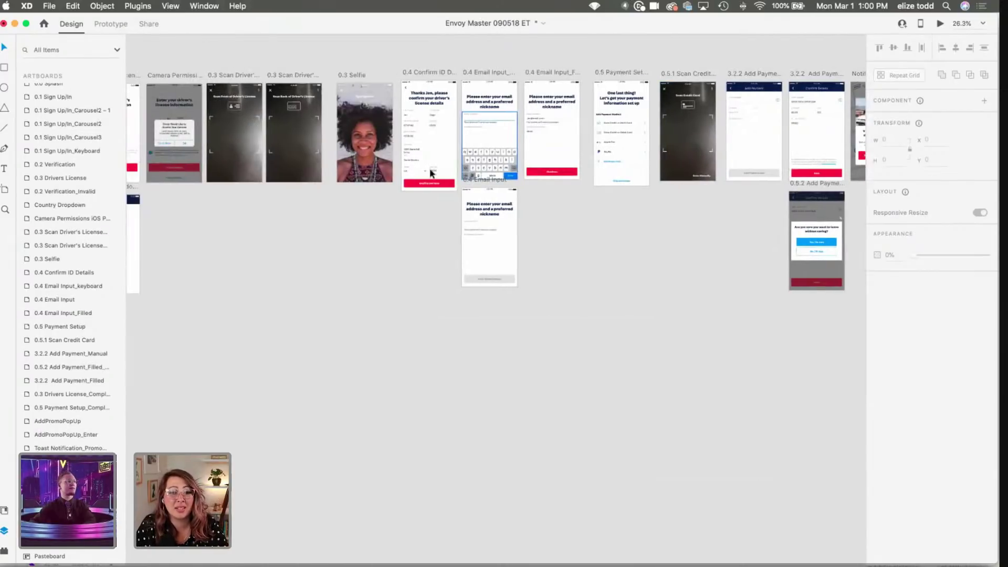
scroll(431, 173, "left", 3)
scroll(429, 169, "left", 4)
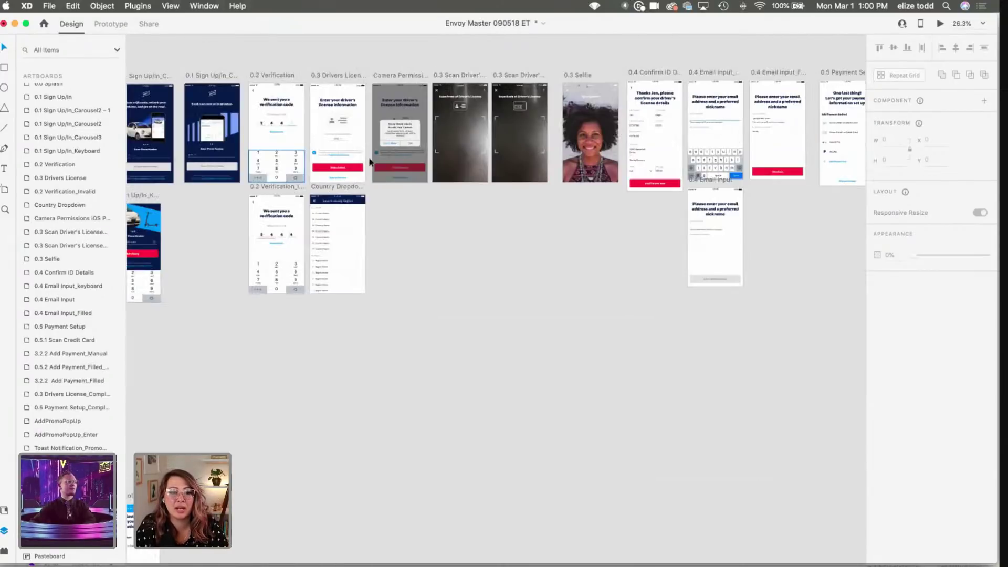
Step: Copy the 0.3 Drivers License artboard from the sign-up row and return to the ElizeUX Website My Version document
scroll(370, 163, "up", 5)
scroll(369, 159, "up", 2)
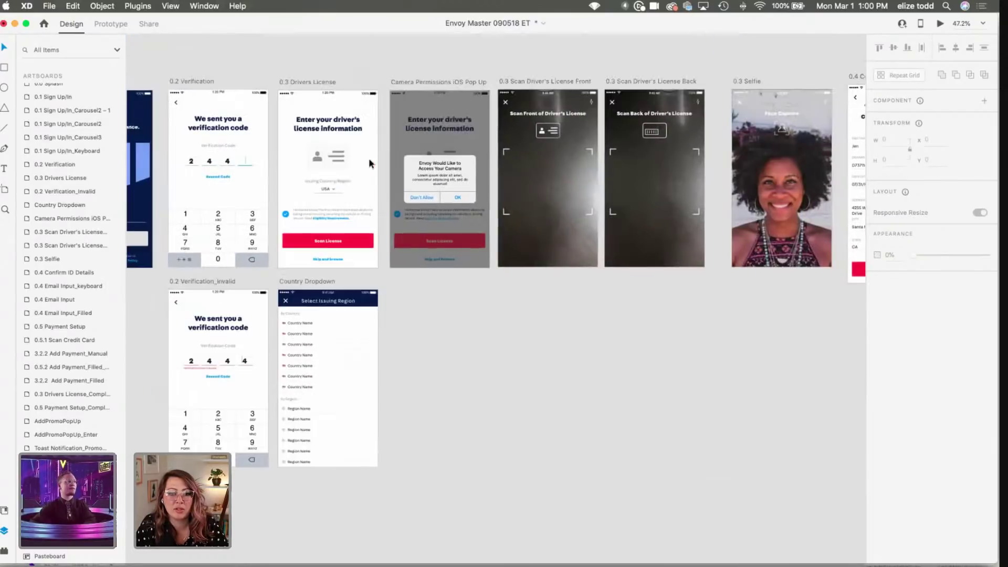
left_click(305, 83)
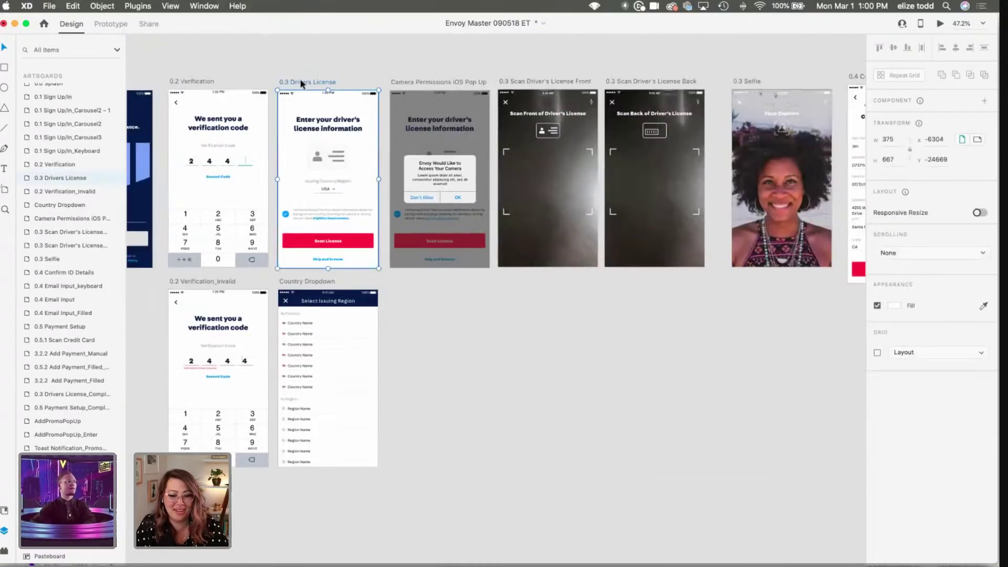
left_click_drag(213, 23, 216, 46)
key("super+grave")
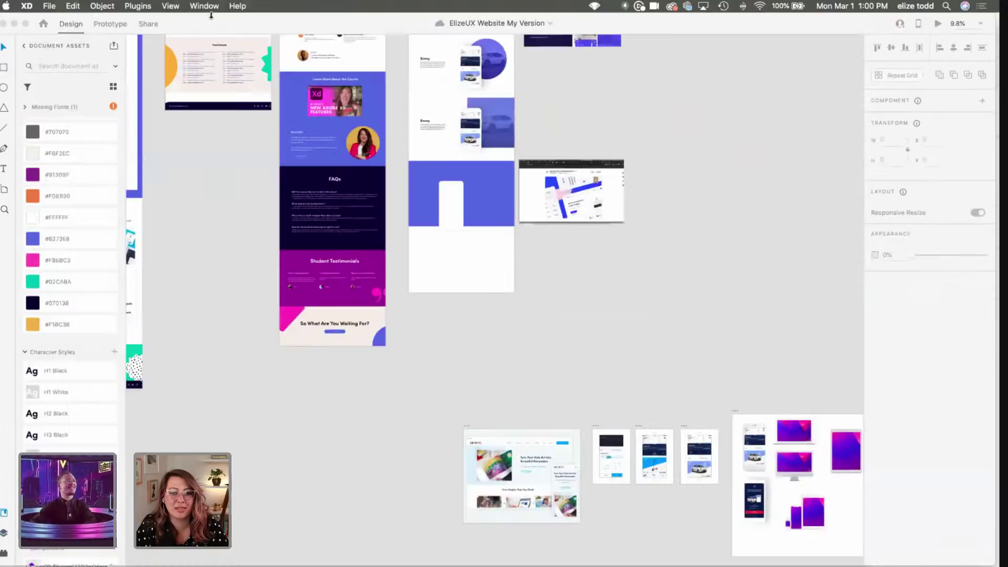
Step: Paste the copied driver's license artboard and move it just below the Dapi case study screenshot, at about X -8804, Y -14530
scroll(495, 363, "down", 1)
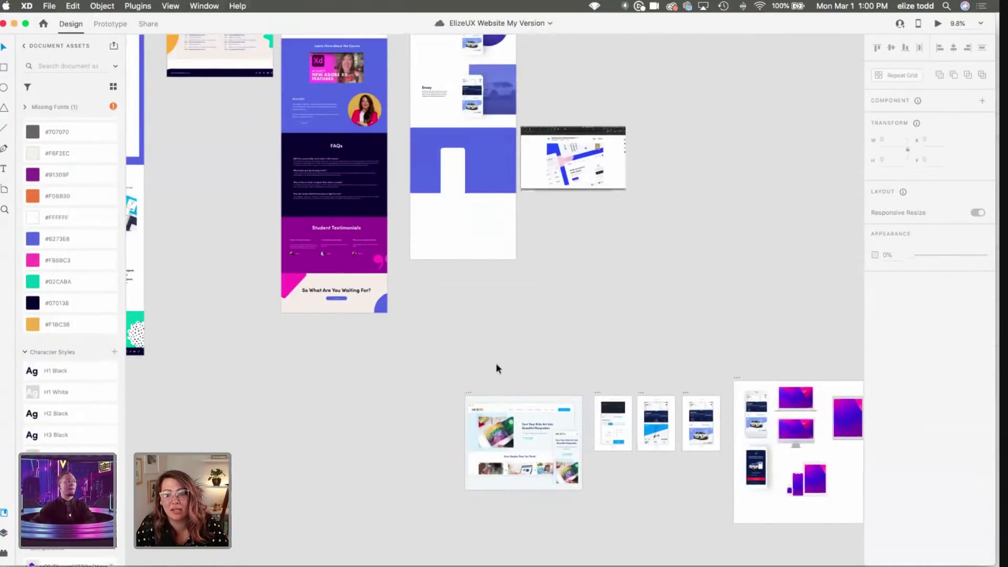
key("super+v")
scroll(498, 252, "right", 1)
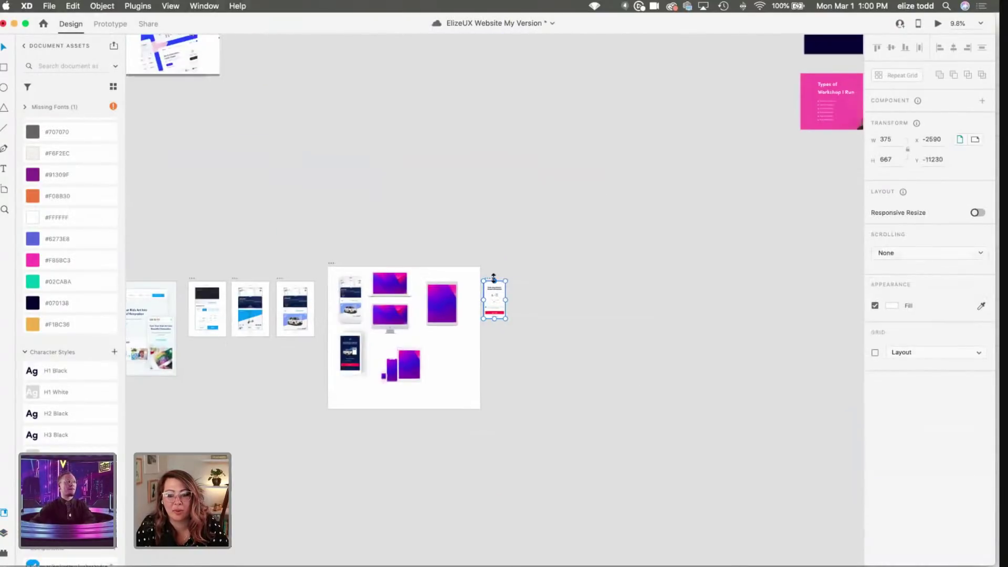
left_click_drag(486, 280, 414, 112)
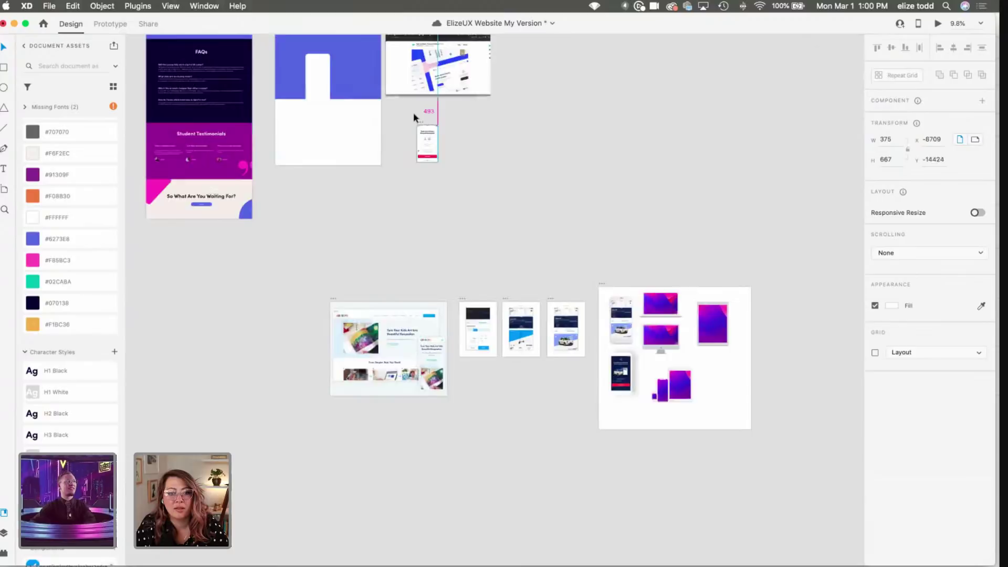
scroll(414, 112, "up", 5)
scroll(414, 117, "up", 3)
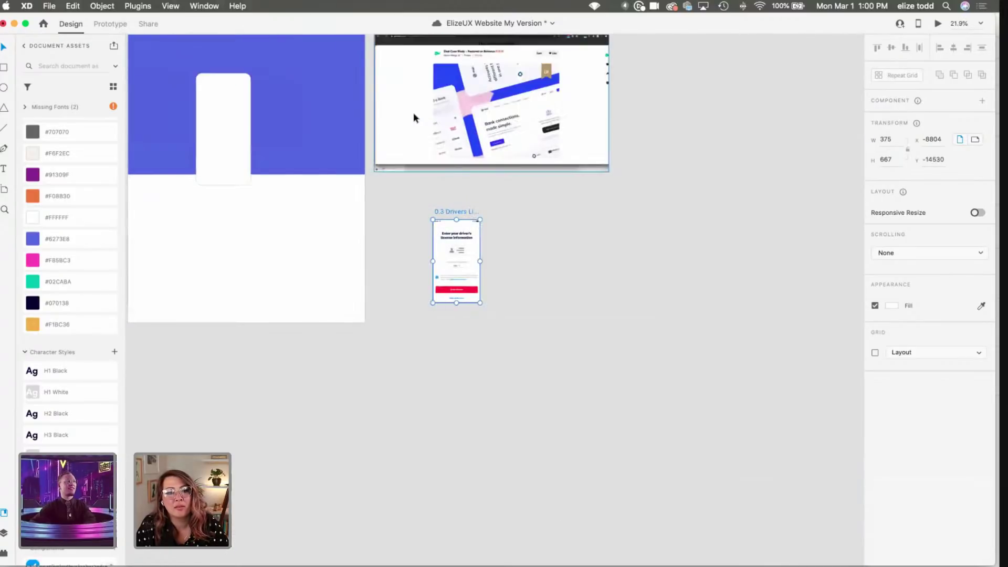
scroll(491, 260, "left", 2)
scroll(492, 260, "up", 1)
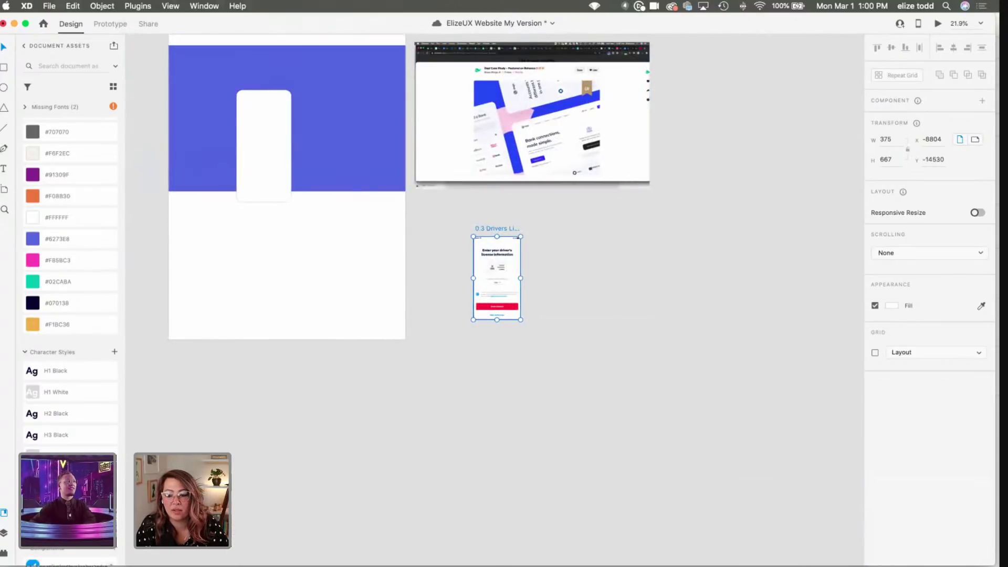
Step: Copy the 1.1.1 Trip Details artboard under User Searches with QR capture from Envoy Master 090518 ET into the ElizeUX Website My Version document
left_click(809, 566)
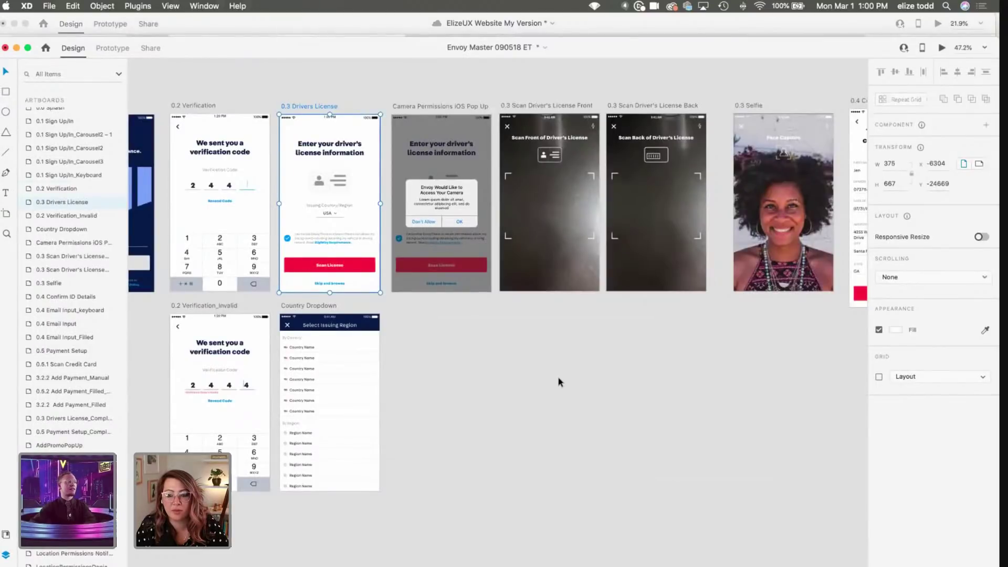
scroll(559, 382, "down", 5)
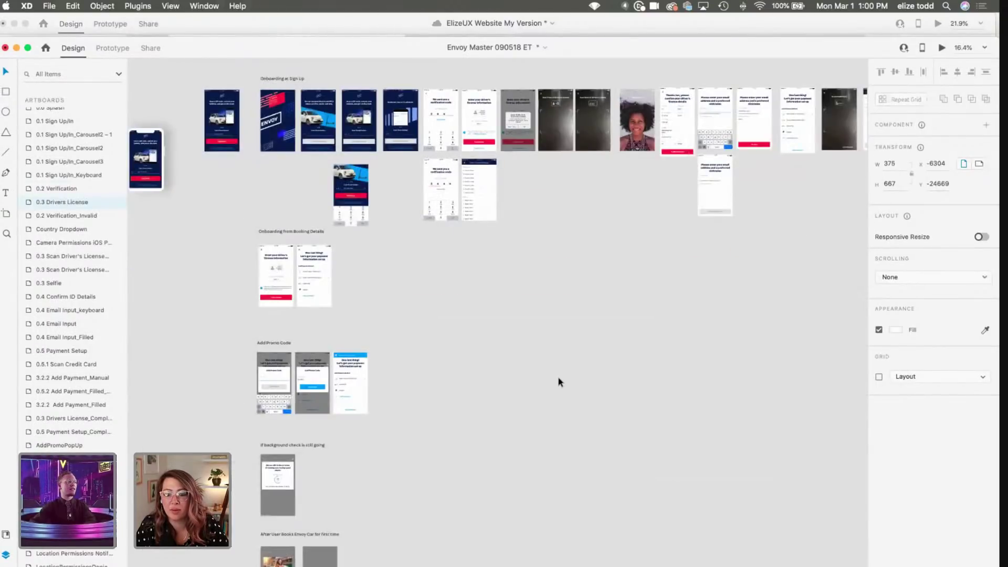
scroll(559, 381, "down", 5)
scroll(559, 382, "down", 5)
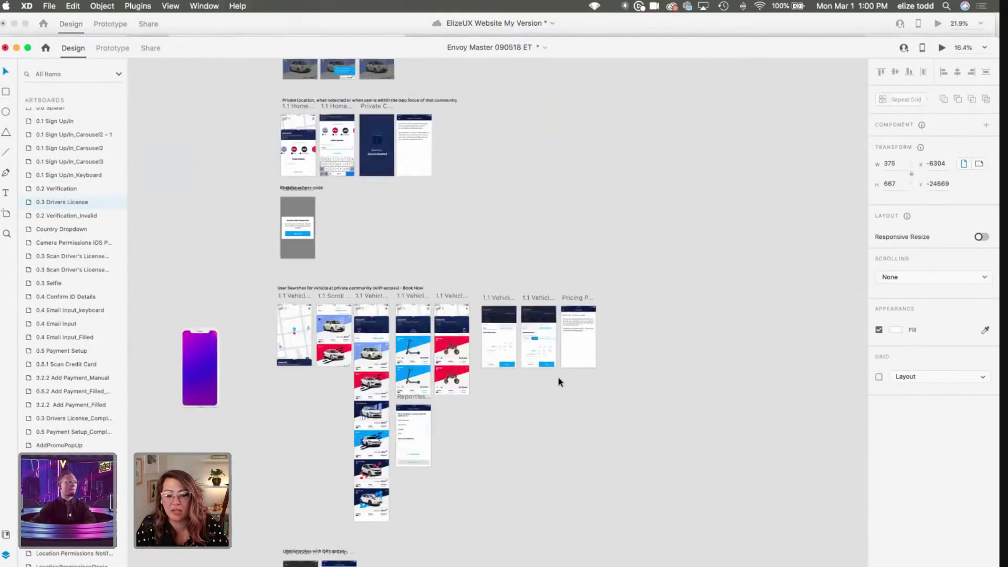
scroll(559, 382, "down", 5)
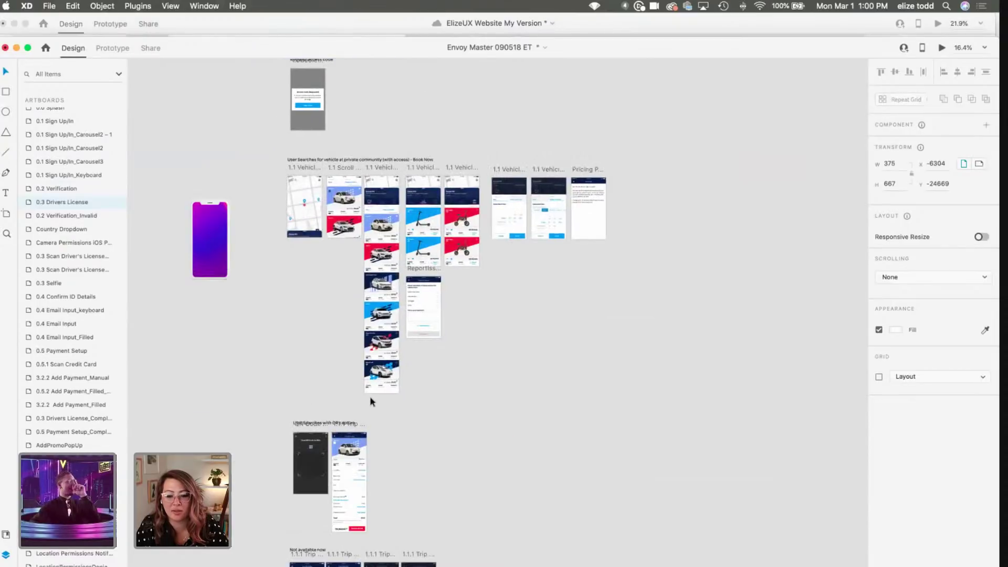
scroll(369, 401, "down", 3)
scroll(294, 462, "up", 3)
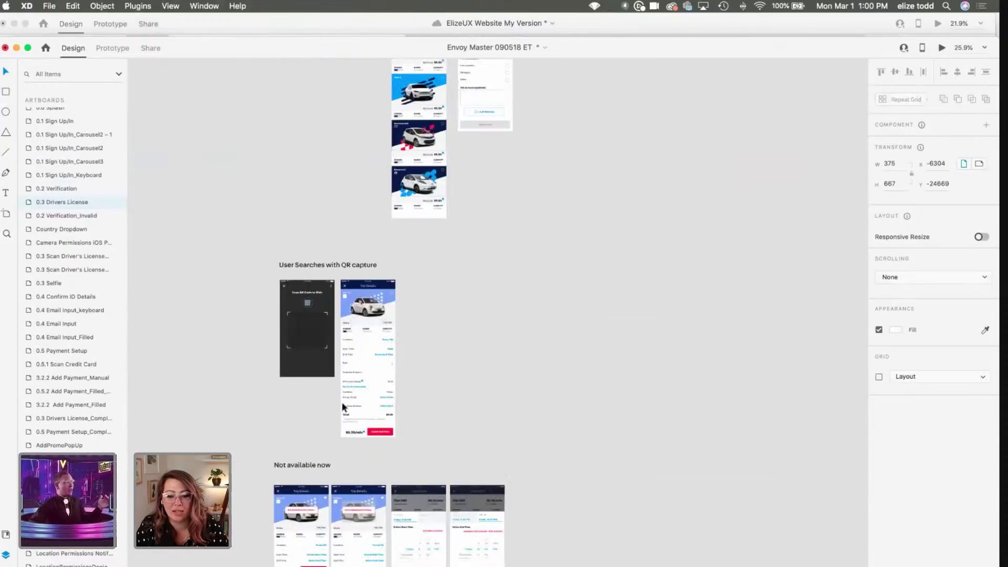
left_click(345, 297, "super")
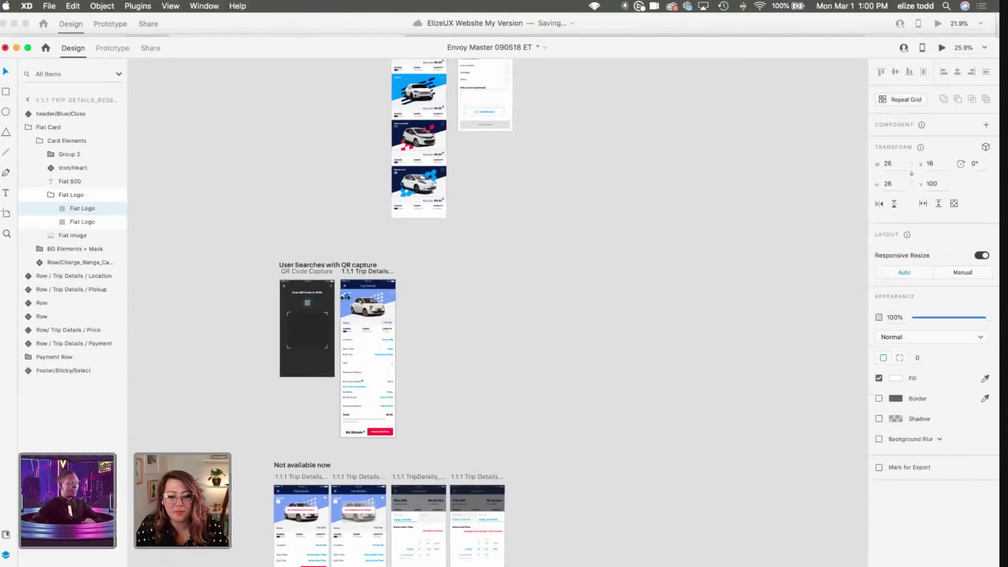
left_click(452, 314)
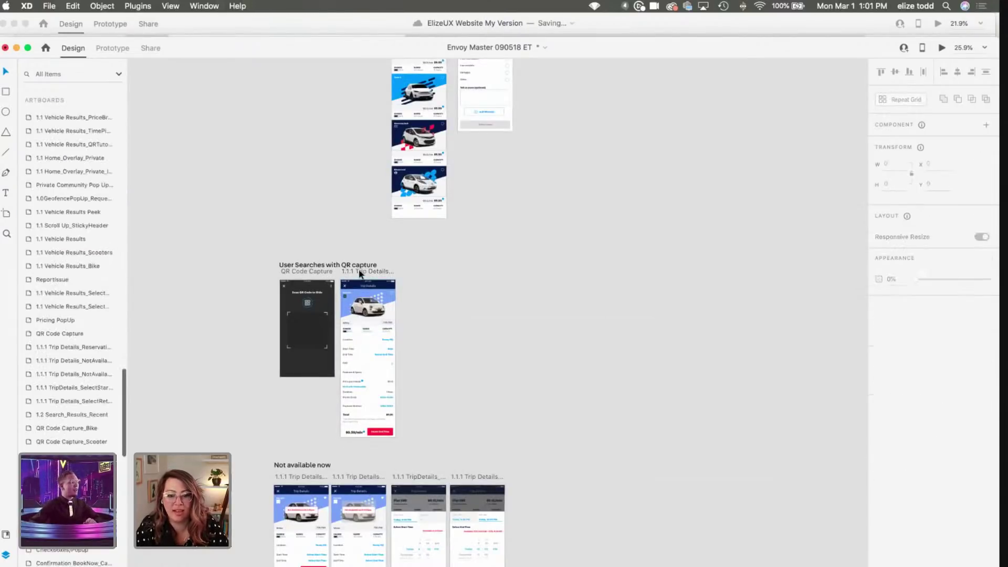
left_click(355, 273)
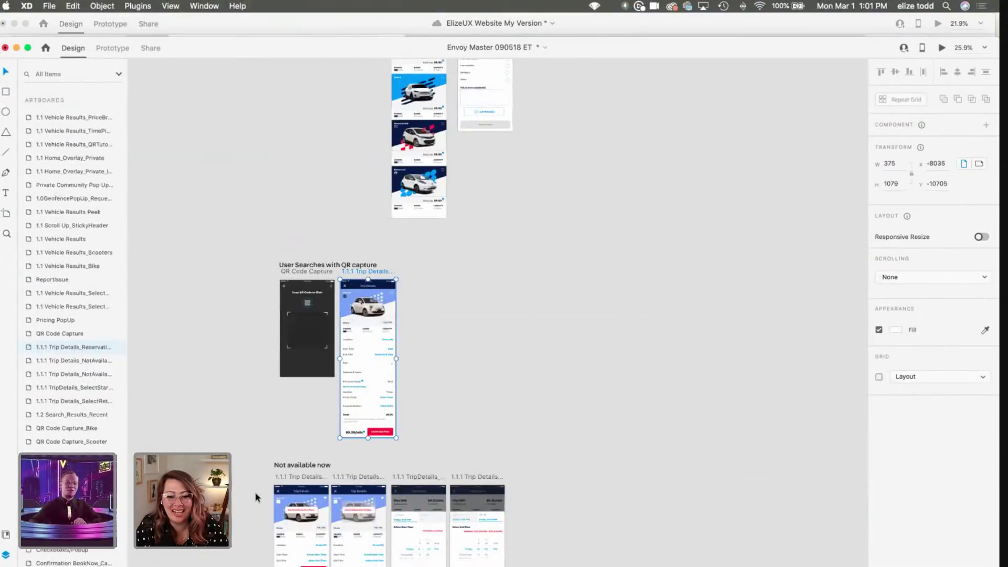
Step: Copy the 2.0 RideMode_Car artboard from Envoy Master's Ride Mode group and paste it beside the trip details artboard in ElizeUX Website My Version
scroll(256, 497, "down", 10)
scroll(256, 497, "down", 1)
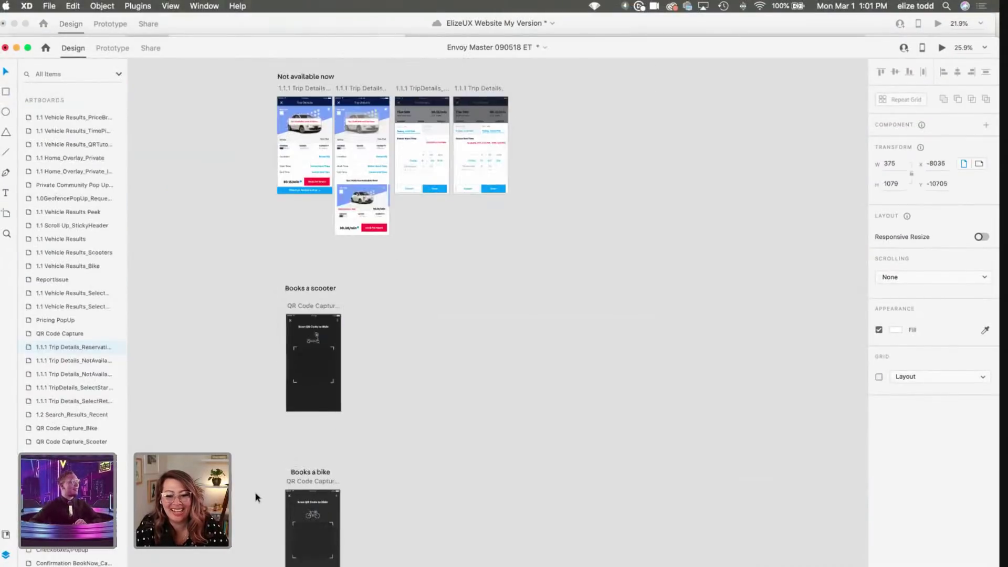
scroll(256, 497, "down", 10)
scroll(255, 497, "down", 10)
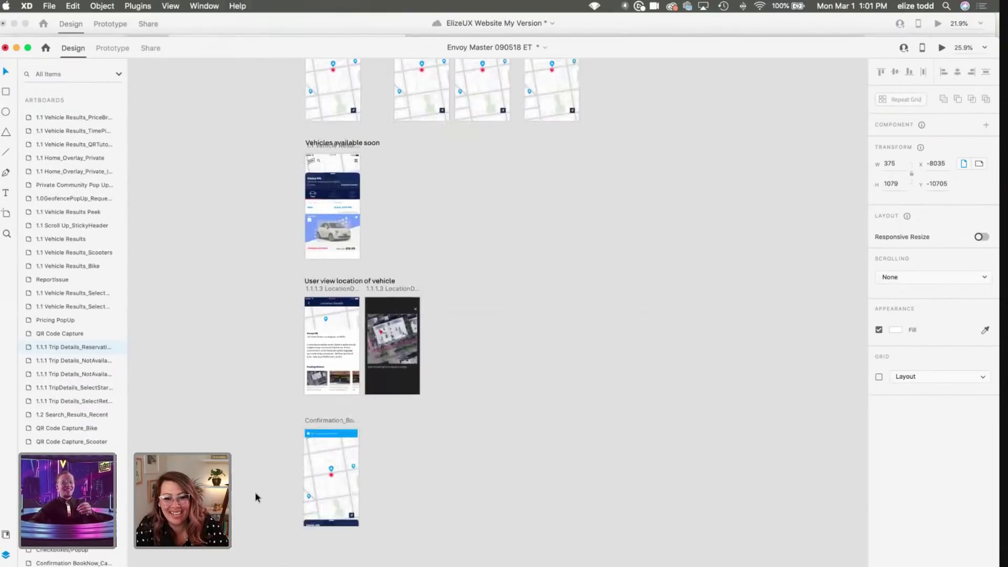
scroll(255, 497, "down", 10)
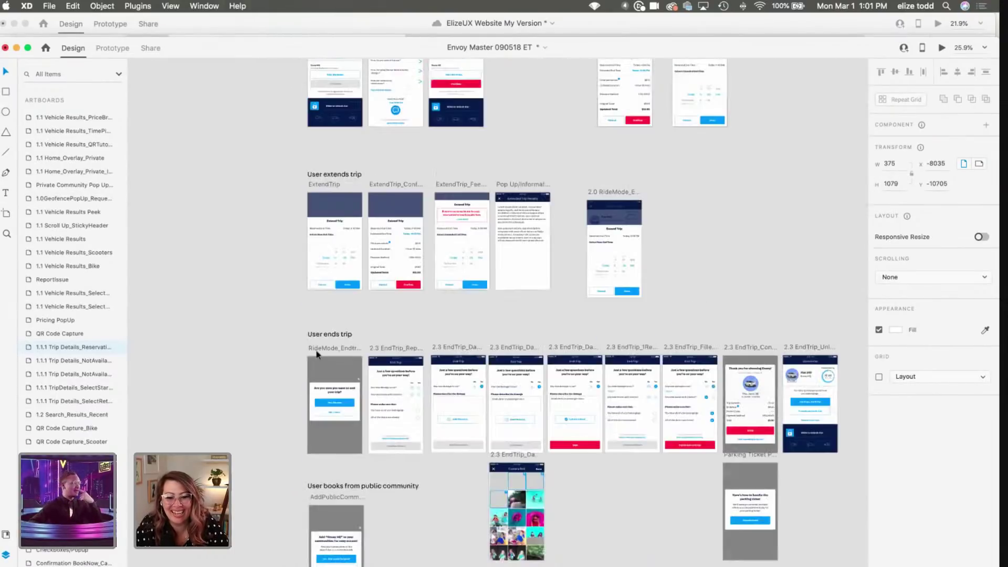
scroll(315, 346, "up", 4)
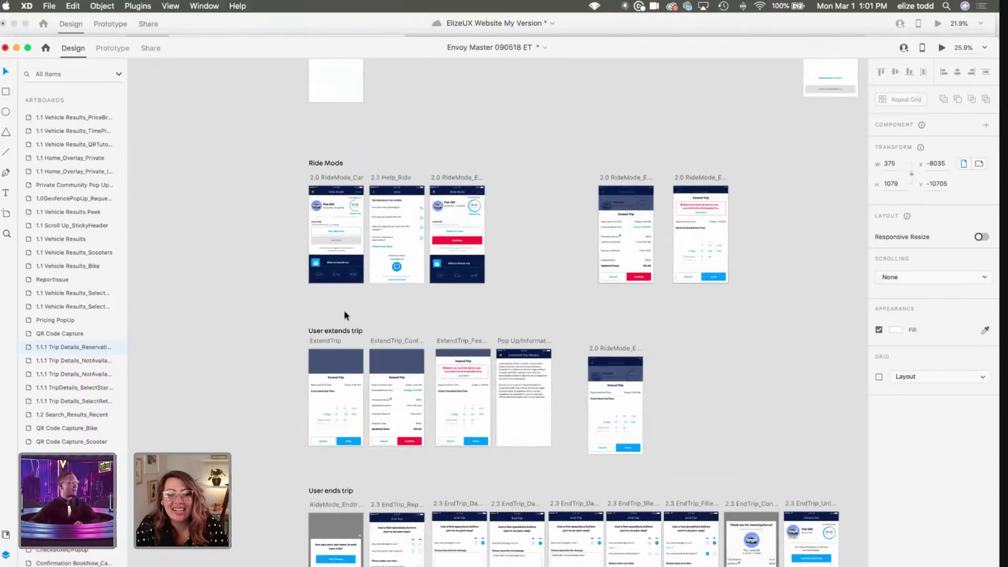
scroll(344, 315, "up", 3)
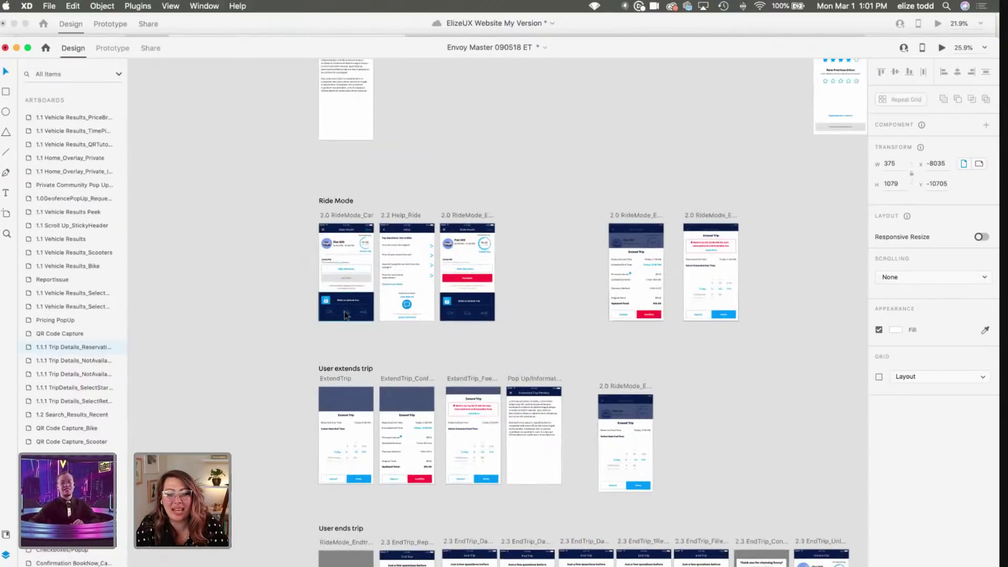
left_click(330, 277)
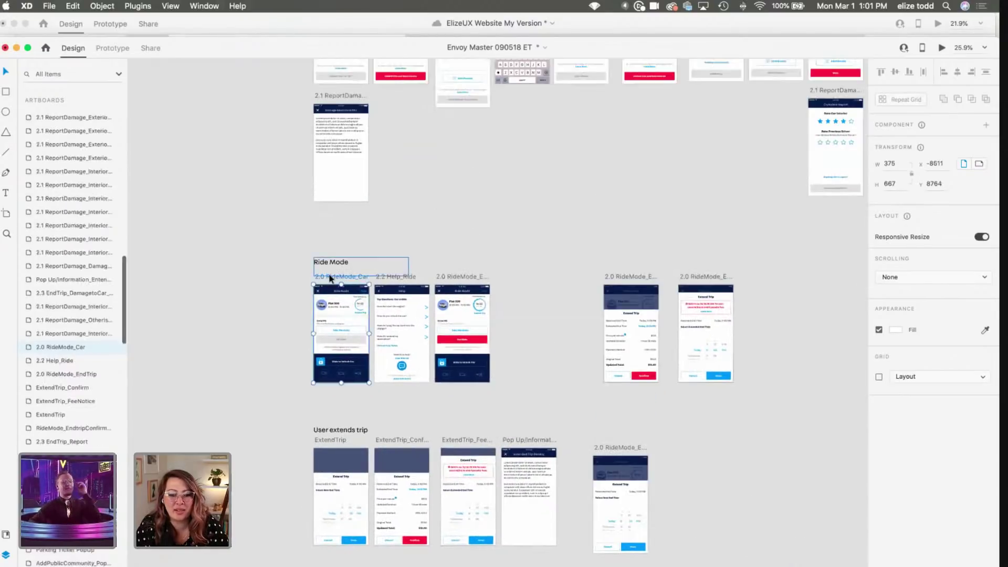
left_click(238, 27)
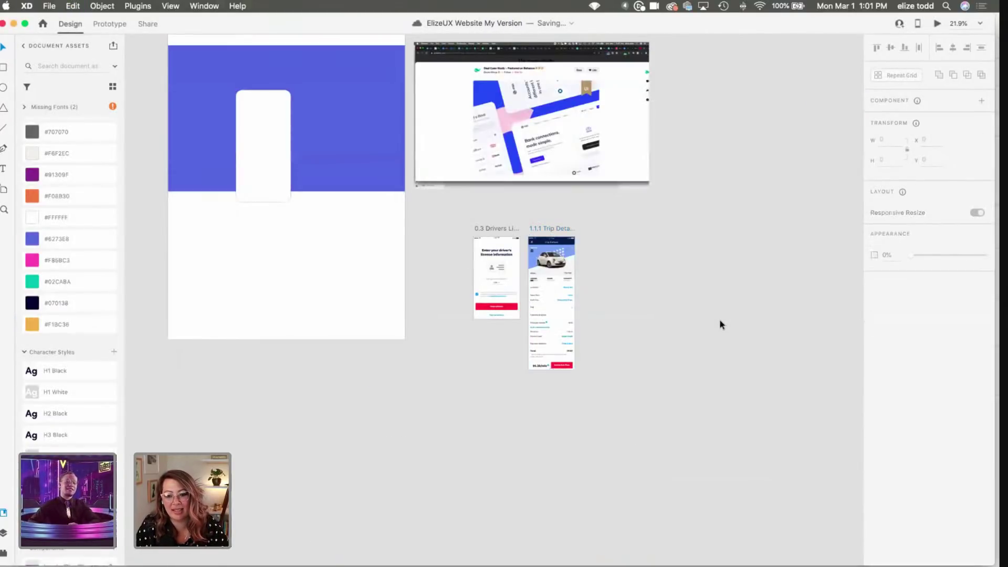
key("super+v")
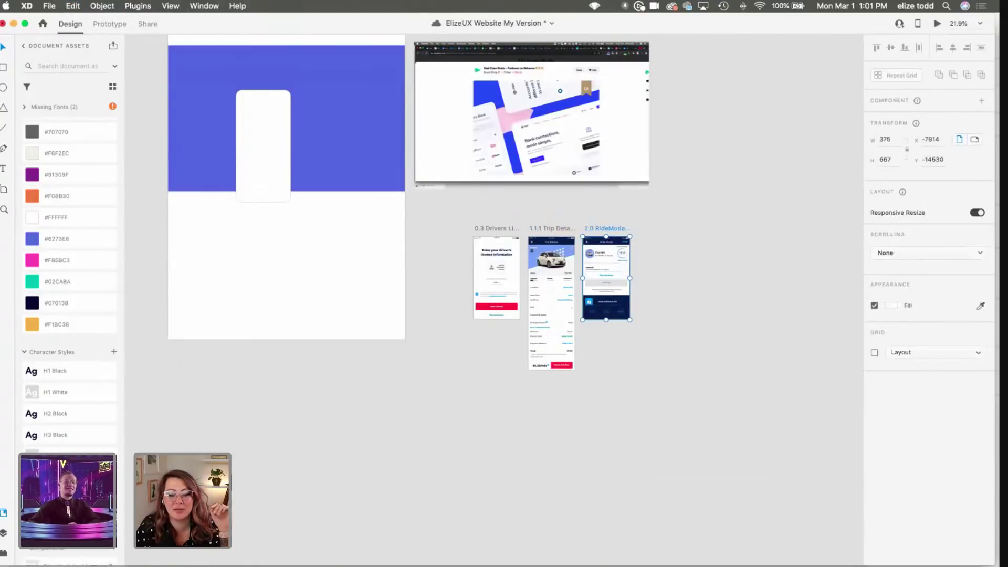
Step: Return to Envoy Master and examine the artboard groups from Damage Report through My Profile for another app screen to reuse
key("super+grave")
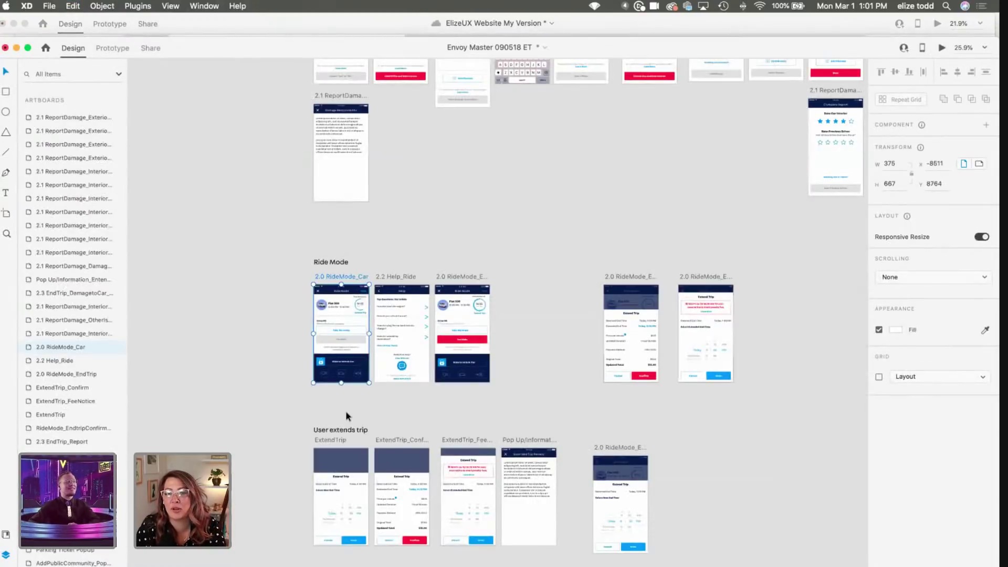
scroll(345, 411, "up", 2)
scroll(345, 412, "up", 3)
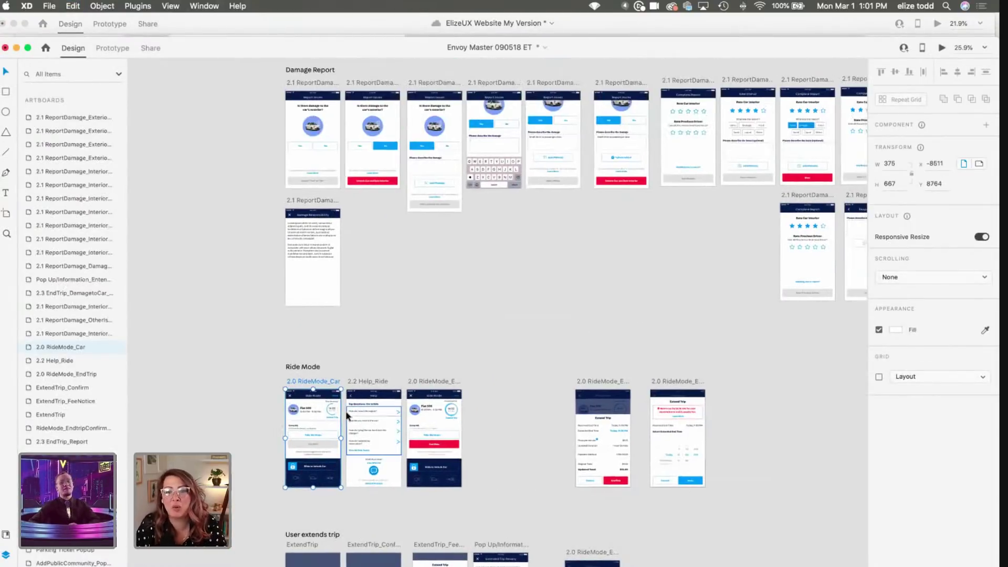
scroll(346, 415, "right", 3)
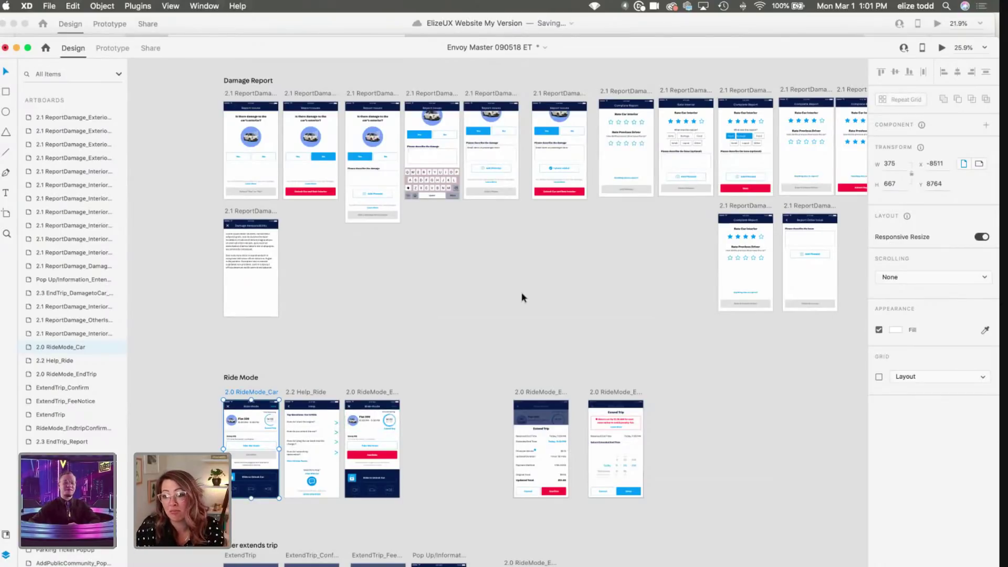
scroll(522, 298, "right", 3)
scroll(522, 297, "down", 5)
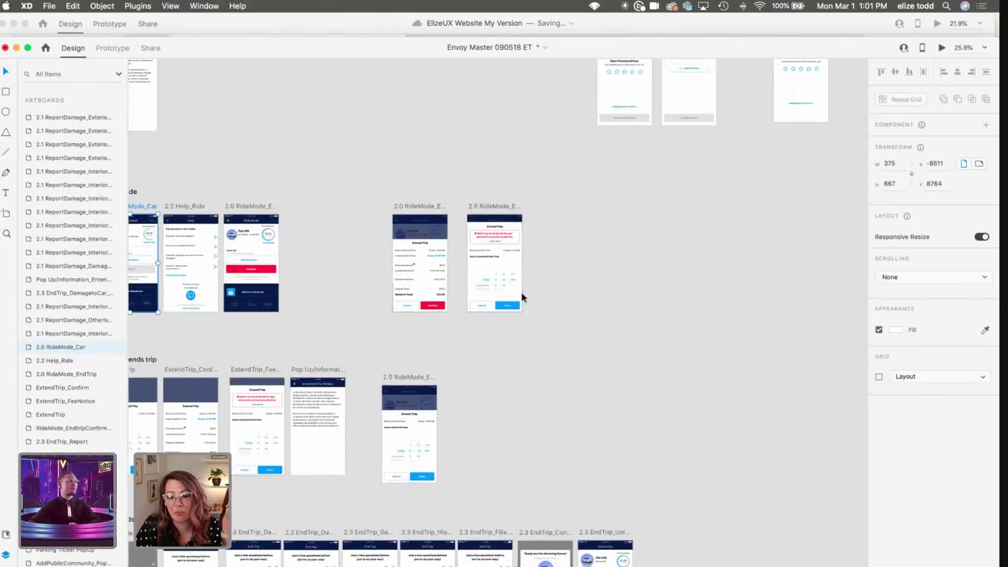
scroll(523, 297, "down", 10)
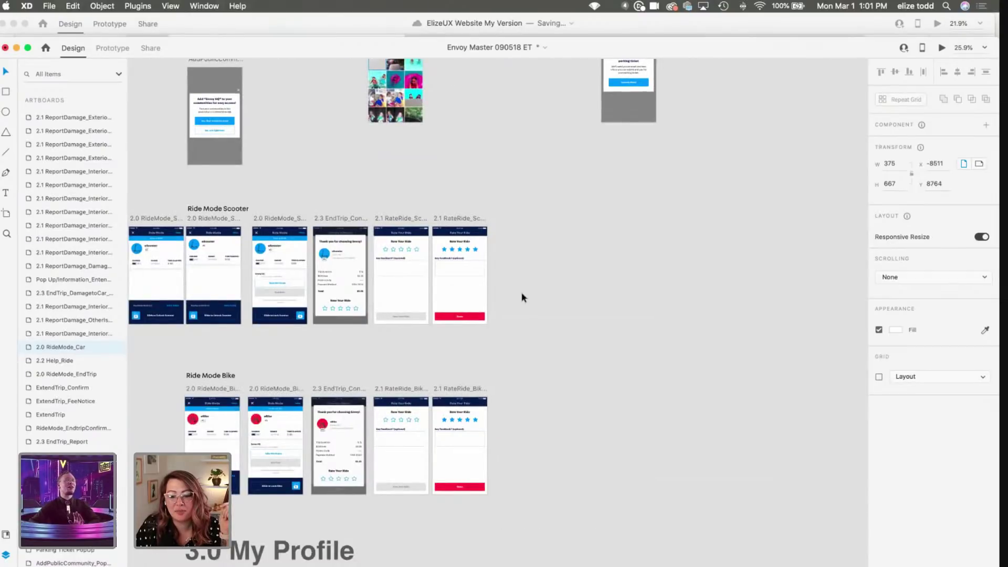
scroll(522, 294, "down", 10)
scroll(522, 294, "left", 2)
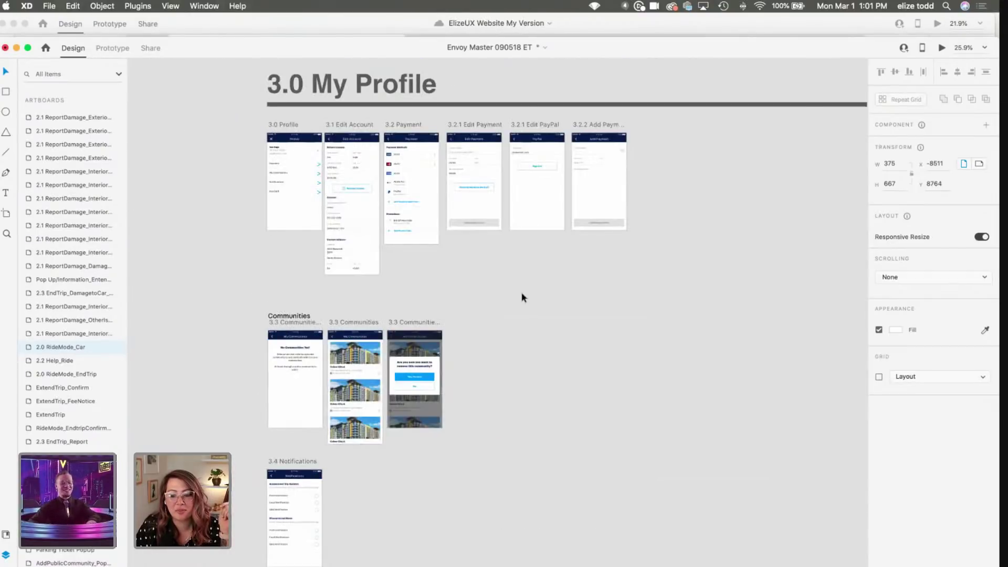
scroll(521, 297, "down", 3)
scroll(443, 381, "down", 4)
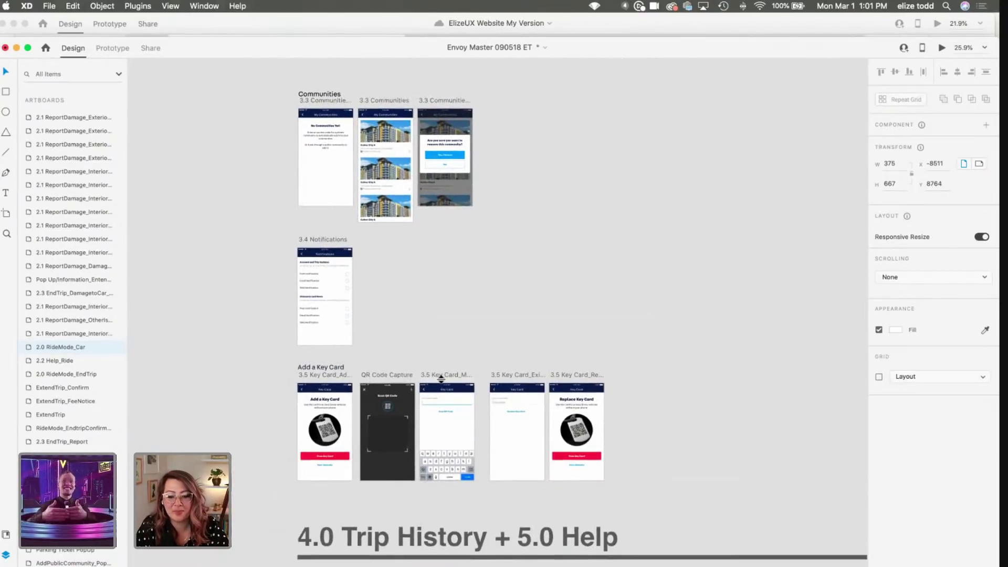
Step: Copy the 4.1 Trip Details artboard from the Trip History section and paste it beside the ride mode artboard in ElizeUX Website My Version
scroll(441, 378, "down", 4)
scroll(441, 378, "left", 1)
scroll(443, 382, "down", 4)
scroll(443, 382, "left", 1)
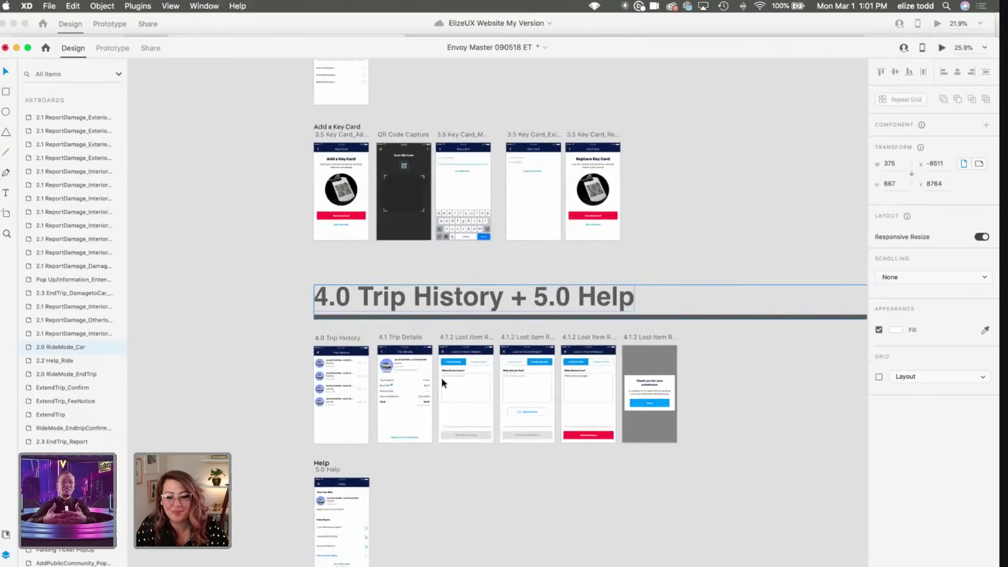
left_click(397, 337)
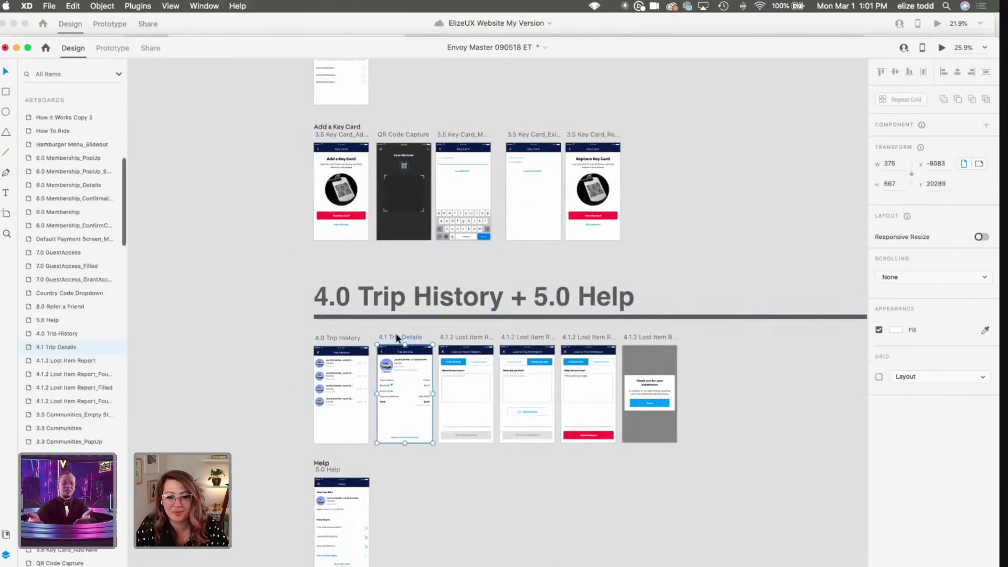
left_click(194, 17)
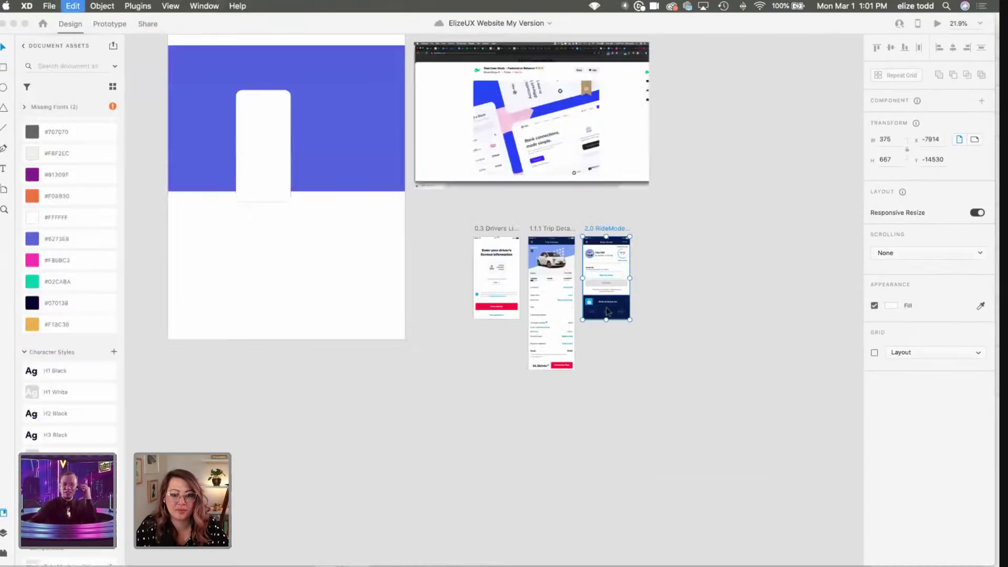
key("super+v")
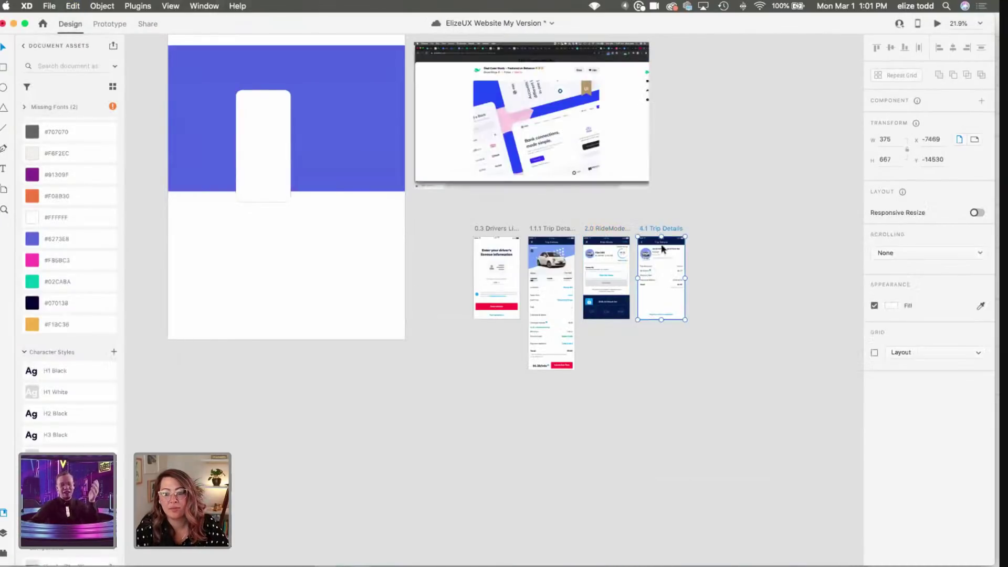
left_click(710, 319)
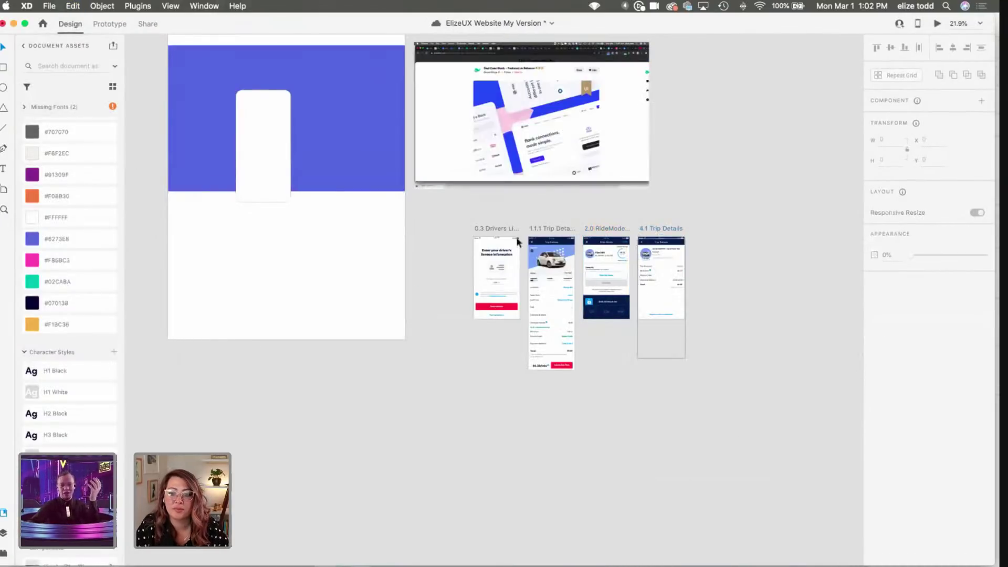
Step: Export the four pasted Envoy artboards with the Custom Export plugin as PNG files at 3x scale into the Downloads folder
left_click(491, 227)
left_click(553, 228, "shift")
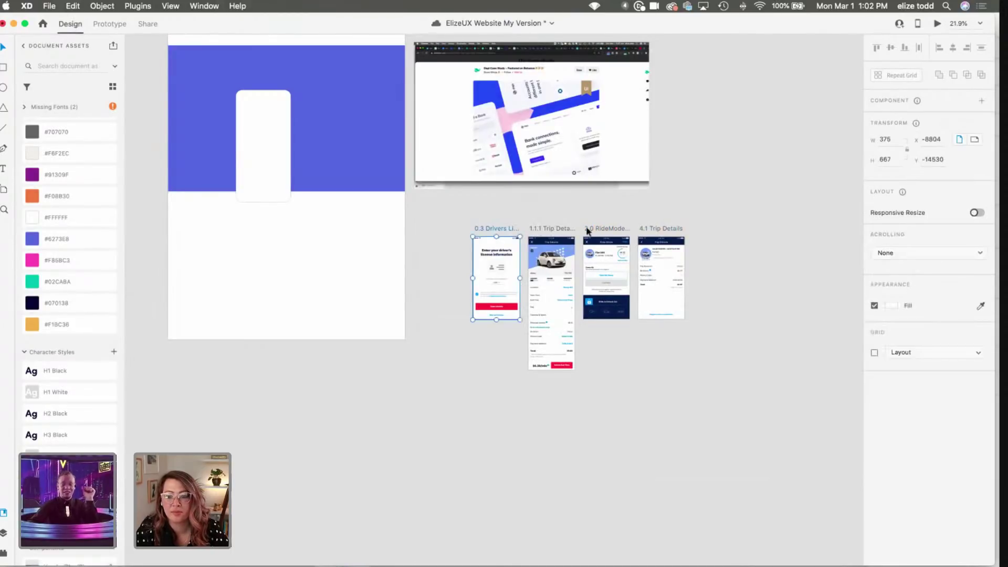
left_click(660, 229, "shift")
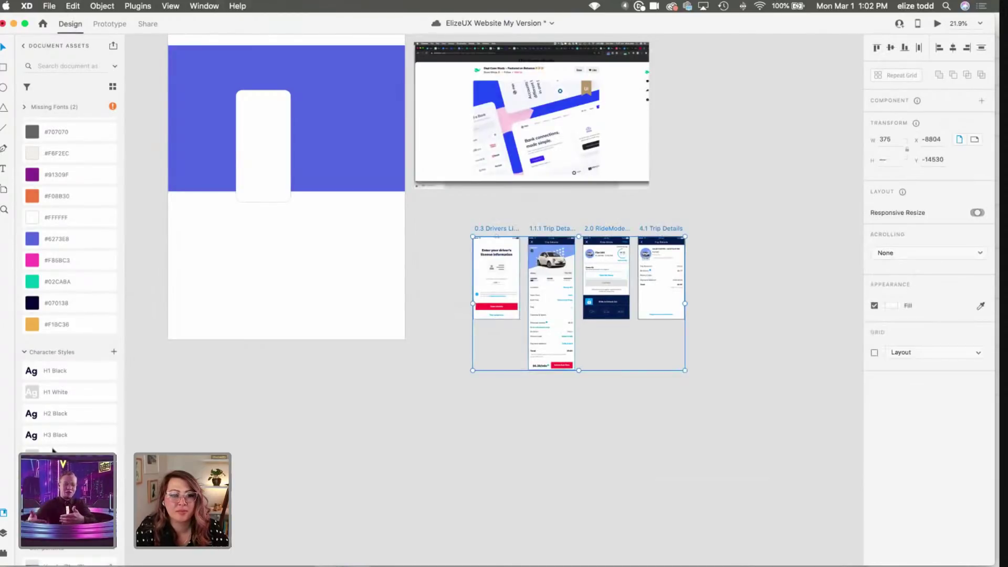
left_click(4, 553)
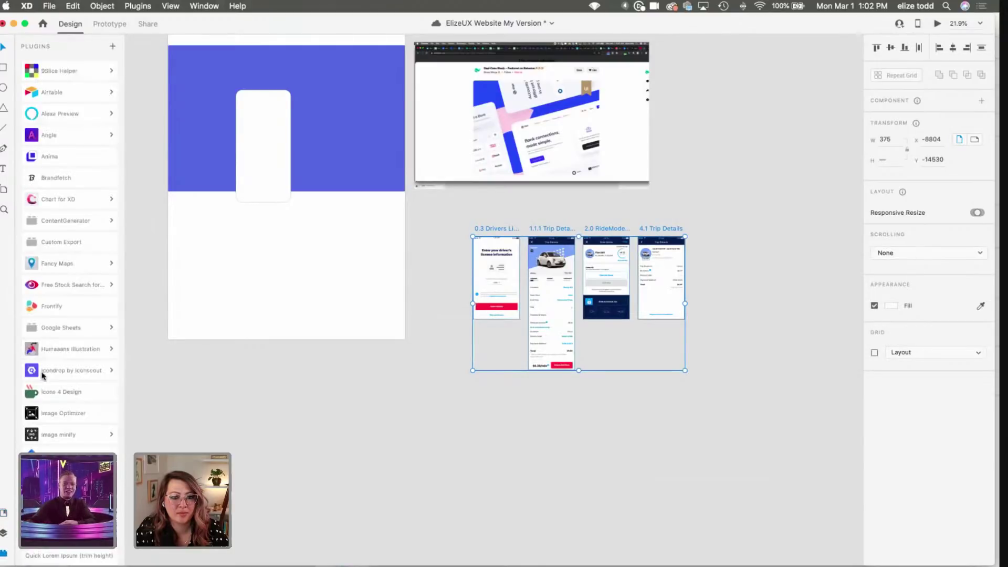
left_click(61, 243)
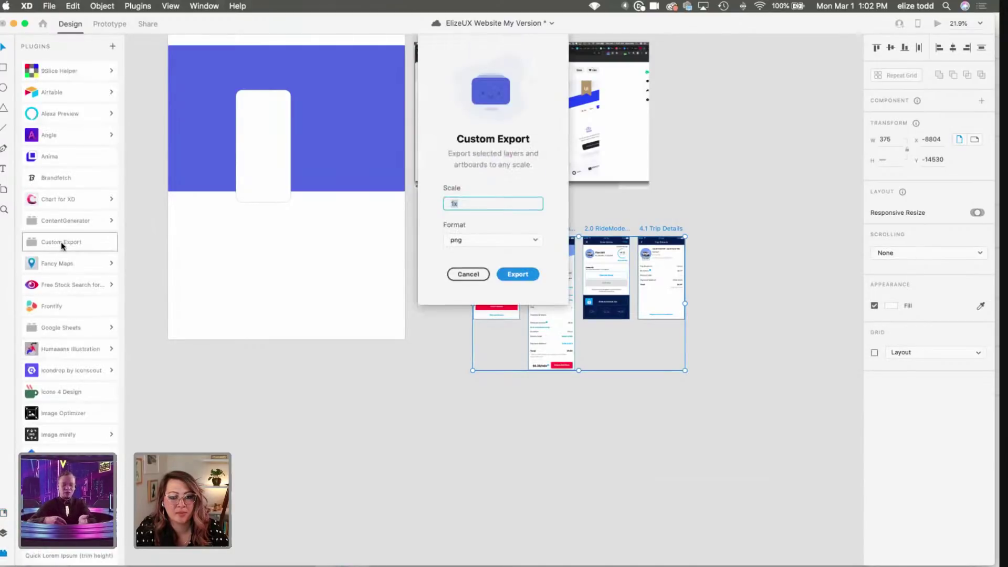
type("3")
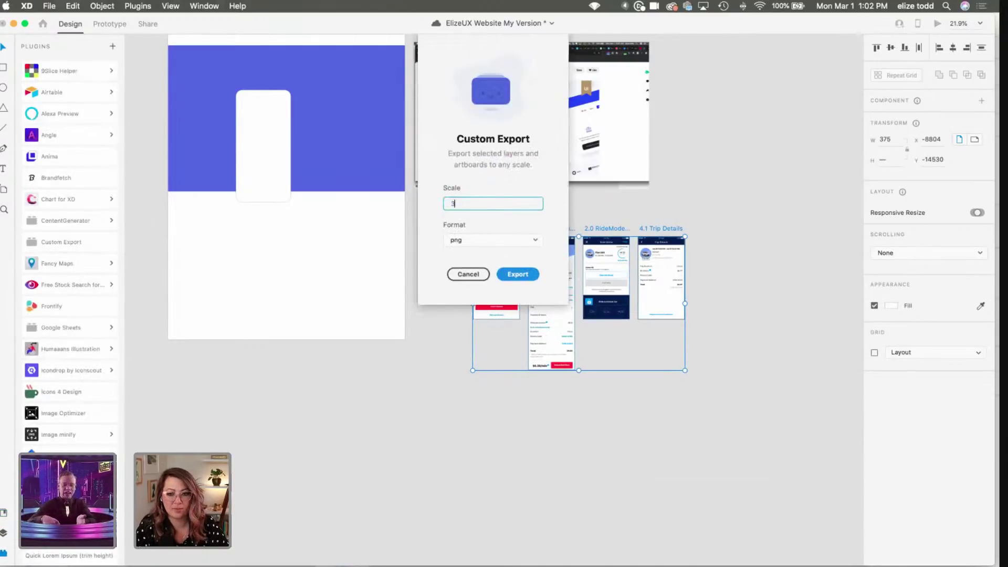
type("x")
left_click(513, 274)
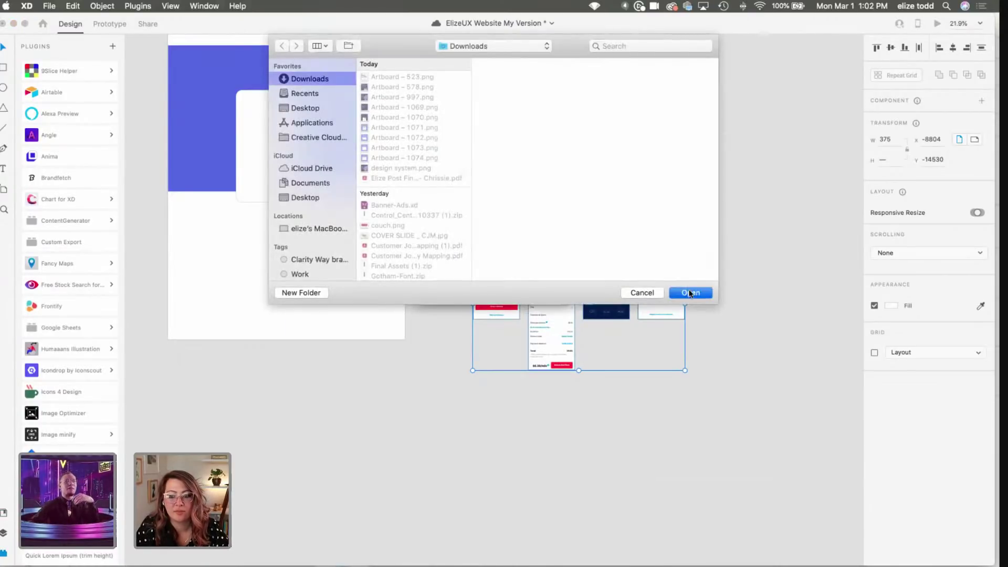
left_click(688, 292)
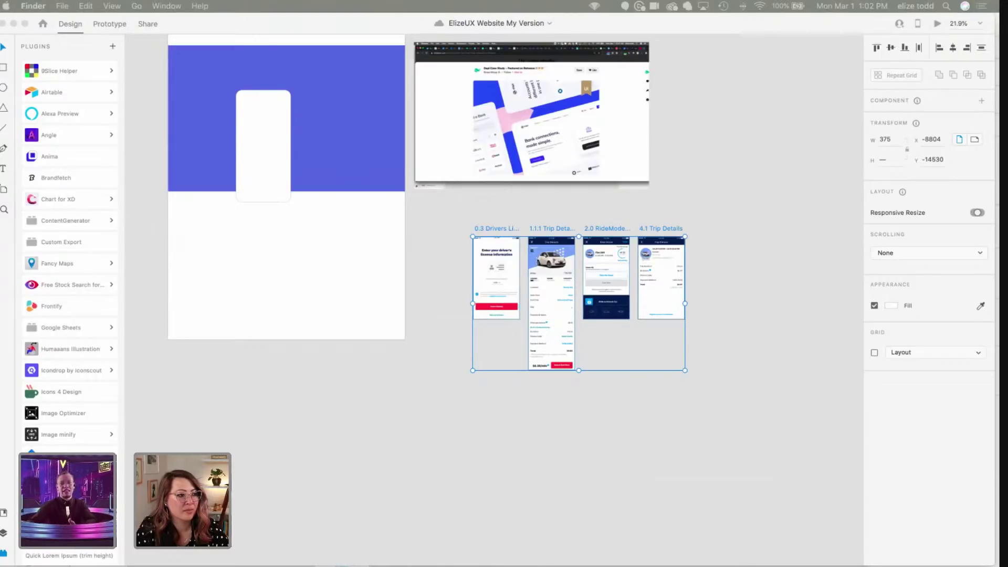
Step: Place the exported driver's license screen below the page, scaled to about 585 × 1040, and move the car list screen beside it
left_click_drag(493, 362, 478, 399)
scroll(479, 399, "down", 5)
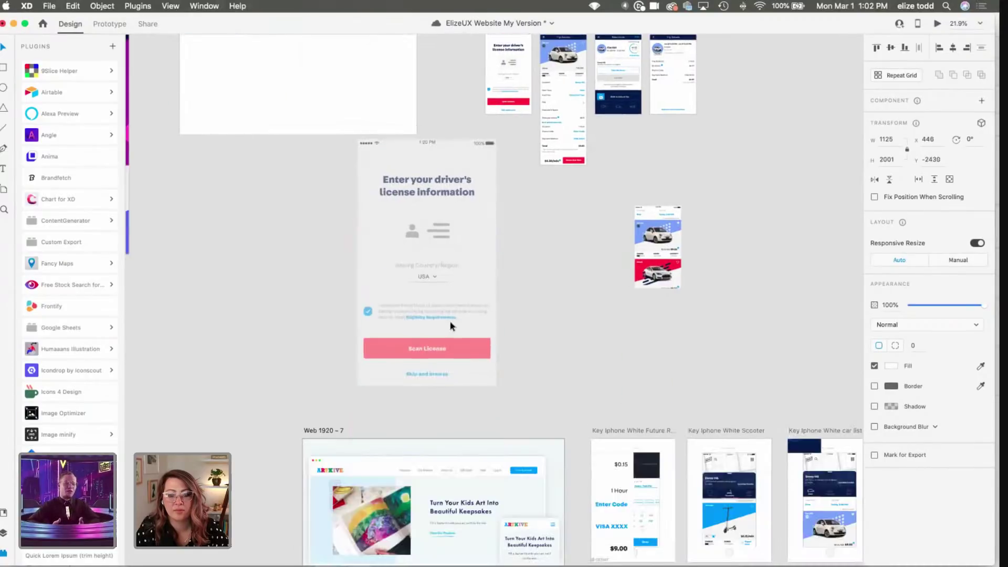
left_click(488, 385)
left_click_drag(496, 387, 451, 269)
left_click_drag(655, 275, 465, 187)
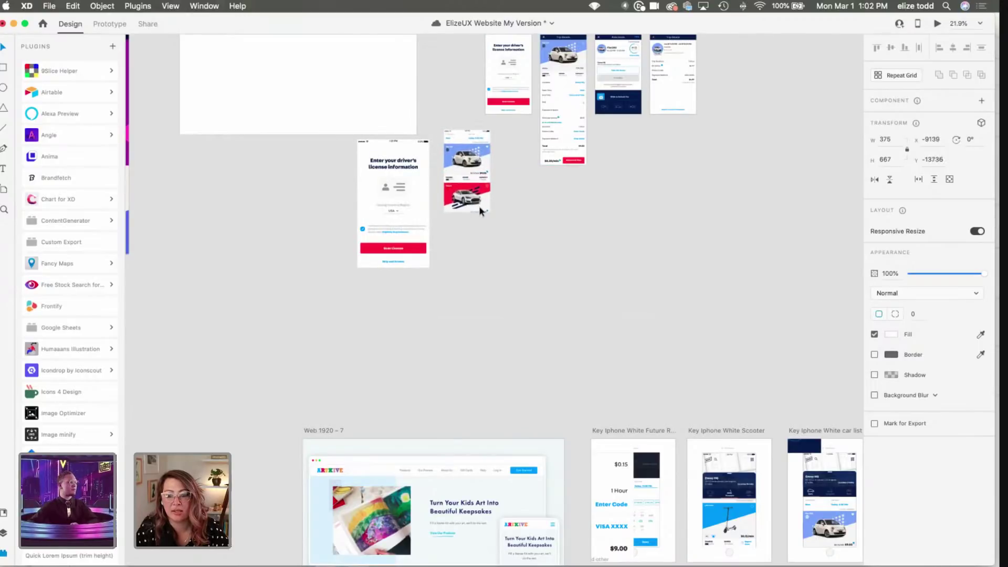
Step: Move the driver's license screen up onto the white rounded card in the blue section
scroll(483, 215, "up", 5)
left_click(389, 318)
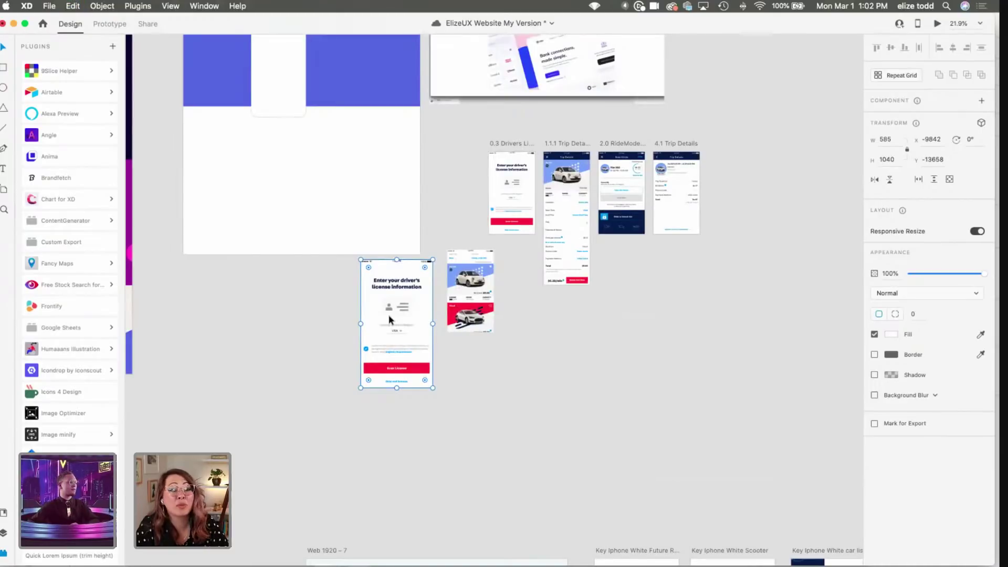
scroll(370, 297, "up", 3)
left_click_drag(400, 385, 278, 132)
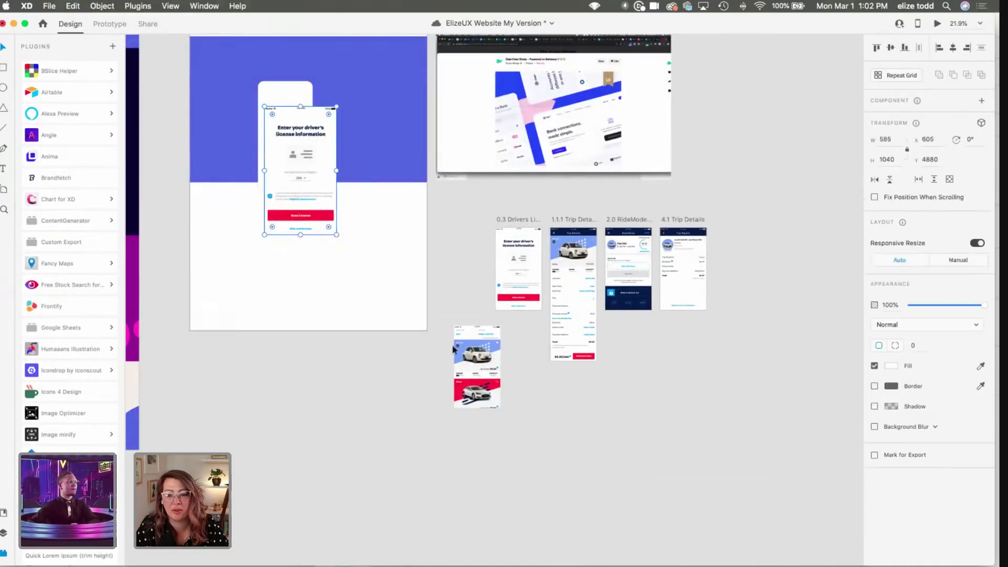
left_click(508, 219)
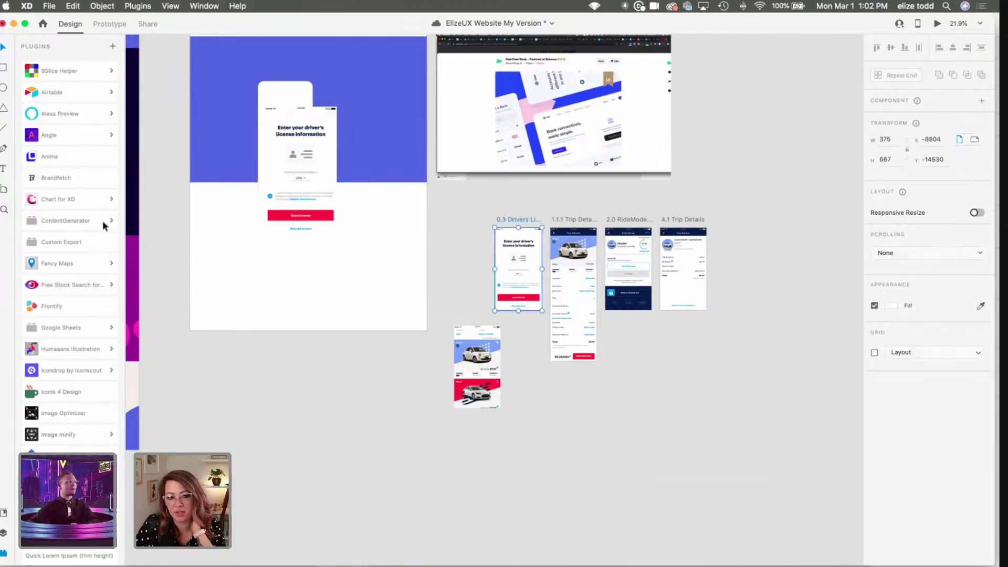
left_click(74, 244)
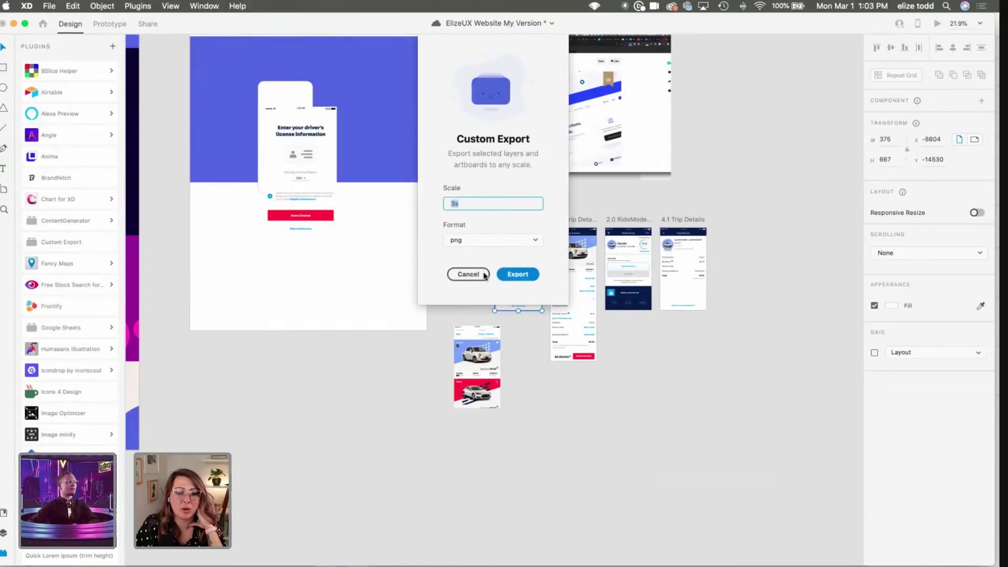
left_click(467, 274)
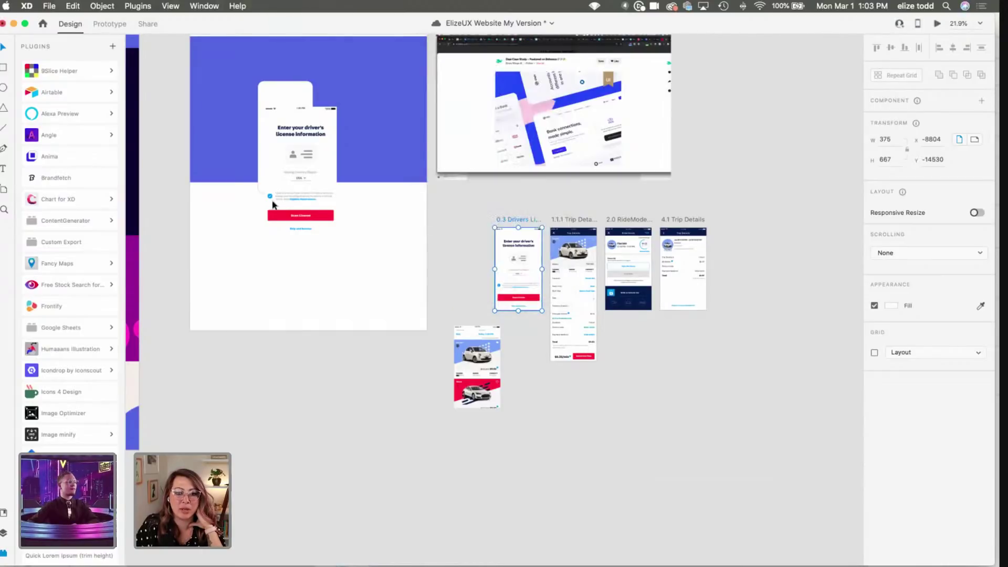
Step: Scale the driver's license screen to about 370 × 658 and shift the white card down so the screen sits near its upper edge
left_click(323, 230)
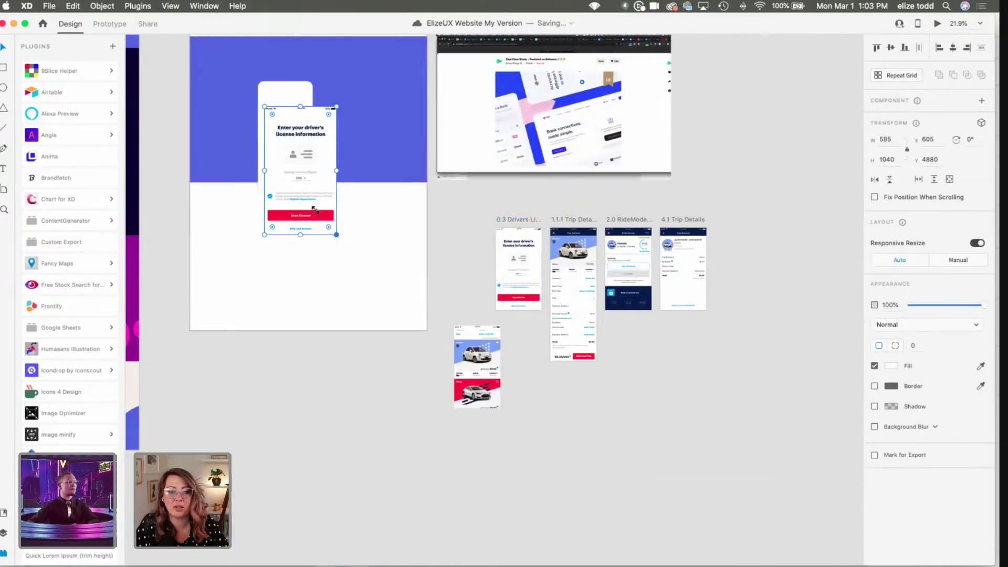
left_click_drag(314, 209, 306, 193)
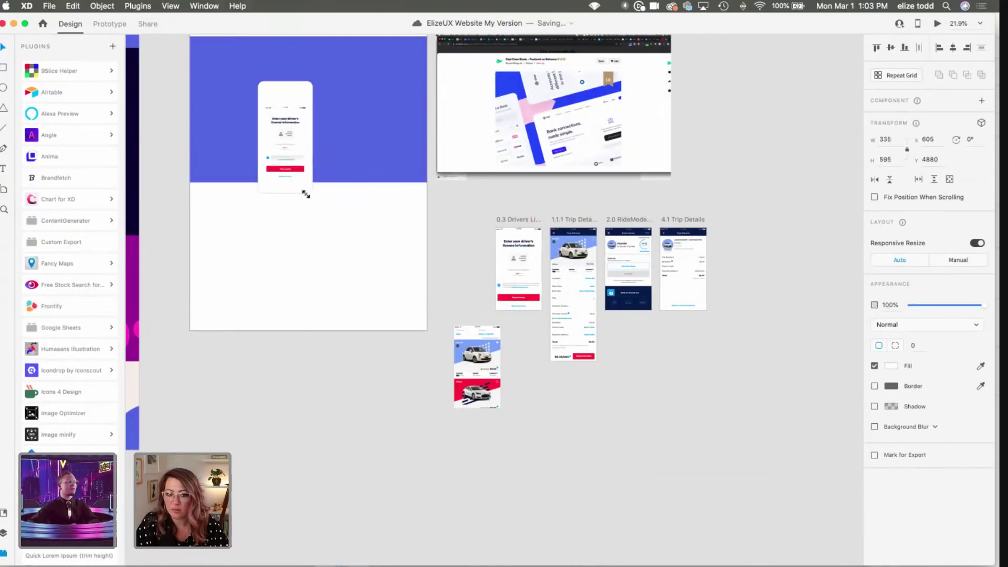
scroll(265, 123, "up", 3)
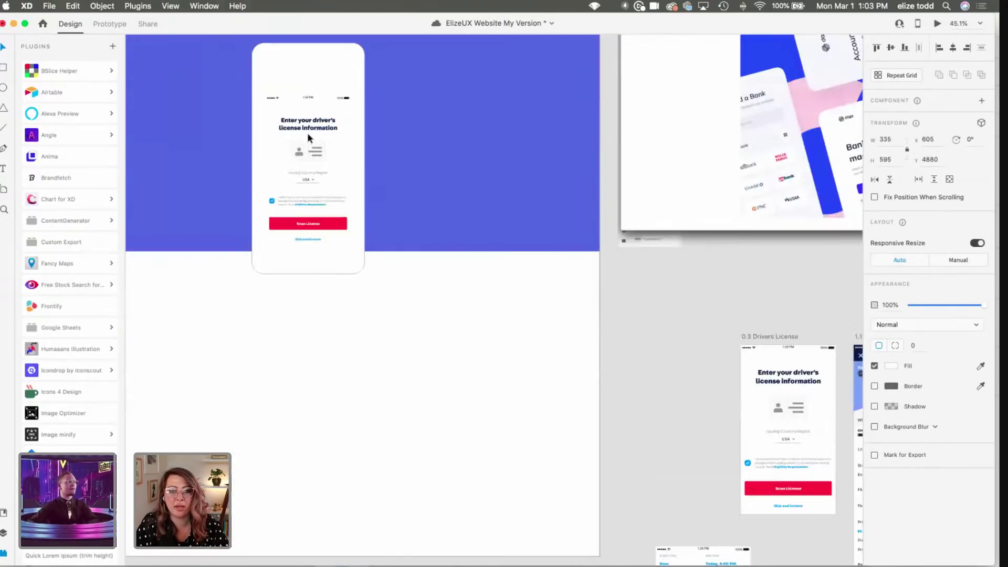
scroll(309, 137, "up", 3)
left_click_drag(322, 171, 326, 253)
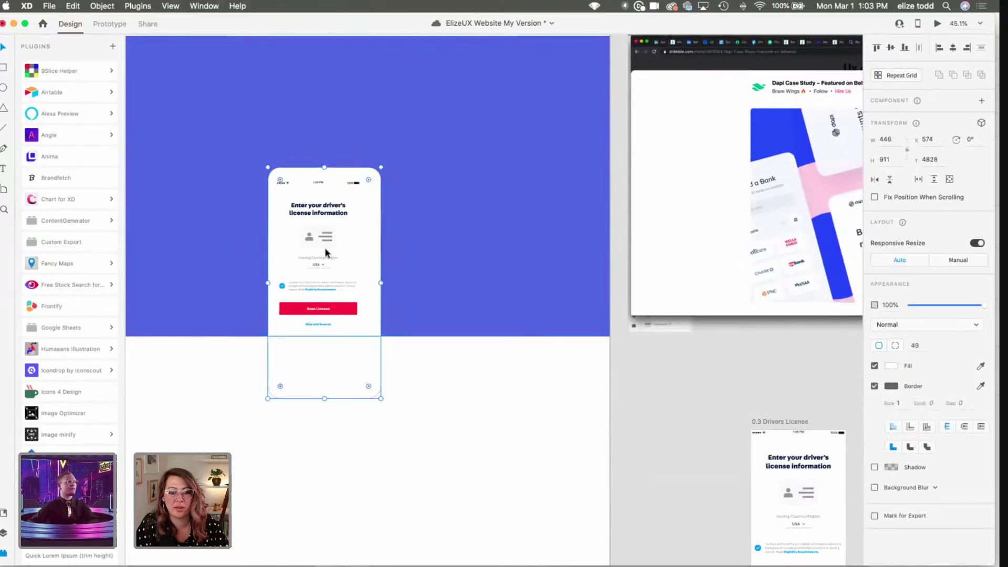
key("Tab")
key("Tab")
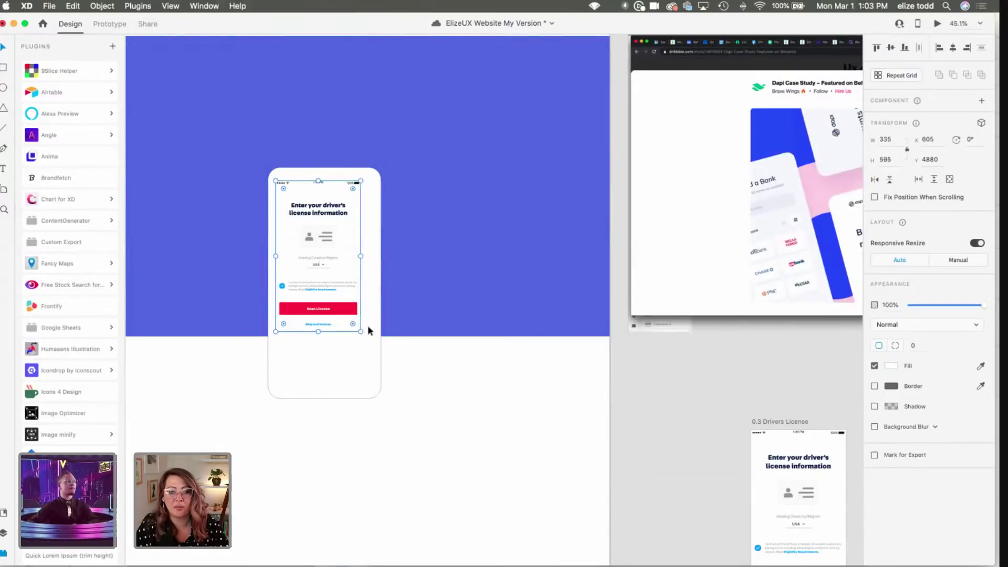
left_click_drag(360, 332, 370, 356)
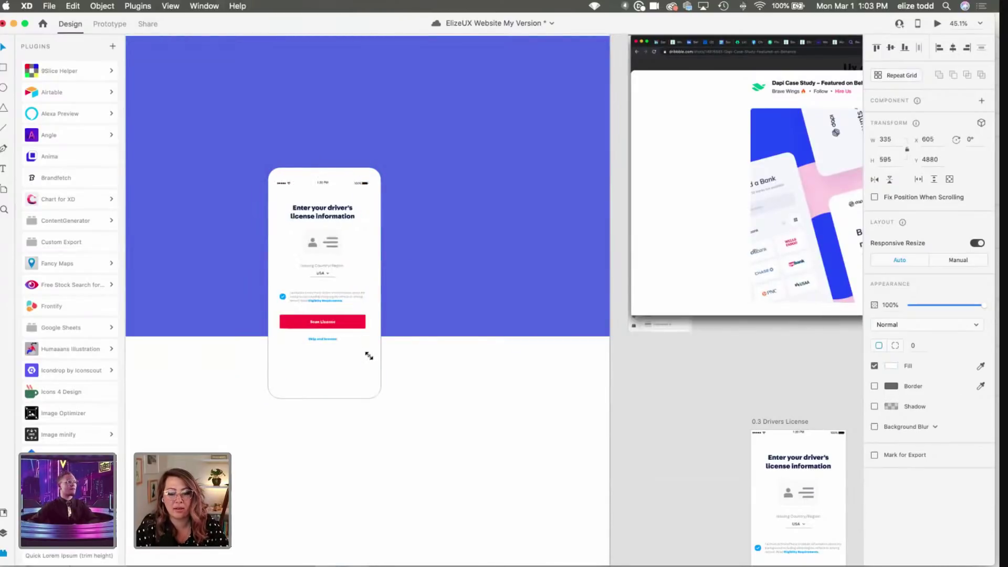
Step: Shorten the white card to a height of about 869 and remove its border
left_click(330, 396)
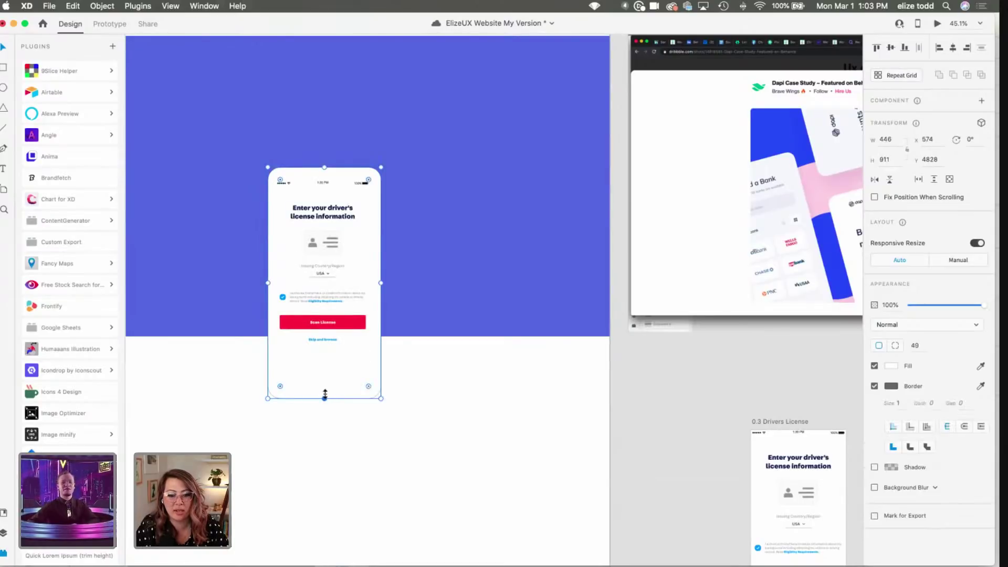
mouse_move(324, 395)
left_mouse_down()
mouse_move(323, 361)
mouse_move(319, 386)
left_mouse_up()
left_click(436, 380)
left_click(362, 363)
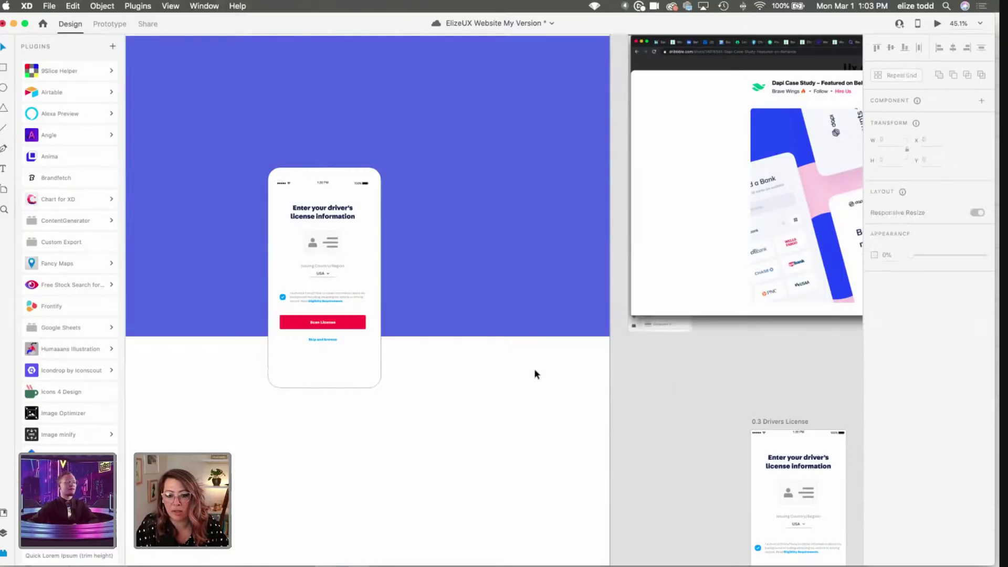
left_click(873, 386)
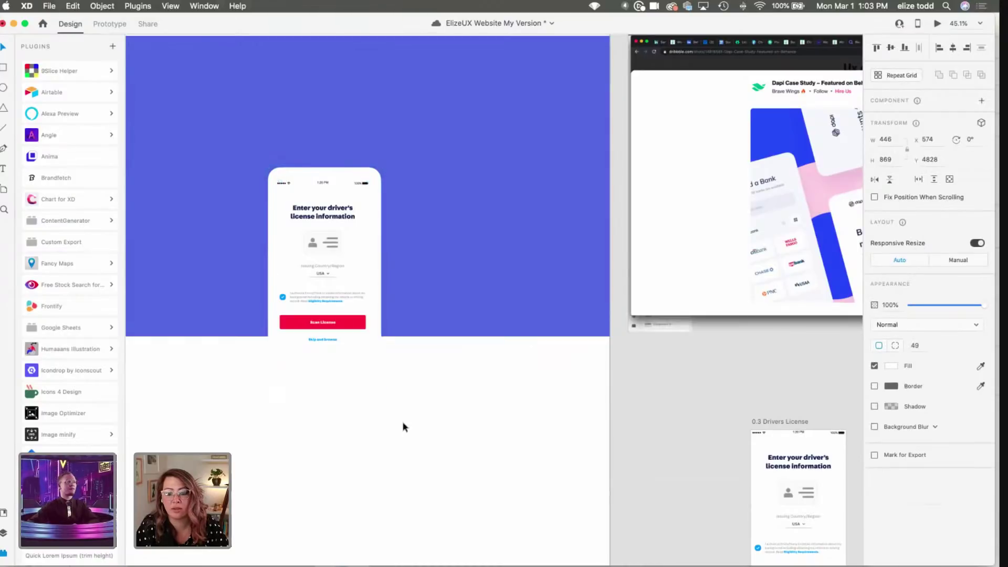
Step: Centre the driver's license screen on the white card in both directions and group the two objects
left_click(328, 300)
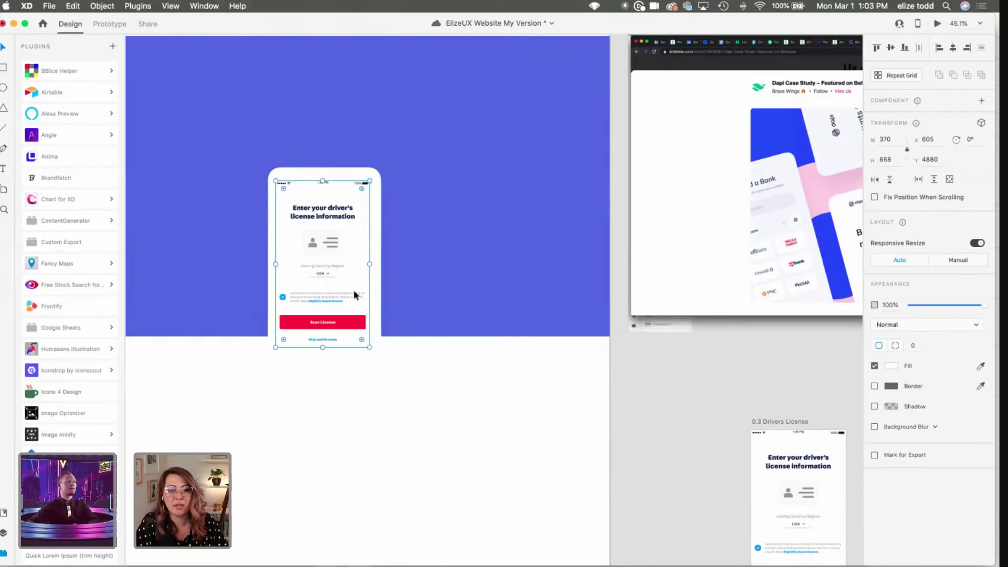
scroll(329, 305, "down", 3)
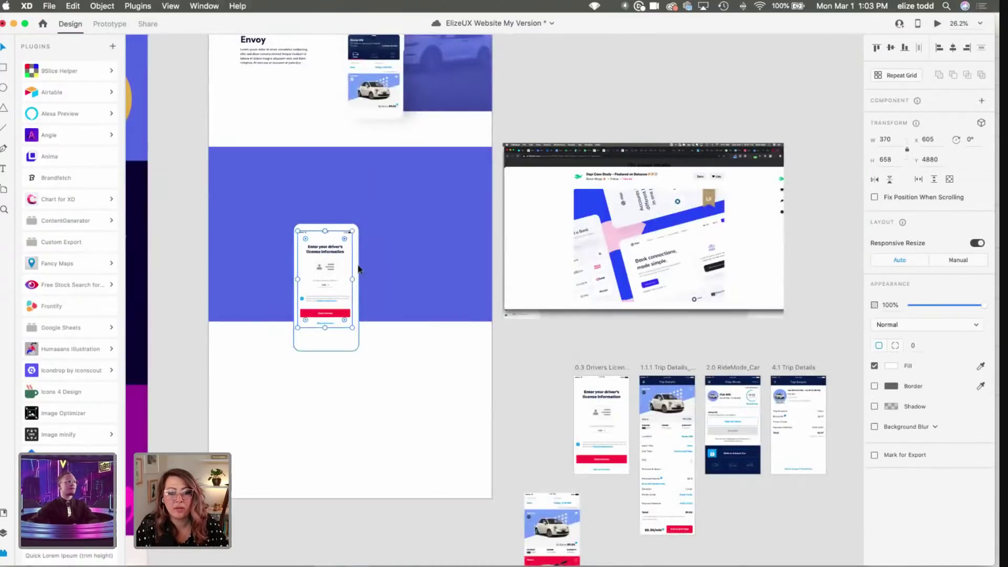
left_click(359, 269, "shift")
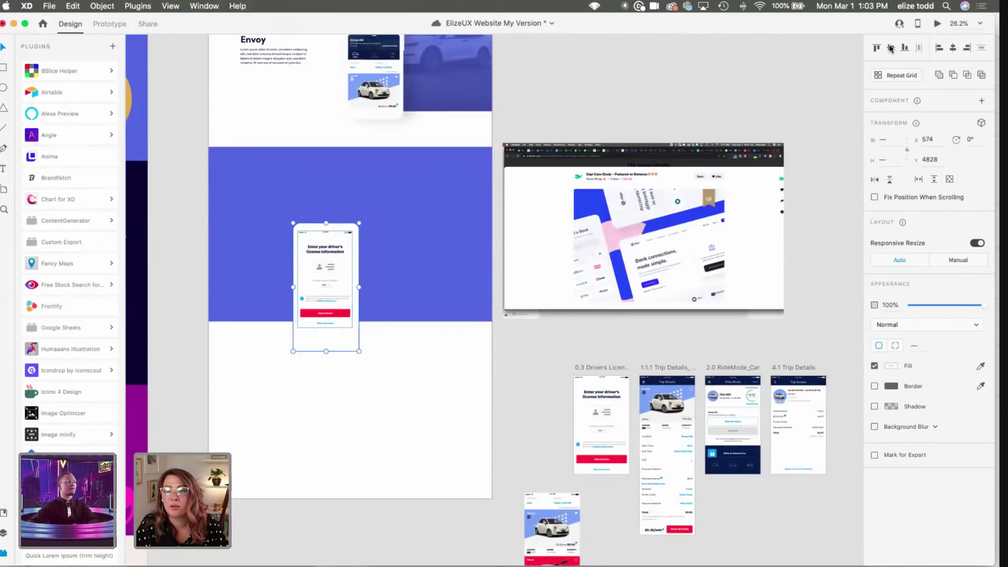
left_click(891, 49)
left_click(337, 273)
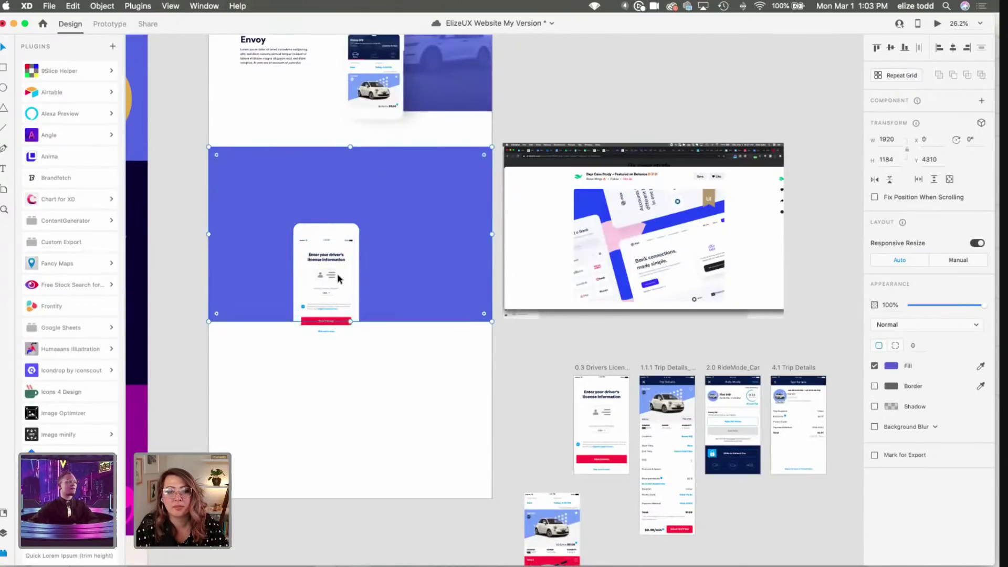
left_click(336, 273)
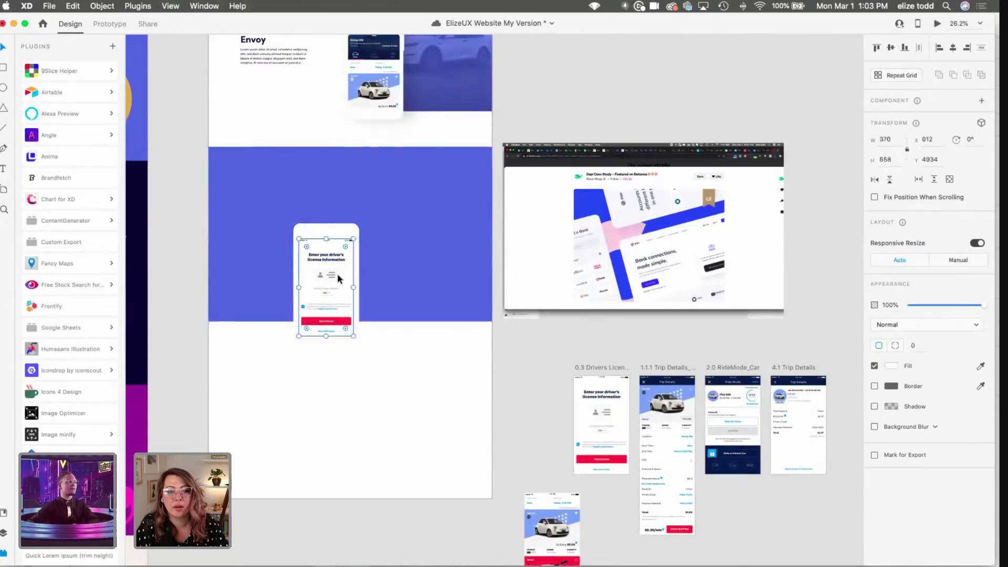
left_click(340, 227, "shift")
key("super+g")
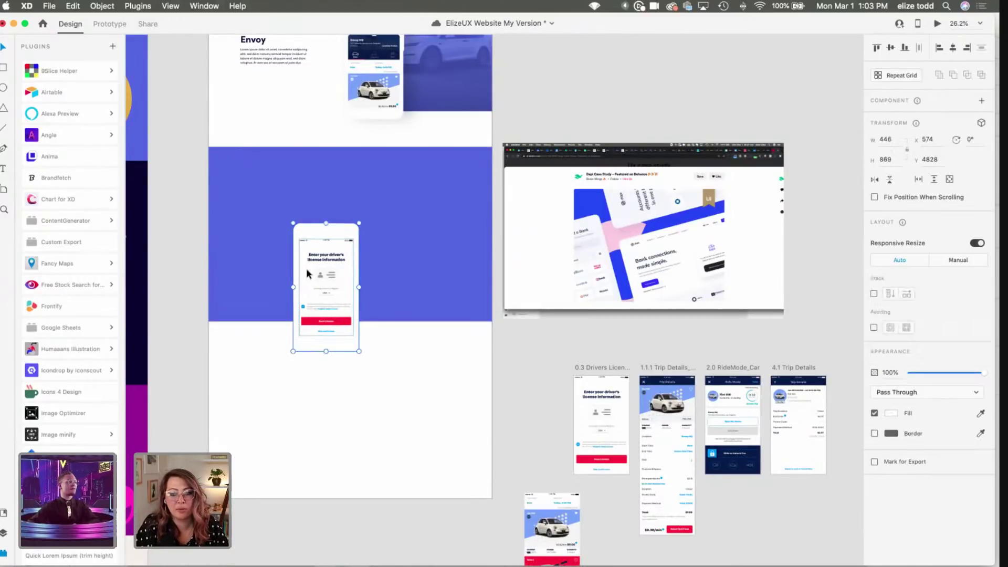
Step: Rotate the grouped card to -7°, set it partly beyond the blue section's left edge, and enlarge it to about 487 × 949
left_click_drag(276, 262, 311, 200)
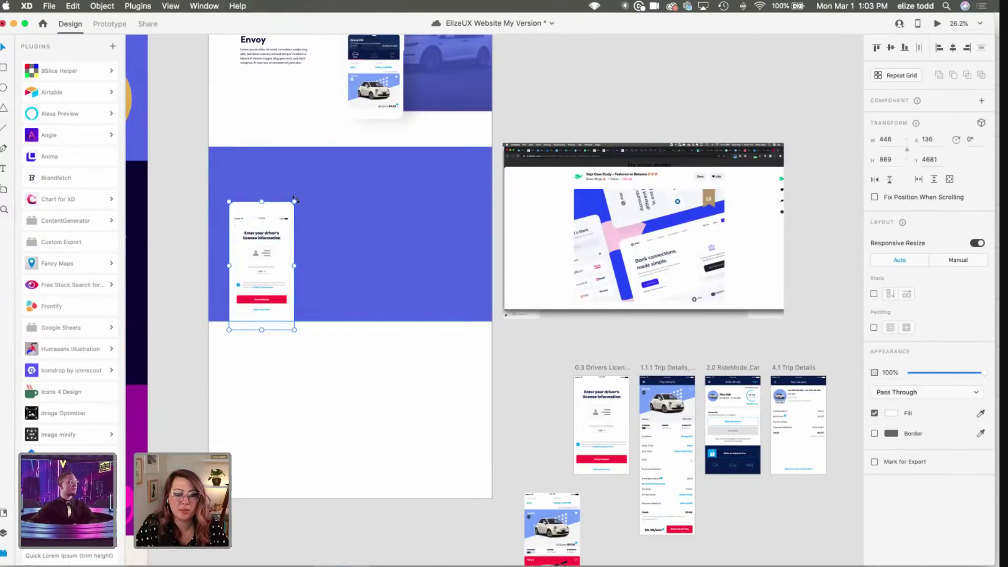
left_click_drag(297, 196, 289, 190)
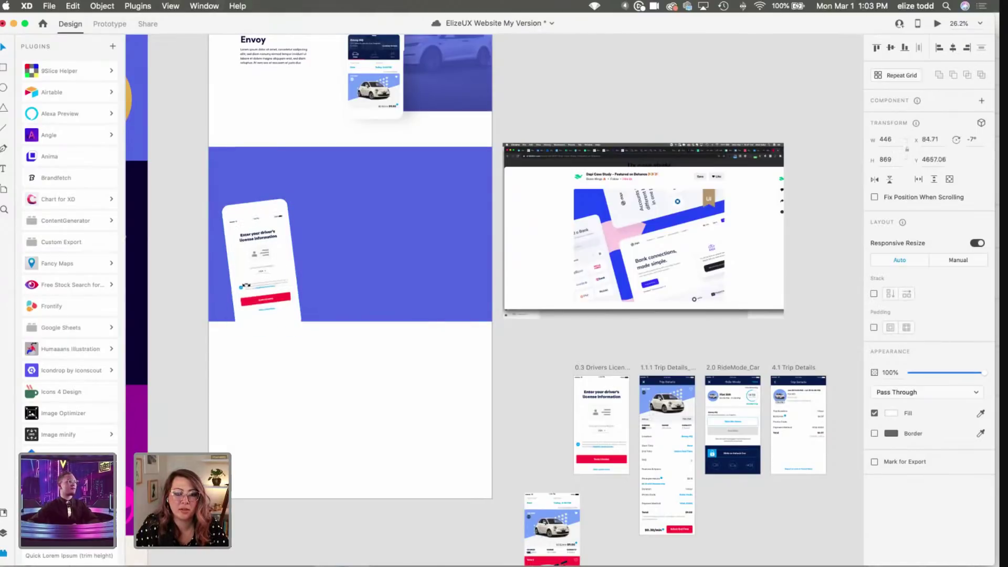
left_click_drag(260, 277, 229, 288)
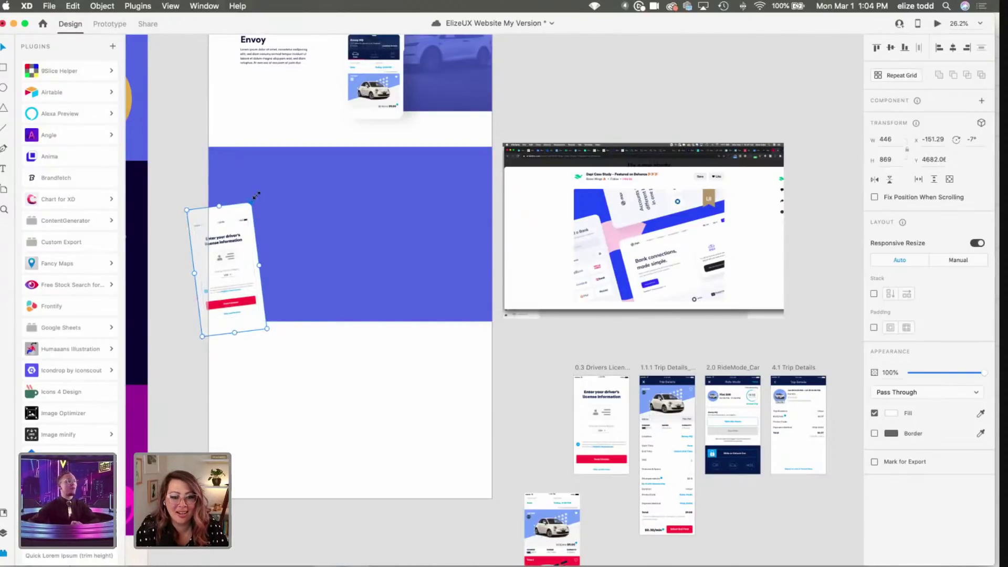
left_click_drag(258, 191, 261, 189)
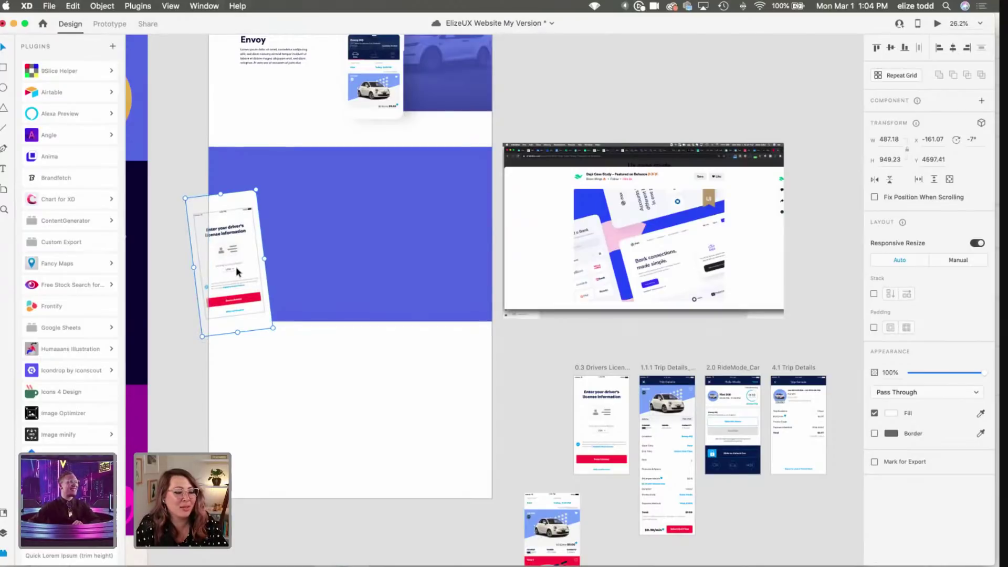
double_click(251, 285)
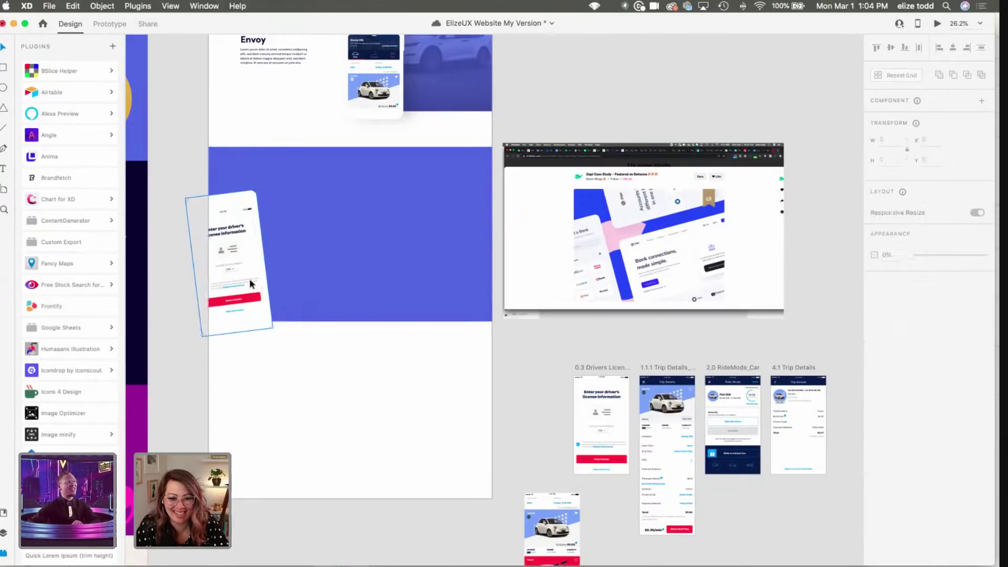
key("Escape")
left_click(408, 258)
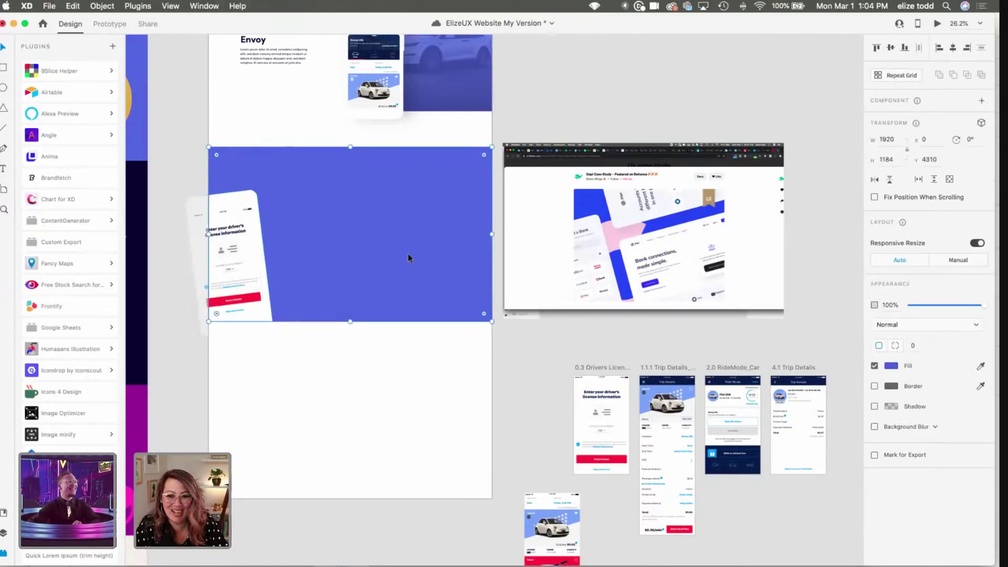
key("super+z")
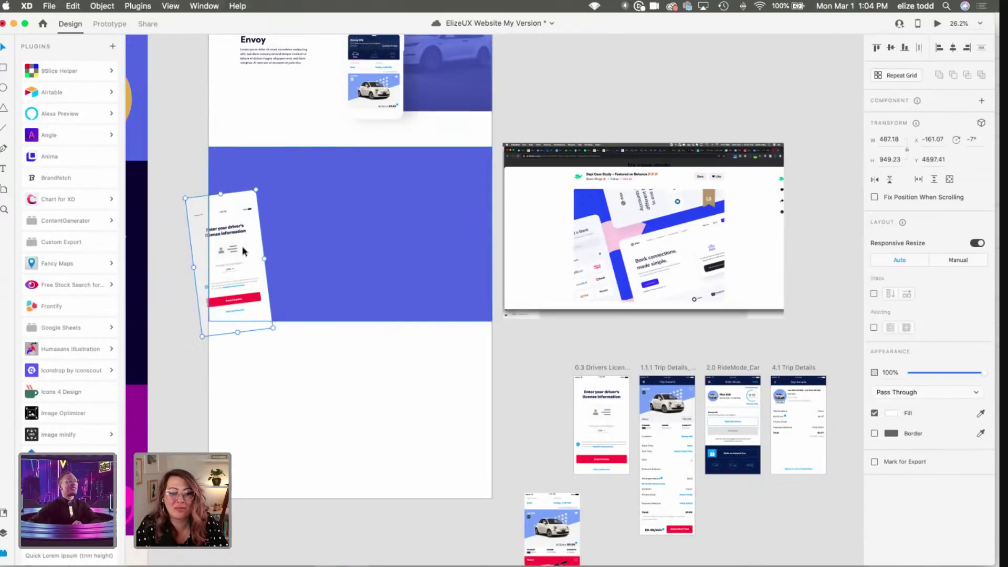
Step: Duplicate the tilted card to the right and lower down, and replace the copy's license screen with the car list screen
left_click_drag(265, 247, 314, 278)
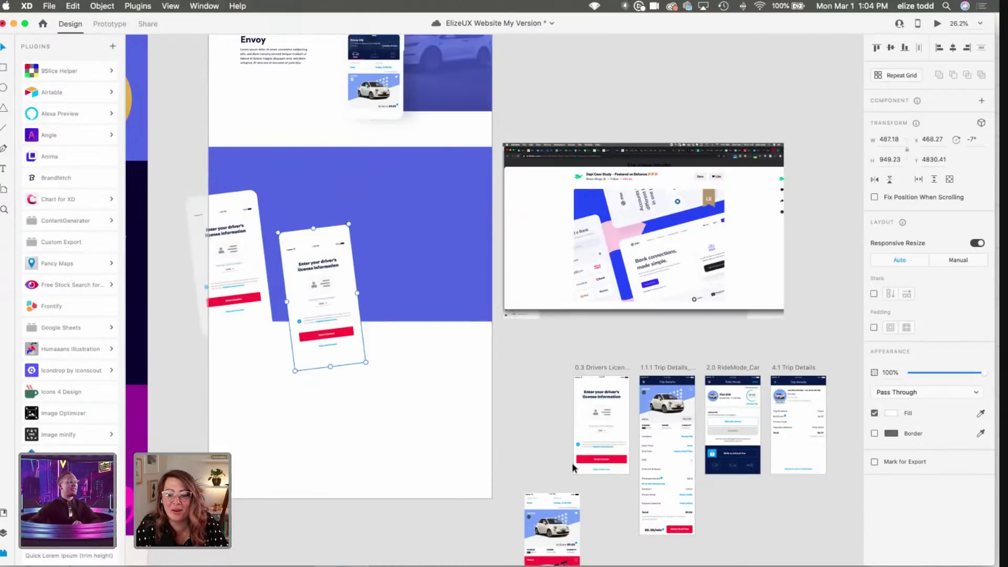
scroll(571, 462, "down", 5)
left_click(565, 367)
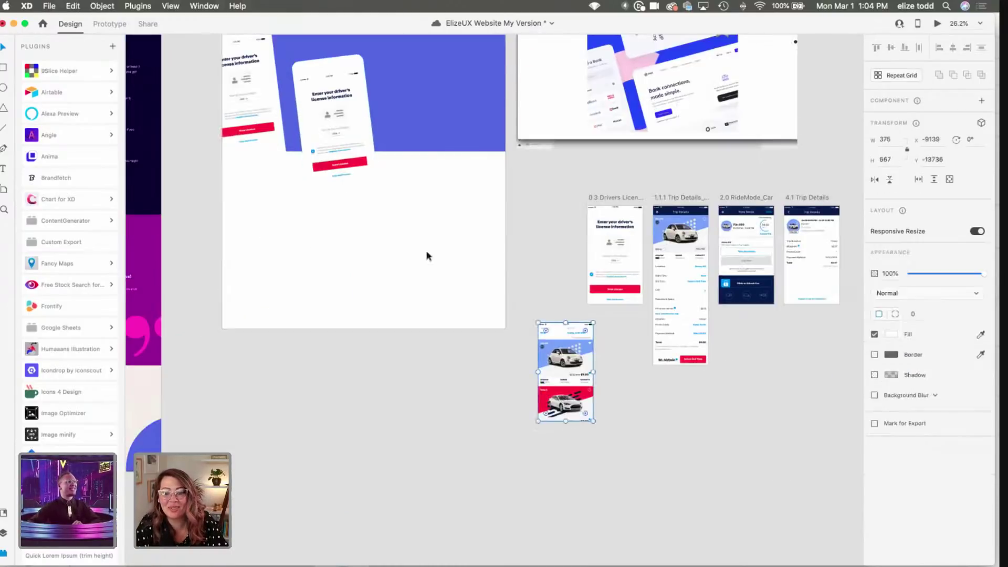
key("super+c")
left_click(328, 130)
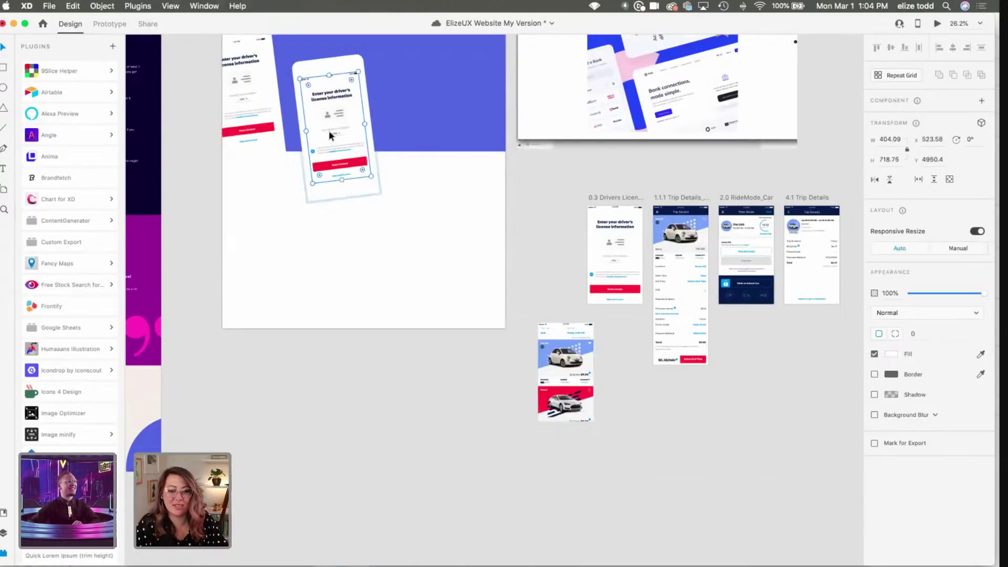
key("super+v")
left_click(414, 212)
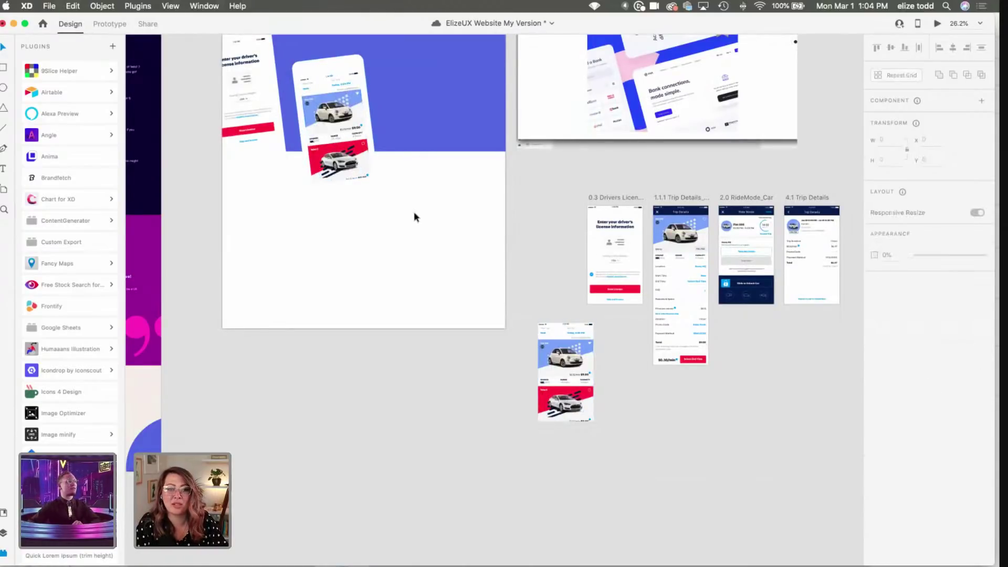
Step: Move the car list card and the driver's license card higher in the blue section, keeping the license card partly beyond its outer edge
scroll(413, 212, "up", 5)
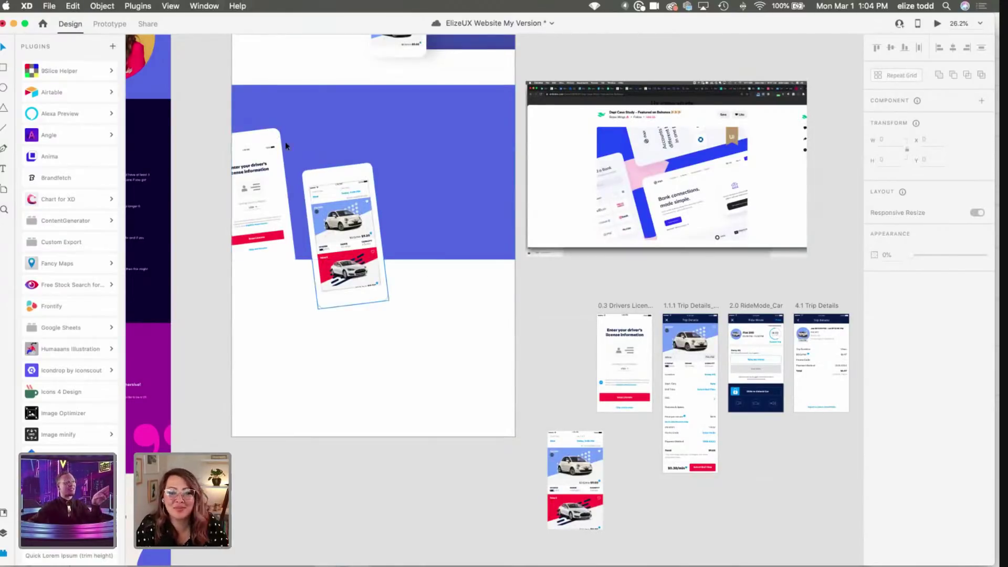
left_click(338, 206)
left_click(259, 184, "shift")
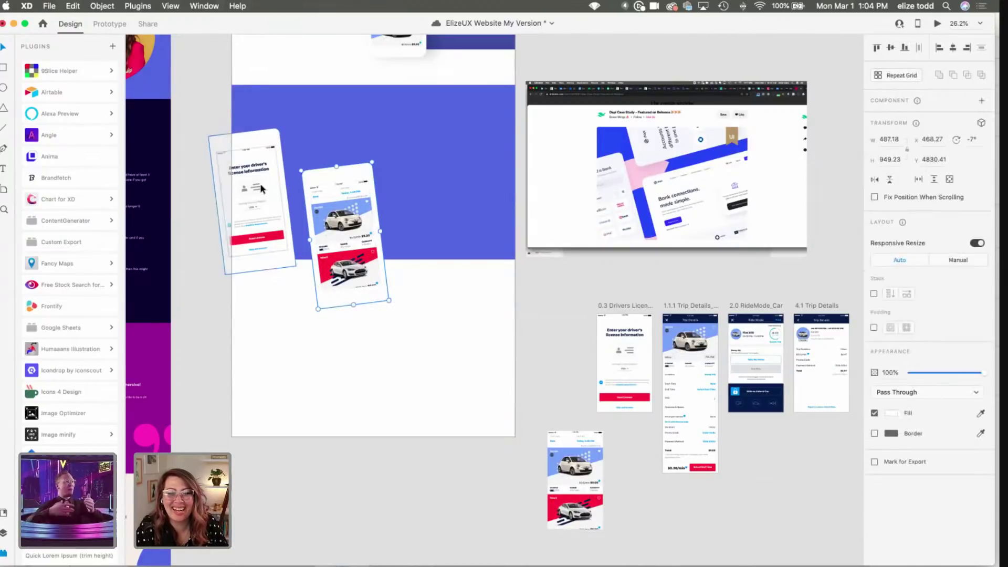
key("super+g")
double_click(268, 180)
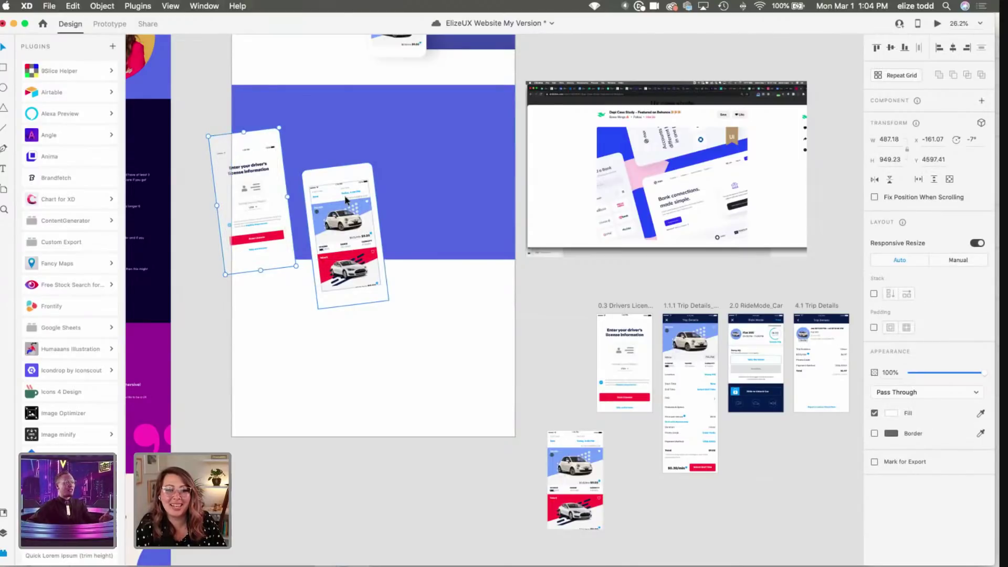
key("Escape")
left_click(394, 204)
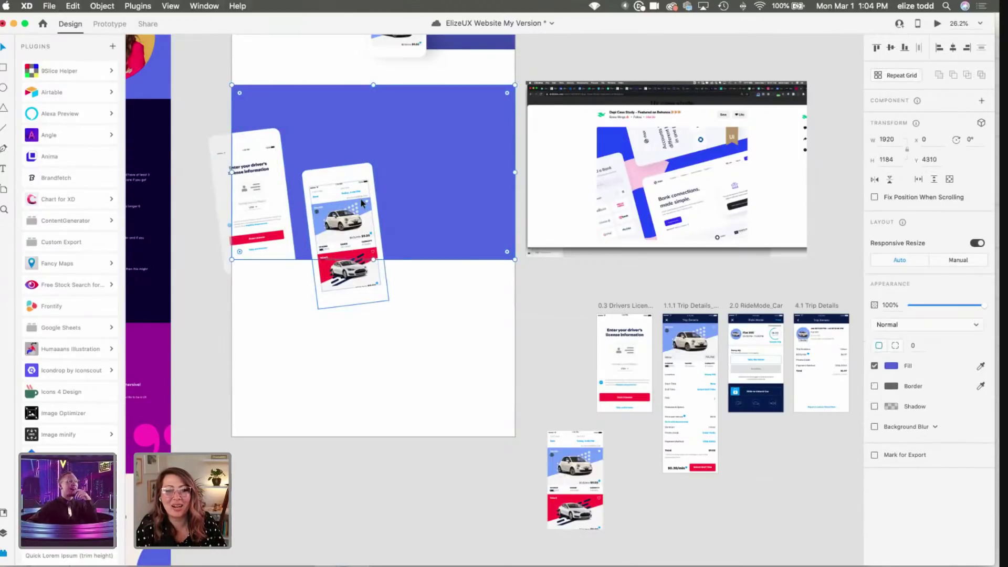
left_click(361, 203)
key("super+z")
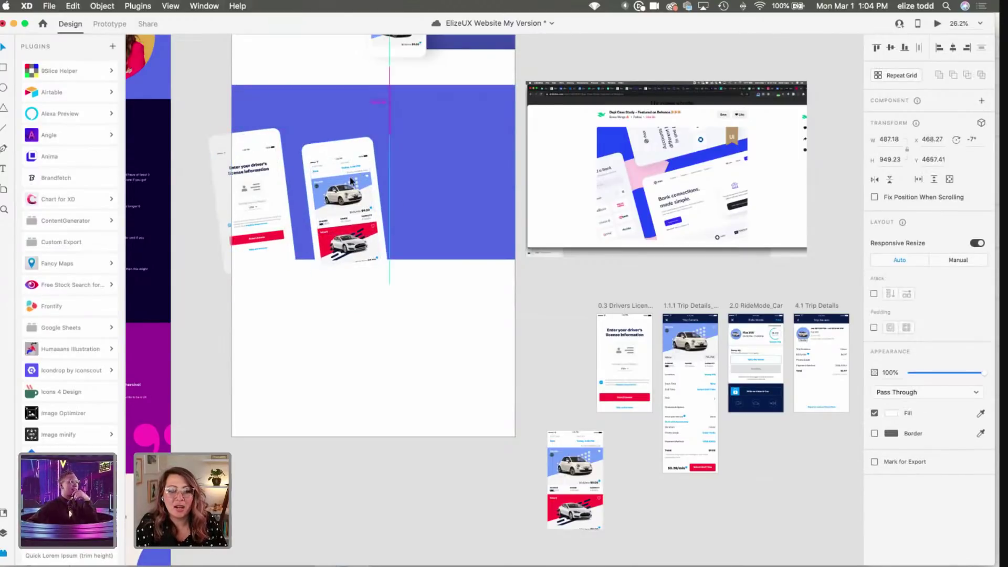
key("super+z")
key("super+z")
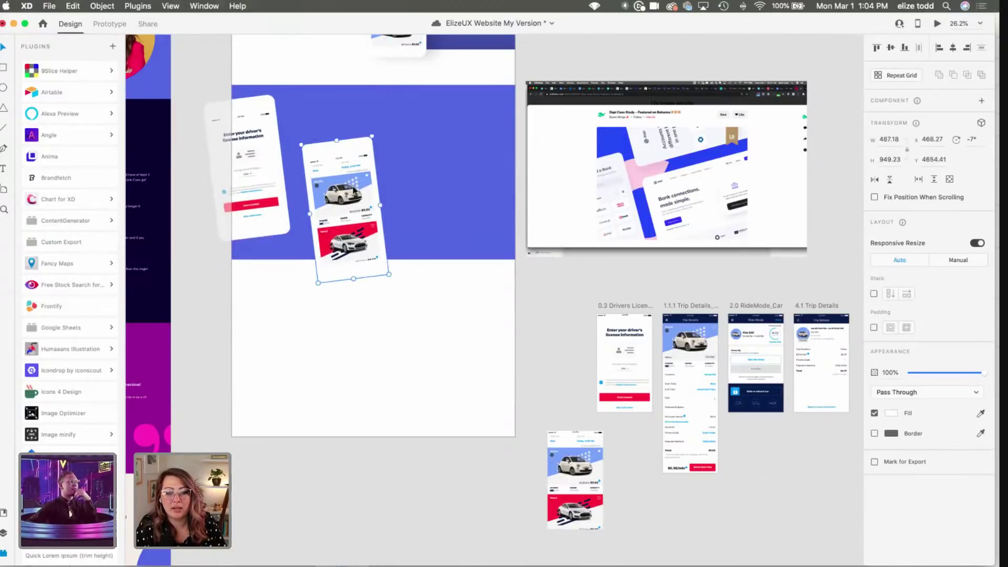
Step: Import the Trip Details screen image, shrink it to about 689 × 1226, and place it just below the car list card
scroll(352, 185, "up", 5)
double_click(340, 184)
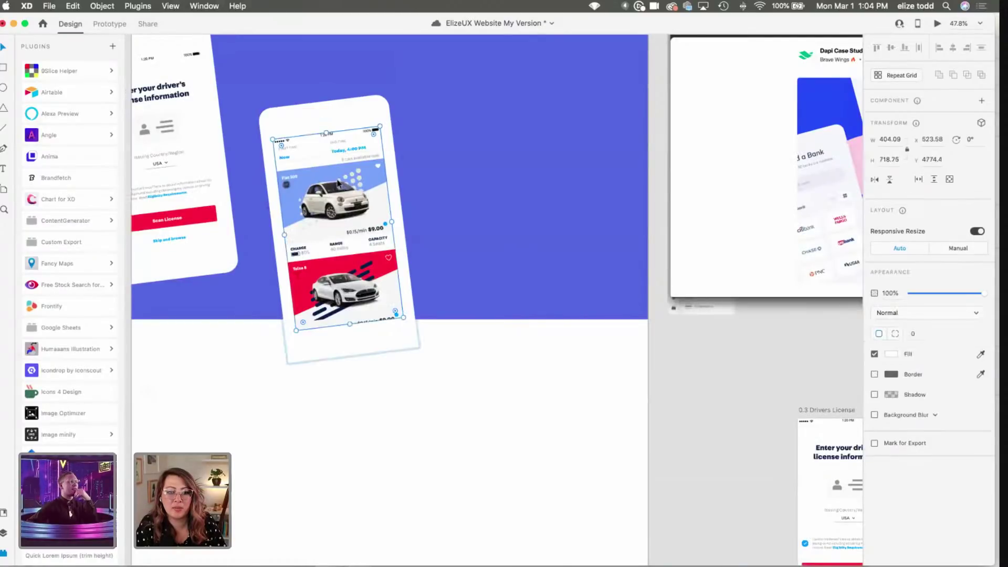
scroll(362, 220, "down", 8)
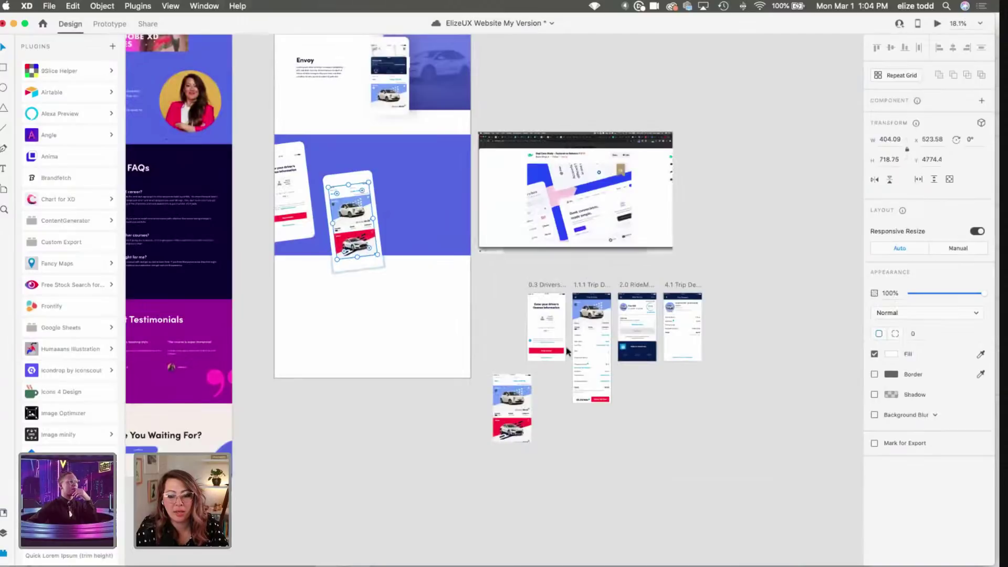
scroll(354, 364, "down", 5)
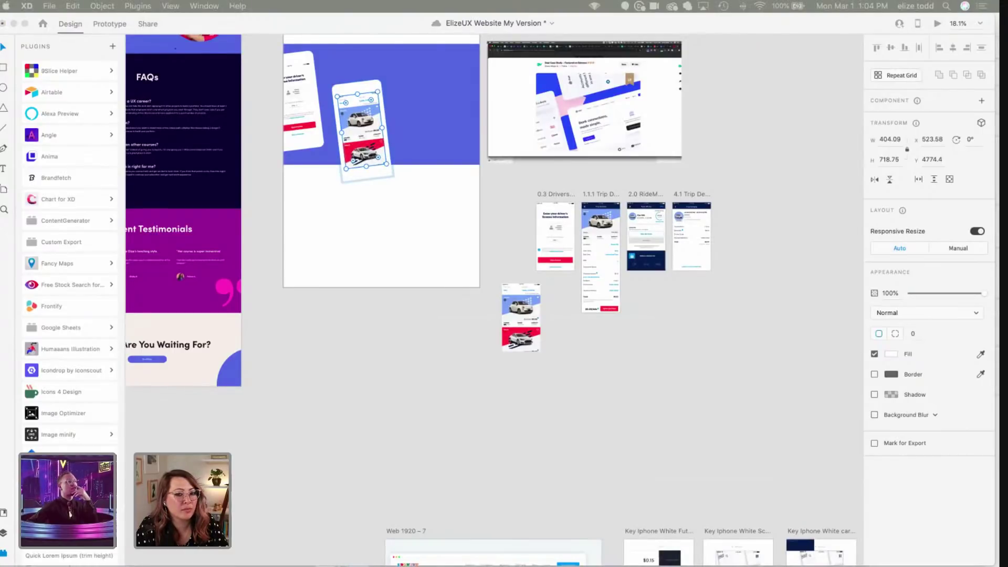
left_click_drag(351, 453, 483, 379)
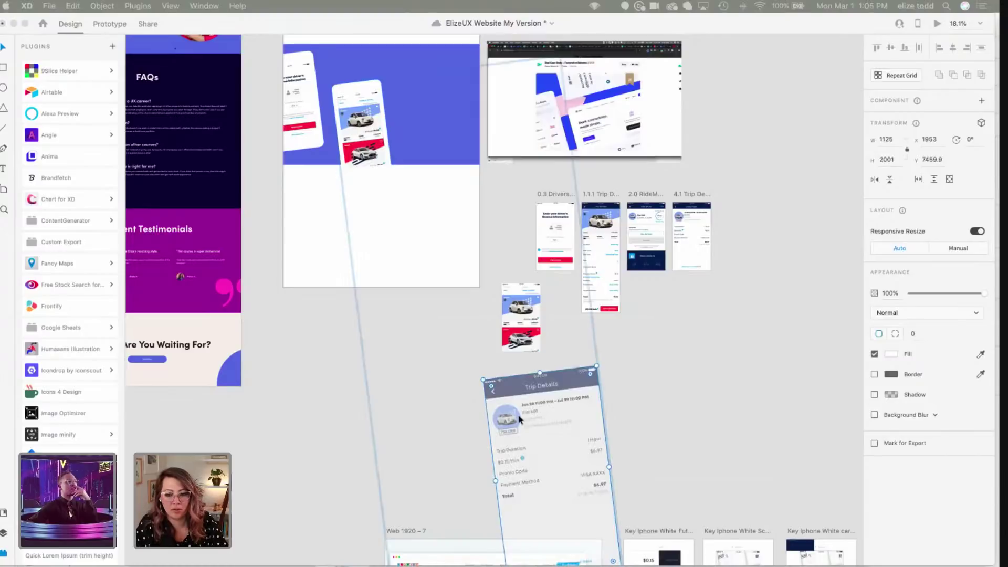
key("super+z")
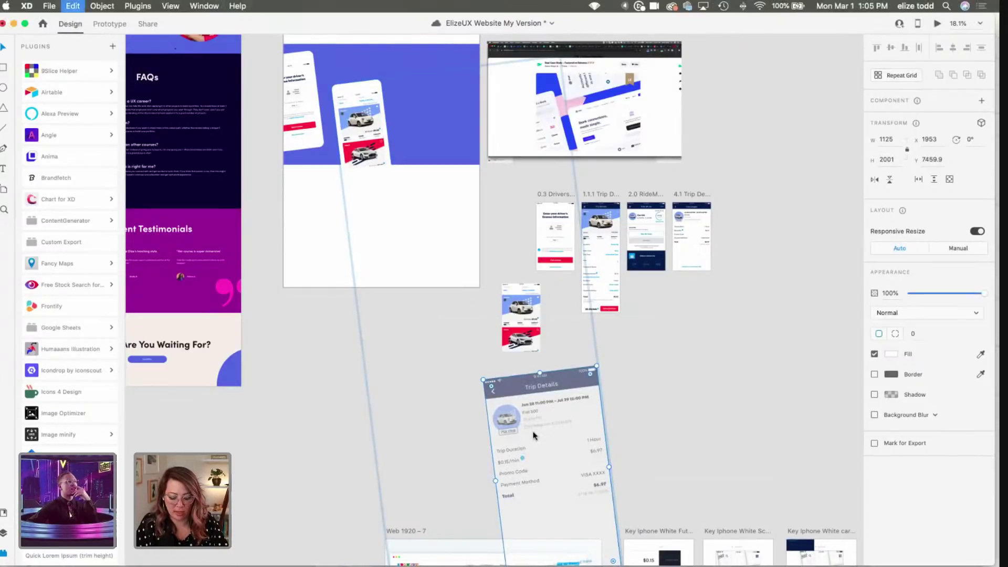
key("super+shift+z")
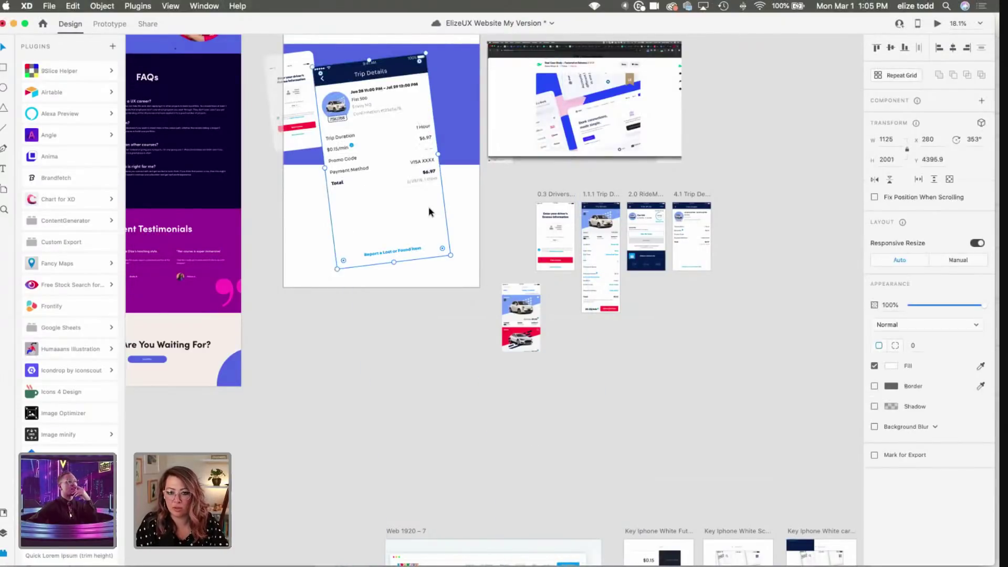
left_click_drag(450, 249, 435, 286)
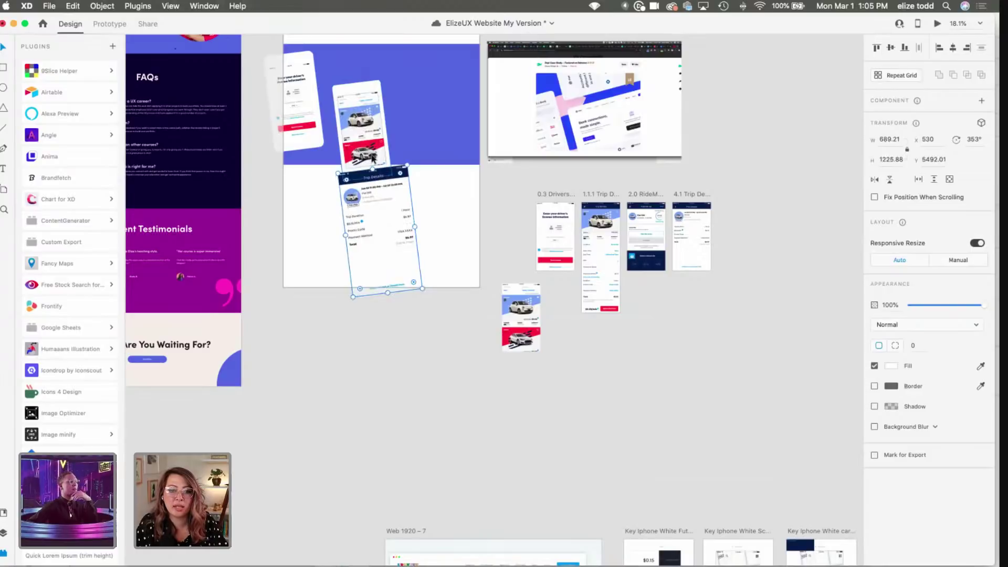
Step: Replace the car list screen inside the second card with the Trip Details screen and delete the large loose copy
scroll(374, 159, "up", 3)
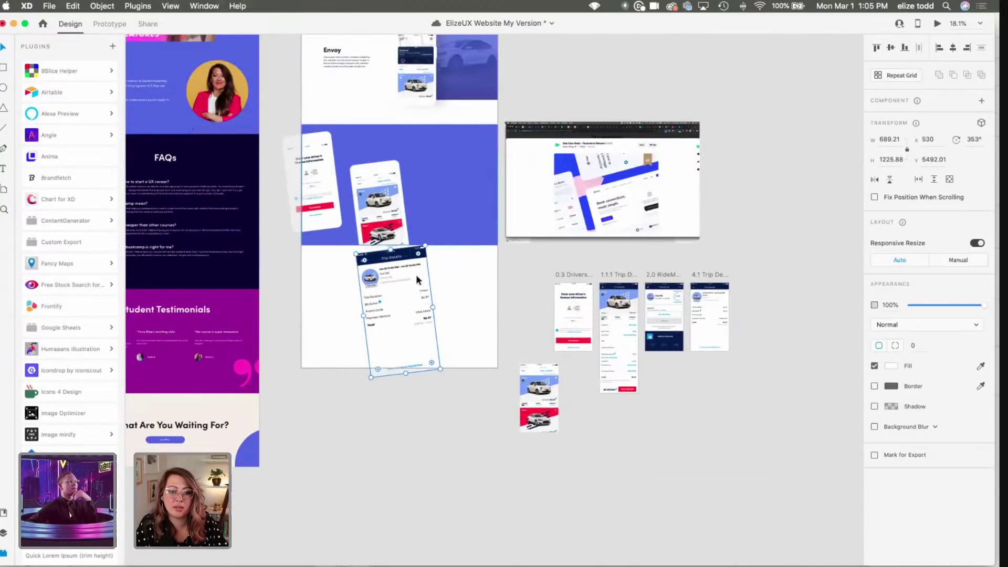
scroll(391, 221, "up", 5)
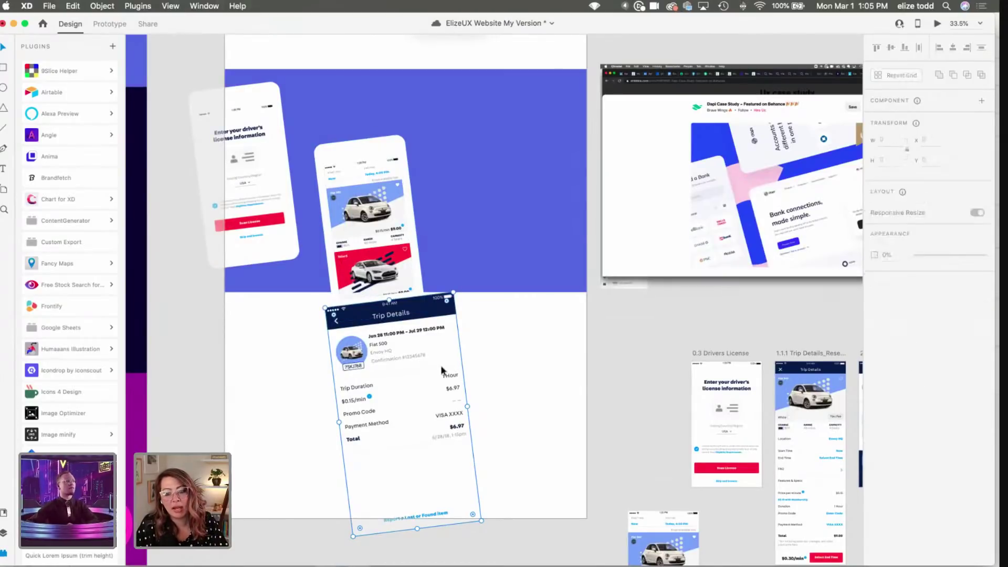
left_click(386, 215)
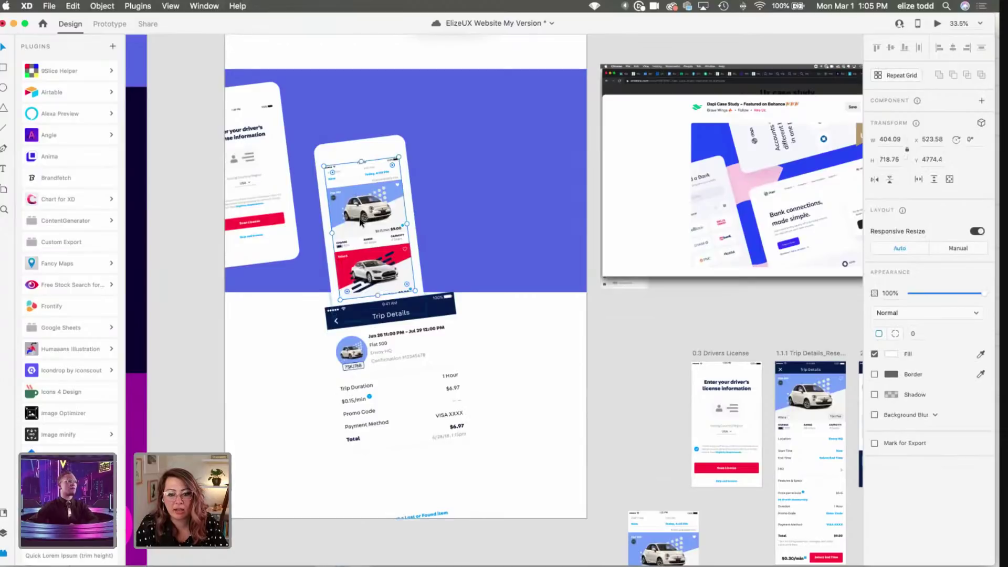
key("alt")
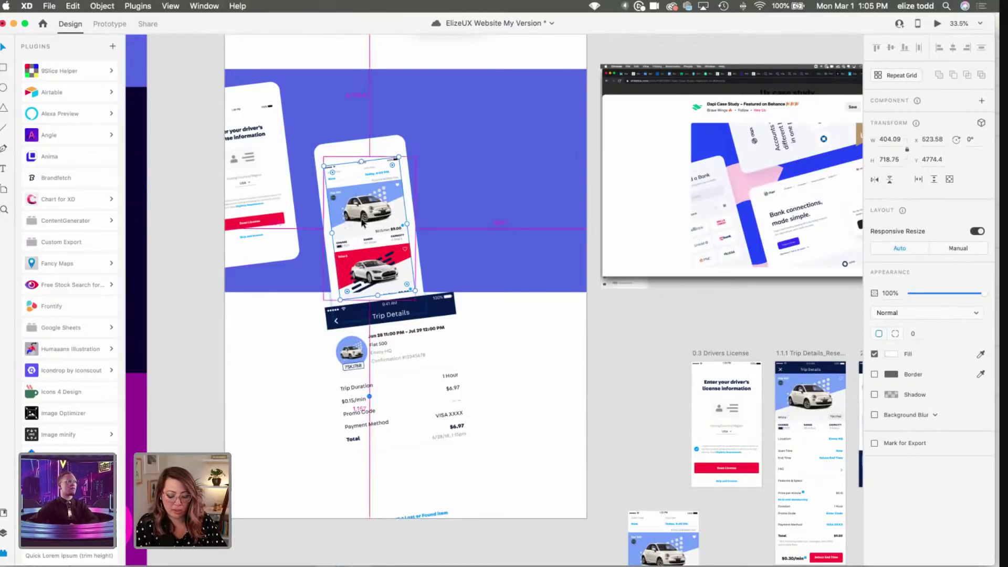
key("super+v")
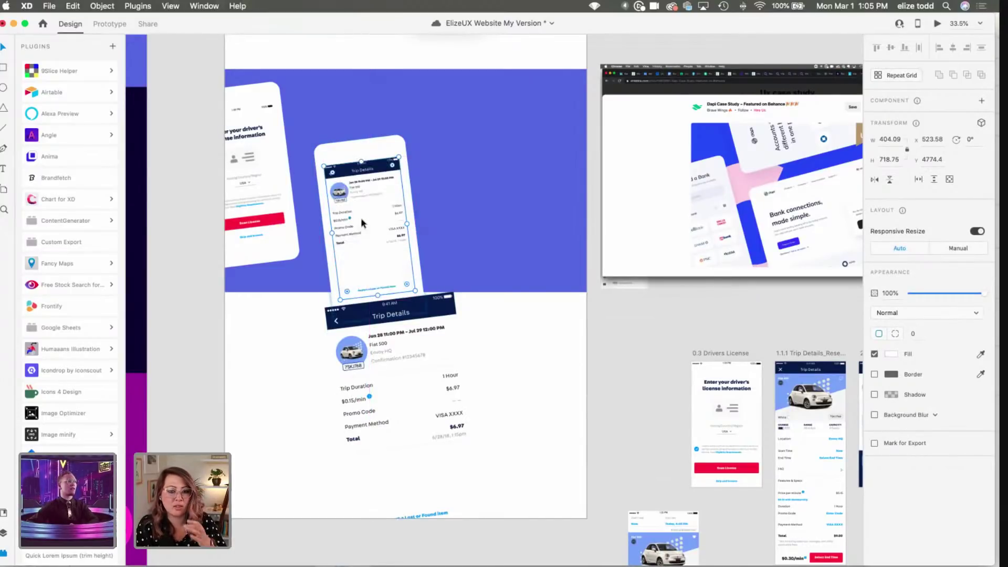
left_click(378, 382)
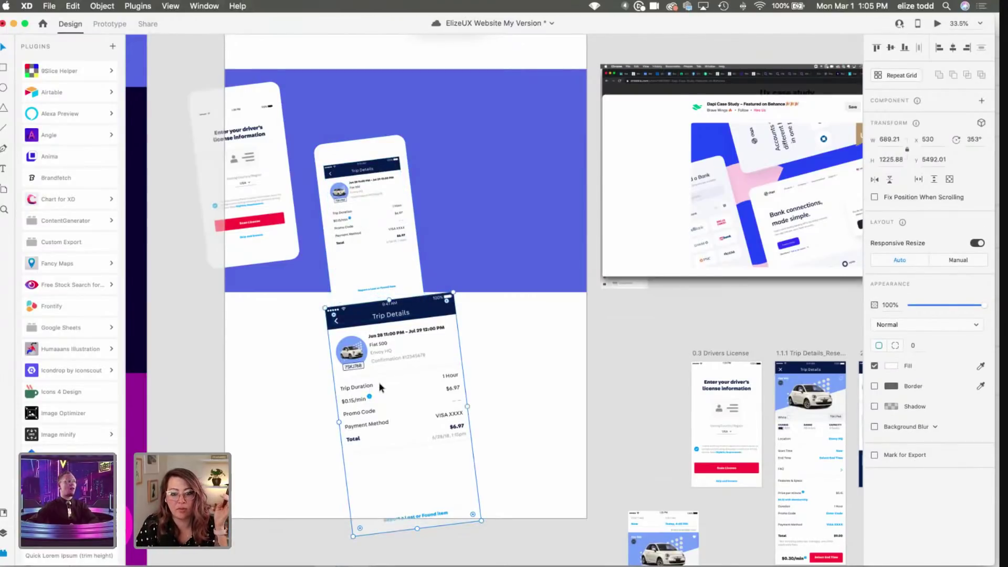
key("Delete")
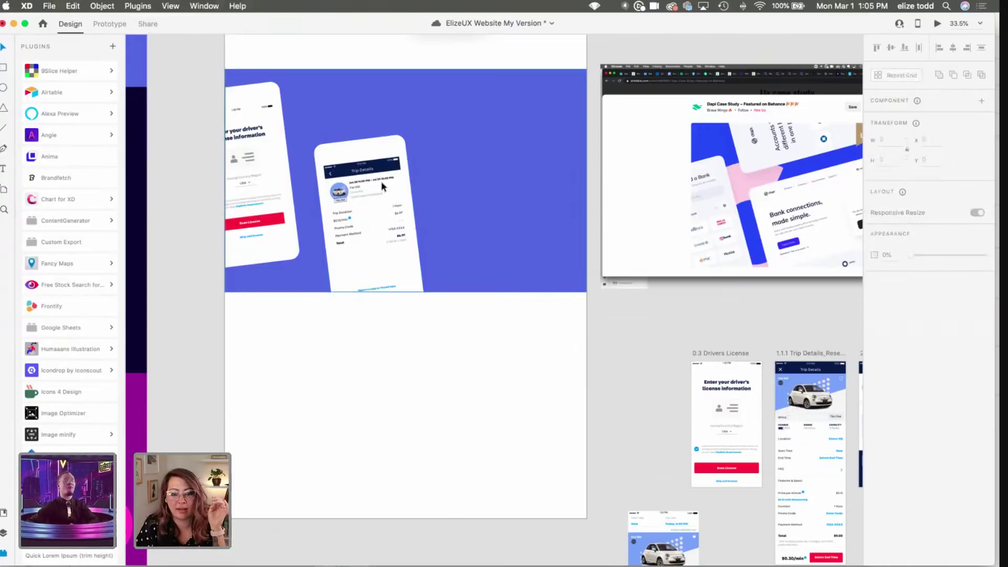
Step: Duplicate the Trip Details card and place the copy up and to the right, overlapping the blue section's upper edge at about X 1004, Y 3968
left_click(344, 149)
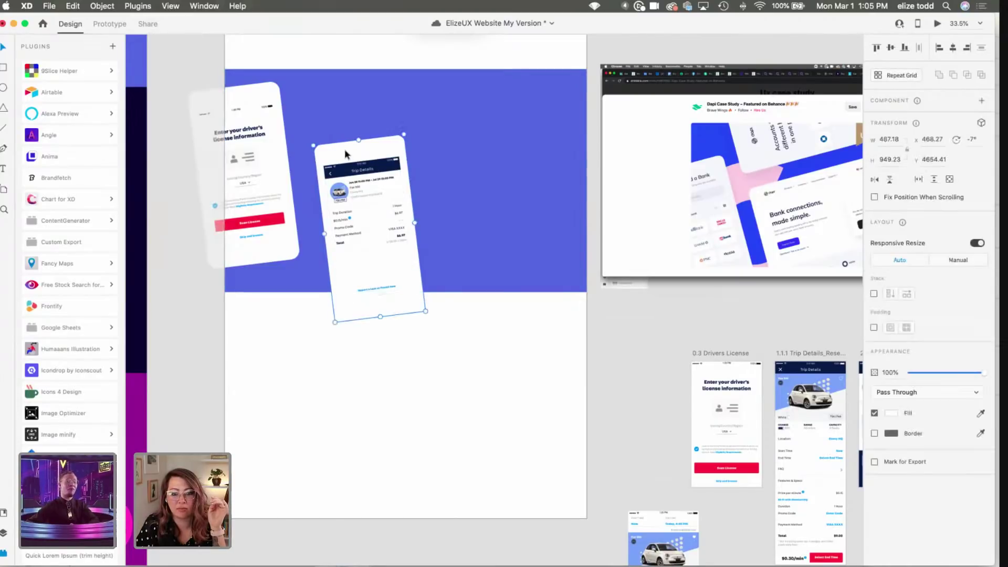
left_click(273, 149)
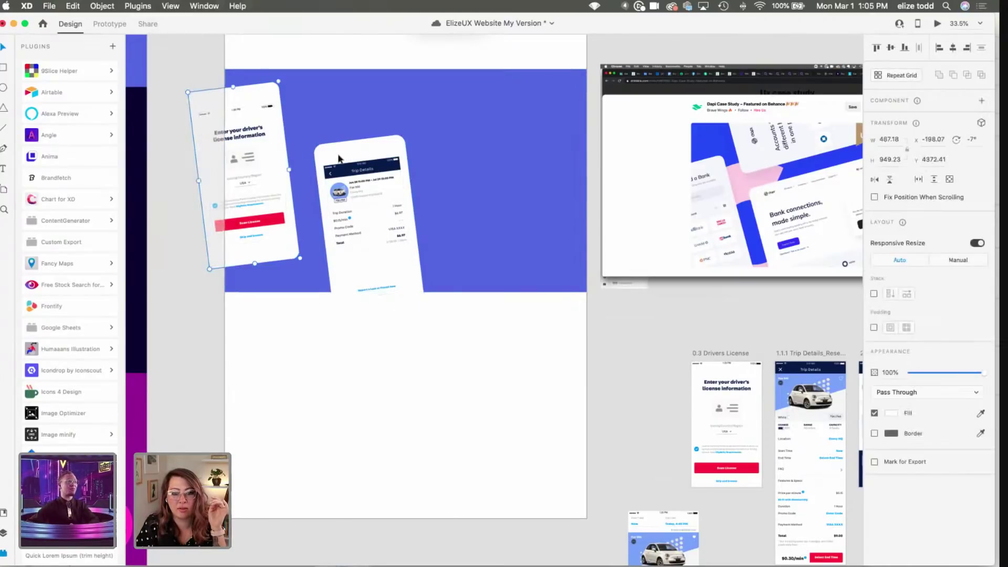
left_click(337, 158)
left_click_drag(347, 176, 523, 100)
left_click_drag(434, 38, 455, 107)
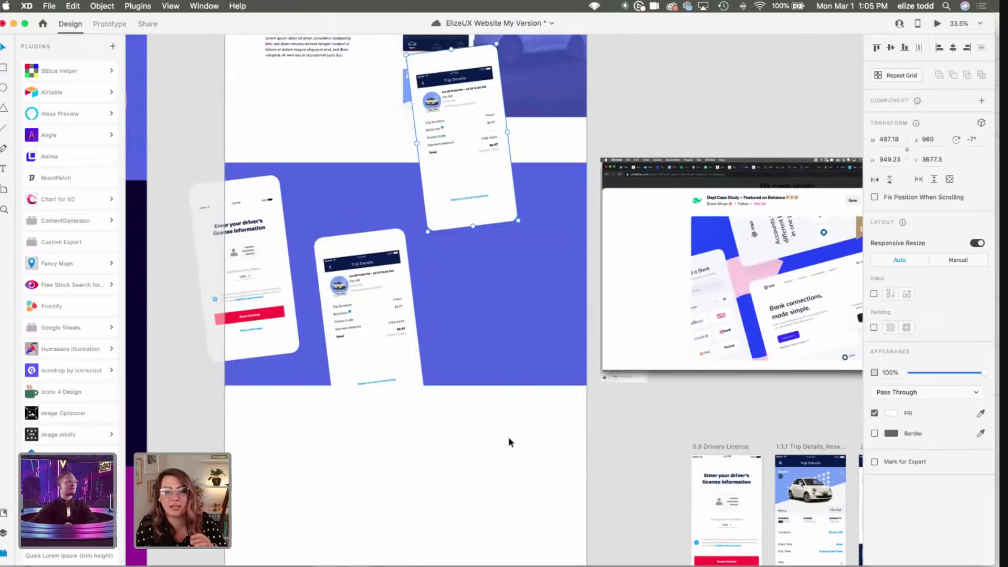
scroll(674, 351, "right", 2)
scroll(674, 352, "down", 1)
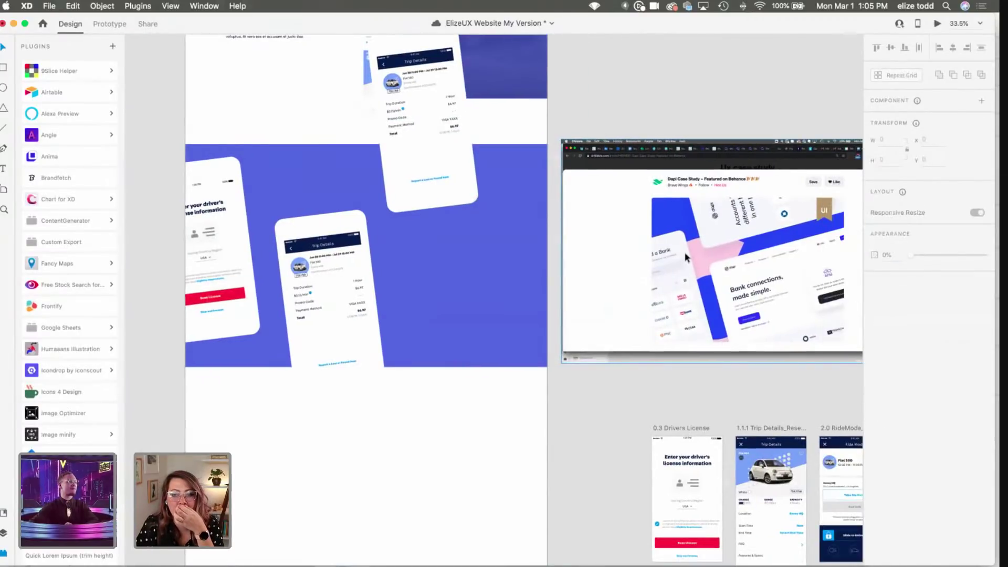
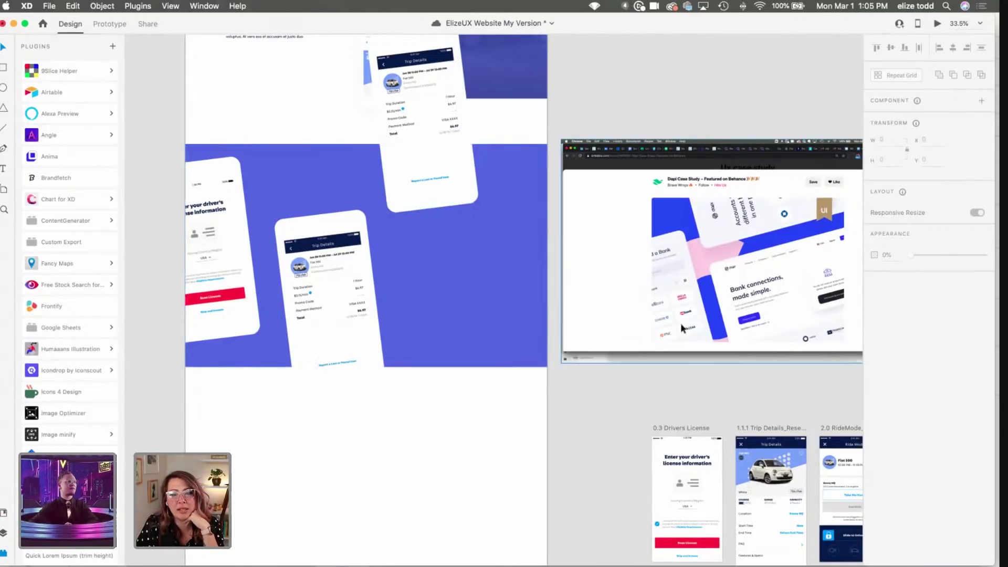
left_click_drag(418, 172, 432, 239)
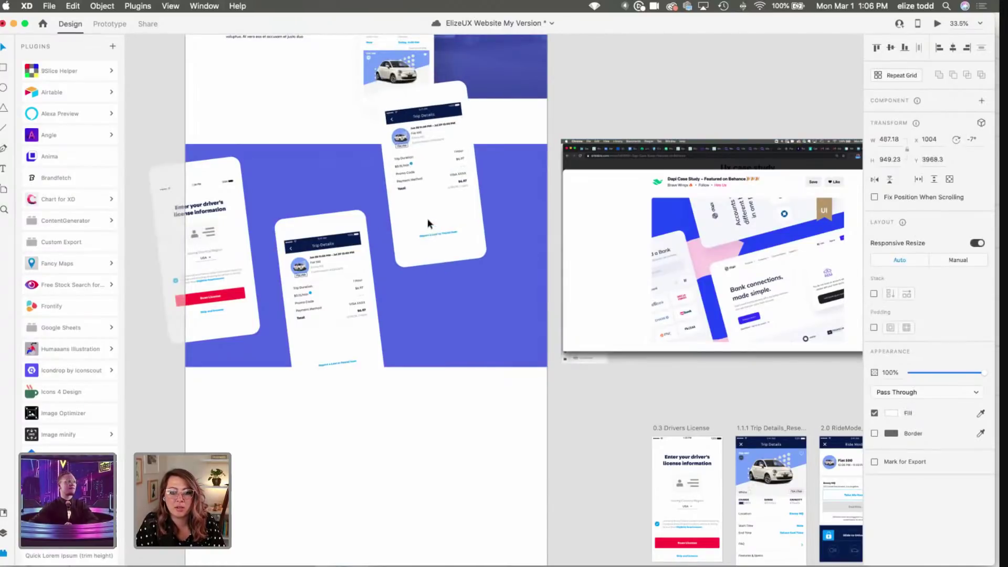
Step: Group the blue section with its three cards, scale the group down to about 1335 × 1062, and place it inside the white page area
left_click(557, 405)
left_click(287, 190)
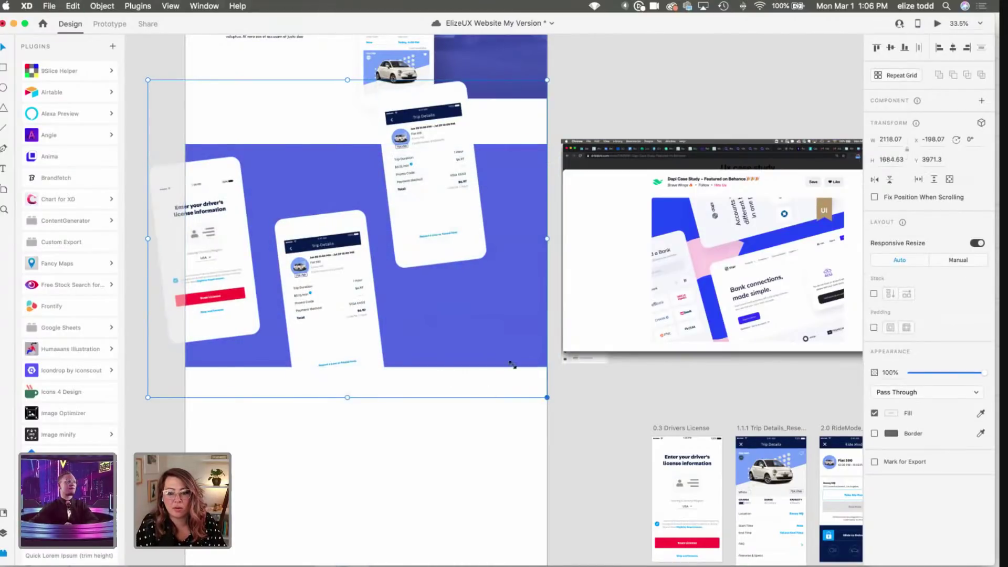
left_click_drag(512, 364, 441, 312)
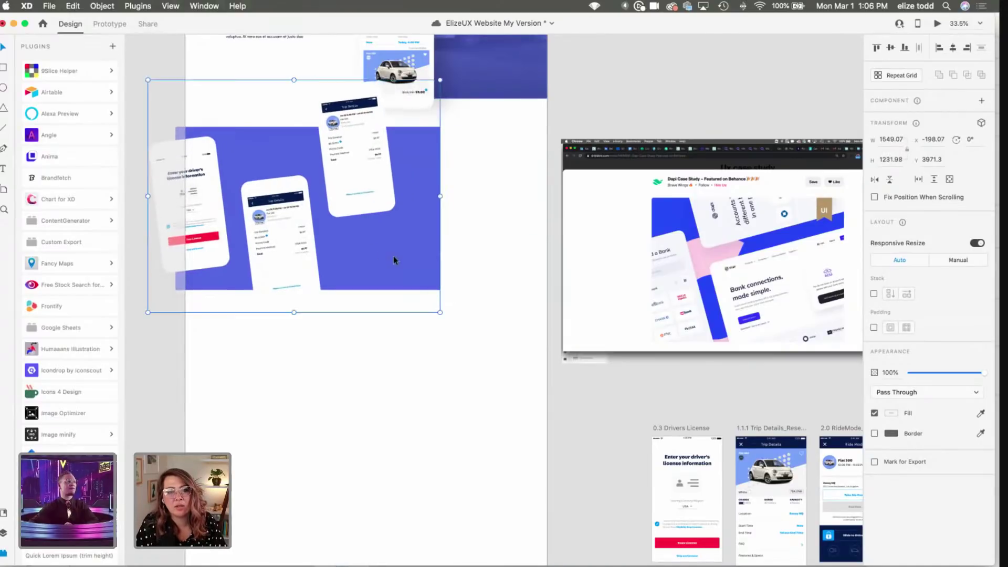
left_click_drag(393, 260, 412, 270)
left_click_drag(501, 319, 361, 278)
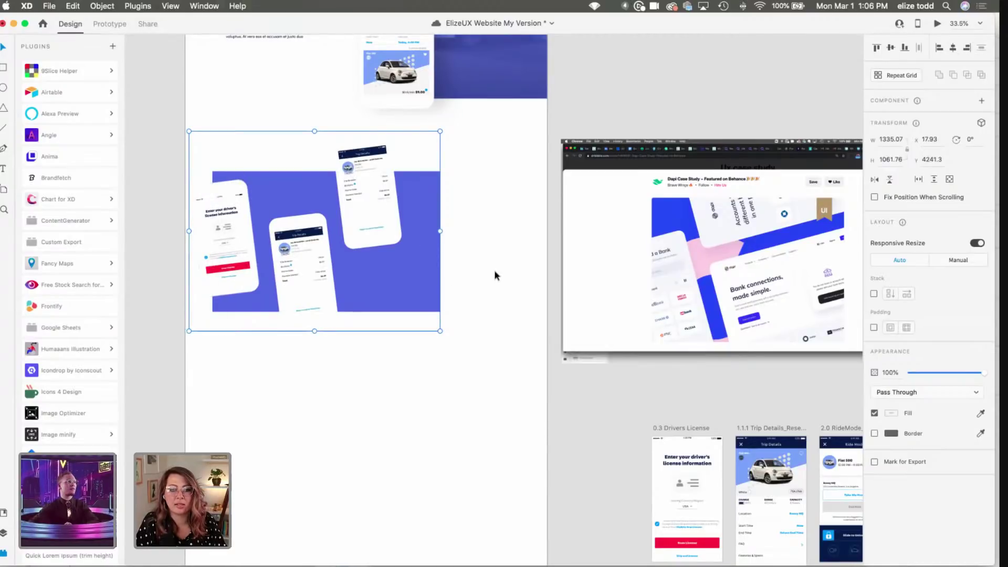
left_click(526, 253)
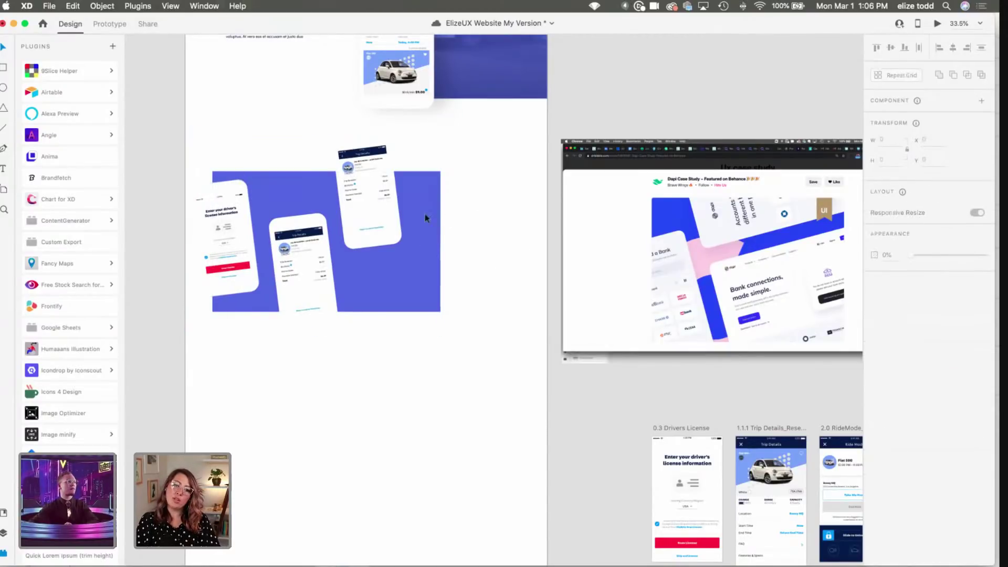
Step: Shift the three cards right within the group, with the license card fully on the blue and the Trip Details cards lower and spaced apart
left_click(239, 233)
double_click(231, 231)
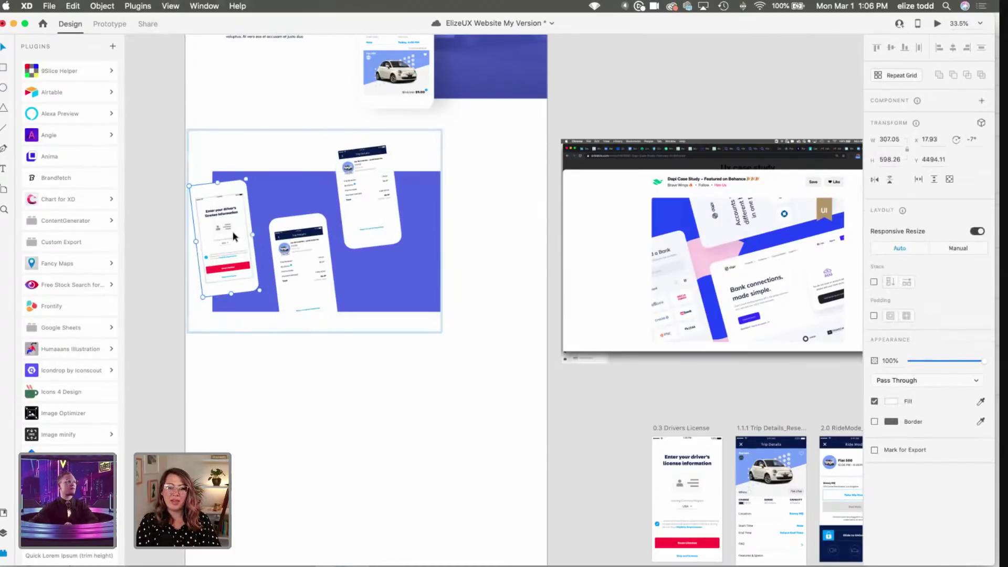
mouse_move(231, 231)
left_mouse_down()
mouse_move(264, 232)
mouse_move(246, 232)
left_mouse_up()
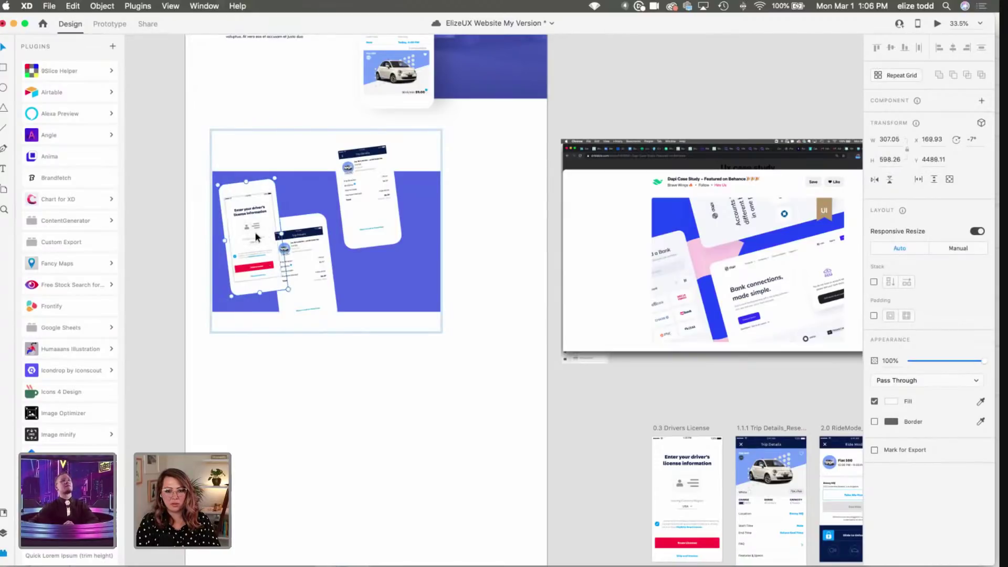
left_click(289, 266)
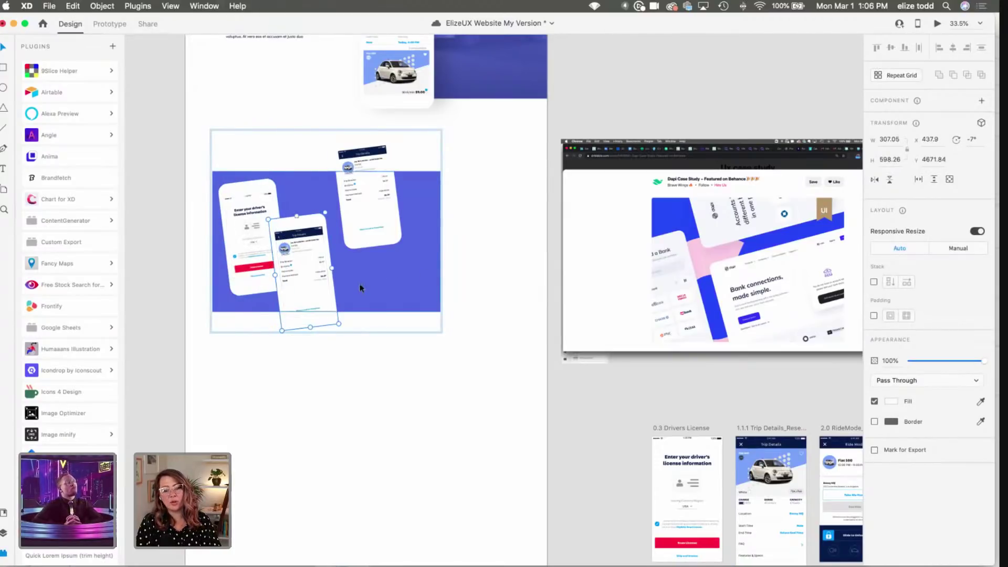
left_click_drag(314, 277, 311, 291)
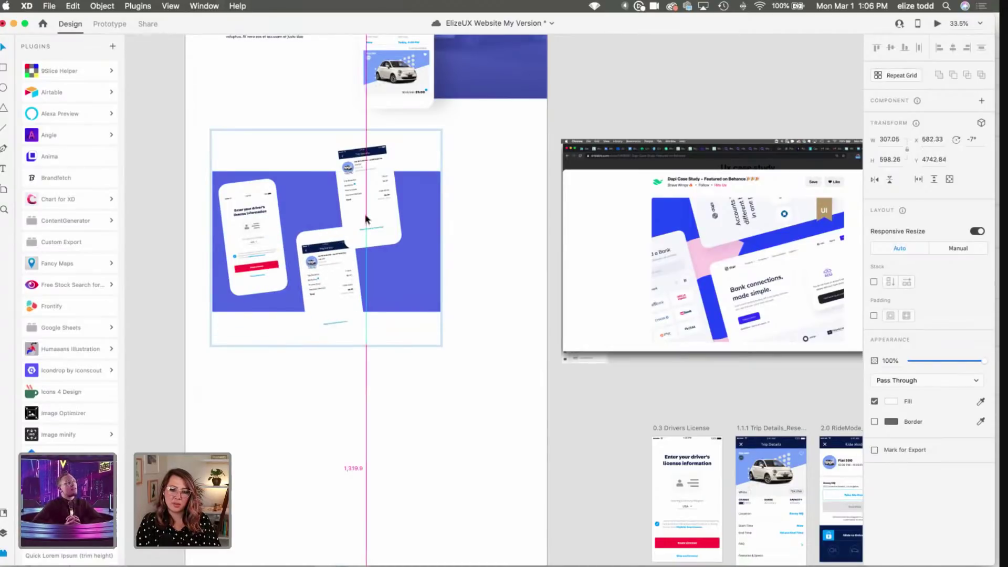
left_click_drag(366, 215, 391, 227)
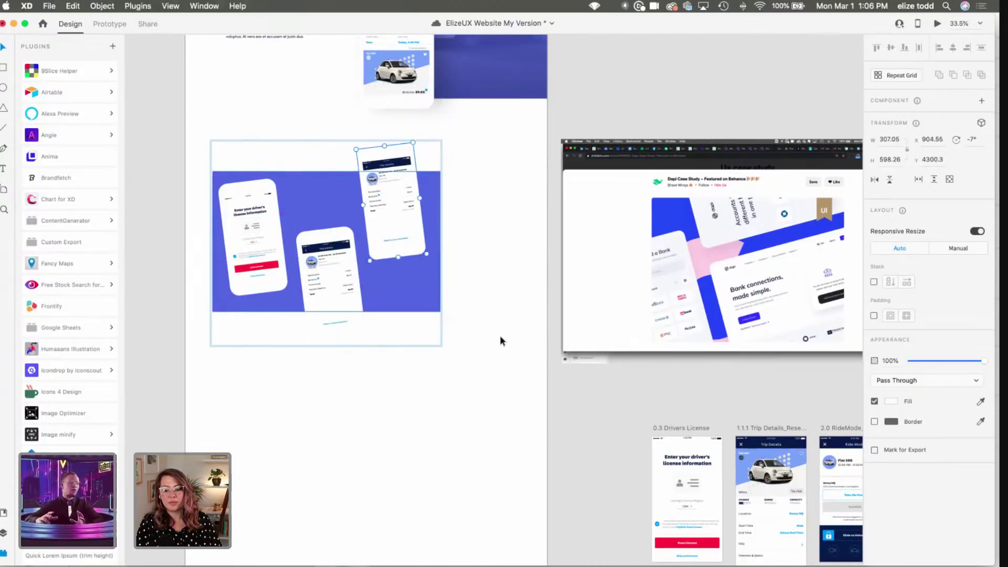
Step: Replace the Trip Details screen inside the card overlapping the blue section's upper edge with the loose car list screen
scroll(500, 340, "down", 2)
key("Escape")
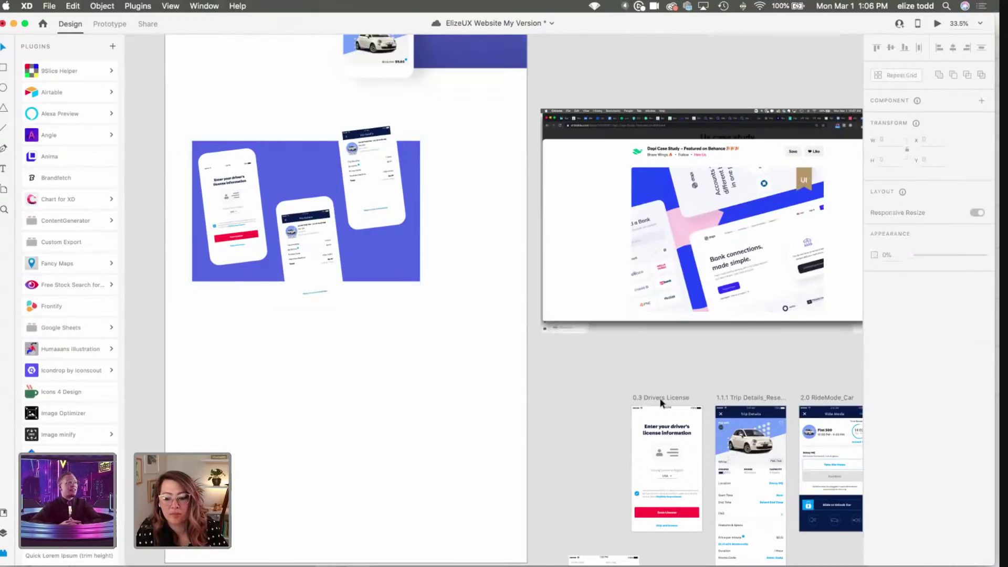
scroll(532, 340, "down", 5)
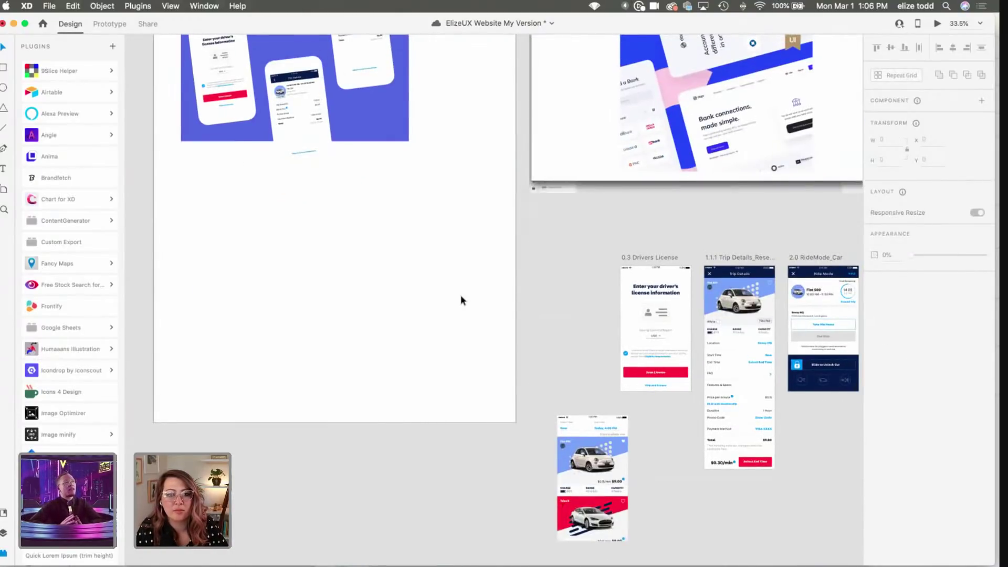
scroll(460, 301, "up", 3)
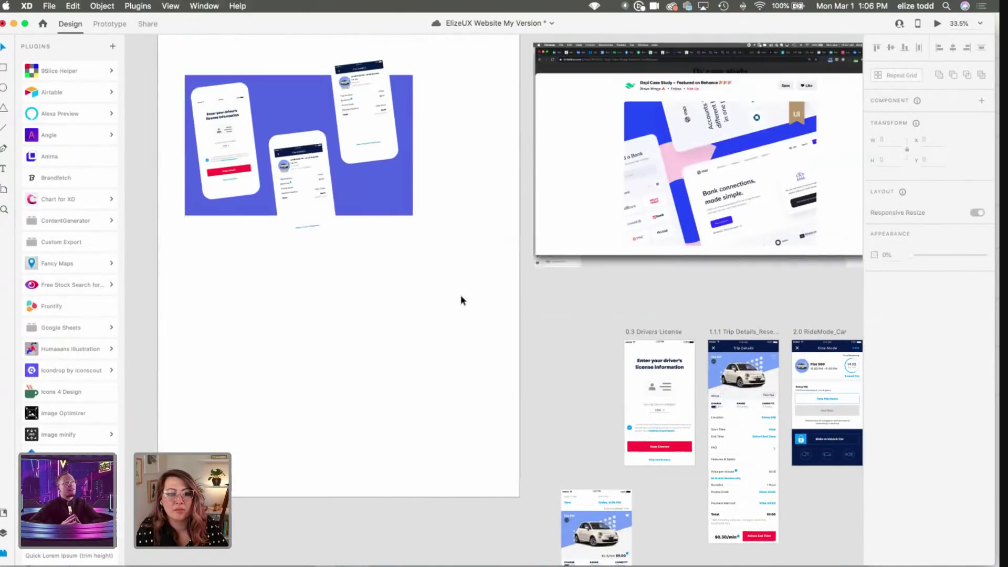
left_click(582, 509)
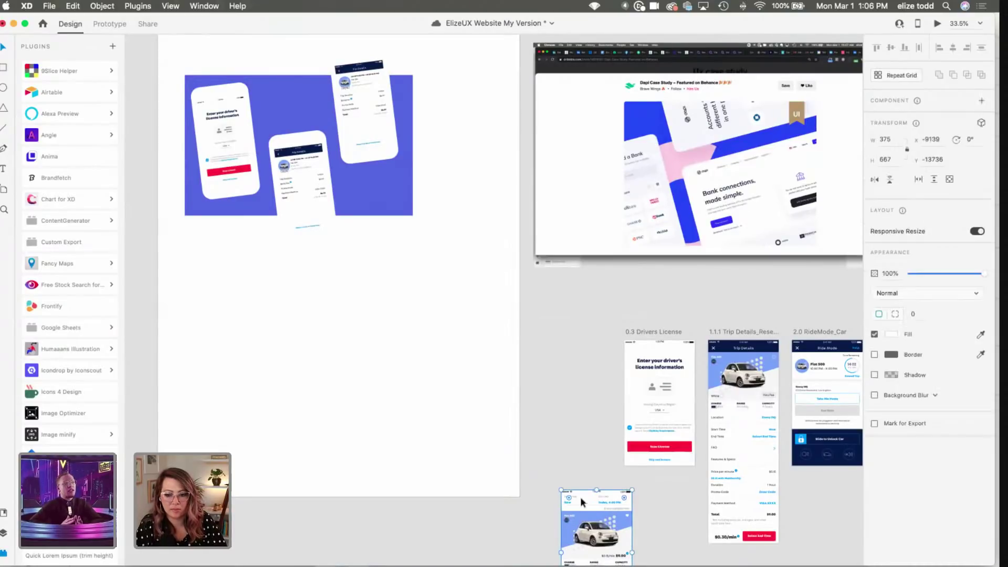
left_click(372, 120)
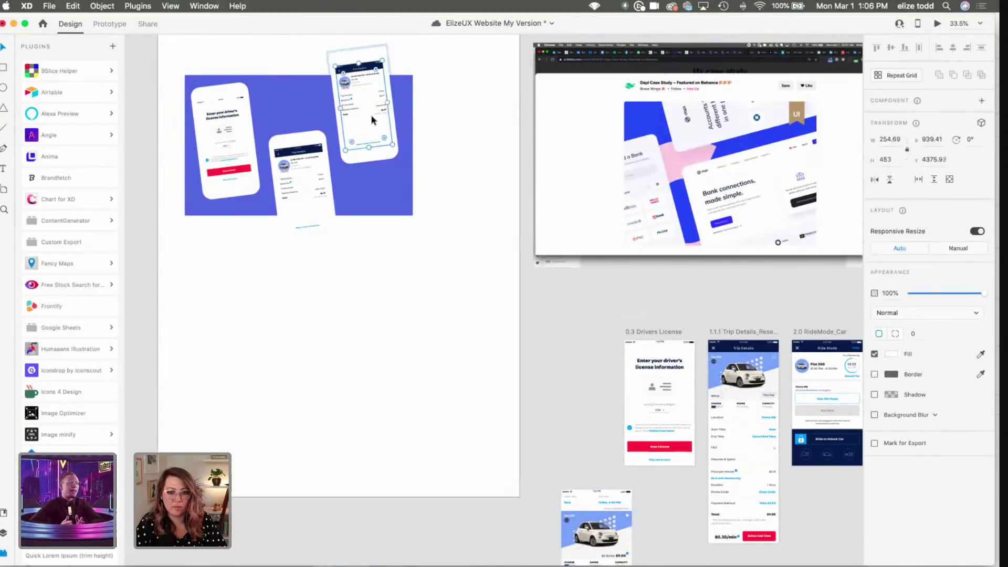
key("super+v")
right_click(438, 232)
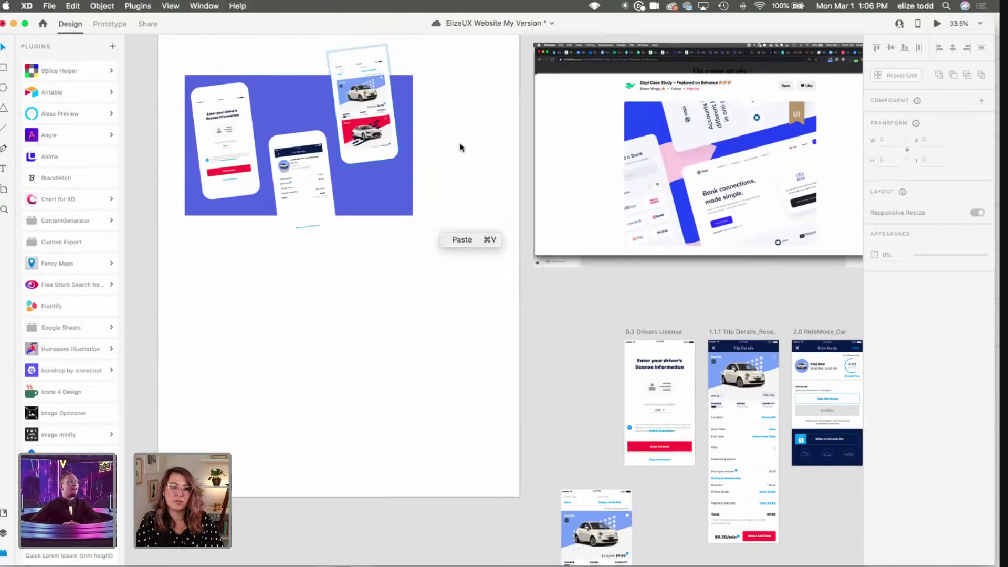
left_click(442, 125)
scroll(442, 125, "up", 2)
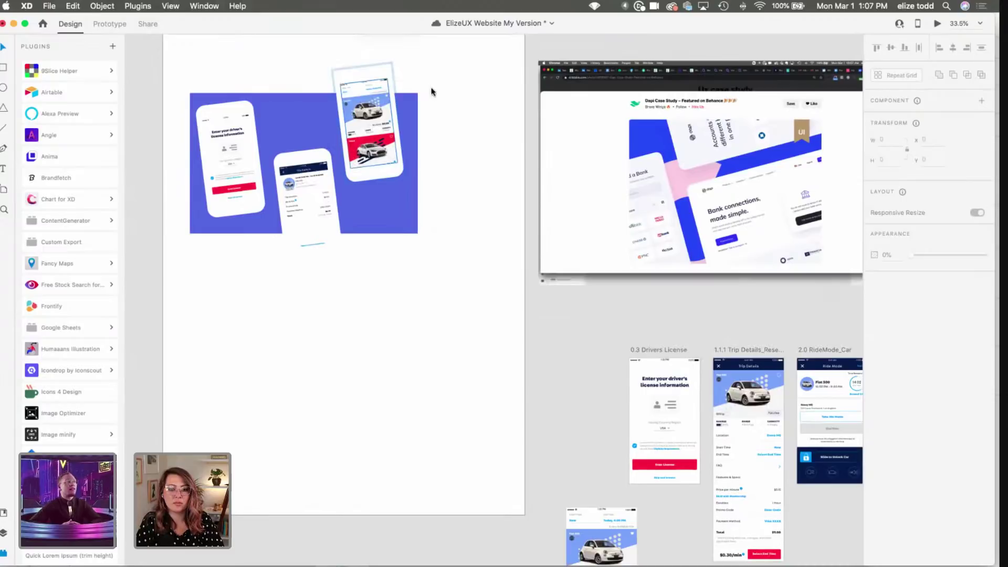
Step: Duplicate the car list card below itself at about X 995, Y 4968, and the Trip Details card above itself at about X 486, Y 4084
double_click(372, 96)
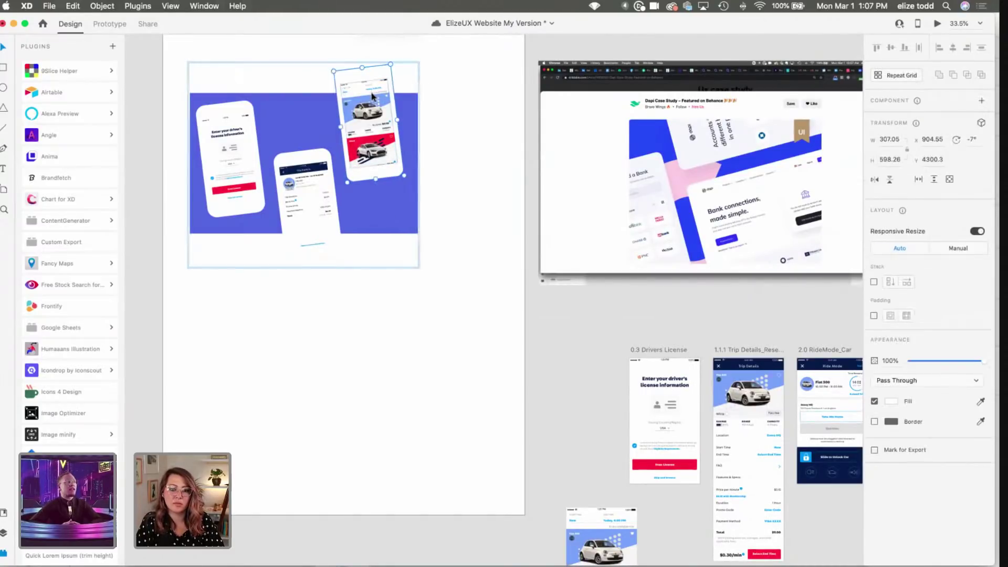
left_click_drag(373, 96, 386, 245)
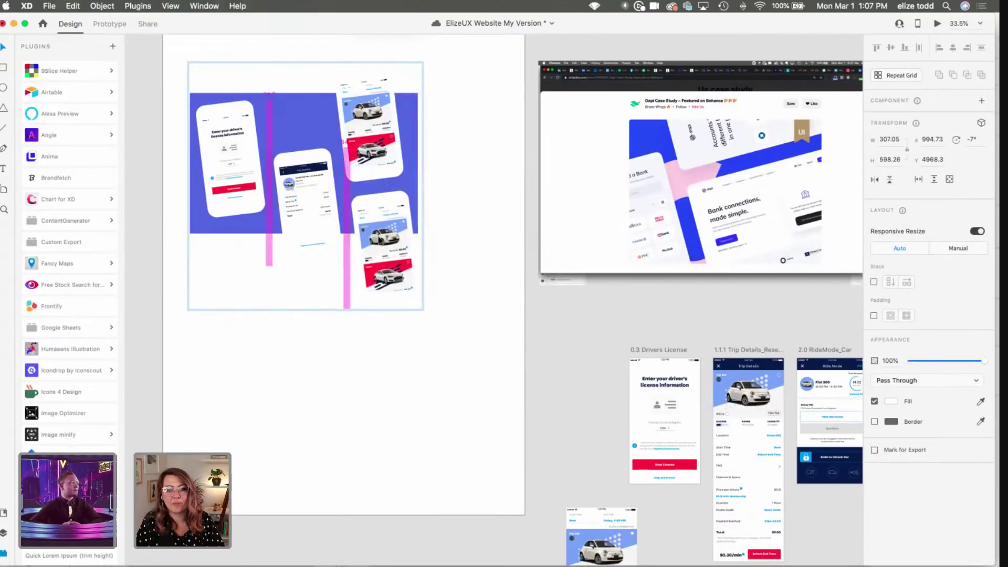
left_click(310, 205)
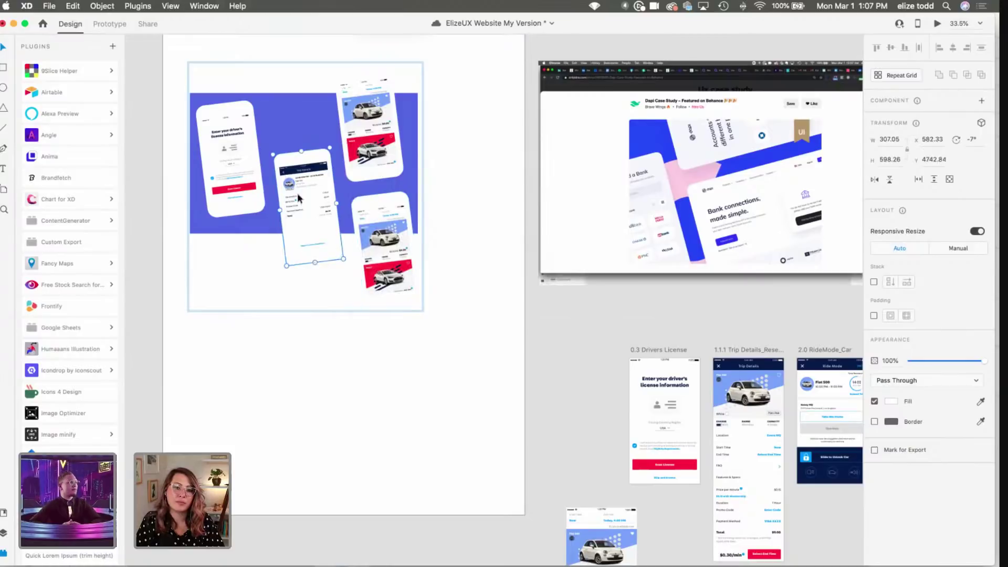
left_click_drag(284, 94, 284, 88)
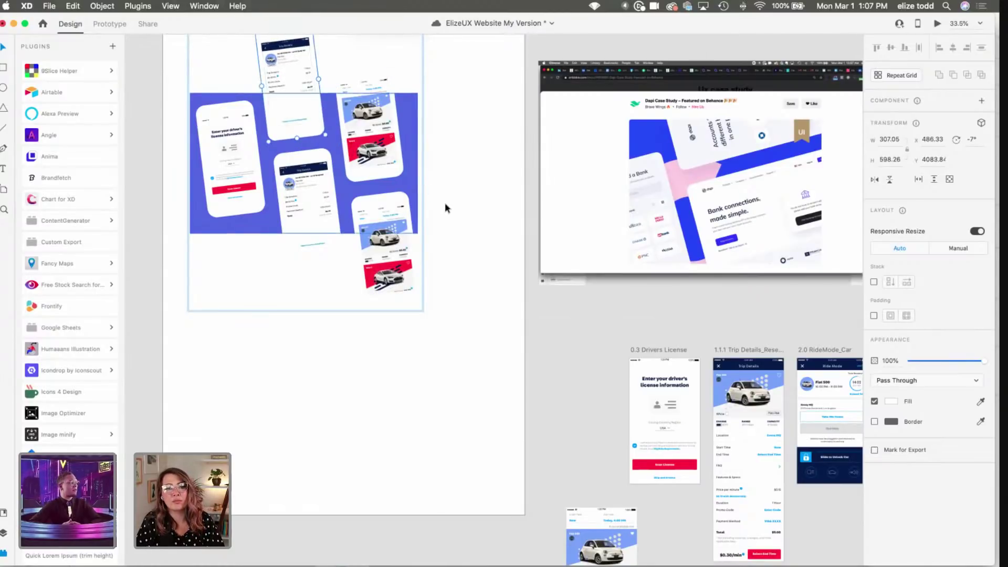
left_click(443, 220)
scroll(439, 241, "up", 3)
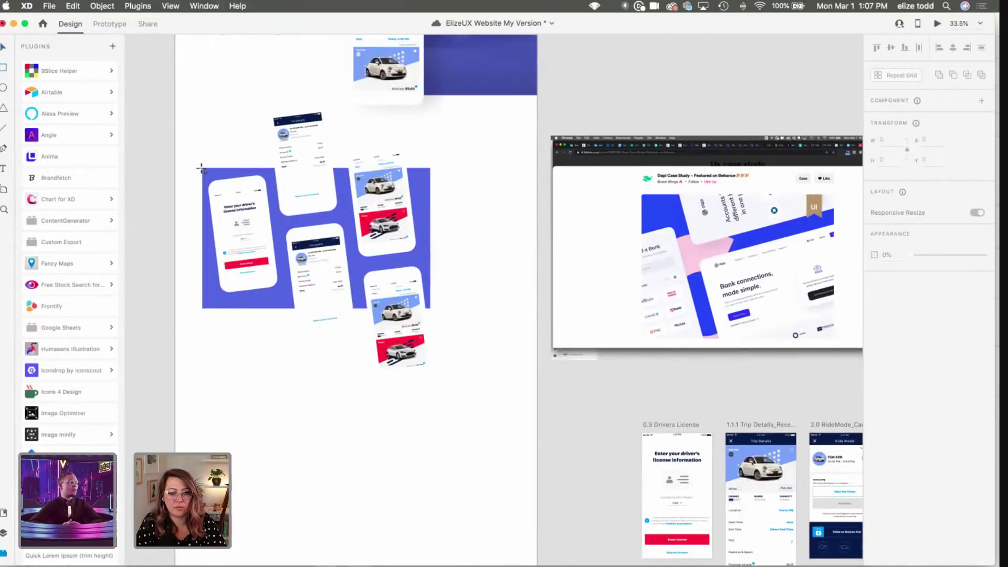
Step: Draw a rectangle about 1217 × 765 covering the blue section, starting at its upper-left corner at X 143, Y 4439
right_click(483, 315)
left_click(462, 415)
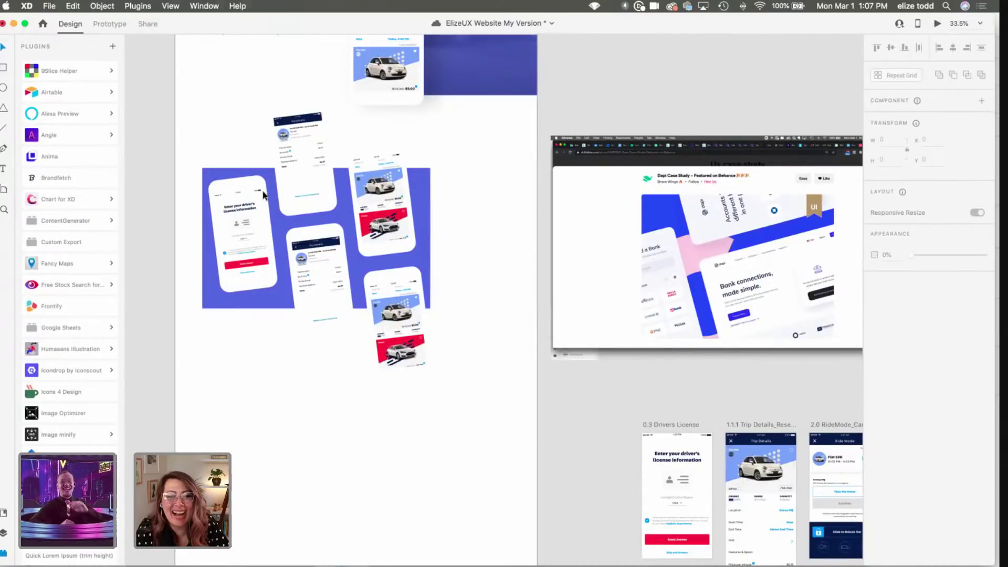
left_click(238, 165)
left_click_drag(198, 127, 194, 124)
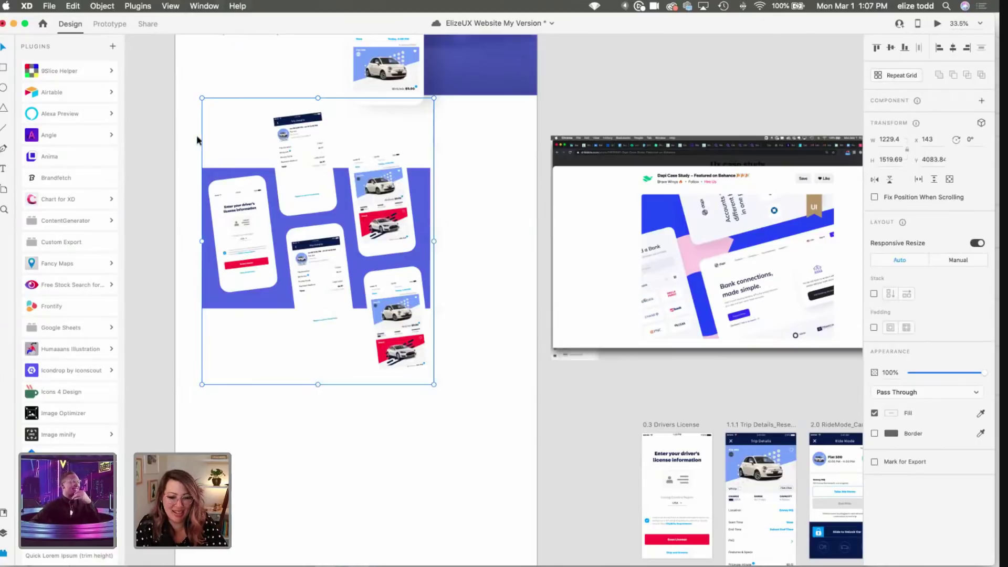
key("r")
left_click_drag(203, 166, 384, 376)
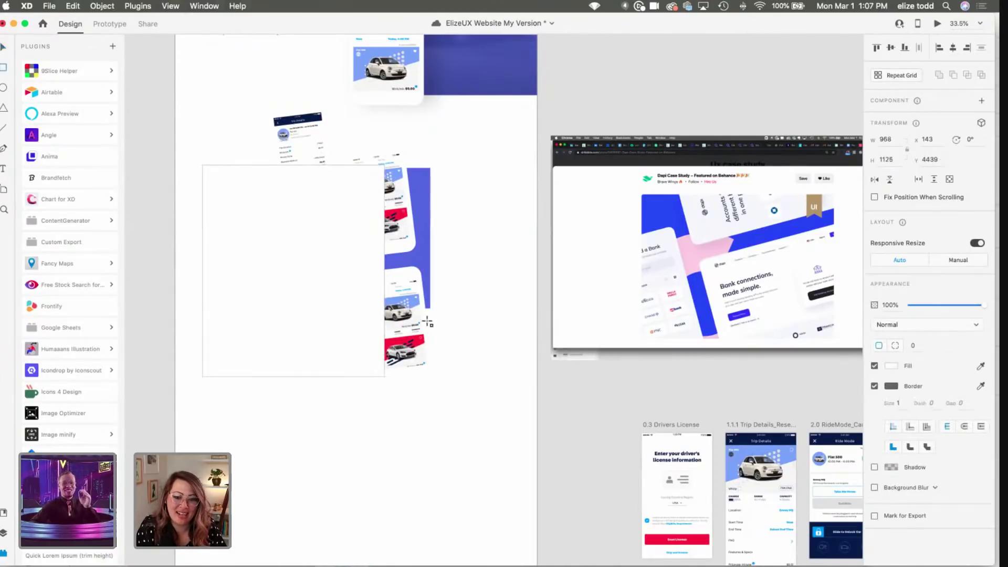
left_click_drag(427, 322, 431, 308)
key("Escape")
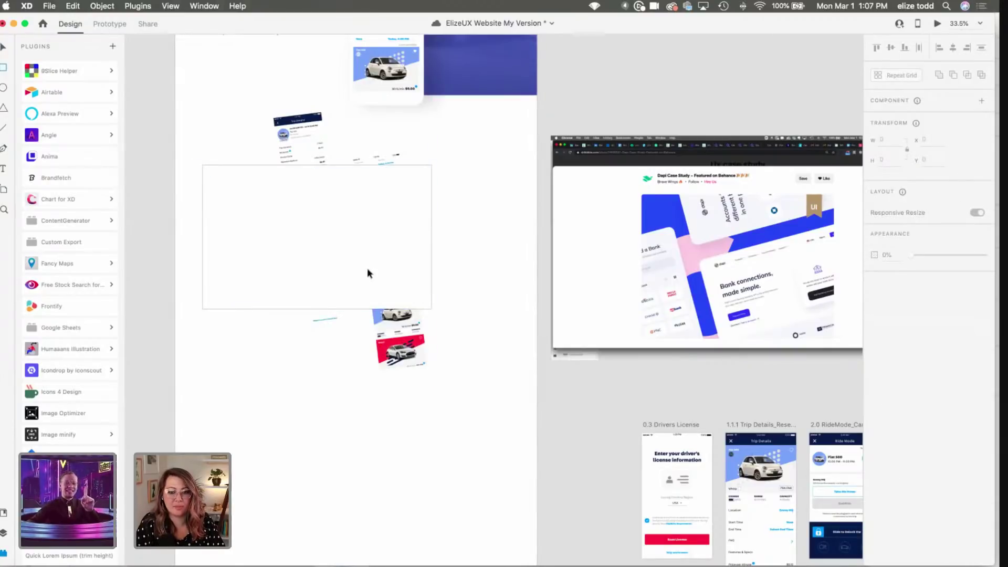
Step: Mask the group of blue section and cards with the rectangle, cropping the overhanging cards
key("v")
left_click(367, 268)
left_click(402, 364, "shift")
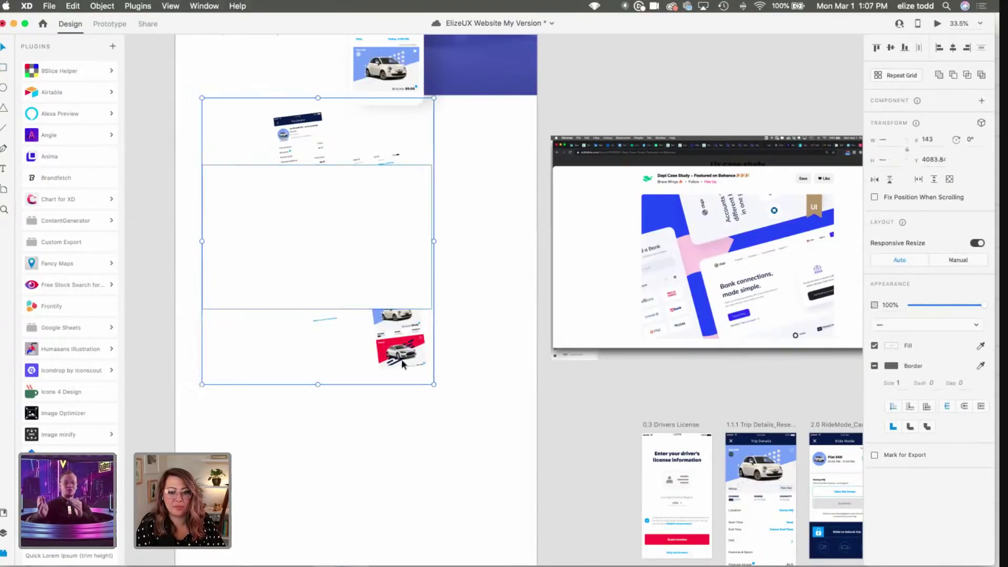
right_click(357, 280)
left_click(436, 384)
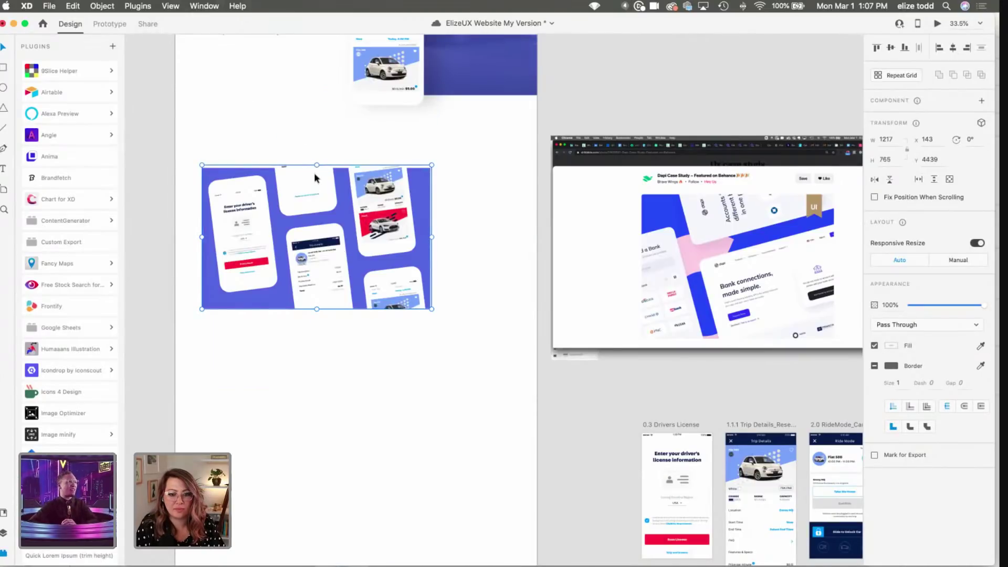
Step: Trim the masked artwork's upper edge to a height of 757 and move it toward the page's right side at about X 640, Y 4465
scroll(316, 169, "up", 3)
left_click(320, 157)
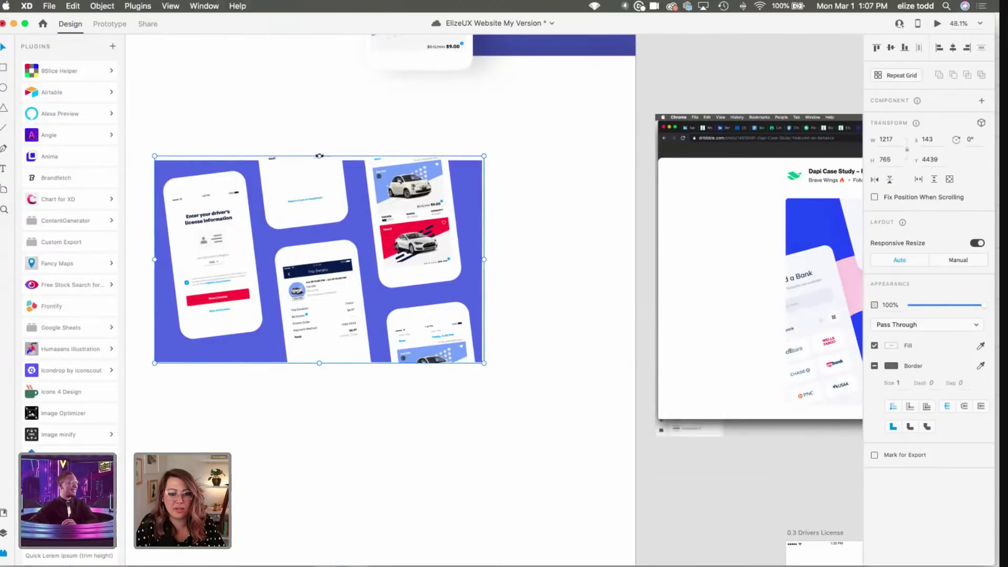
left_click_drag(320, 156, 318, 159)
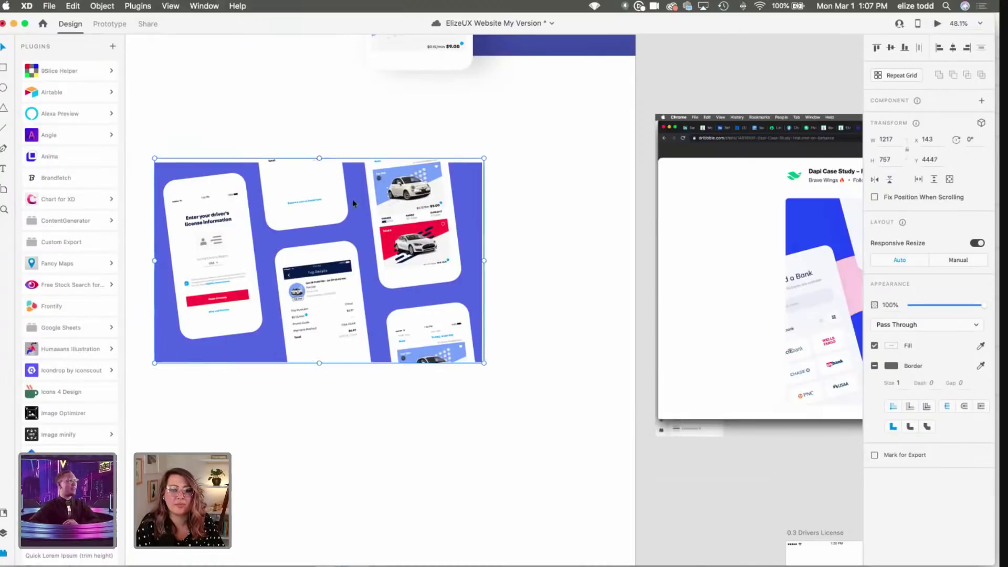
scroll(351, 199, "down", 3)
left_click_drag(348, 203, 341, 204)
scroll(358, 269, "up", 4)
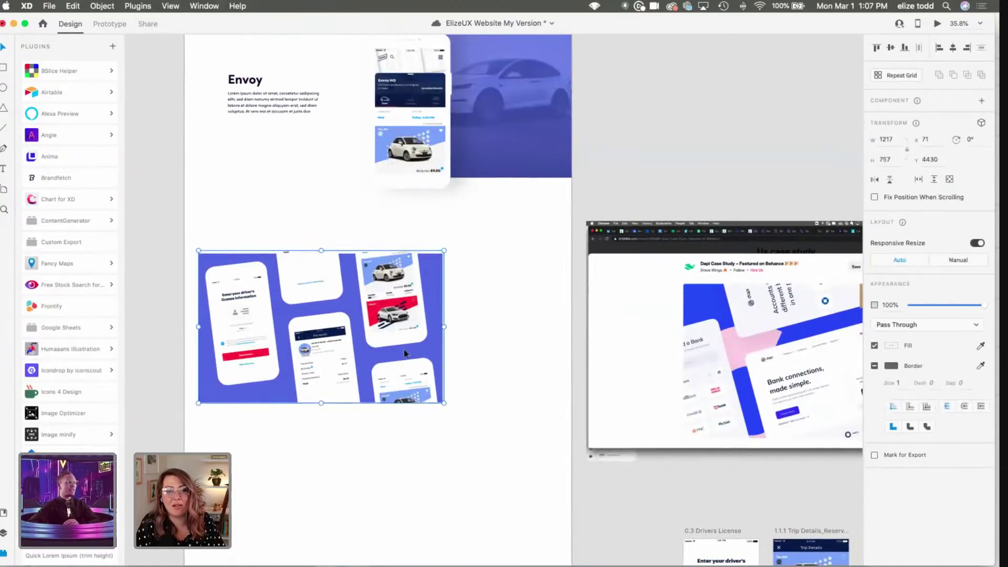
left_click_drag(403, 367, 503, 373)
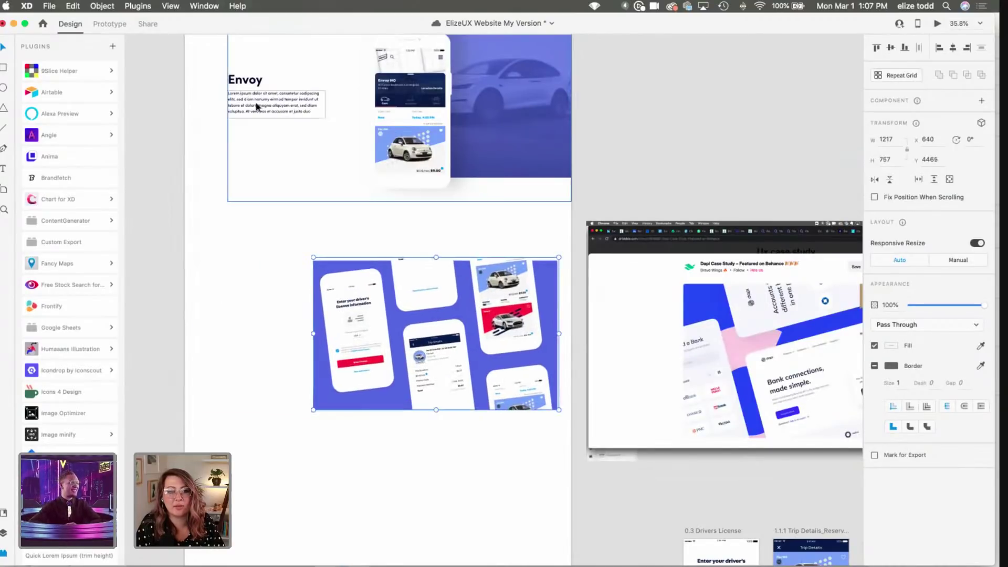
Step: Duplicate the Envoy heading and its paragraph and place the copies beside the masked artwork at about X 215, Y 4656
double_click(245, 81)
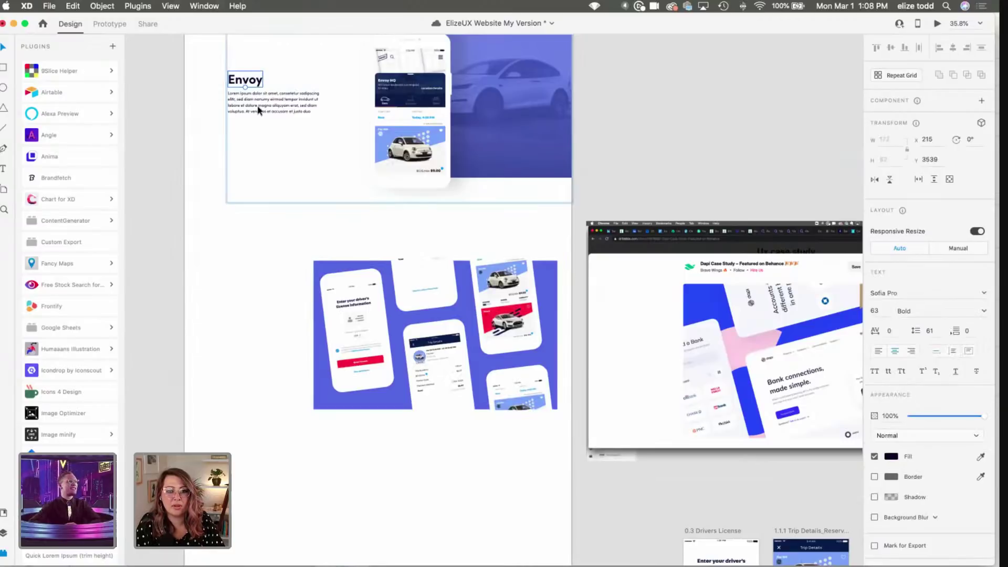
left_click(258, 110, "shift")
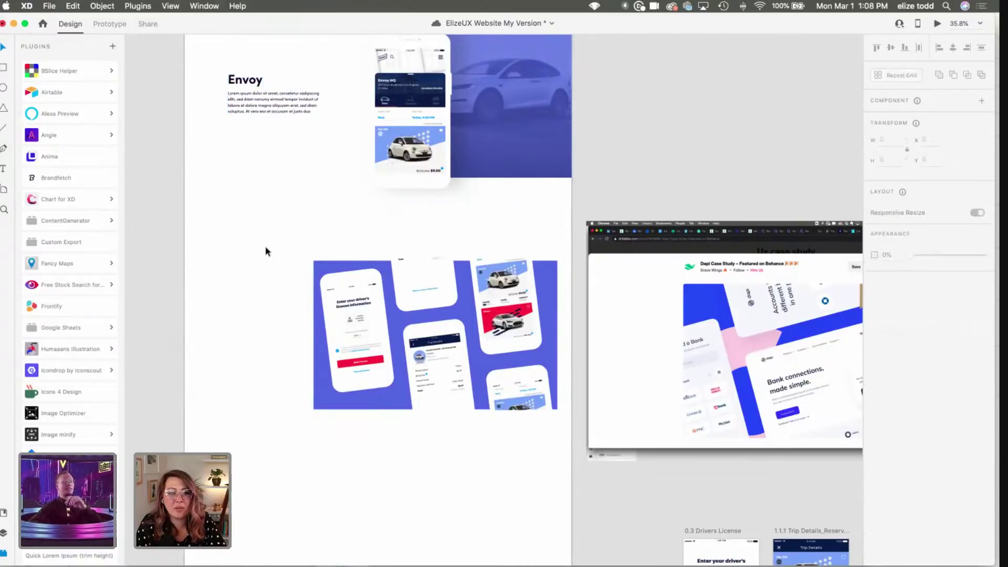
left_click_drag(251, 103, 249, 326)
scroll(249, 324, "down", 3)
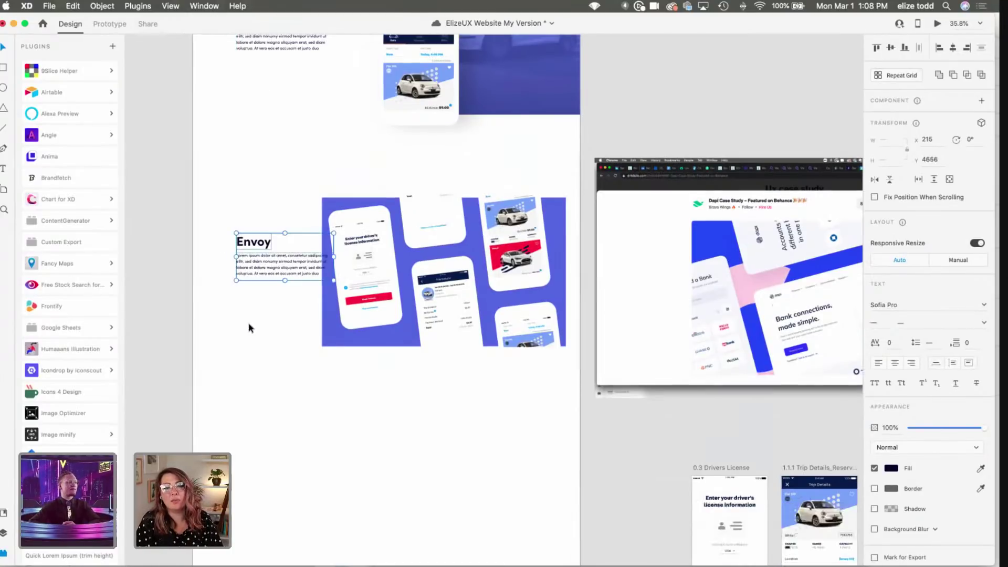
Step: Duplicate the masked artwork, place the copy below the original, and enlarge it to span the full page width
left_click(452, 295)
scroll(446, 293, "down", 2)
key("super+c")
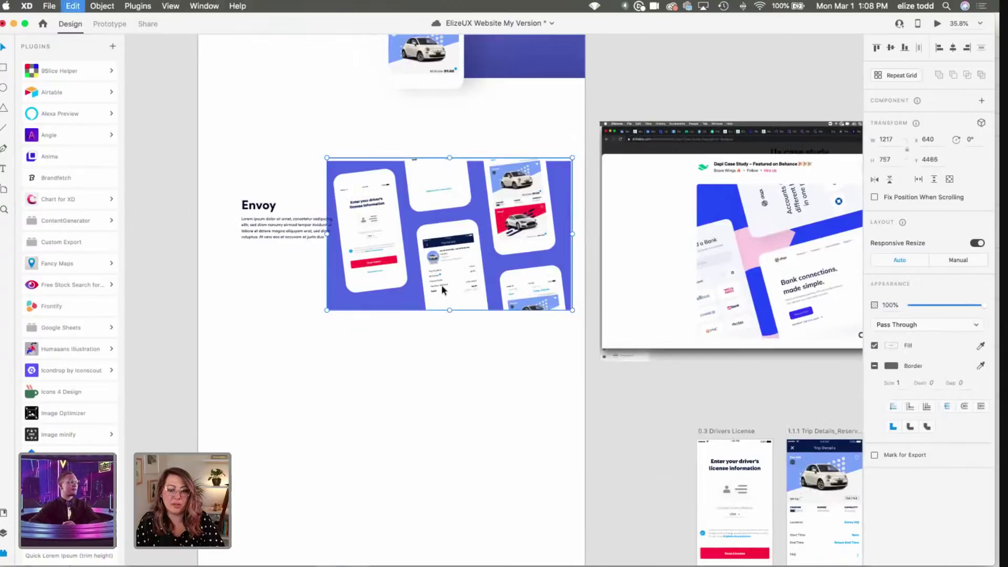
left_click(426, 418)
key("super+v")
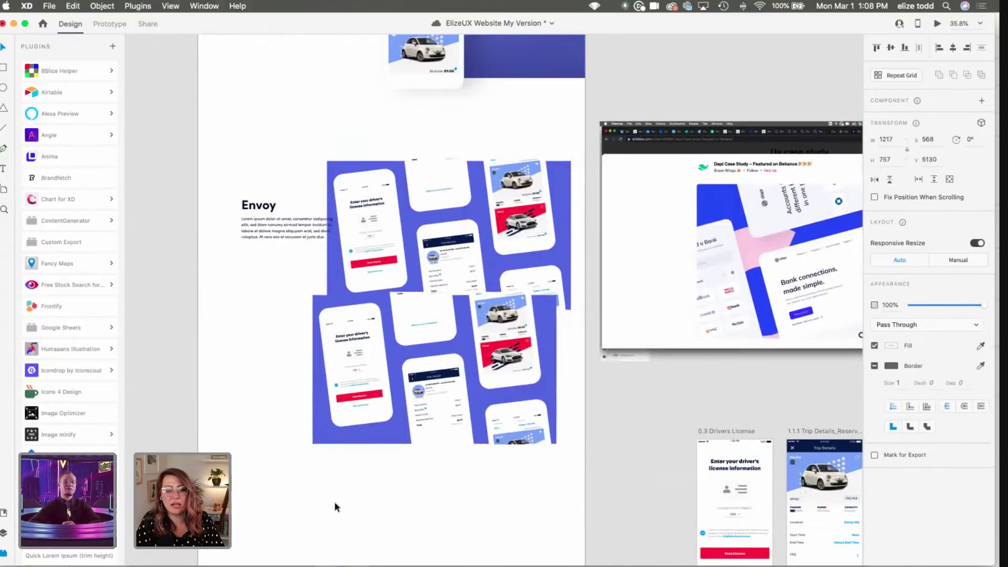
left_click_drag(421, 398, 299, 486)
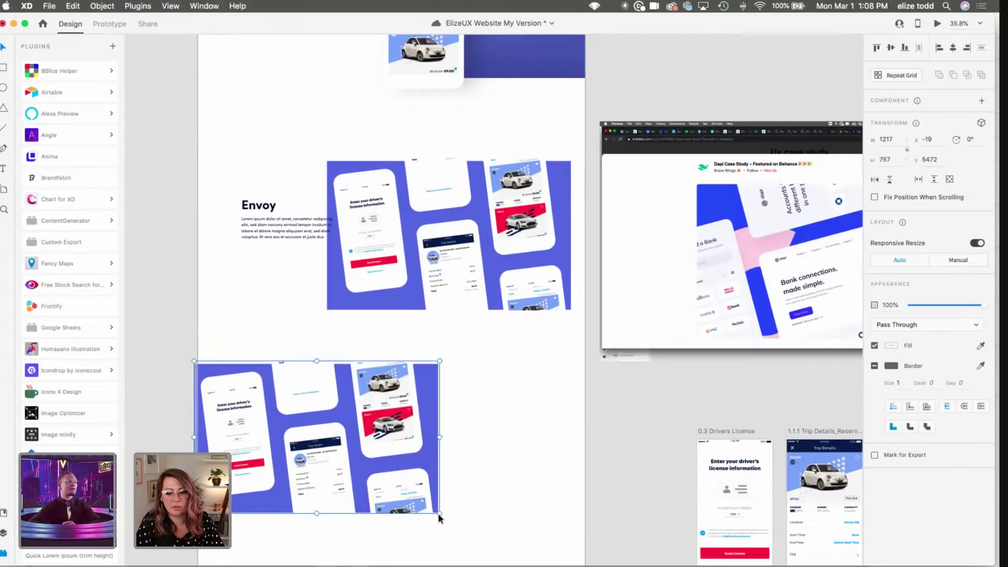
left_click_drag(438, 512, 589, 522)
Step: Duplicate the Envoy heading and paragraph into the gap above the full-width artwork, at about X 767, Y 5237
left_click(267, 124)
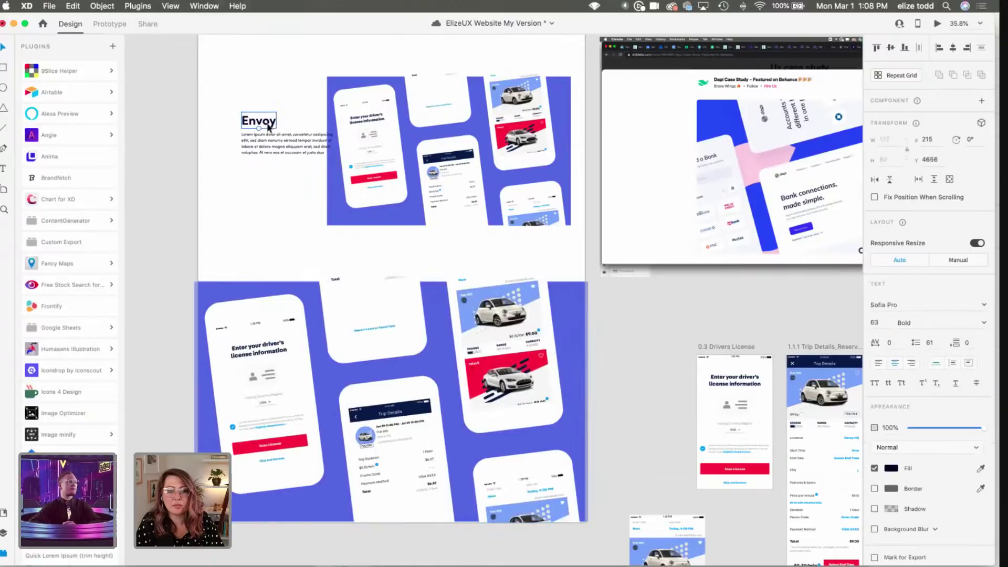
left_click(268, 144, "shift")
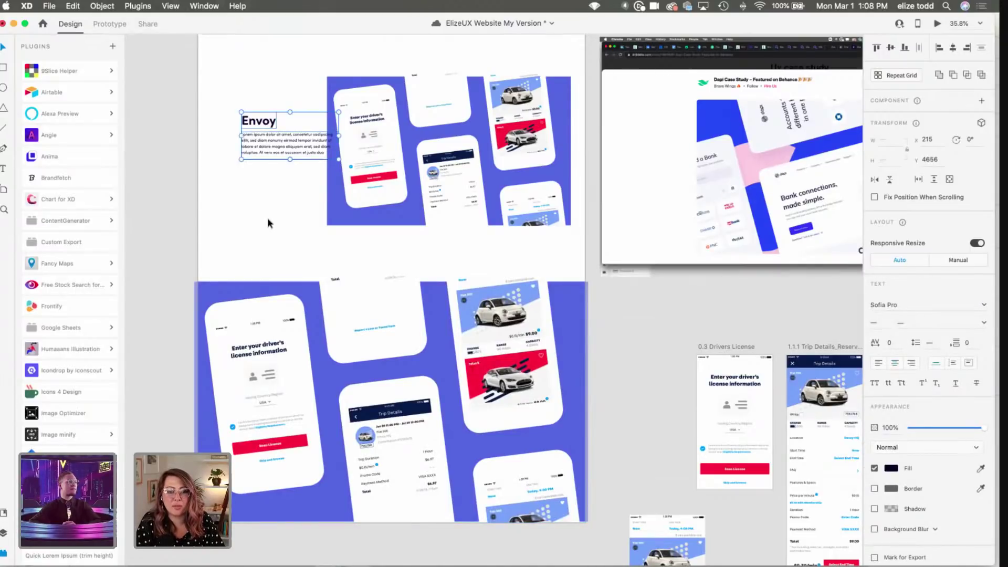
left_click_drag(252, 125, 363, 243)
Step: Resize the copied paragraph to about 939 × 73, place it at about X 536, Y 5385, and select the copied Envoy heading
left_click(468, 222)
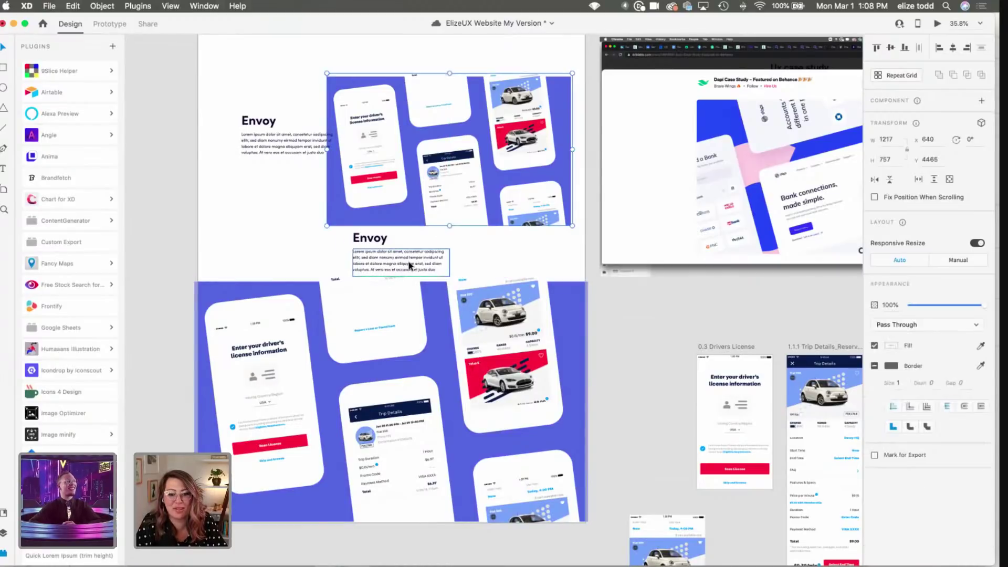
left_click(409, 265)
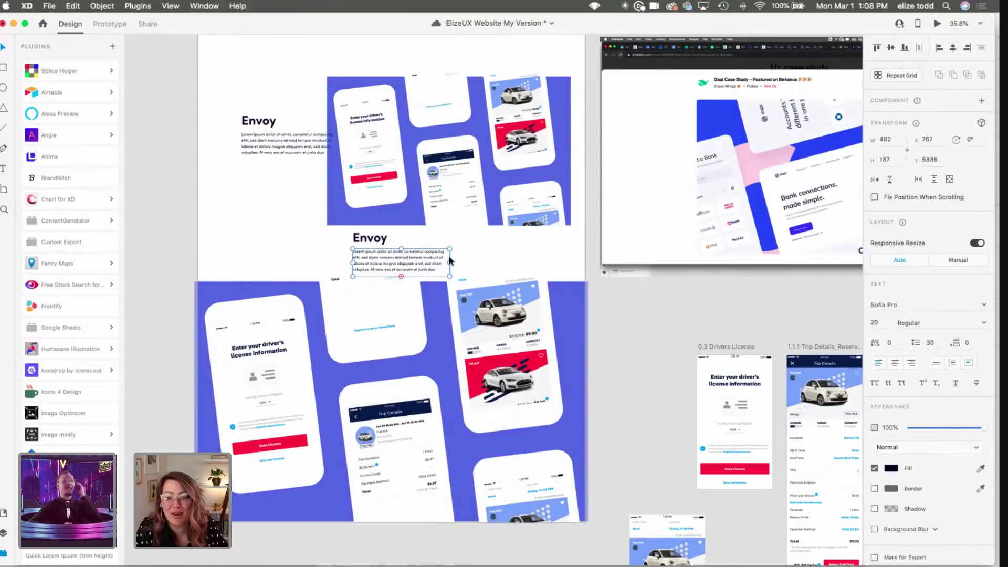
left_click_drag(450, 260, 542, 273)
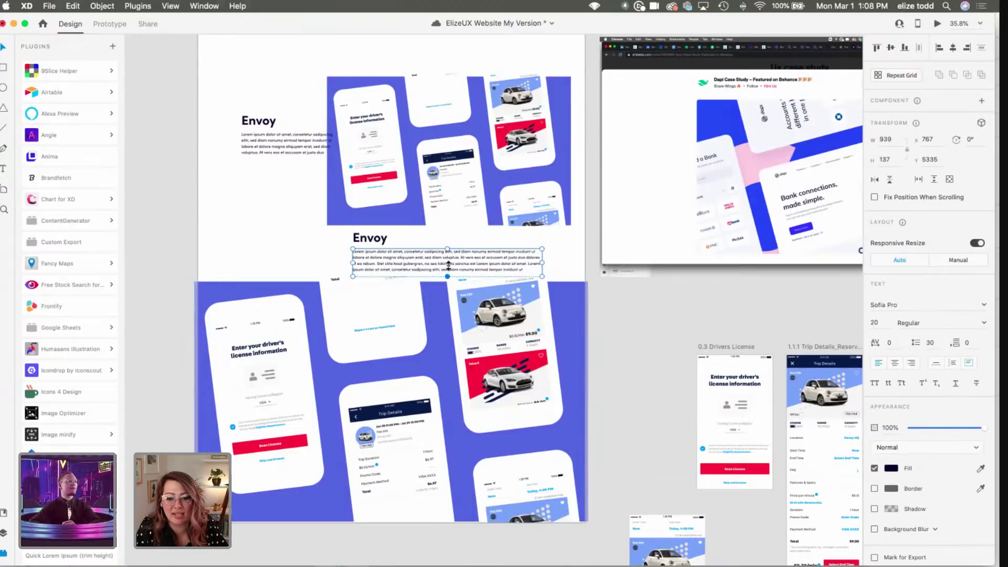
mouse_move(448, 265)
left_mouse_down()
mouse_move(426, 264)
mouse_move(445, 272)
left_mouse_up()
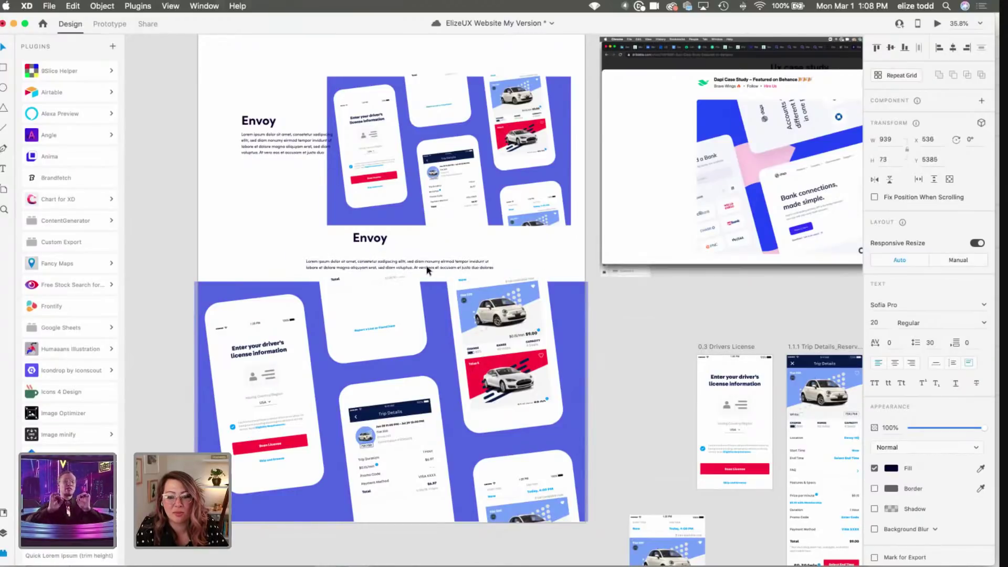
left_click(382, 238)
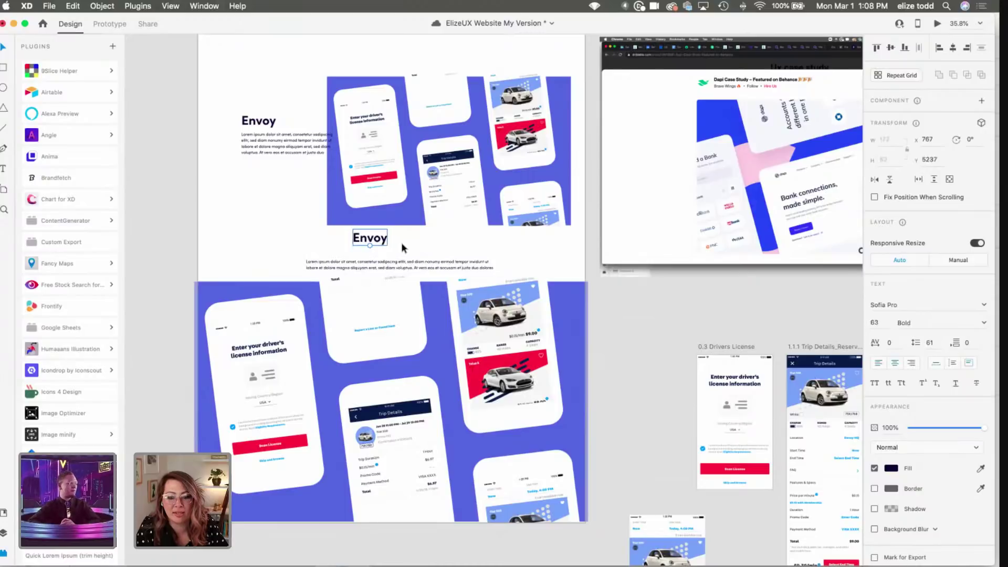
Step: Move the copied Envoy heading to X 874, Y 5291, just above its wide paragraph
left_click_drag(377, 240, 394, 258)
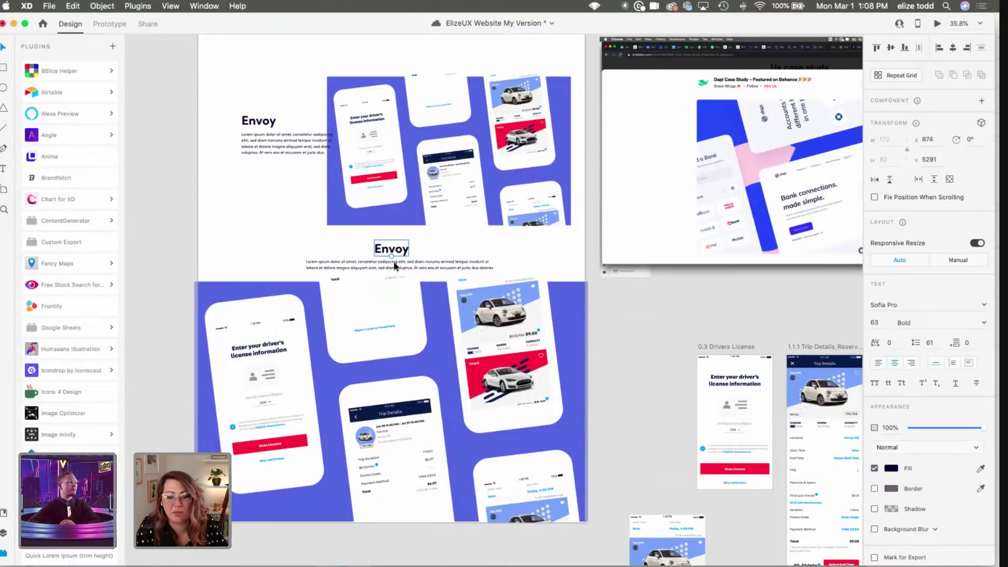
left_click(394, 265)
Step: Extend the My Projects artboard downward to a height of 8356
scroll(395, 265, "down", 3)
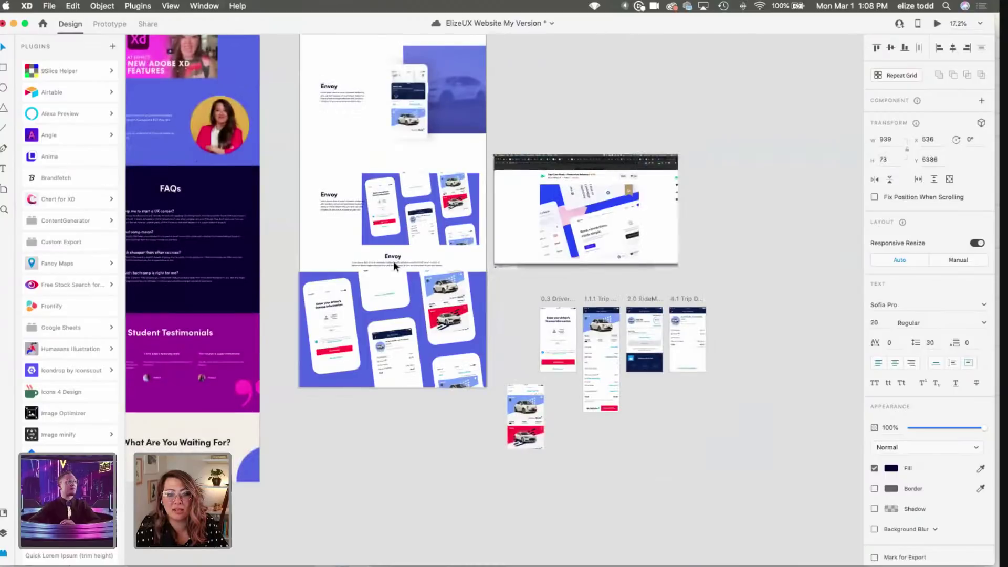
scroll(394, 265, "up", 5)
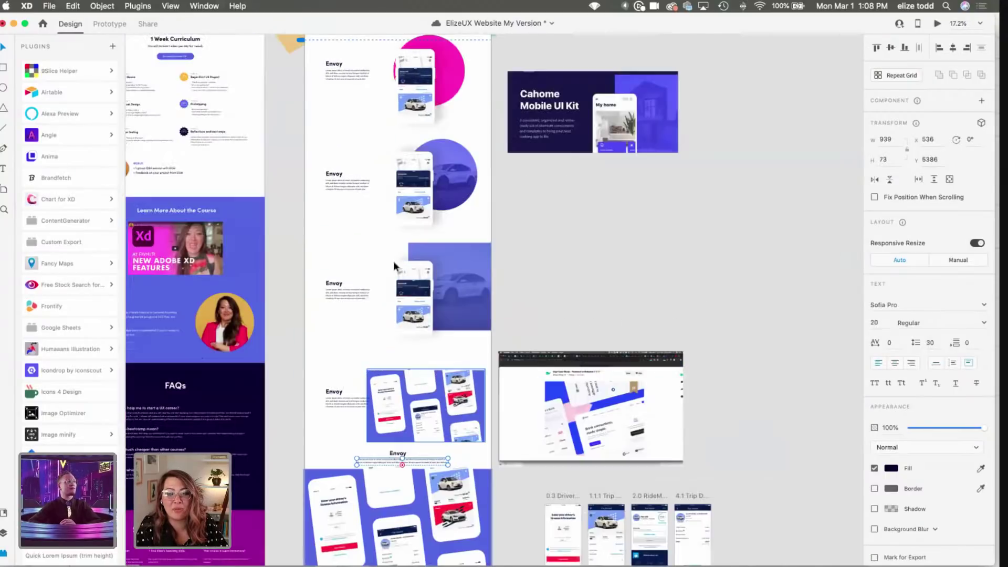
scroll(362, 155, "up", 3)
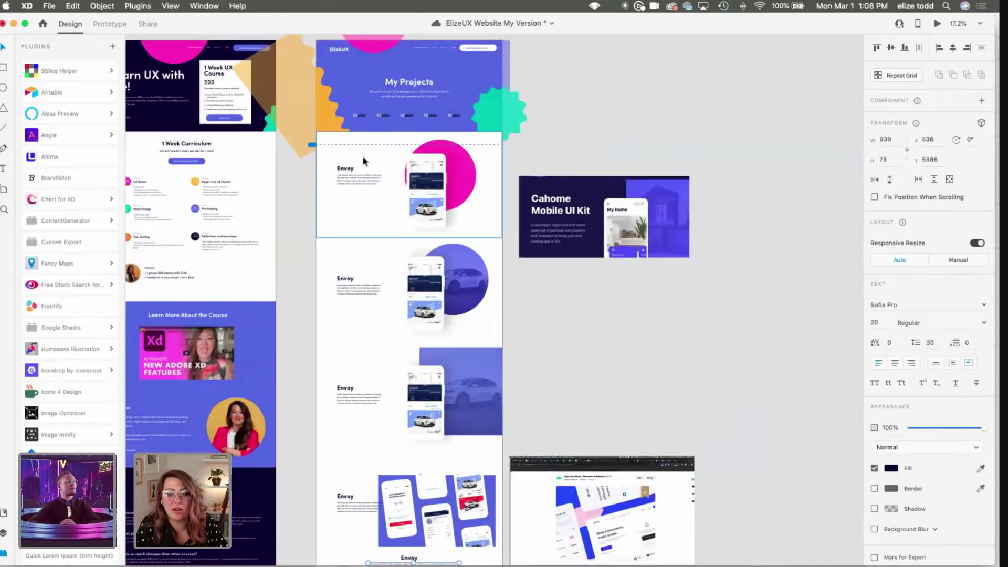
scroll(362, 156, "down", 5)
scroll(340, 47, "down", 3)
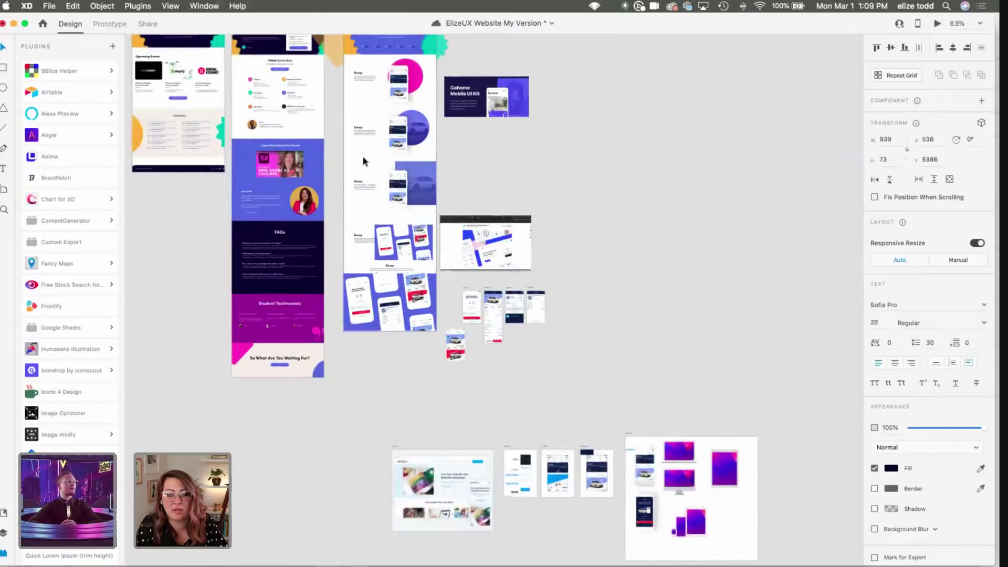
scroll(340, 47, "up", 2)
scroll(315, 52, "up", 1)
left_click(352, 68)
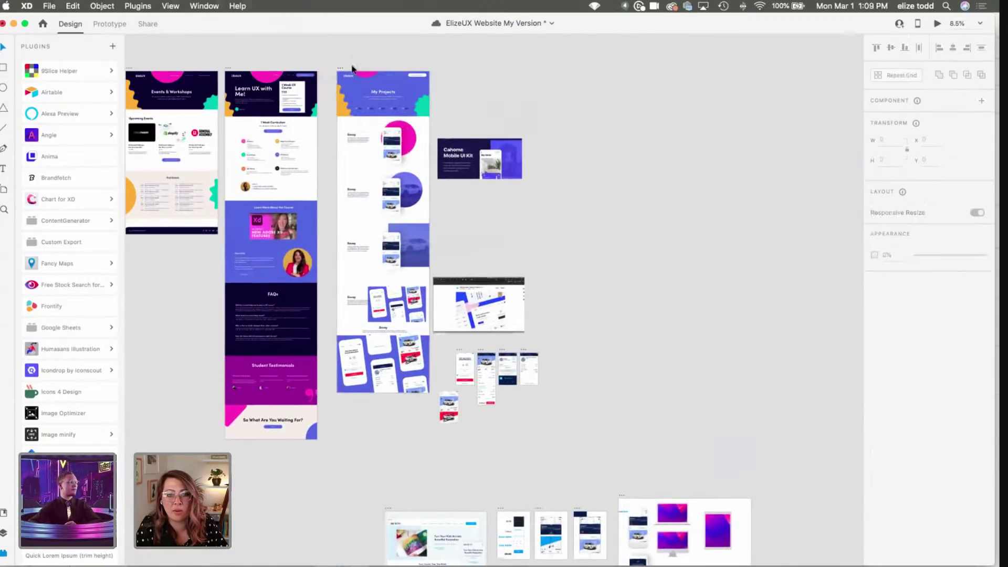
left_click(341, 68)
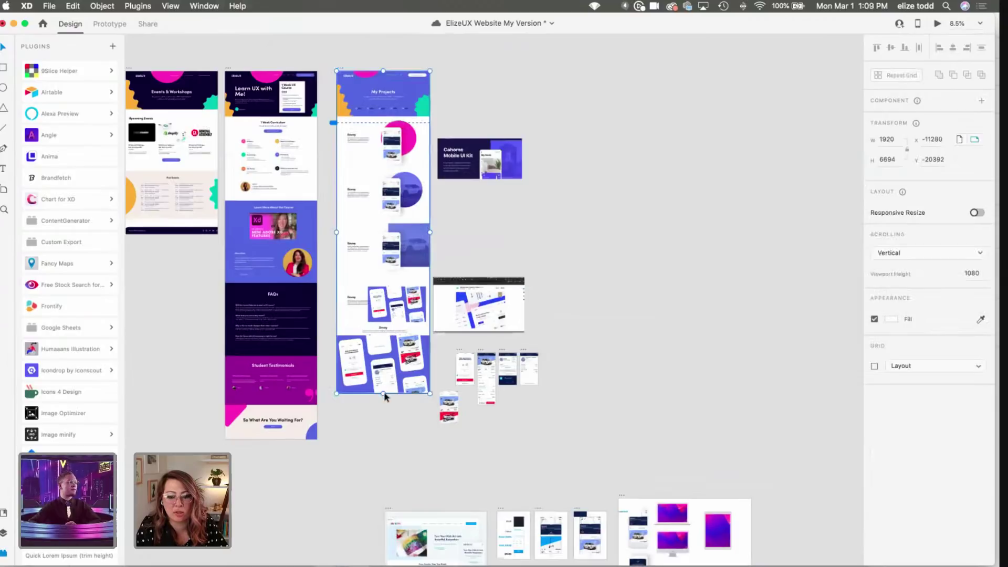
left_click_drag(383, 454, 381, 495)
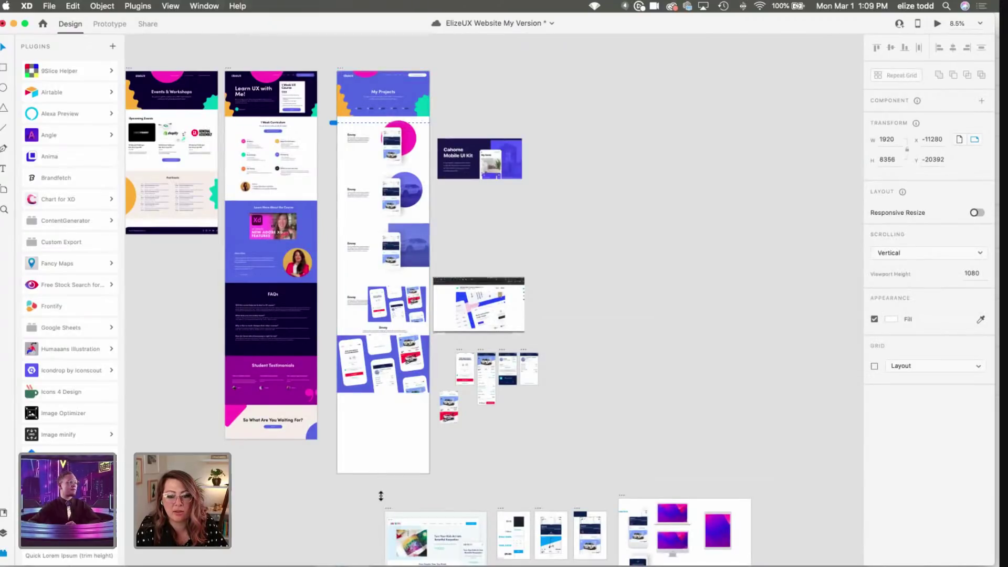
left_click(431, 336)
Step: Move the centred Envoy heading, its paragraph and the full-width artwork down together to Y 5487
scroll(430, 334, "up", 3)
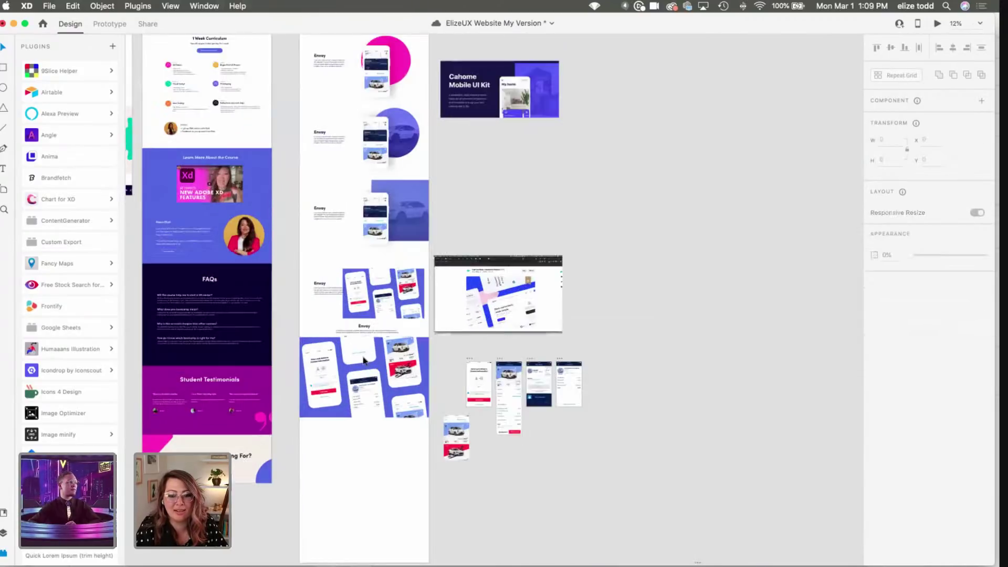
scroll(364, 360, "up", 3)
left_click(384, 225)
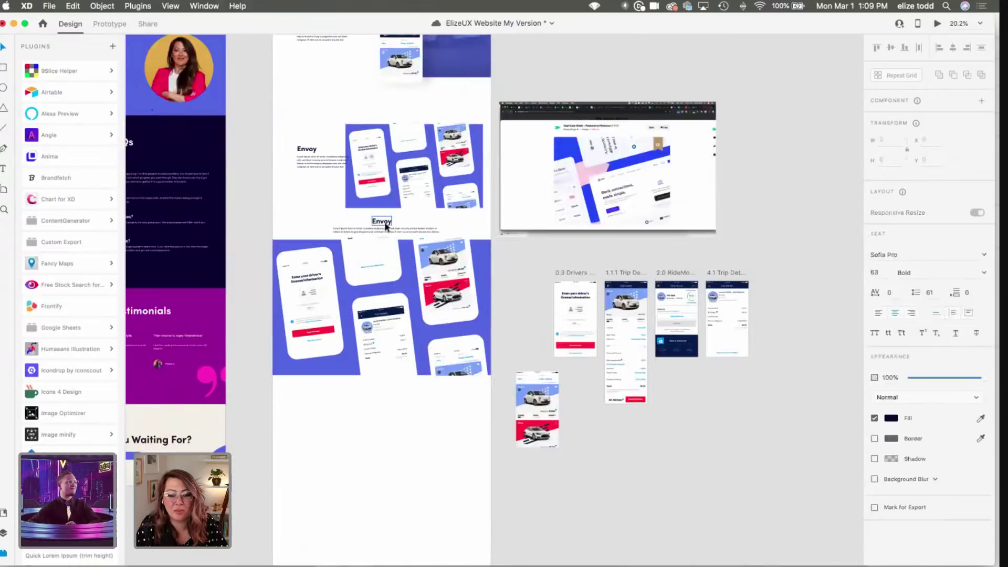
left_click(385, 230, "shift")
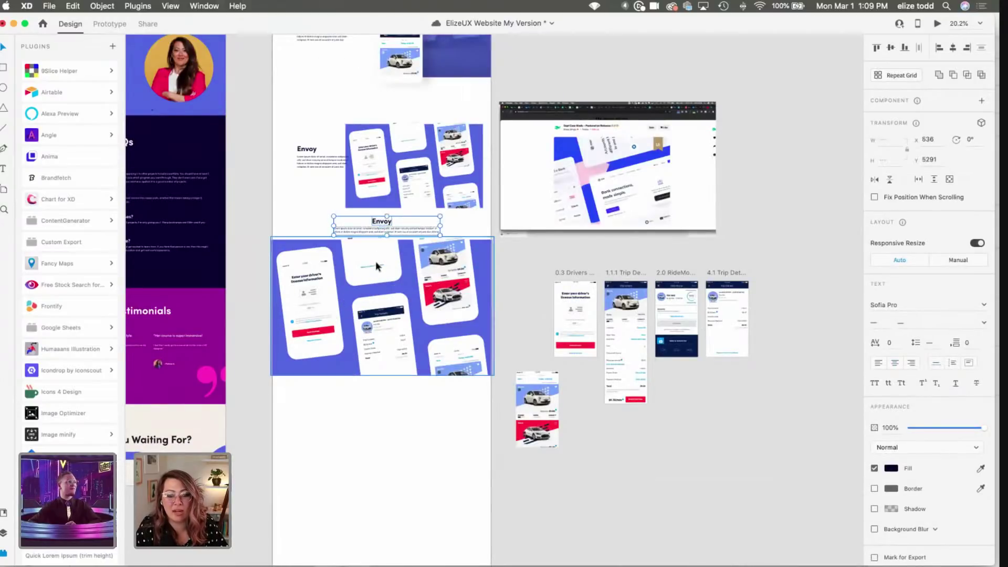
left_click(376, 307, "shift")
left_click_drag(378, 290, 378, 282)
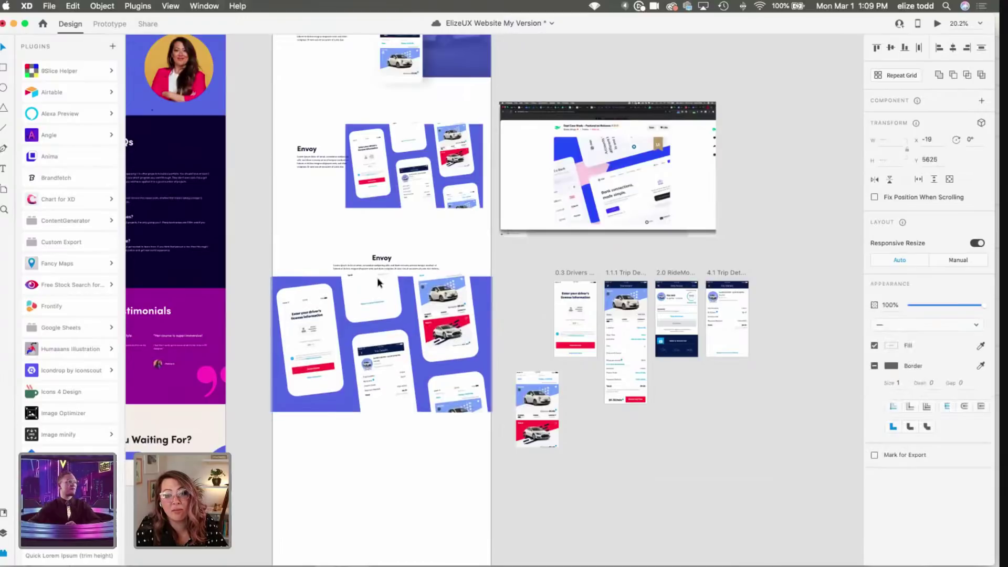
key("shift+Up")
key("shift+Up")
key("shift+Up")
key("shift+Up")
key("shift+Up")
key("shift+Up")
key("shift+Up")
key("shift+Up")
key("shift+Up")
key("shift+Up")
key("shift+Up")
key("shift+Up")
key("shift+Up")
key("shift+Up")
key("shift+Up")
key("shift+Up")
key("shift+Up")
key("shift+Up")
key("shift+Up")
key("shift+Up")
key("shift+Down")
key("shift+Down")
key("shift+Down")
key("shift+Down")
key("shift+Down")
key("shift+Down")
key("shift+Down")
key("shift+Down")
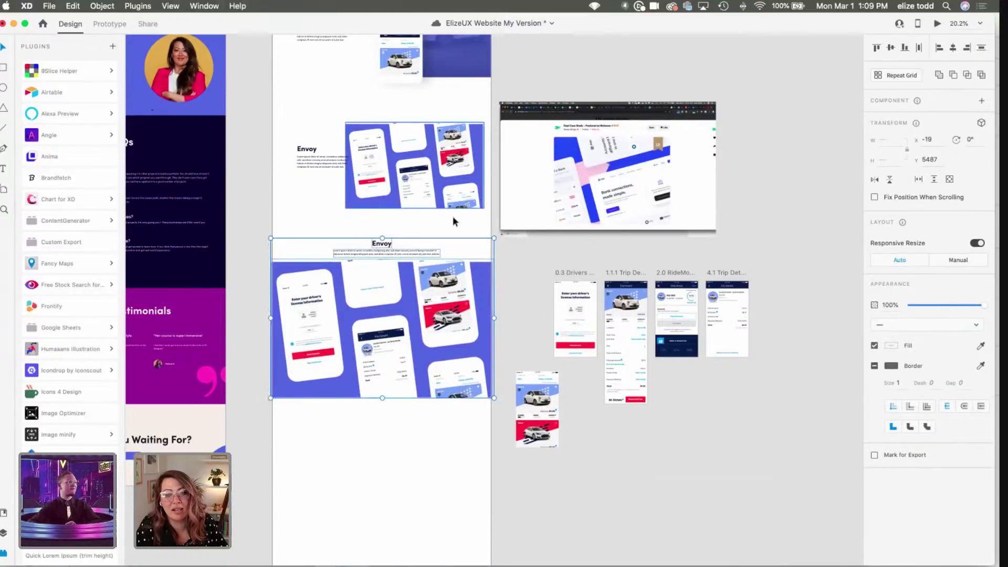
left_click(345, 438)
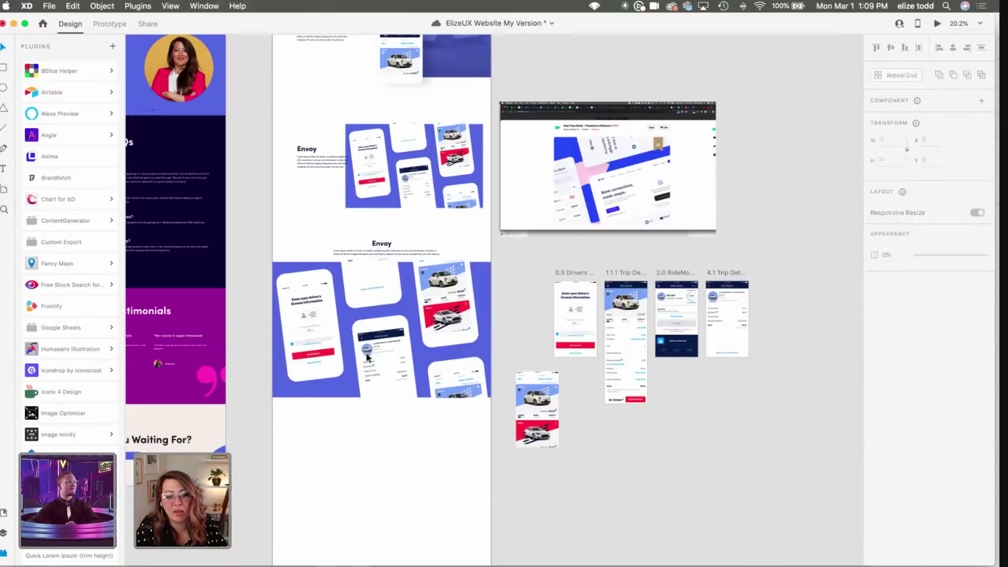
Step: Shorten the full-width artwork's mask from below to about 989 high and move the artwork to X 0, Y 5755
left_click(389, 376)
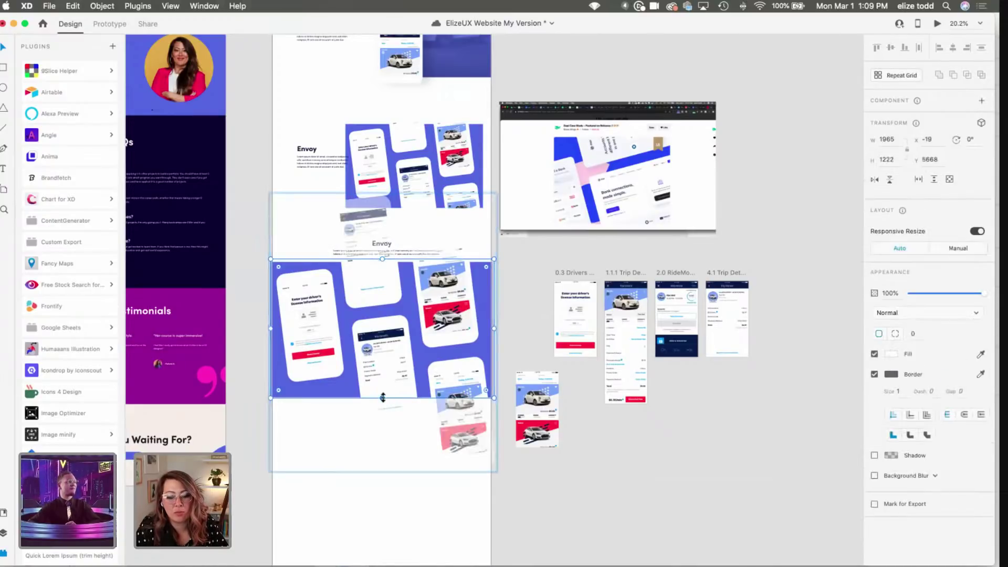
left_click_drag(382, 373, 382, 371)
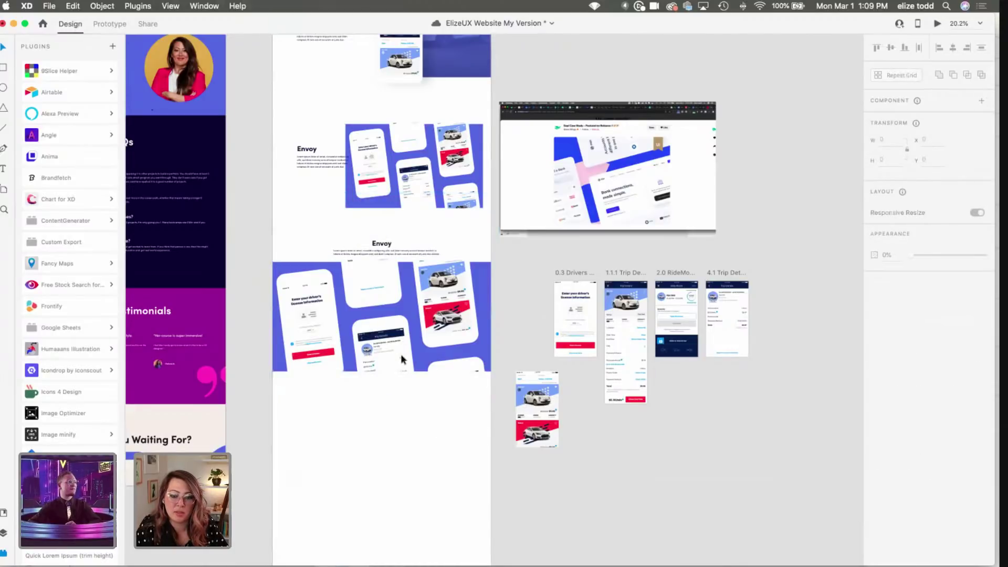
mouse_move(404, 337)
left_mouse_down()
mouse_move(404, 362)
mouse_move(405, 346)
left_mouse_up()
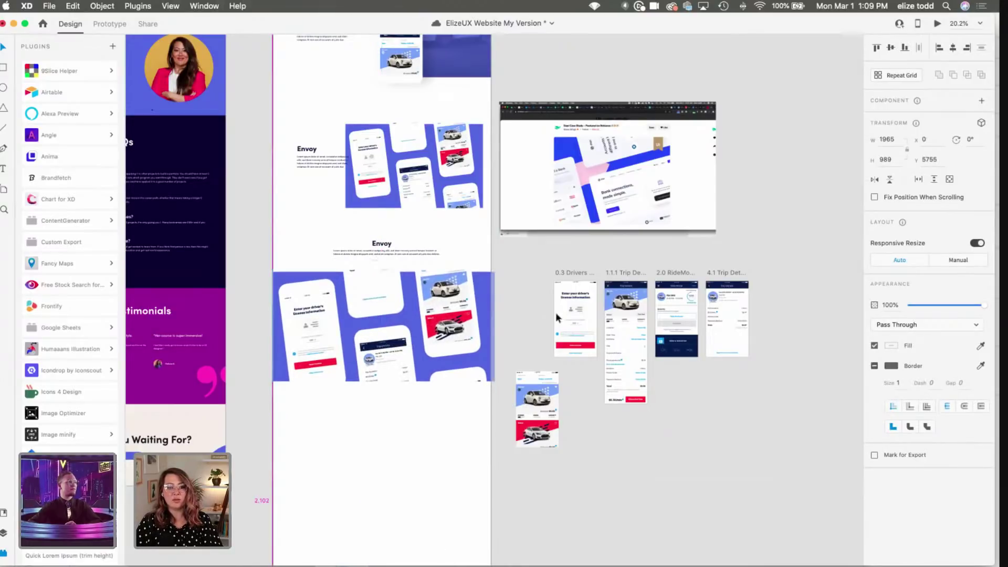
left_click(514, 304)
Step: Align the smaller masked artwork with the page's right edge and shift its Envoy heading and paragraph left to widen the gap
left_click(387, 181)
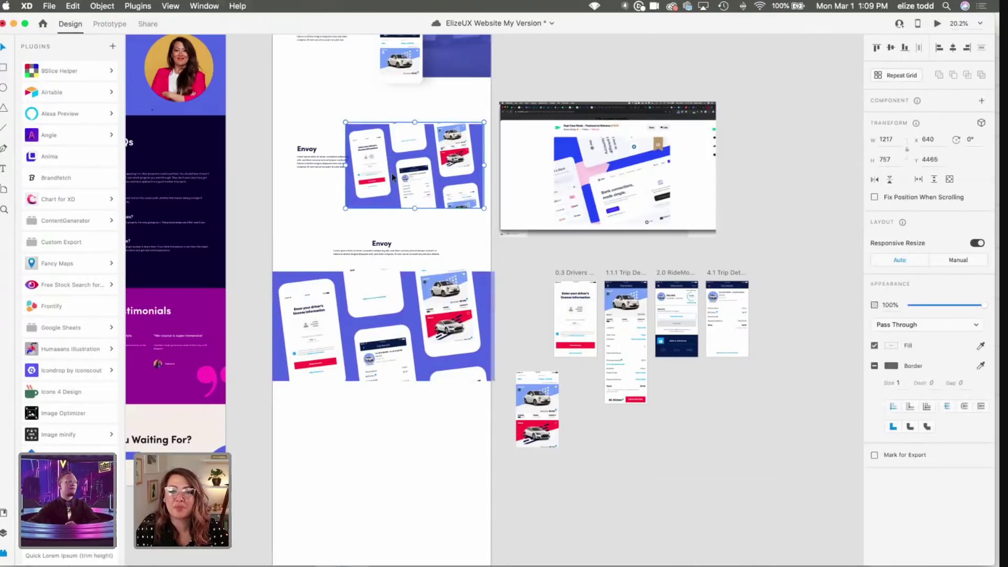
left_click_drag(374, 187, 376, 189)
left_click(325, 160)
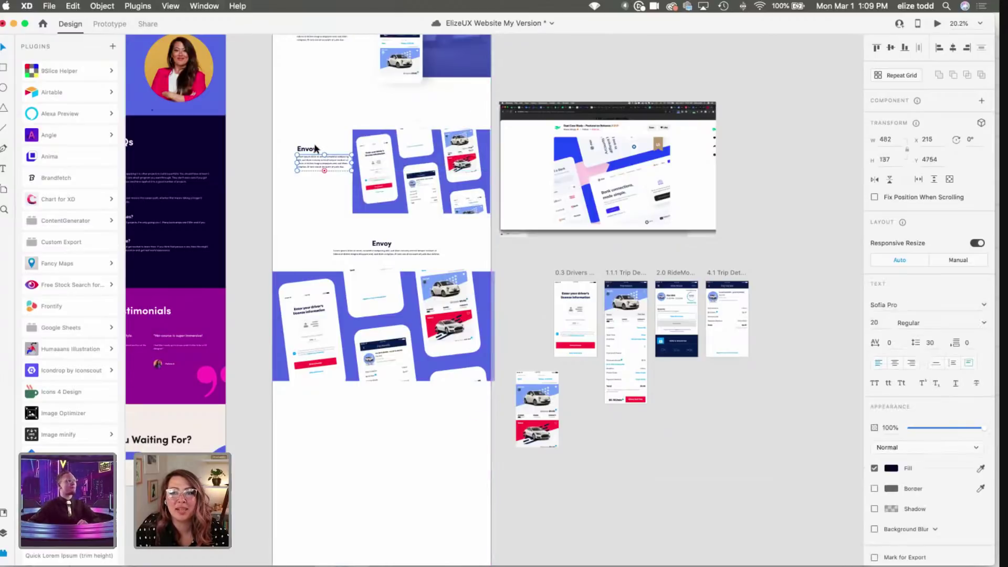
scroll(315, 148, "up", 5)
left_click(308, 153, "shift")
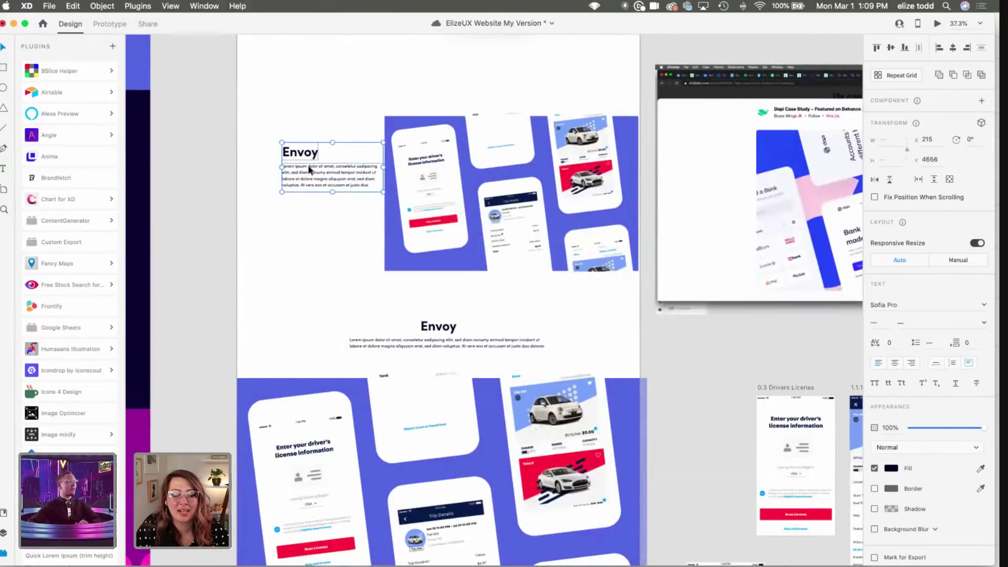
left_click_drag(308, 171, 290, 171)
left_click(319, 126)
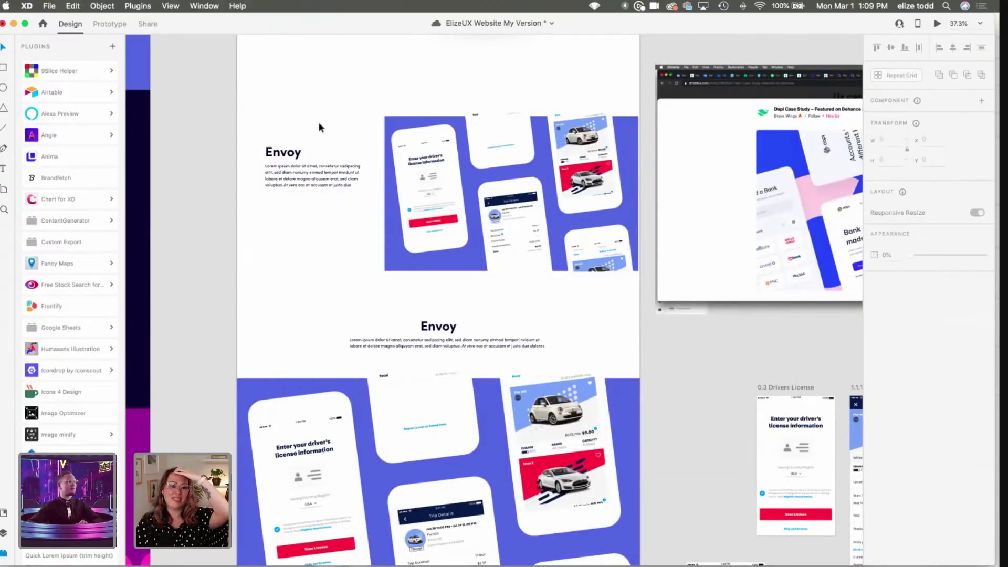
Step: Review the first Envoy section with the phone mockup over the pink circle
scroll(319, 126, "up", 10)
scroll(319, 126, "up", 7)
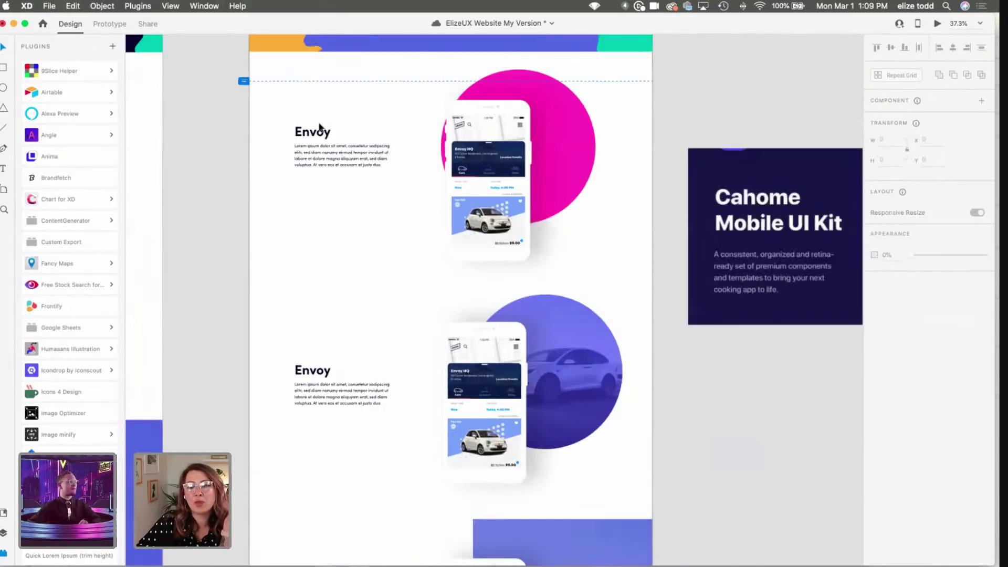
scroll(319, 126, "up", 5)
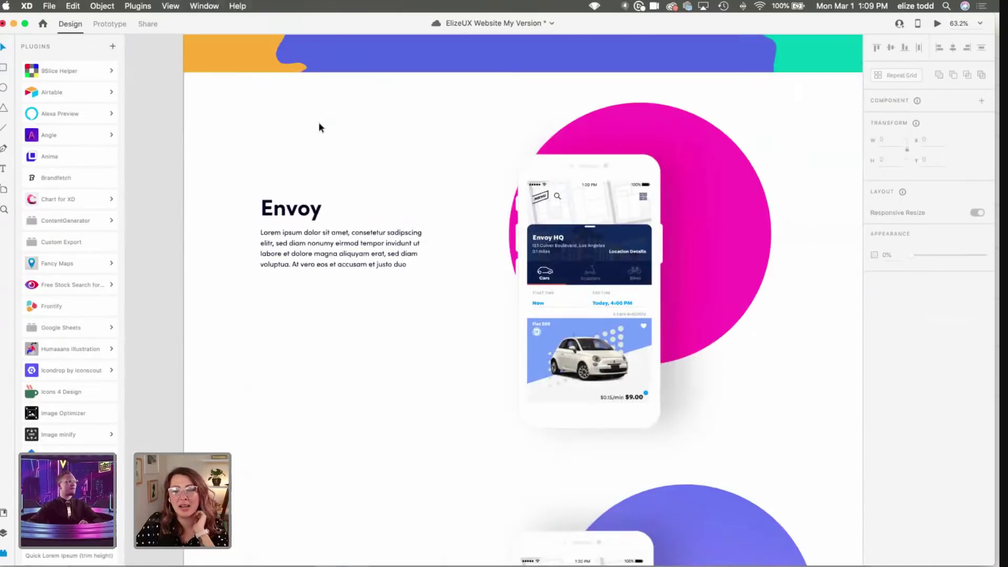
scroll(433, 176, "down", 2)
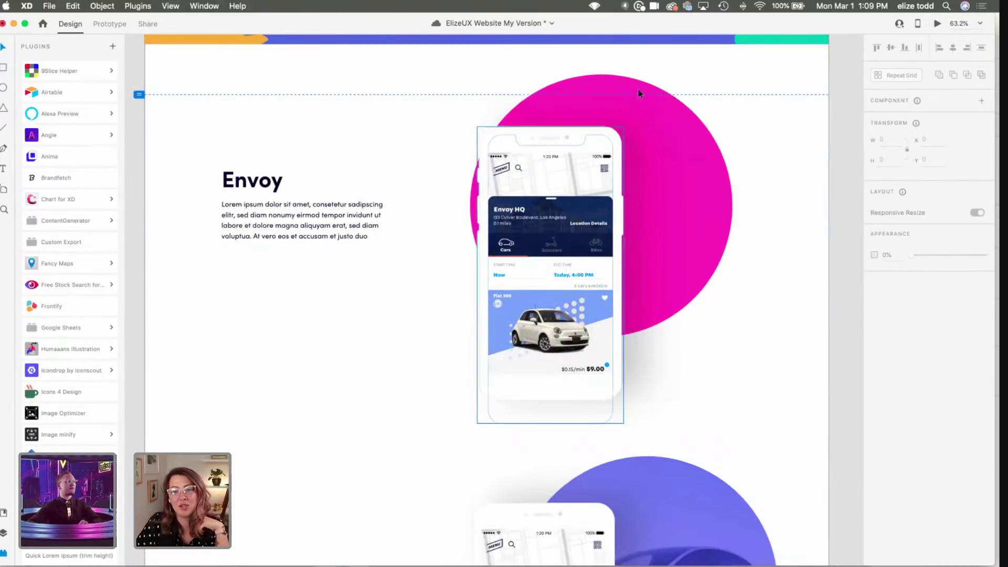
scroll(791, 310, "down", 1)
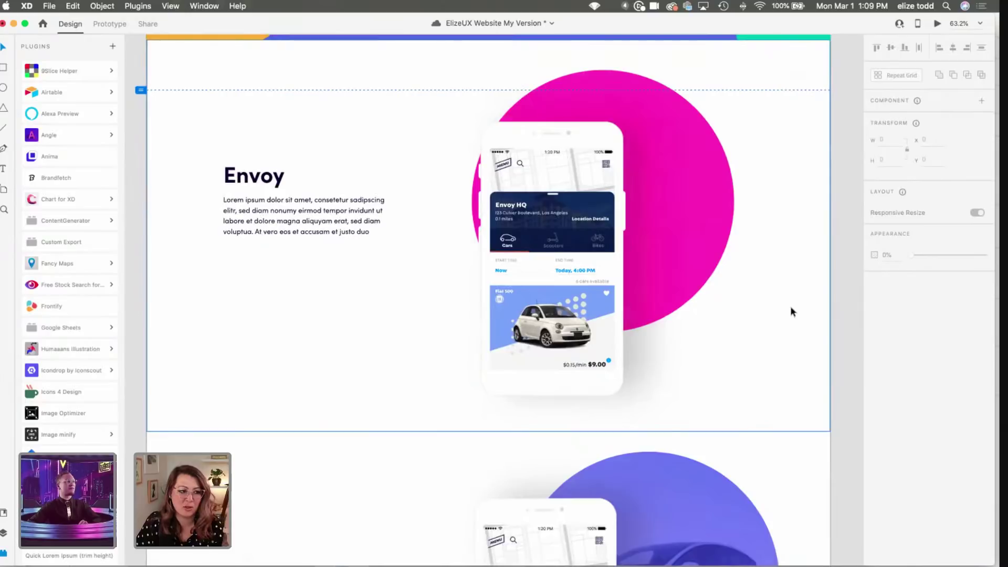
scroll(792, 311, "down", 1)
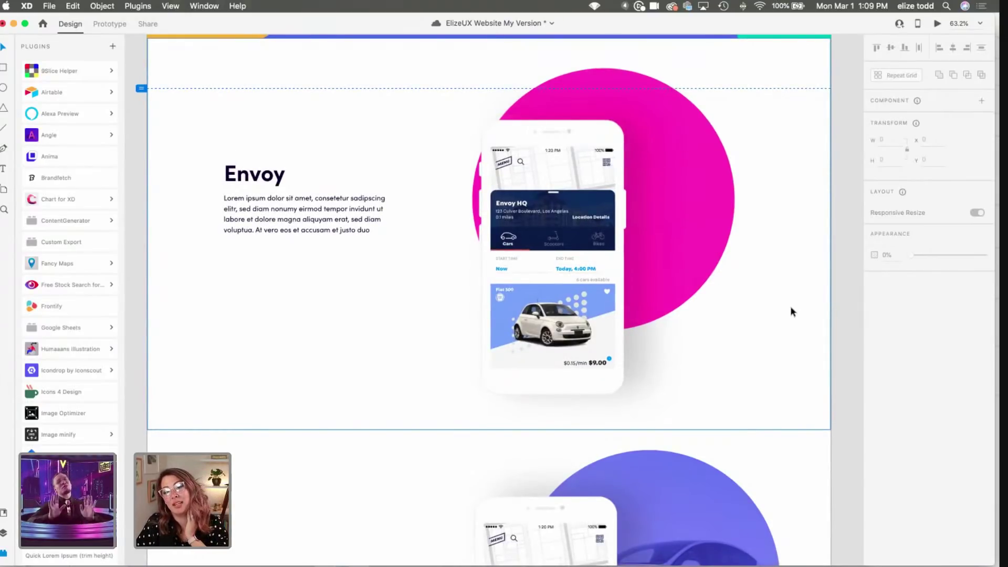
scroll(790, 311, "down", 1)
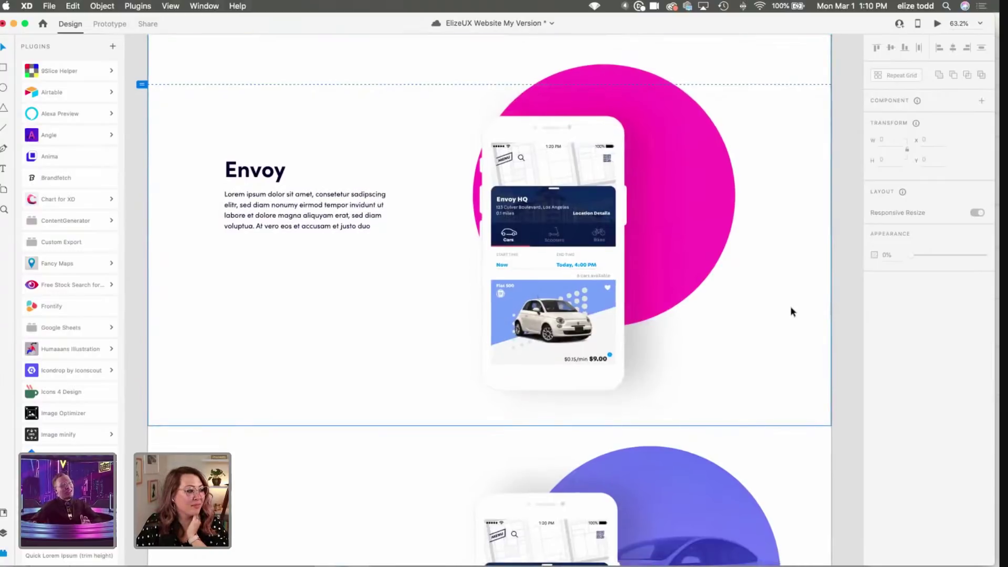
Step: Save the website document
key("super+s")
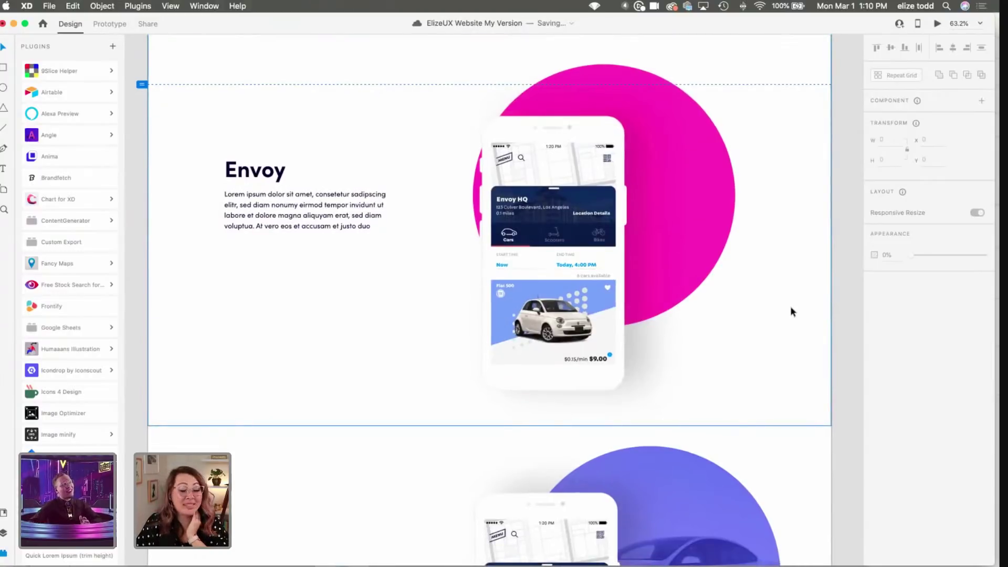
left_click(591, 276)
left_click(448, 349)
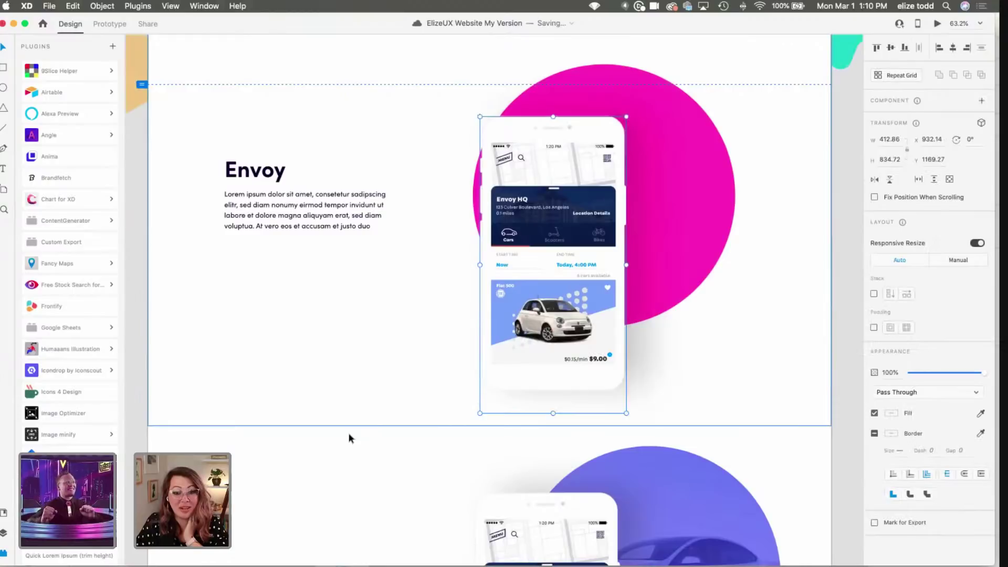
left_click(139, 323)
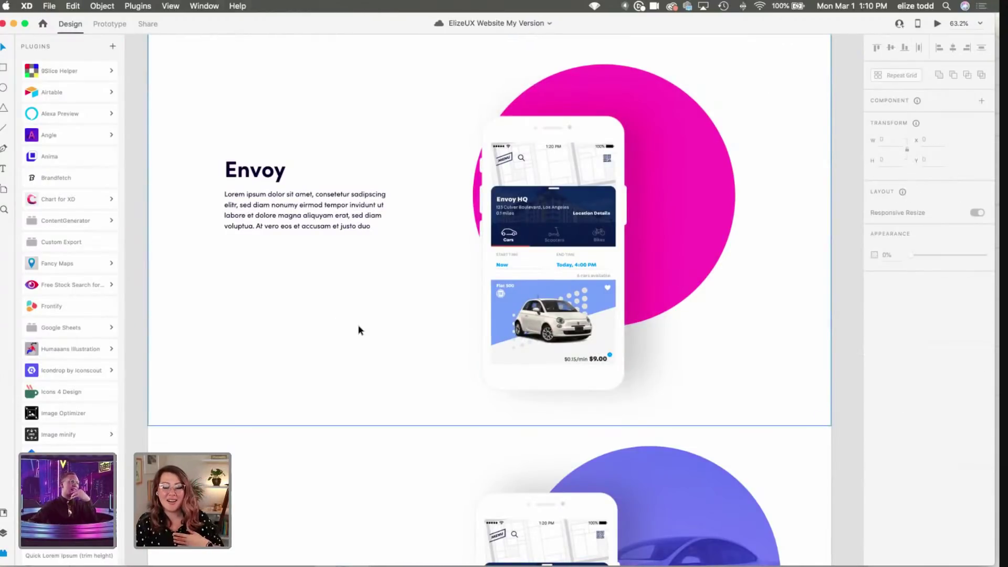
Step: Compare the Envoy sections that set the phone mockup against a circular and a rectangular car photo
scroll(358, 324, "down", 2)
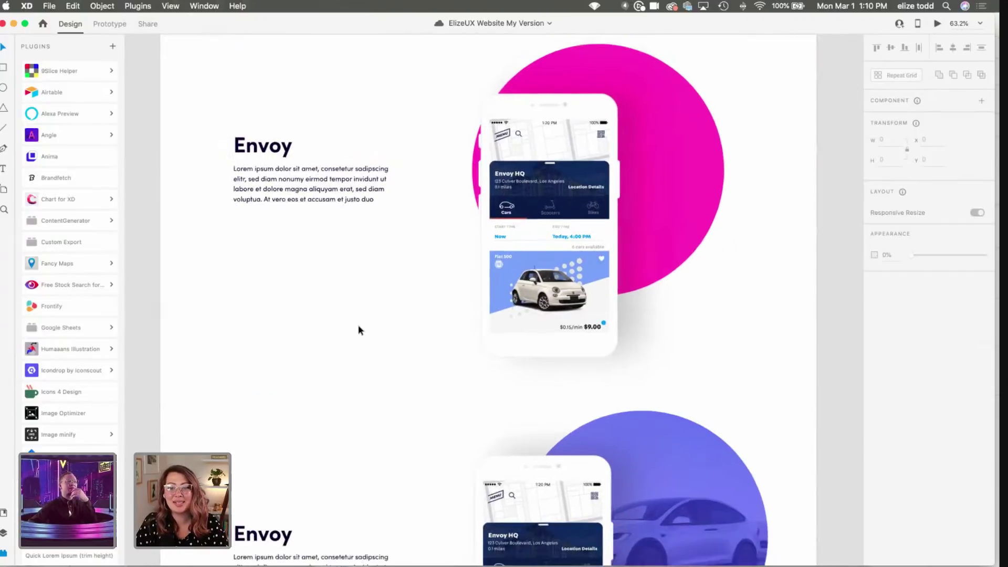
scroll(358, 324, "down", 2)
scroll(358, 325, "down", 3)
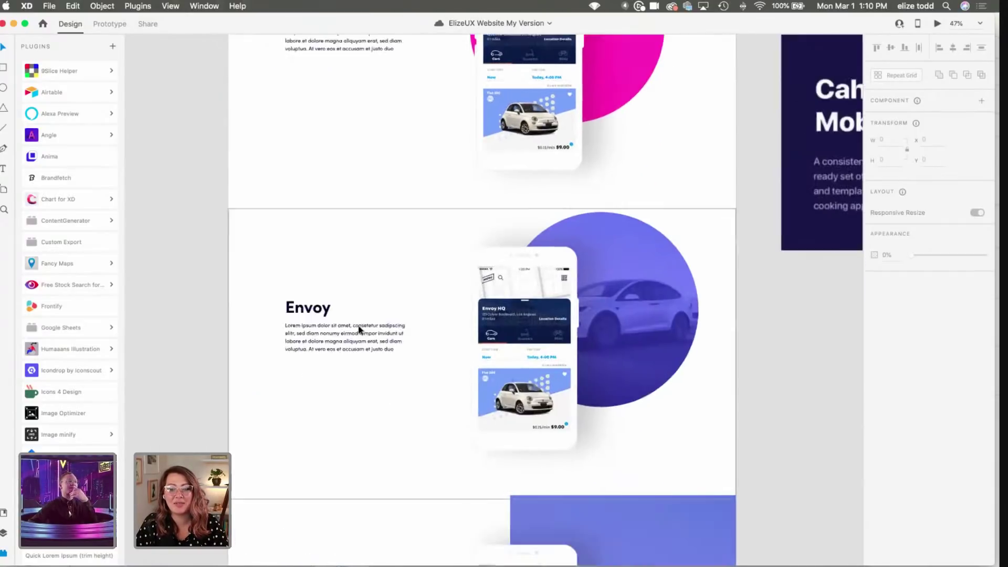
scroll(358, 324, "up", 2)
scroll(360, 329, "up", 2)
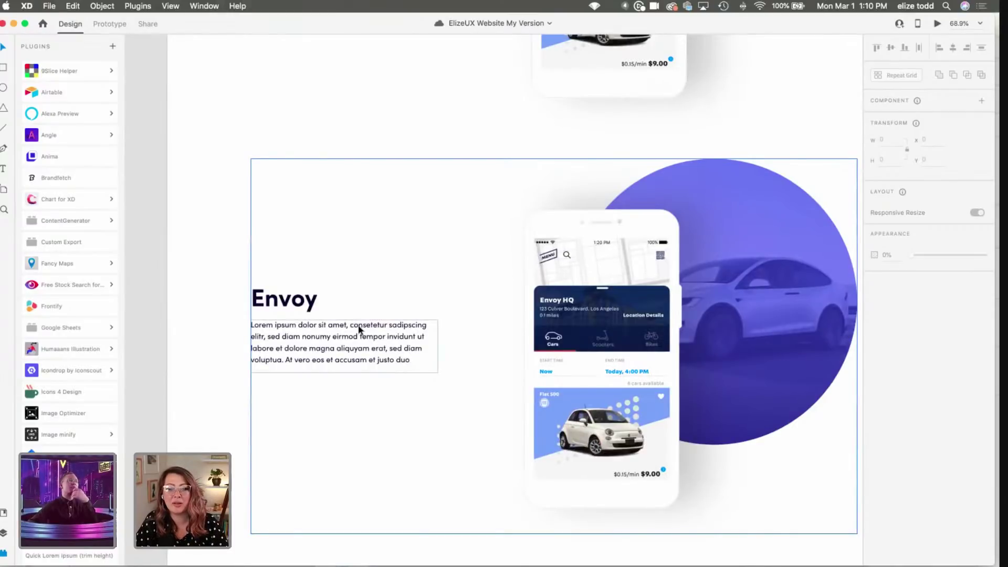
scroll(359, 328, "up", 5)
scroll(358, 329, "down", 5)
scroll(358, 329, "right", 2)
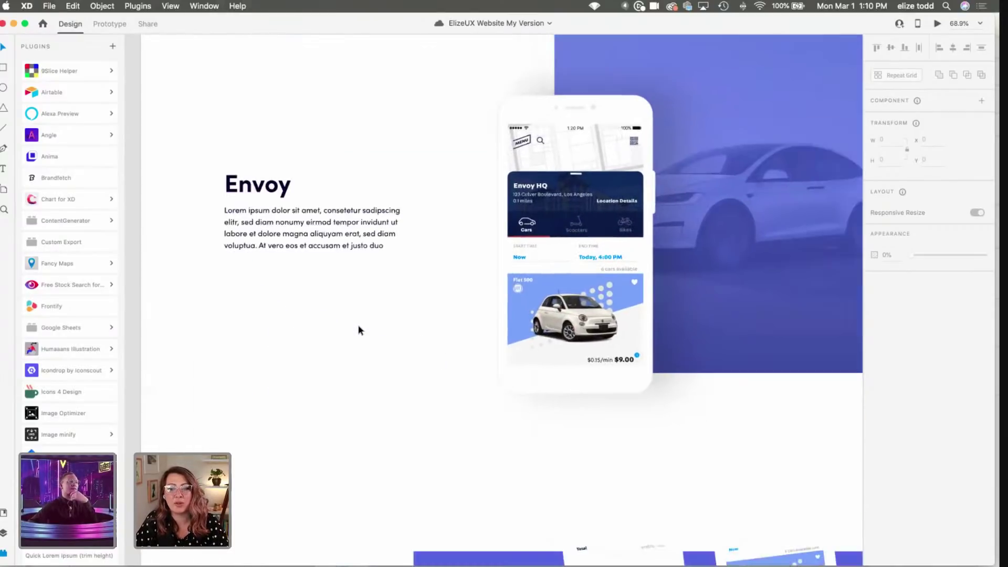
scroll(359, 329, "up", 3)
scroll(359, 329, "right", 2)
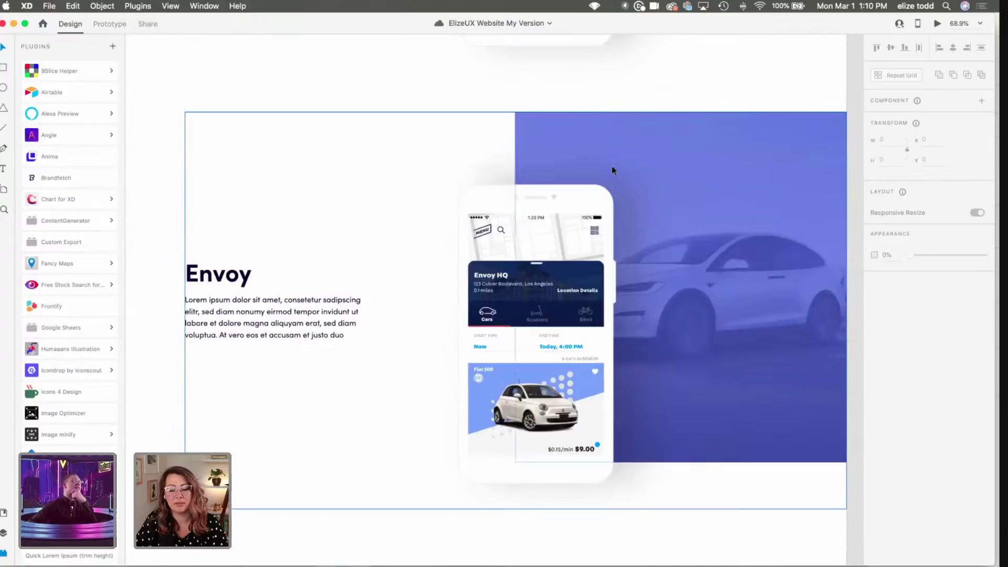
Step: Compare the rectangular car-photo Envoy section with the circular versions above and the phone-collage section below
scroll(612, 166, "down", 5)
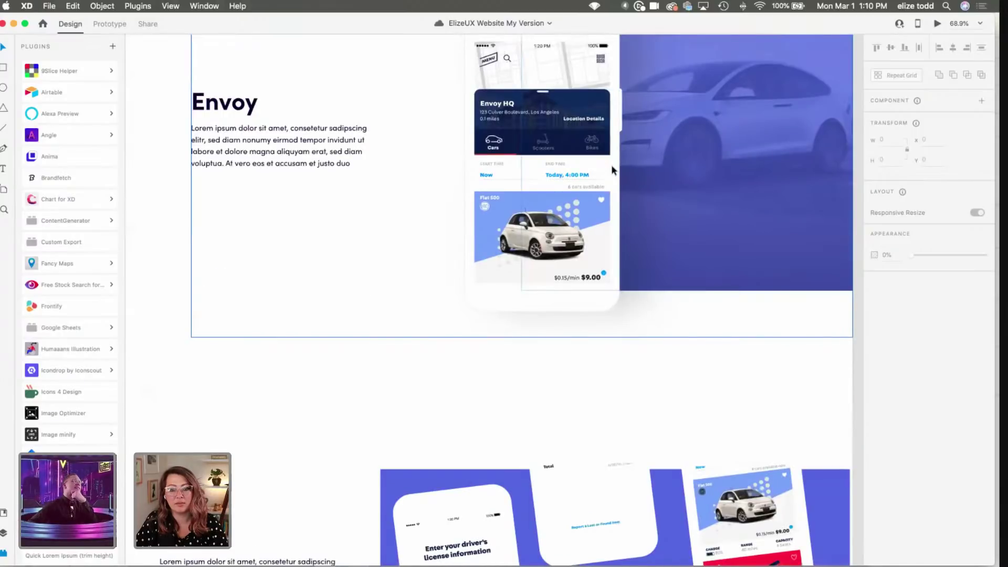
scroll(612, 169, "down", 1)
scroll(612, 169, "up", 3)
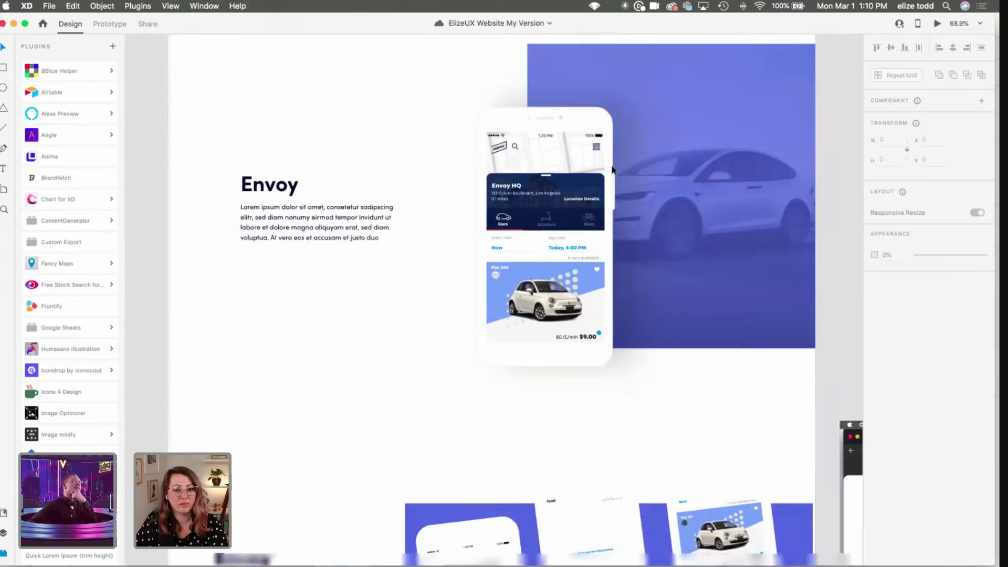
scroll(612, 169, "up", 4)
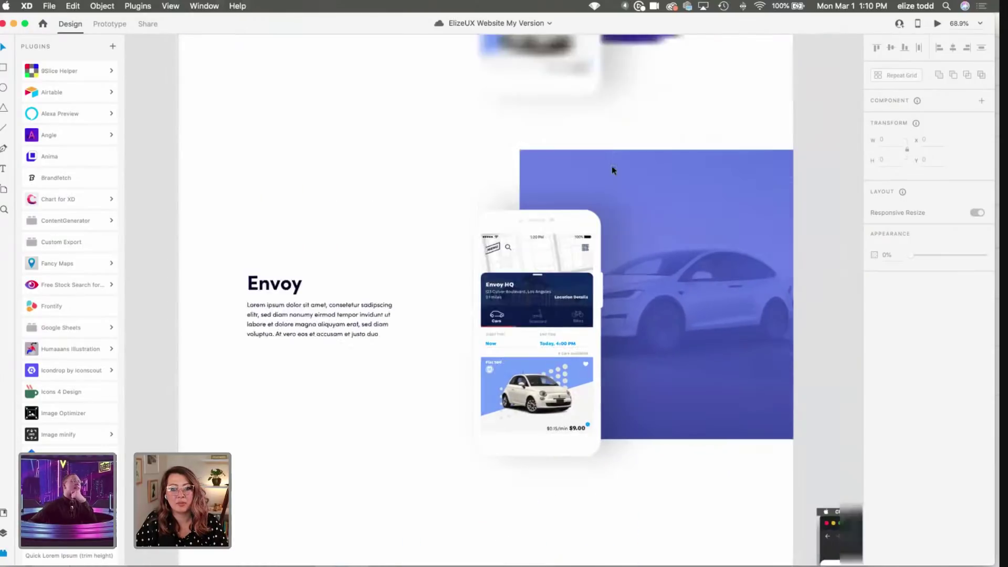
scroll(612, 169, "up", 3)
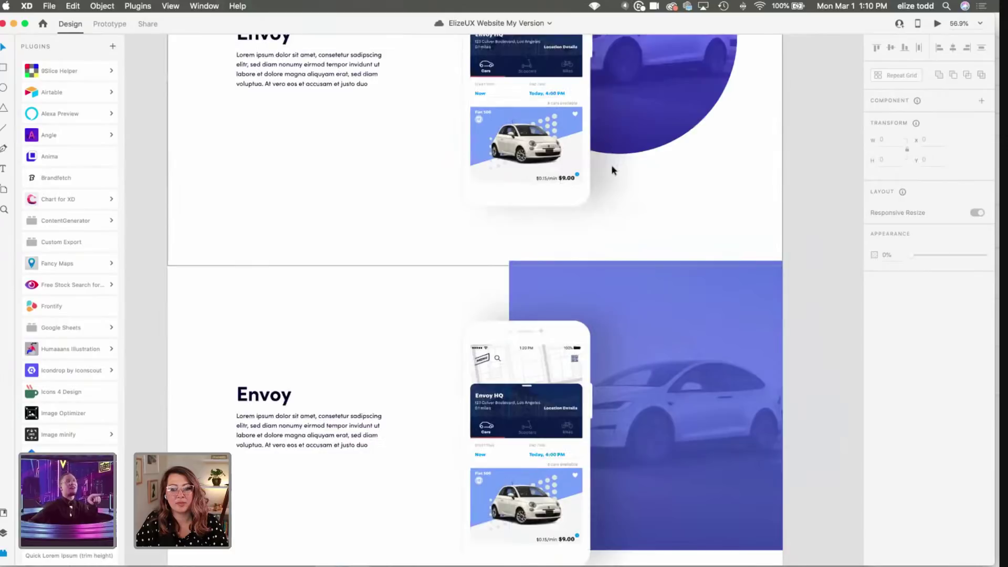
scroll(674, 152, "up", 2)
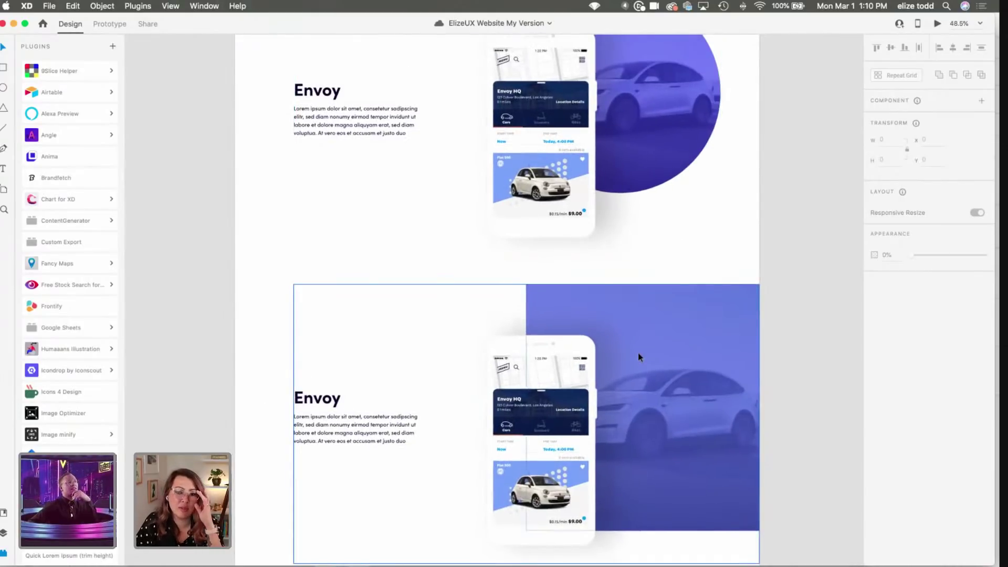
scroll(637, 352, "down", 5)
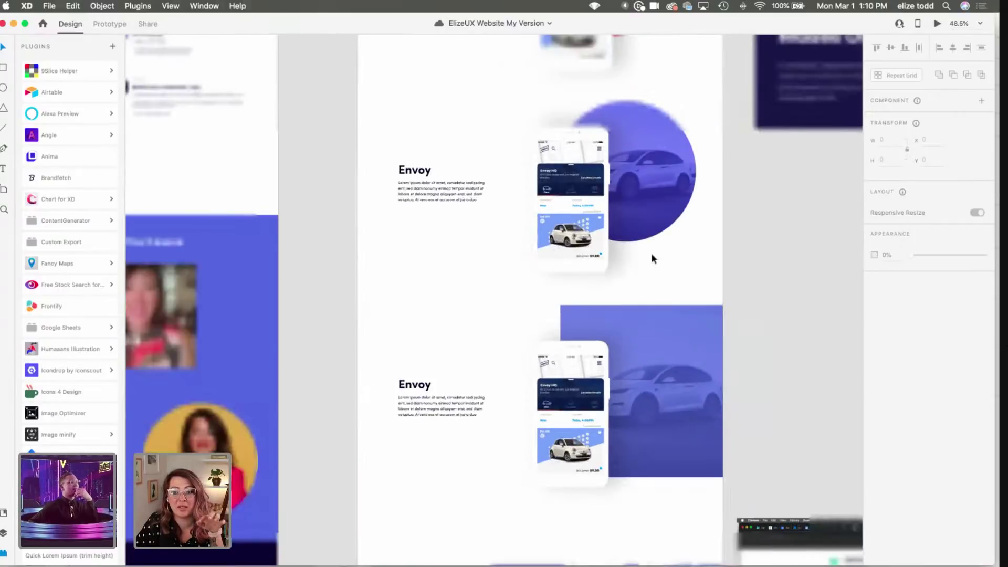
scroll(625, 153, "up", 3)
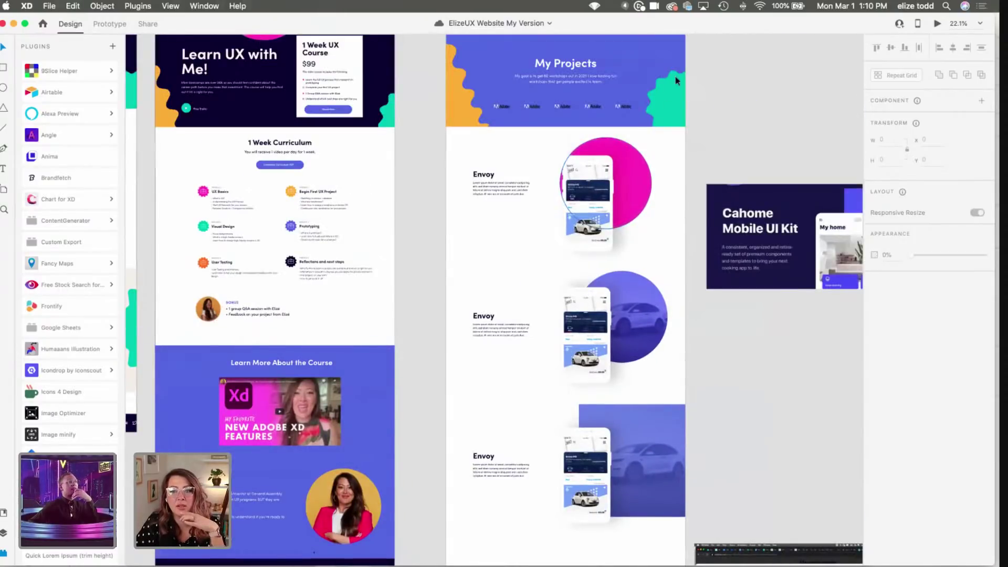
scroll(540, 297, "down", 5)
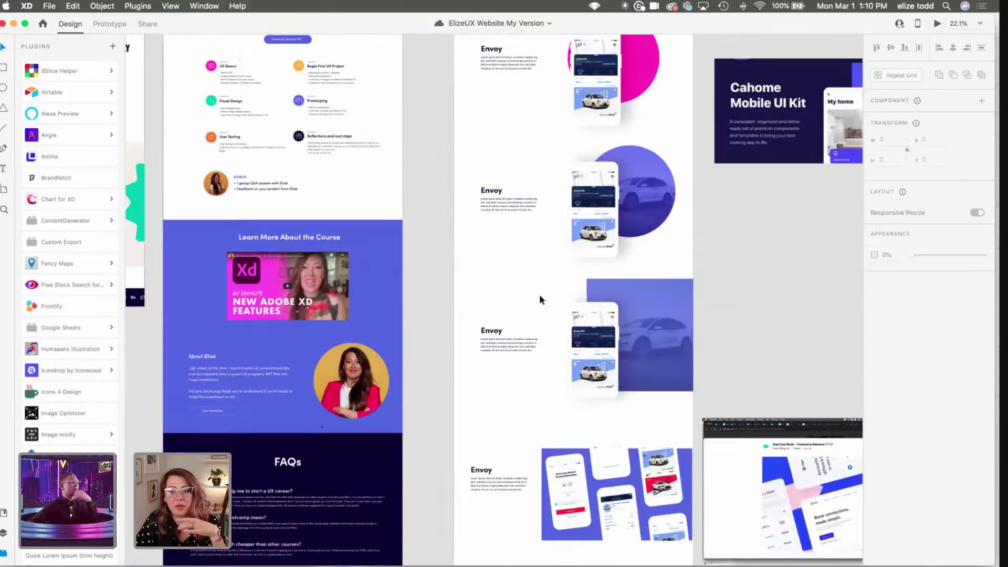
scroll(577, 309, "down", 1)
Step: Recolour the background rectangle inside the smaller masked Envoy phone collage with the dark navy document colour #07013B
scroll(577, 309, "up", 5)
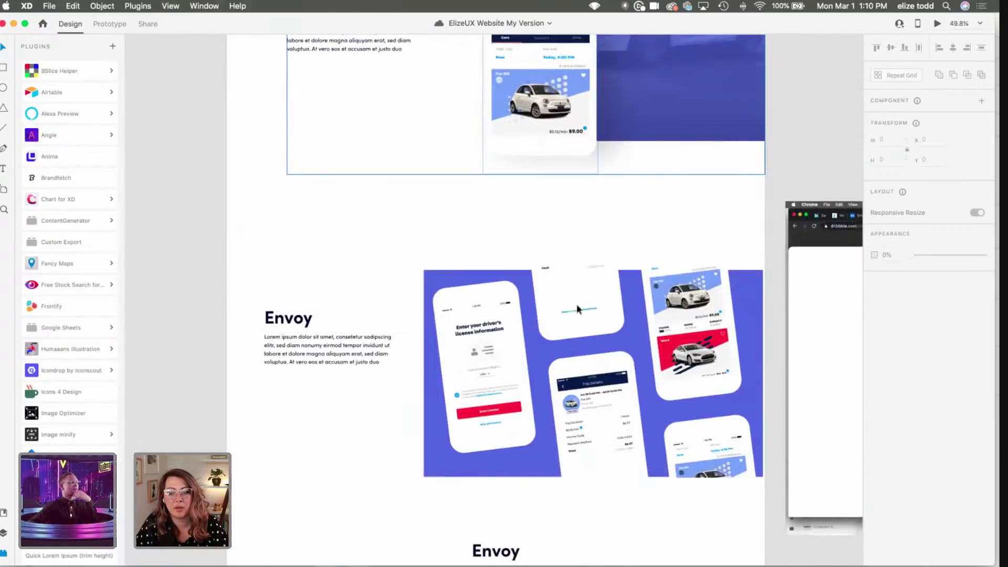
scroll(576, 308, "down", 2)
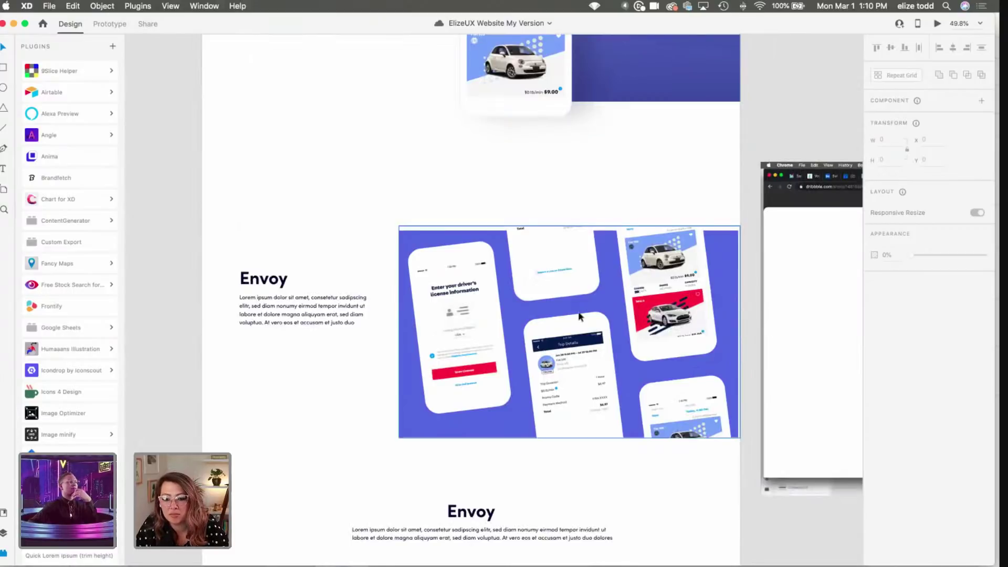
double_click(722, 316)
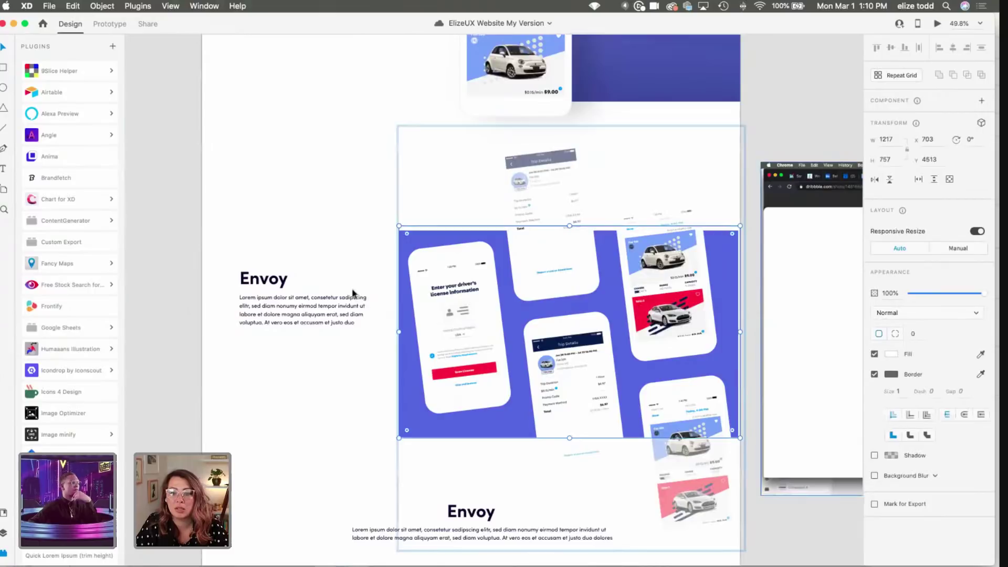
key("Escape")
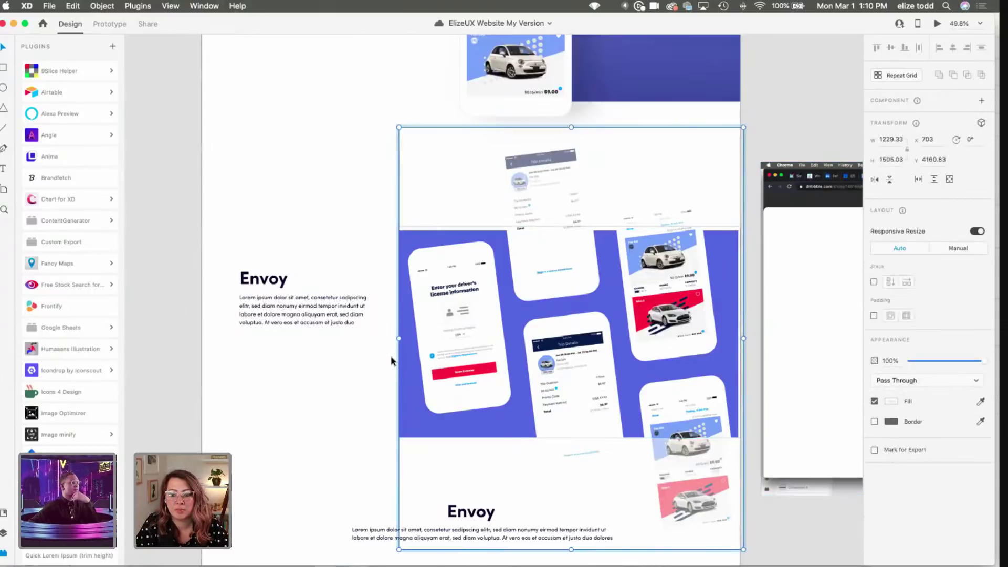
double_click(407, 380)
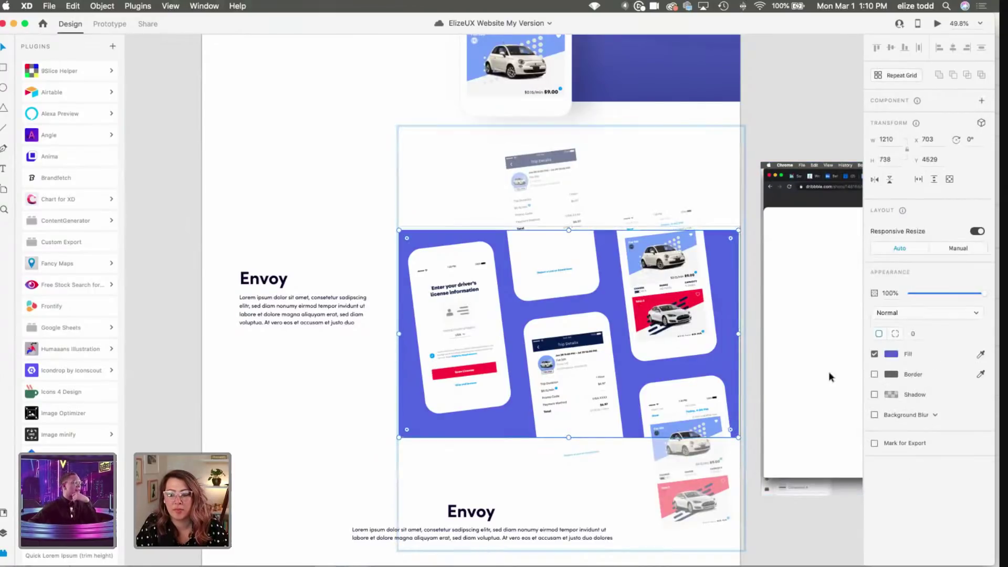
left_click(891, 354)
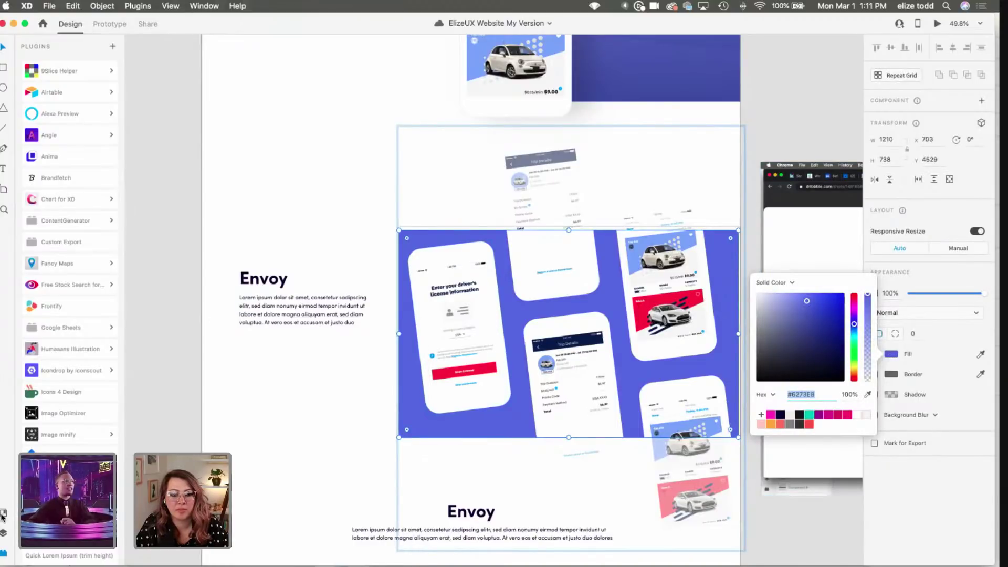
left_click(3, 514)
left_click(50, 310)
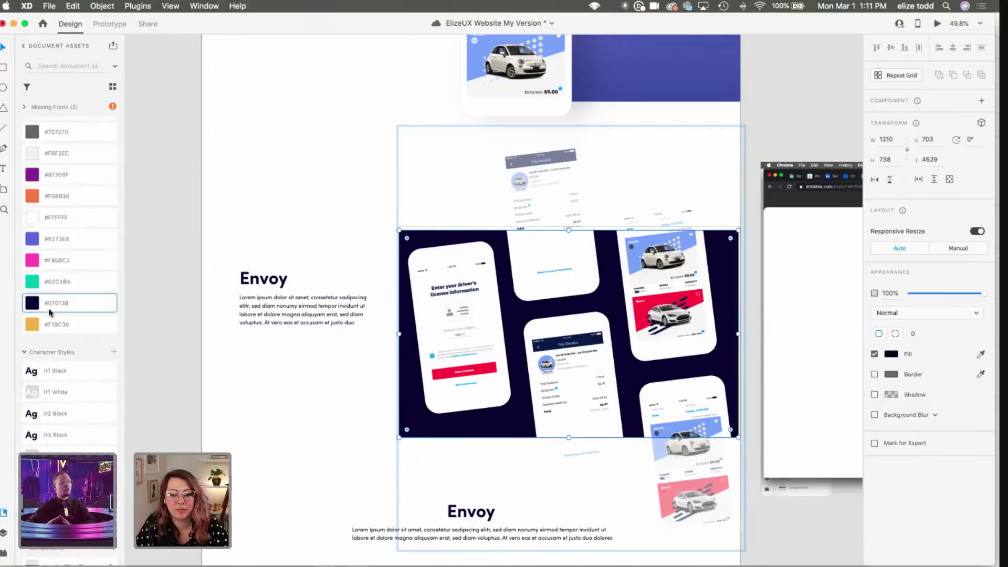
left_click(250, 197)
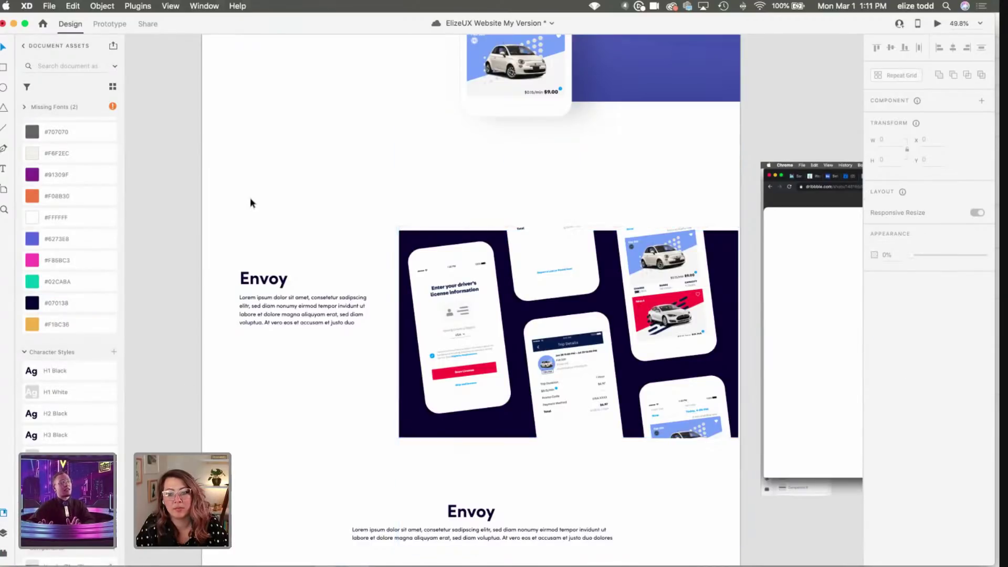
Step: Duplicate the driver's license phone below the original inside the navy collage and shift the phones in that column upward
left_click(446, 314)
double_click(445, 314)
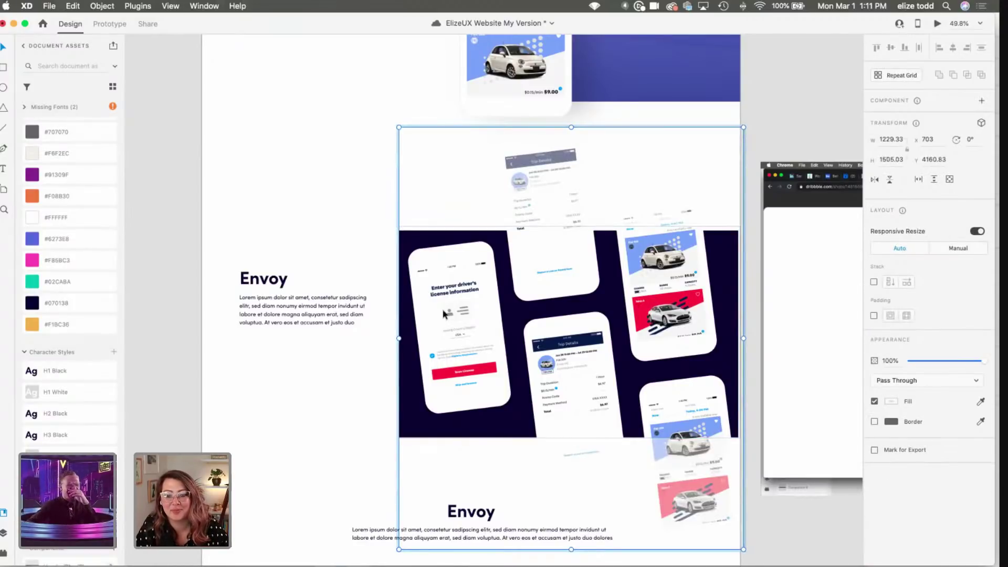
double_click(444, 304)
left_click_drag(443, 304, 481, 463)
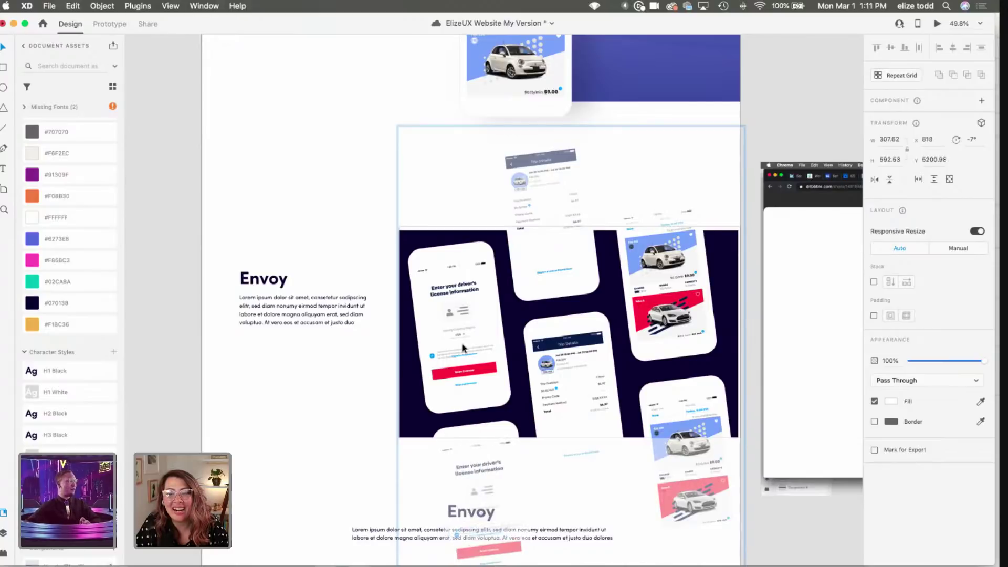
key("ctrl+z")
left_click_drag(462, 319, 459, 289)
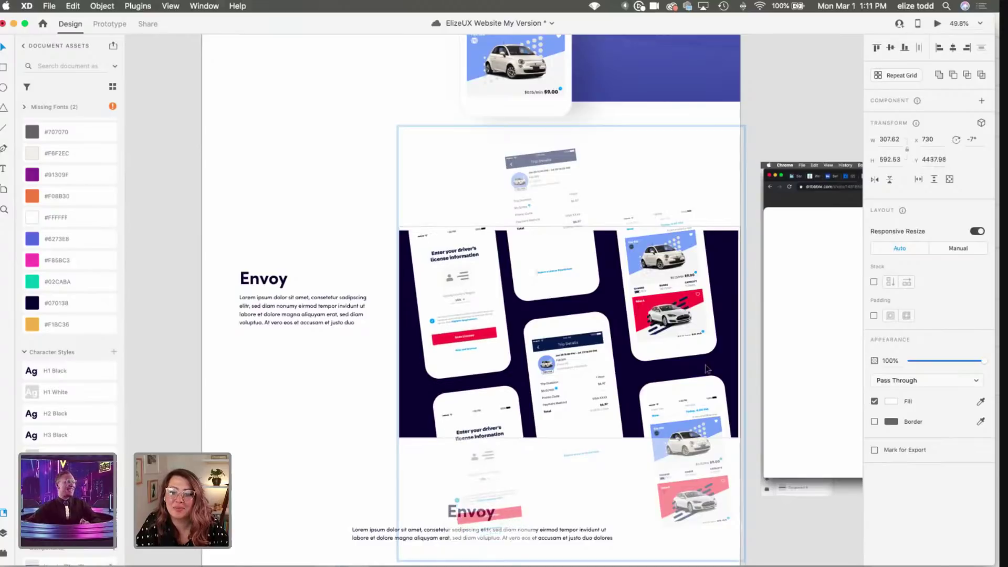
Step: Move both driver's license phones down together so only the top edge of the lower one shows inside the navy collage
right_click(697, 391)
left_click(669, 405)
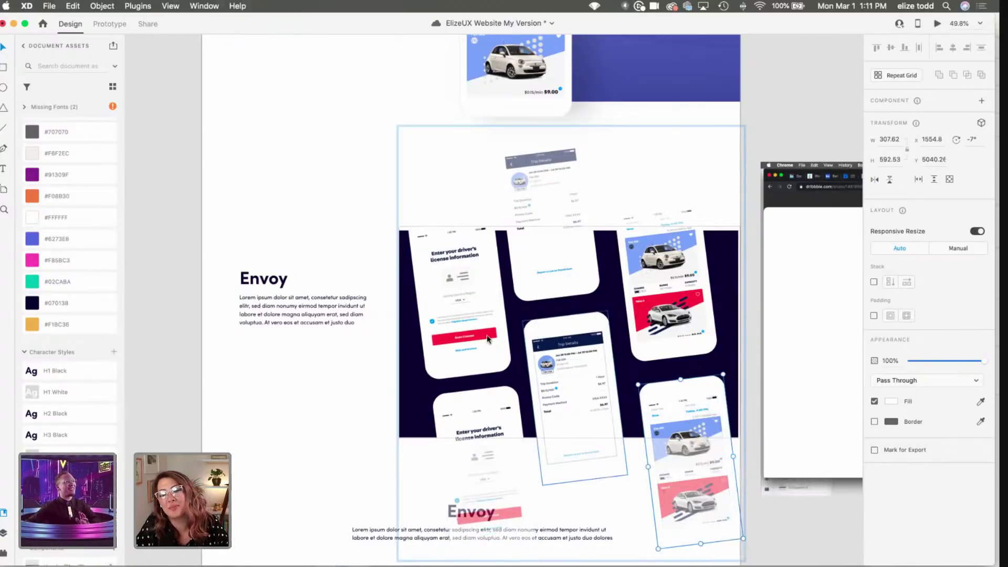
left_click(464, 342)
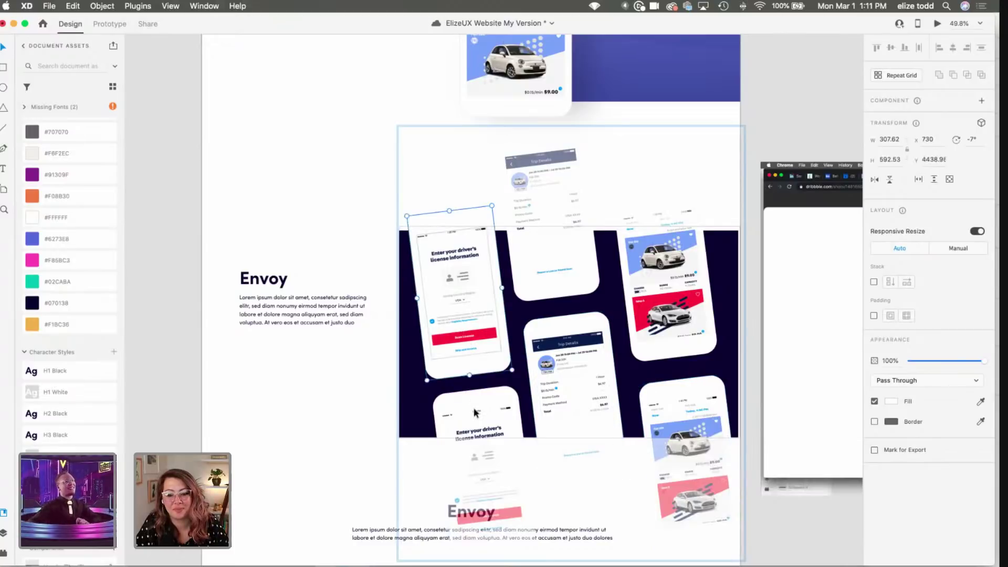
left_click(475, 428)
left_click_drag(475, 428, 478, 448)
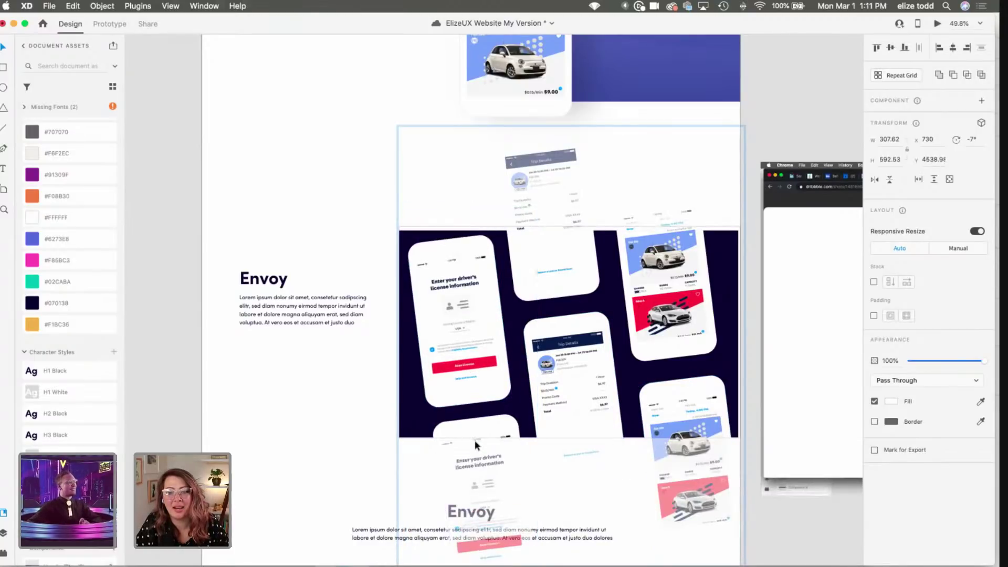
left_click(254, 415)
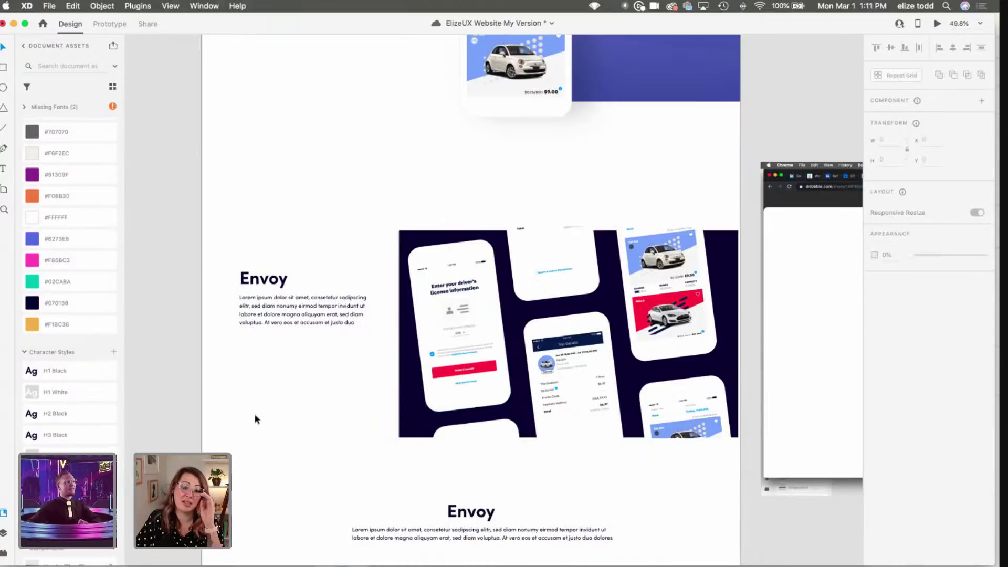
Step: Save the website document with the updated navy Envoy collage
scroll(254, 415, "down", 2)
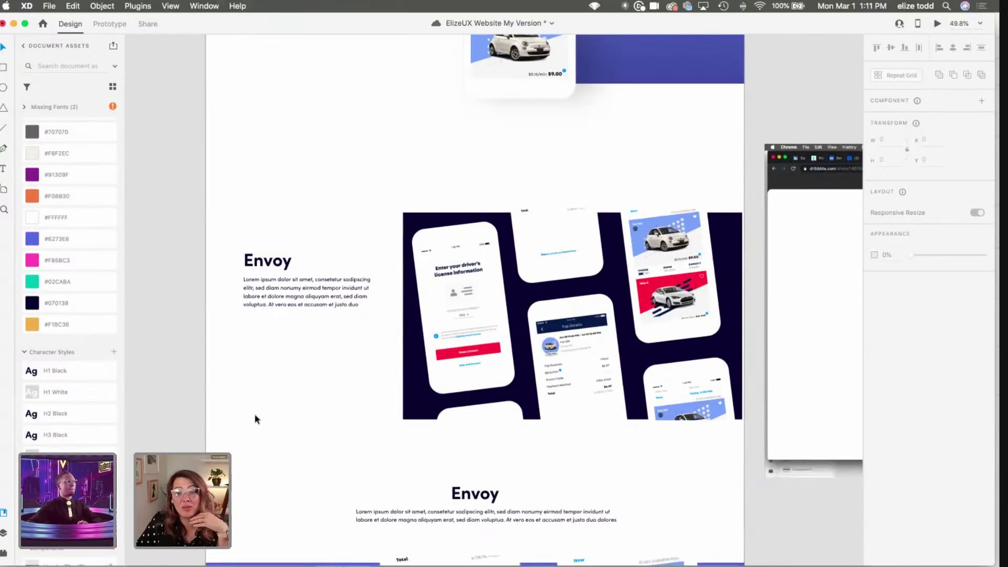
scroll(254, 413, "down", 3)
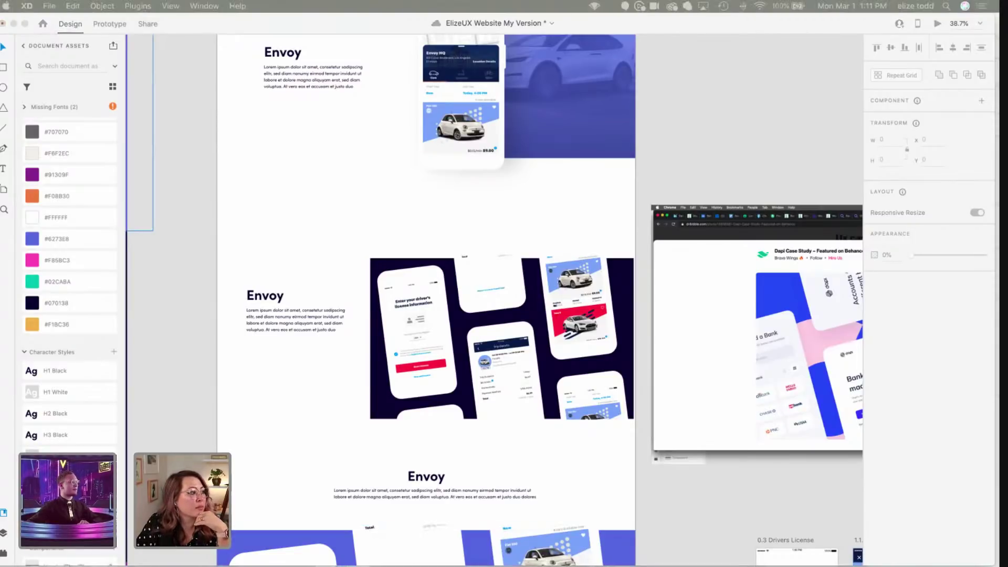
key("super+s")
Step: Switch to Chrome and examine the Envoy project's artwork and text on the live portfolio site's projects page
key("ctrl+Left")
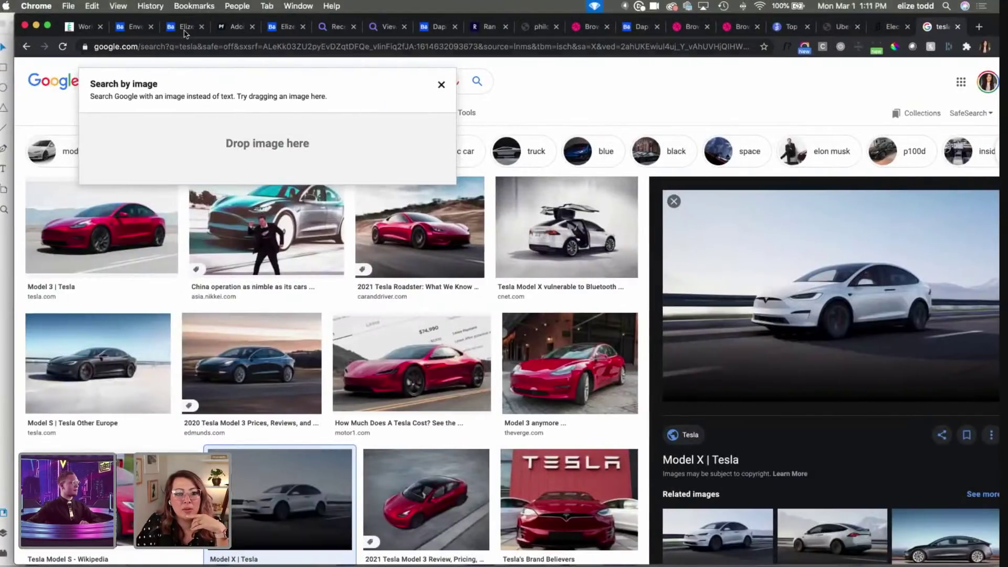
left_click(76, 26)
scroll(401, 383, "down", 3)
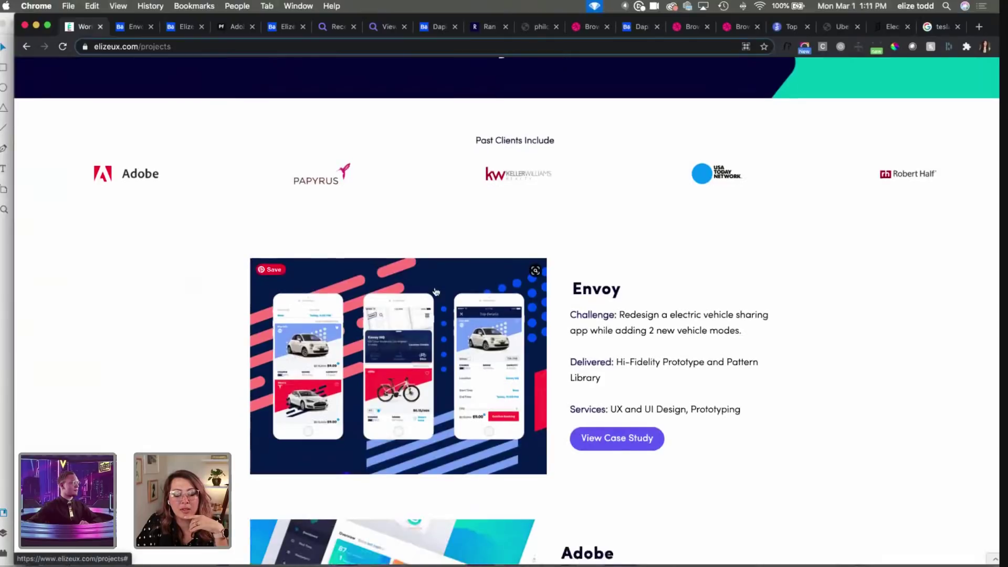
scroll(420, 304, "up", 5)
scroll(435, 292, "down", 5)
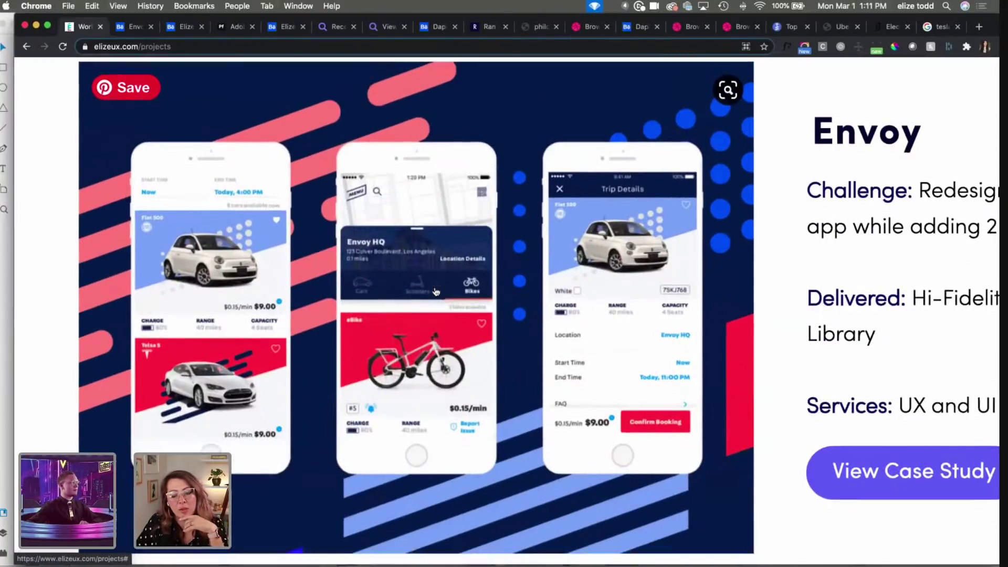
scroll(435, 292, "down", 5)
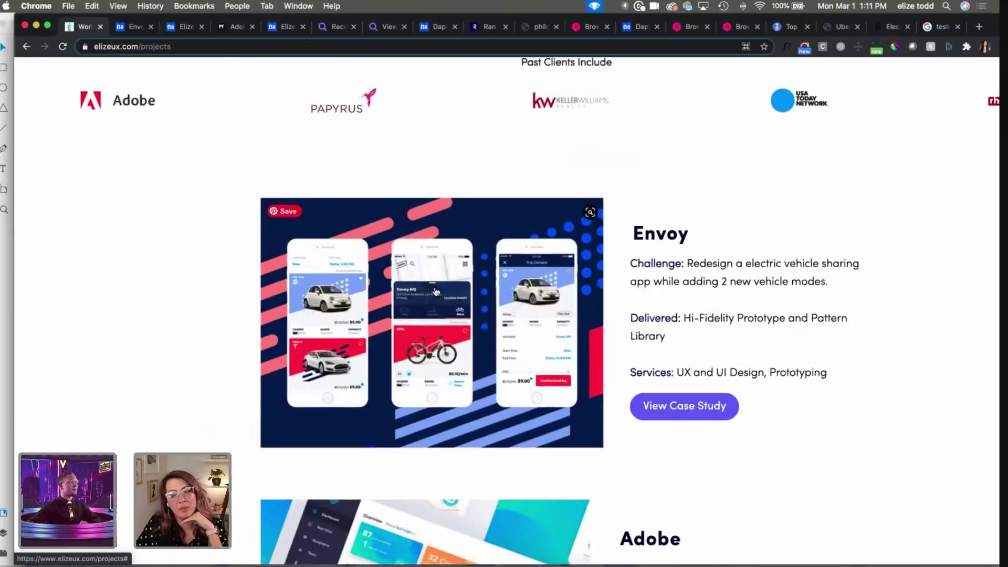
scroll(346, 313, "down", 1)
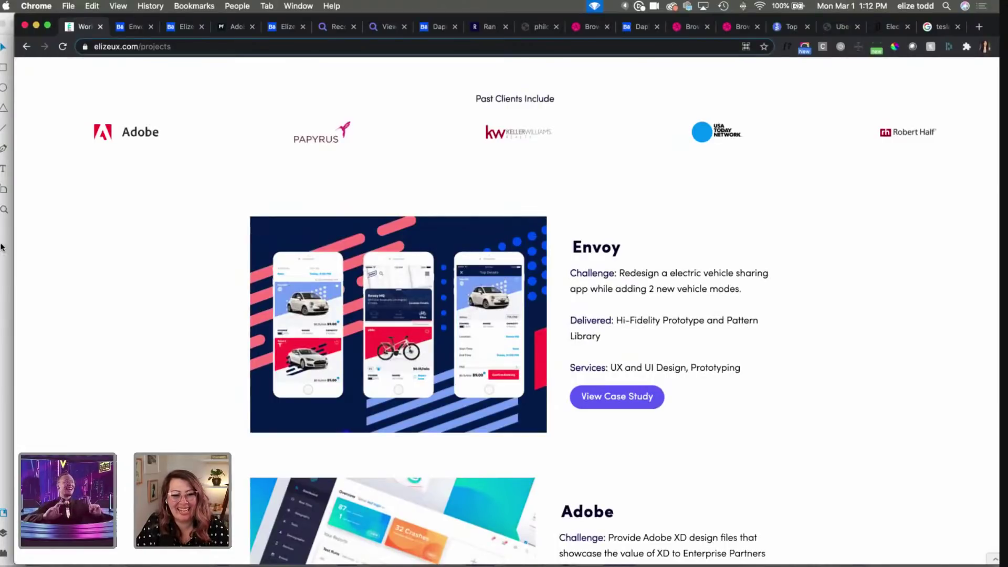
Step: Return to Adobe XD and move the full-width Envoy phone collage up to Y 5704, closer to its centred heading
key("super+Tab")
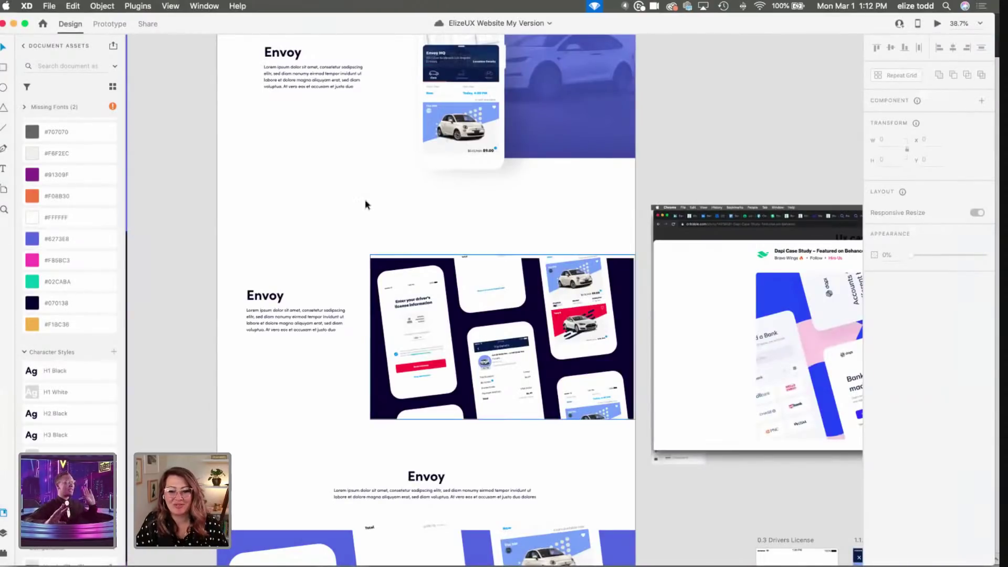
scroll(335, 187, "down", 5)
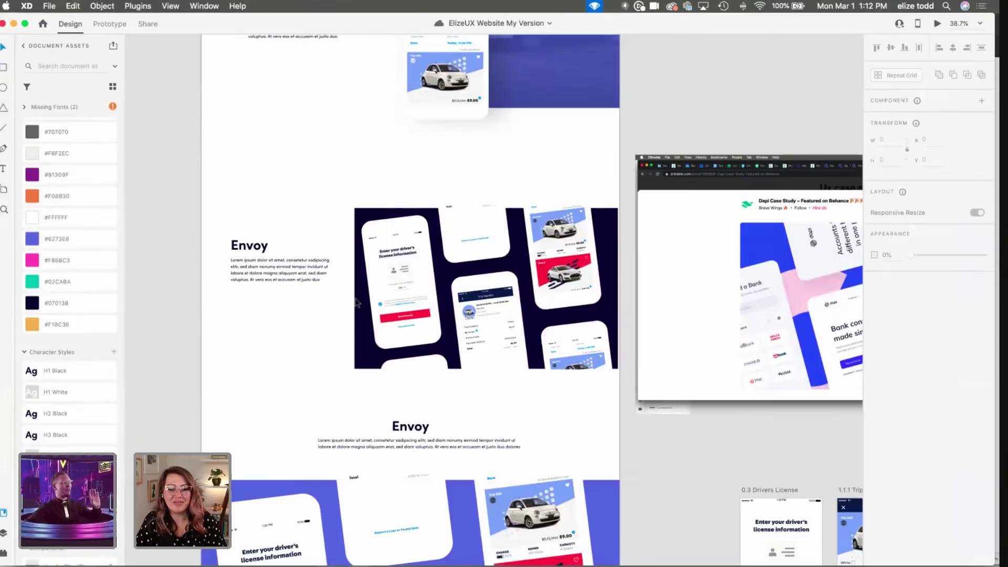
scroll(356, 302, "down", 10)
scroll(408, 411, "down", 2)
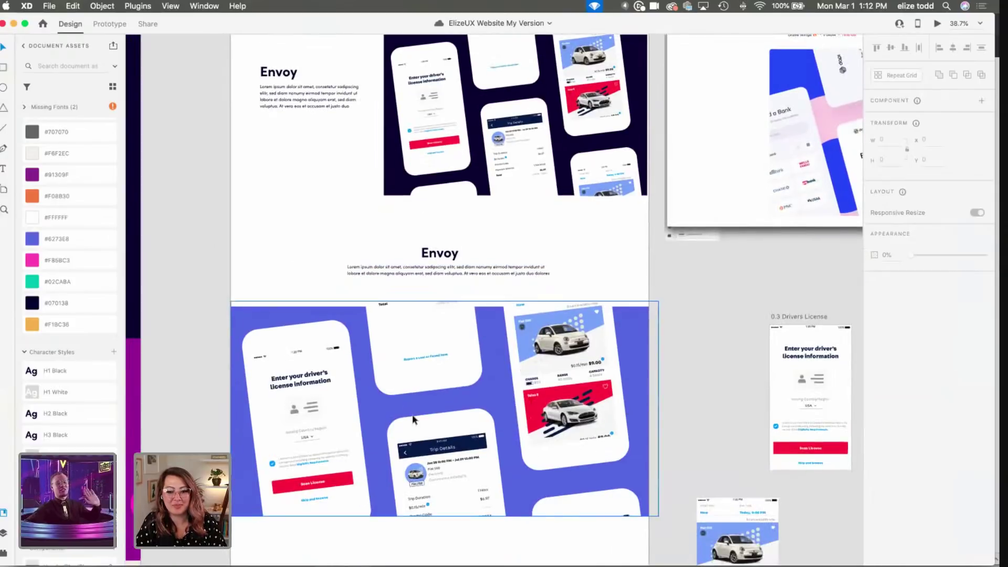
left_click(413, 418)
left_click_drag(413, 417, 413, 408)
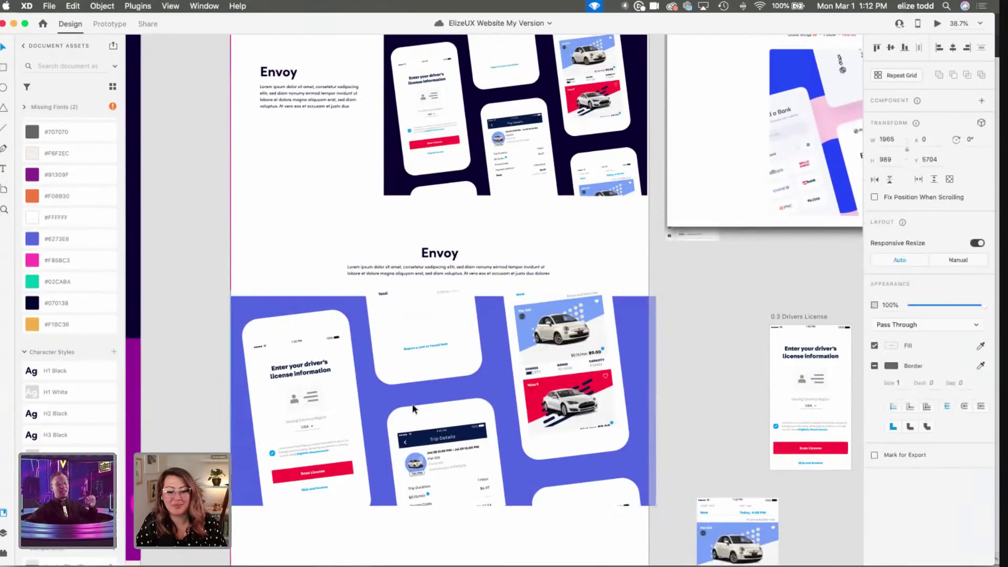
Step: Shorten the full-width Envoy collage's mask from its lower edge to a height of 751
double_click(447, 505)
left_click_drag(444, 505, 449, 454)
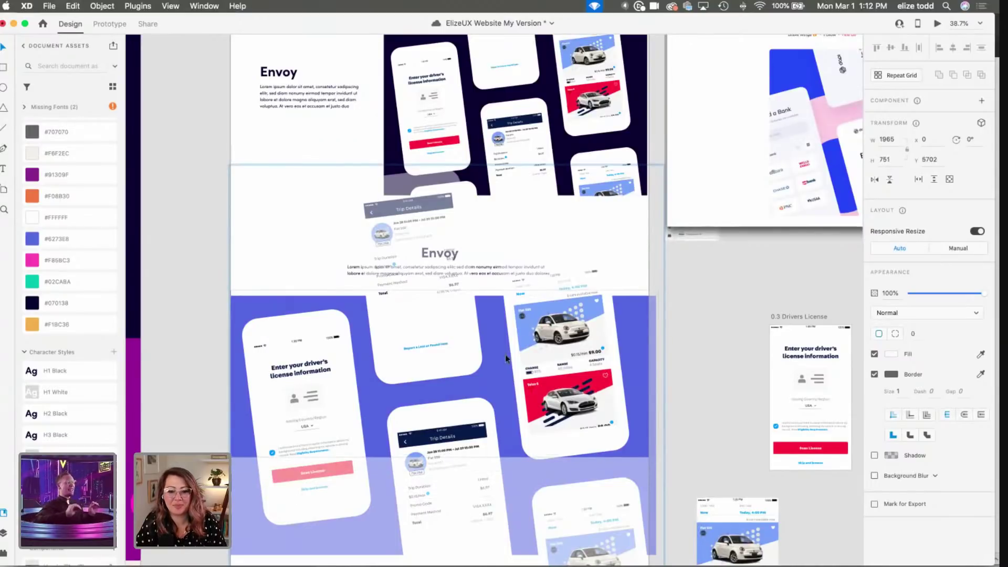
Step: Import the 2_0_ridemode_car.png screenshot onto the empty canvas area below the existing Envoy app screens
key("Escape")
left_click(678, 300)
scroll(677, 367, "down", 2)
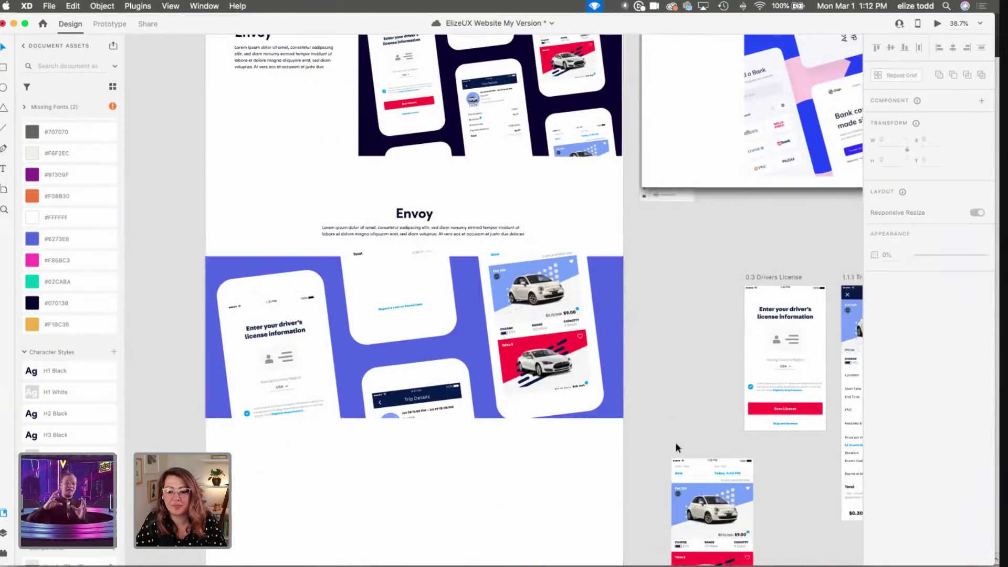
scroll(676, 447, "down", 5)
scroll(667, 442, "right", 2)
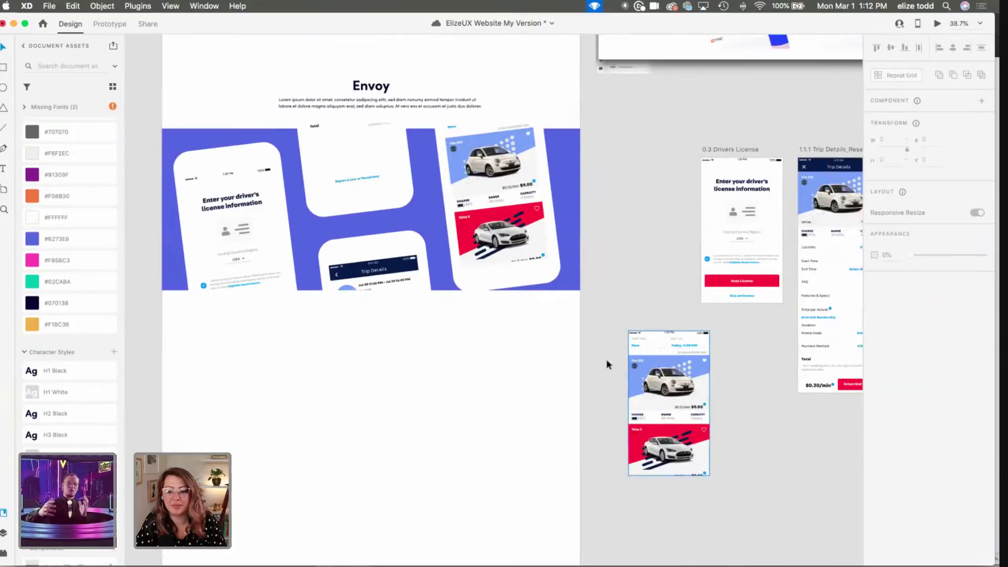
scroll(570, 261, "right", 10)
scroll(570, 260, "up", 1)
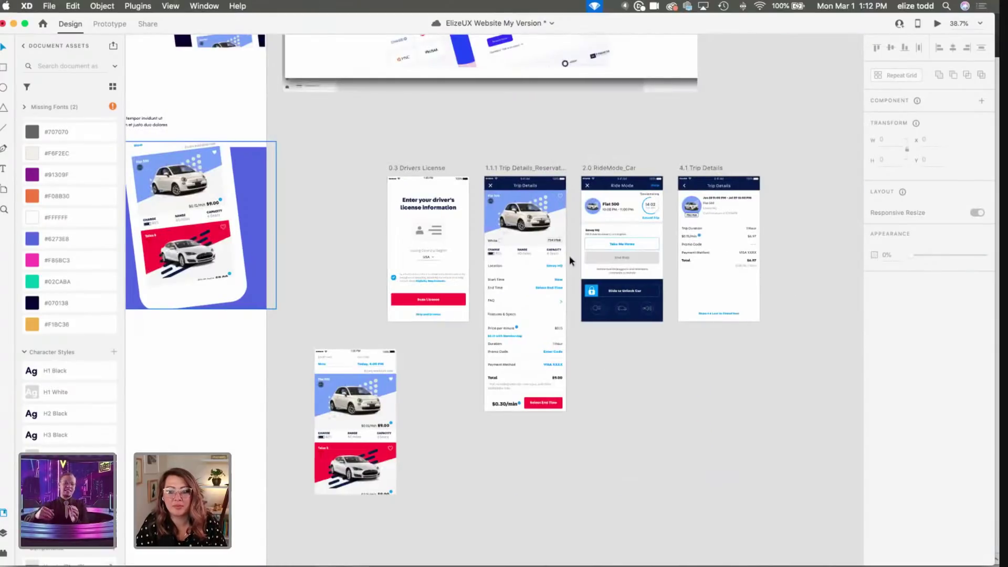
scroll(569, 255, "down", 1)
scroll(569, 255, "left", 1)
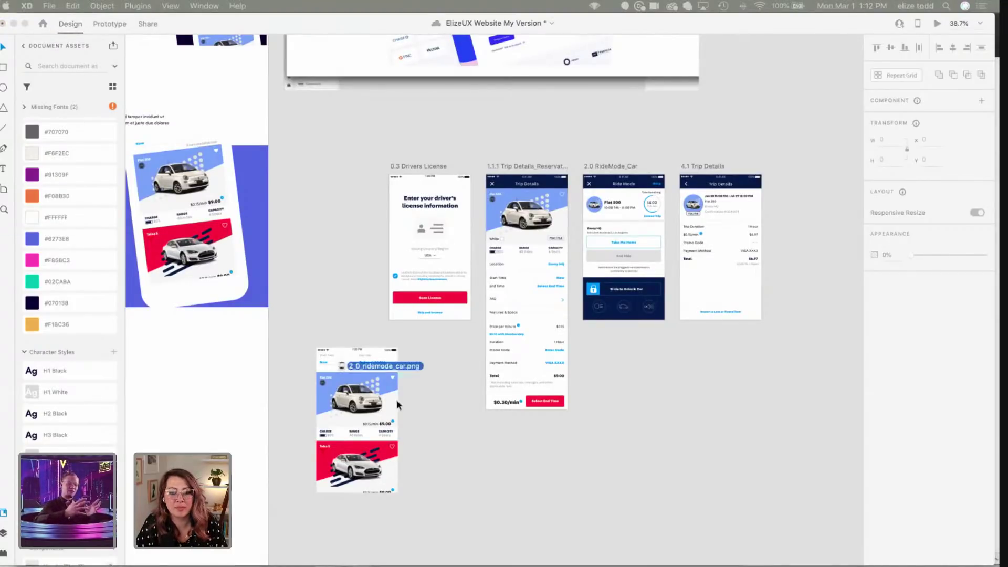
left_click_drag(378, 367, 515, 449)
scroll(514, 450, "down", 3)
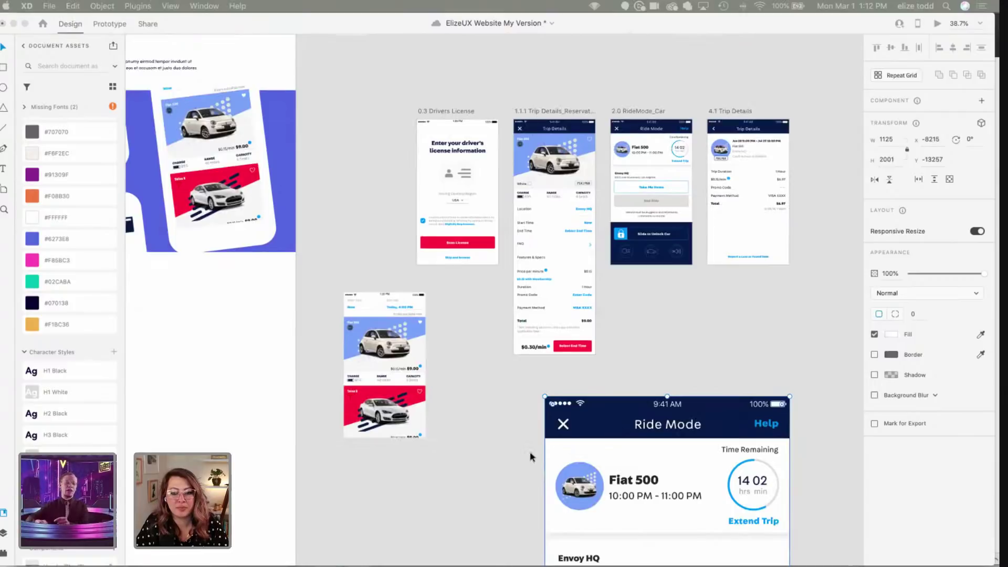
Step: Try to fill the upper-middle phone in the full-width Envoy collage with the Ride Mode screenshot, and undo the attempt
scroll(530, 452, "left", 3)
left_click(304, 198)
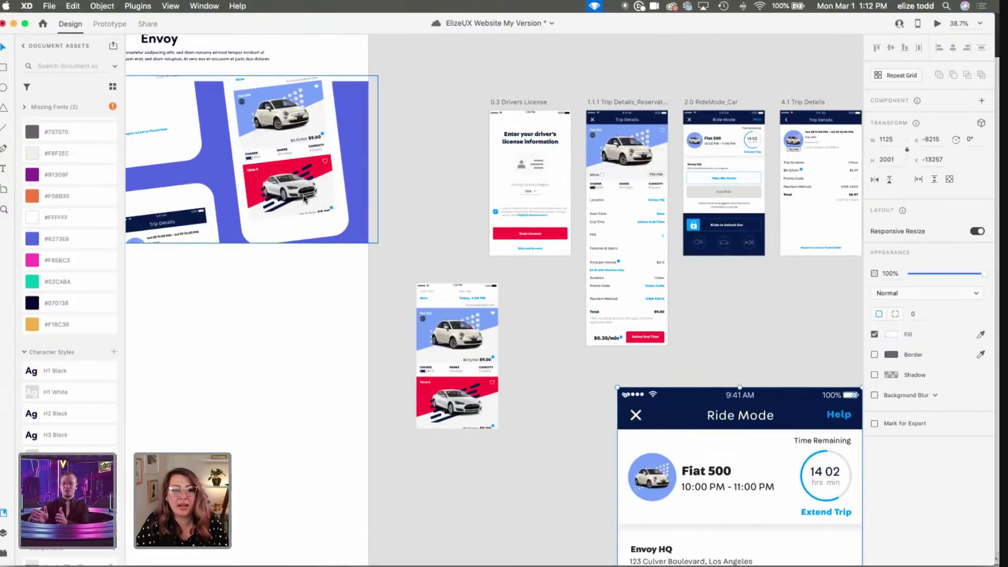
scroll(296, 164, "up", 3)
double_click(285, 139)
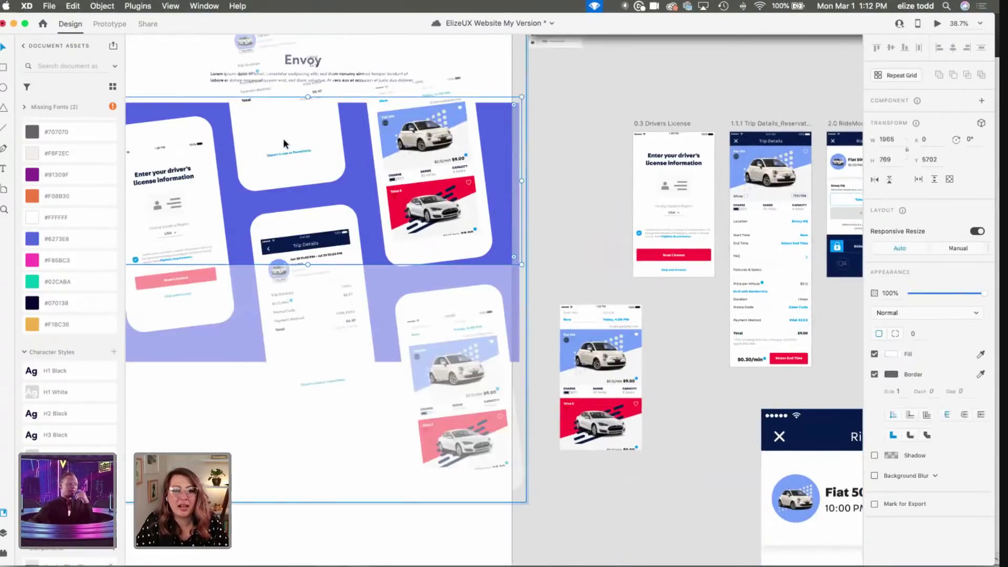
left_click(259, 112)
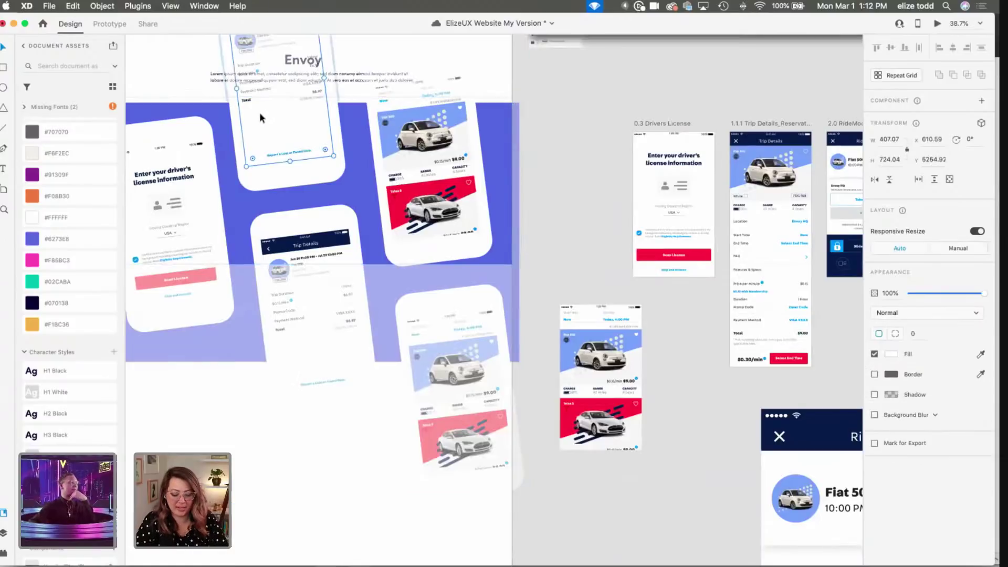
key("Escape")
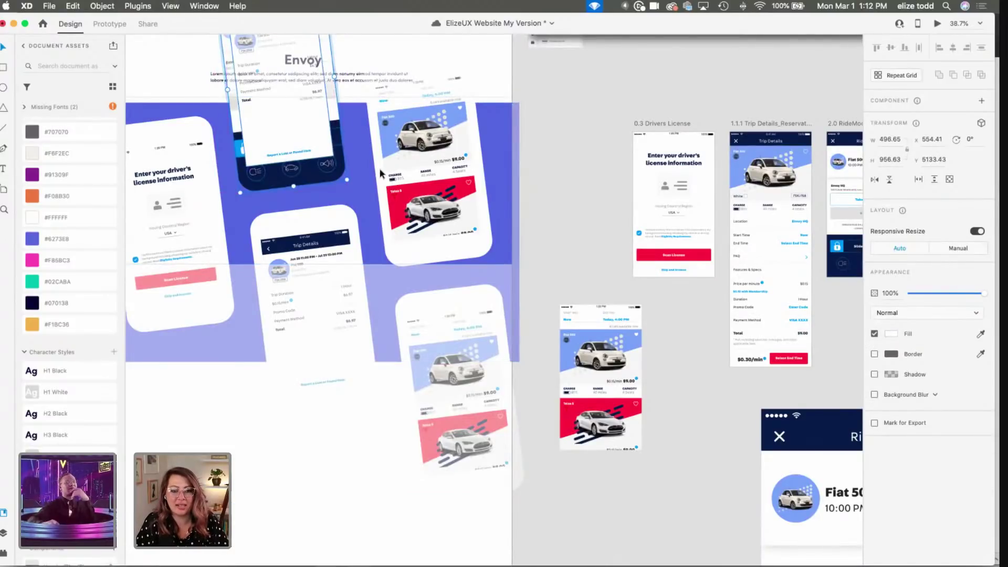
key("super+z")
key("Escape")
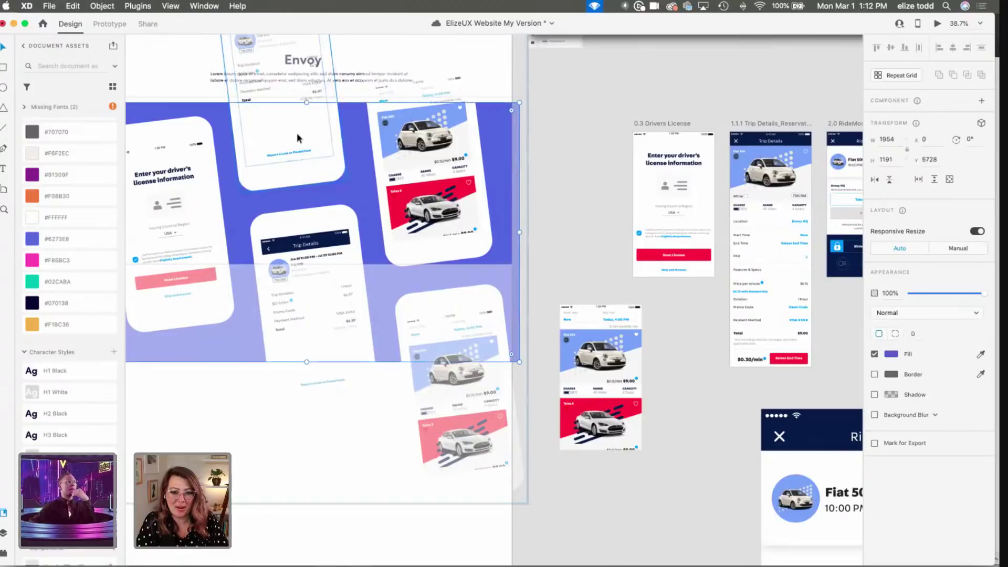
Step: Replace the screen content of the upper-middle phone in the full-width blue Envoy collage with the Ride Mode screenshot
left_click(276, 137)
left_click(276, 138)
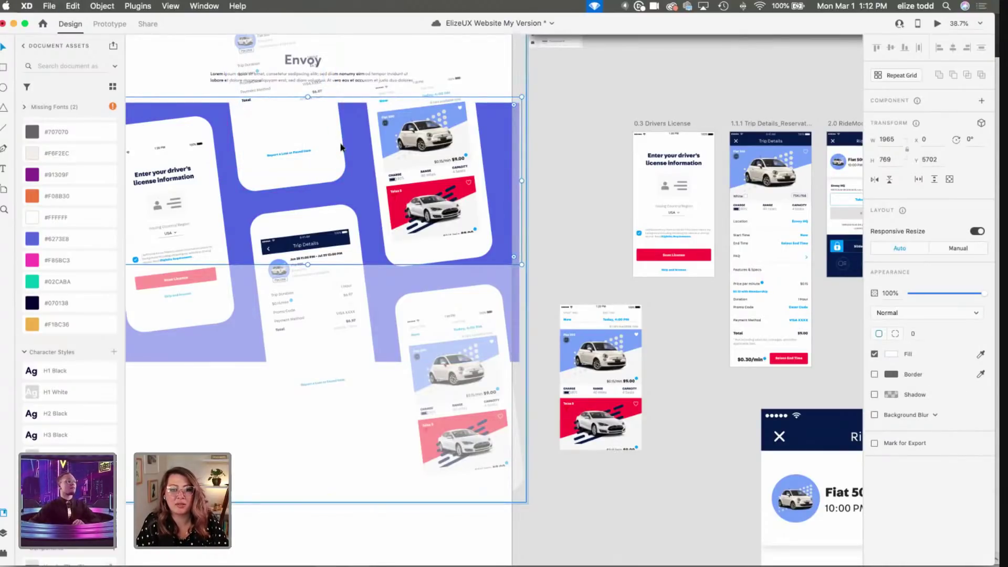
key("super+c")
key("Delete")
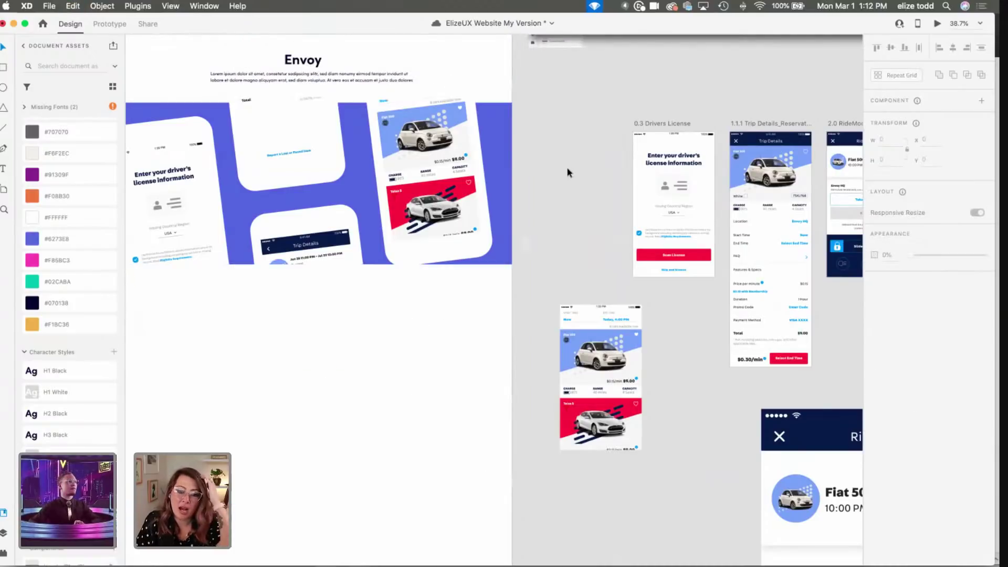
scroll(568, 172, "down", 3)
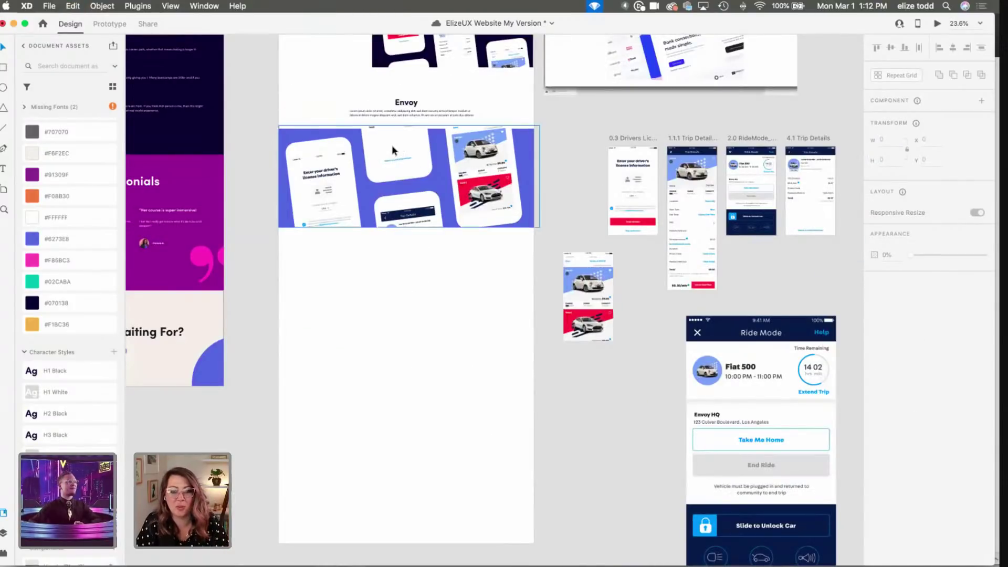
key("super+v")
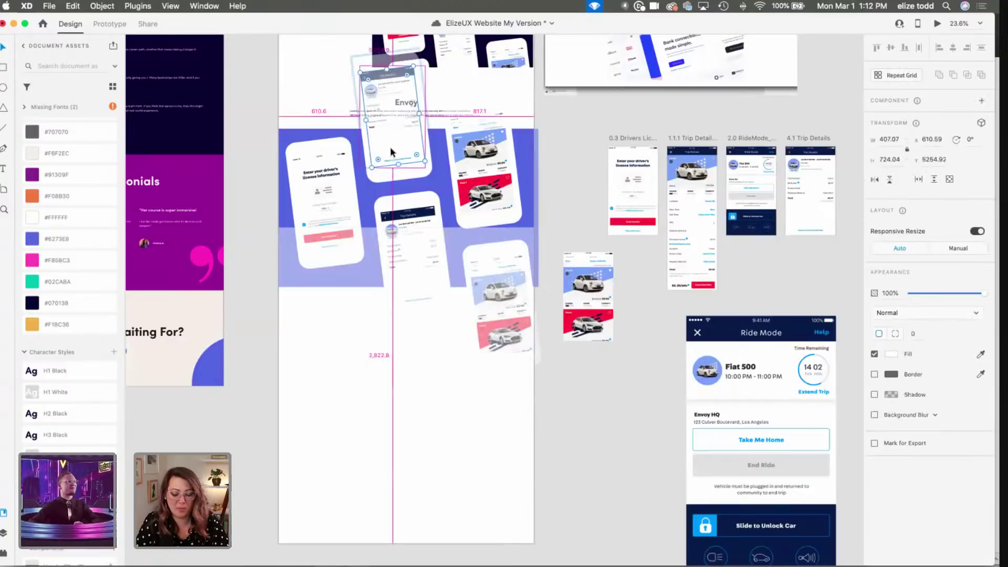
key("super+z")
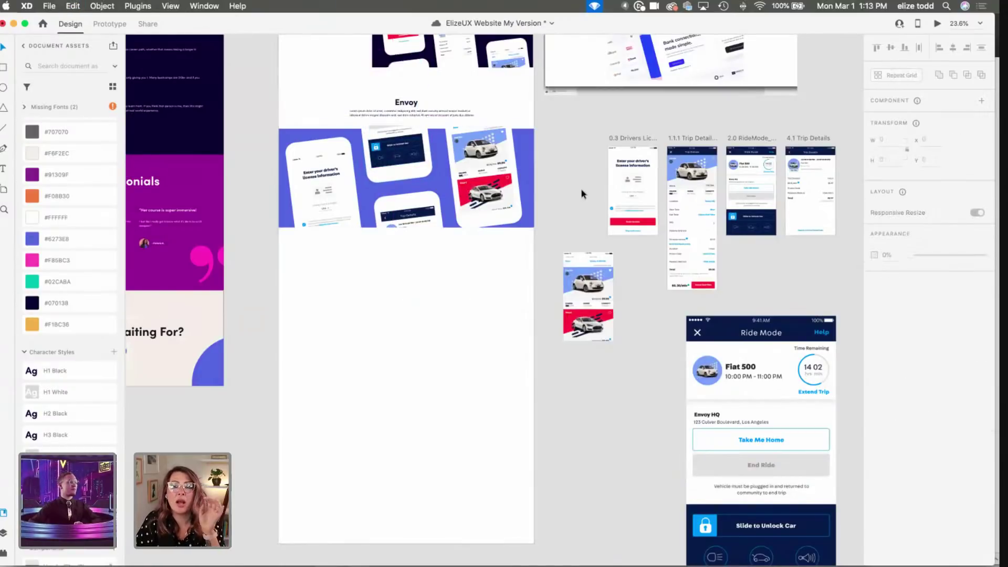
Step: Examine the My Projects header and the Envoy sections with circle backgrounds near the start of the page
scroll(581, 188, "up", 3)
scroll(456, 137, "up", 3)
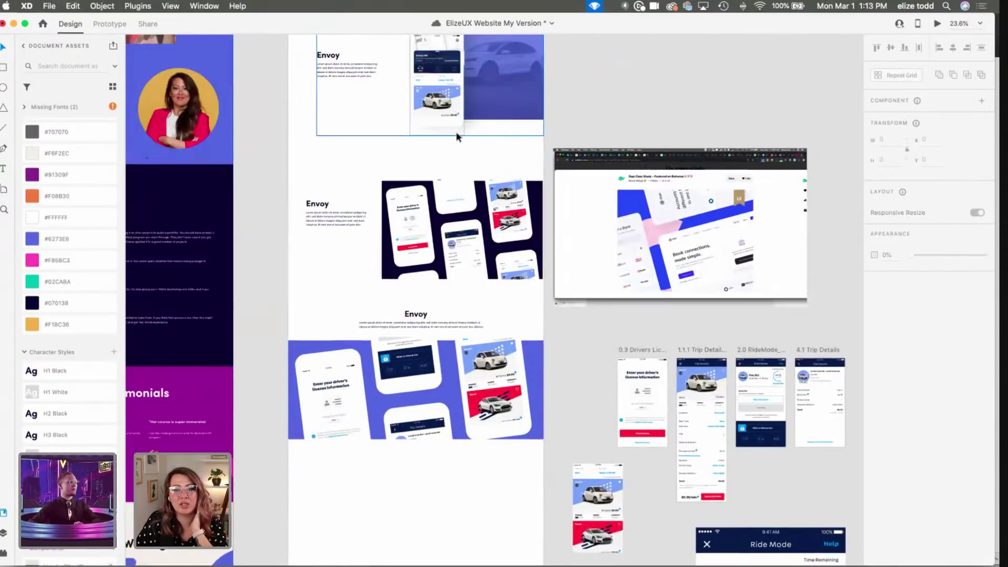
scroll(457, 137, "up", 6)
scroll(457, 137, "up", 5)
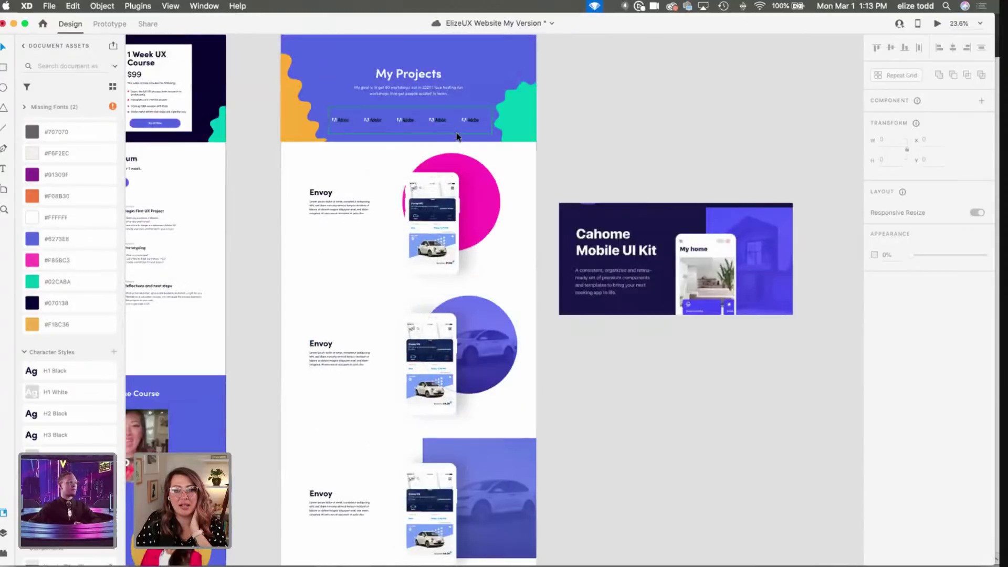
scroll(485, 182, "down", 1)
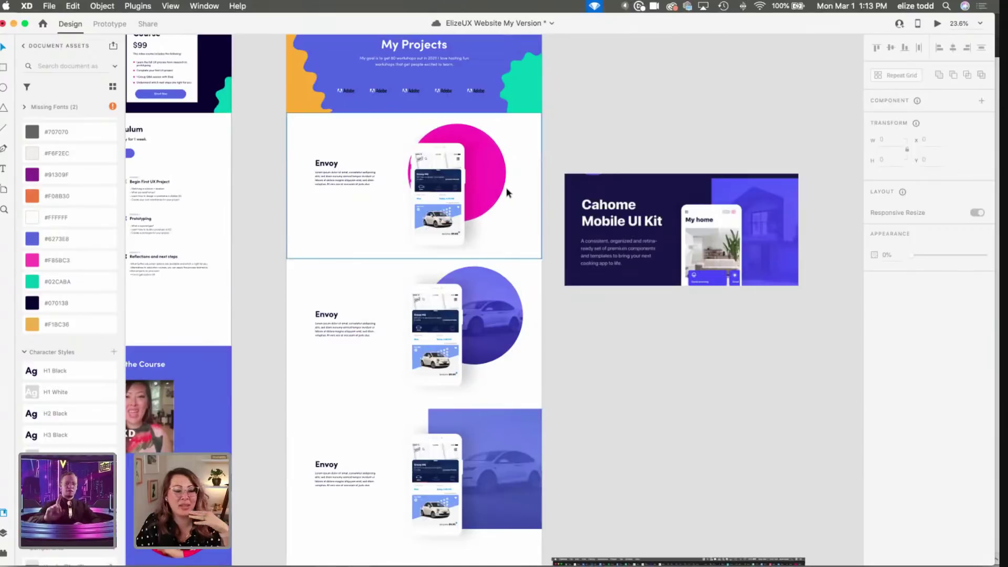
scroll(443, 236, "up", 3)
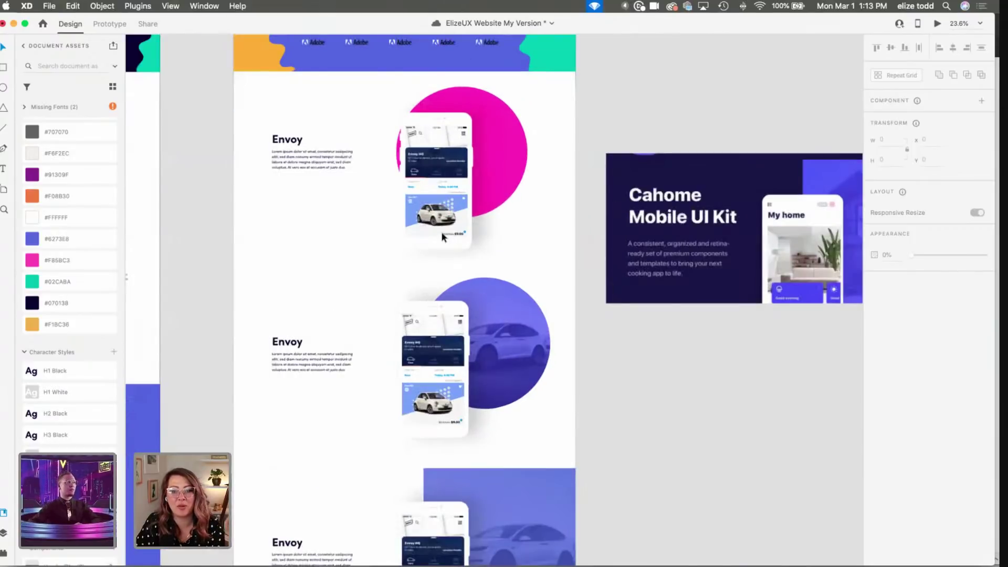
scroll(443, 236, "up", 3)
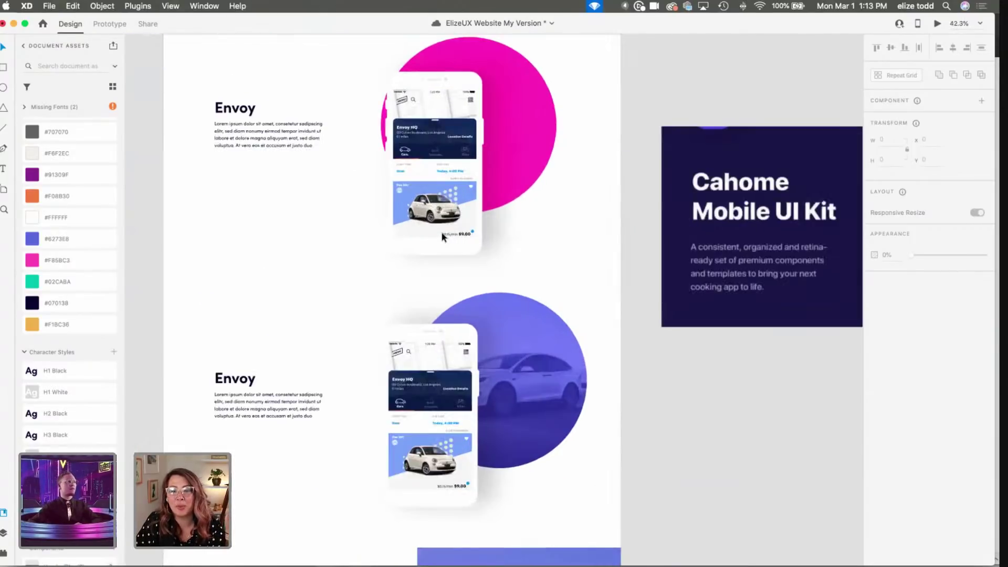
Step: Compare the Envoy section with the rectangular car backdrop, the navy collage section and the full-width blue collage section
scroll(444, 236, "down", 3)
scroll(444, 236, "down", 1)
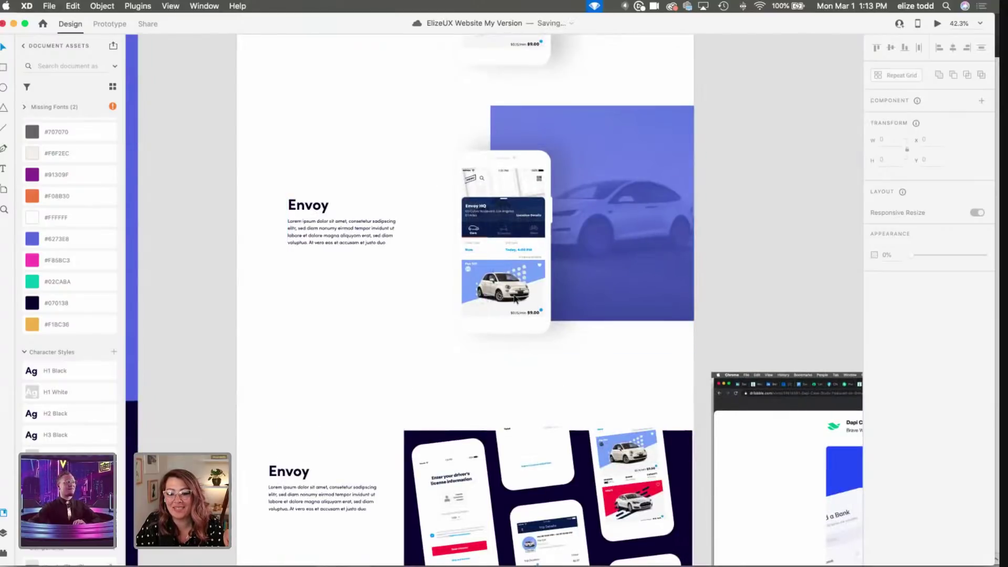
scroll(514, 300, "down", 5)
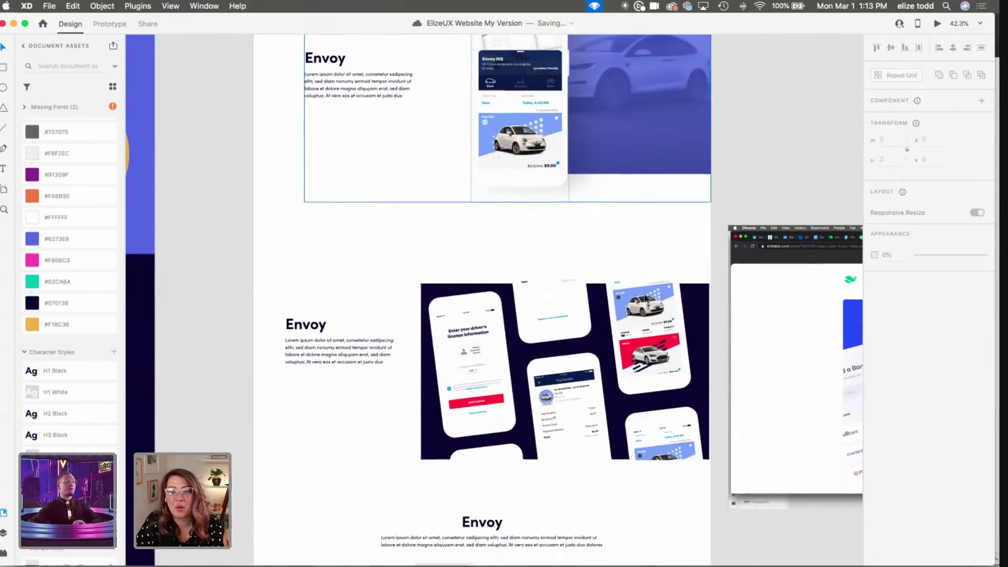
scroll(515, 298, "down", 3)
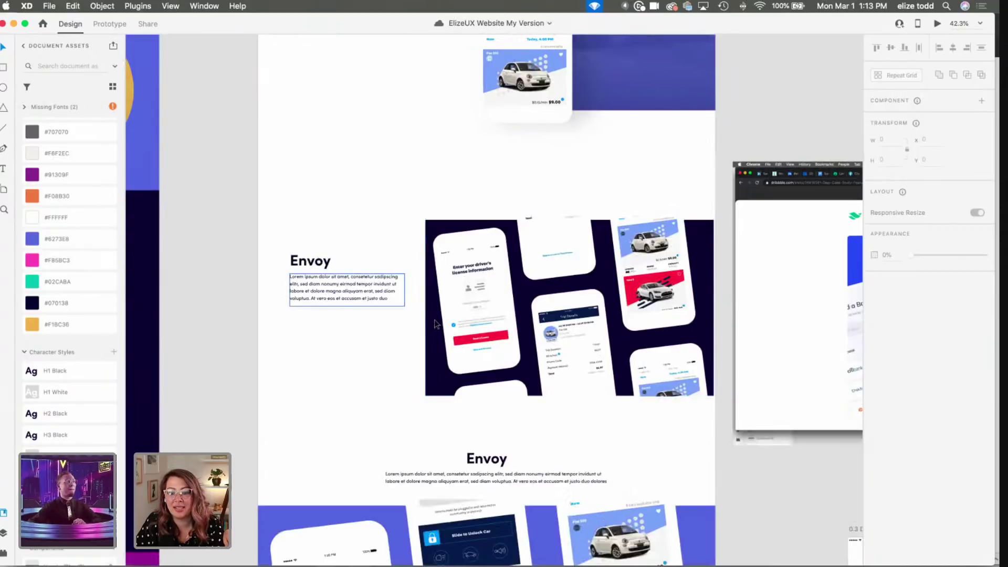
scroll(423, 379, "up", 1)
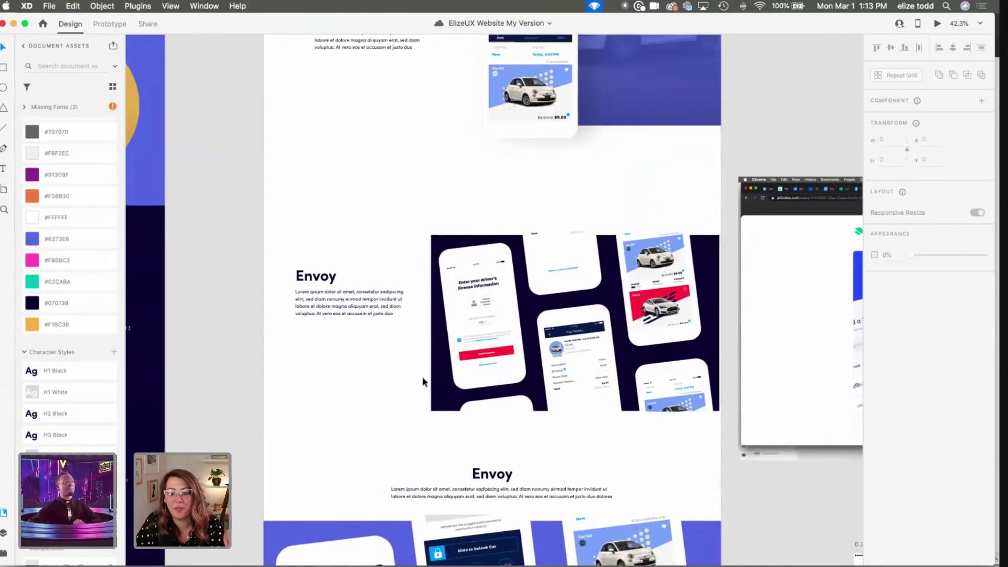
scroll(422, 376, "down", 10)
scroll(422, 376, "up", 1)
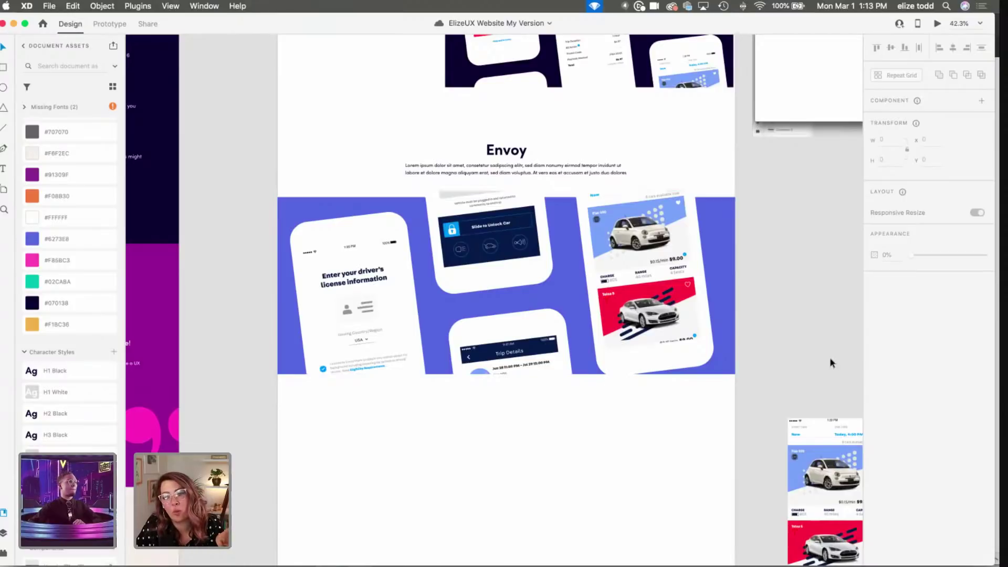
key("super+equal")
key("super+minus")
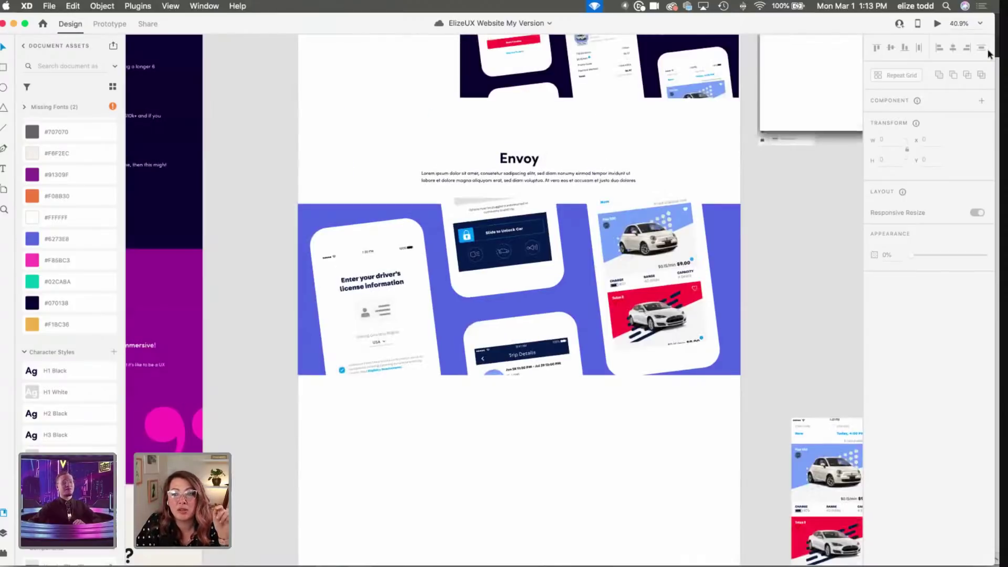
Step: Open a preview of the My Projects artboard, Web 1920 – 1
left_click(936, 24)
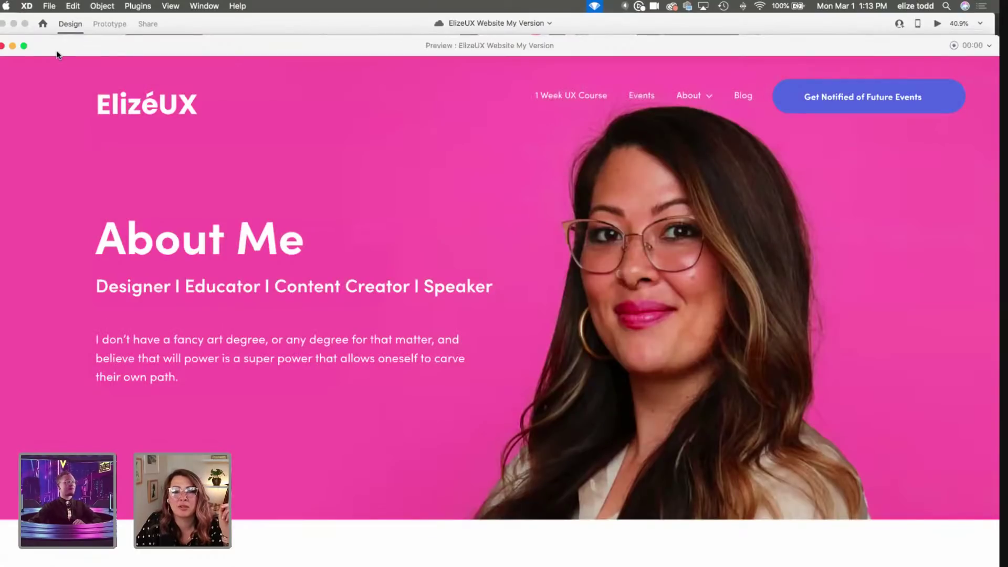
left_click(2, 46)
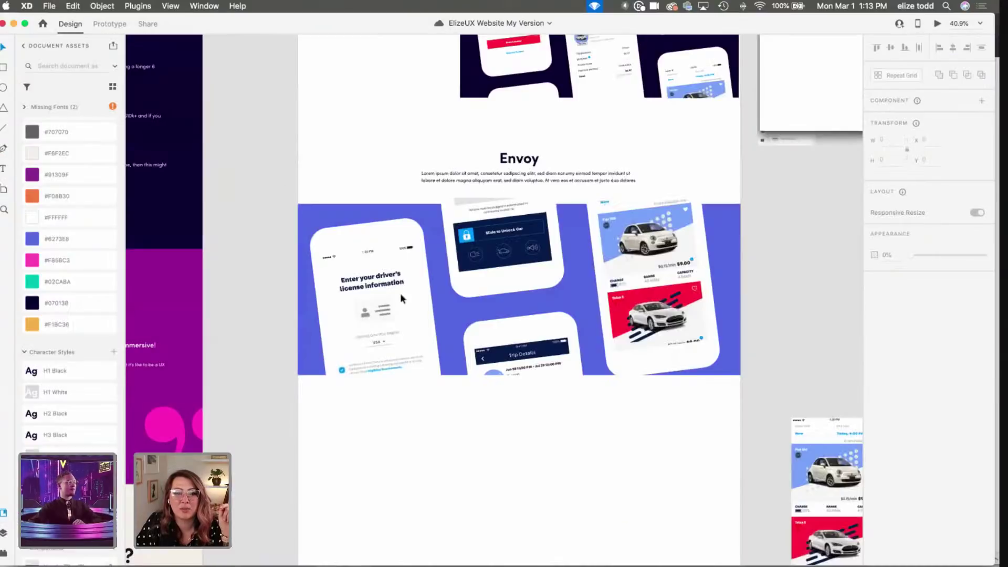
scroll(353, 89, "up", 5)
scroll(313, 58, "up", 4)
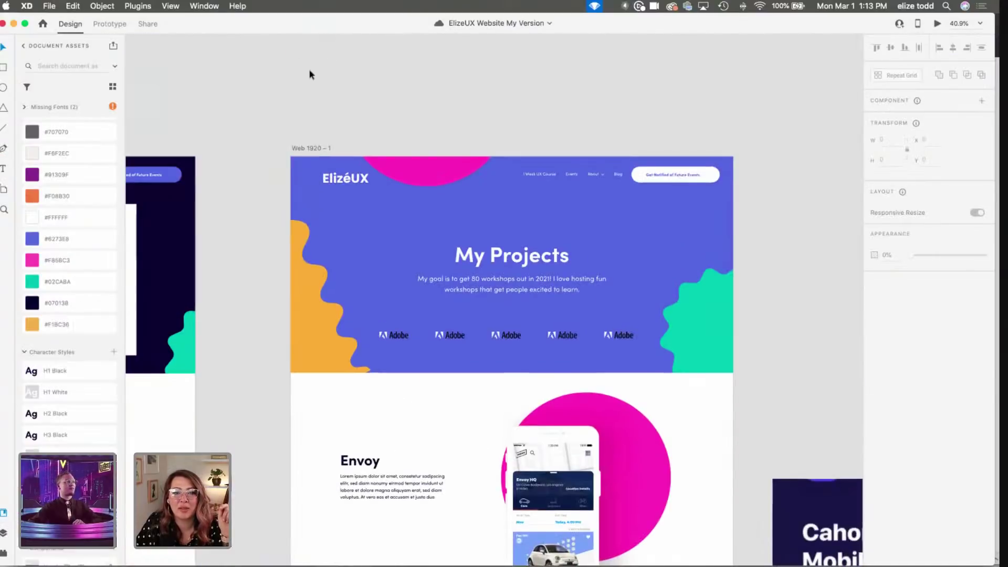
left_click(315, 149)
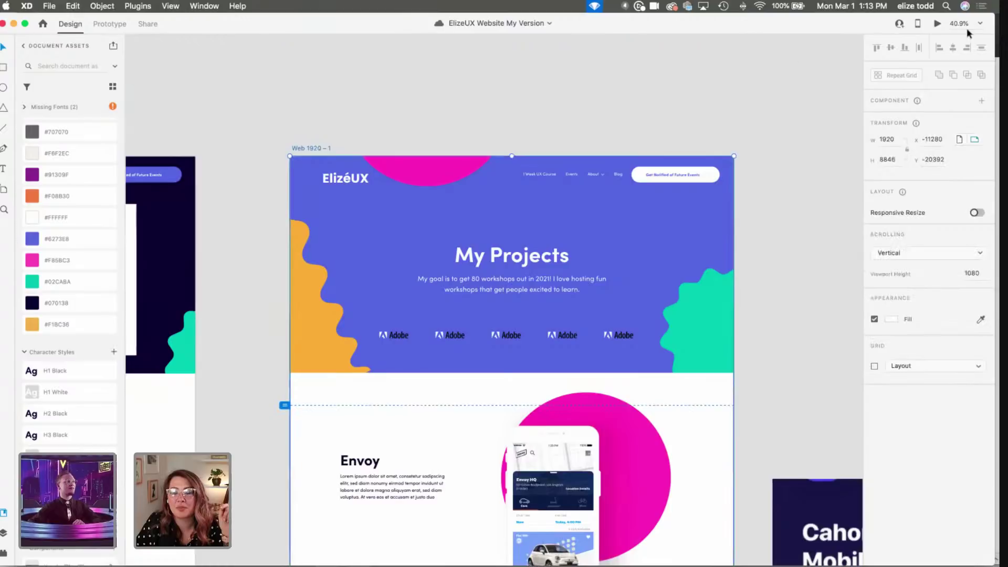
left_click(937, 25)
Step: Review every Envoy section in the preview, down to the full-width blue phone collage, and close the preview
scroll(565, 188, "down", 10)
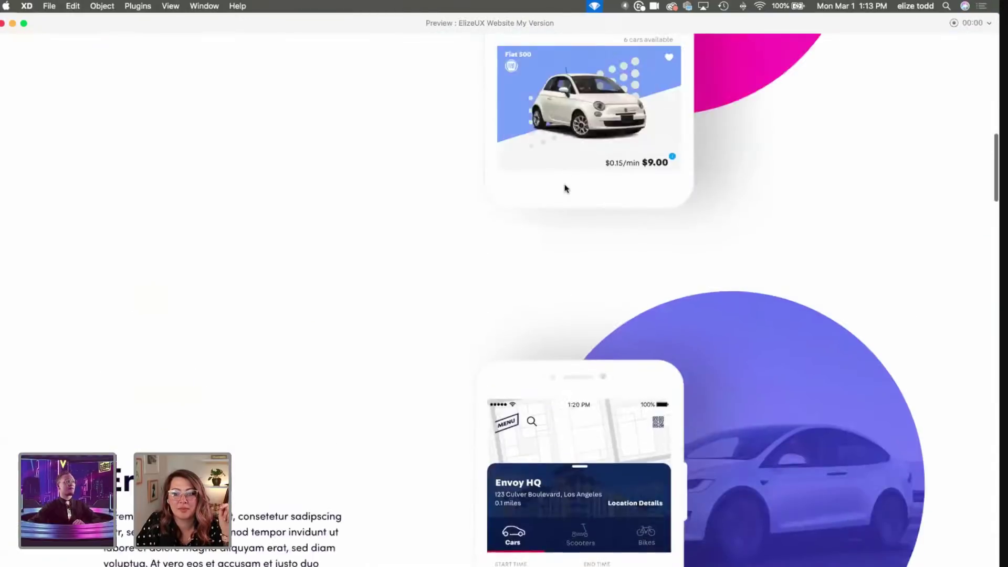
scroll(564, 189, "up", 3)
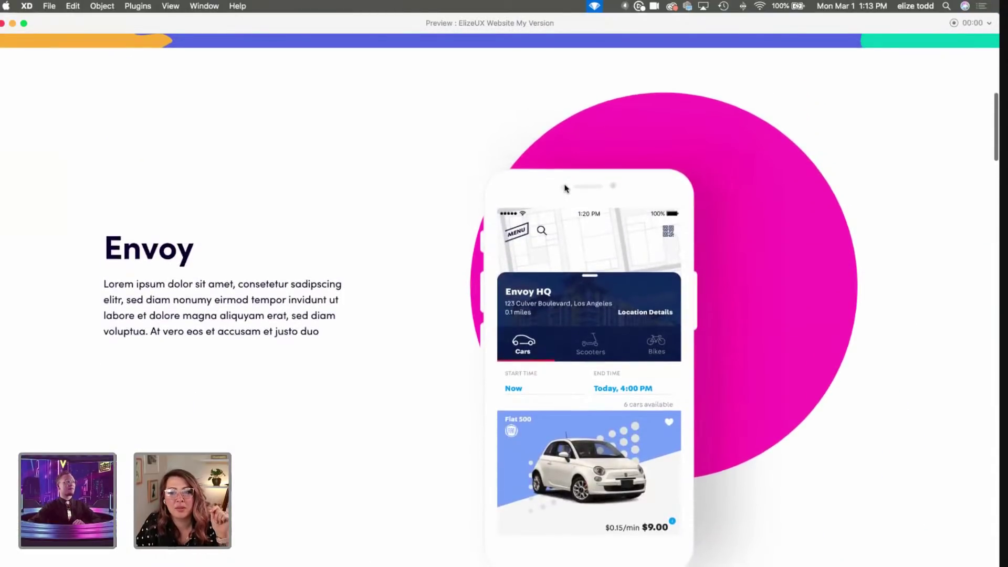
scroll(565, 189, "down", 10)
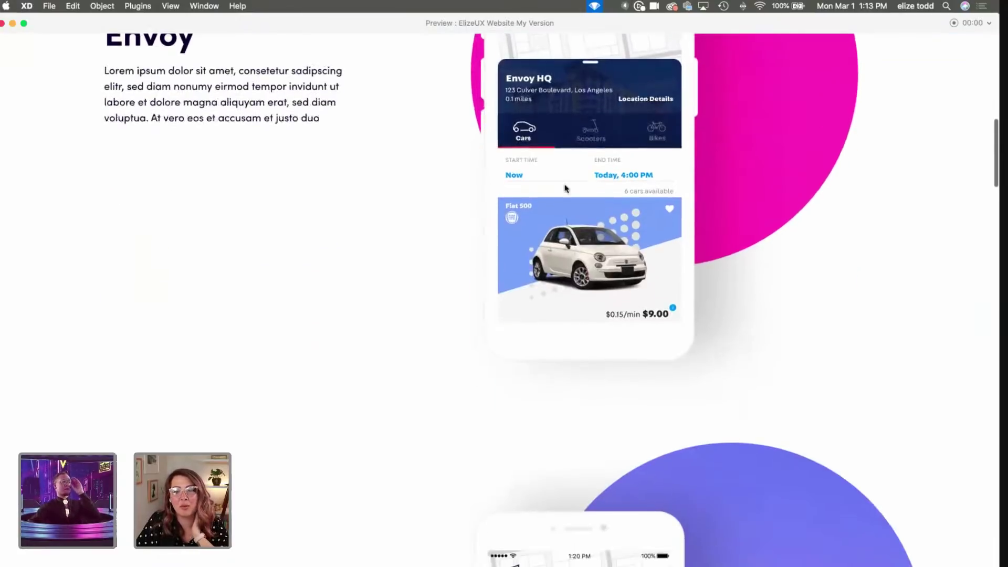
scroll(565, 189, "down", 5)
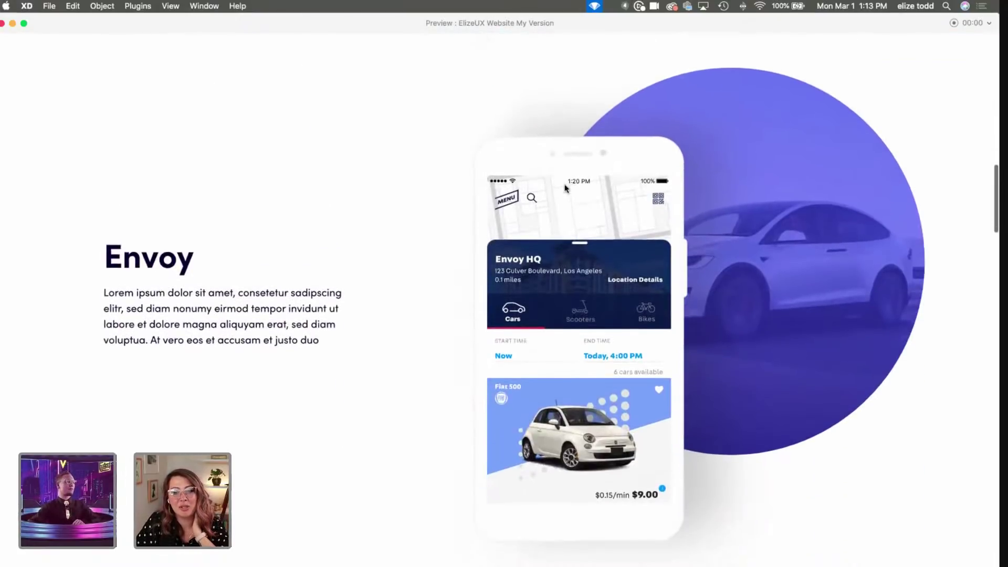
scroll(565, 188, "down", 12)
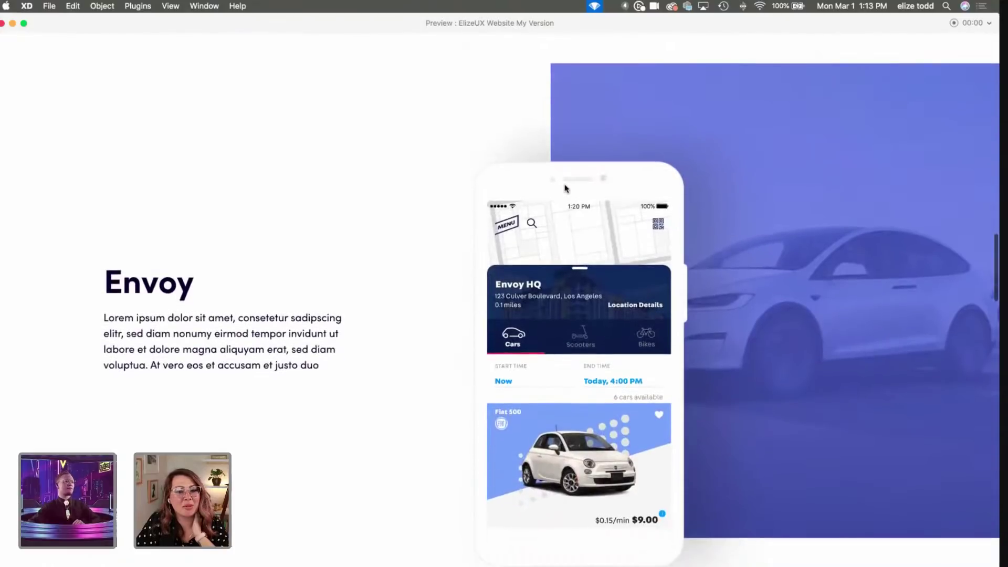
scroll(564, 189, "down", 10)
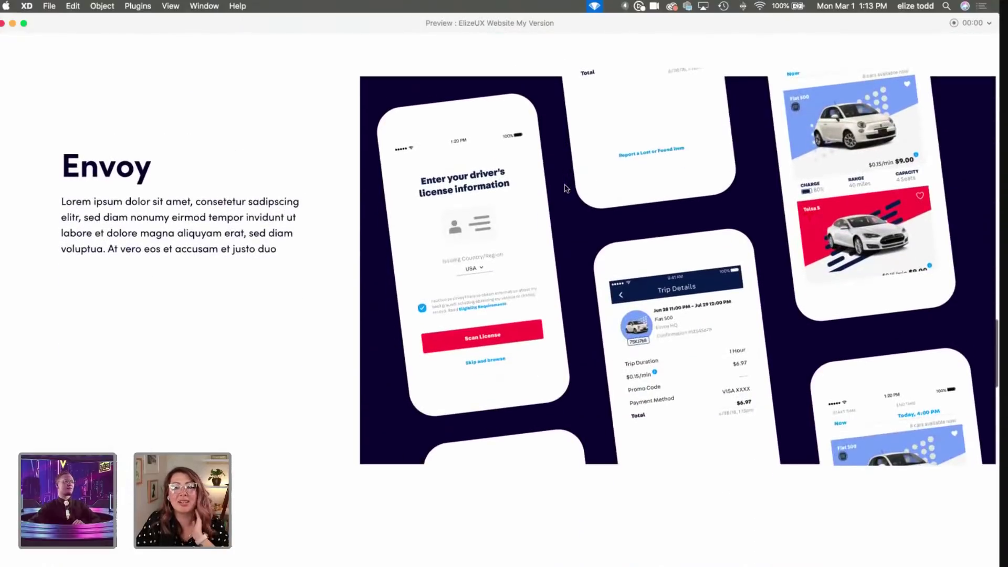
scroll(564, 189, "down", 10)
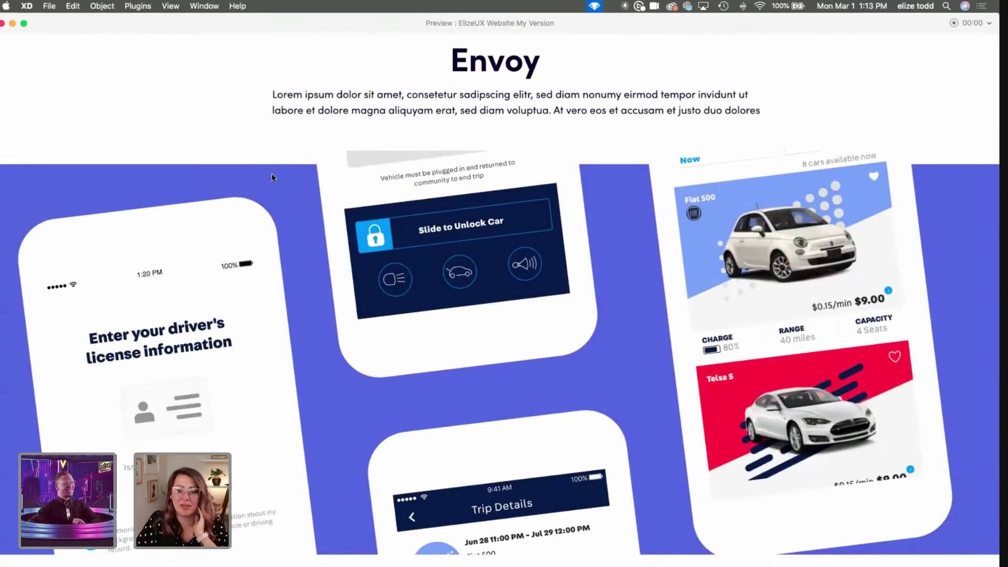
left_click(2, 23)
scroll(506, 387, "down", 10)
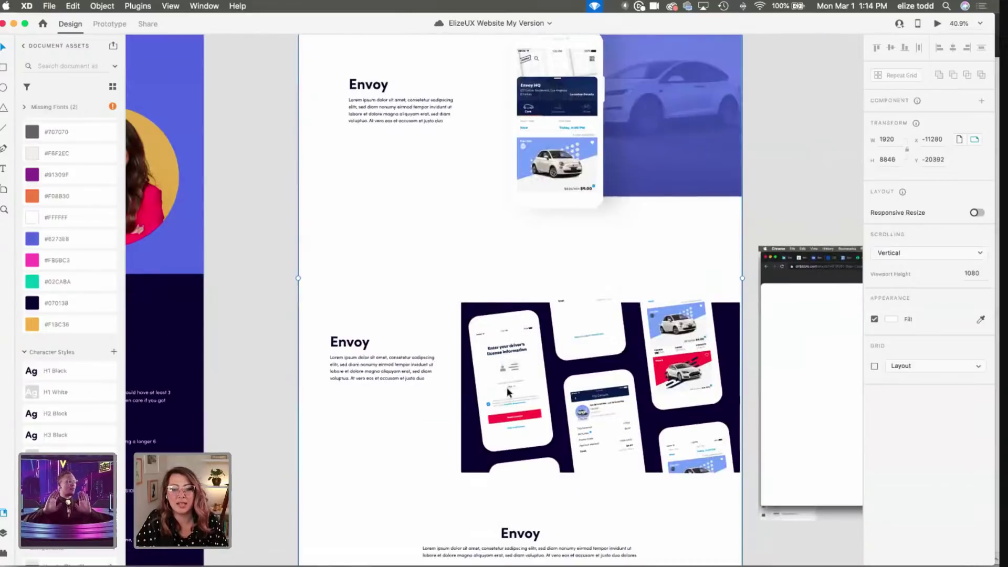
scroll(502, 404, "down", 1)
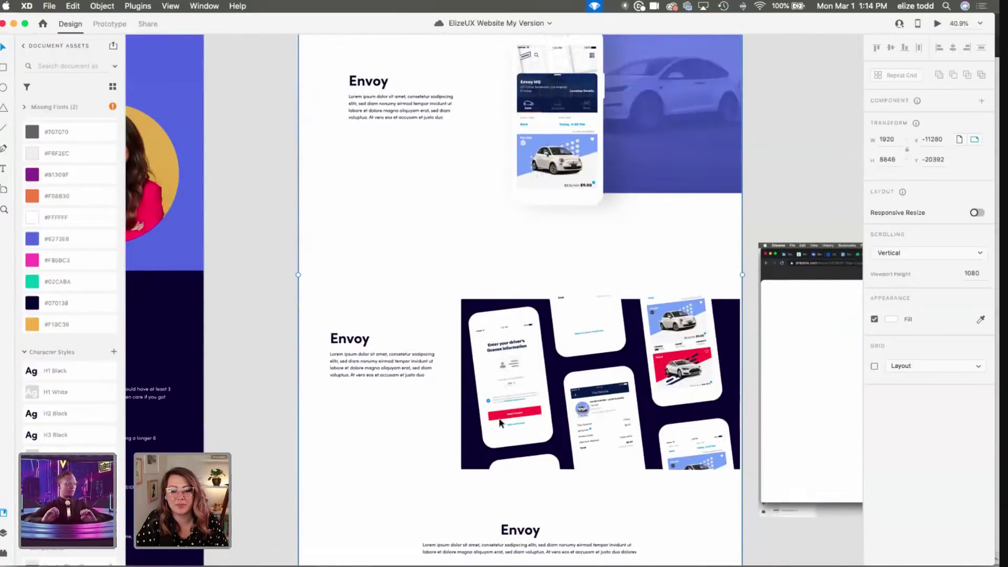
scroll(500, 419, "down", 20)
scroll(499, 417, "up", 6)
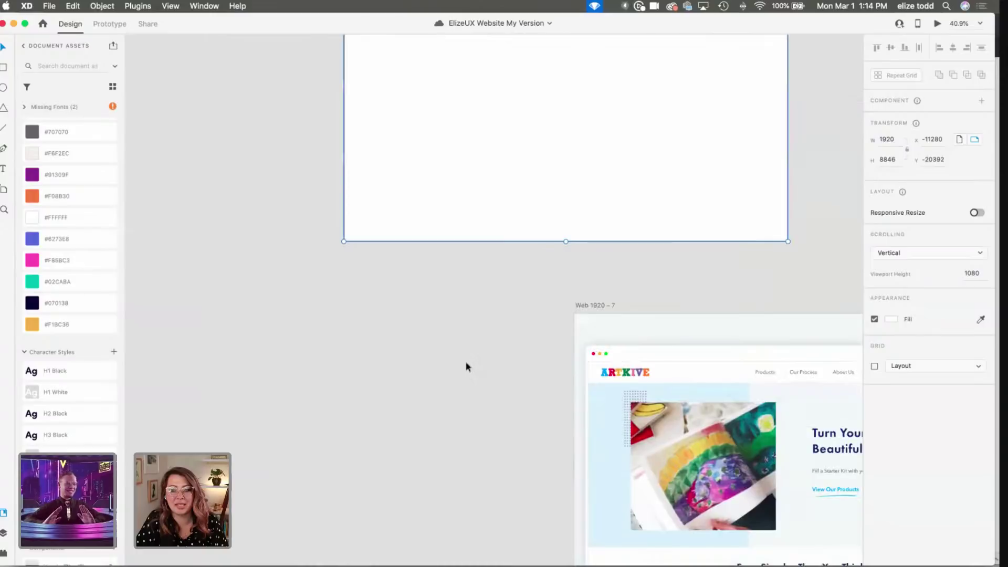
Step: Scale down the phone mockup artwork inside the mask of the blue Envoy banner to about 1480 by 1812
scroll(467, 367, "up", 1)
scroll(468, 366, "up", 15)
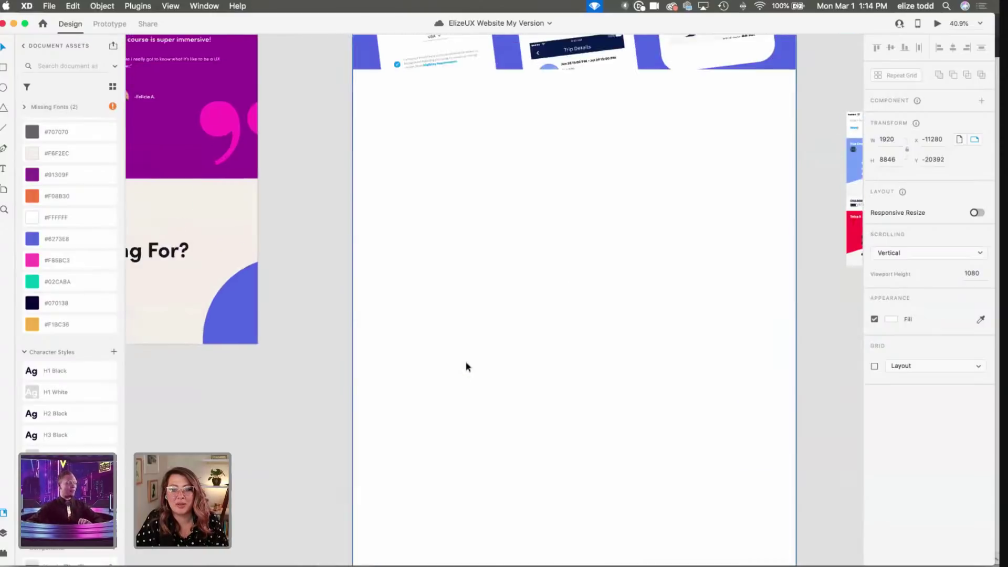
left_click(427, 285)
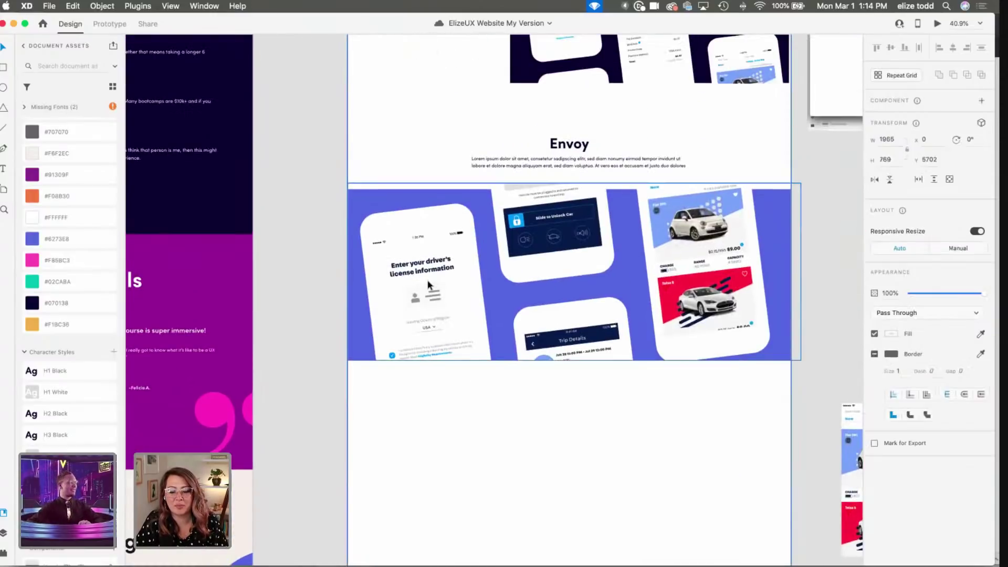
double_click(427, 273)
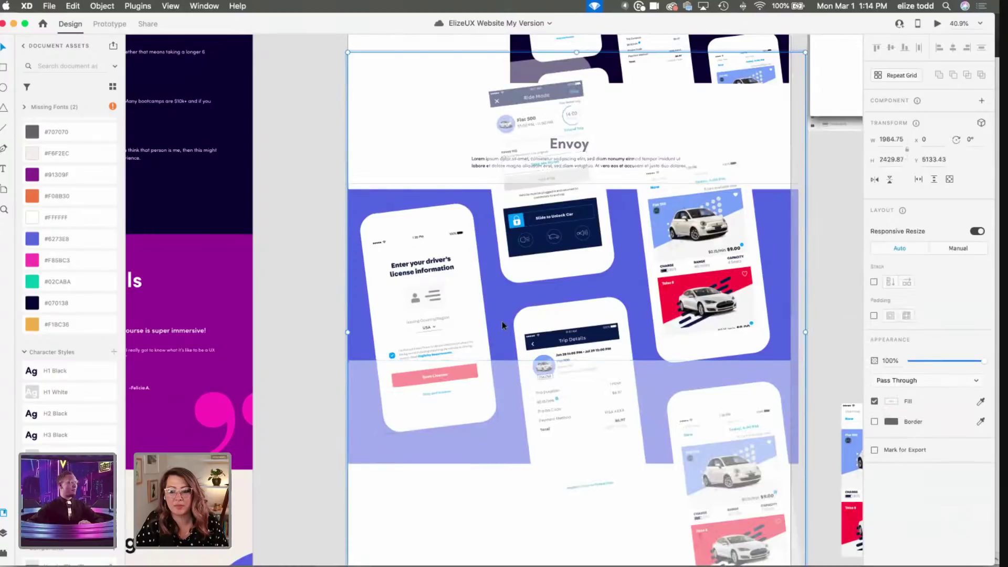
scroll(751, 514, "down", 3)
scroll(785, 541, "down", 1)
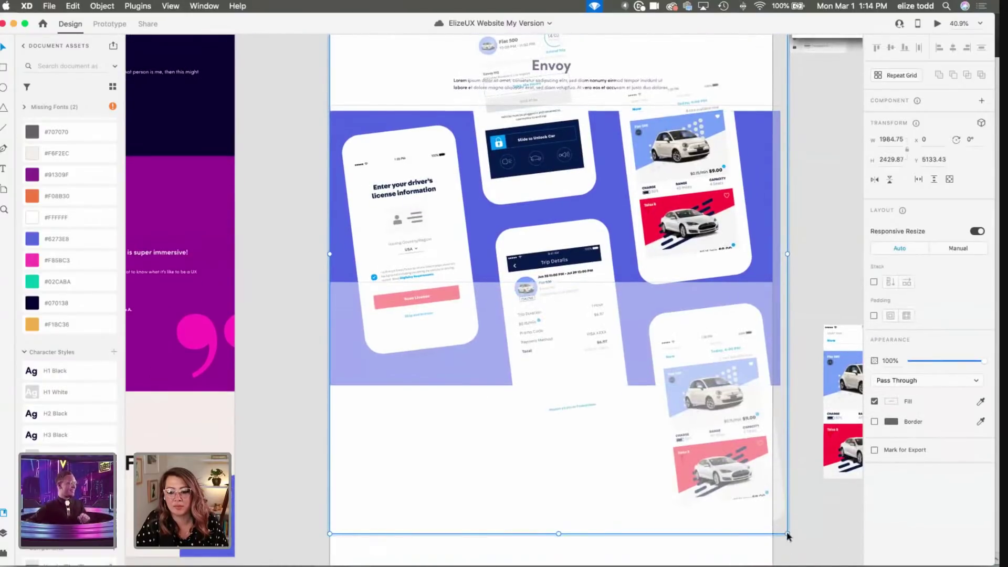
left_click_drag(723, 445, 703, 394)
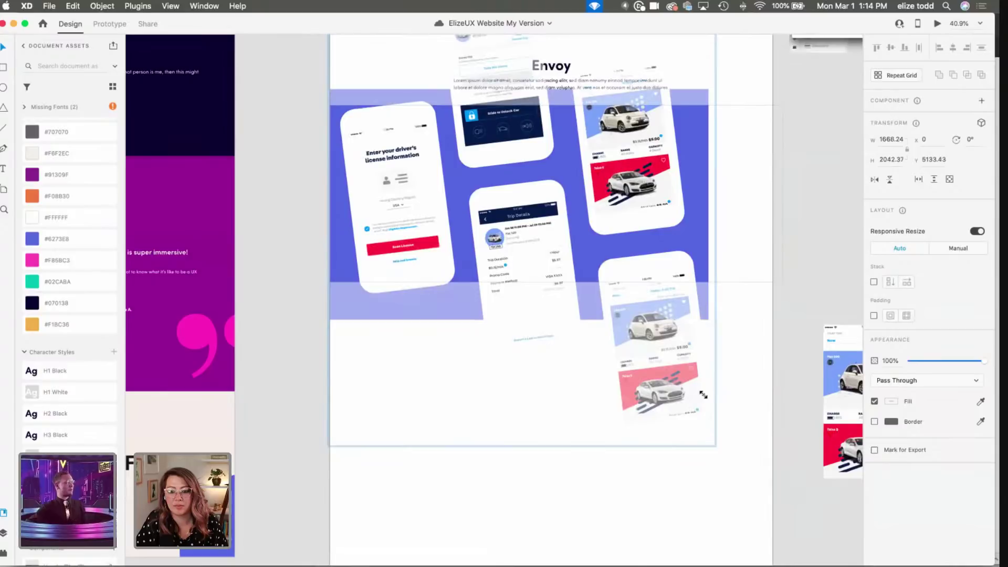
scroll(702, 389, "up", 3)
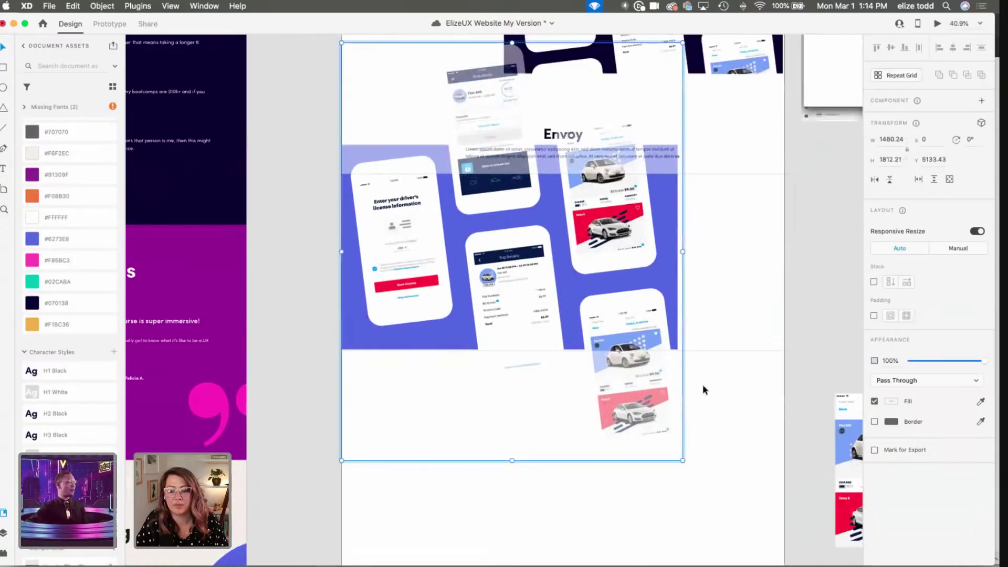
scroll(714, 362, "up", 2)
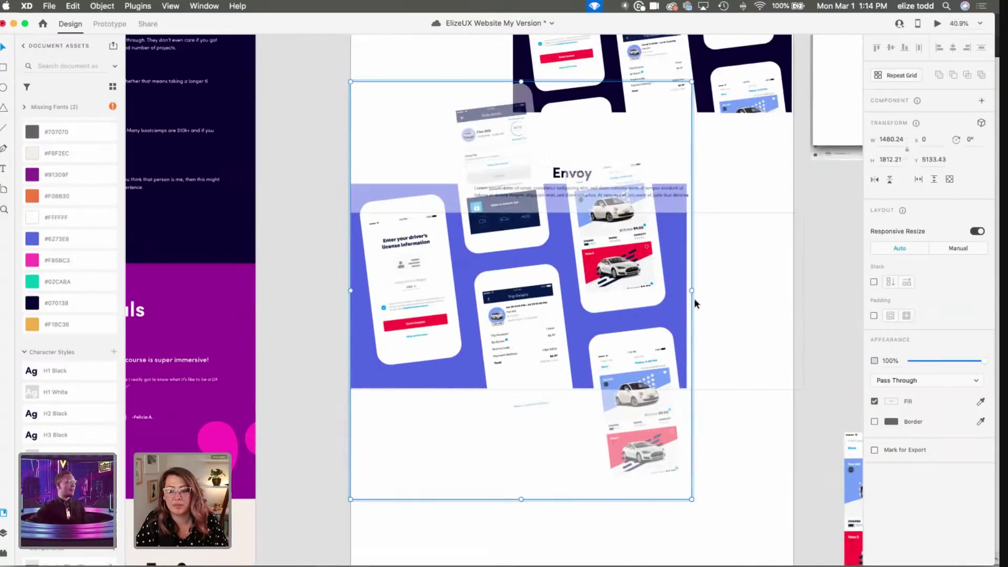
Step: Narrow the masked phone mockup artwork slightly by moving its right edge inward
key("Escape")
double_click(680, 290)
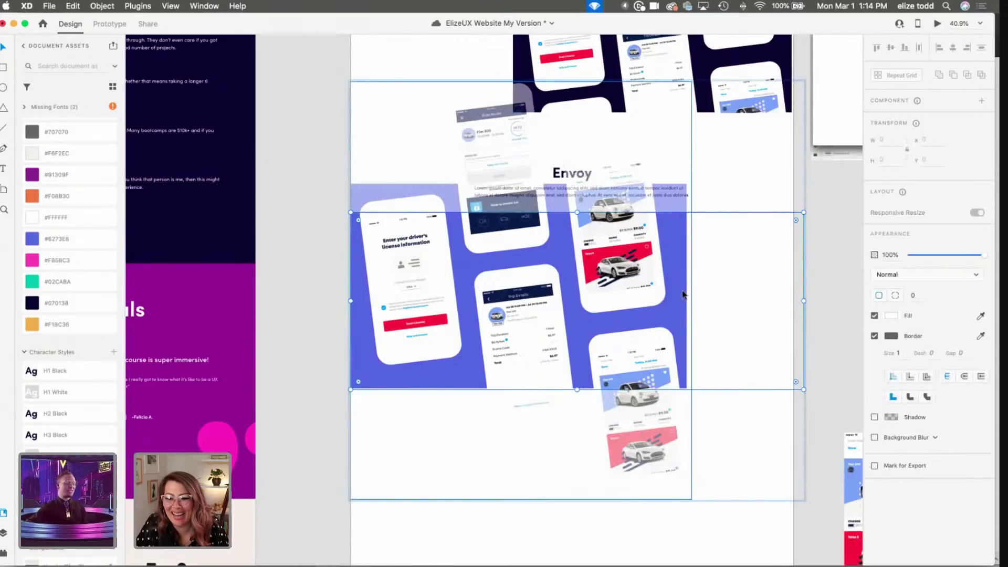
key("Escape")
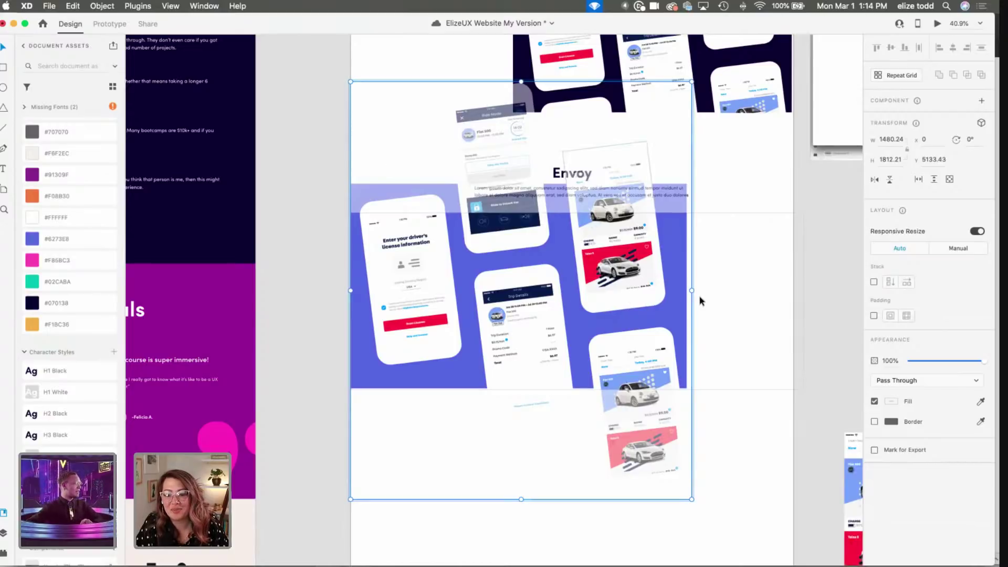
left_click_drag(677, 284, 663, 313)
Step: Widen the blue background rectangle inside the banner's mask to 1920 so it reaches the artboard's right edge
double_click(666, 313)
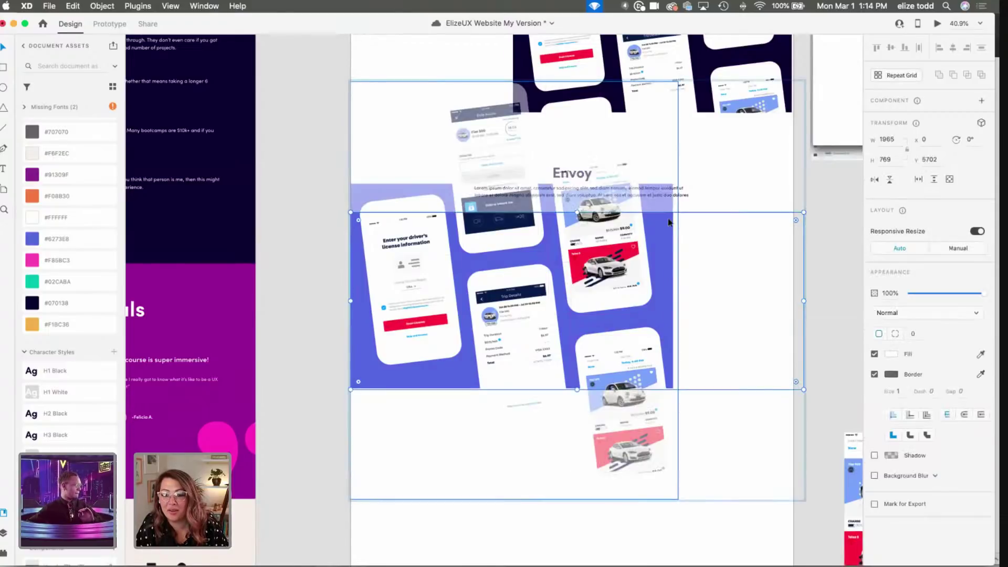
left_click(664, 188)
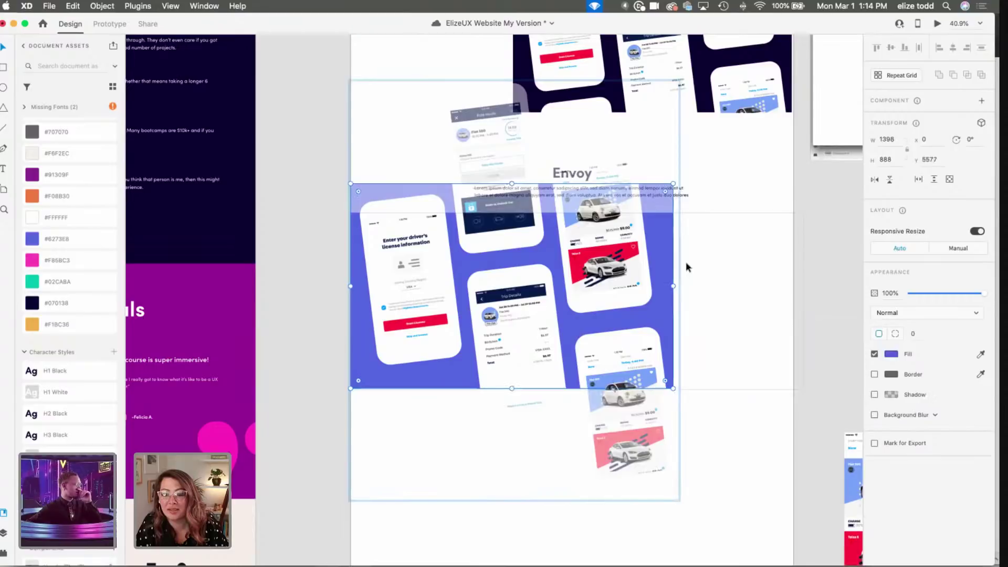
left_click_drag(672, 286, 794, 294)
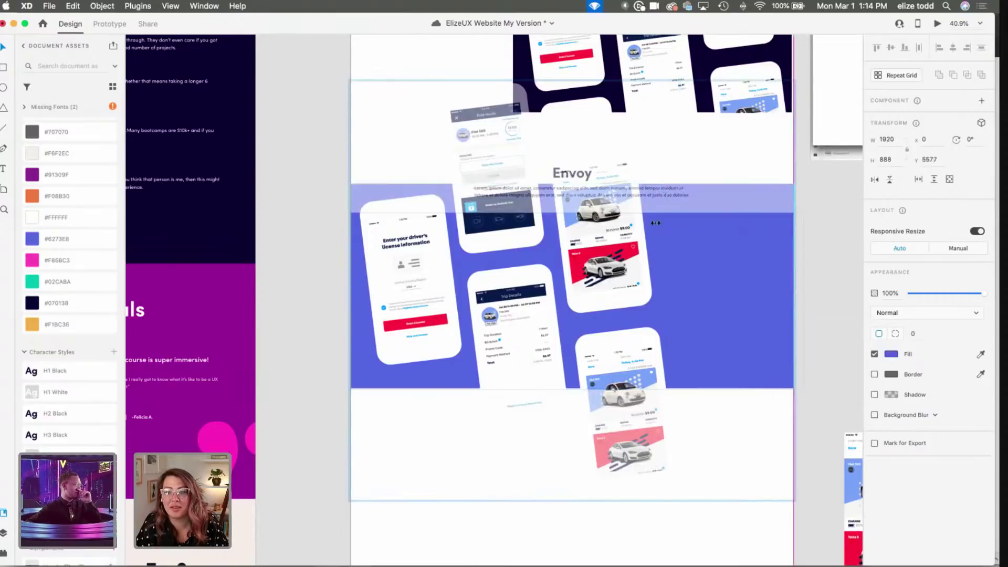
left_click(310, 140)
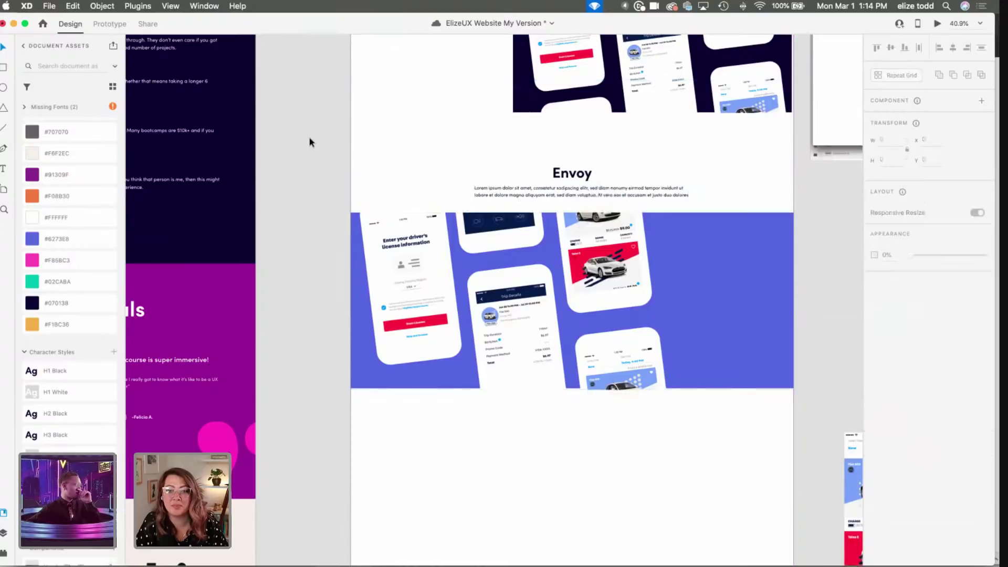
Step: Duplicate the blue Envoy banner and place the copy below the original at Y 6680, leaving a white gap between them
left_click(566, 272)
scroll(566, 271, "down", 3)
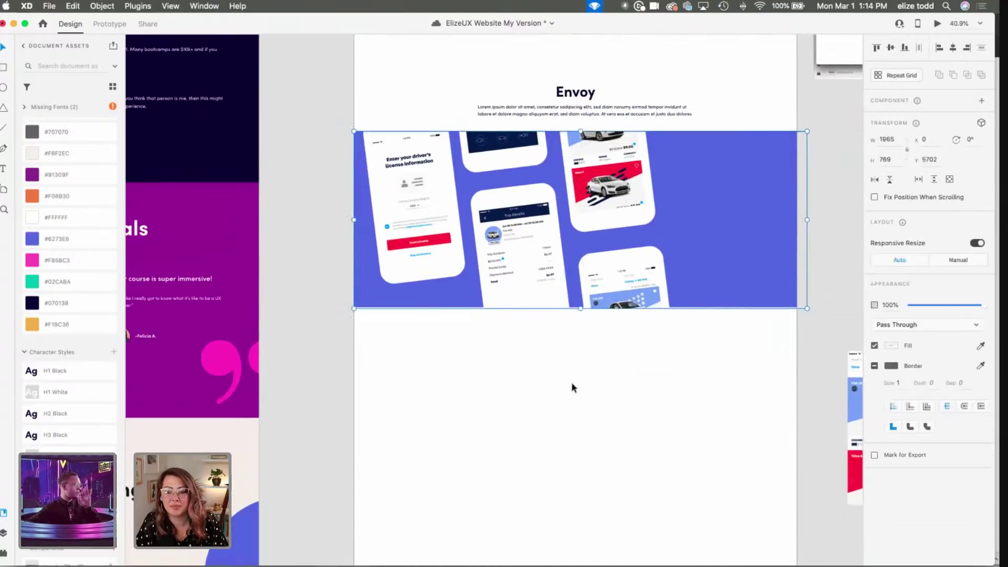
key("super+d")
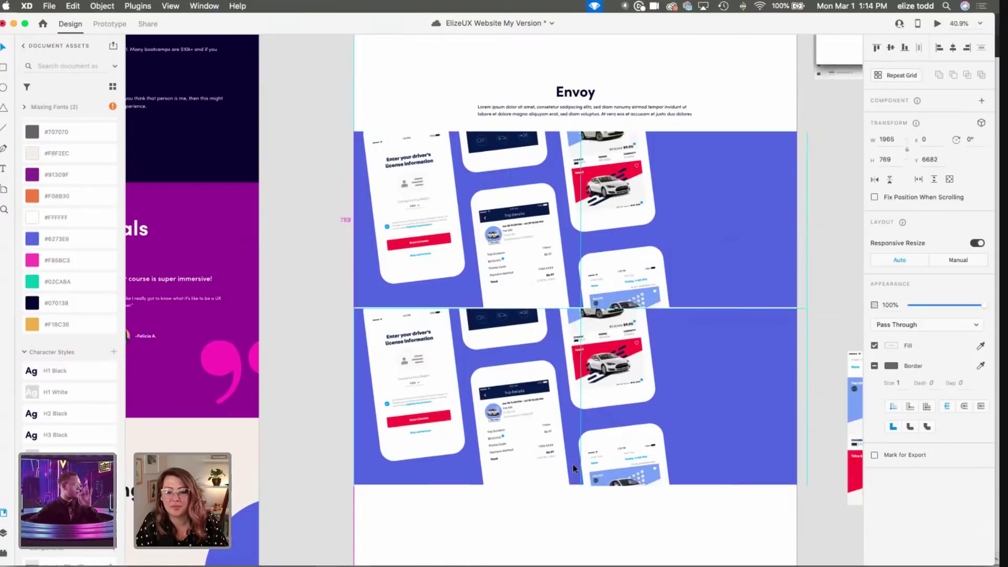
key("shift+Down")
key("shift+Down")
key("shift+Down")
key("shift+Down")
key("shift+Down")
key("shift+Down")
key("shift+Down")
key("shift+Down")
key("shift+Down")
key("shift+Down")
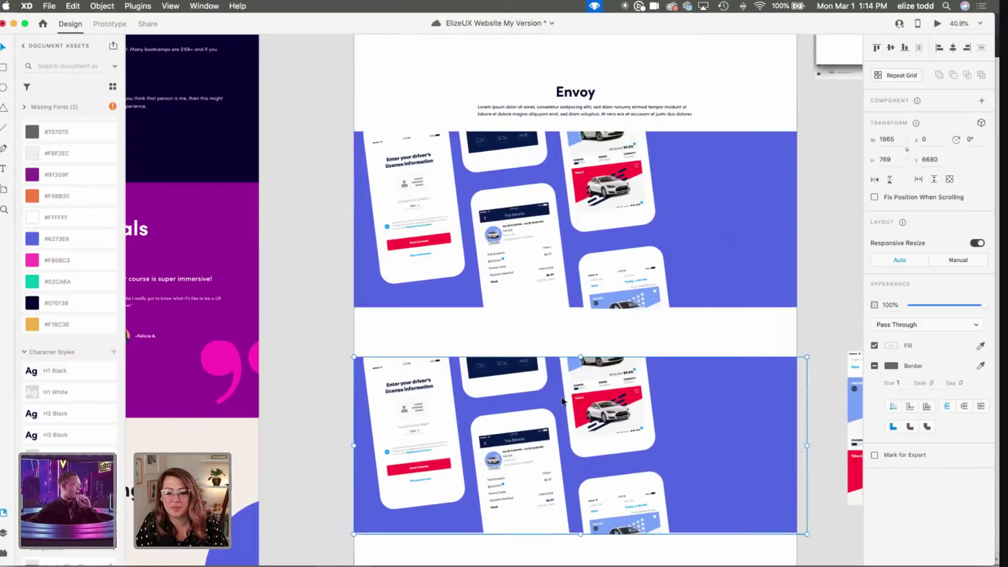
Step: Copy the left-aligned Envoy heading and paragraph beside the dark mockup image onto the duplicate banner's empty blue area at X 1382, Y 6919
left_click(573, 97)
scroll(570, 172, "up", 2)
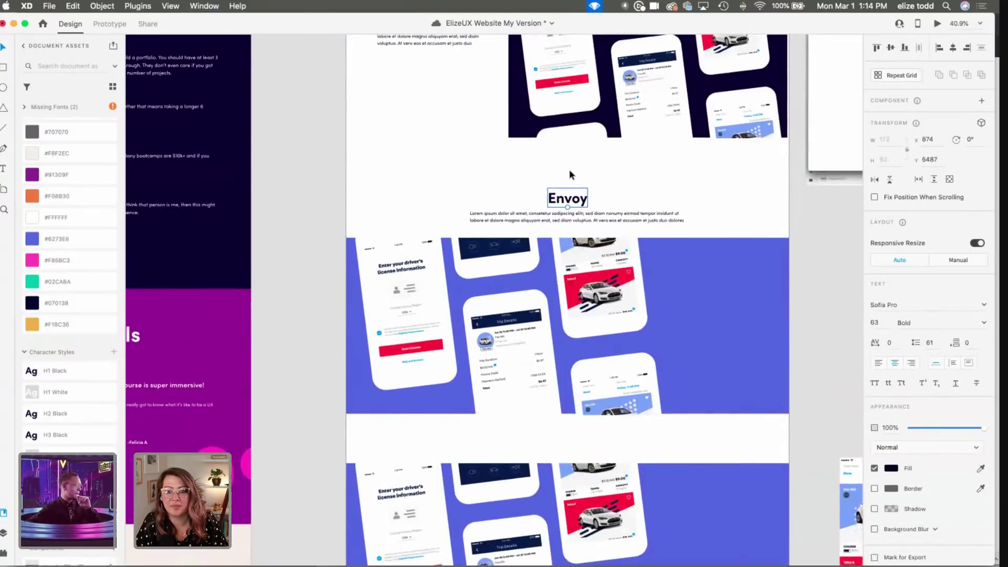
scroll(423, 97, "up", 3)
left_click(393, 166)
left_click(400, 206, "shift")
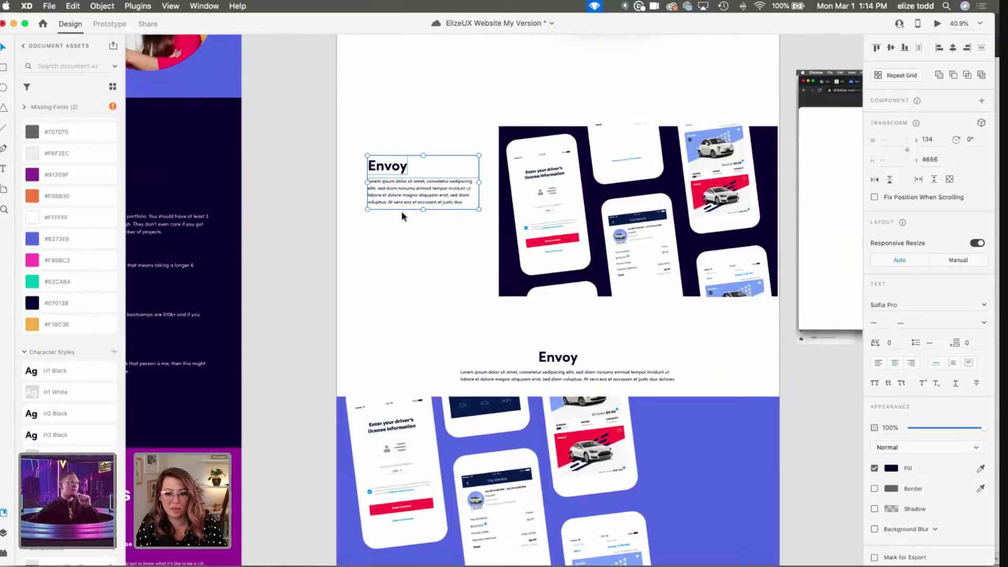
key("super+c")
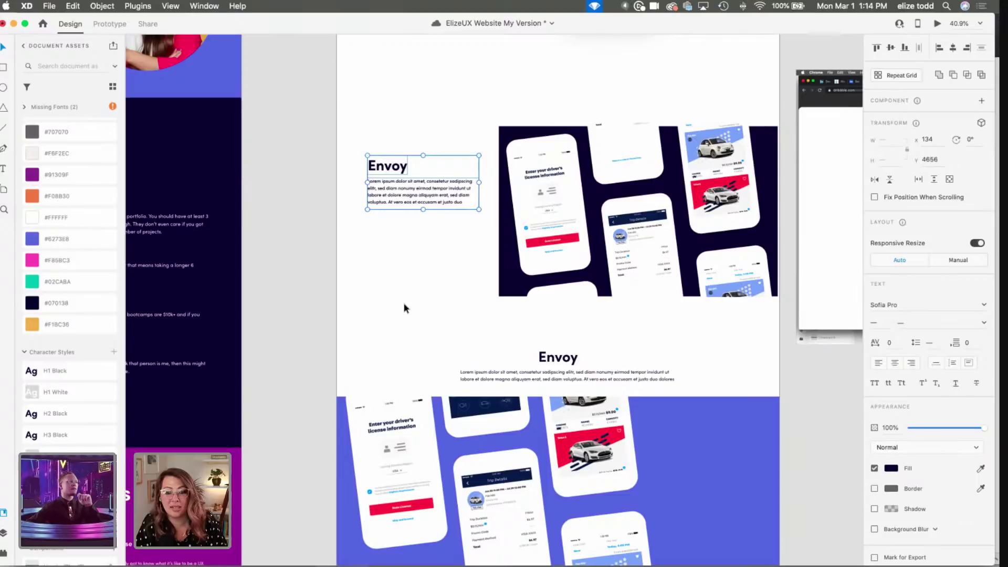
key("super+v")
scroll(404, 301, "down", 9)
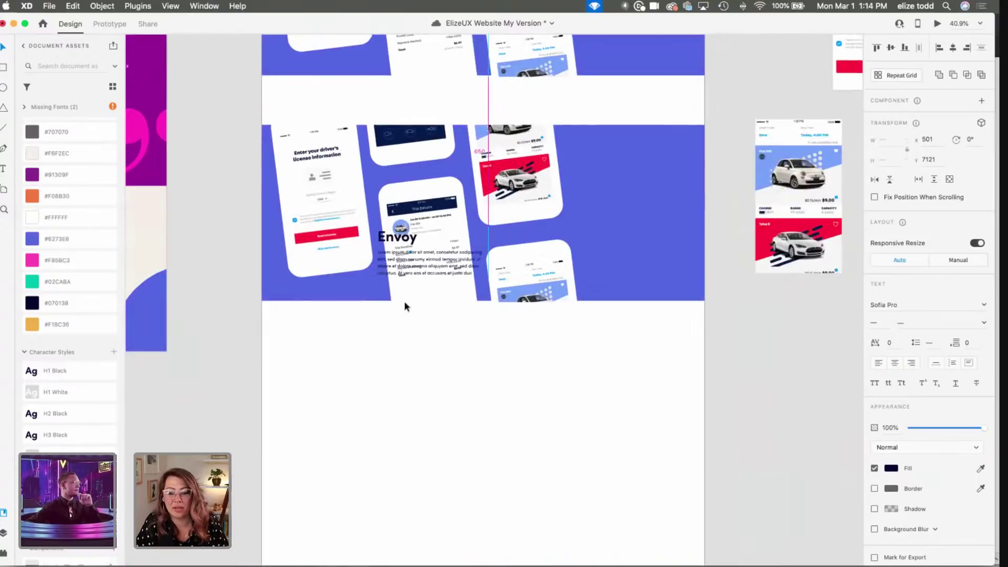
left_click_drag(404, 302, 593, 155)
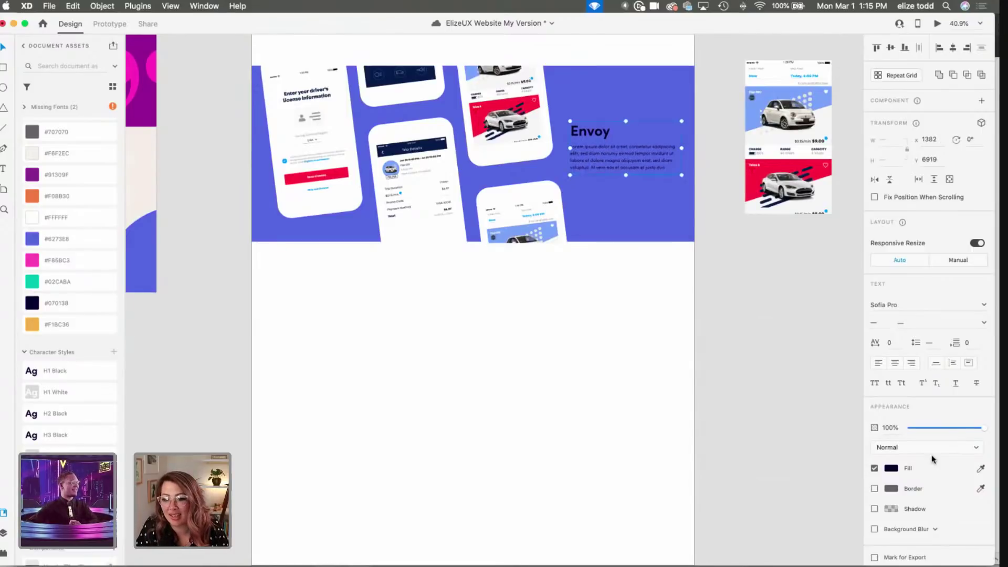
Step: Change the fill of the pasted Envoy heading and paragraph to white
left_click(890, 468)
left_click(784, 426)
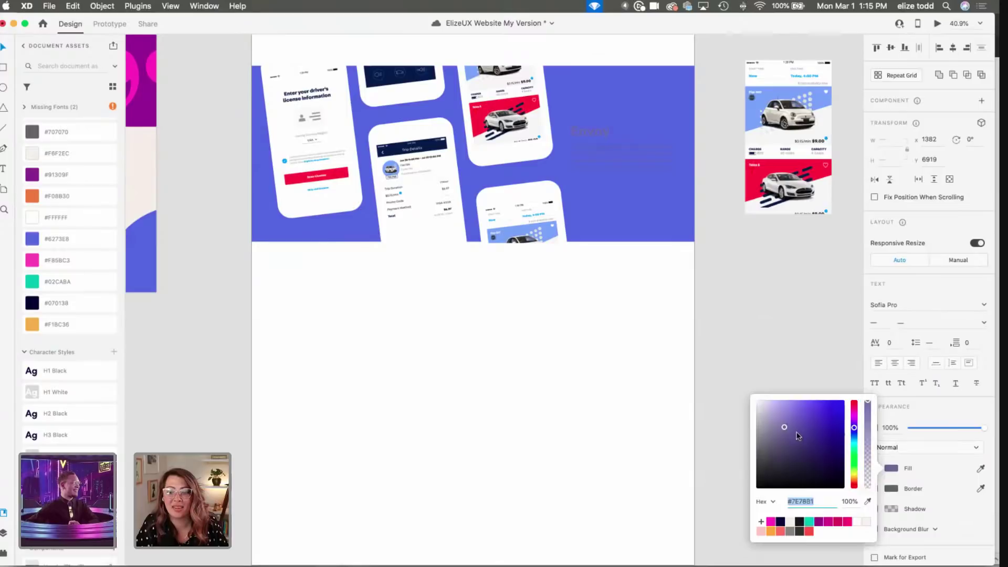
left_click_drag(797, 435, 760, 411)
left_click(555, 288)
Step: Nudge the white Envoy heading and paragraph right and down to X 1393, Y 6925
scroll(453, 170, "up", 2)
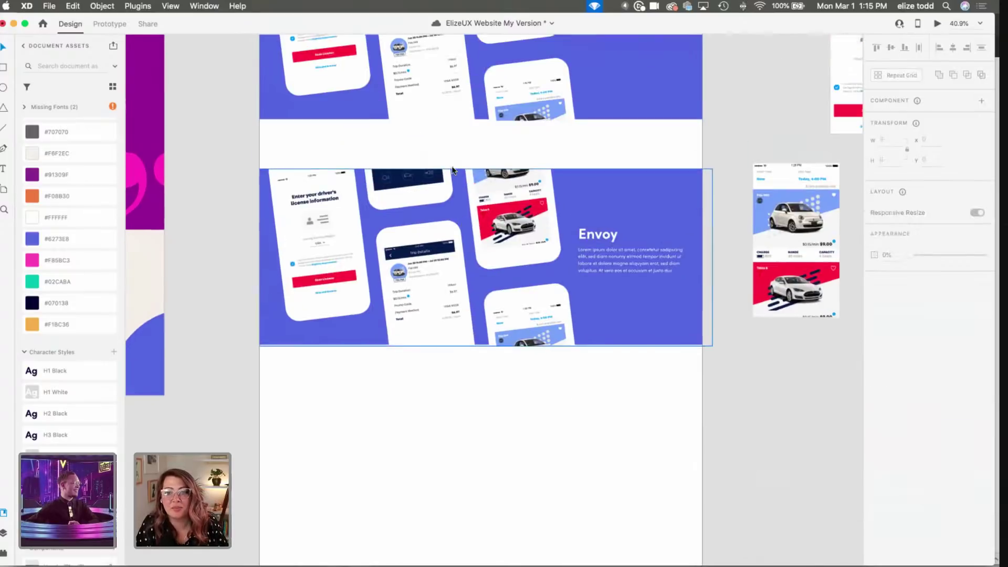
key("super+equal")
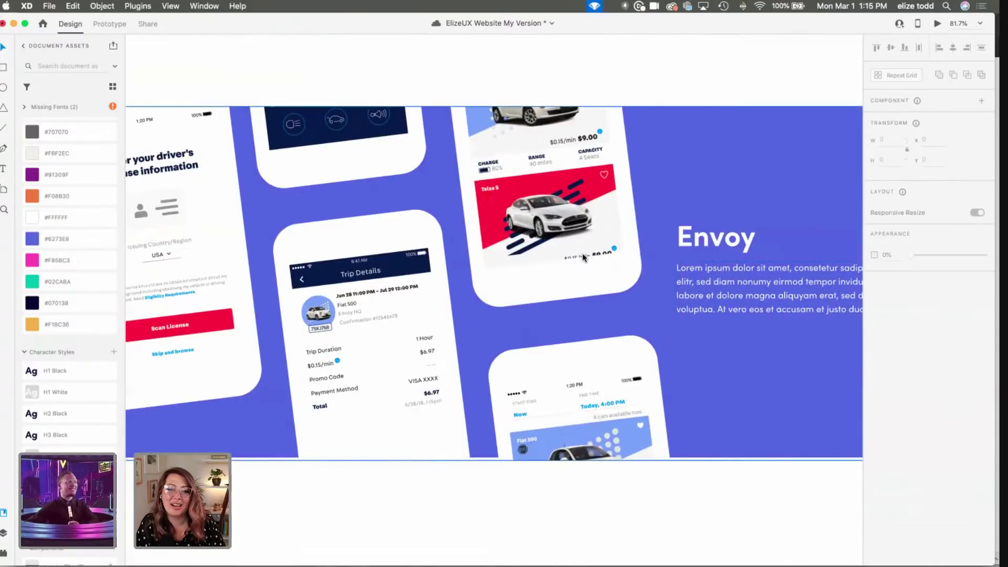
scroll(582, 257, "down", 3)
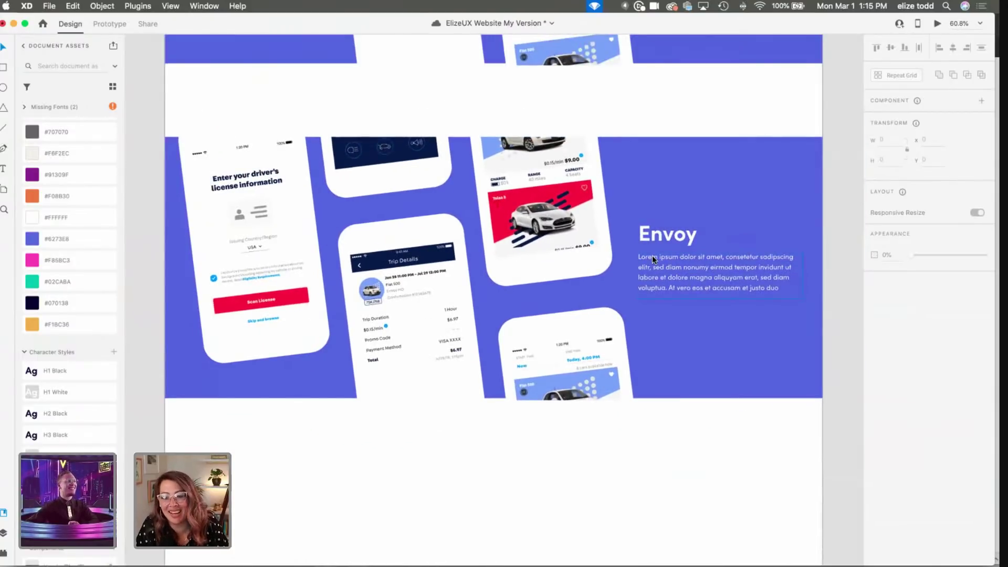
left_click(652, 255)
key("Right")
key("Right")
key("Right")
key("Right")
key("Right")
key("Right")
key("Right")
key("Right")
key("Right")
key("Right")
key("Right")
key("Right")
key("Right")
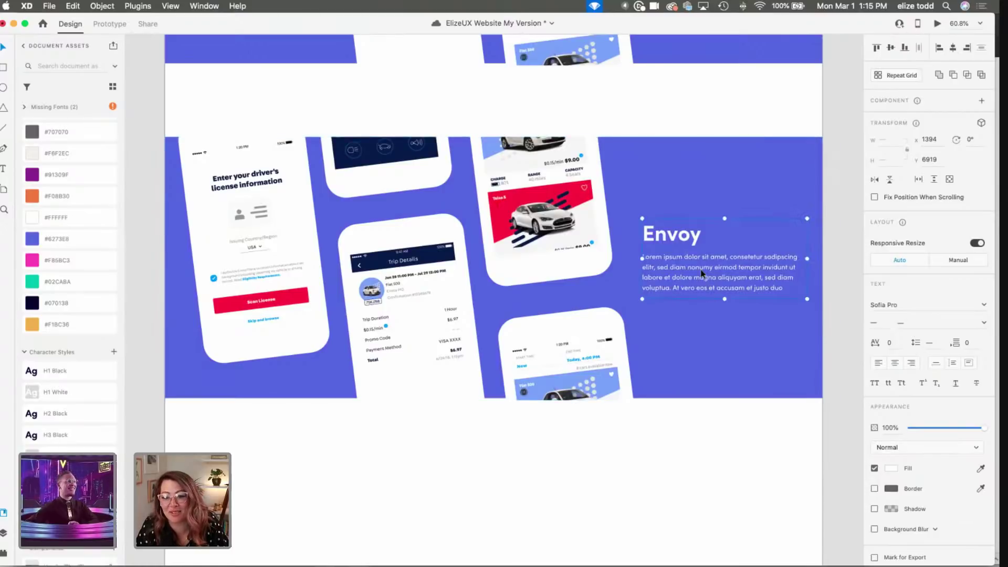
key("Left")
key("Down")
key("Down")
key("Down")
key("Down")
key("Down")
key("Down")
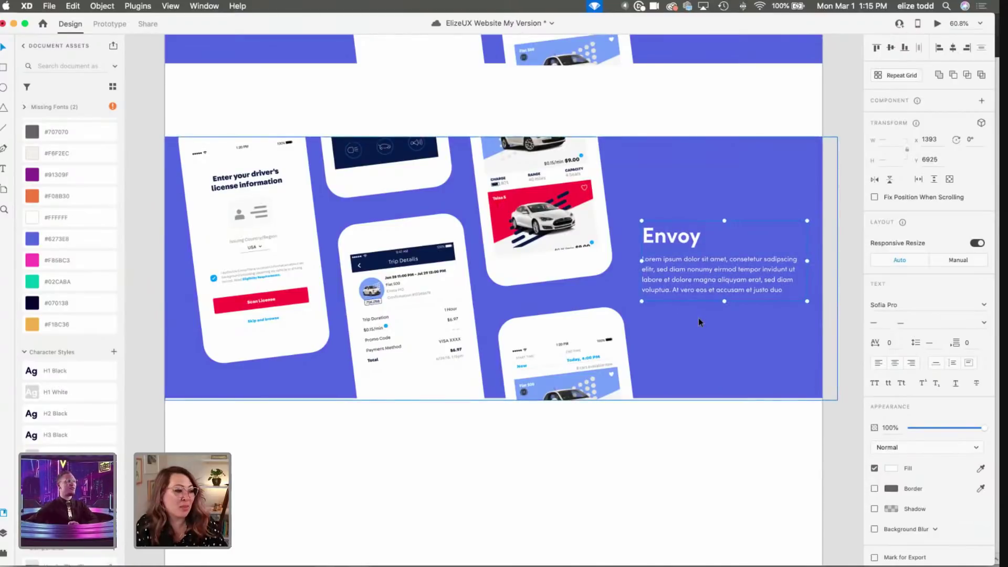
key("Escape")
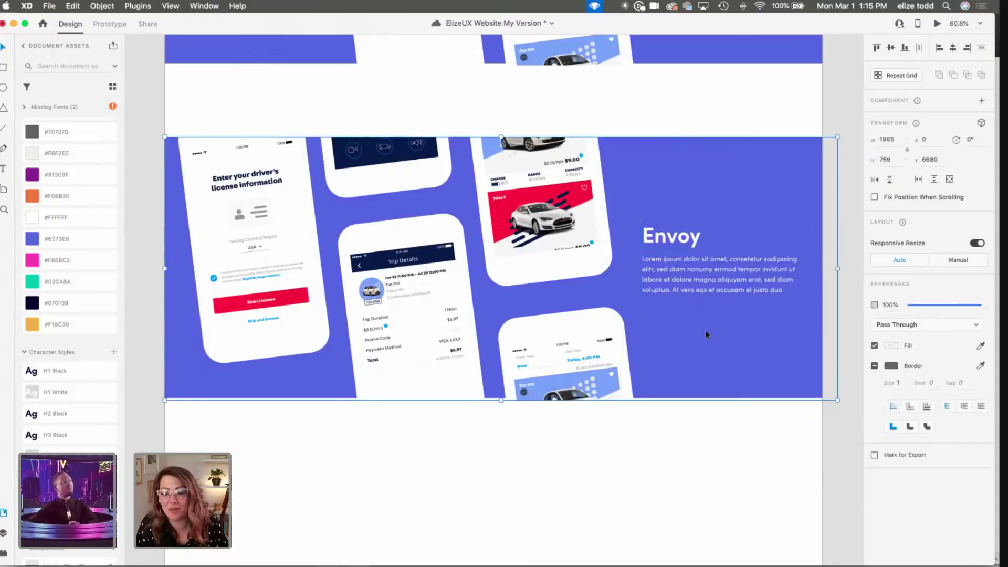
Step: Shorten the lower banner's paragraph box to a height of 80 and move it with the Envoy heading to X 1395, Y 6986
double_click(744, 300)
double_click(727, 285)
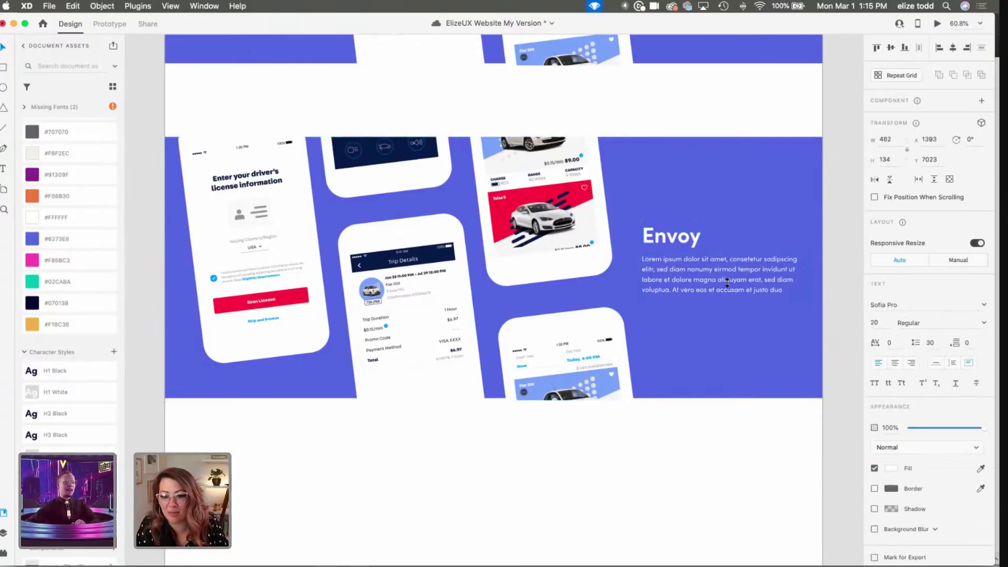
left_click_drag(727, 282, 726, 282)
left_click(665, 244, "shift")
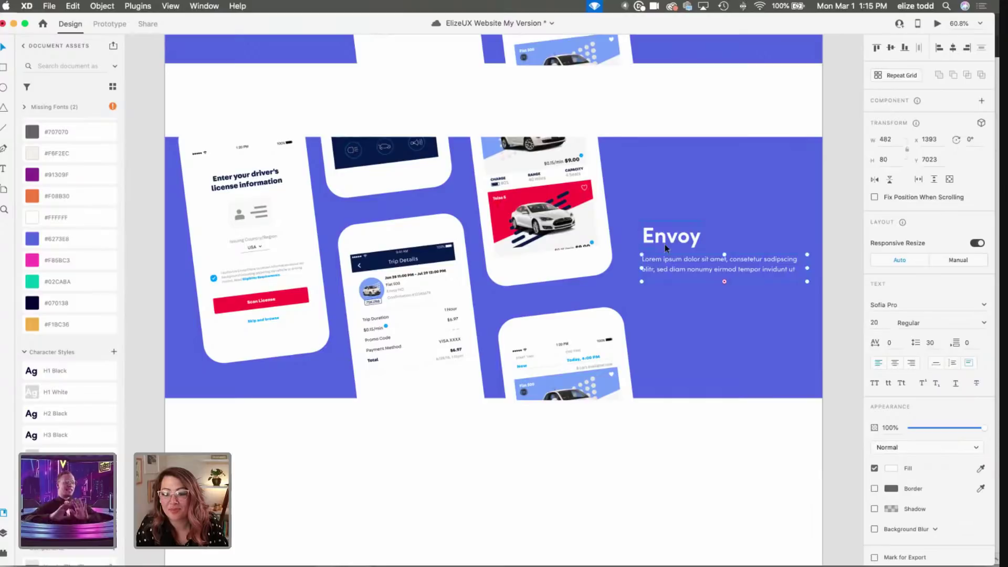
left_click_drag(665, 245, 663, 259)
key("Escape")
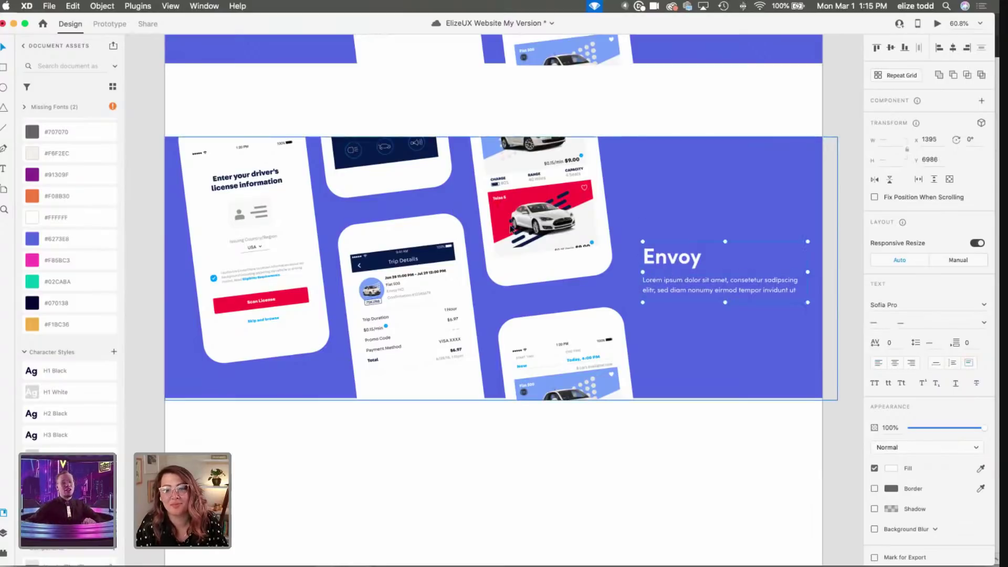
Step: Shift the lower banner's paragraph slightly and realign it with the left edge of the Envoy heading
scroll(510, 228, "down", 3)
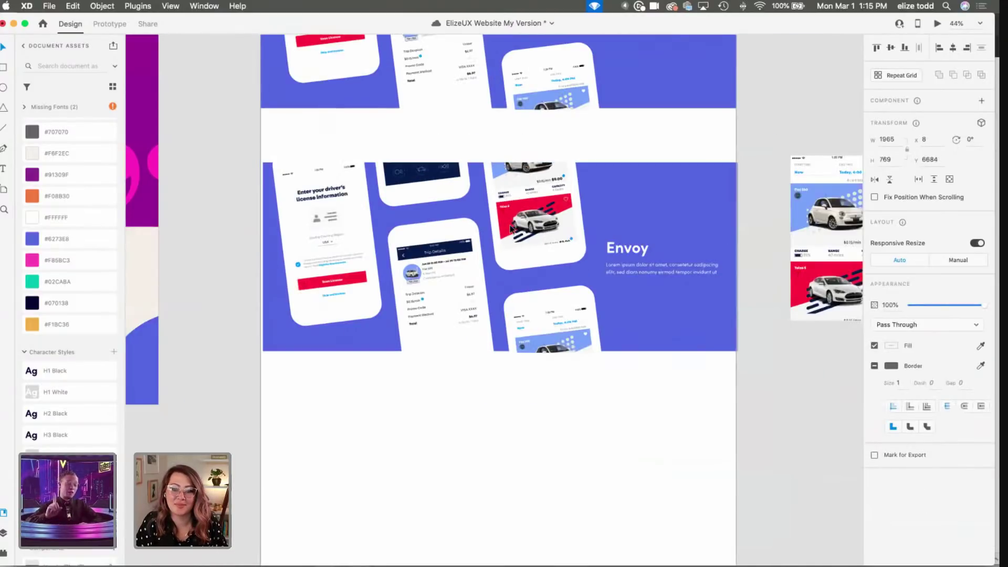
double_click(510, 228)
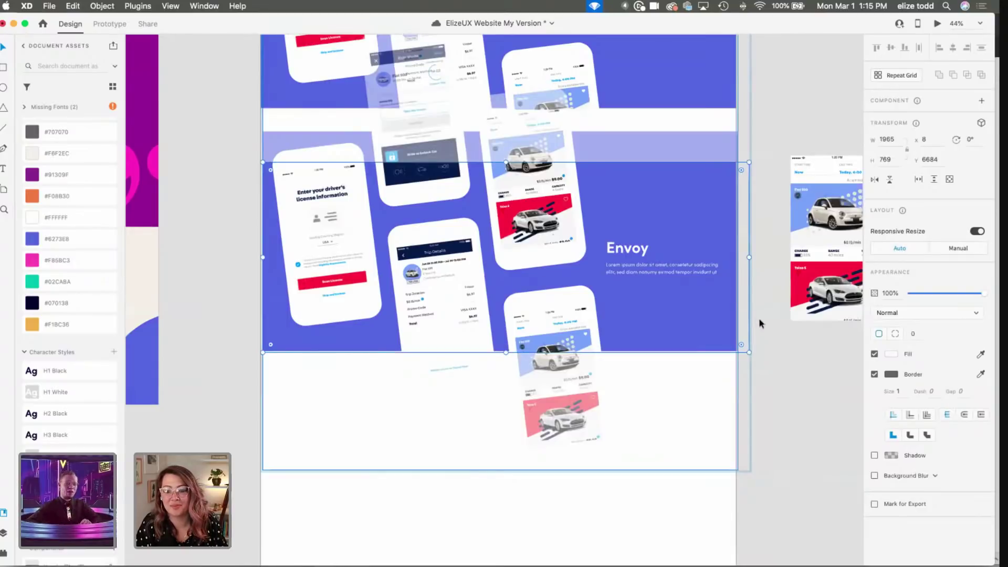
key("Escape")
left_click(638, 266)
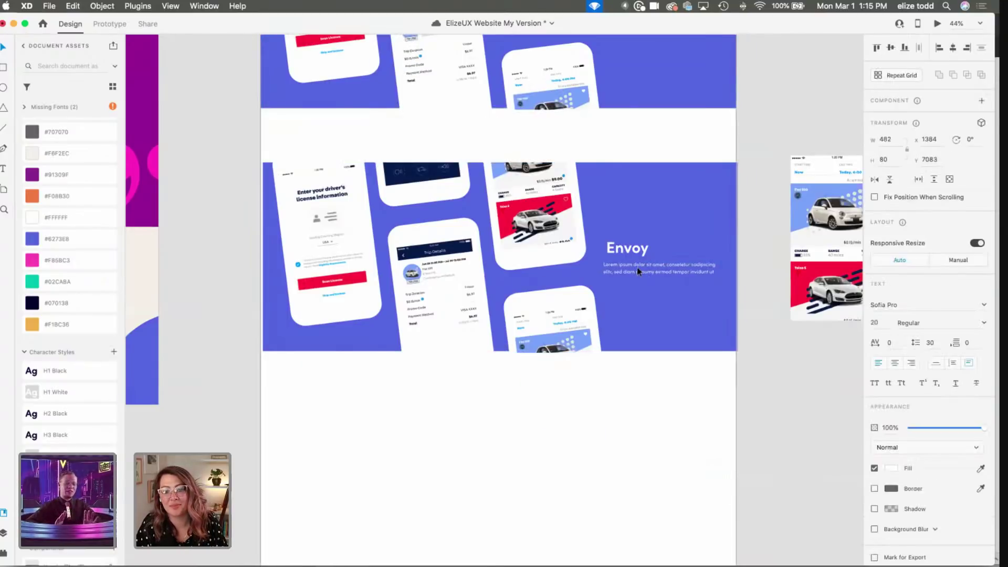
left_click_drag(636, 267, 641, 267)
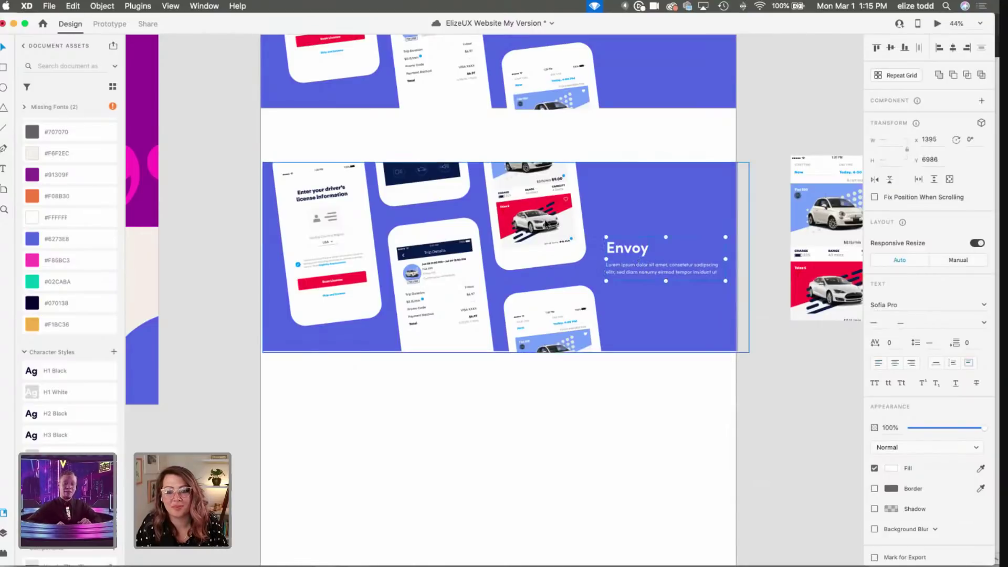
Step: Move the lower blue phone-mockup banner to X 0, Y 6722, leaving its Envoy heading and paragraph in place
left_click(732, 230)
key("Escape")
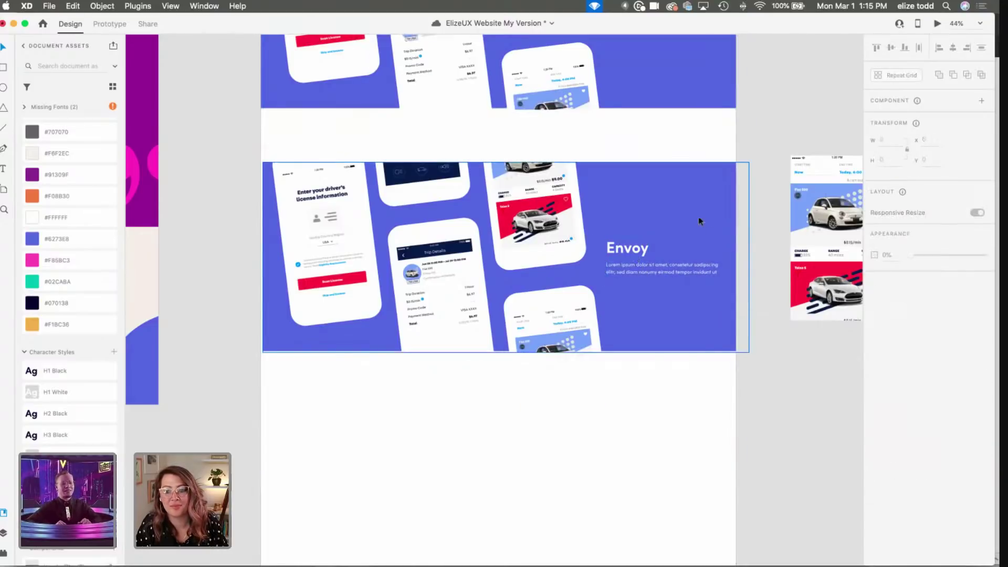
key("shift+Left")
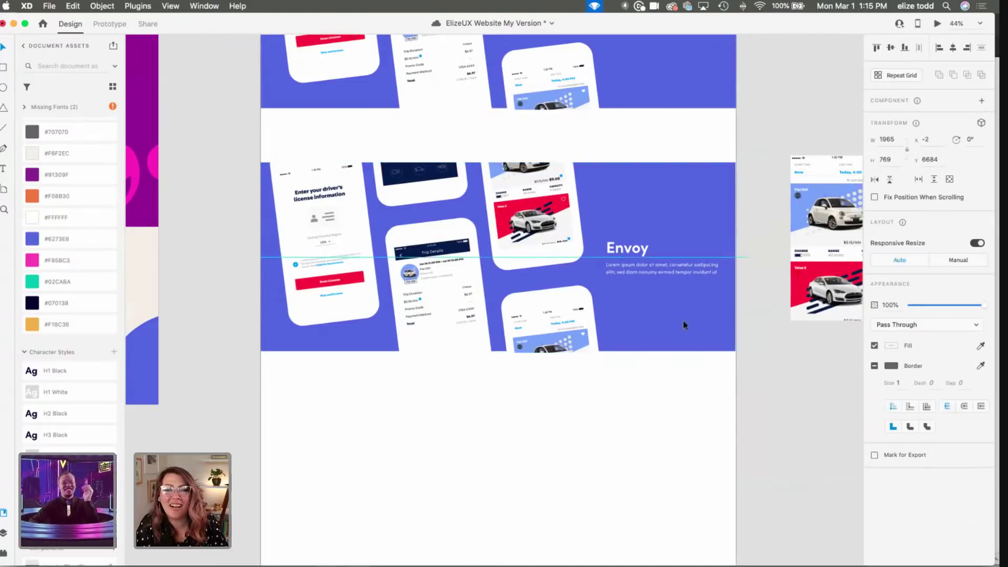
left_click_drag(682, 320, 683, 329)
left_click(629, 367)
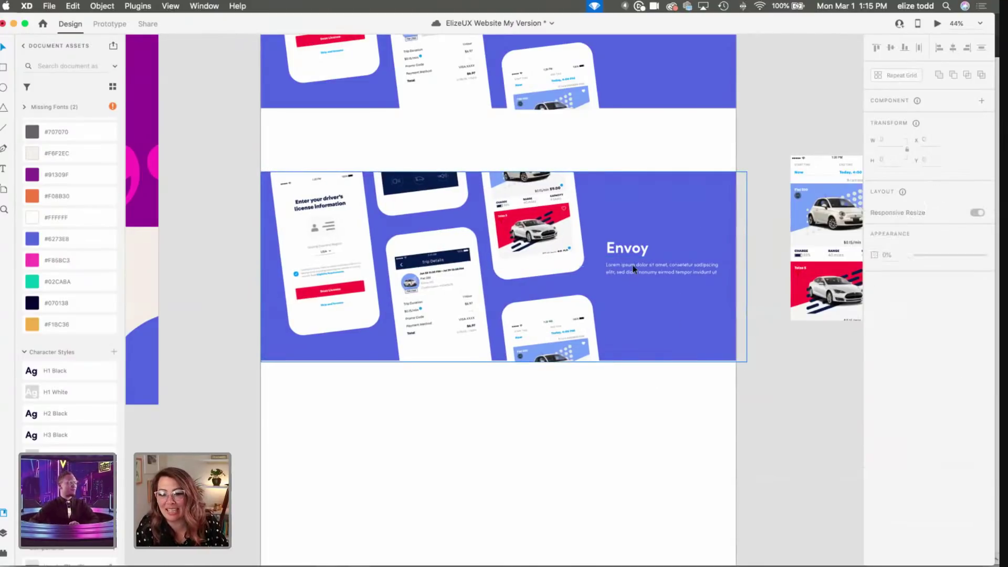
double_click(629, 264)
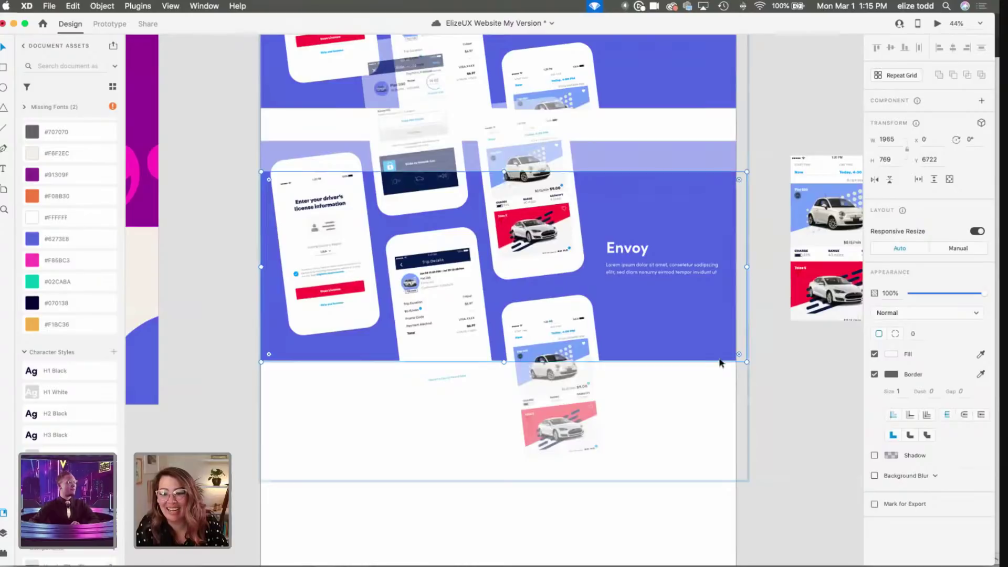
key("Escape")
key("Escape")
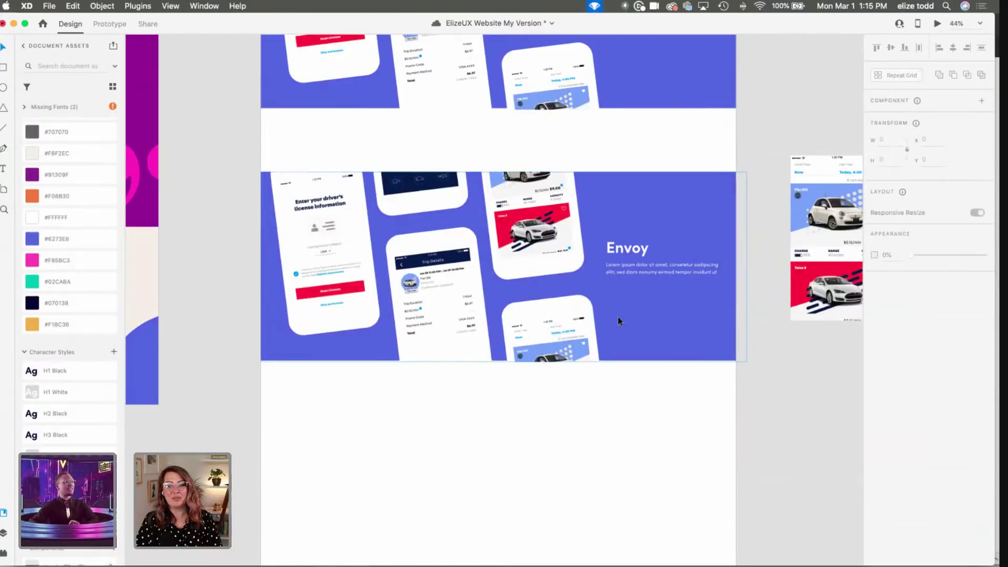
Step: Duplicate the My Projects artboard into the empty space beside the original
scroll(618, 320, "up", 2)
scroll(618, 320, "up", 1)
scroll(619, 319, "up", 5)
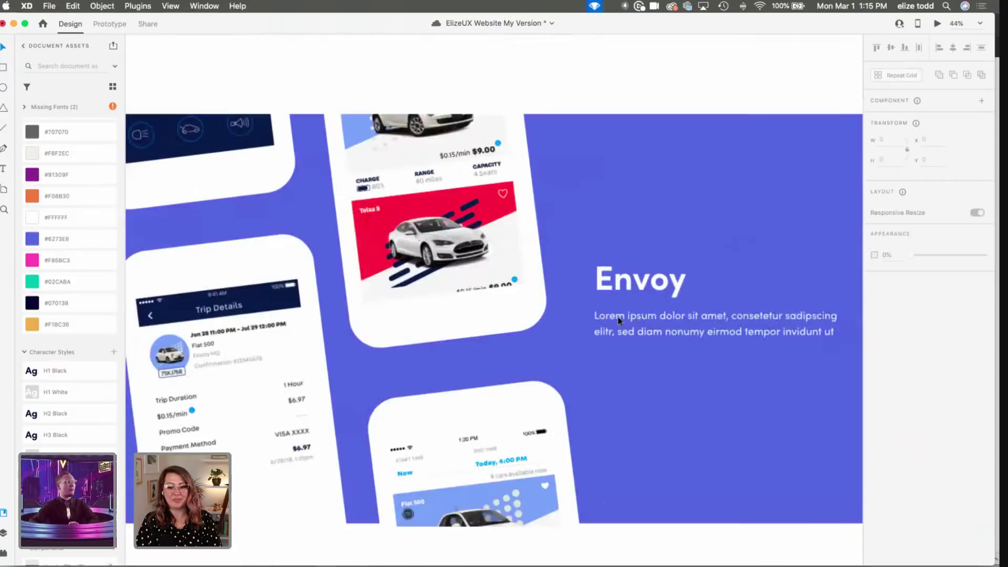
scroll(618, 316, "down", 4)
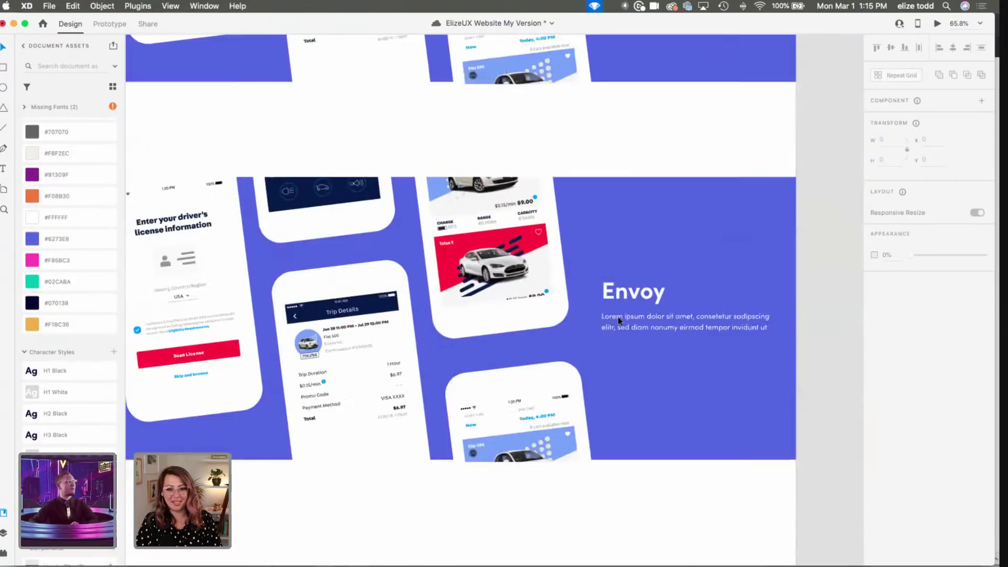
scroll(618, 316, "down", 2)
scroll(618, 316, "down", 2)
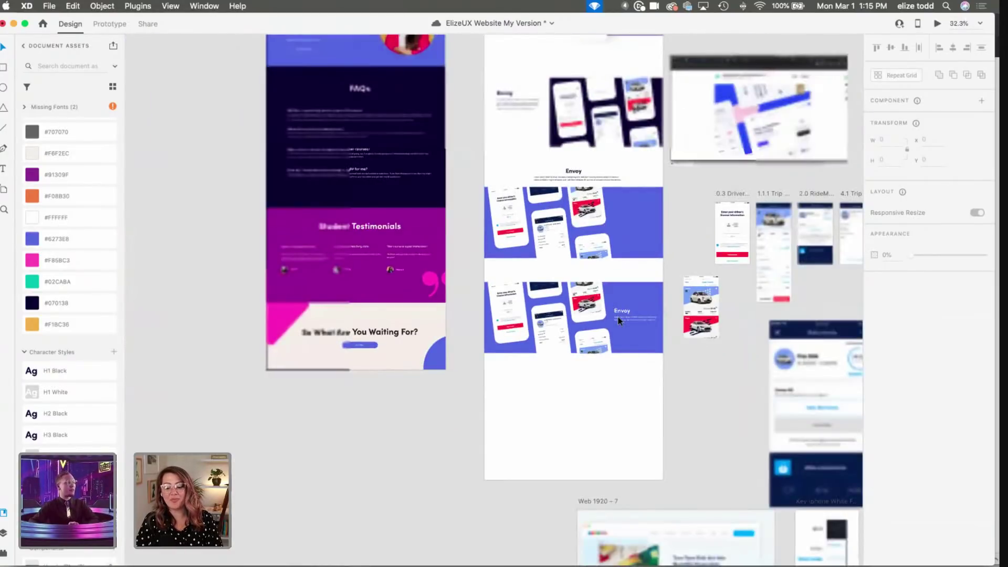
scroll(618, 316, "down", 3)
scroll(618, 317, "right", 5)
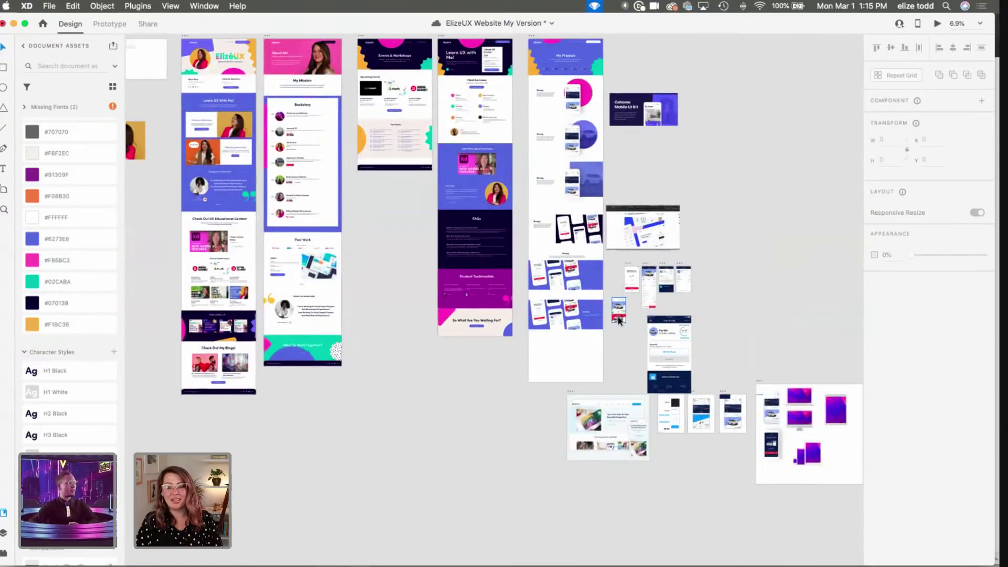
scroll(522, 149, "right", 4)
scroll(522, 150, "up", 1)
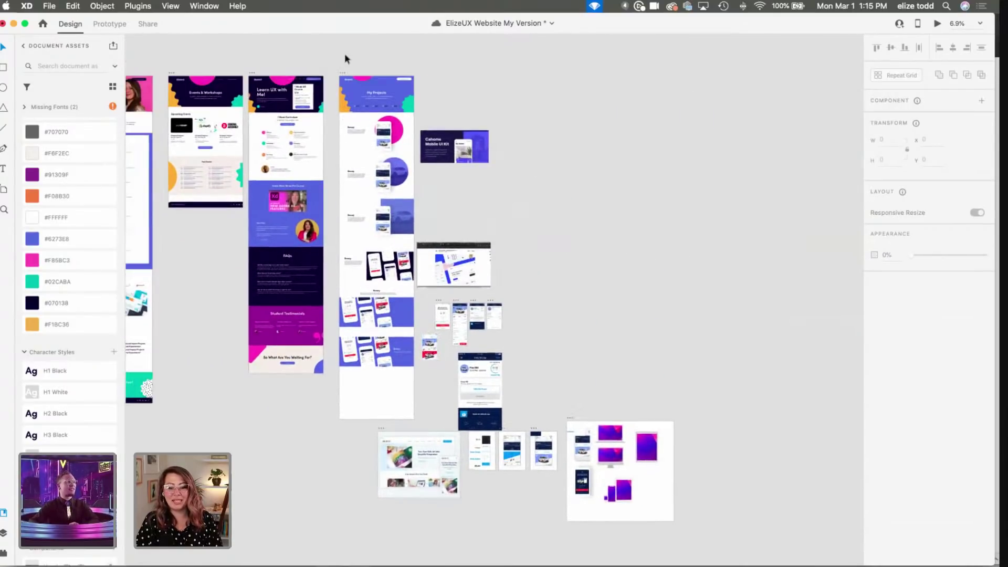
left_click_drag(347, 76, 551, 101)
Step: On the duplicate artboard, delete the Envoy sections between the blue-circle section and the lowest blue banner
scroll(634, 301, "up", 3)
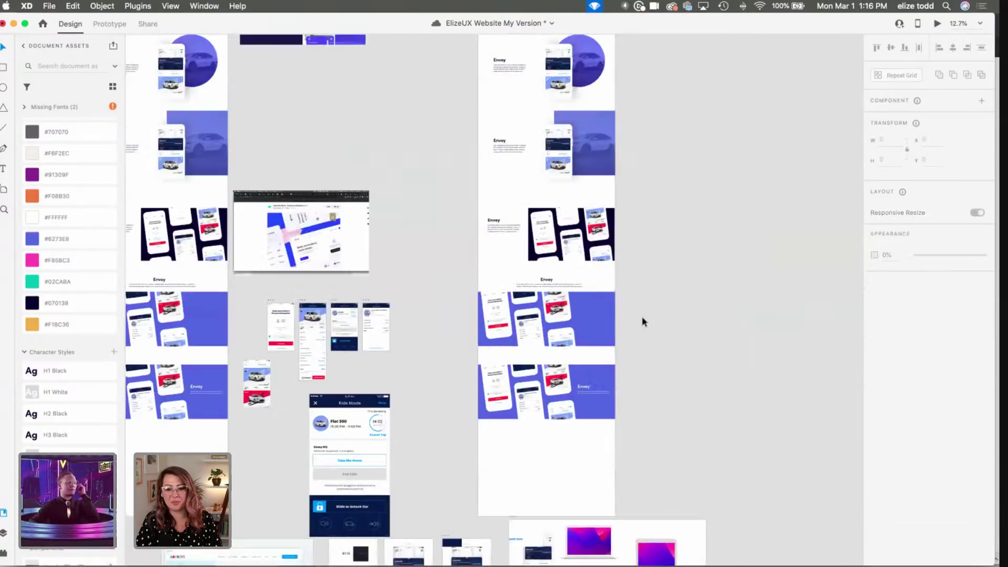
left_click_drag(651, 326, 476, 206)
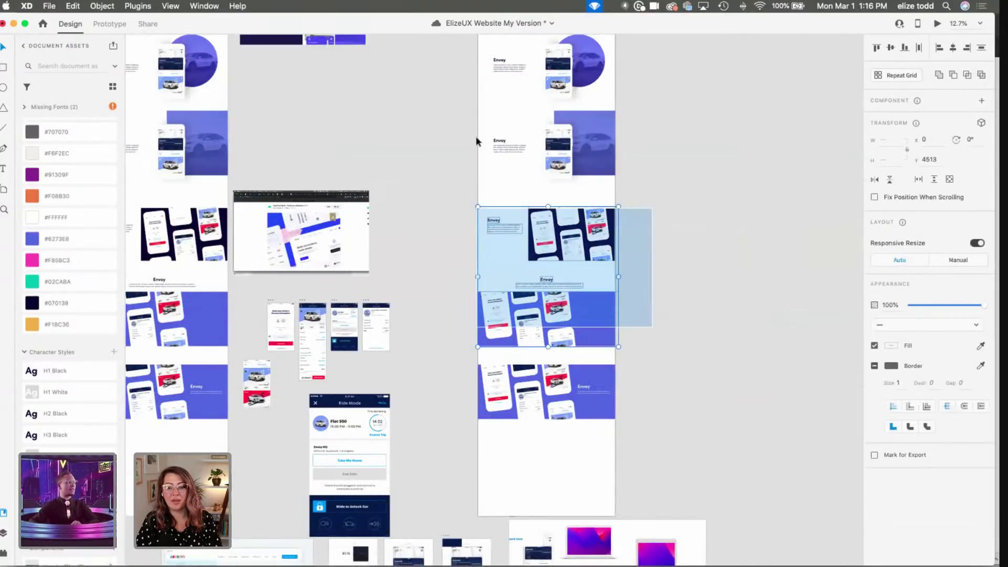
left_click_drag(477, 140, 476, 126)
scroll(475, 131, "up", 5)
Step: Delete the pink-circle Envoy section's mockup, paragraph and heading from the duplicate artboard
left_click(534, 107)
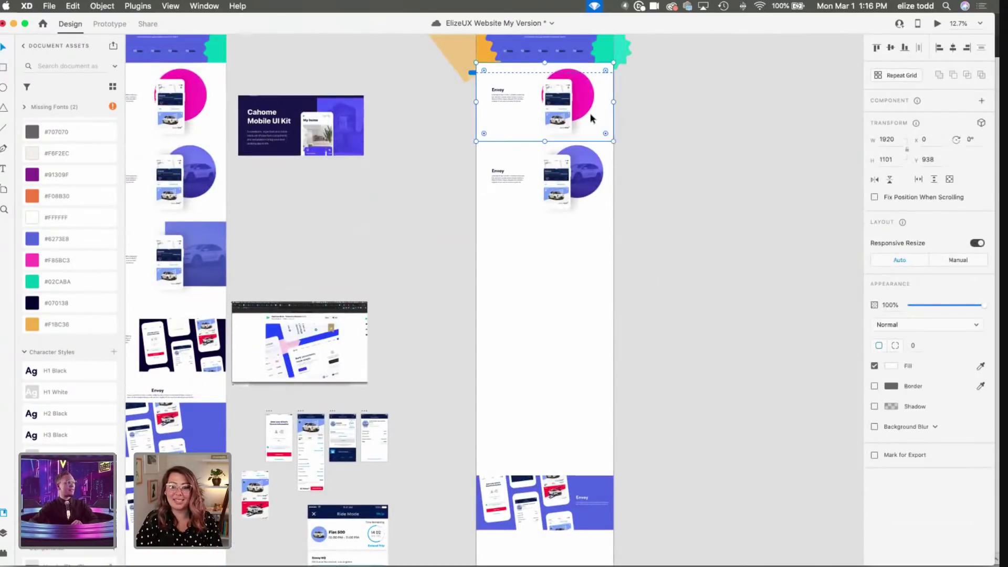
left_click_drag(635, 124, 509, 83)
key("Delete")
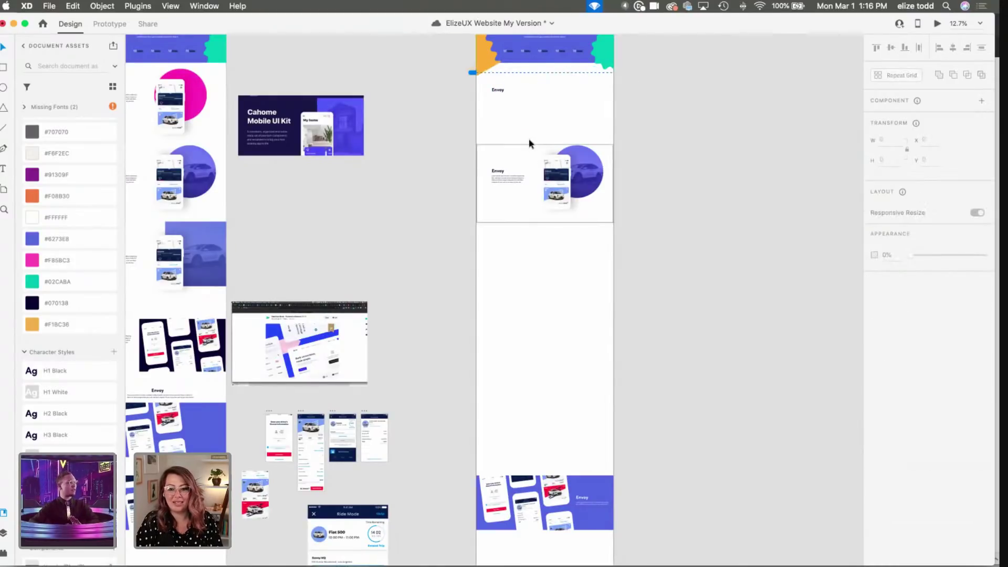
left_click(499, 92)
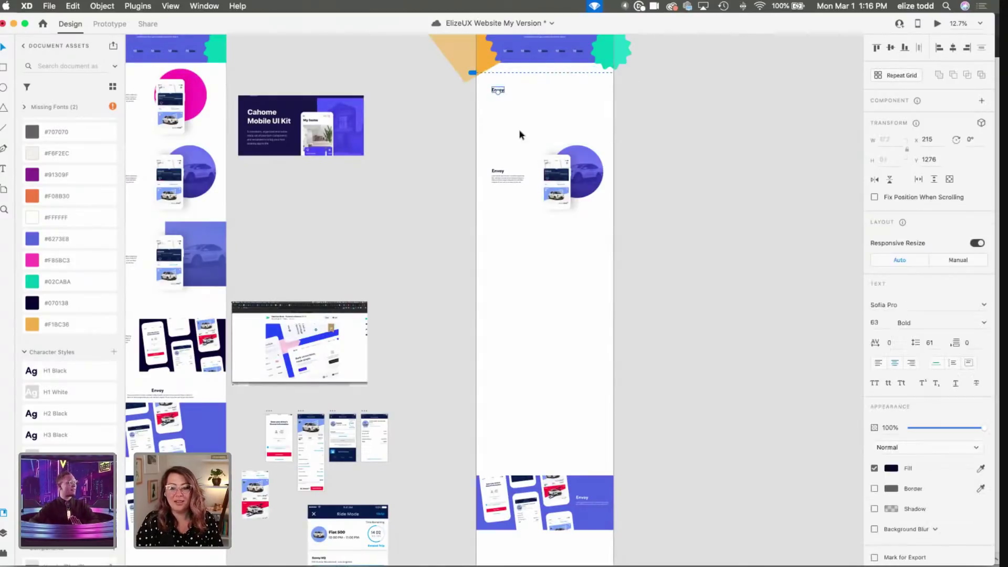
key("Delete")
Step: Group the heading, paragraph and phone mockup of the duplicate artboard's blue-circle section
left_click(524, 157)
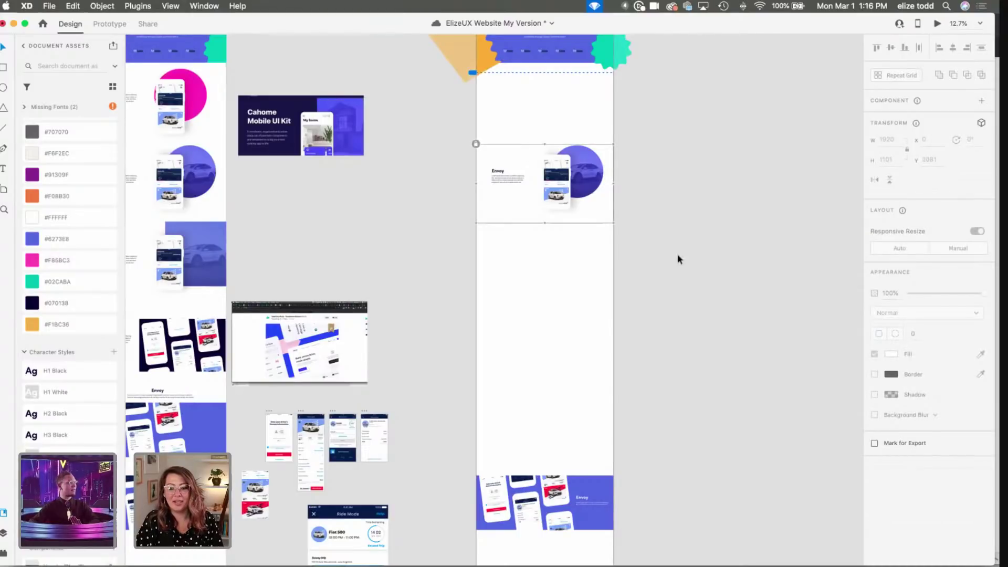
double_click(573, 196)
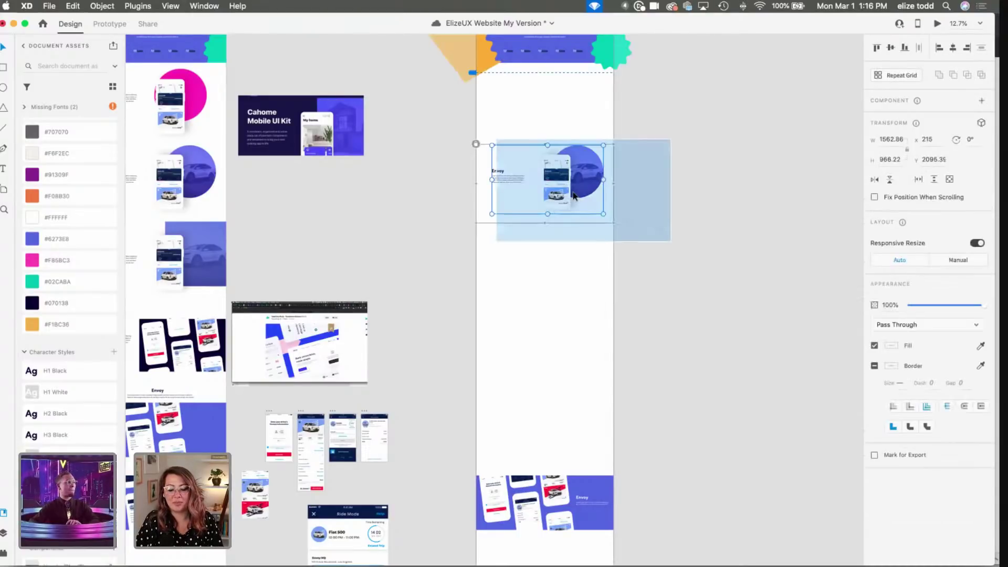
left_click(658, 241)
double_click(527, 184)
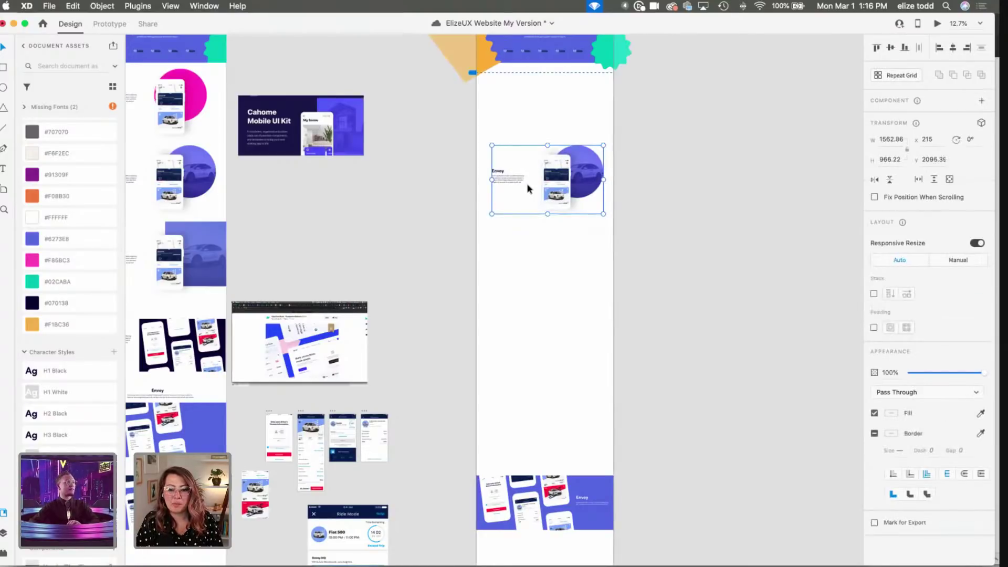
Step: Unlock the white background rectangle behind the blue-circle section
left_click(539, 125)
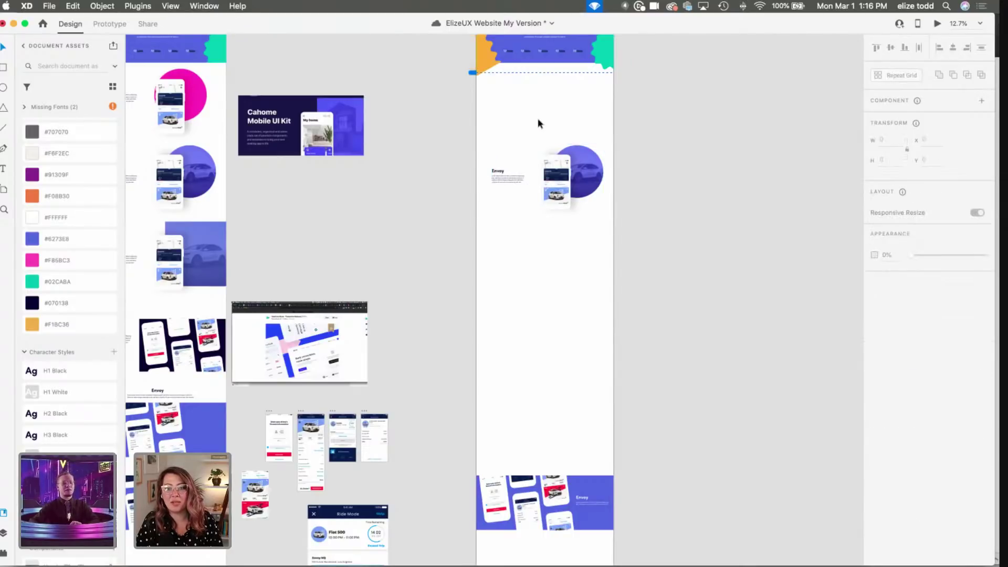
left_click(492, 156)
left_click(492, 155)
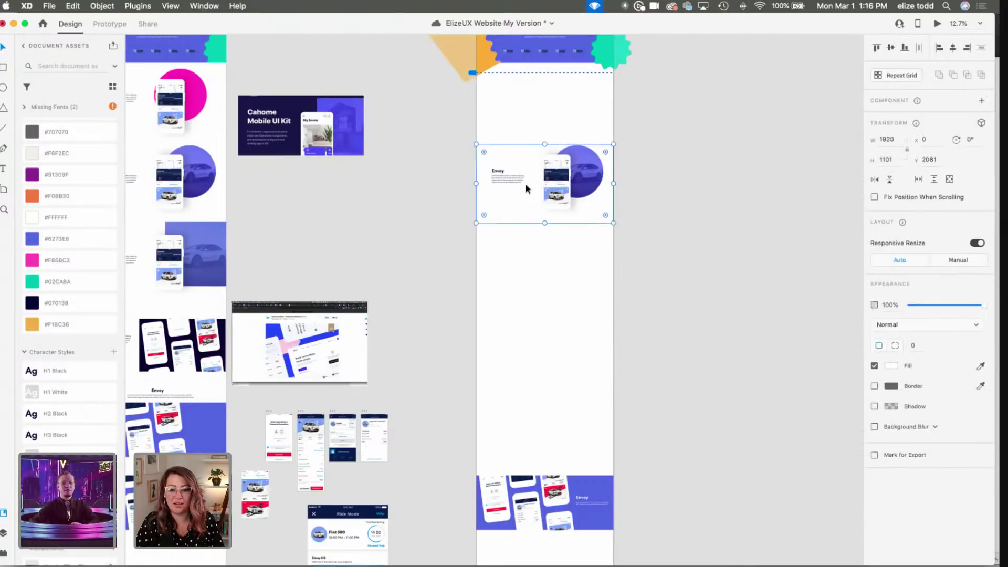
Step: Group the blue-circle section with its white background and move it up below the header to X 0, Y 938
left_click(672, 310)
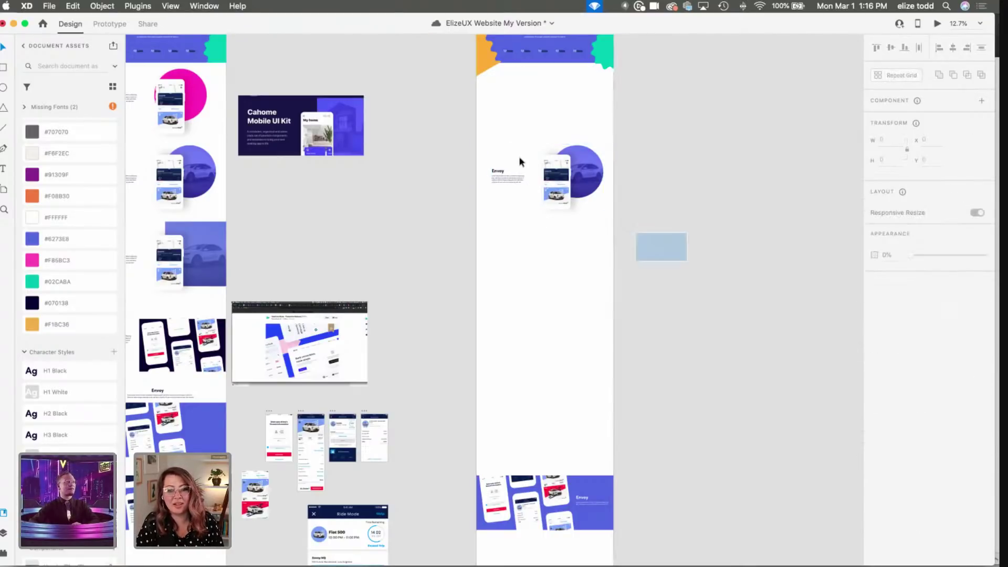
left_click(484, 134)
key("super+g")
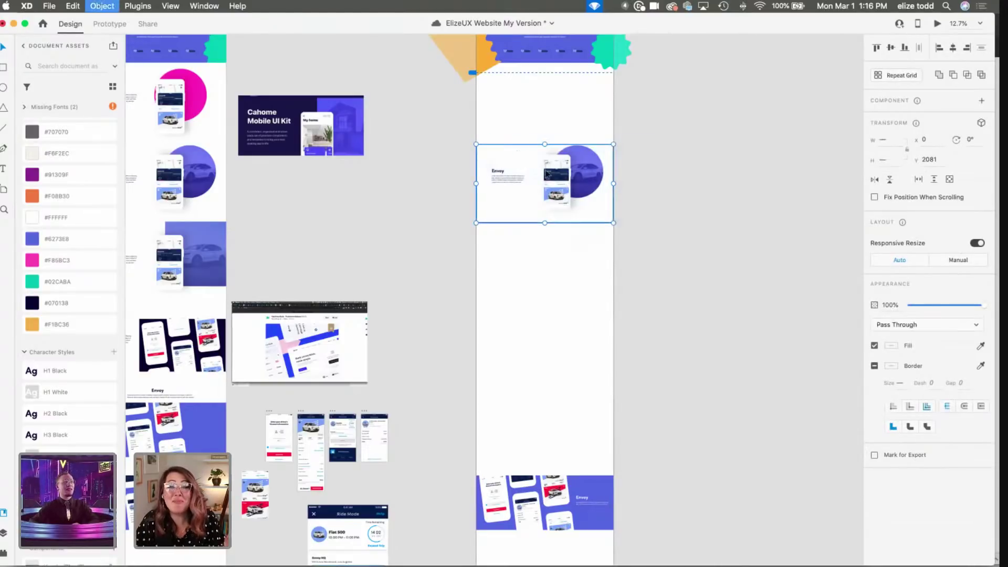
left_click_drag(555, 177, 549, 93)
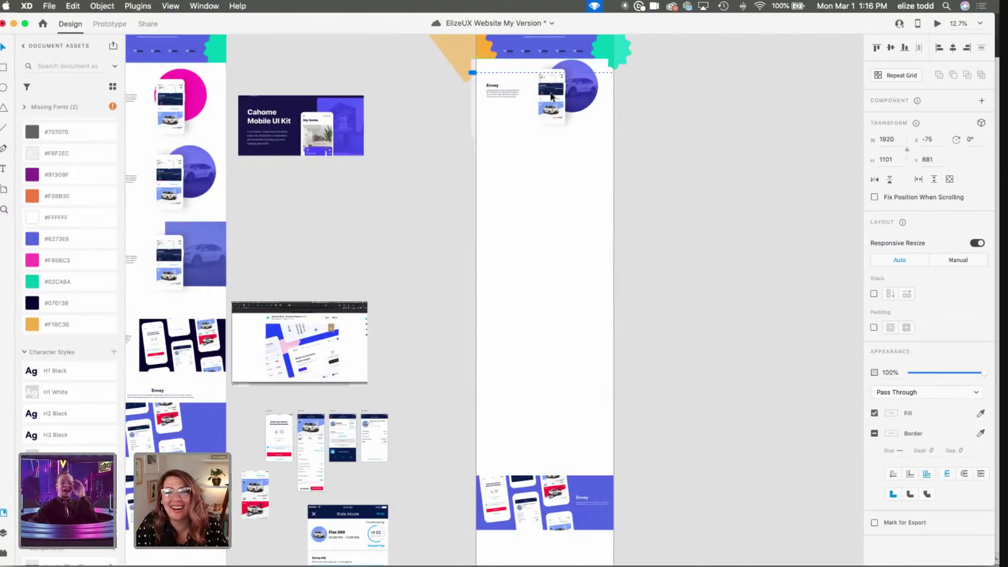
left_click_drag(550, 96, 559, 97)
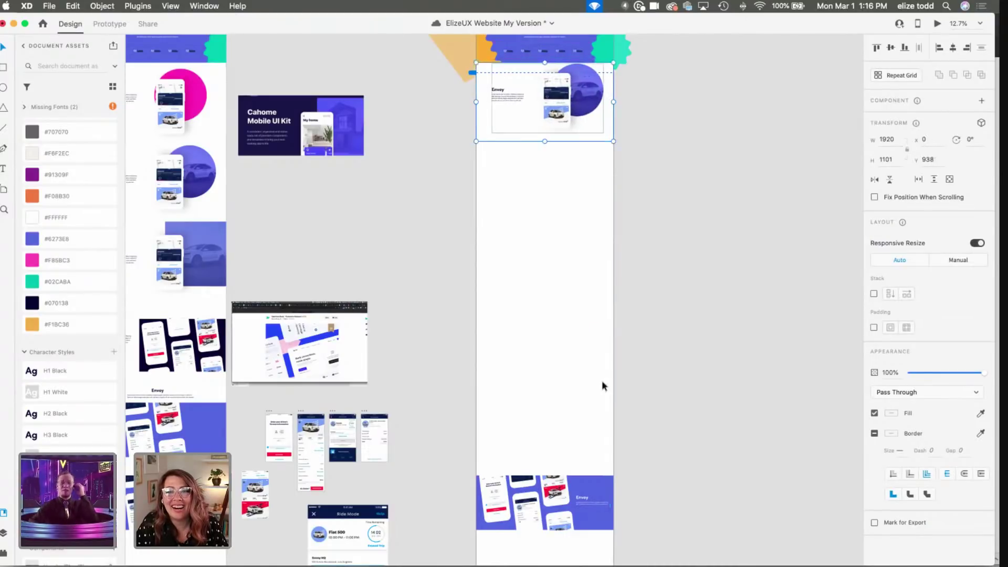
Step: Move the blue Envoy banner with its text up to X 0, Y 2039, directly beneath the blue-circle section
left_click(565, 526)
left_click_drag(660, 545, 462, 436)
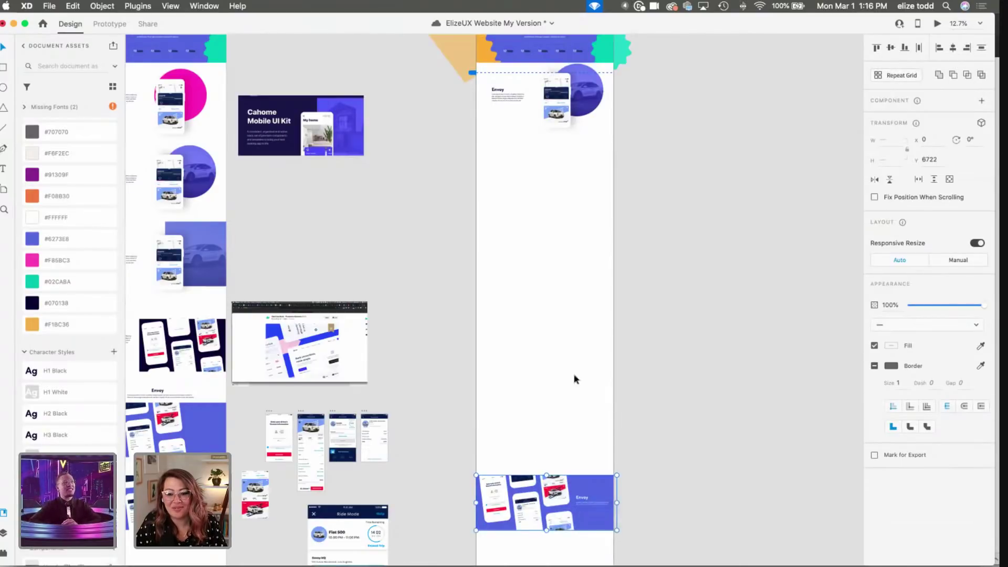
left_click_drag(572, 517, 570, 182)
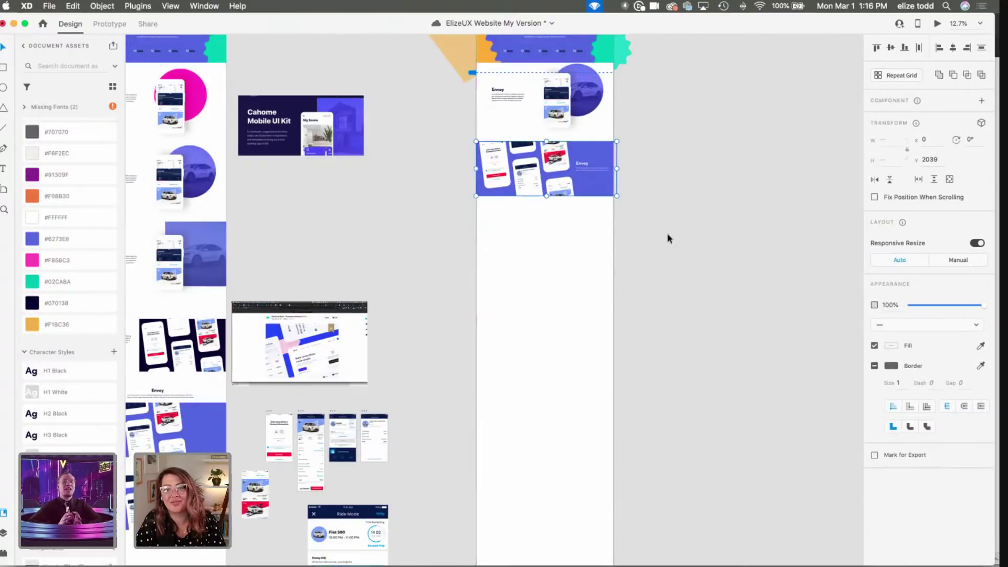
left_click(654, 212)
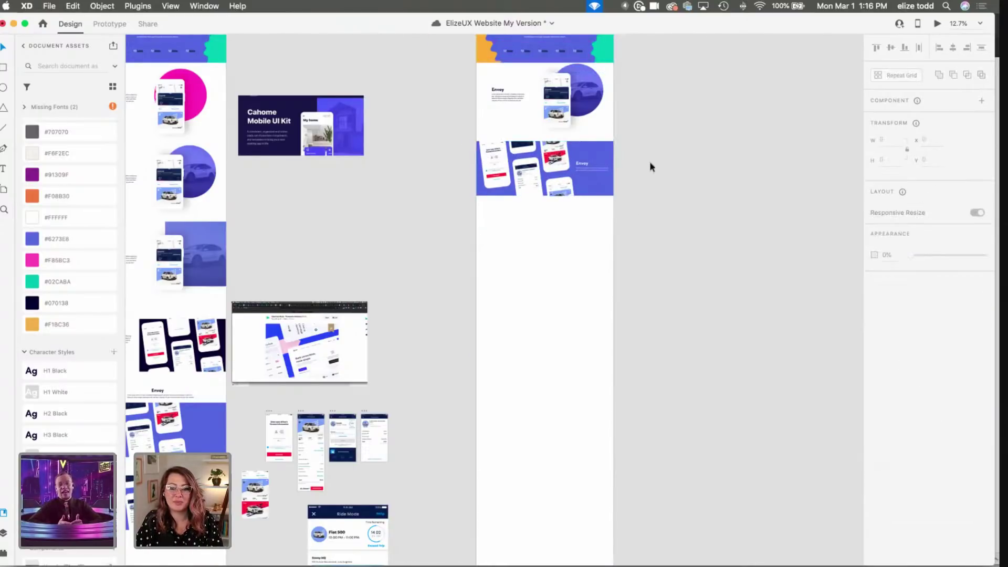
Step: Copy the pink circle from the original artboard and paste it inside the duplicate's blue banner mask group
scroll(650, 167, "up", 2)
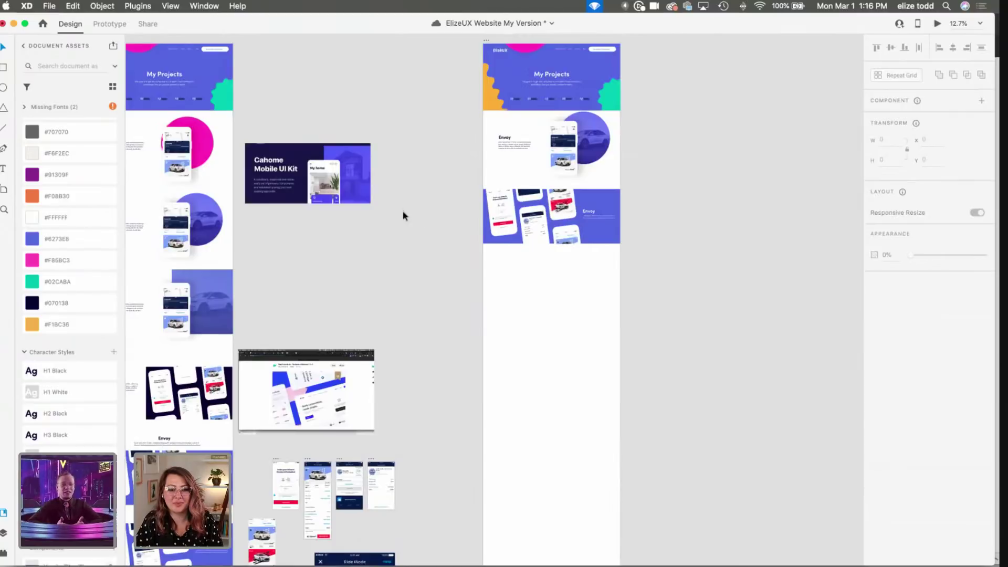
scroll(286, 128, "left", 3)
left_click(265, 157)
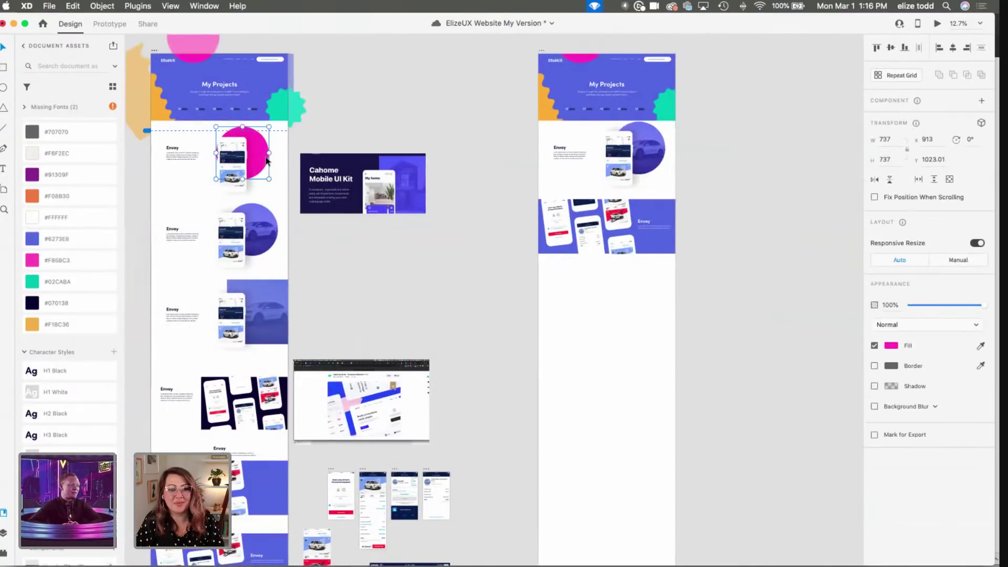
left_click(617, 223)
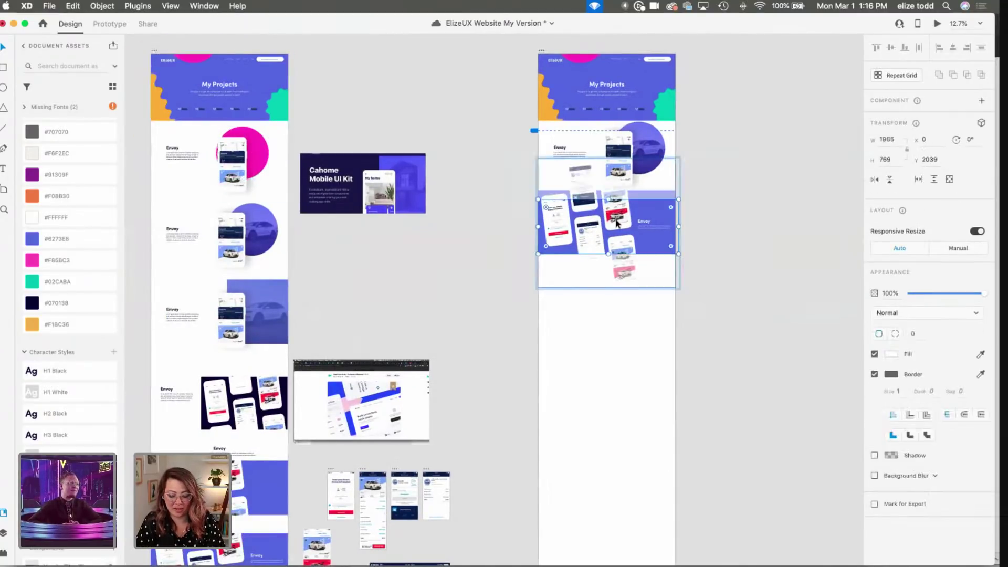
left_click(635, 174)
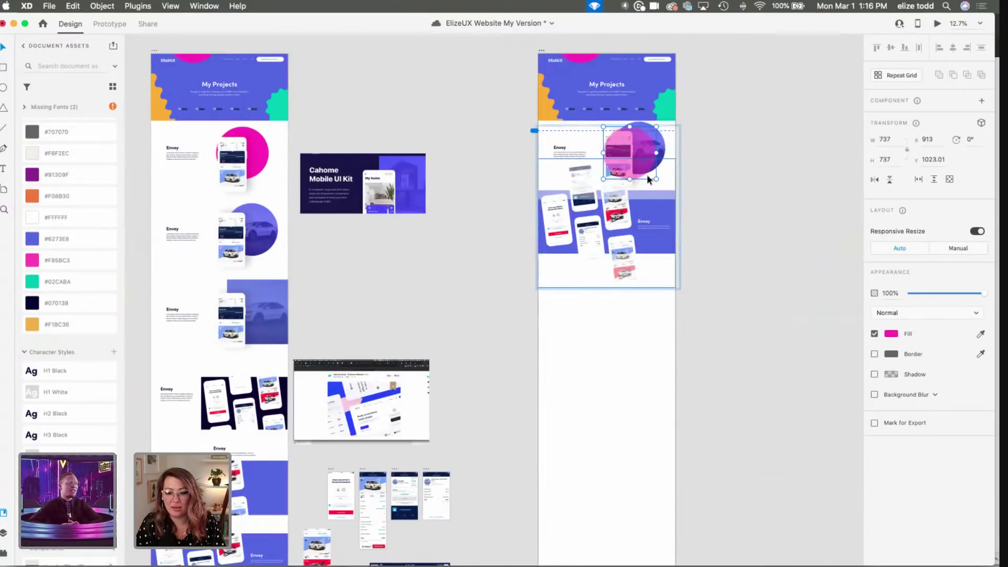
Step: Nudge the pink circle straight down to Y 1554.01, partly overlapping the blue banner
key("shift+Down")
key("shift+Down")
key("shift+Down")
key("Down")
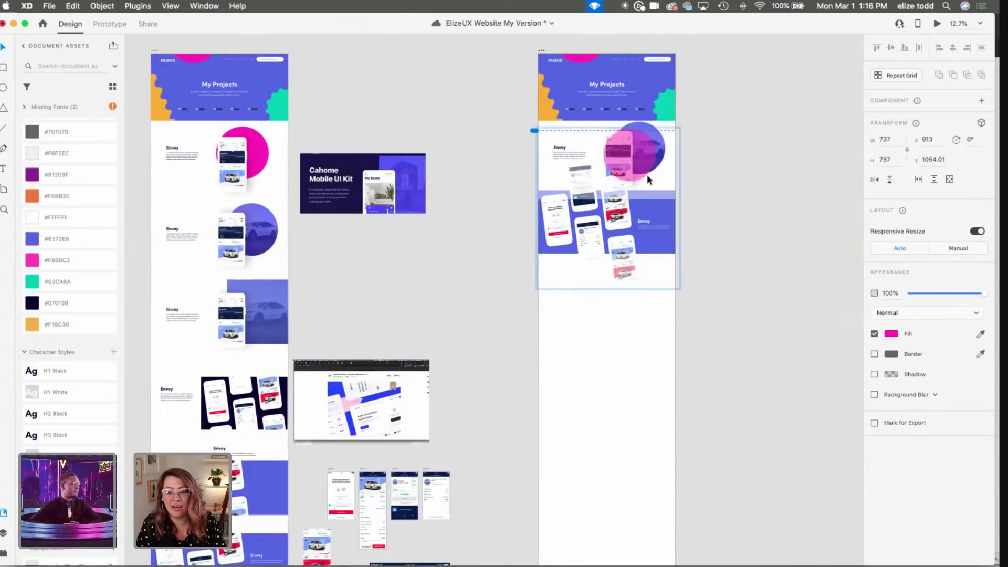
key("shift+Down")
key("shift+Down")
key("shift+Down")
key("shift+Down")
scroll(648, 180, "up", 5)
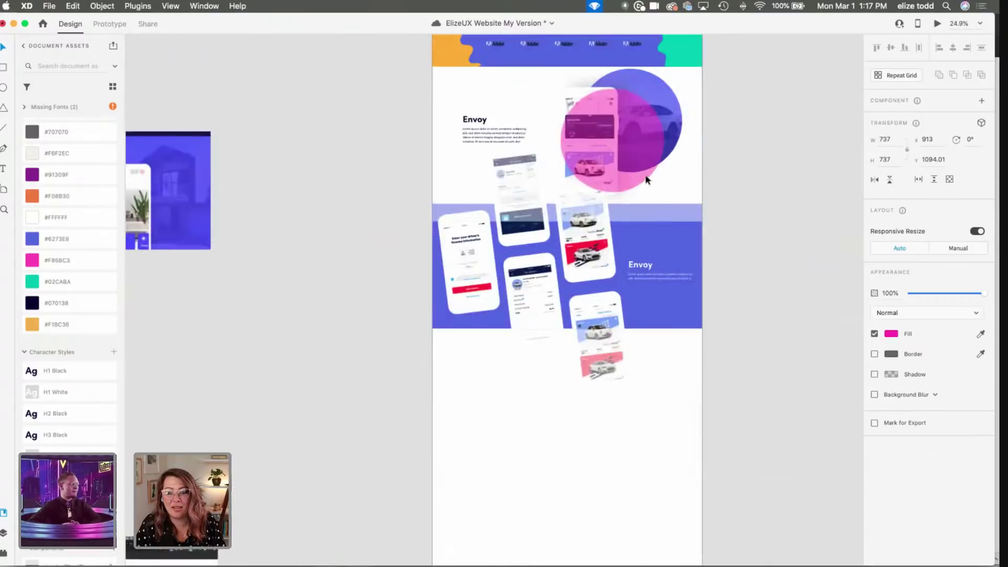
key("shift+Down")
key("shift+Down")
key("shift+Down")
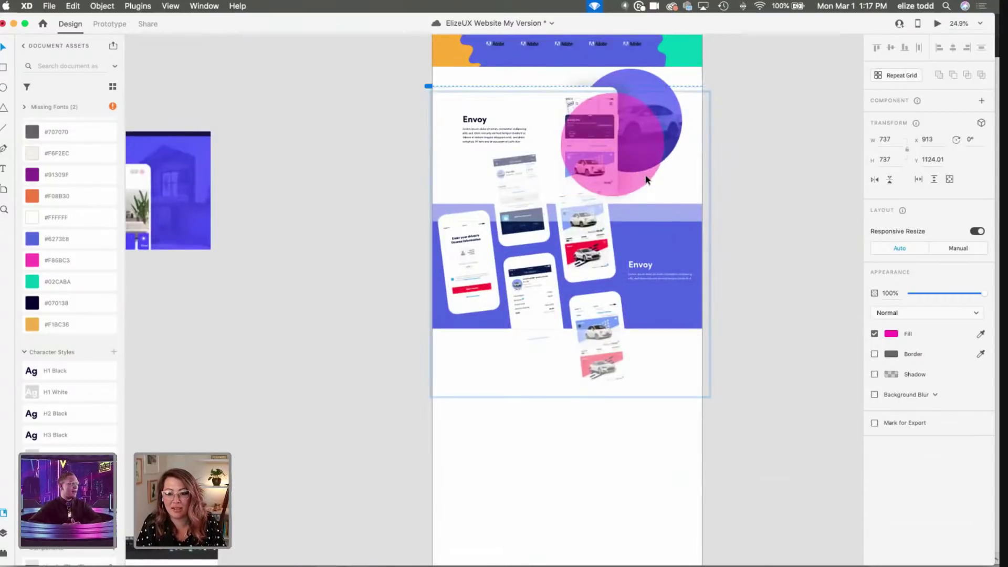
key("shift+Down")
key("shift+Down")
key("shift+Down")
key("shift+Down")
key("shift+Down")
key("shift+Down")
key("shift+Down")
key("shift+Down")
key("shift+Down")
key("shift+Down")
key("shift+Down")
key("shift+Down")
key("shift+Down")
key("shift+Down")
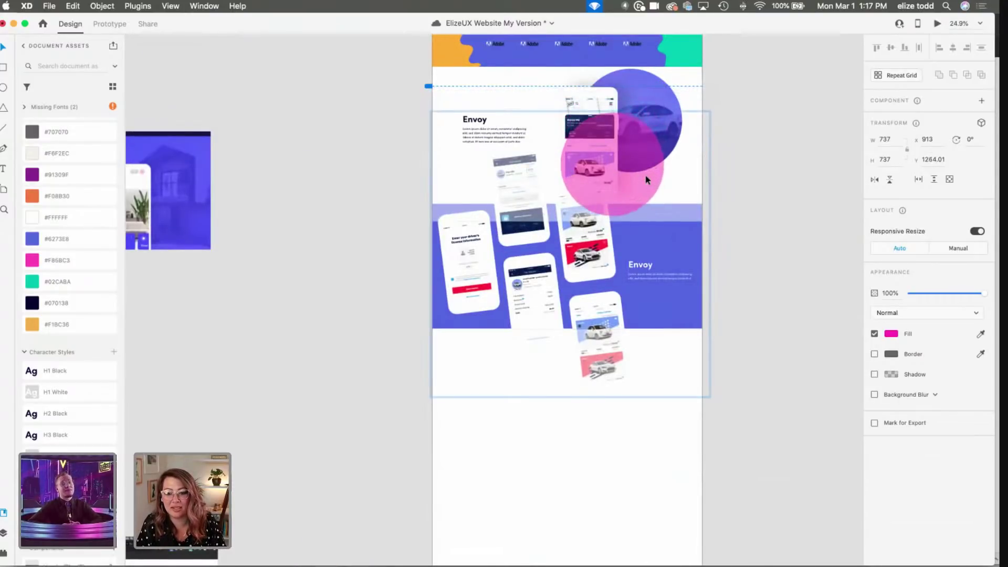
key("shift+Down")
key("shift+Down")
key("shift+Down")
key("shift+Down")
key("shift+Down")
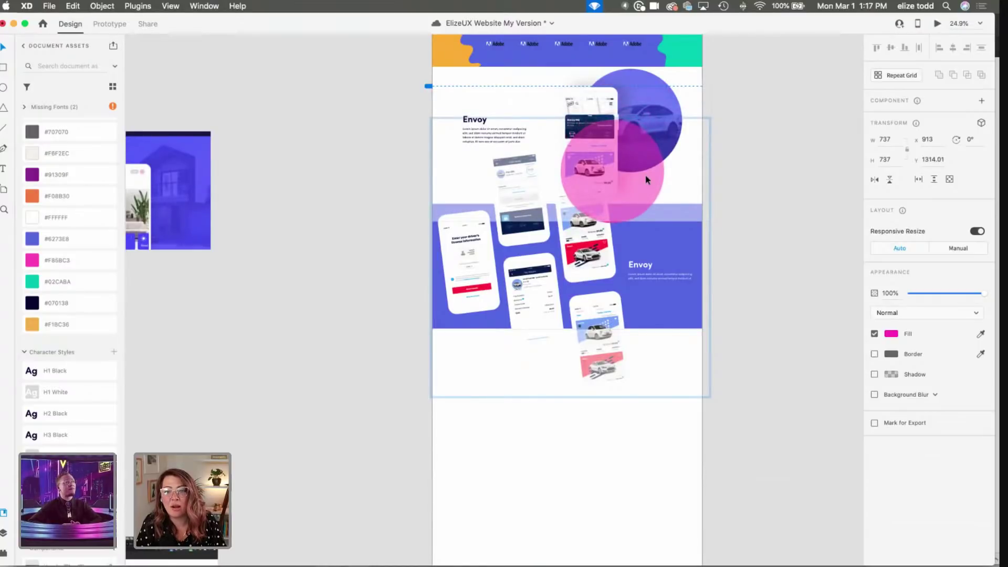
key("shift+Down")
key("shift+Down")
key("shift+Down")
key("shift+Down")
key("shift+Down")
key("shift+Down")
key("shift+Down")
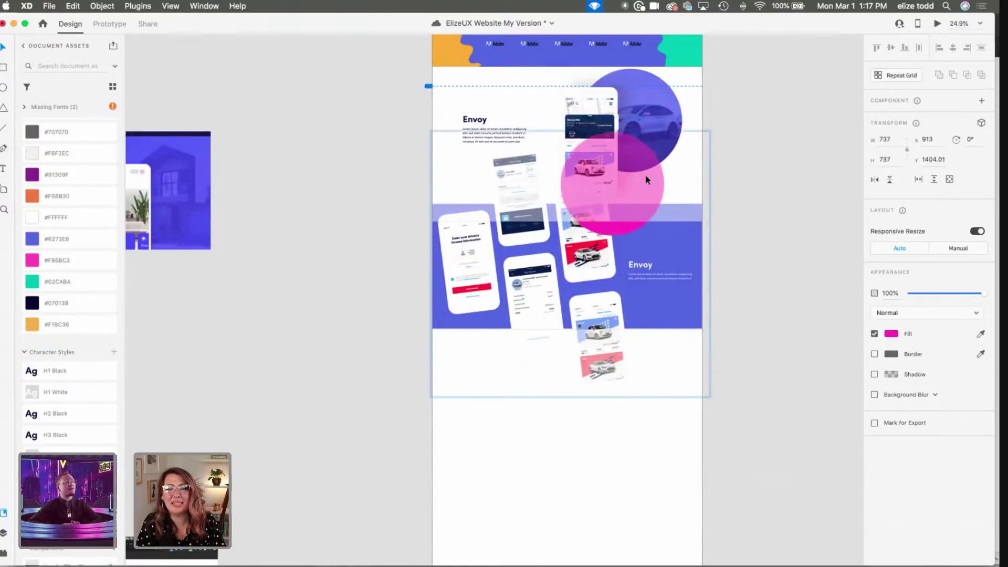
key("shift+Down")
key("shift+Down")
key("shift+Down")
key("shift+Down")
key("shift+Down")
key("shift+Down")
key("shift+Down")
key("shift+Down")
key("shift+Down")
key("shift+Down")
key("shift+Down")
key("shift+Down")
key("shift+Down")
key("shift+Down")
key("shift+Down")
key("shift+Down")
key("shift+Down")
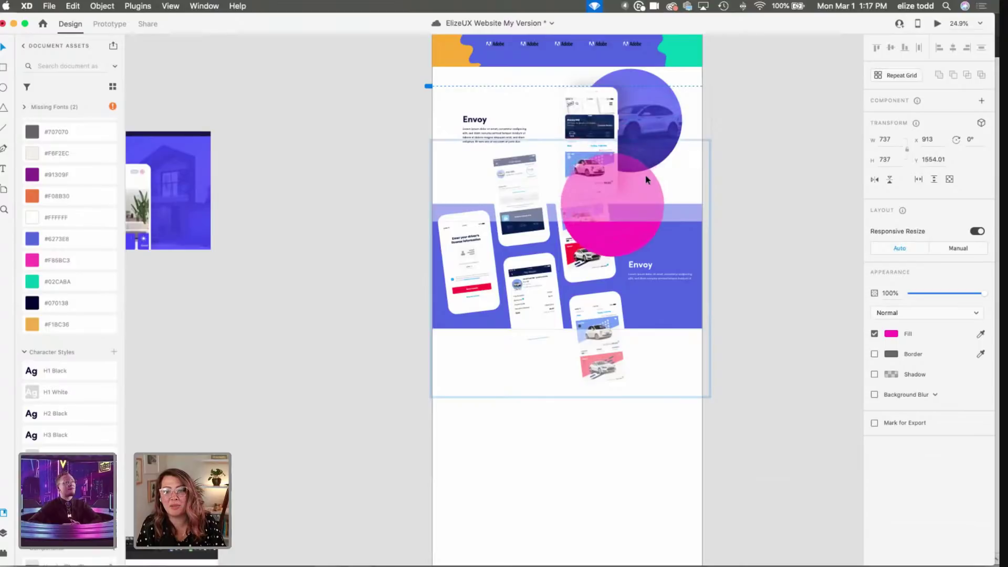
Step: Recolor the circle's fill with the orange document color, after trying white
left_click(890, 334)
left_click(68, 219)
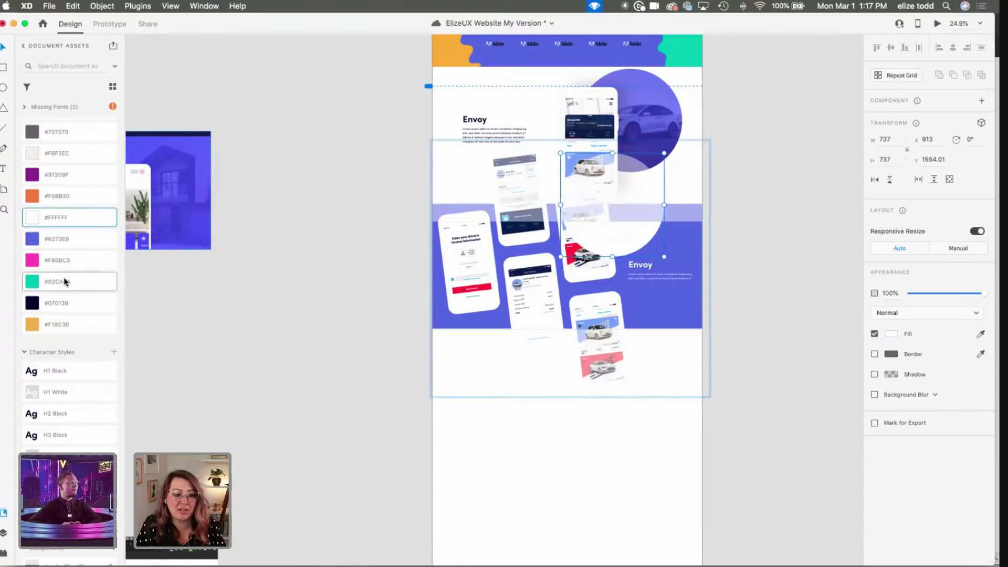
left_click(50, 327)
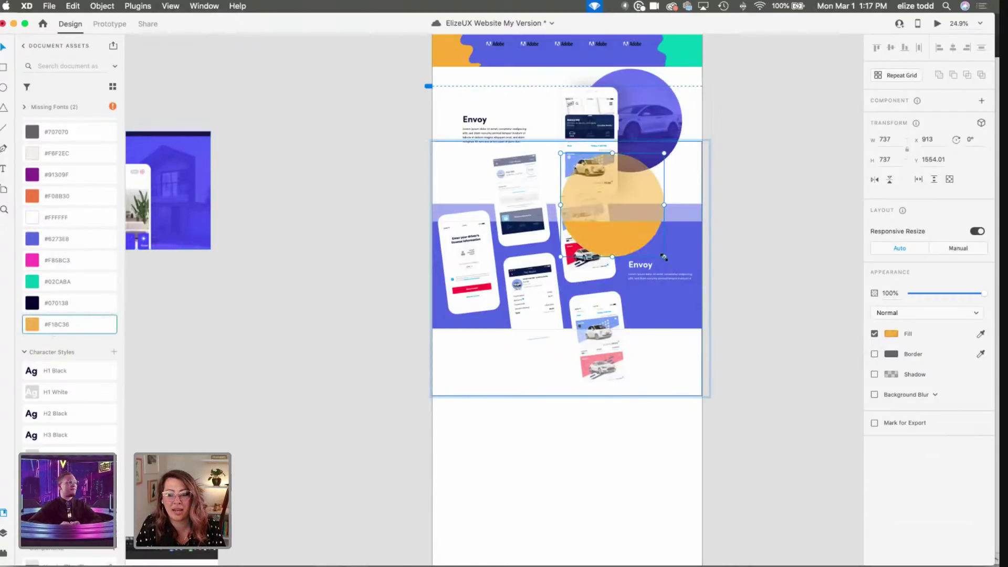
Step: Shrink the orange circle to 561 by 561 and place it over the banner's phone screens at X 399, Y 1960.01
left_click_drag(664, 257, 531, 284)
key("super+shift+bracketleft")
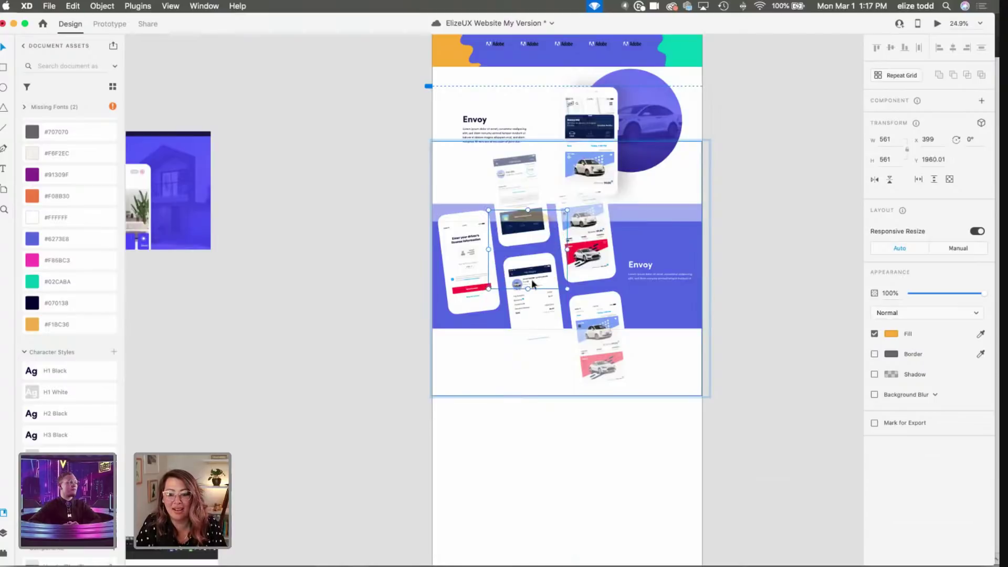
key("super+z")
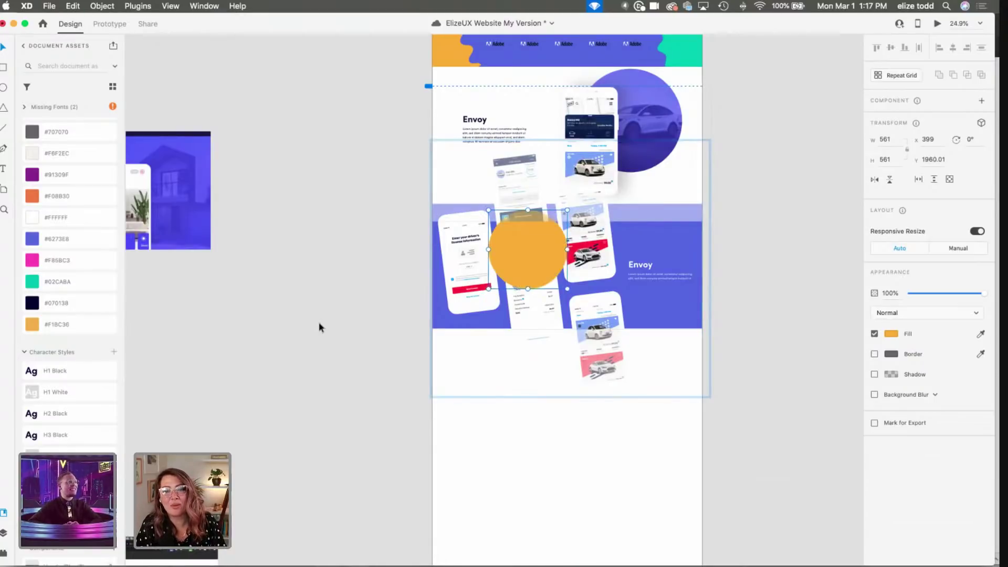
Step: Examine the Dapi case study reference image for how its pink shape sits among the tilted screens, comparing it with the banner
left_click(319, 326)
scroll(319, 325, "left", 5)
scroll(319, 325, "down", 3)
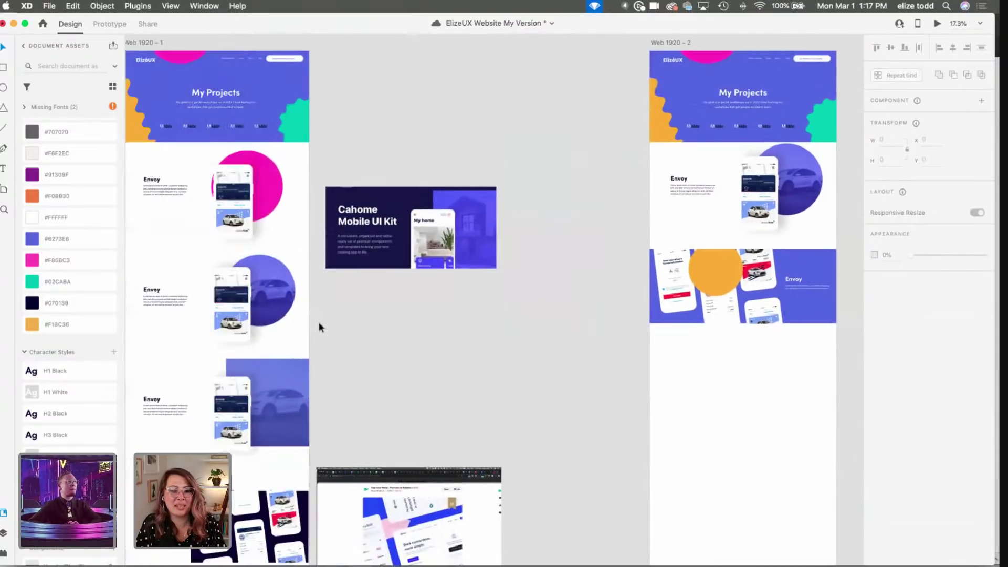
scroll(764, 297, "left", 1)
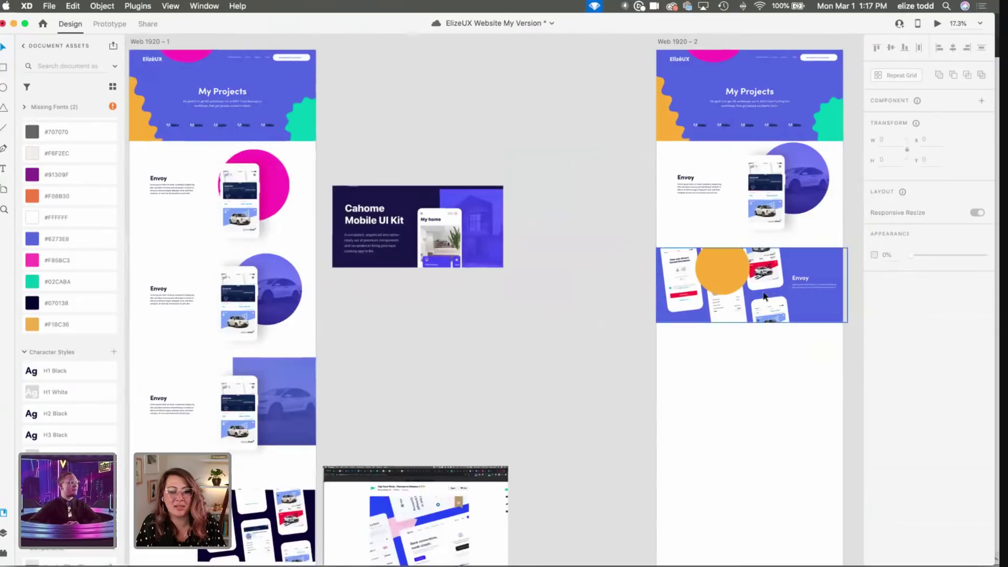
left_click(711, 270)
scroll(450, 262, "left", 5)
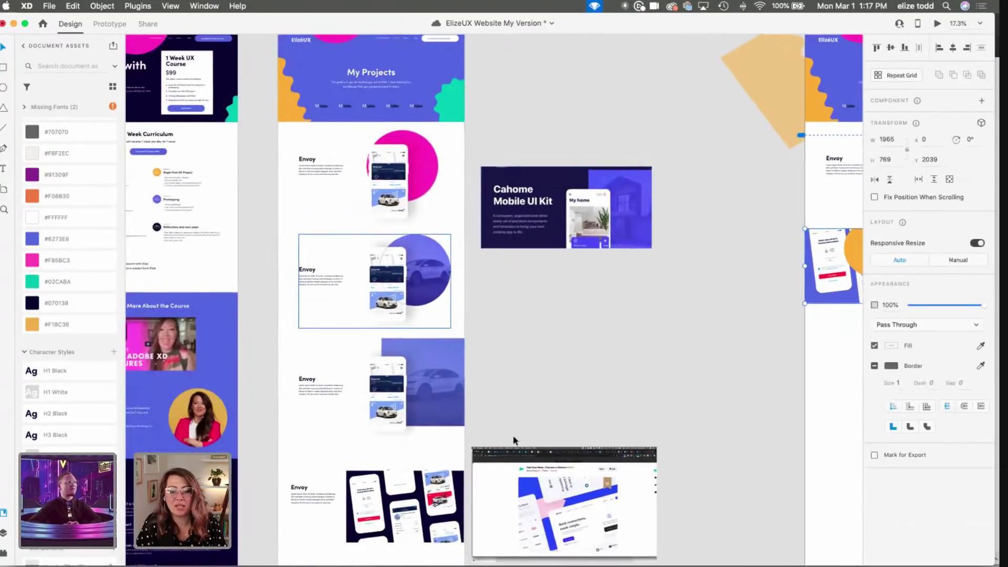
scroll(513, 439, "down", 5)
scroll(511, 312, "up", 5)
scroll(511, 312, "up", 5)
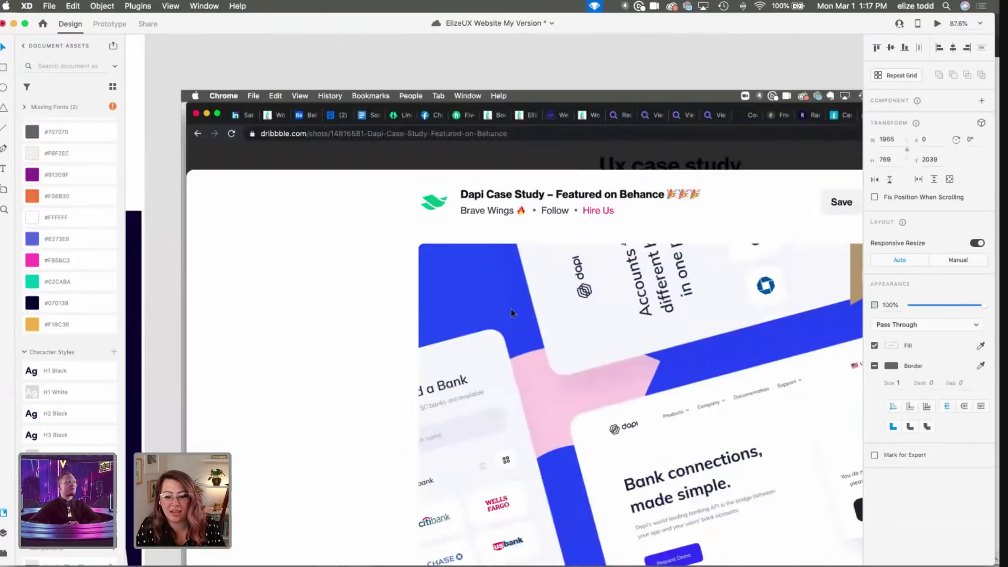
scroll(511, 312, "down", 3)
scroll(511, 313, "right", 2)
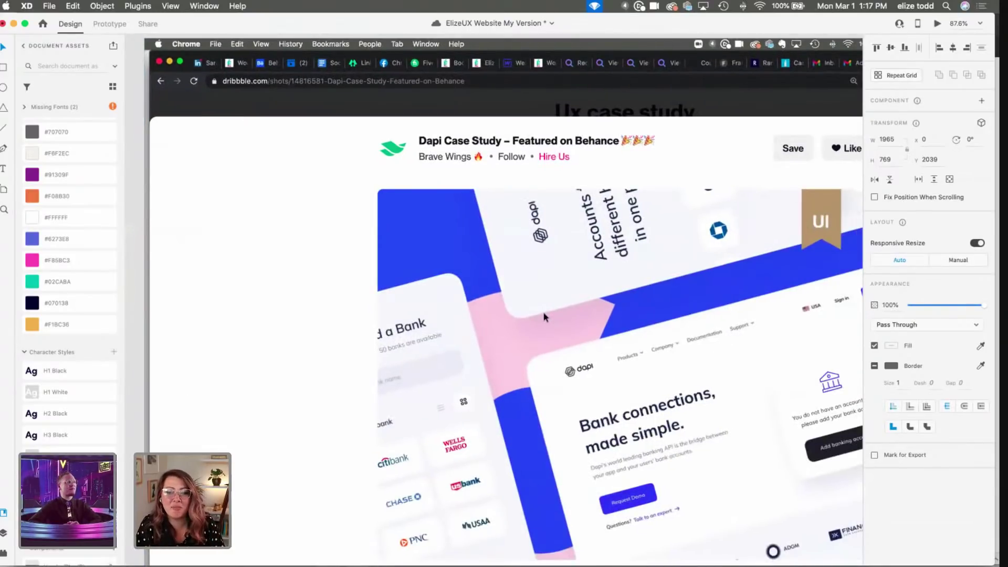
scroll(543, 317, "down", 5)
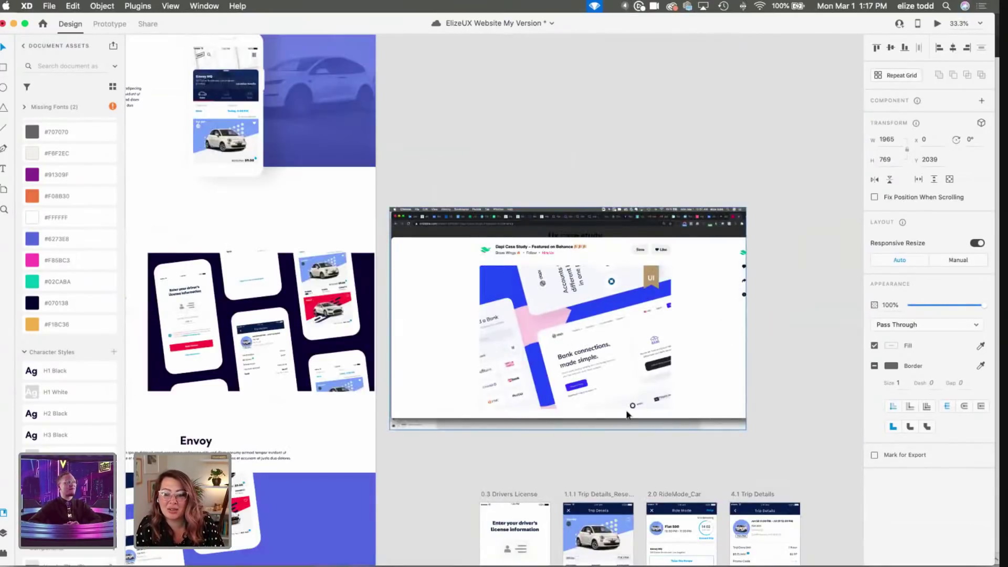
scroll(626, 414, "right", 3)
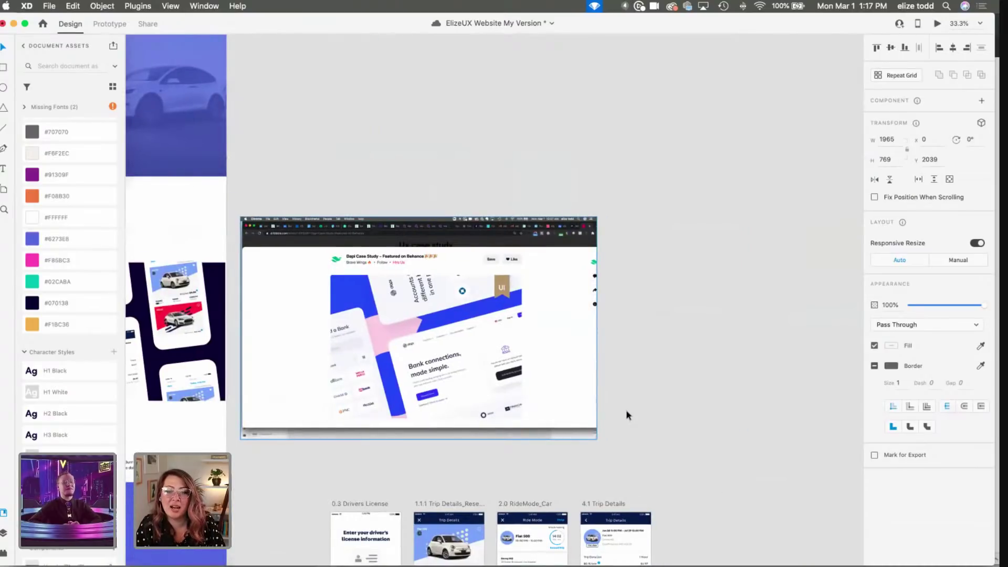
scroll(625, 410, "down", 5)
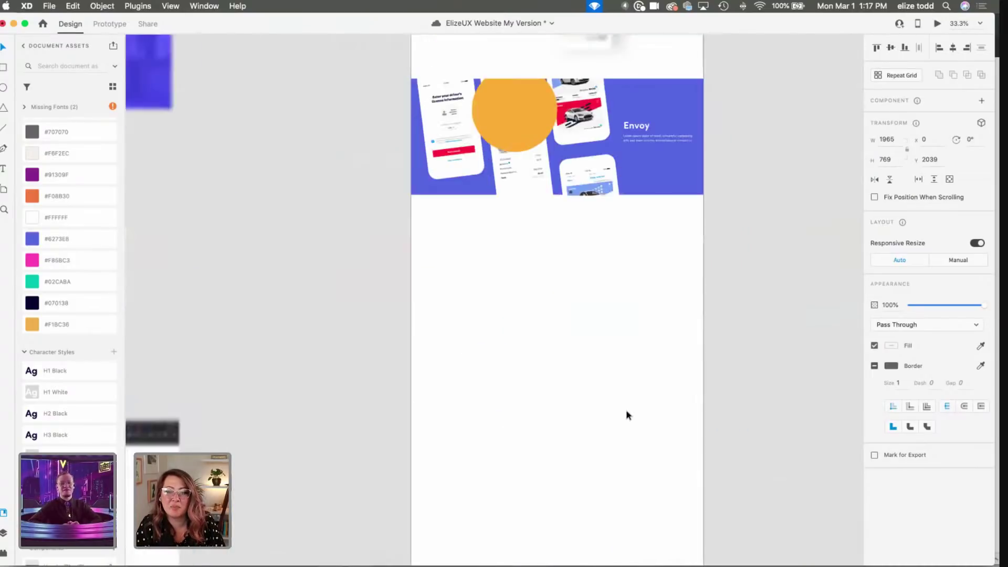
Step: Move the orange circle over the banner's leftmost phone, to X 67, Y 2039
double_click(525, 130)
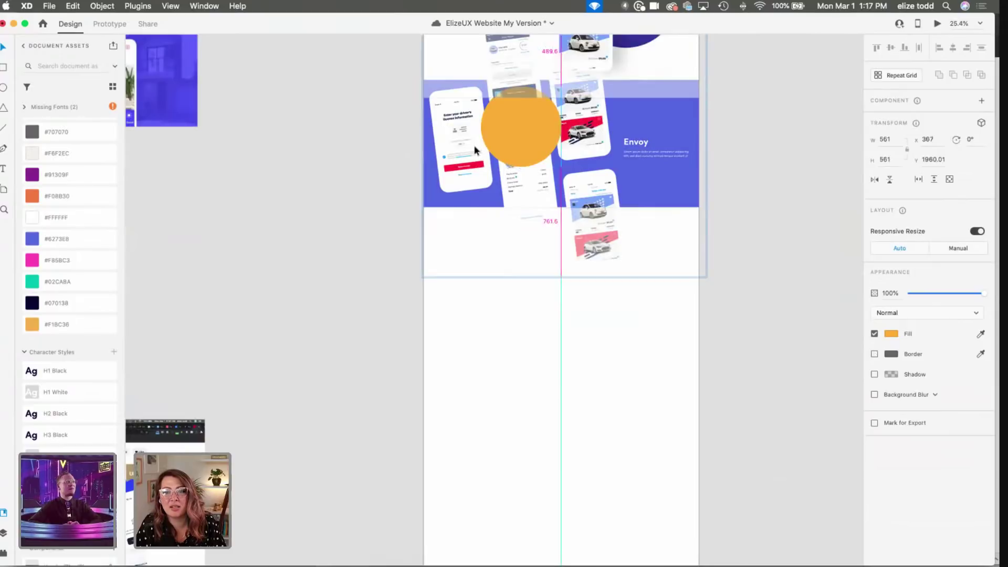
left_click_drag(475, 151, 436, 124)
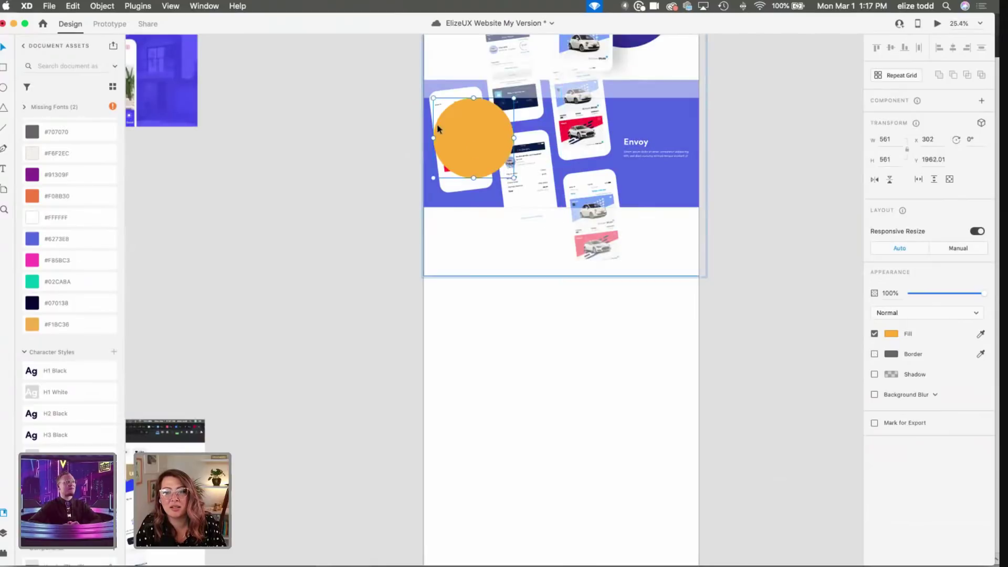
Step: Show the artboard's layers and expand Group 63009 and its nested Group 63008 inside Mask Group 55
left_click(4, 532)
left_click(35, 158)
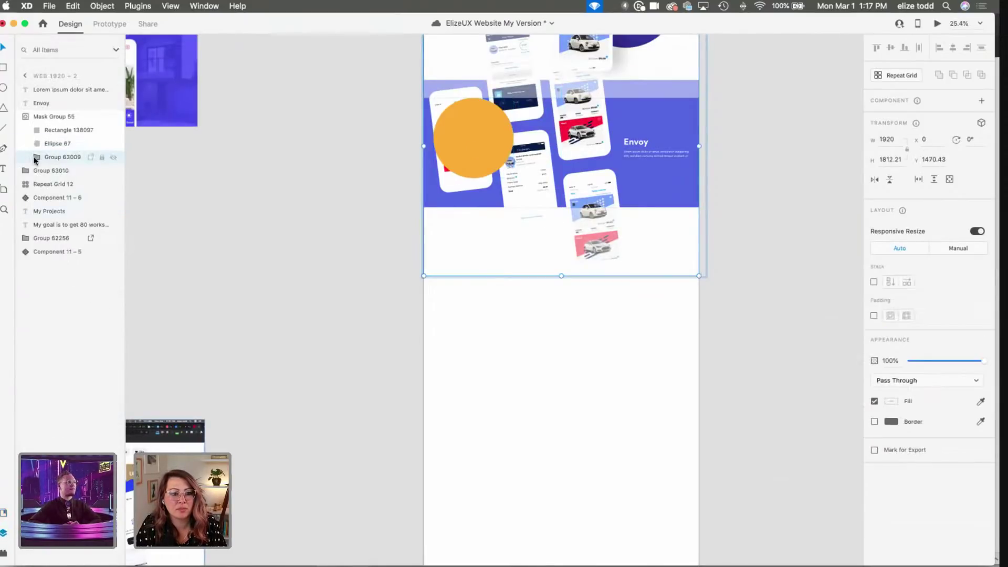
left_click(36, 158)
left_click(47, 171)
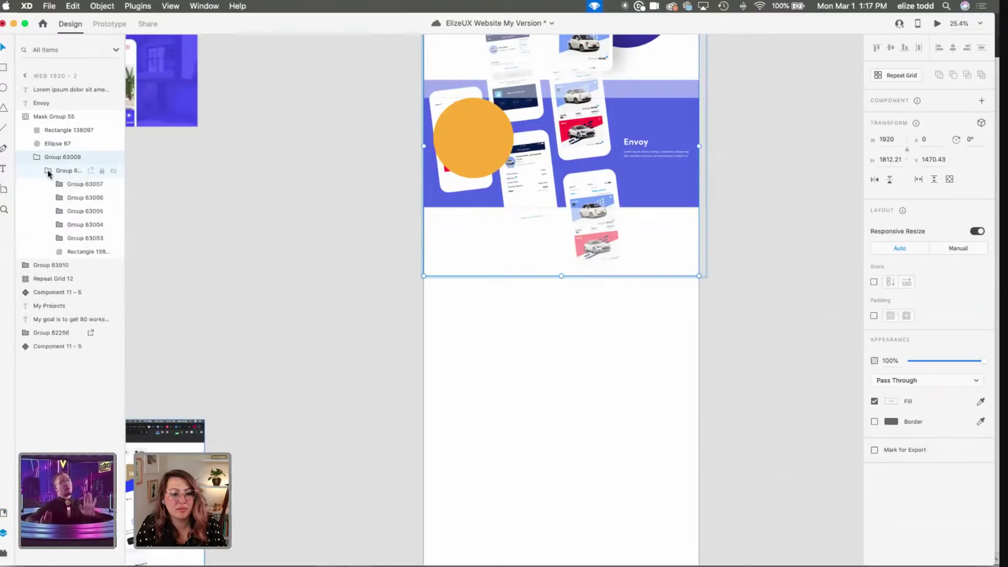
Step: Try to reorder the orange ellipse relative to the mask rectangle within Mask Group 55
double_click(449, 196)
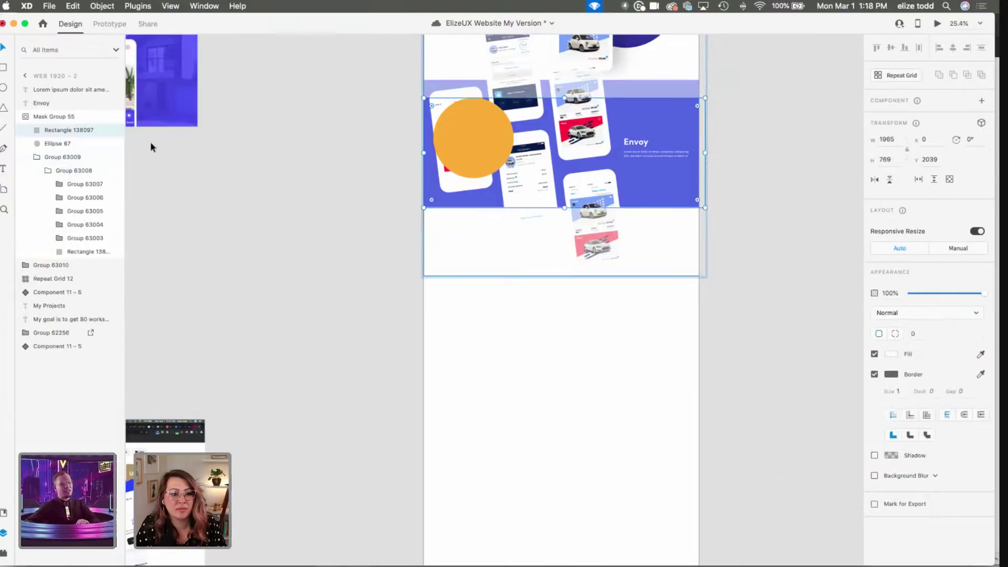
left_click(49, 142)
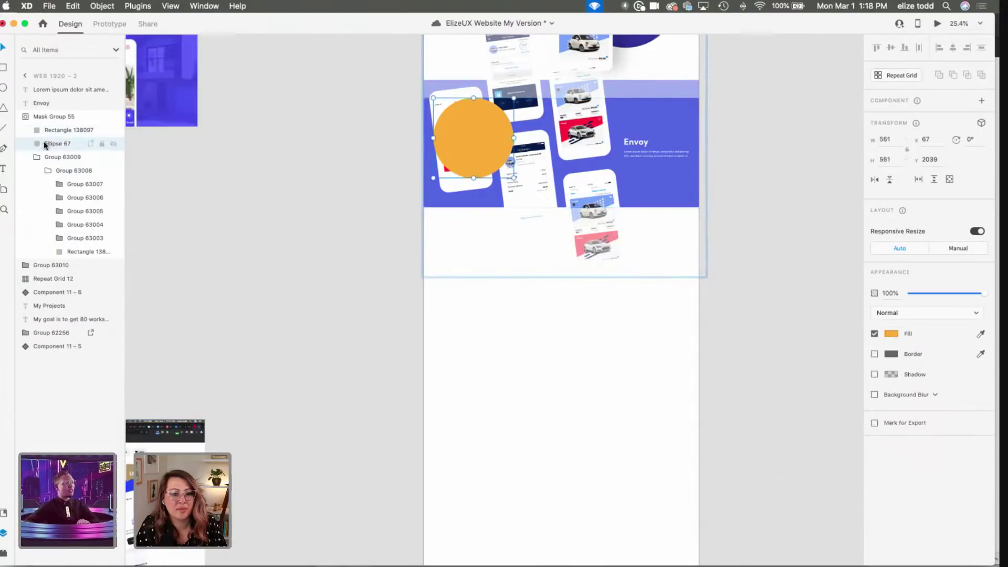
left_click_drag(49, 142, 52, 129)
left_click(53, 129)
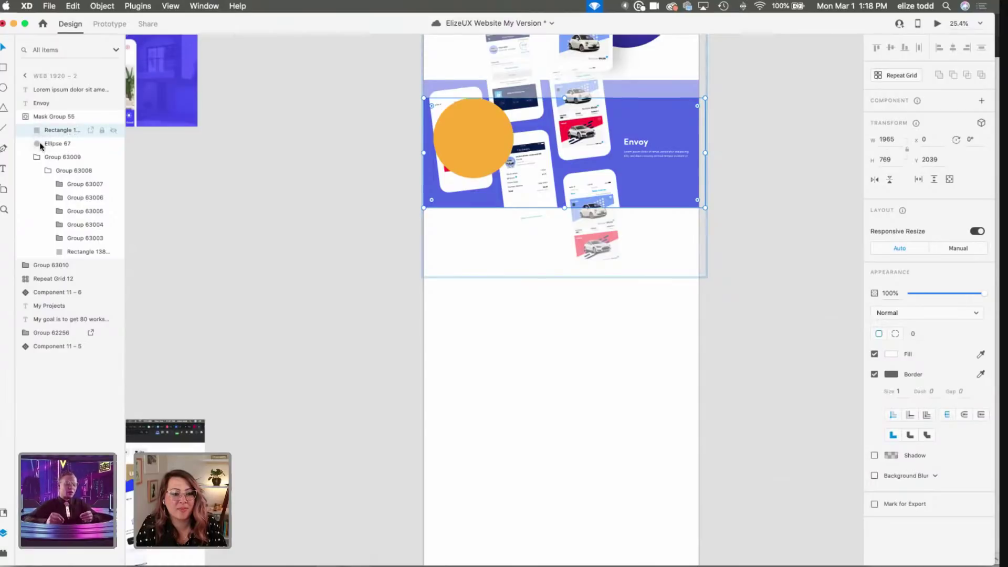
left_click(41, 144)
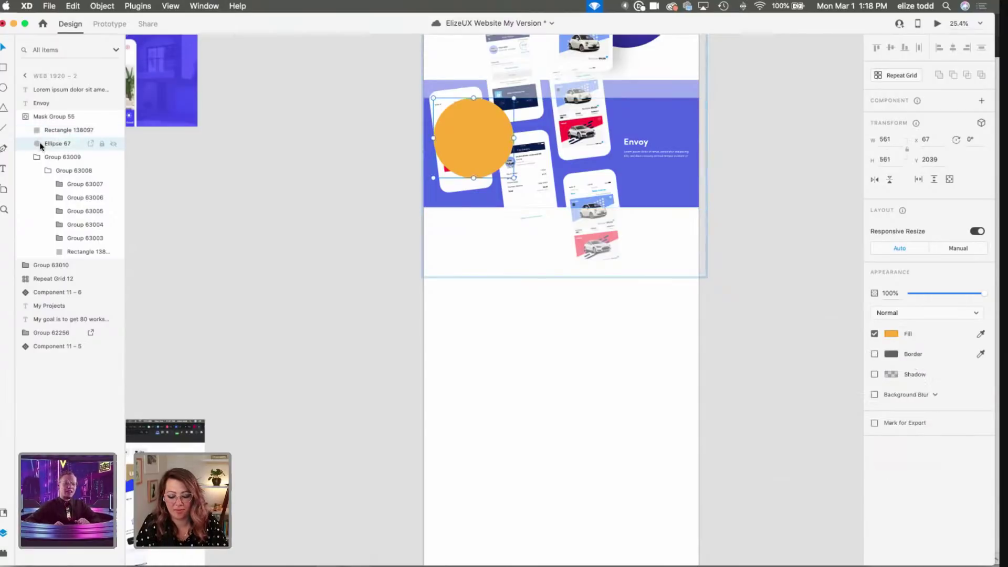
Step: Take the orange circle out of the mask group's top level and paste it into nested Group 63008 with the phones
left_click_drag(46, 144, 65, 170)
left_click(73, 173)
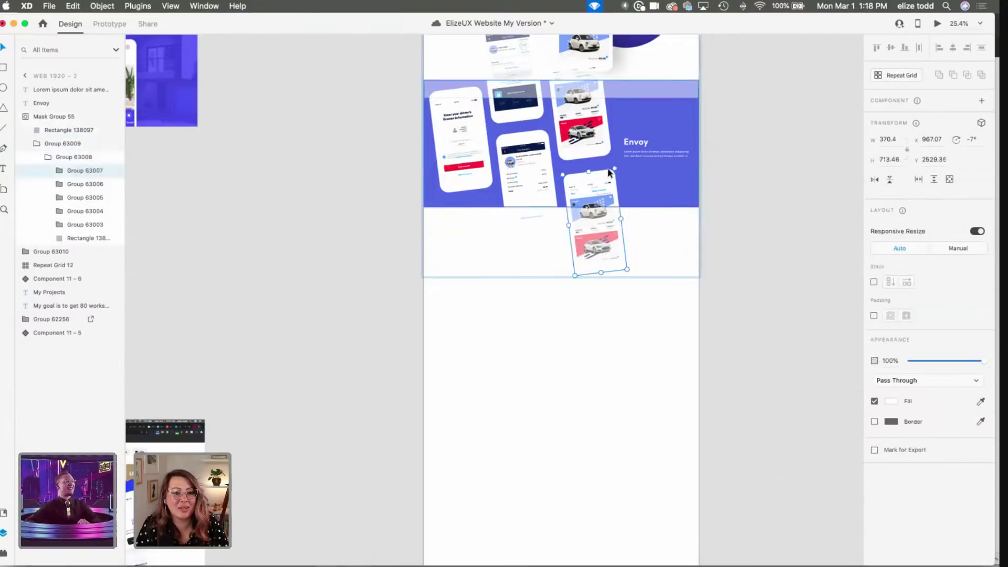
left_click(690, 187)
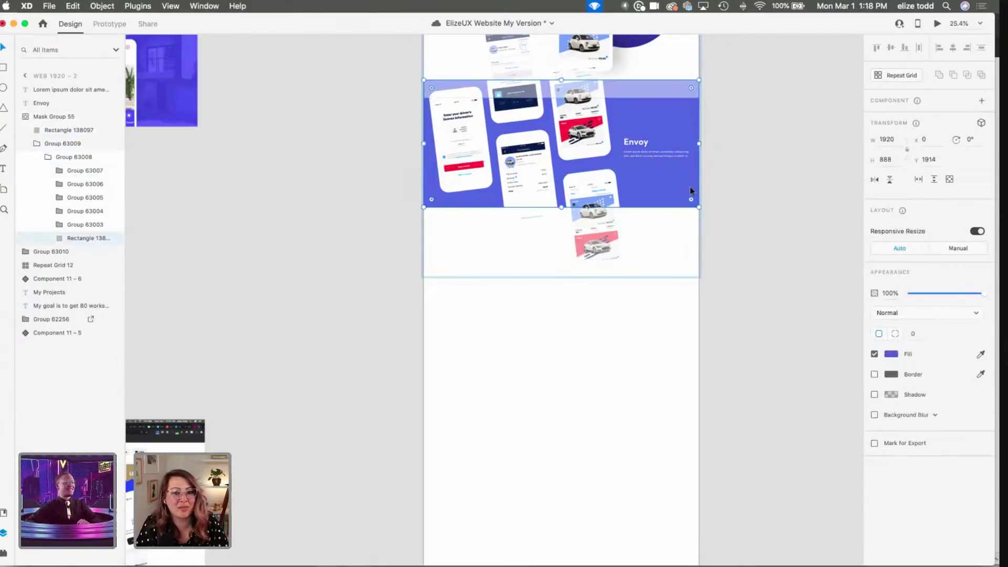
key("cmd+v")
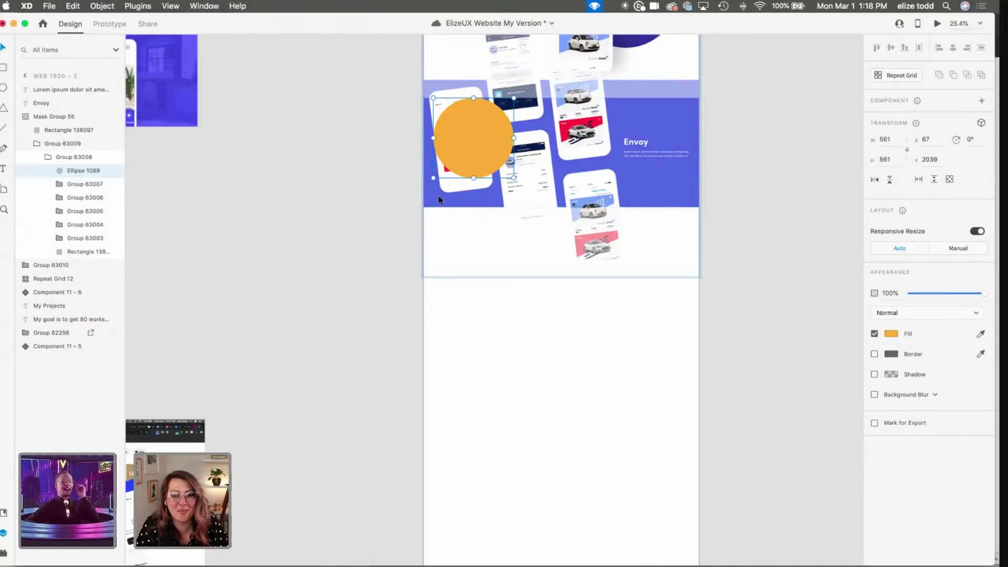
Step: Send the orange circle backward behind all five phone groups, just above the blue background rectangle
key("cmd+bracketleft")
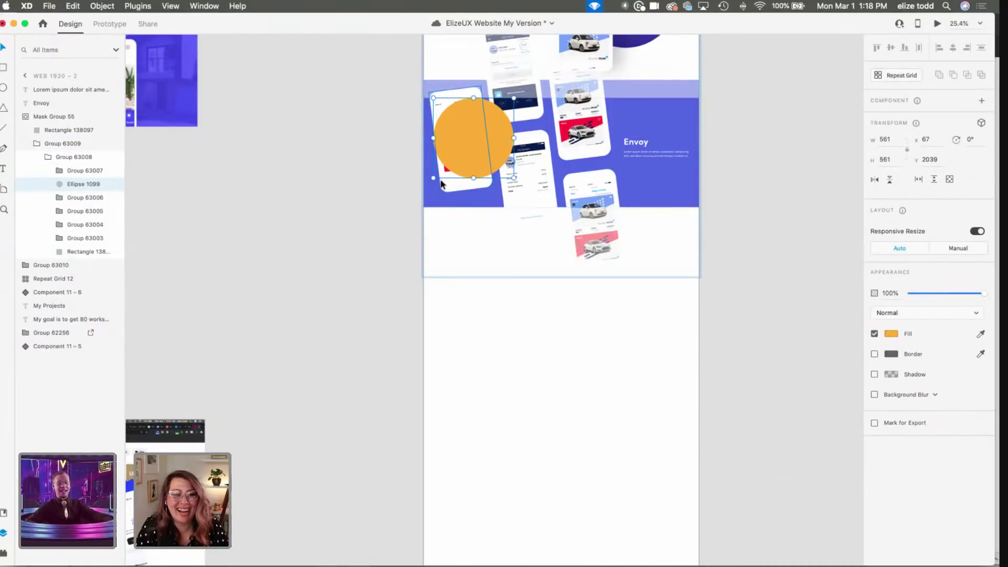
key("cmd+bracketleft")
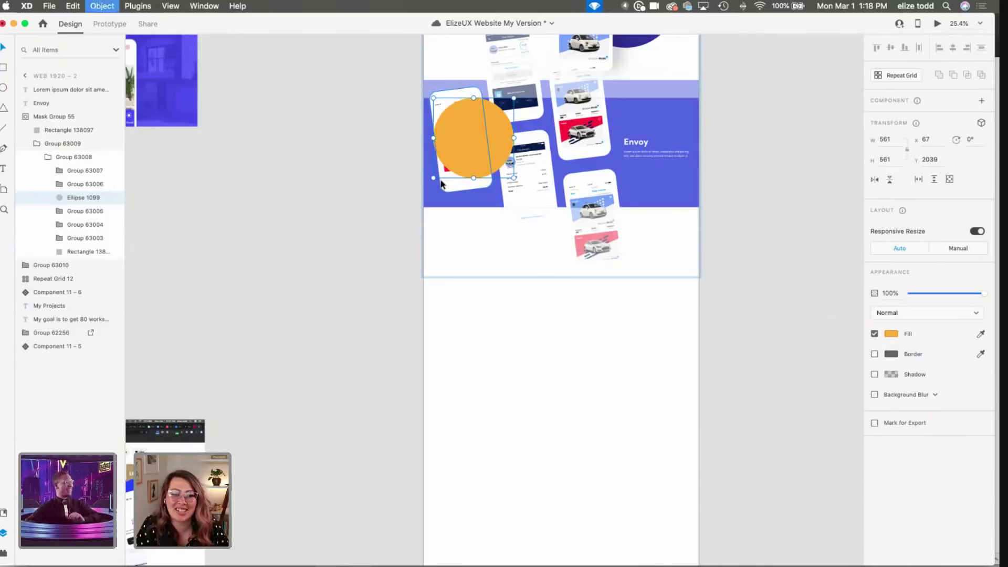
key("cmd+bracketleft")
key("cmd+bracketleft")
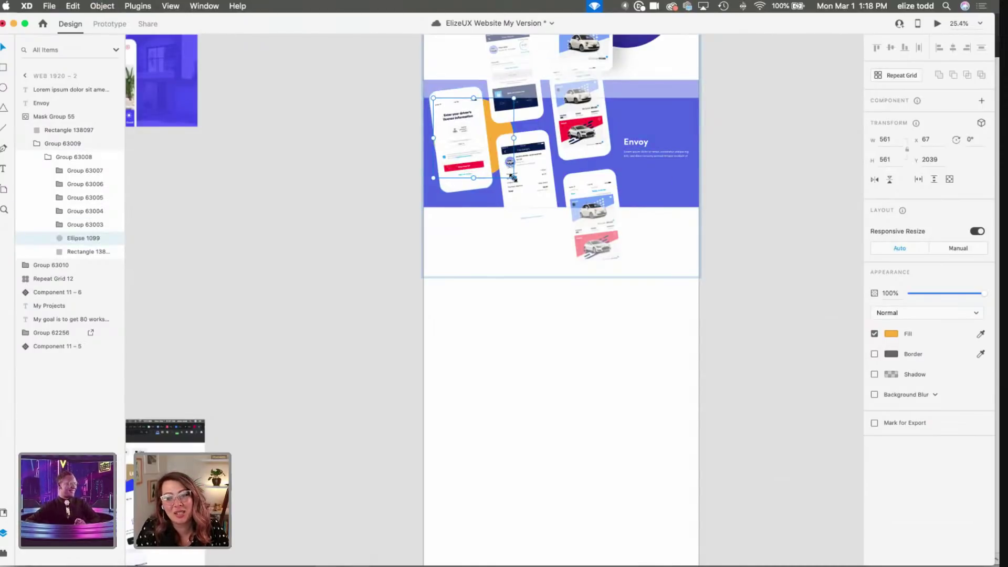
Step: Enlarge the orange circle to 723 by 723 and move it to the banner's lower-left corner, about X -236, Y 2163
left_click_drag(514, 178, 536, 217)
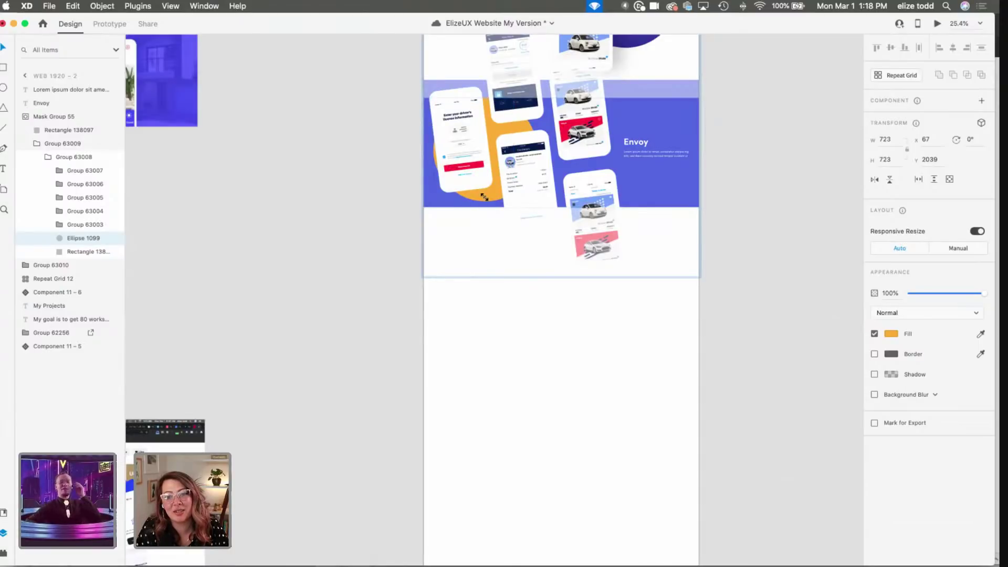
left_click_drag(491, 186, 446, 205)
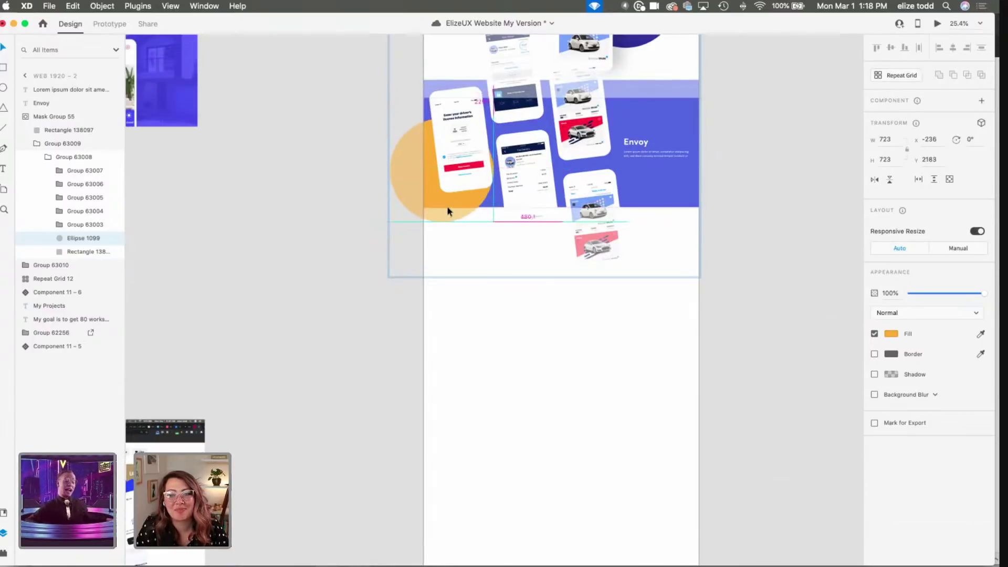
Step: Move the orange circle in the Envoy banner behind the middle phones, at about X 307, Y 2056
right_click(333, 235)
left_click(259, 186)
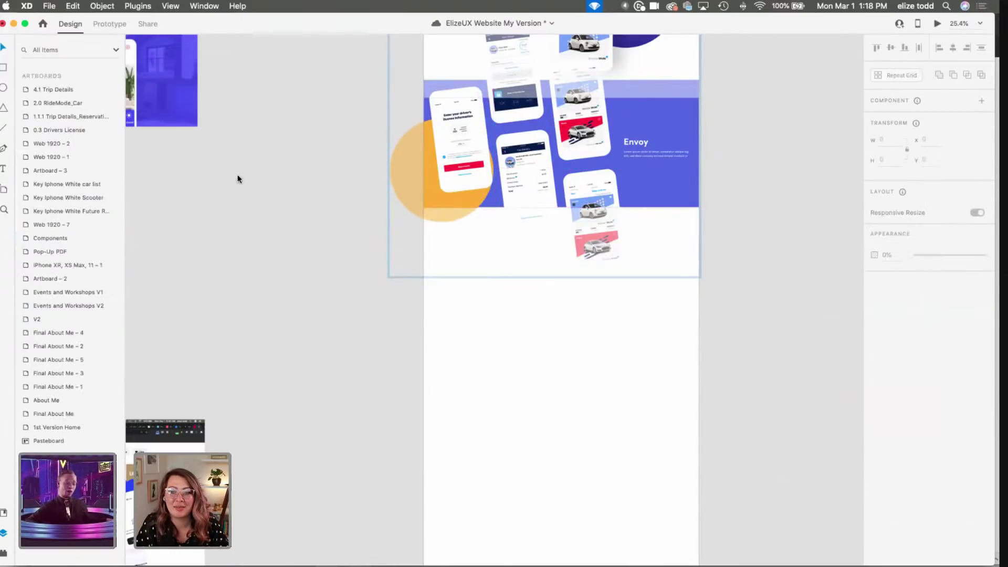
left_click(269, 216)
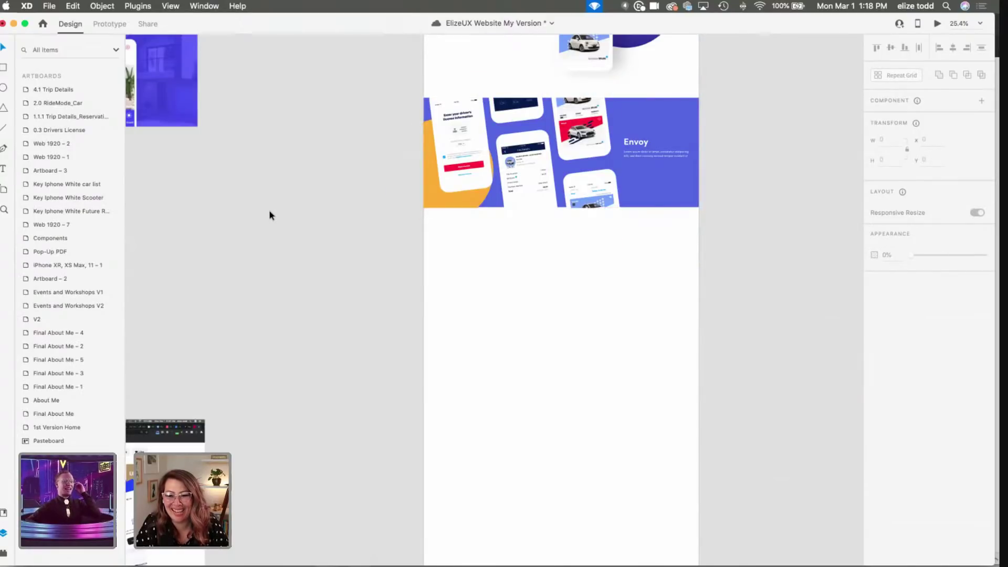
scroll(269, 213, "up", 2)
scroll(270, 212, "right", 2)
double_click(378, 226)
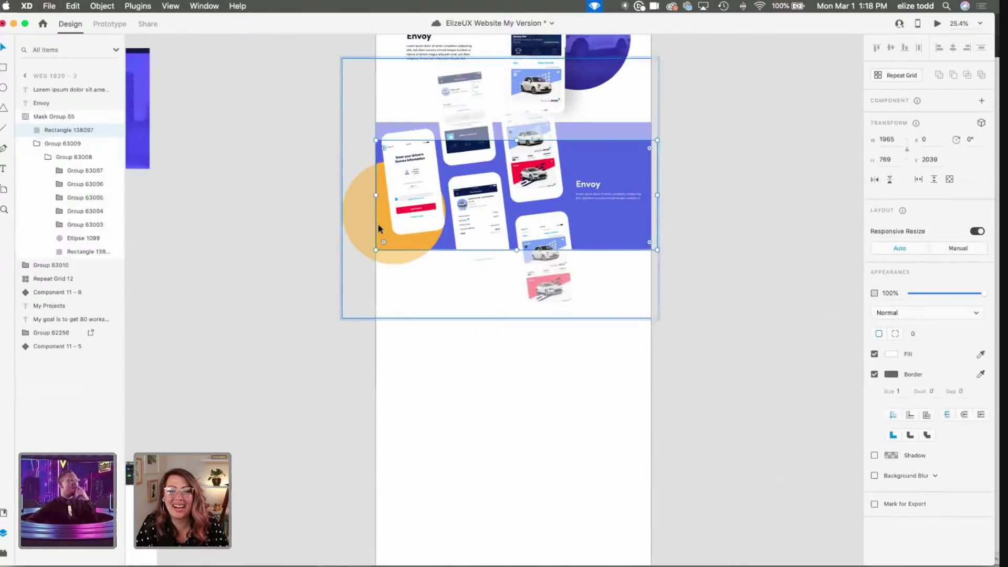
left_click(365, 209)
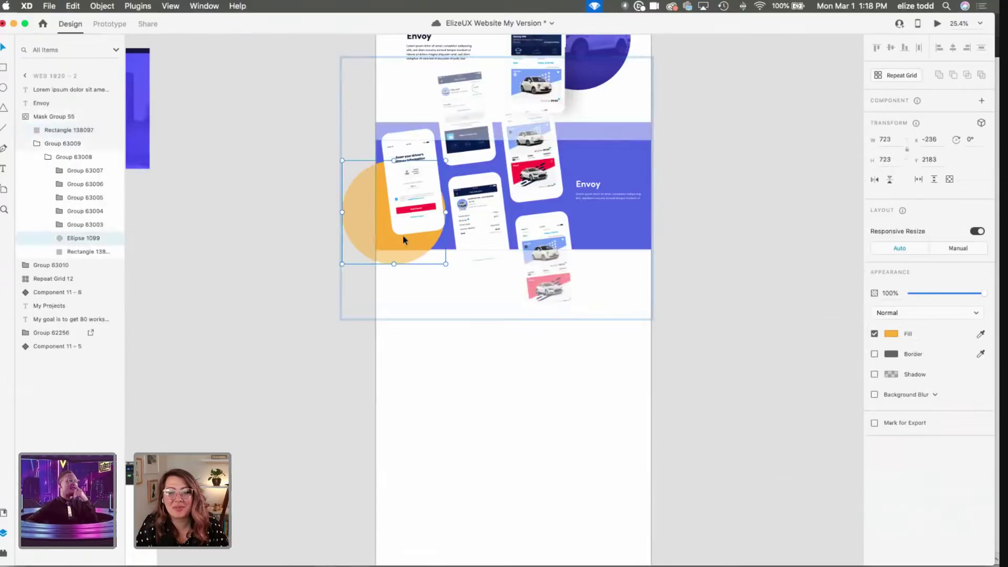
left_click_drag(404, 240, 455, 214)
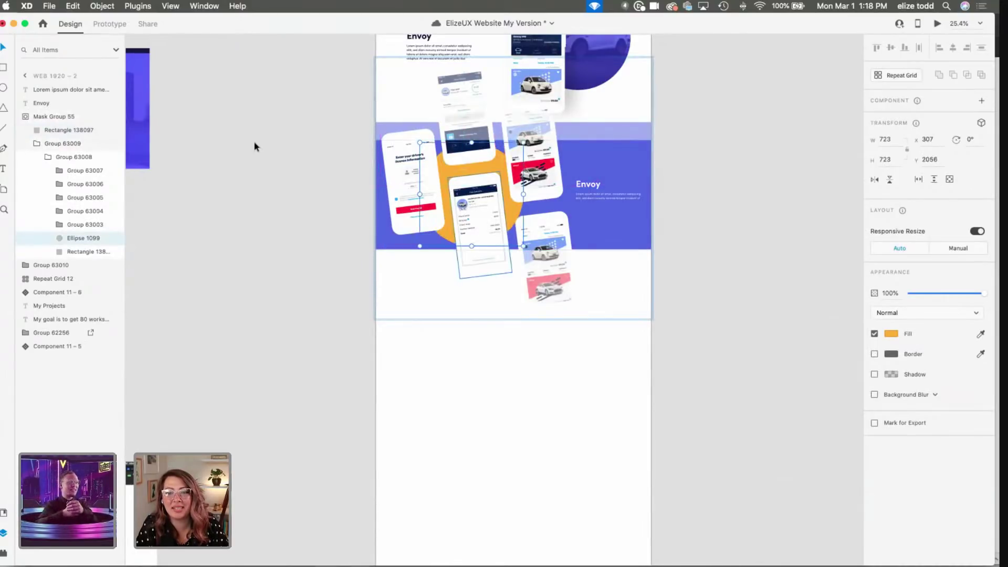
key("Escape")
scroll(460, 272, "up", 5)
scroll(459, 271, "right", 2)
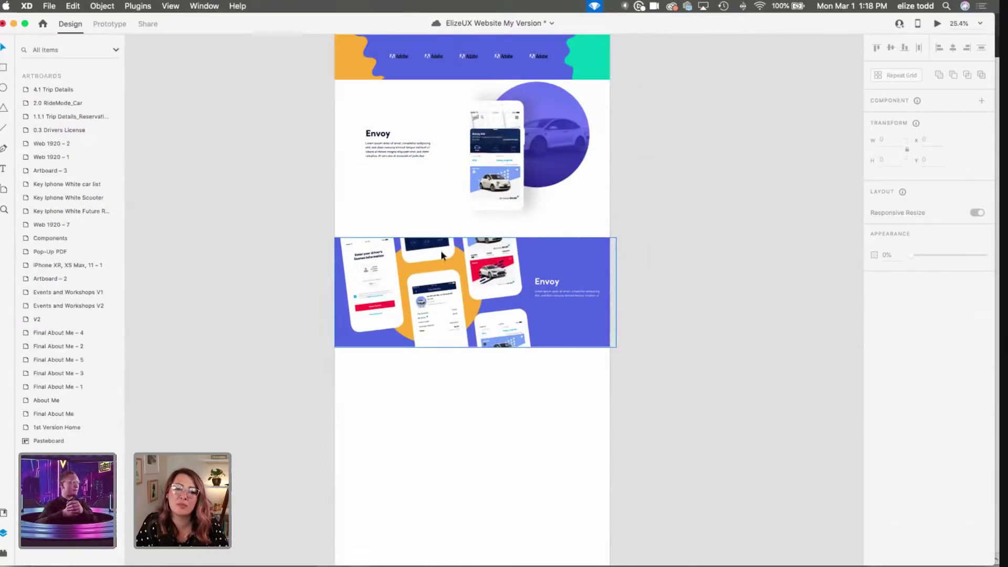
Step: Recolor the orange circle by sampling the banner's blue and darkening it to navy #0D196C
left_click(459, 271, "super")
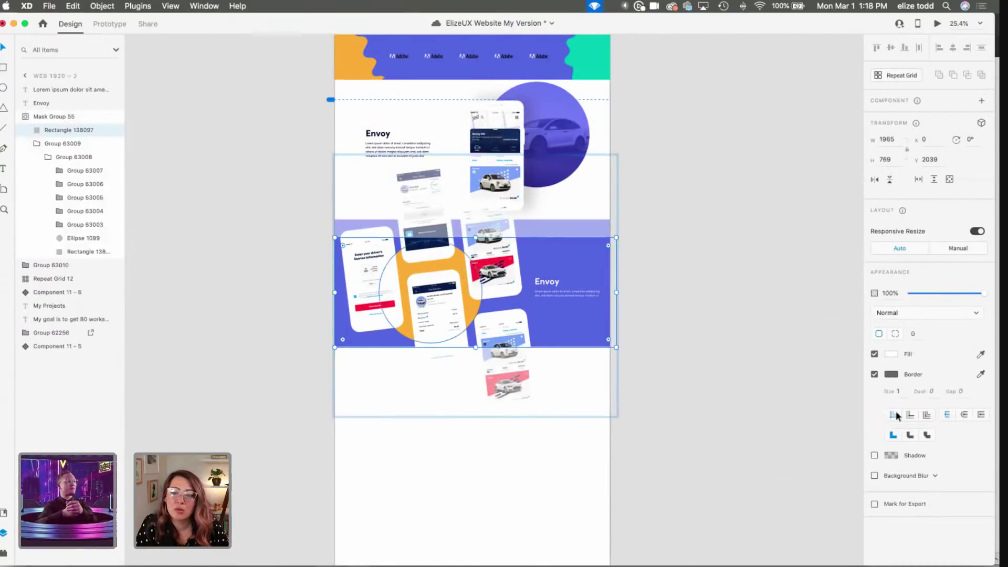
left_click(892, 335)
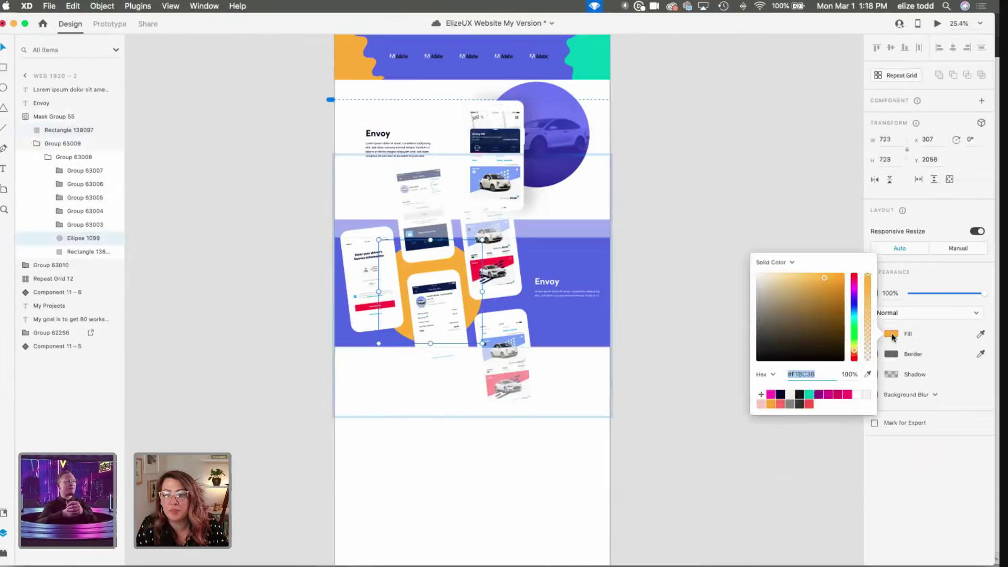
left_click(866, 373)
left_click(547, 321)
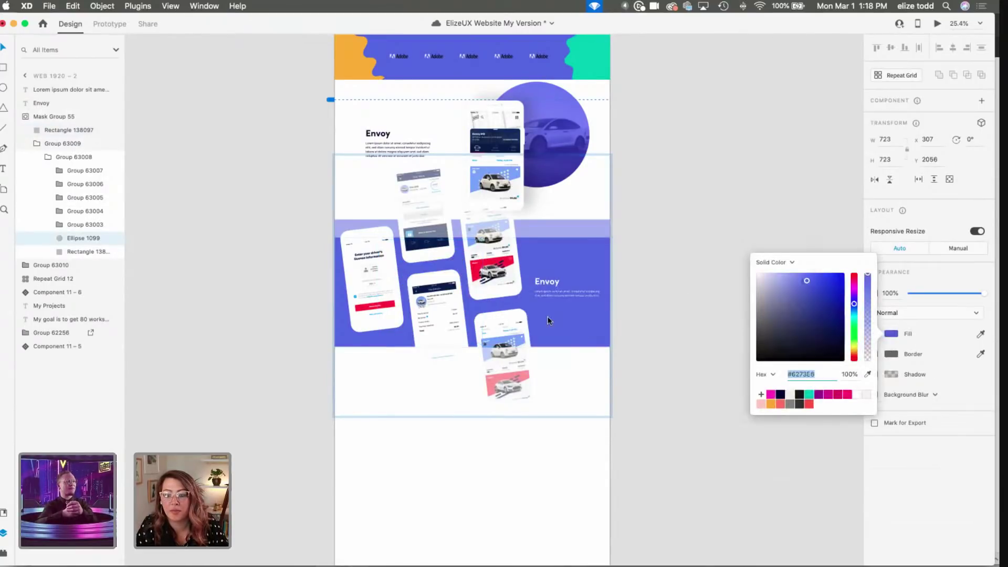
left_click(827, 292)
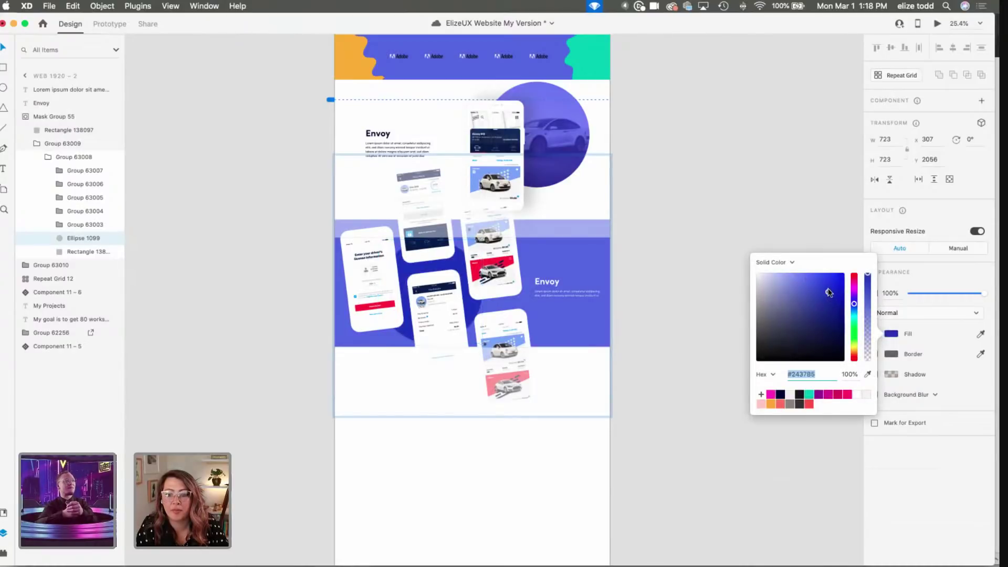
left_click_drag(831, 302, 831, 325)
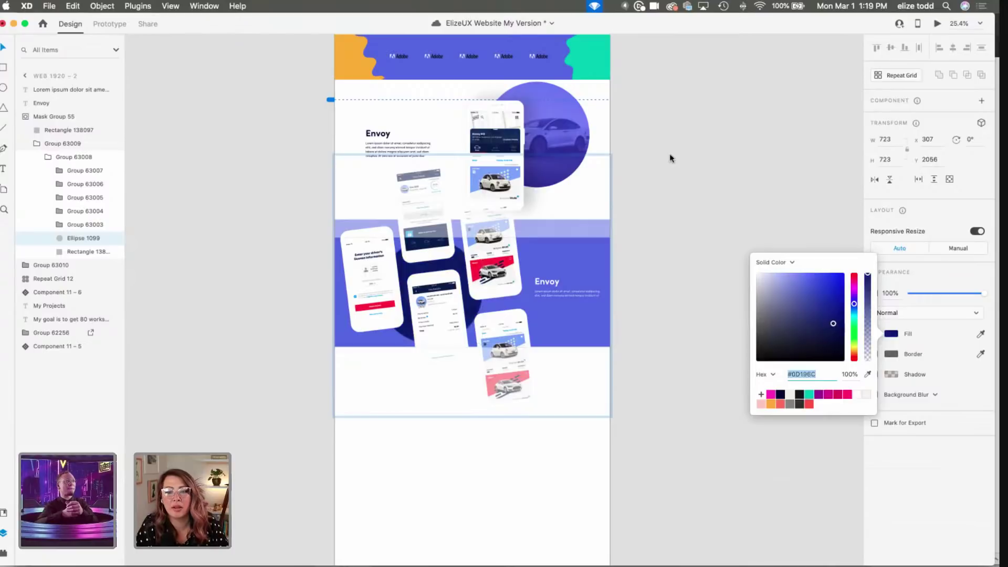
left_click(706, 265)
scroll(519, 215, "up", 3)
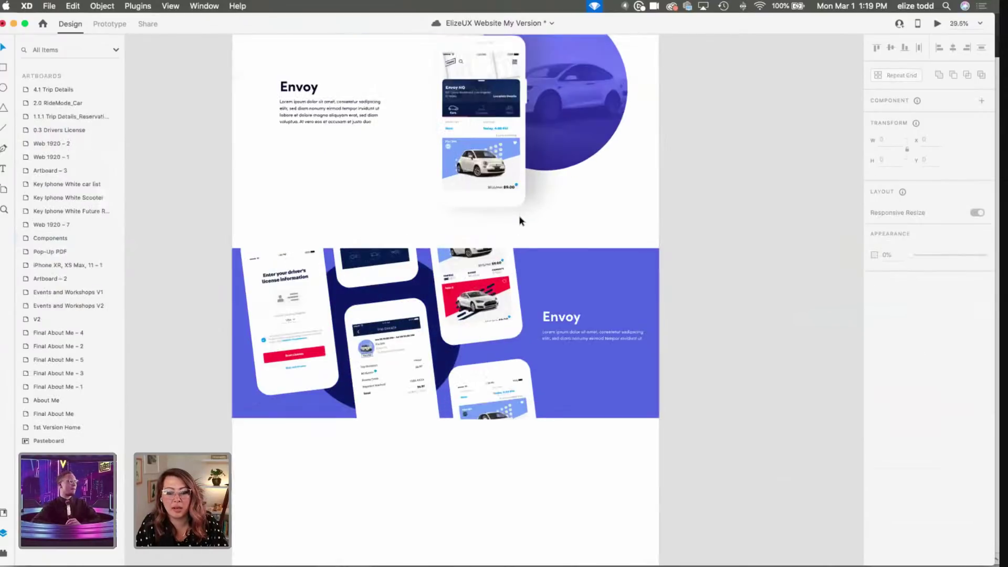
Step: Enlarge the navy circle behind the phones to about 826 by 826 from its upper-left corner
double_click(417, 284)
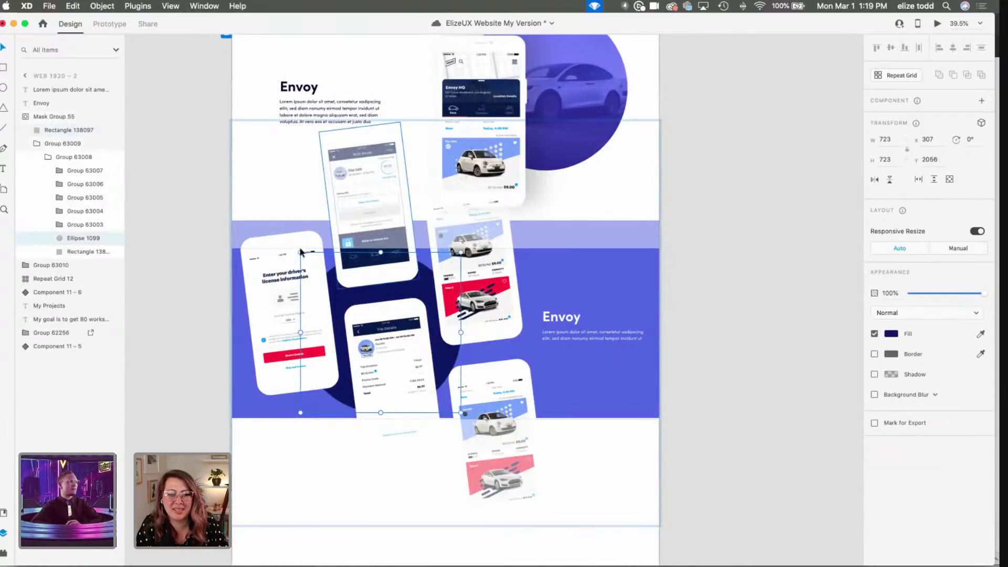
left_click_drag(300, 252, 274, 231)
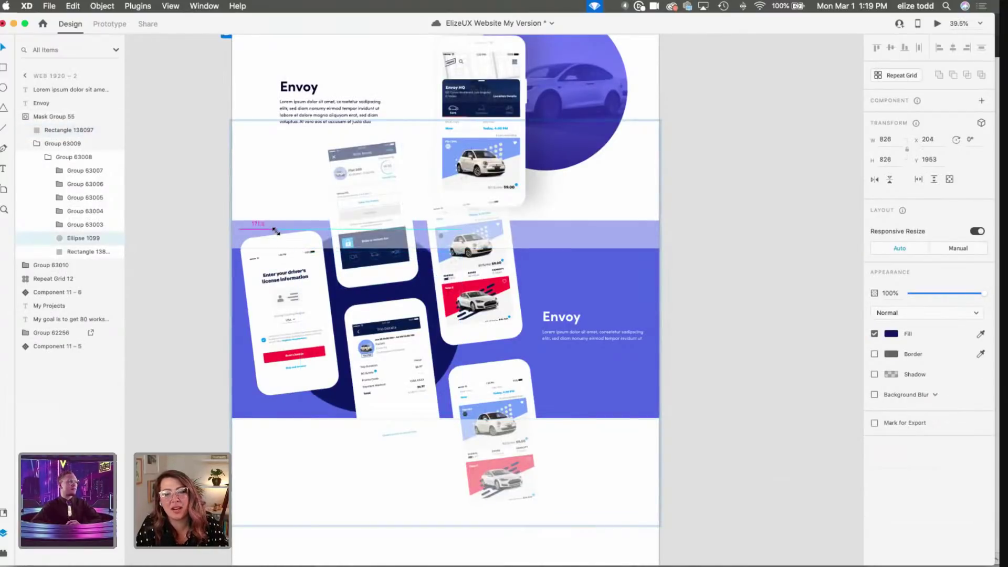
left_click(187, 239)
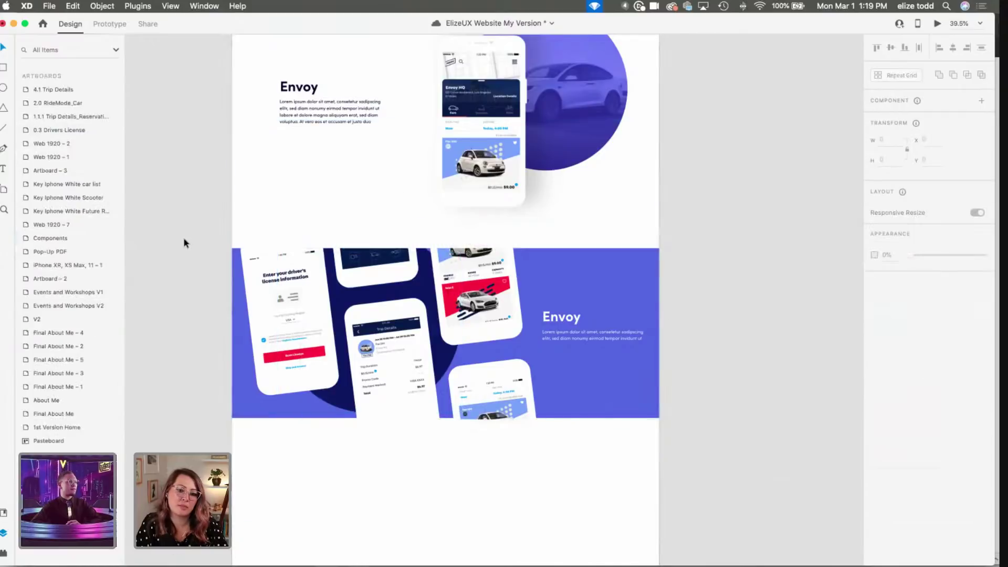
scroll(183, 242, "up", 3)
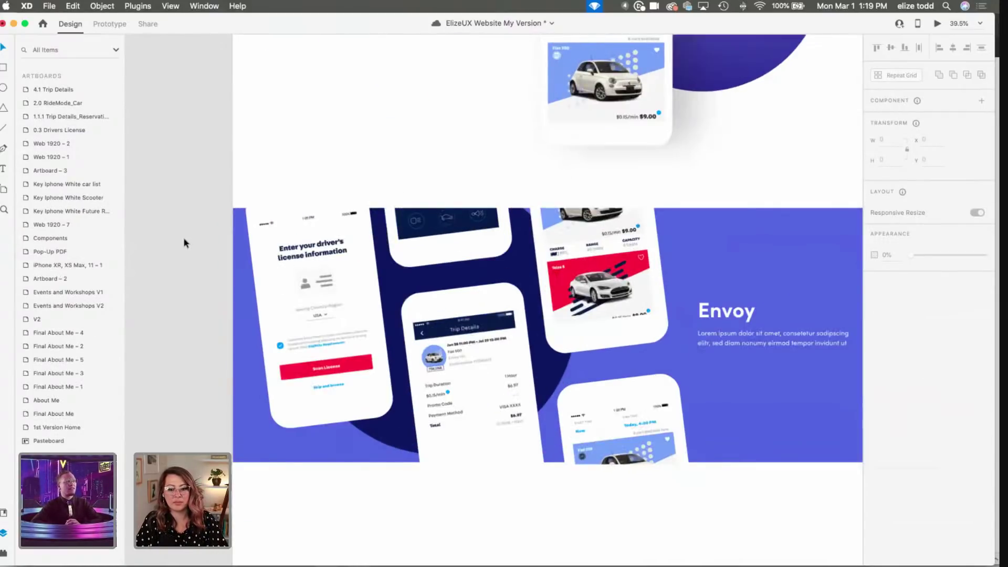
scroll(185, 243, "up", 3)
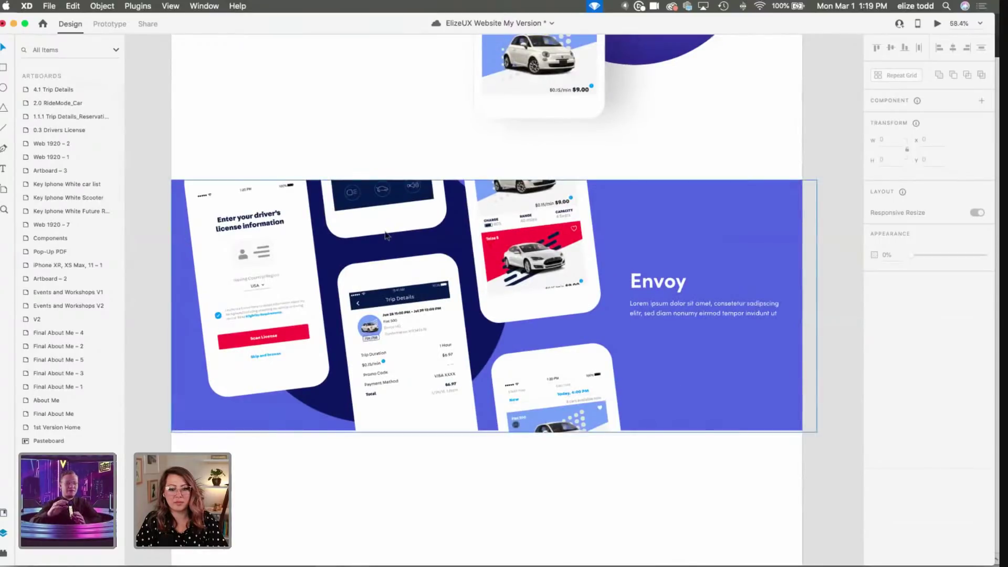
Step: Enlarge the navy circle to about 1257 by 1257, extending past the banner's upper-left corner to about X -227, Y 1522
double_click(247, 194)
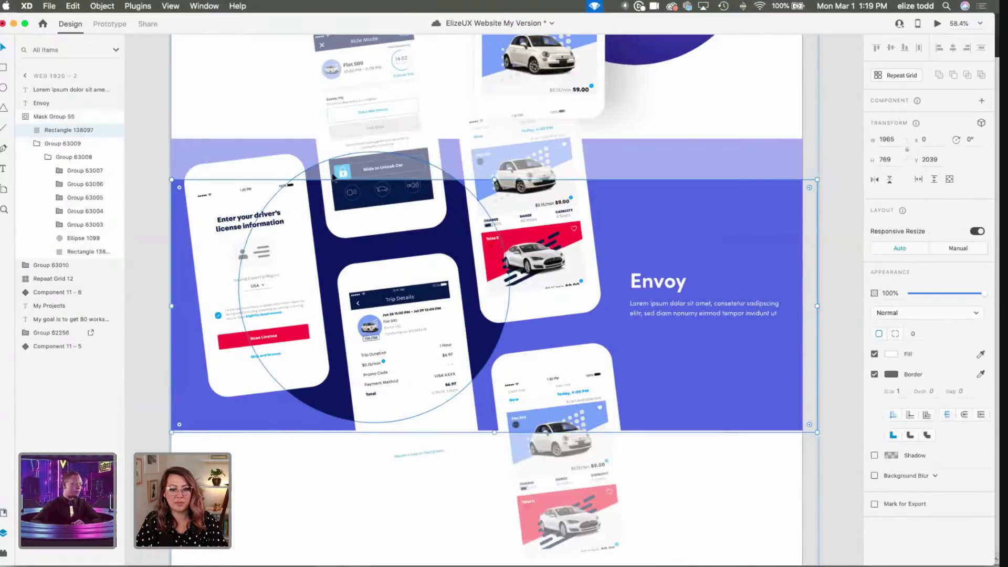
left_click(265, 207)
scroll(315, 178, "down", 2)
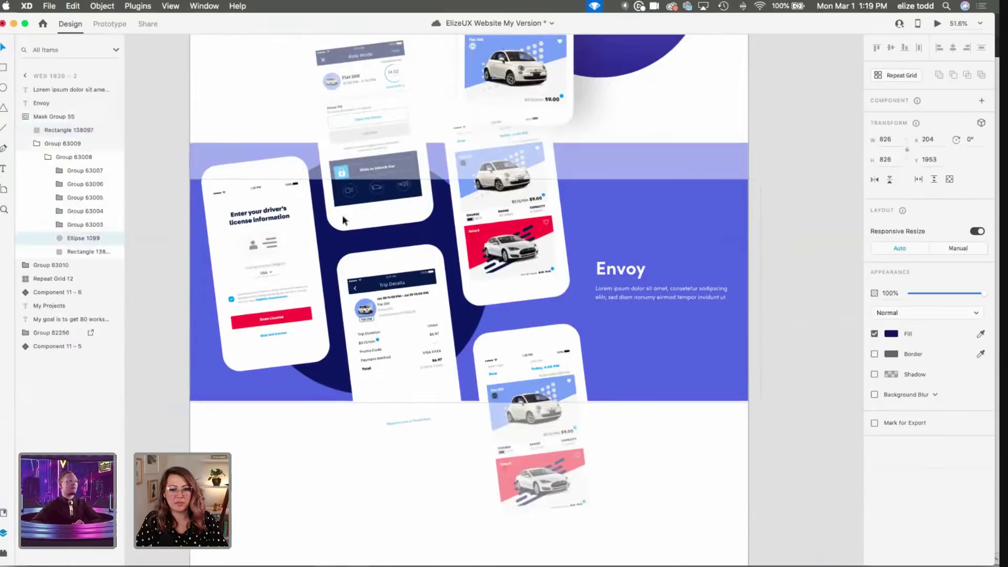
left_click(348, 233)
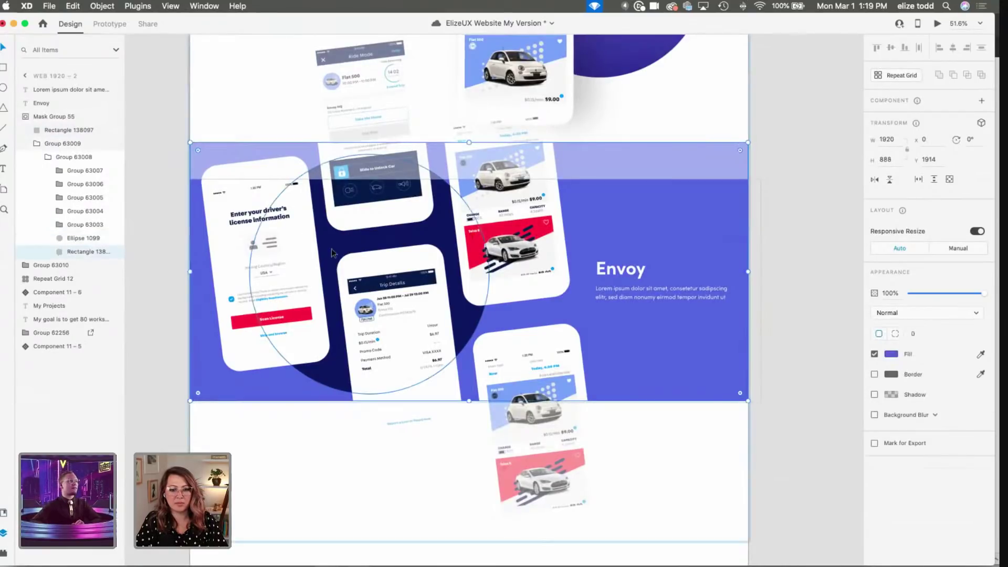
left_click(332, 248)
left_click(344, 238)
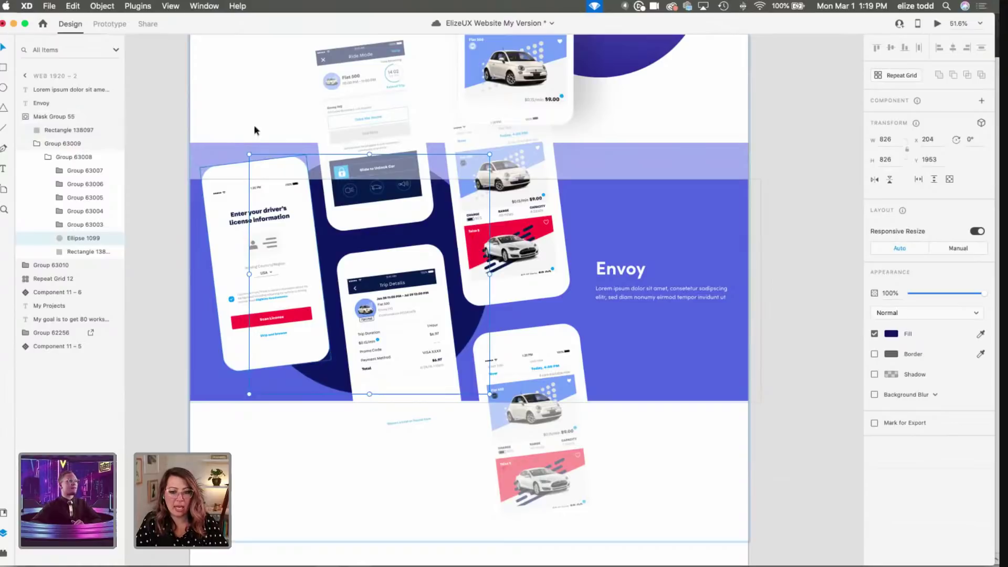
left_click_drag(248, 155, 182, 64)
key("super+z")
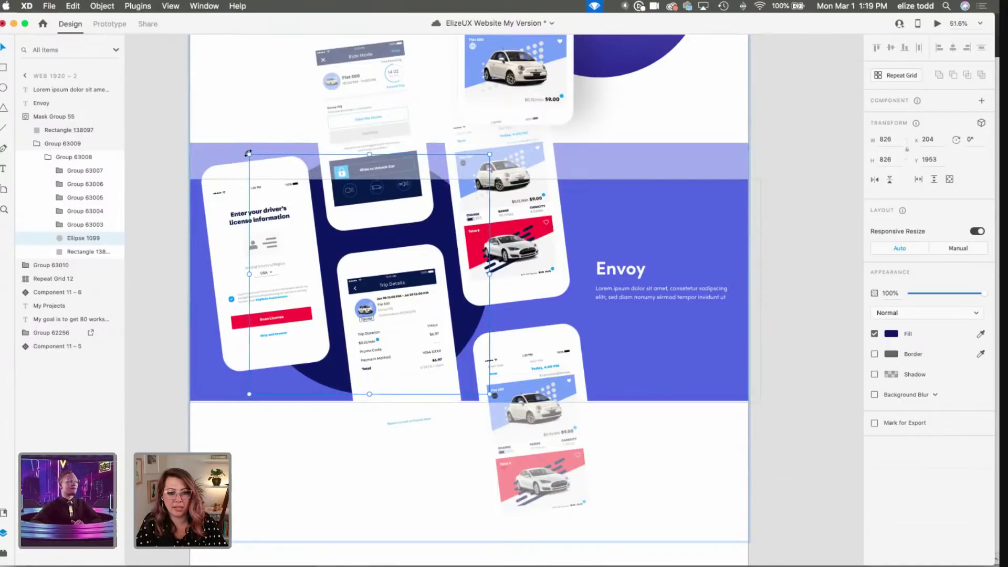
left_click_drag(249, 155, 131, 35)
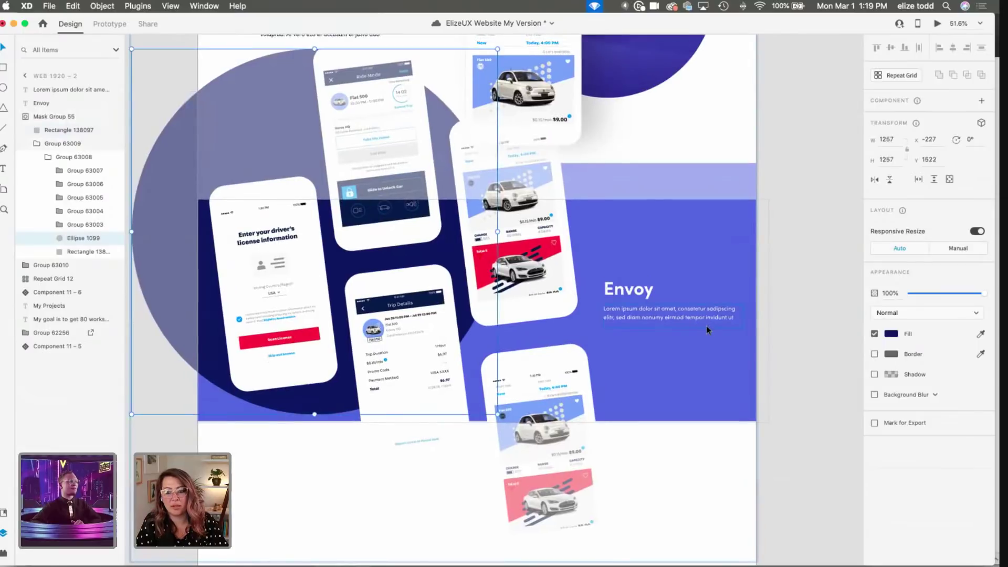
left_click(805, 359)
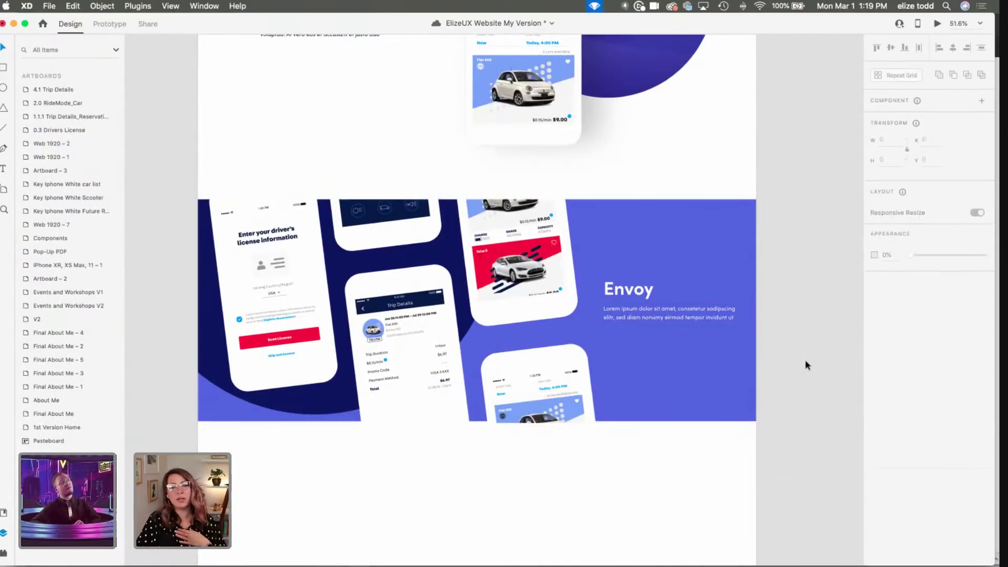
Step: Preview the My Projects page and examine the header, the circle-style Envoy section and the blue Envoy banner
scroll(804, 359, "up", 3)
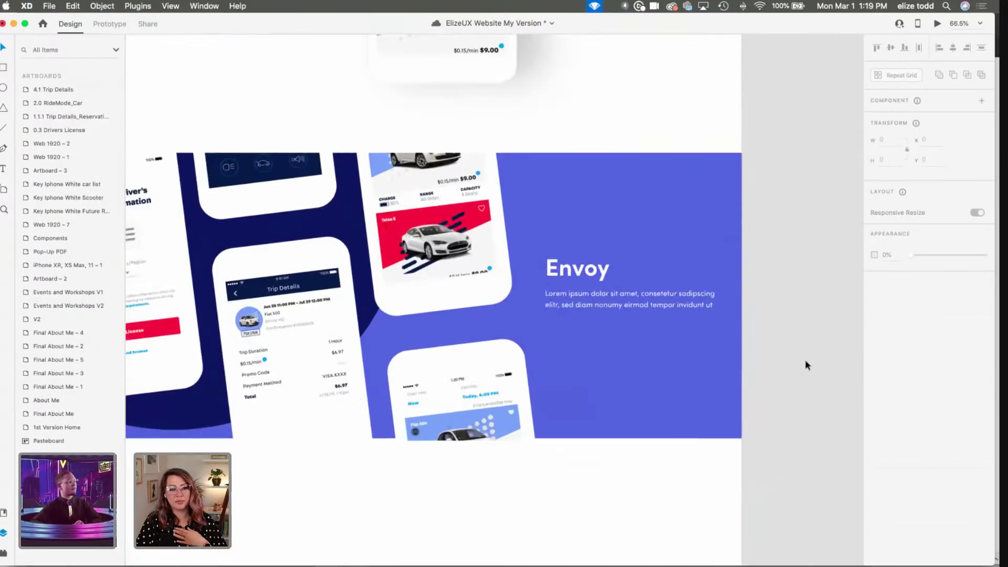
scroll(804, 359, "left", 3)
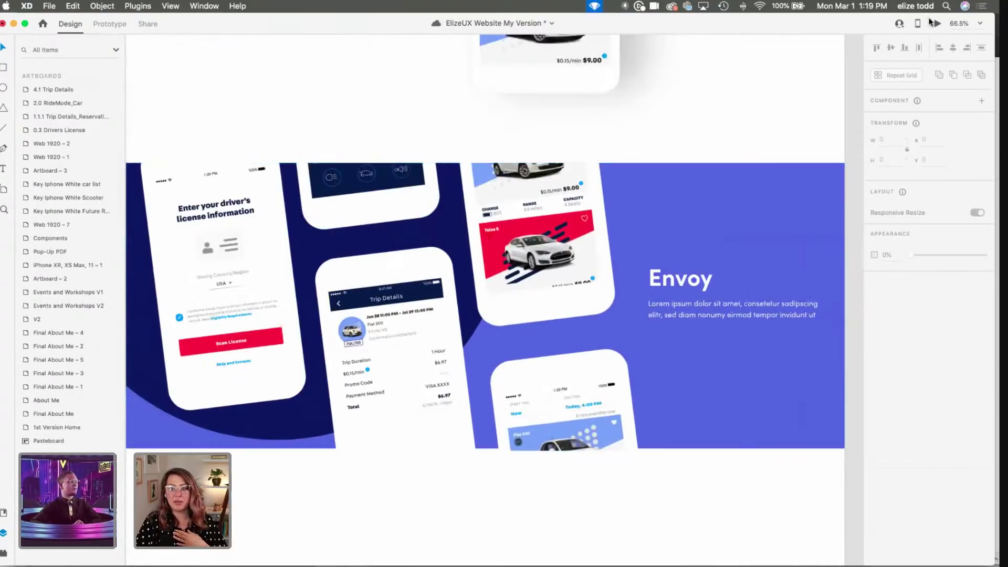
key("super+Return")
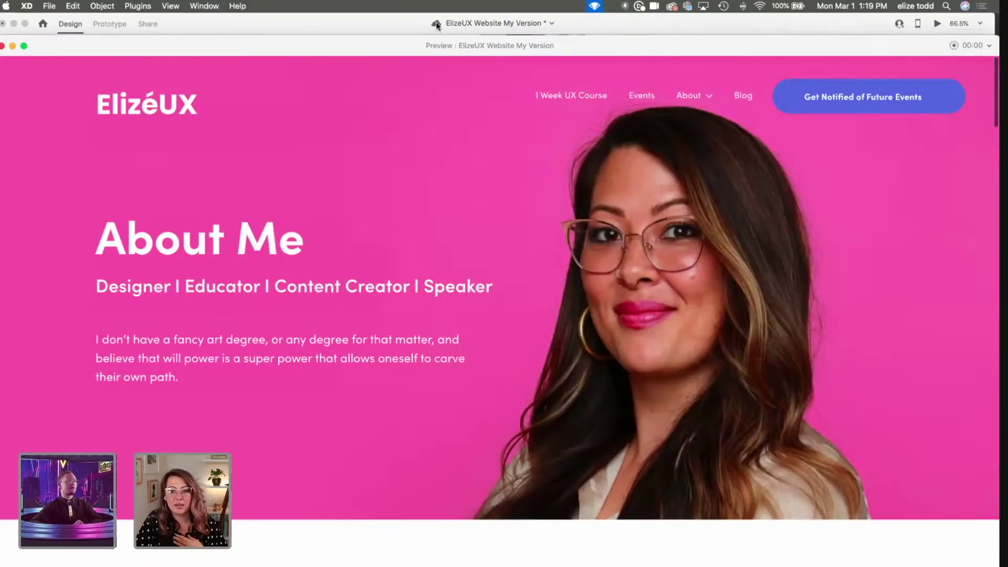
left_click(2, 46)
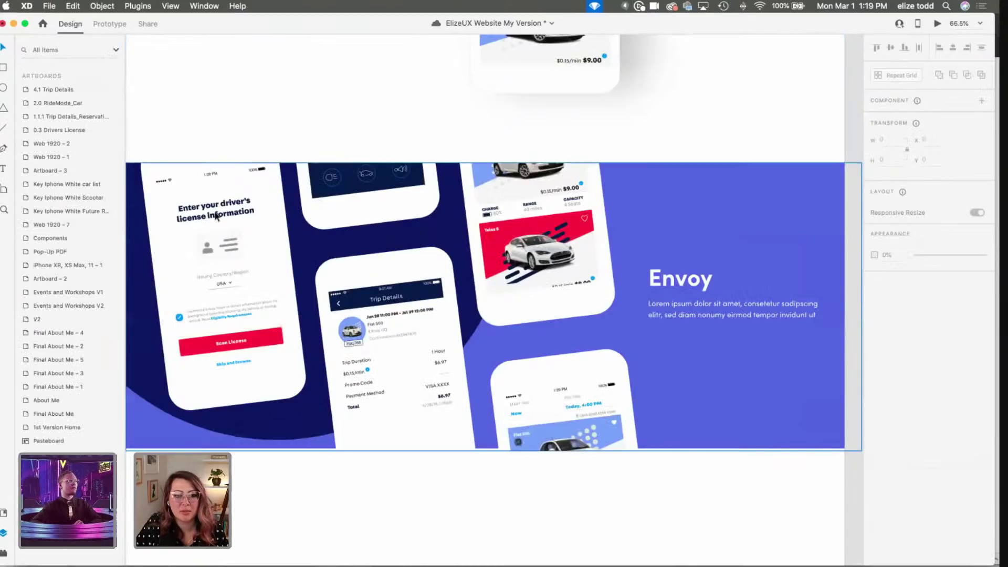
left_click(938, 23)
scroll(527, 391, "down", 3)
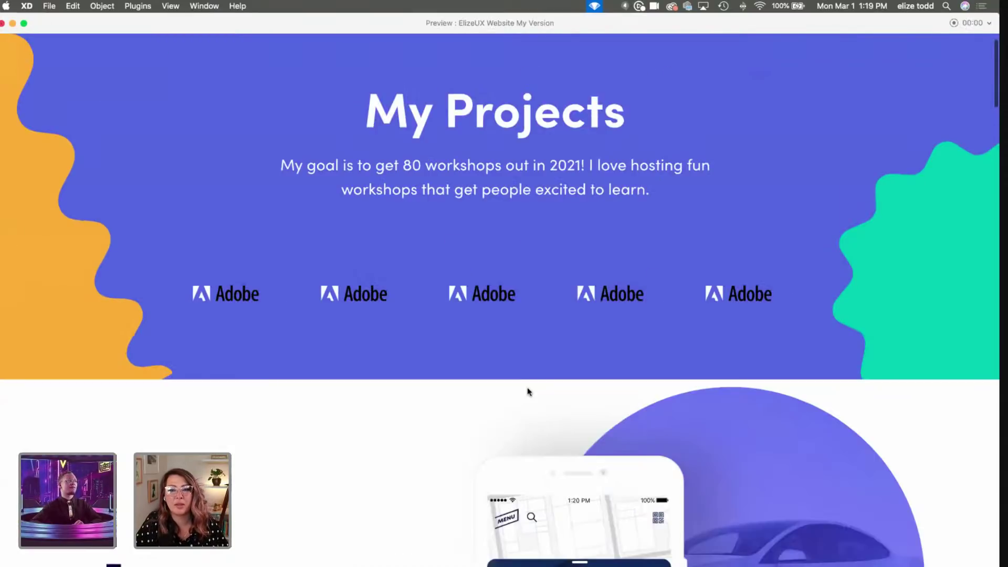
scroll(491, 387, "up", 3)
scroll(218, 299, "down", 8)
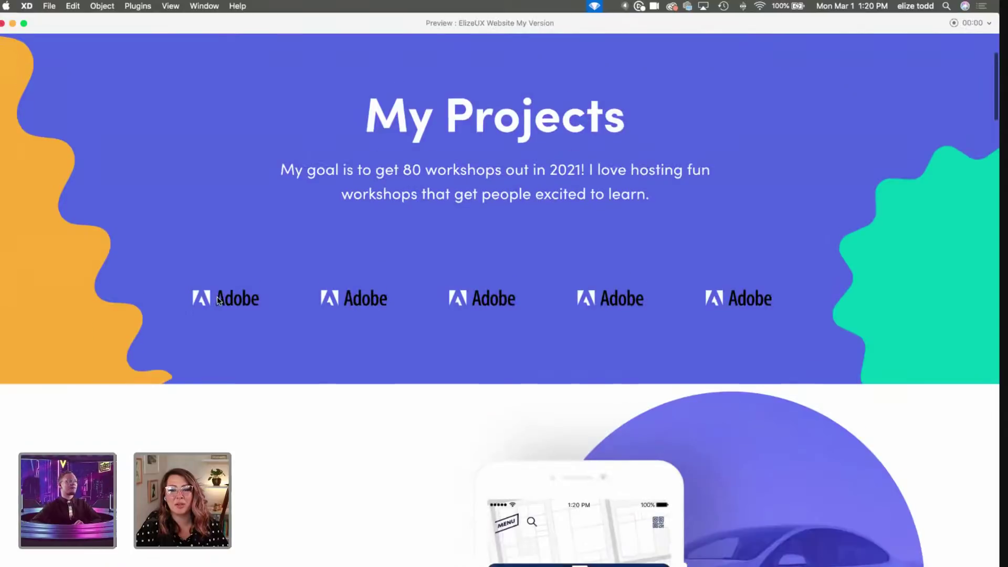
scroll(218, 300, "down", 10)
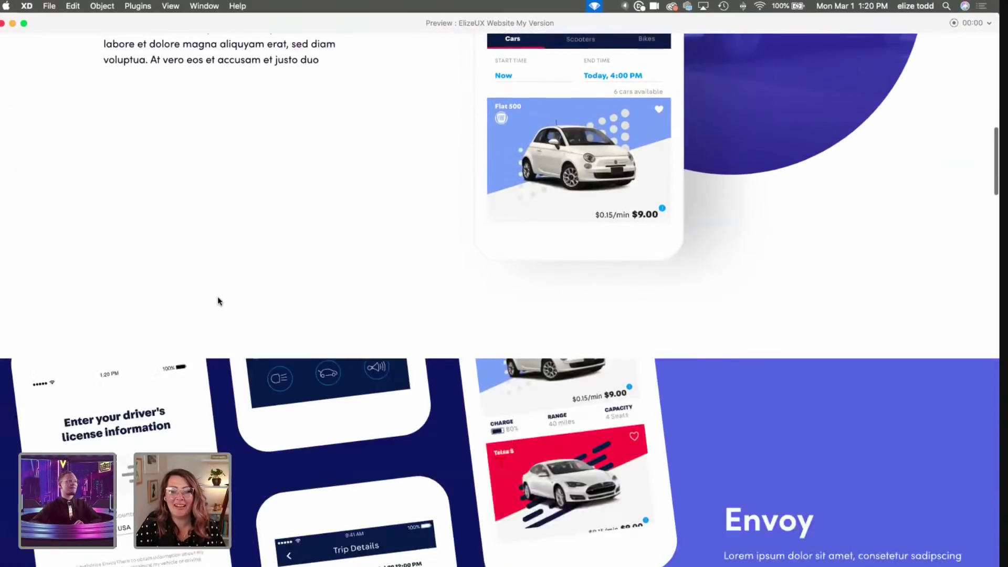
scroll(218, 301, "up", 1)
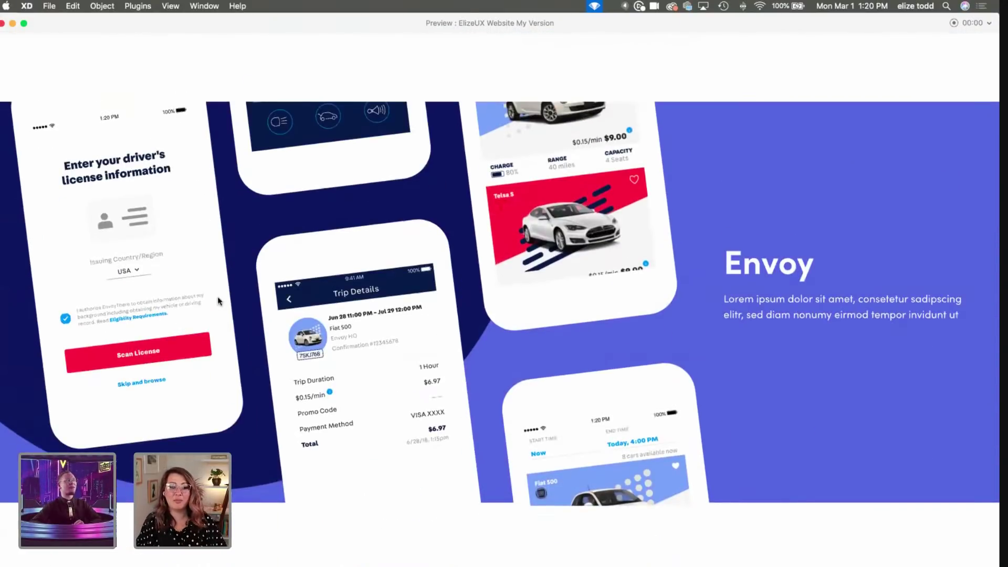
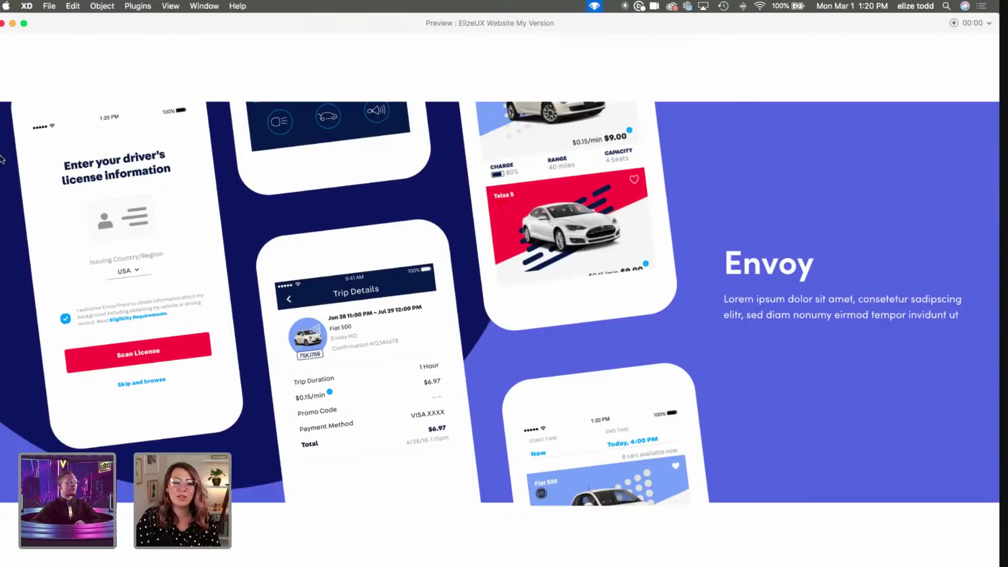
left_click(3, 23)
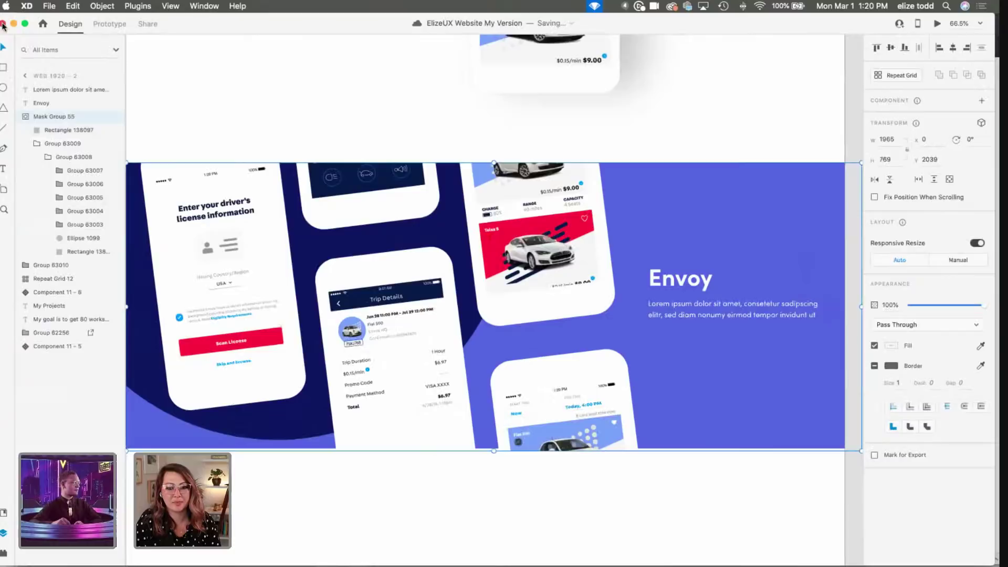
scroll(418, 103, "down", 3)
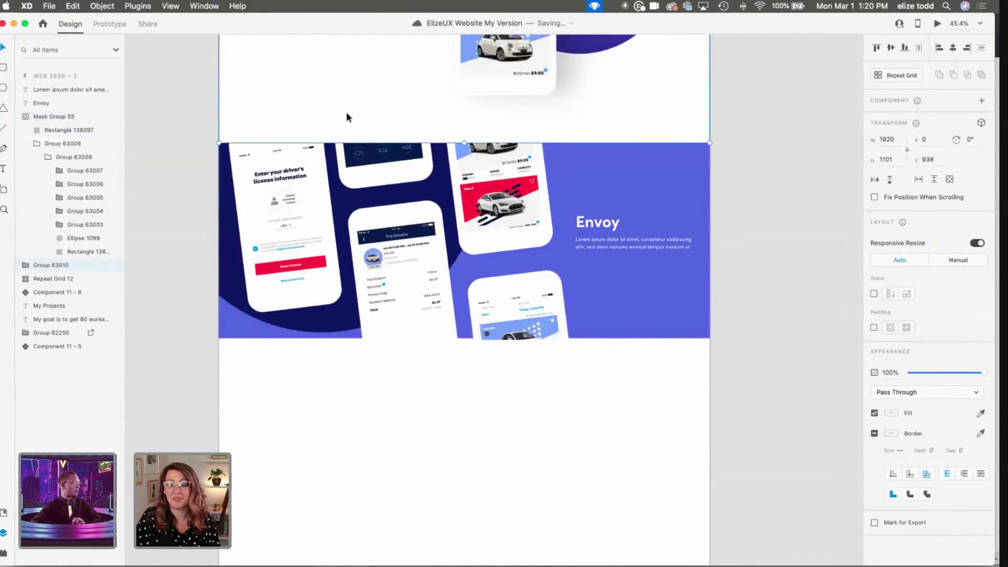
scroll(345, 112, "up", 1)
double_click(227, 229)
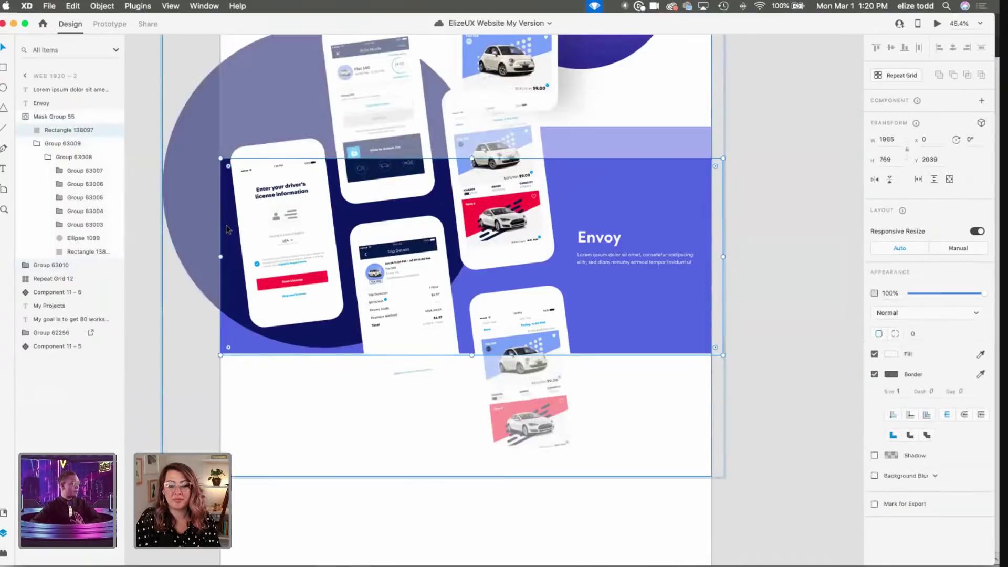
left_click(149, 350)
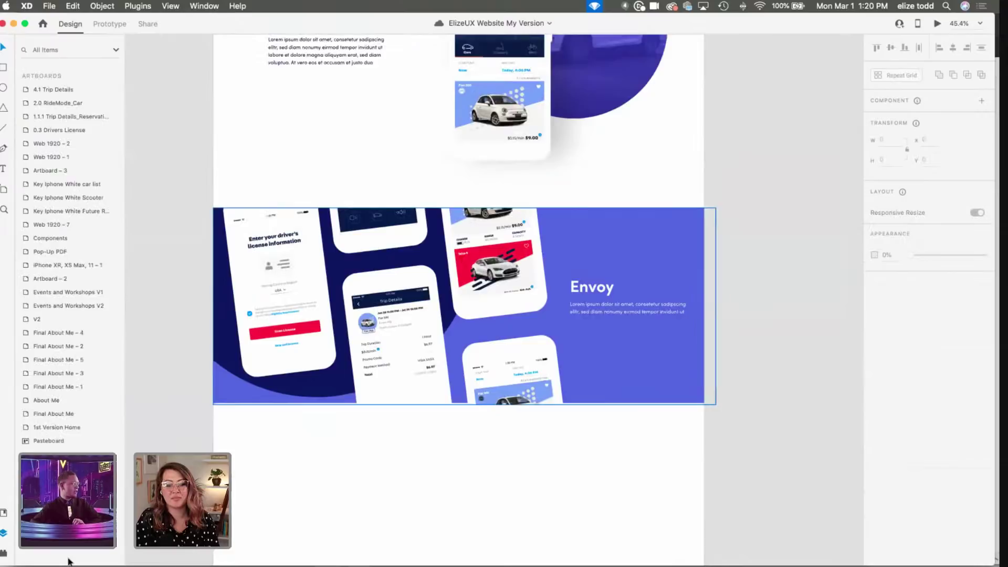
scroll(464, 299, "up", 3)
left_click(3, 533)
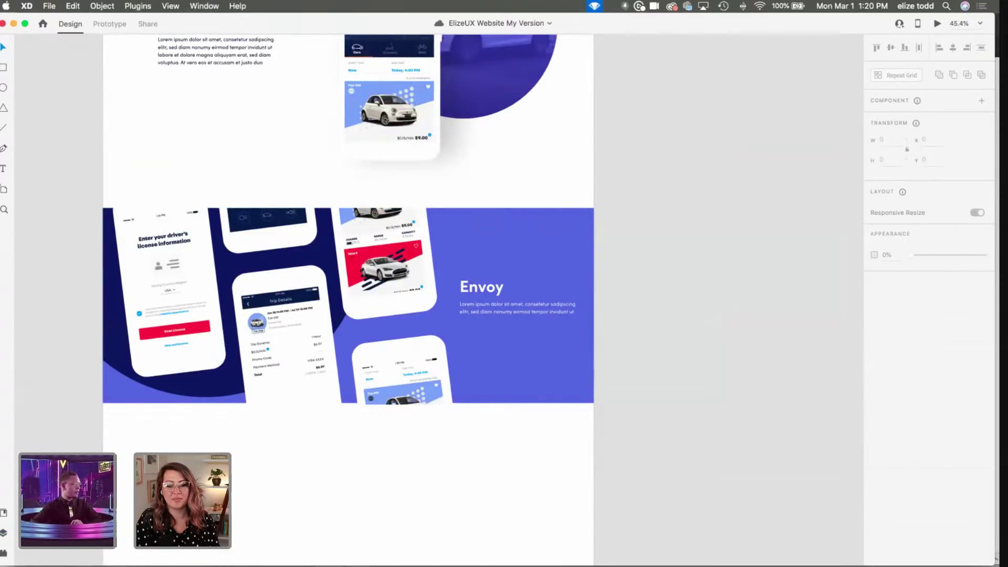
scroll(17, 429, "up", 5)
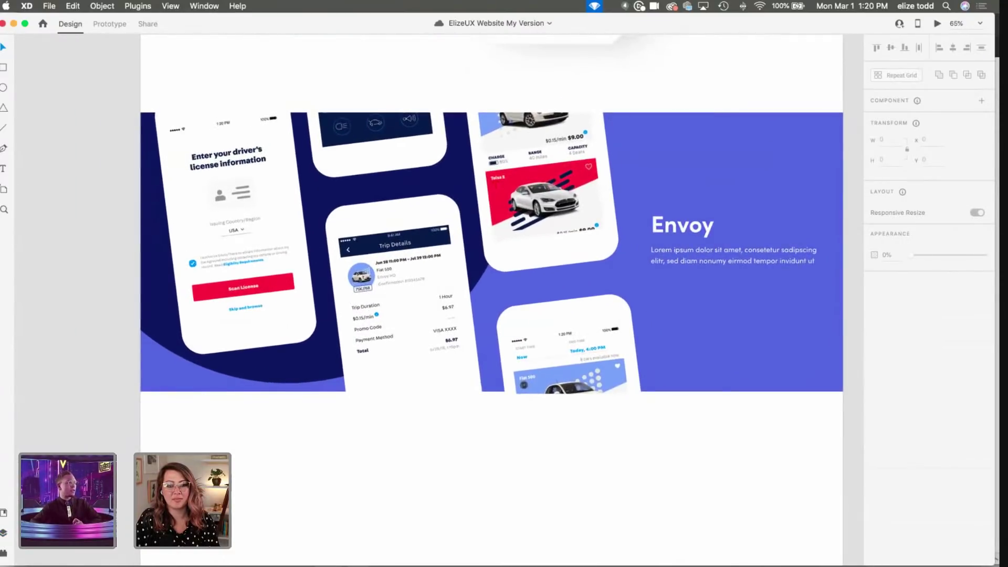
scroll(138, 402, "down", 1)
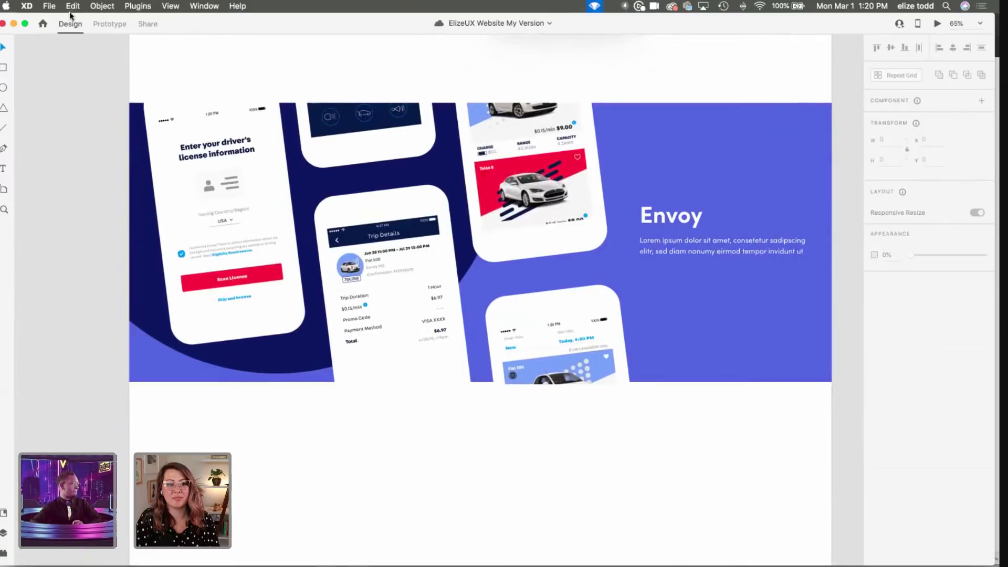
left_click(49, 6)
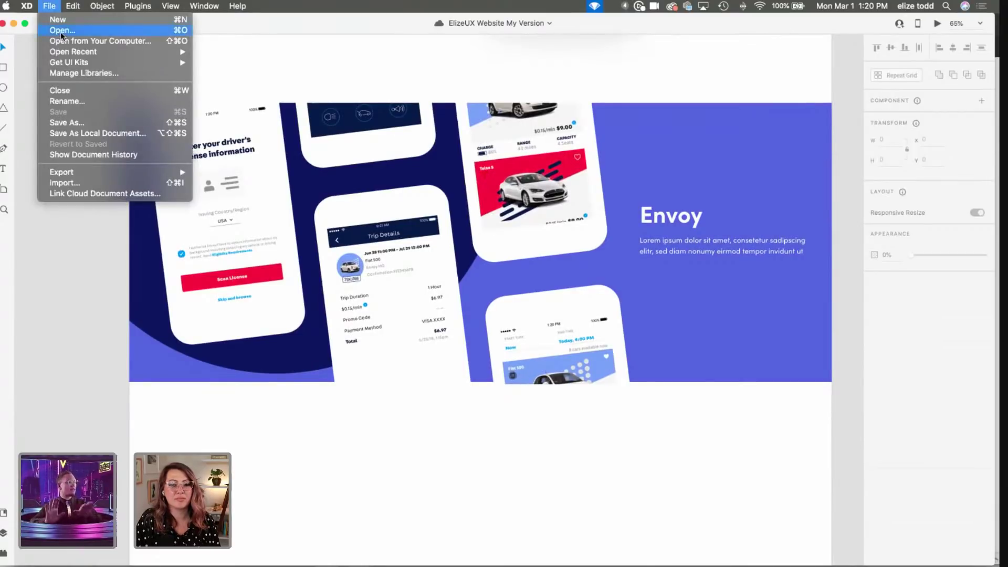
left_click(32, 61)
Step: Try the saved amber color #F1BC38 on the large navy circle behind the phones, then undo the recoloring
left_click(140, 200)
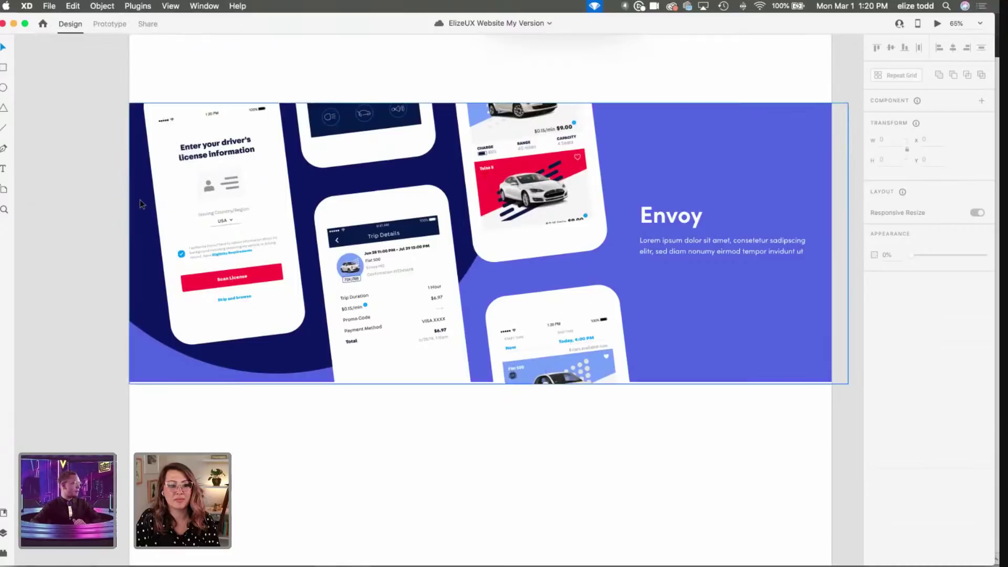
double_click(135, 202)
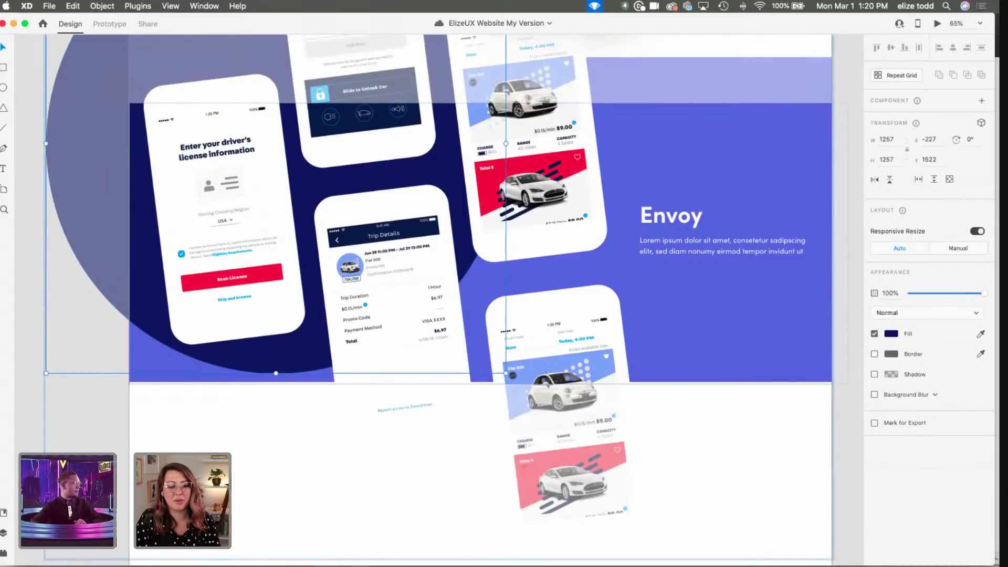
left_click(4, 512)
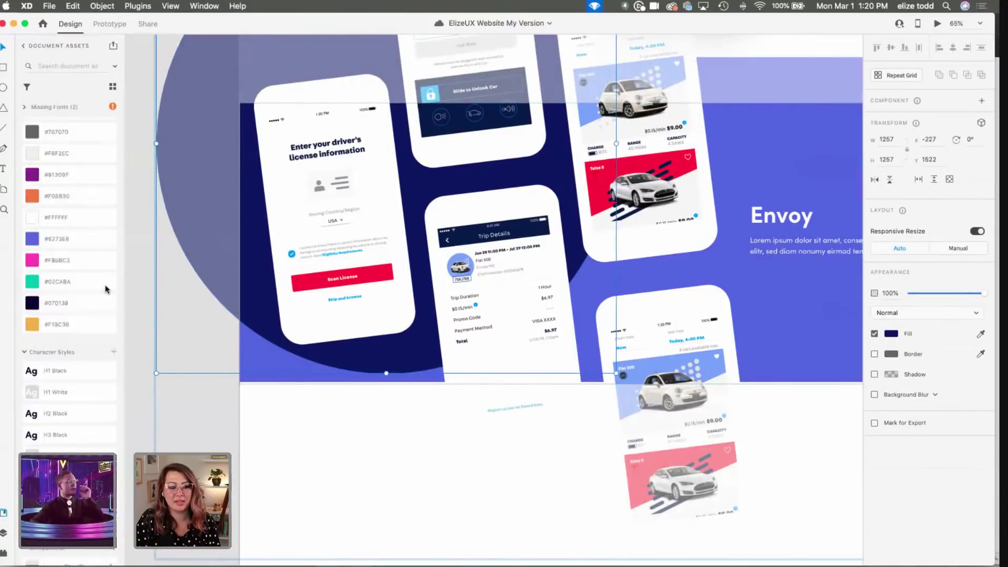
left_click(77, 323)
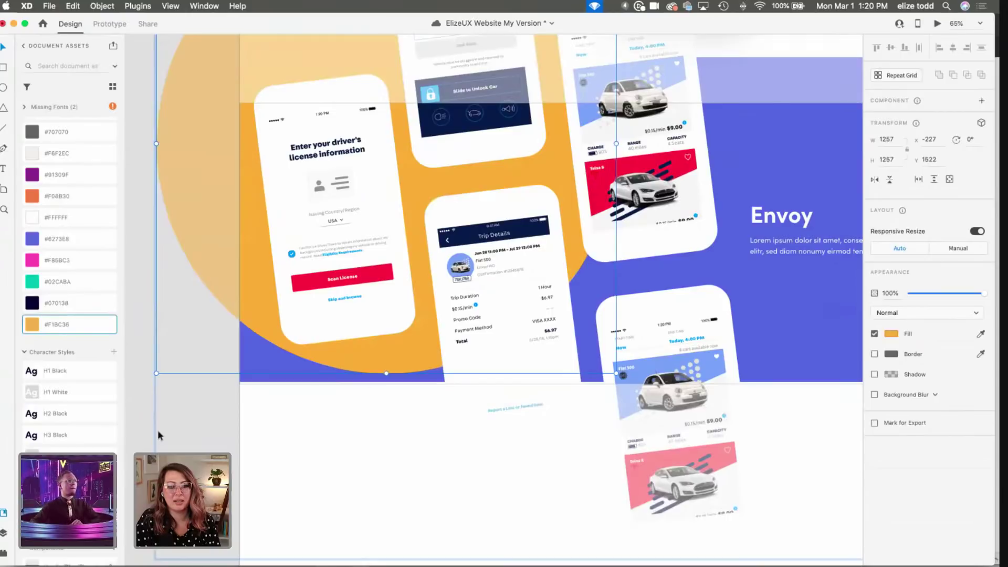
left_click(132, 415)
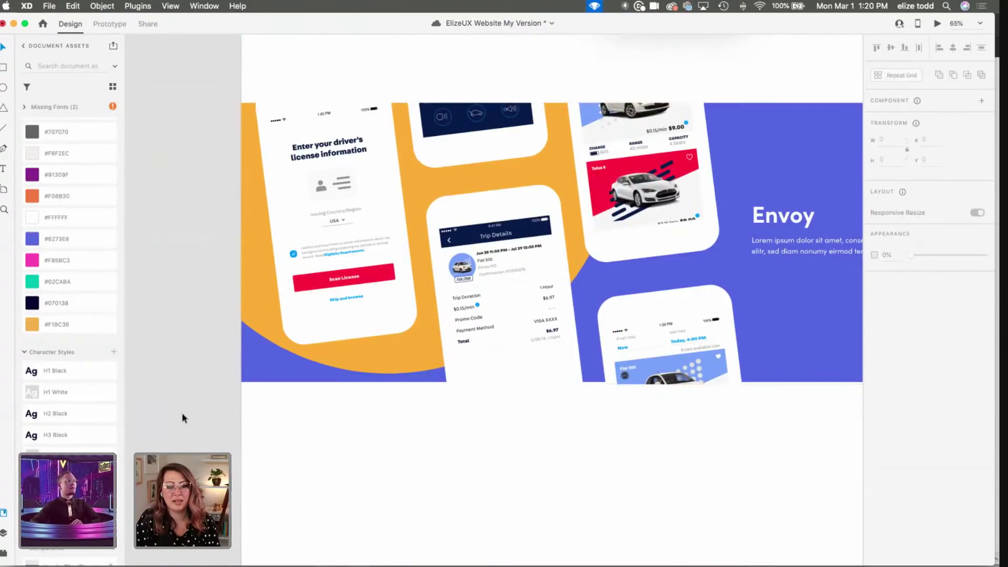
scroll(183, 417, "right", 5)
key("super+shift+y")
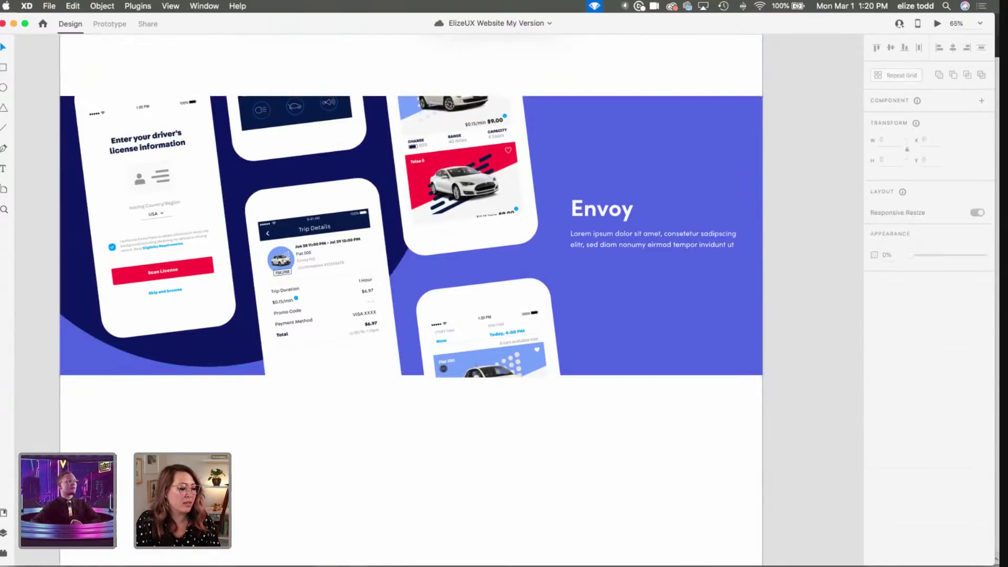
Step: Switch to Chrome and open the designer's Instagram profile in a new tab
key("super+Tab")
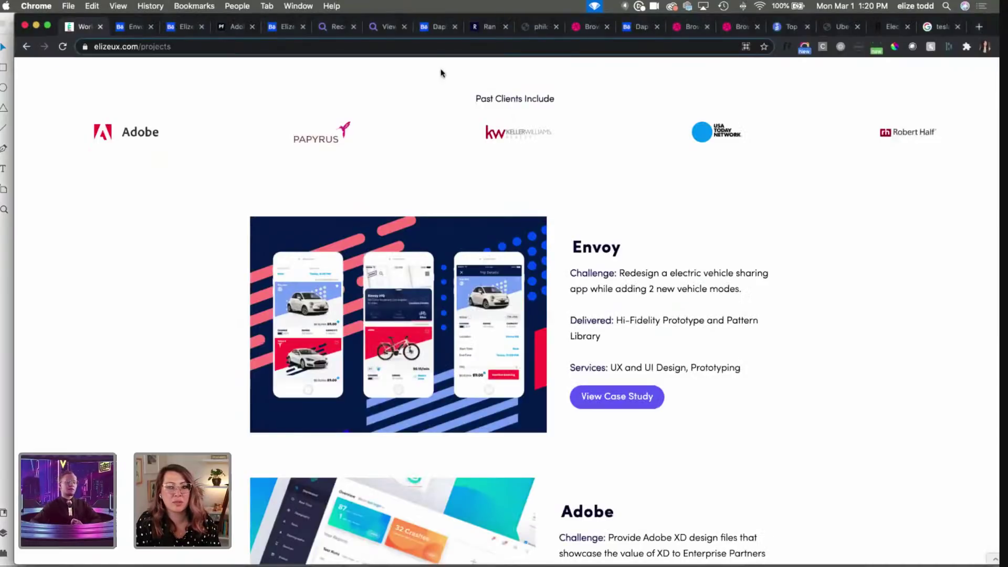
left_click(979, 27)
type("instagram.com/elize_ux/")
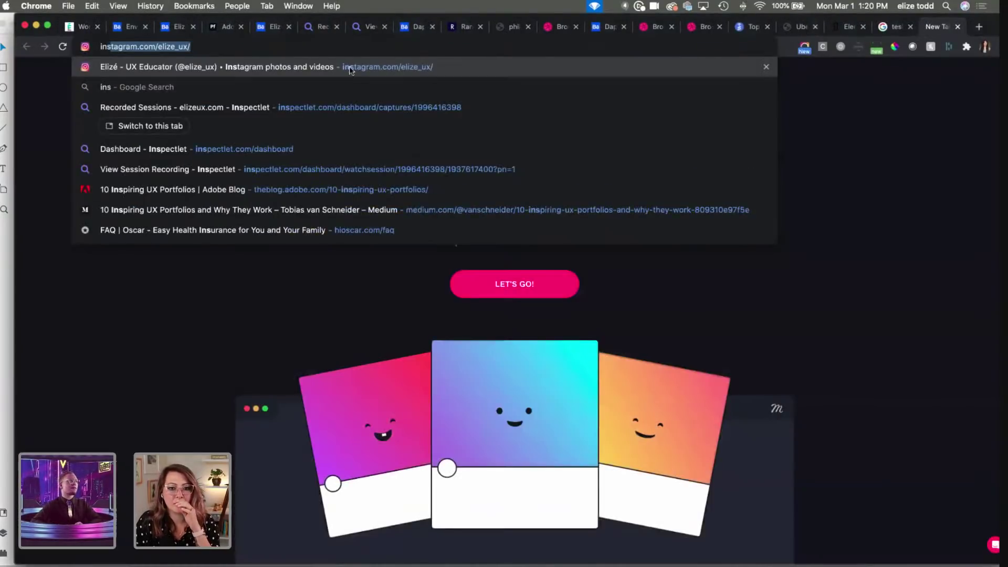
key("Return")
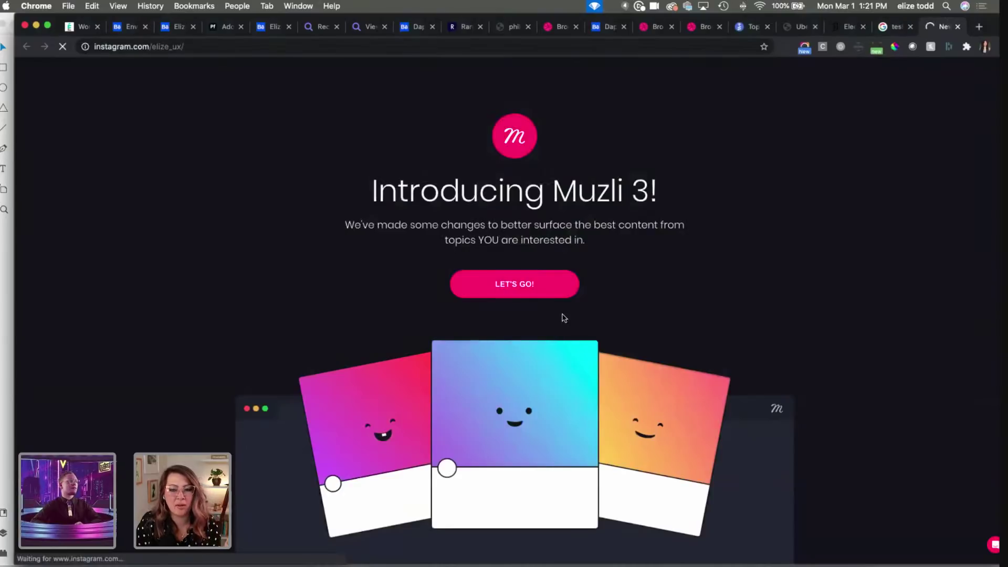
Step: Examine the brand colors and shapes used across the profile's grid of posts
scroll(509, 317, "down", 6)
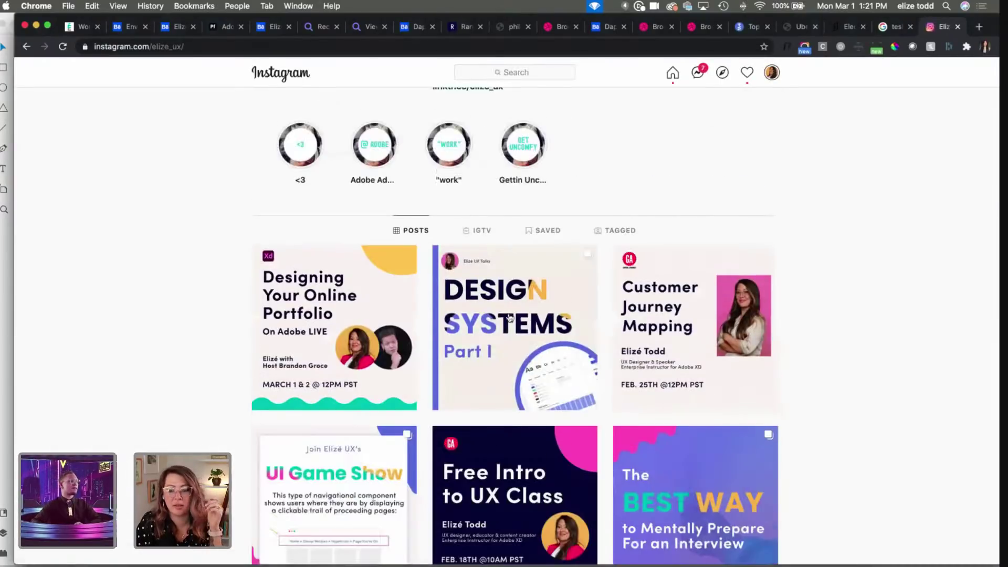
scroll(509, 317, "down", 3)
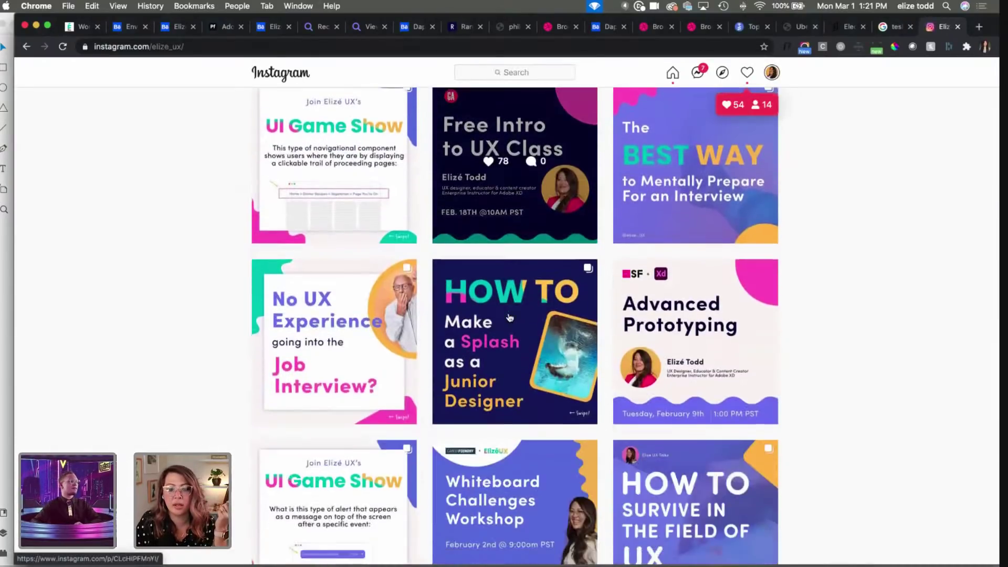
scroll(510, 317, "up", 3)
scroll(714, 275, "up", 2)
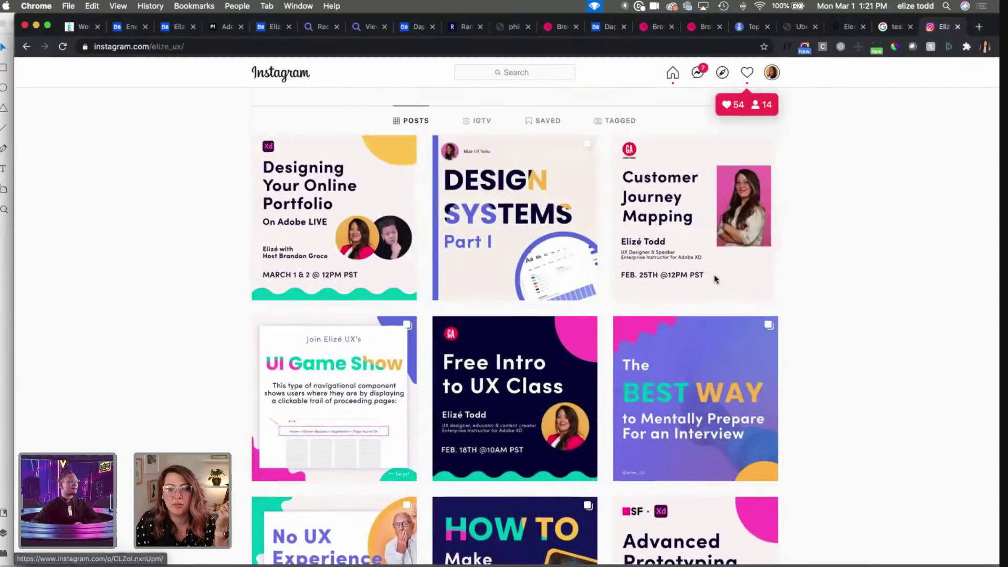
scroll(714, 275, "down", 8)
scroll(715, 278, "down", 8)
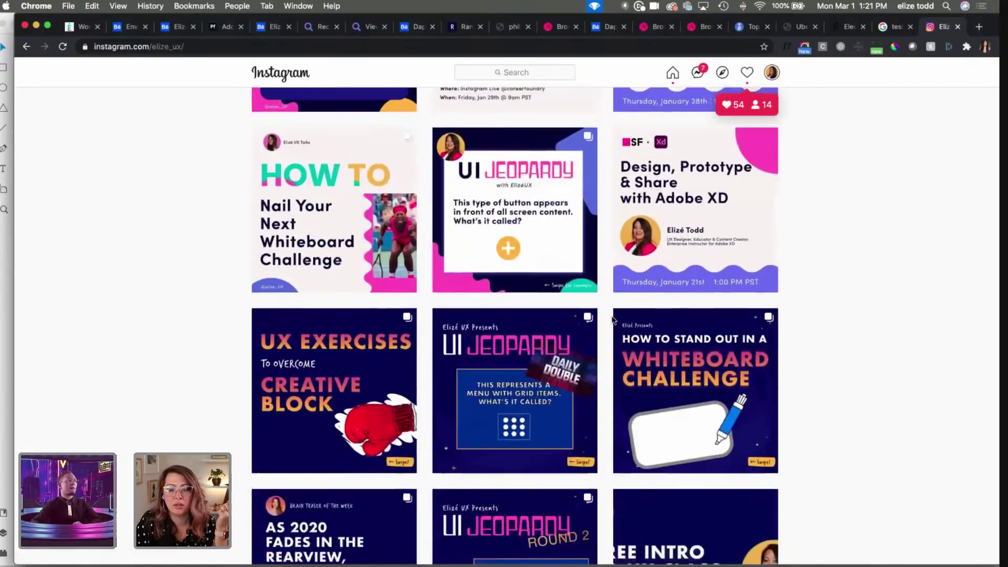
scroll(422, 194, "up", 4)
Step: Open the whiteboard challenge mistakes post and examine the color pairings on its carousel slides in both directions
left_click(341, 178)
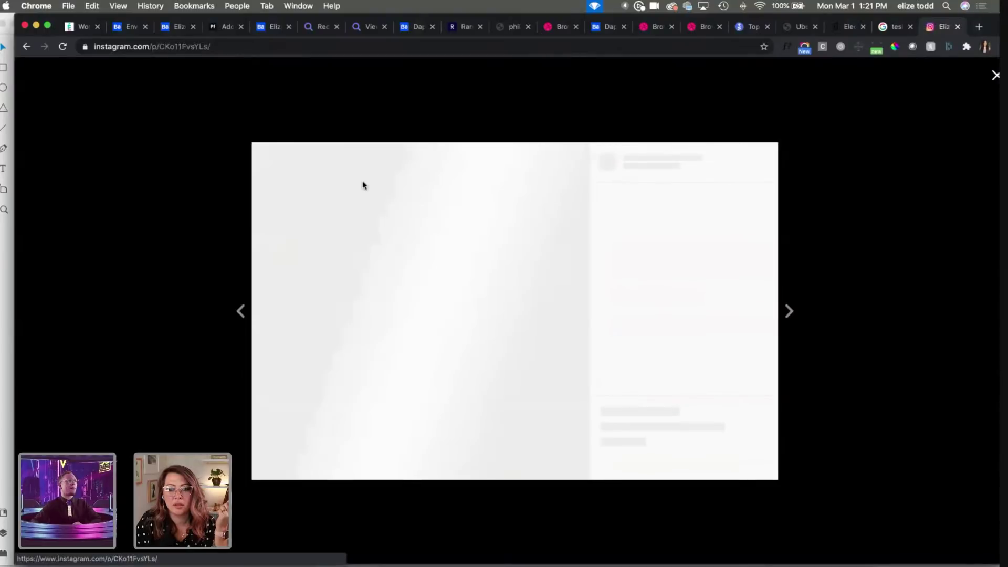
left_click(576, 311)
left_click(576, 311)
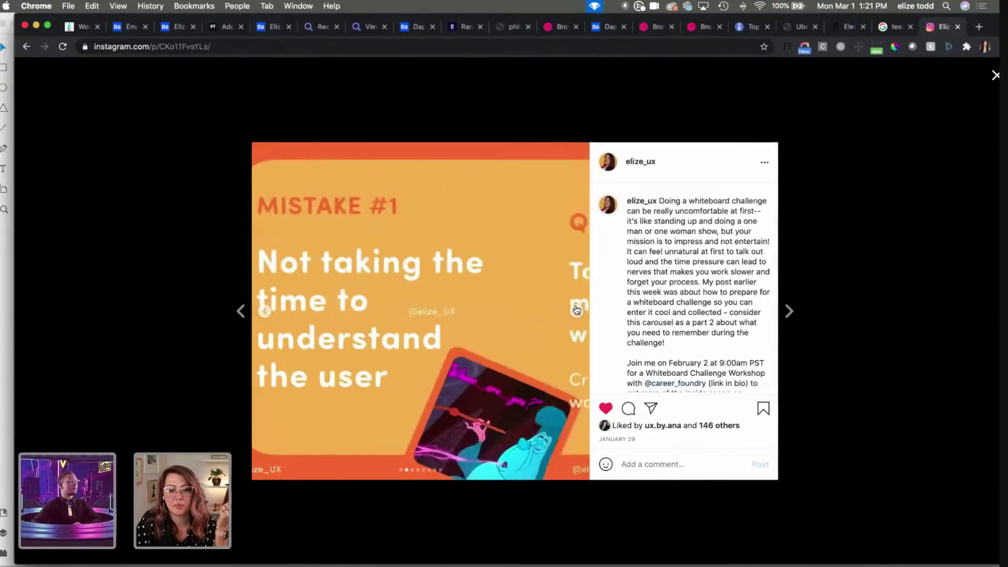
left_click(577, 312)
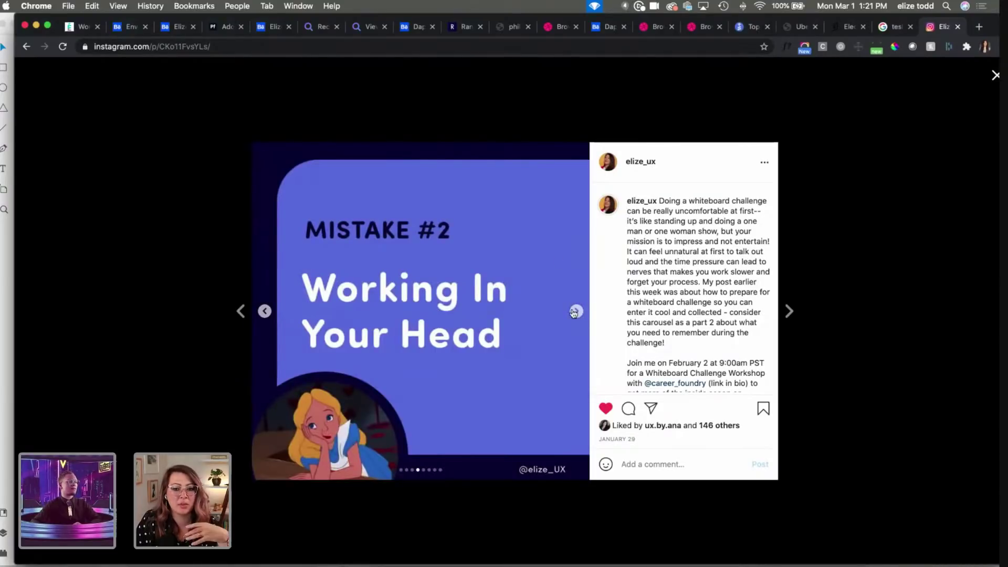
left_click(576, 312)
left_click(576, 311)
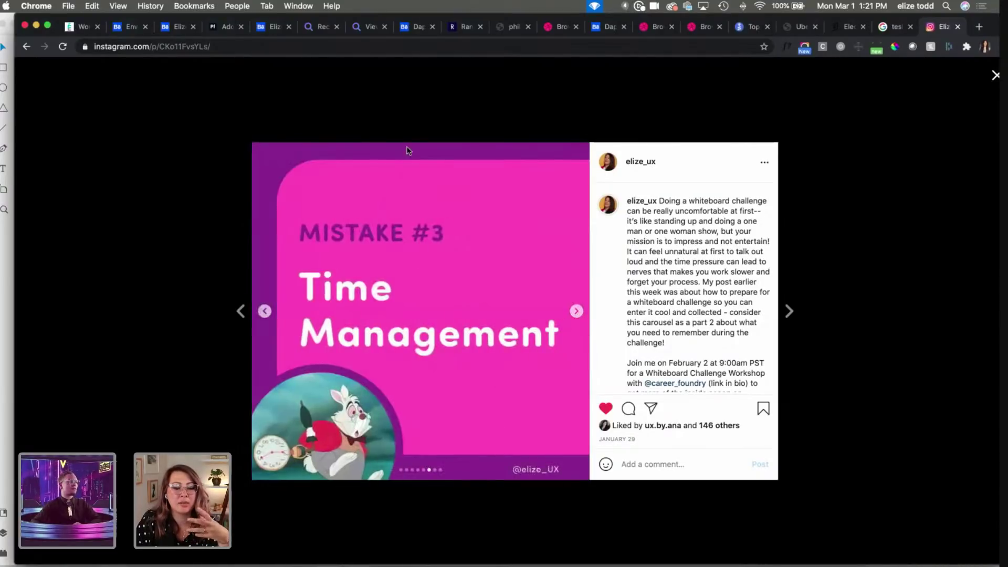
left_click(266, 311)
left_click(266, 311)
left_click(266, 311)
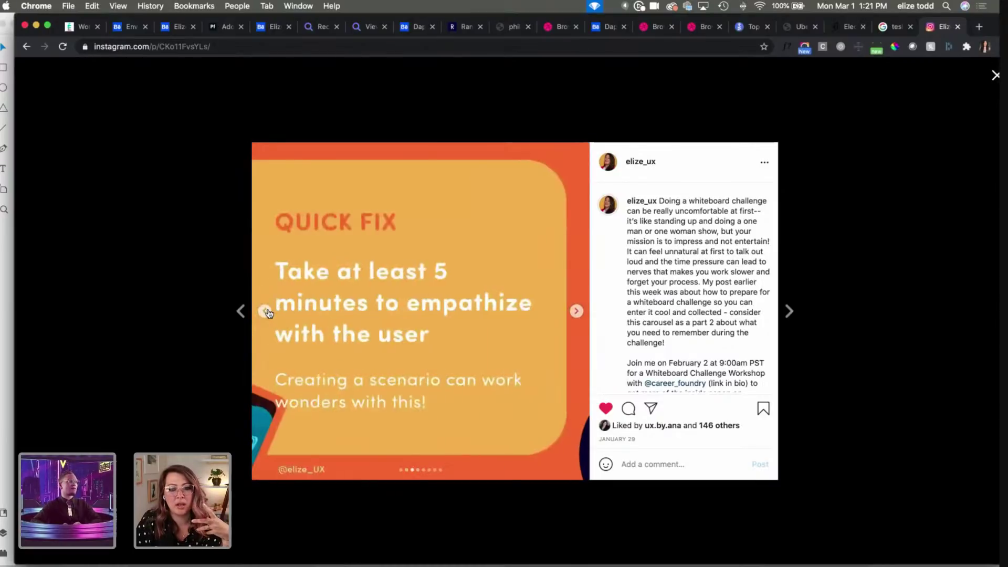
left_click(266, 311)
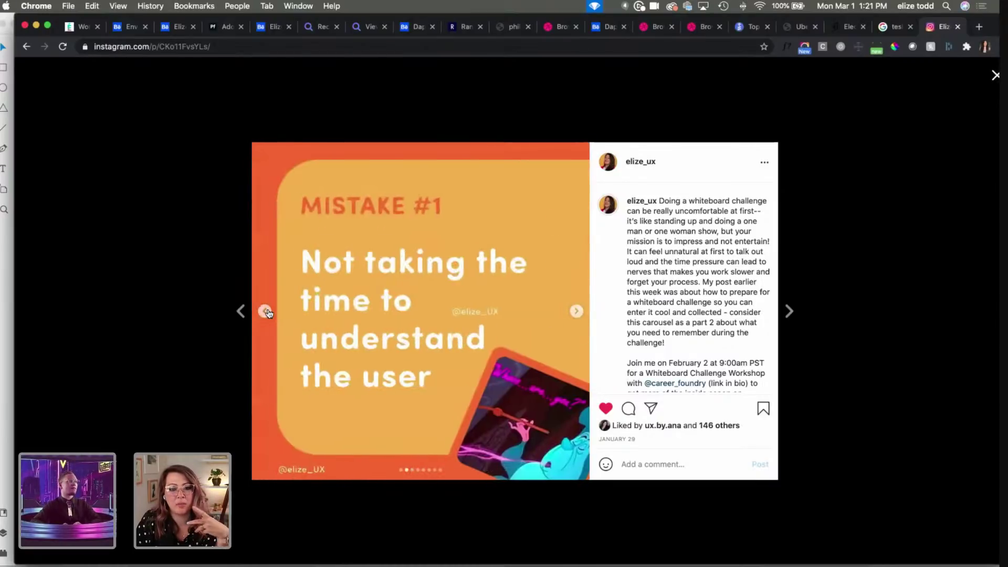
Step: Return to Adobe XD and move the circle-style Envoy section straight down to Y 988
left_click(9, 277)
scroll(436, 265, "down", 3)
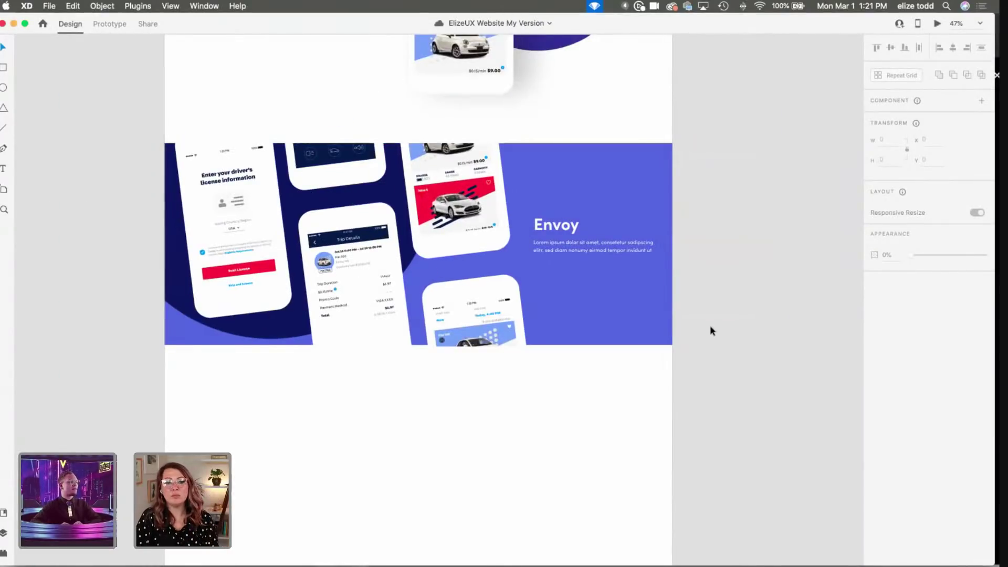
scroll(710, 327, "down", 2)
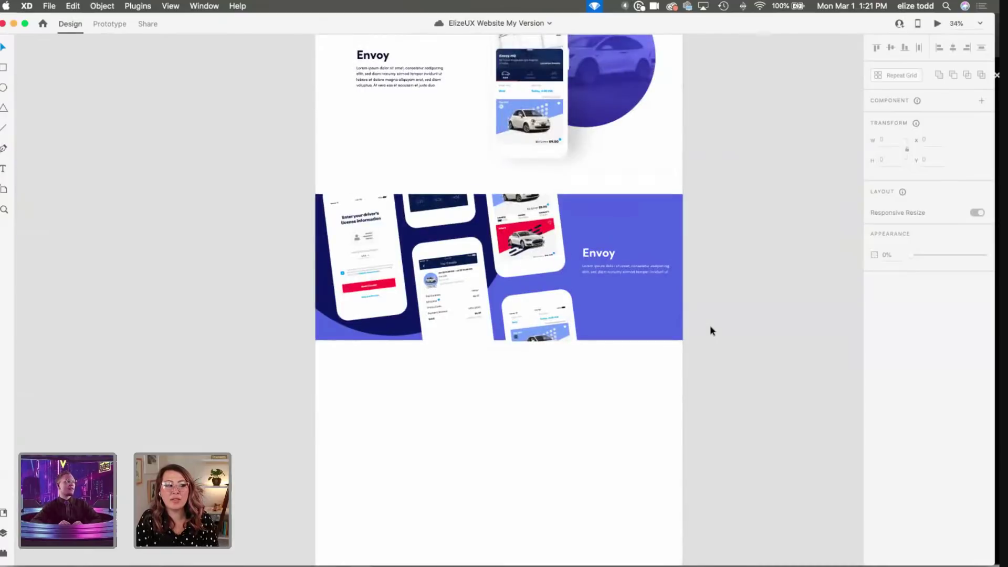
scroll(709, 325, "up", 3)
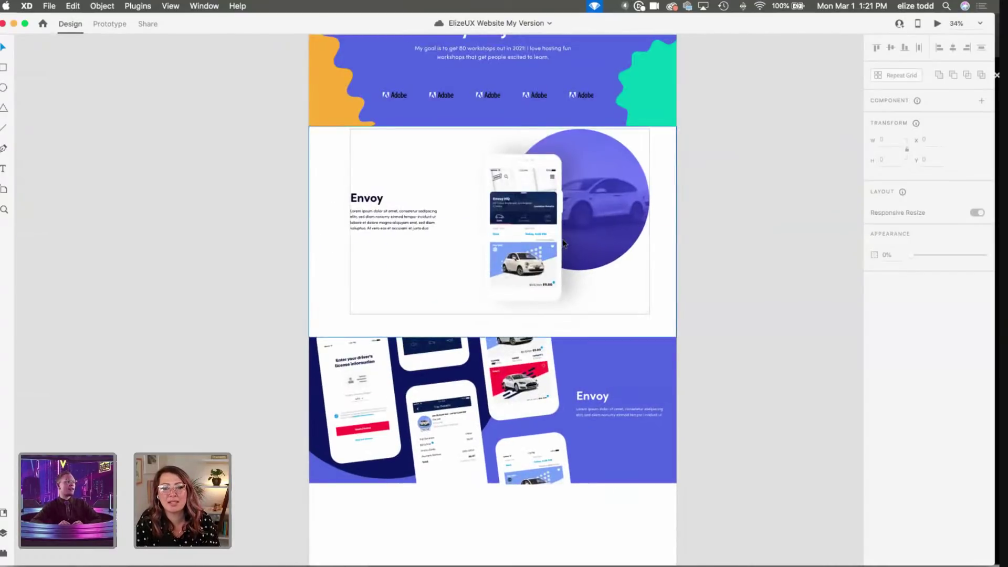
left_click_drag(535, 217, 533, 229)
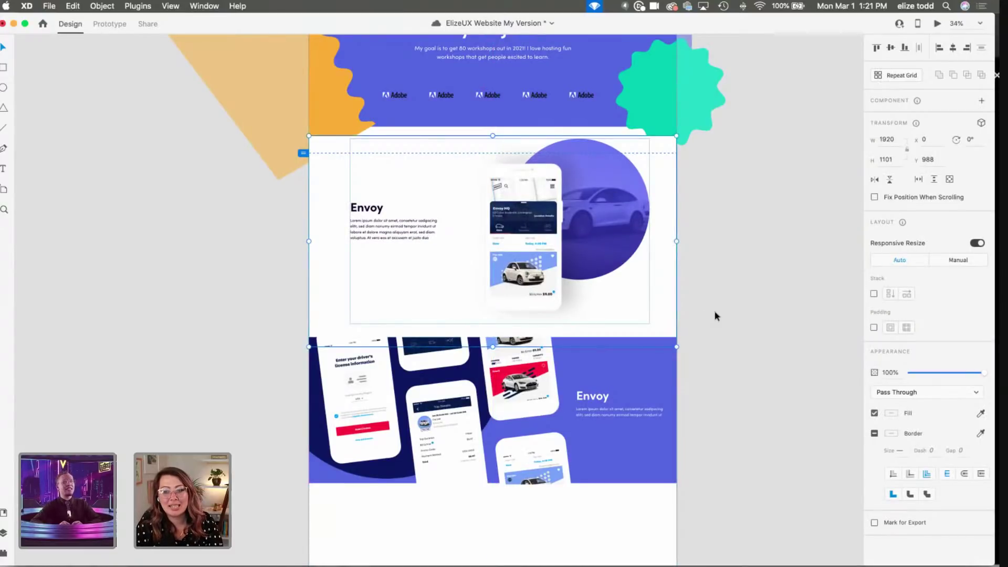
left_click(717, 316)
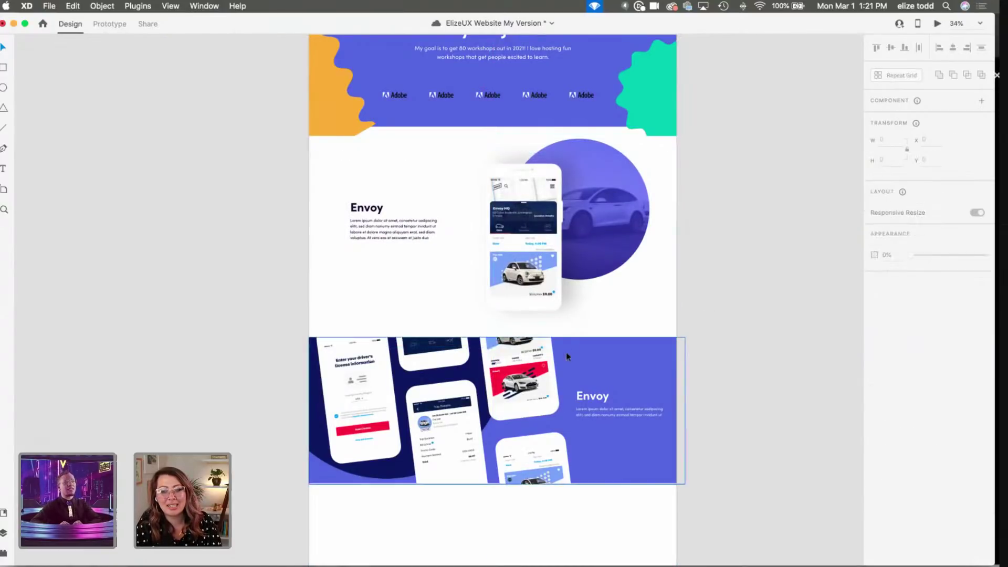
Step: Move the blue Envoy banner's masked phone group down to Y 2057
left_click(529, 375)
mouse_move(532, 387)
left_mouse_down()
mouse_move(530, 397)
mouse_move(530, 378)
left_mouse_up()
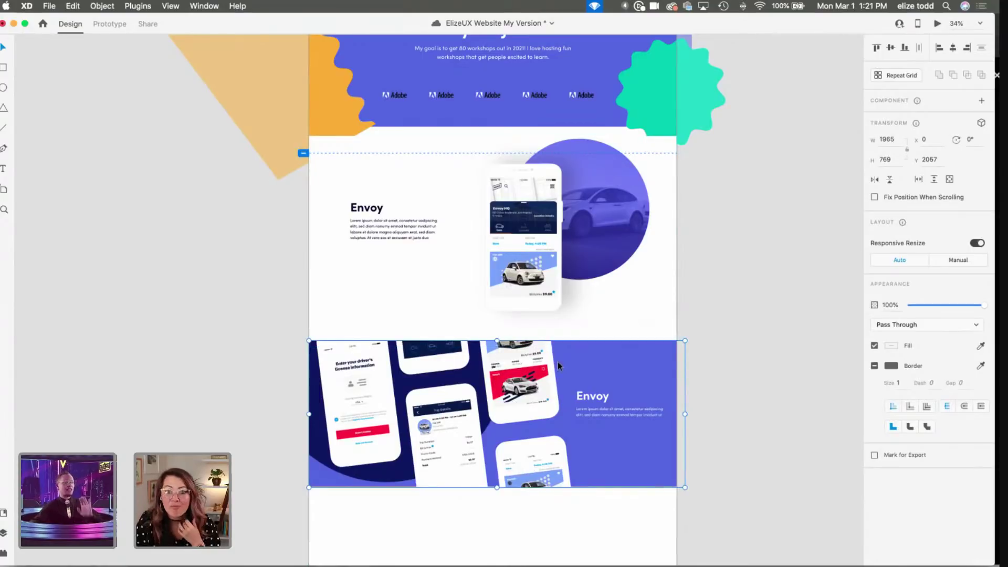
left_click(214, 297)
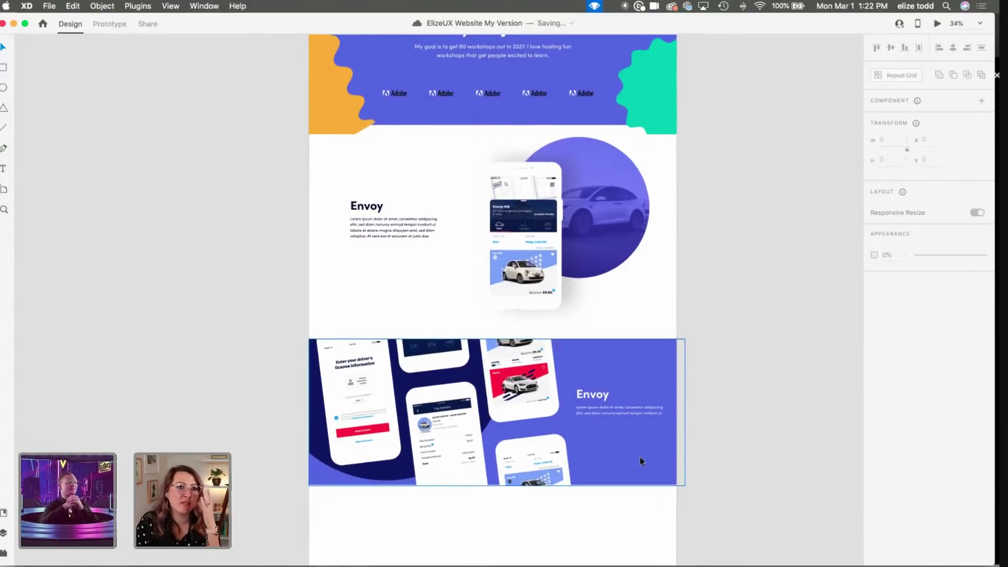
scroll(473, 248, "up", 2)
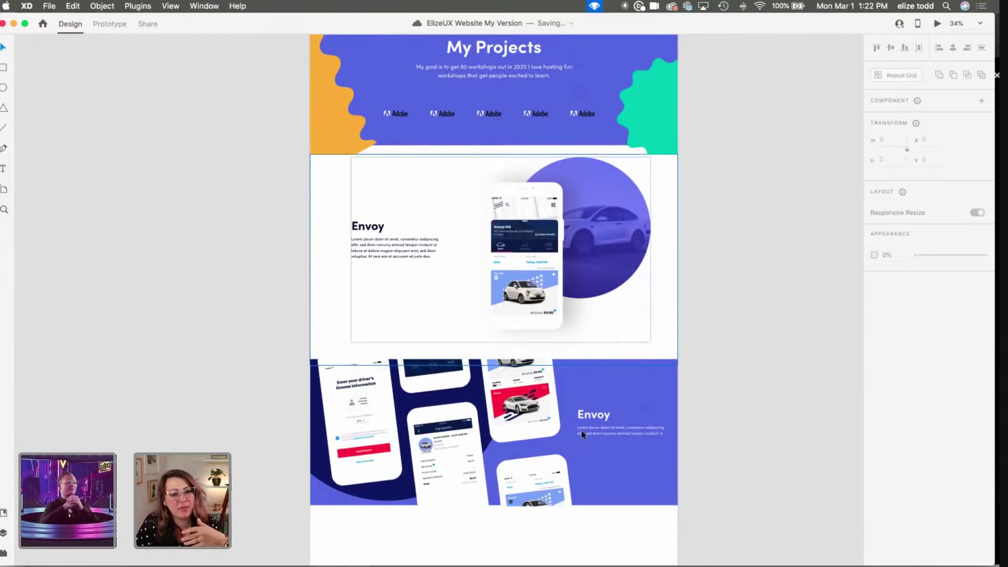
scroll(443, 480, "down", 2)
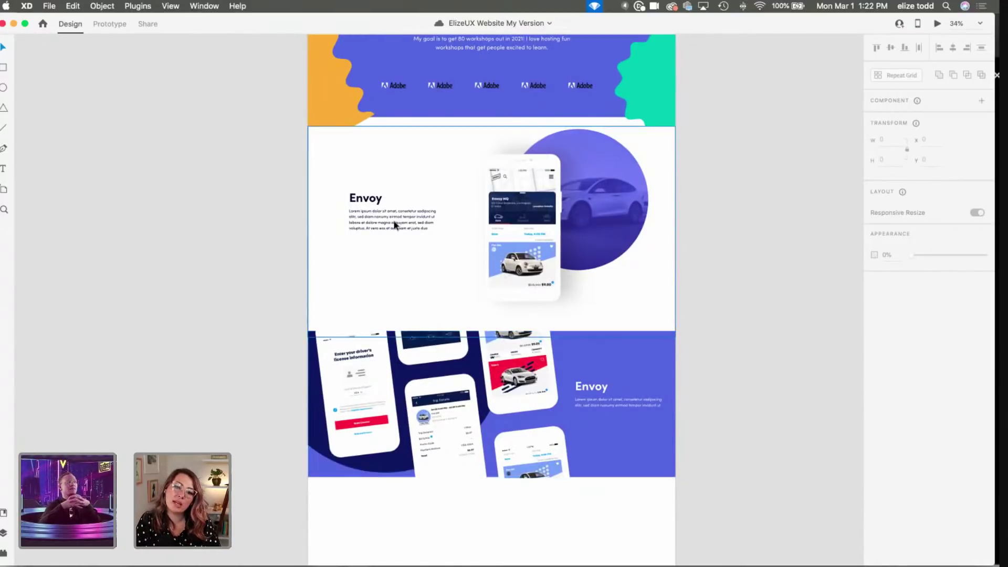
scroll(394, 224, "down", 1)
scroll(395, 225, "right", 1)
scroll(395, 224, "down", 2)
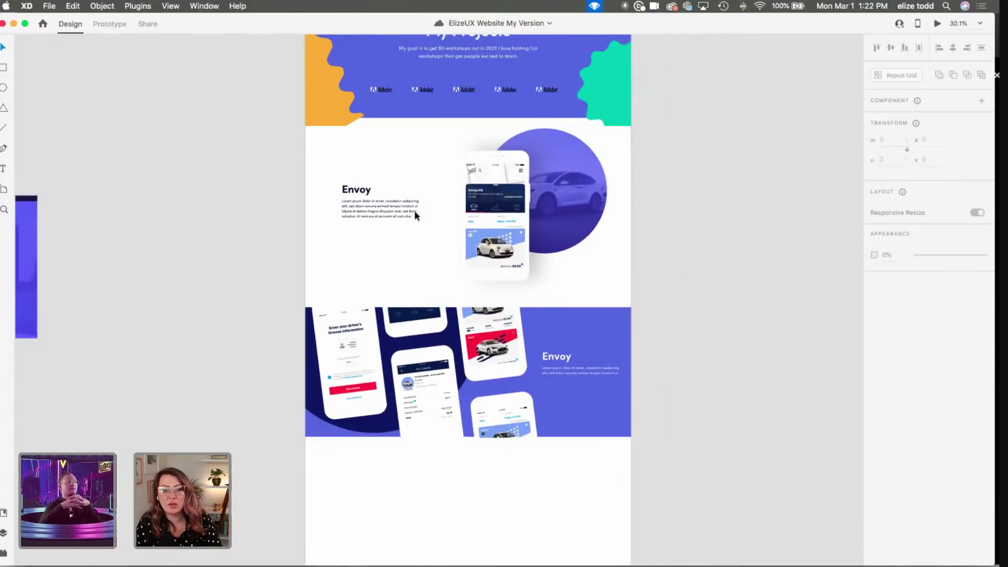
Step: Duplicate the circle-style Envoy section straight down below the blue banner, at Y 2901
left_click(355, 189)
key("alt")
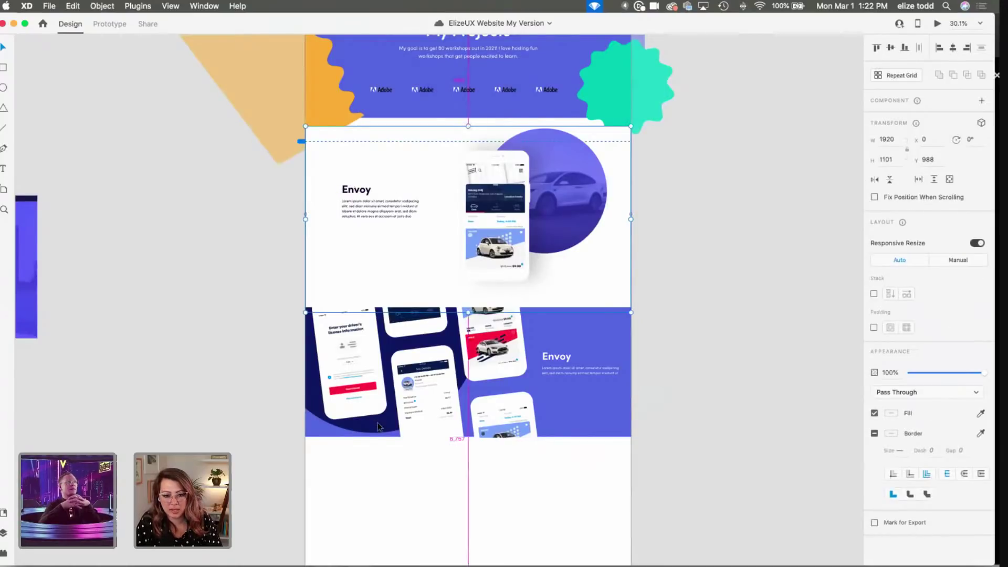
left_click(376, 488)
left_click_drag(372, 510, 371, 536)
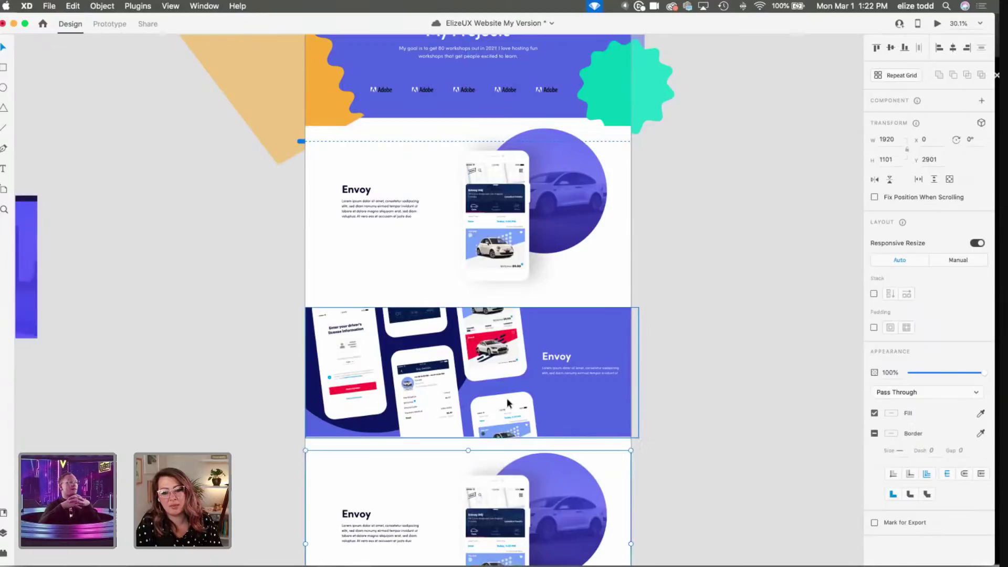
Step: Change the duplicated section's heading to "Artive"
scroll(376, 362, "down", 5)
double_click(374, 362)
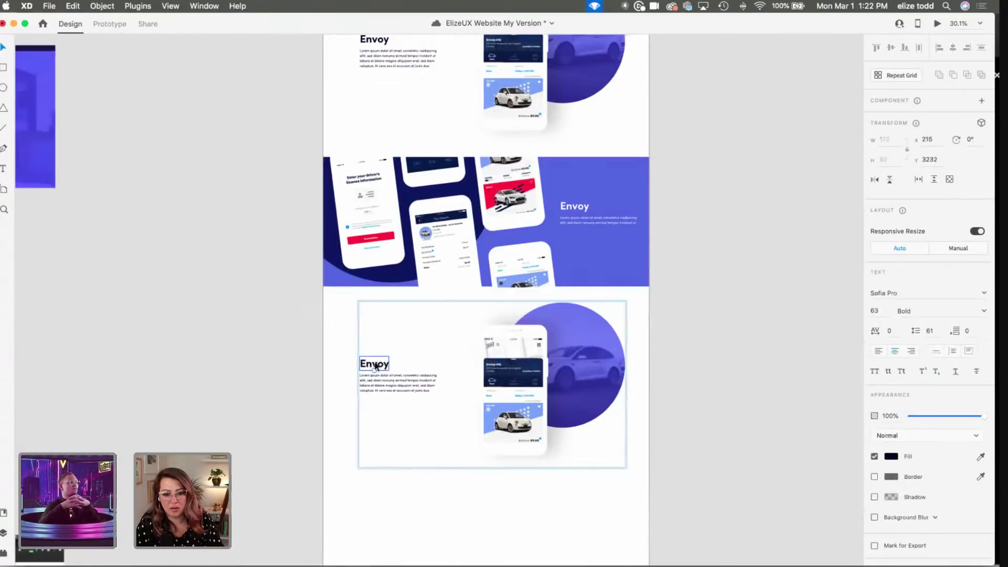
double_click(376, 365)
key("Right")
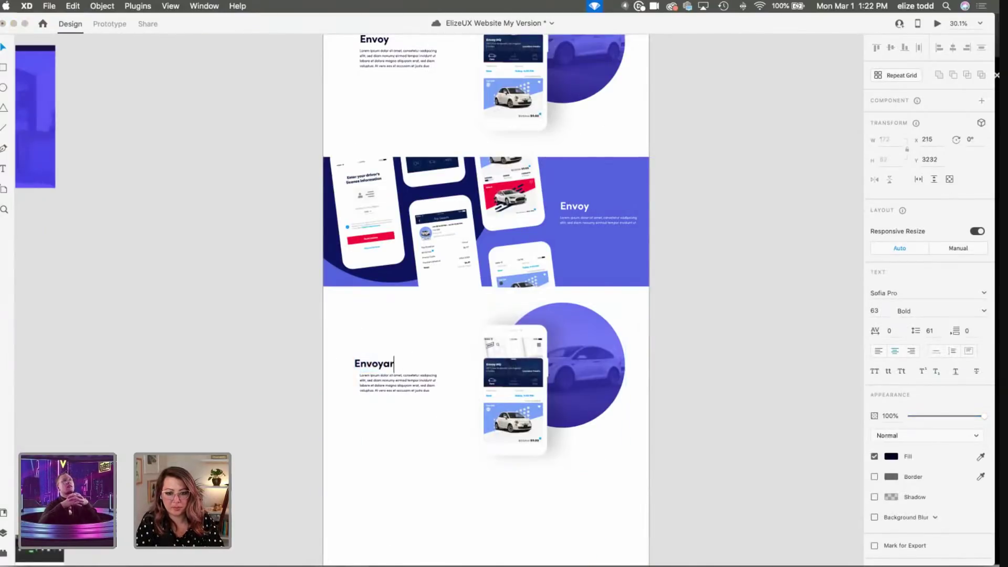
key("BackSpace")
key("BackSpace")
key("BackSpace")
key("BackSpace")
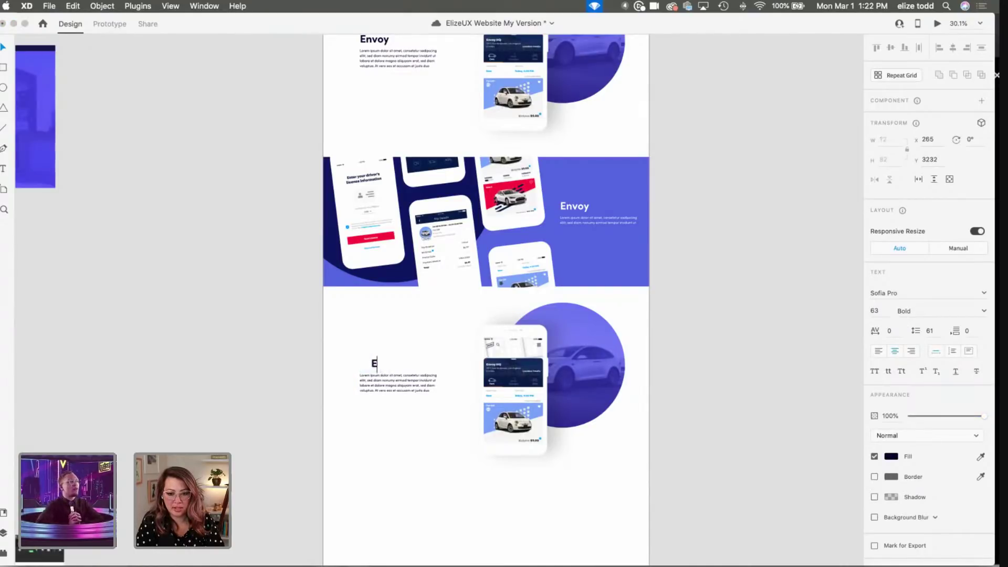
type("Artive")
key("BackSpace")
key("BackSpace")
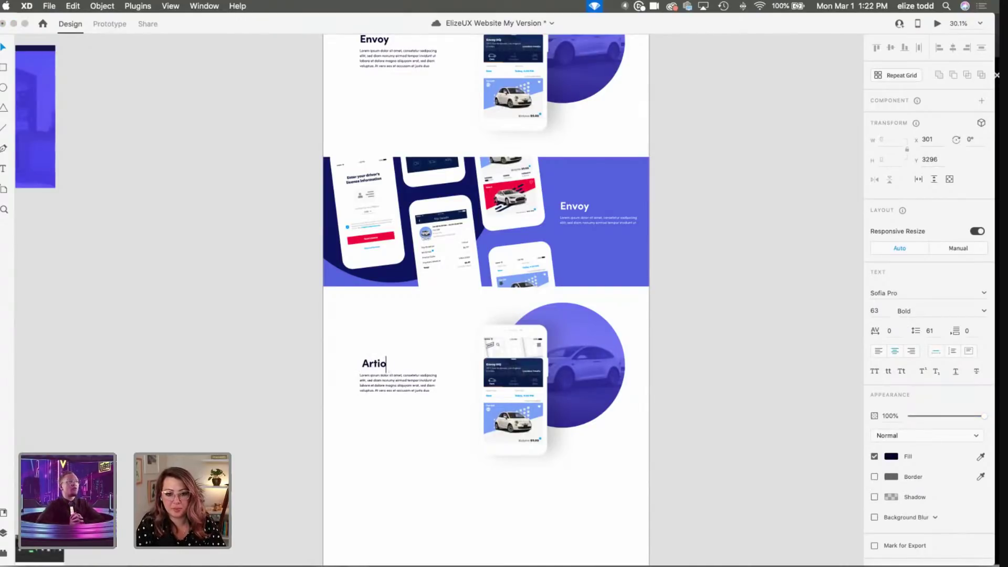
type("ve")
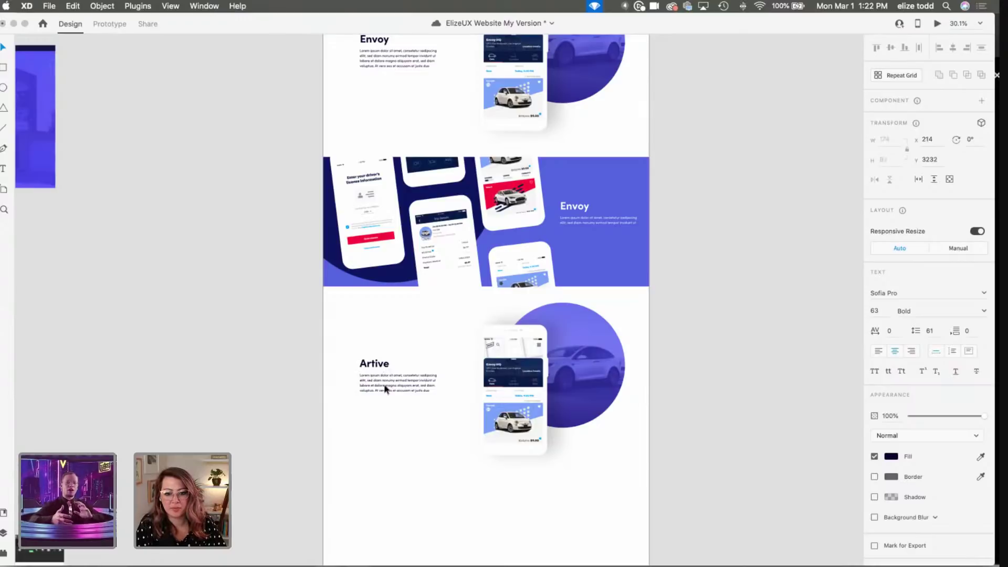
Step: Shorten the Artive section's paragraph text box to a height of 79 so only two lines show
left_click(403, 388)
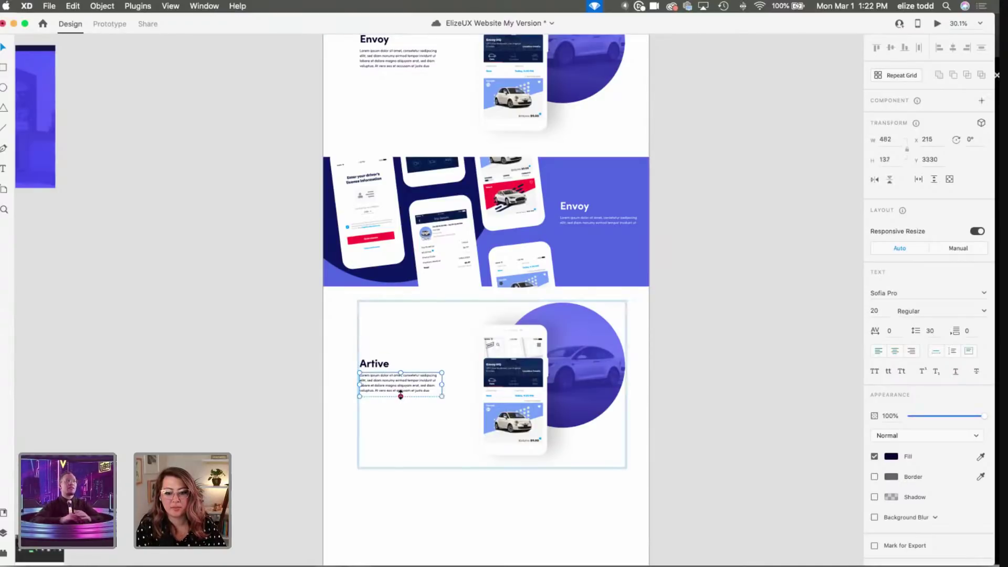
left_click_drag(401, 387, 400, 385)
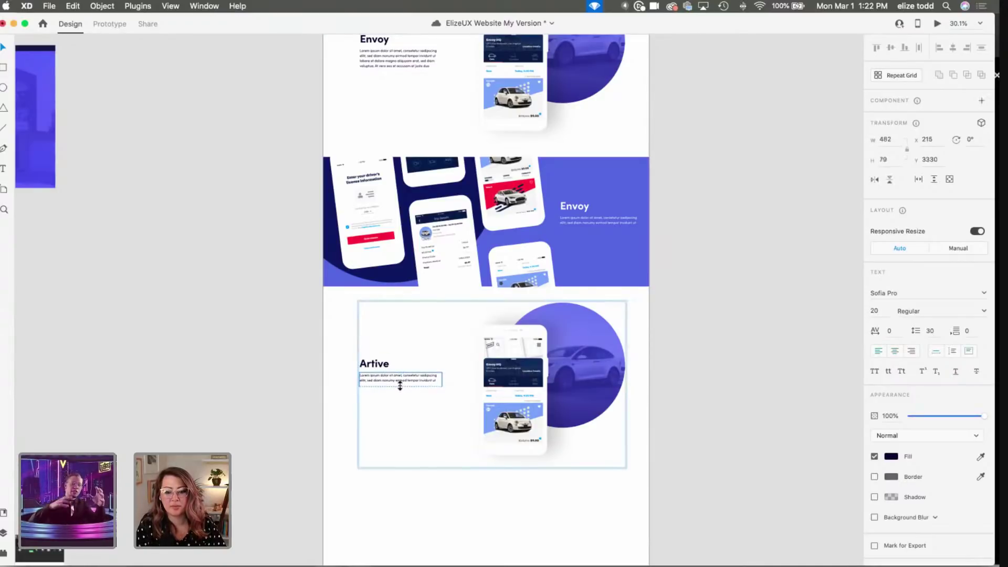
left_click(569, 409)
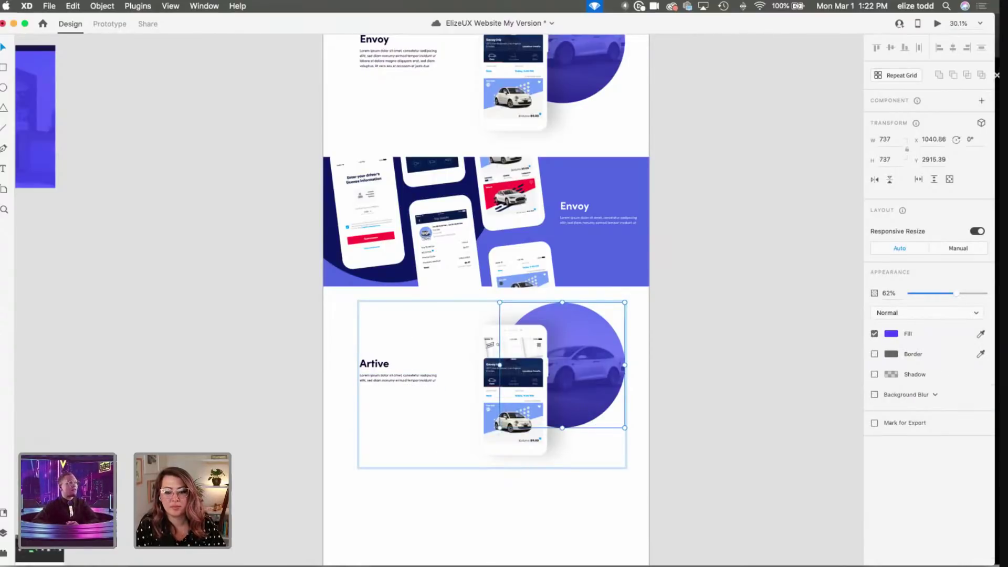
left_click(558, 226)
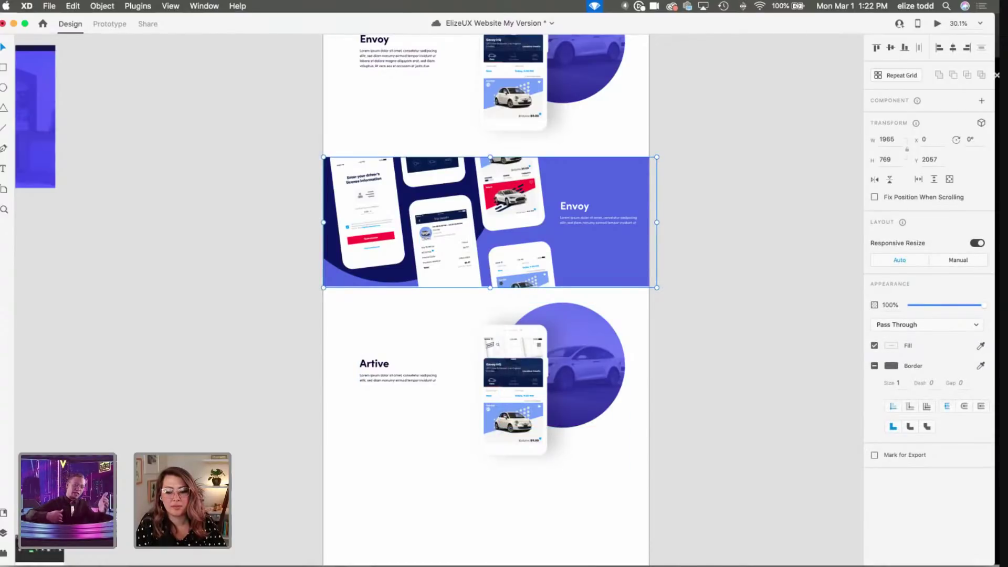
Step: Switch to Chrome and examine the project entries on the elizeux.com projects page
key("super+Tab")
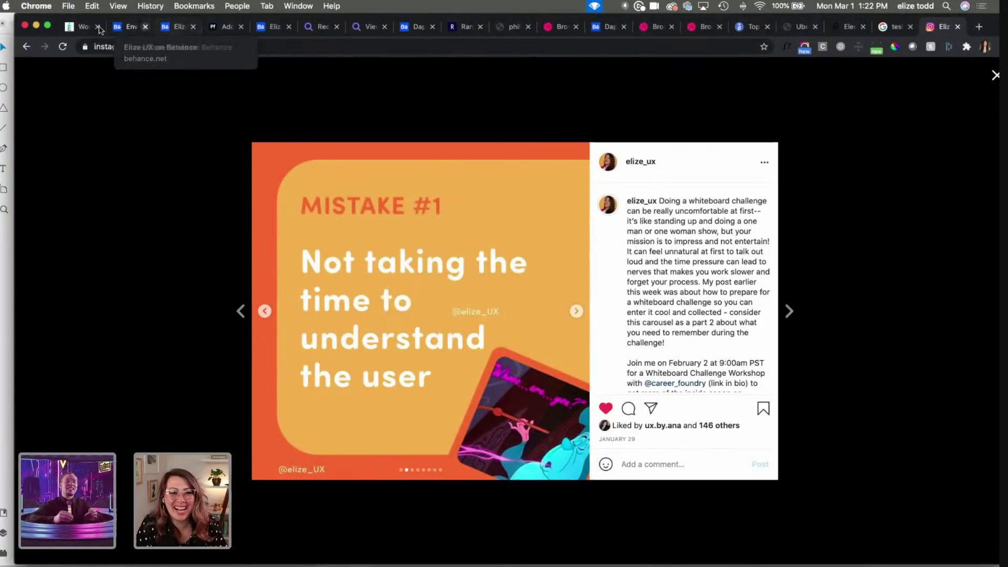
left_click(80, 29)
scroll(315, 306, "down", 6)
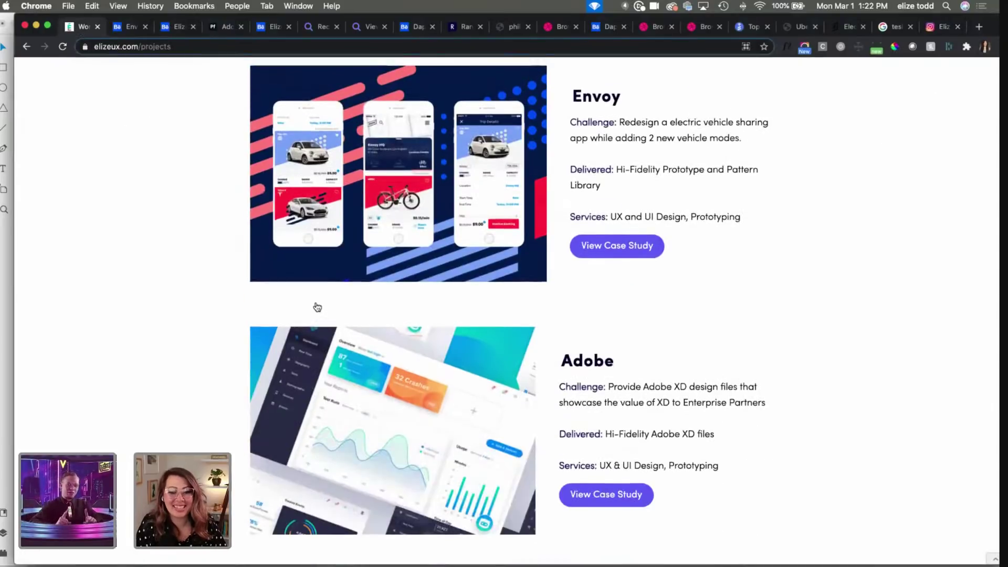
scroll(316, 308, "down", 5)
Step: Return to Adobe XD and move the Artkive website mockup group from its own artboard onto the duplicated My Projects artboard, below the Artive section
key("super+Tab")
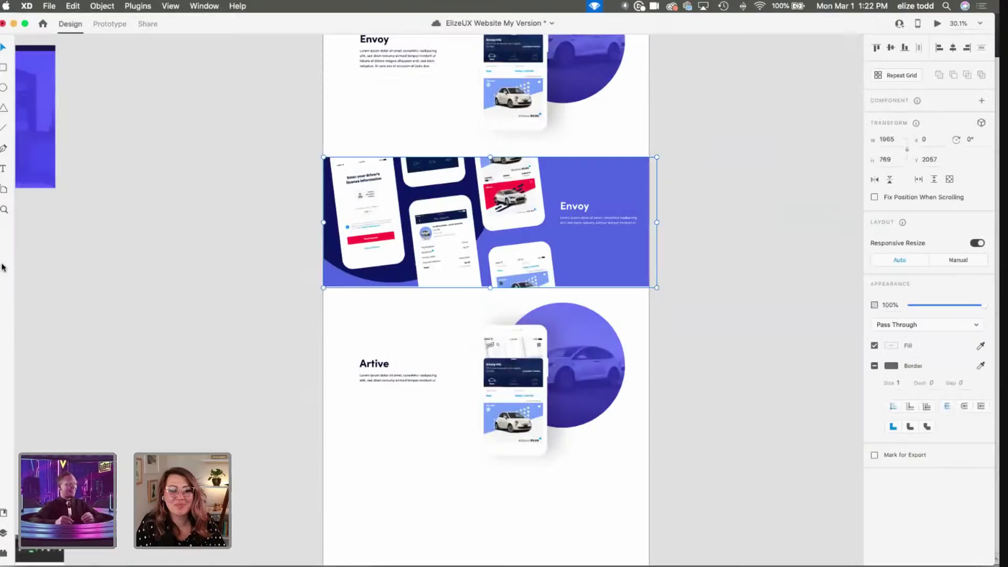
scroll(500, 386, "up", 10)
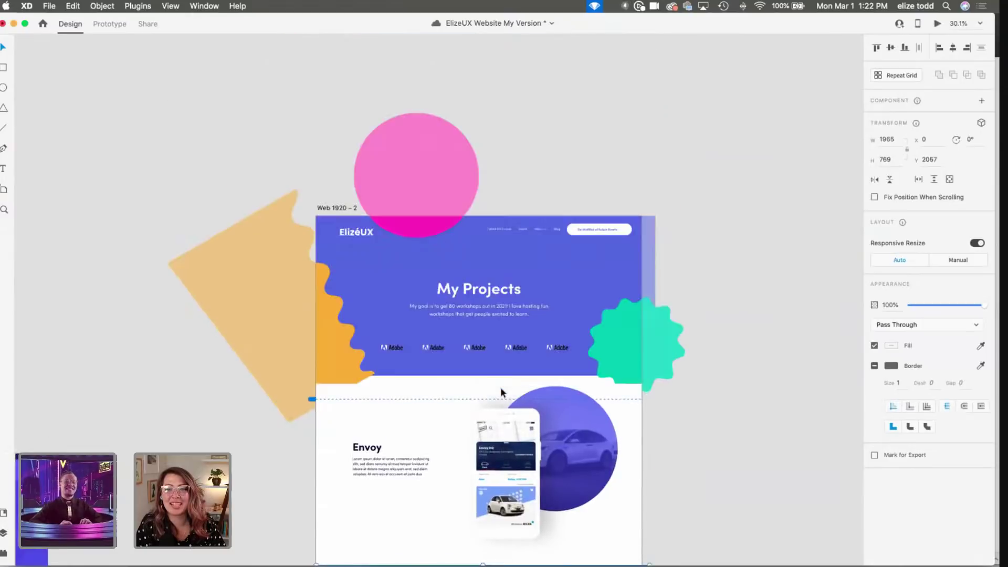
scroll(500, 387, "down", 5)
scroll(472, 420, "left", 4)
scroll(472, 420, "down", 3)
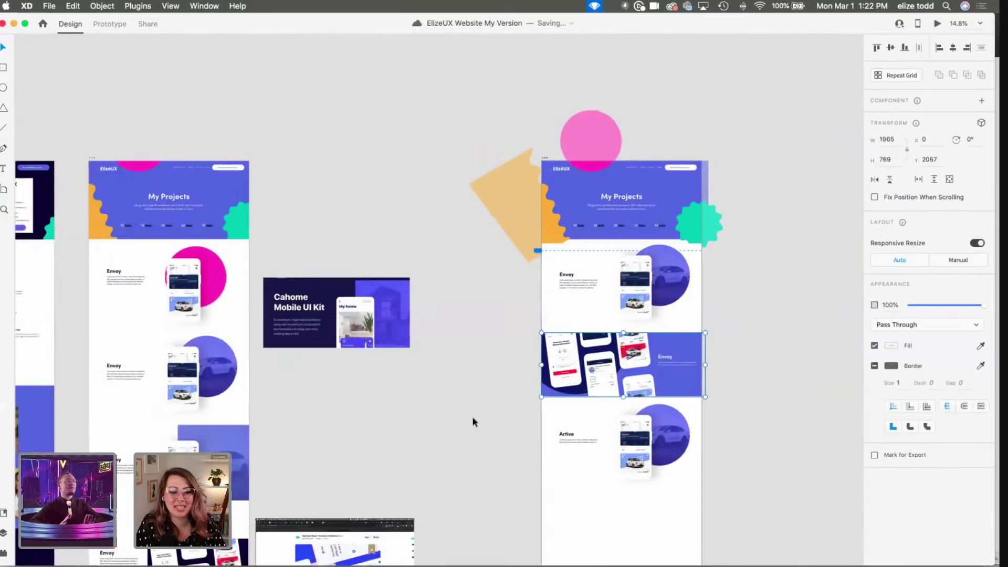
scroll(382, 375, "down", 6)
scroll(382, 375, "left", 4)
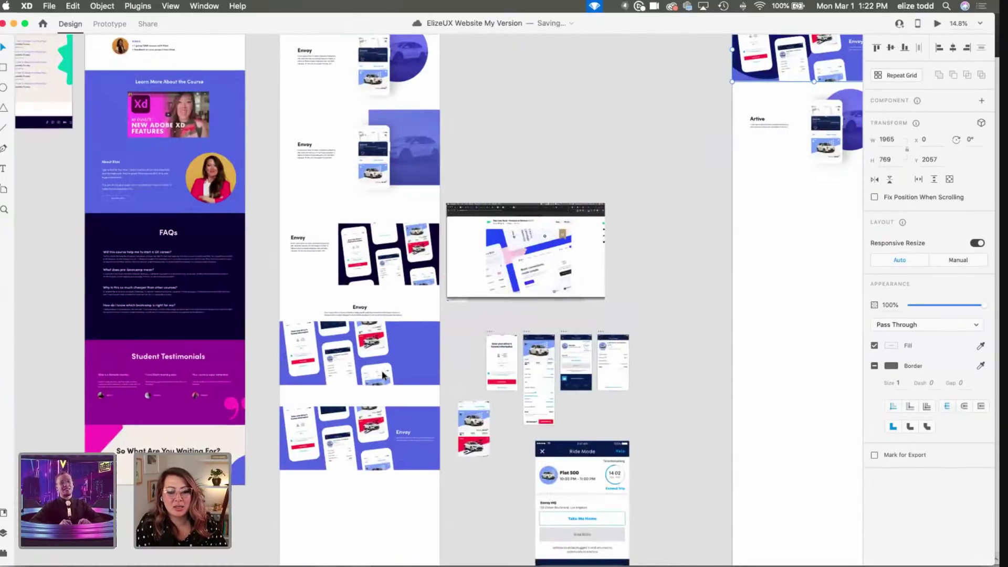
scroll(382, 373, "down", 7)
scroll(382, 374, "right", 4)
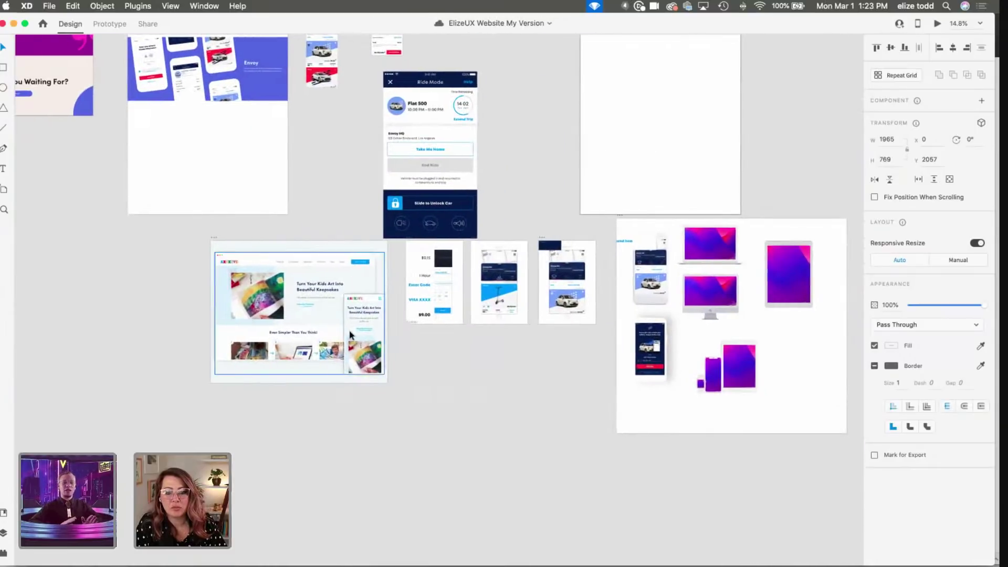
left_click(322, 318)
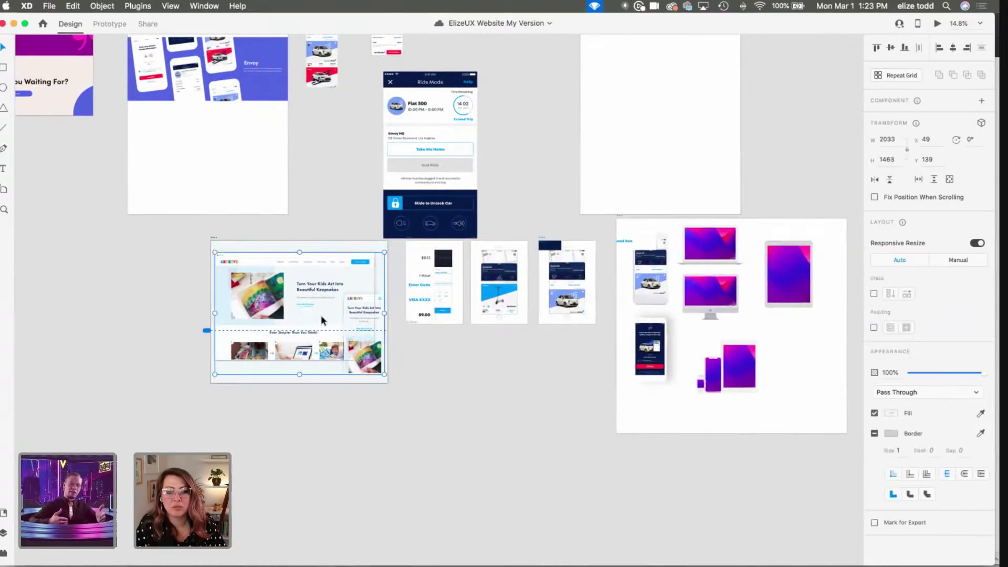
scroll(321, 314, "down", 5)
left_click_drag(468, 157, 483, 137)
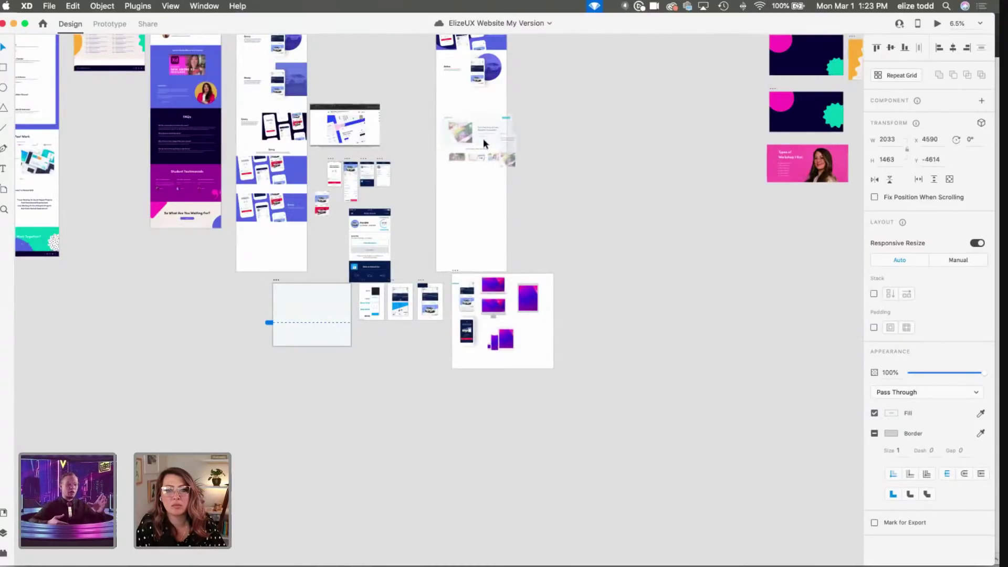
Step: Position the Artkive mockup group at X -87, Y 3975 and scale it down proportionally to 1090 by 785
scroll(483, 142, "up", 3)
scroll(483, 262, "up", 5)
right_click(460, 311)
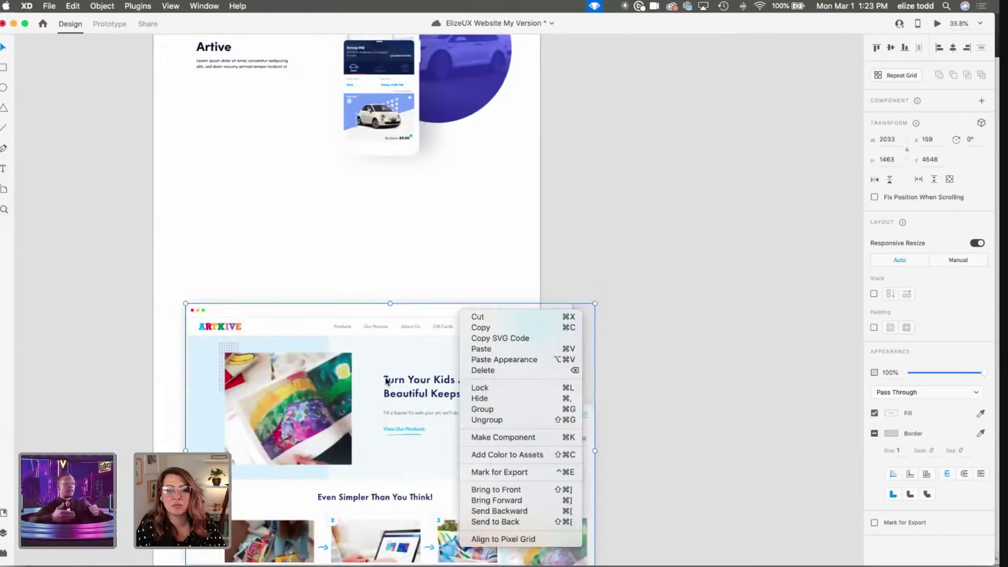
left_click(345, 241)
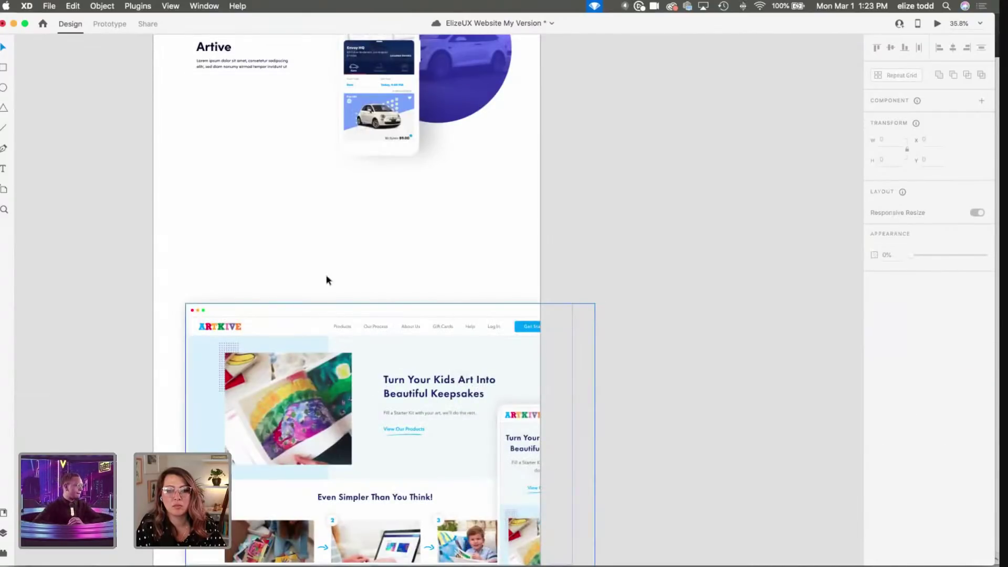
key("super+z")
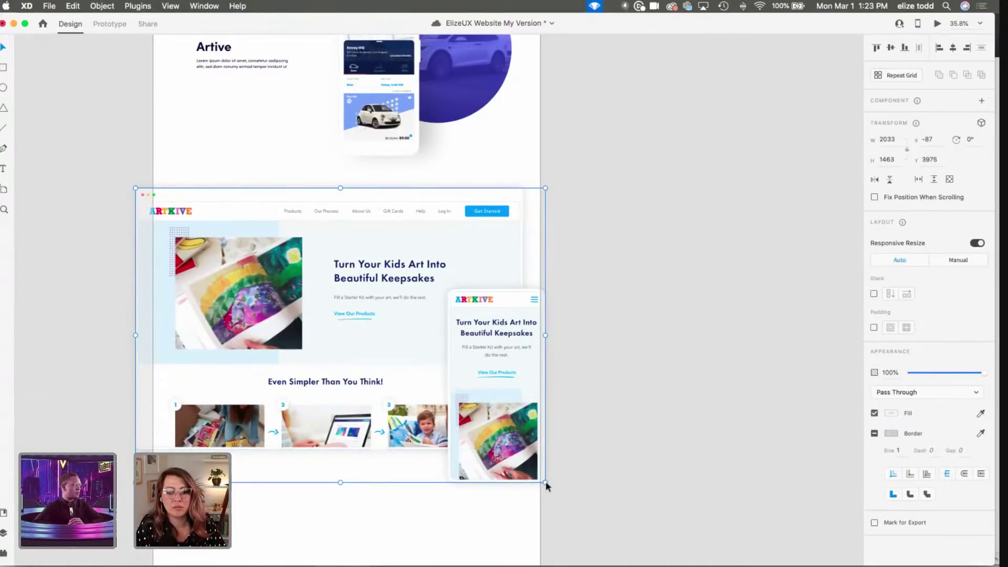
left_click_drag(545, 481, 439, 347)
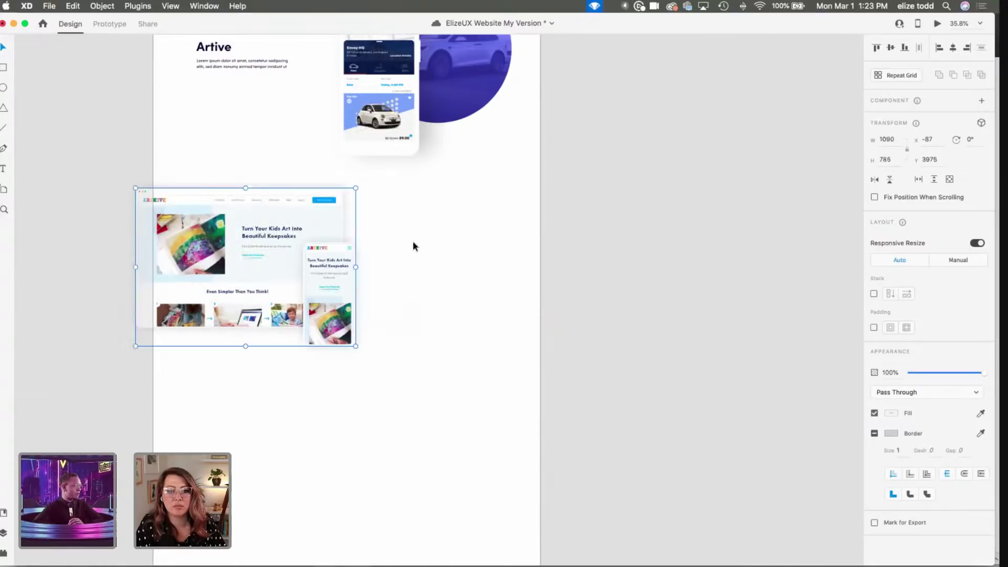
scroll(412, 240, "up", 3)
left_click(421, 338)
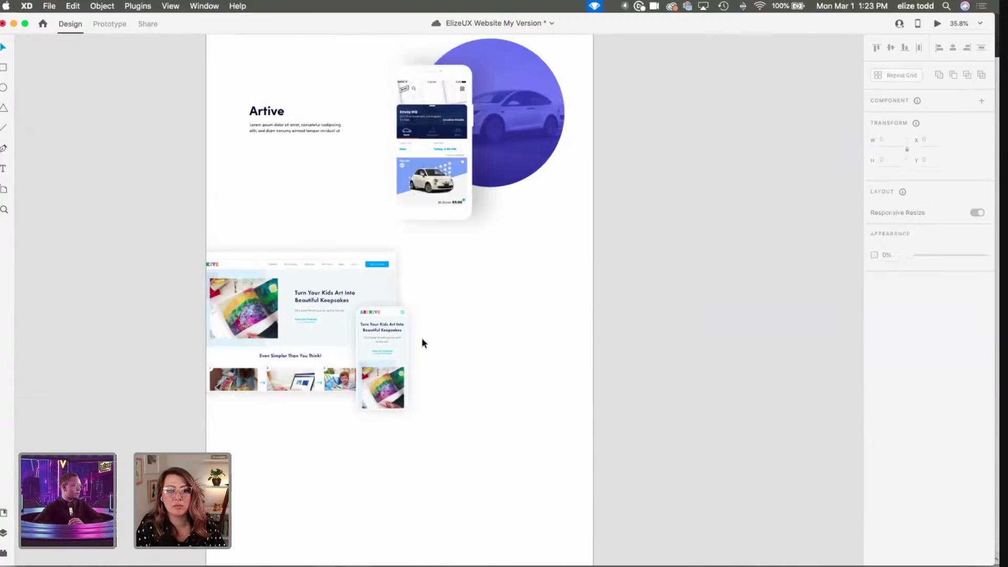
double_click(382, 356)
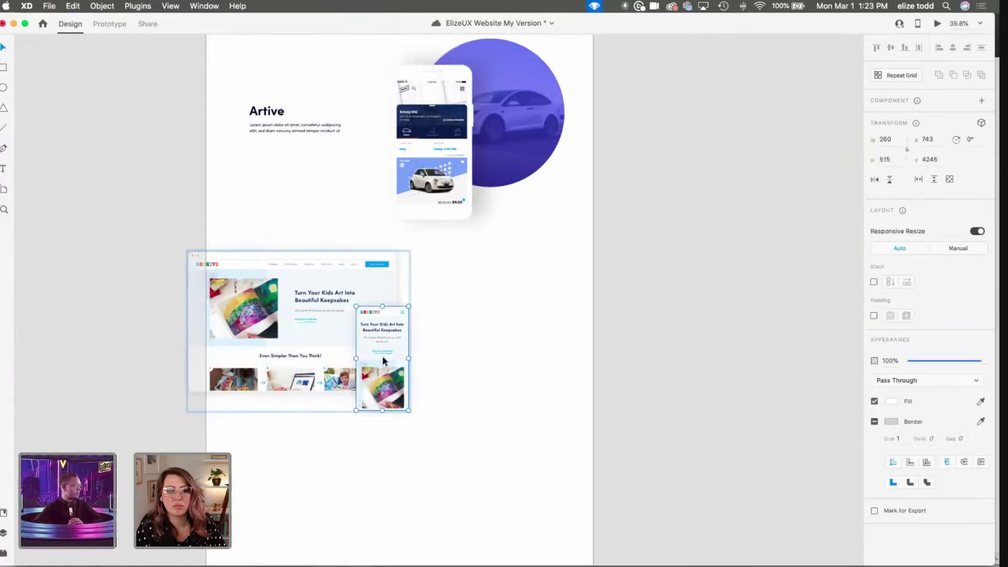
Step: Duplicate the blue banner's masked phone group below the Artive section at X 0, Y 4059
scroll(382, 355, "up", 3)
scroll(367, 367, "down", 5)
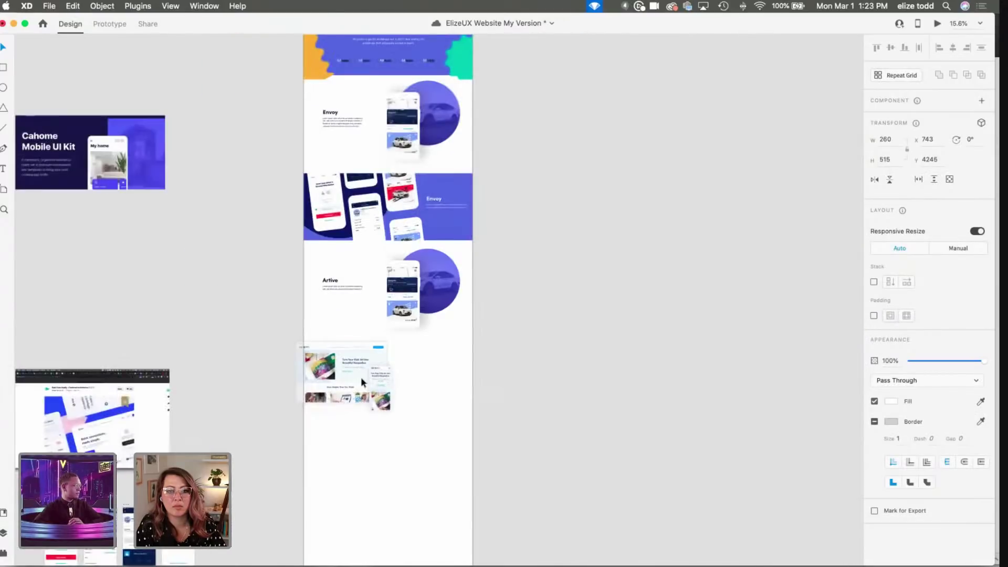
left_click(412, 224)
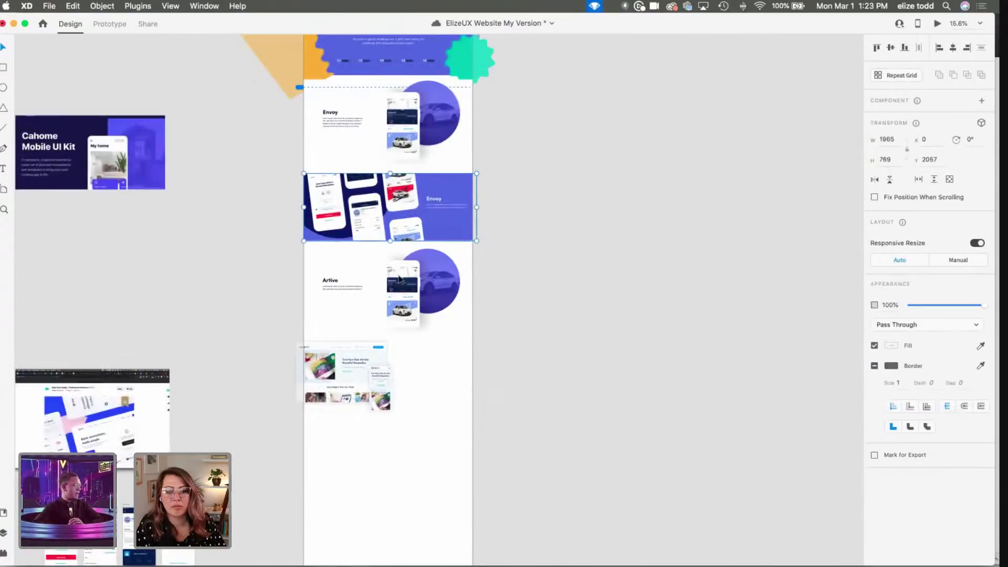
key("super+v")
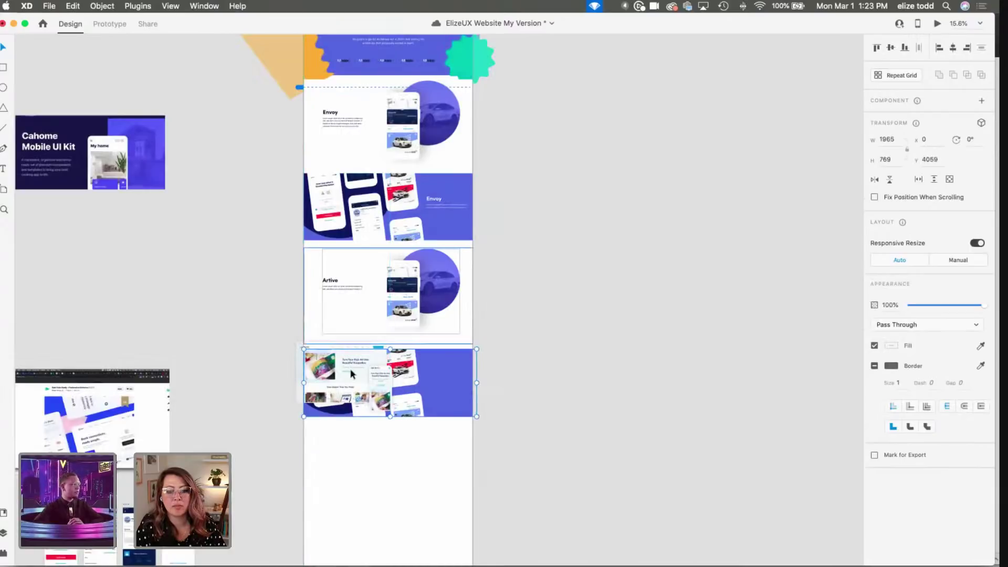
Step: Move the Artkive mockup group off the artboard onto the empty canvas beside the Artive section
left_click_drag(306, 361, 510, 278)
scroll(509, 278, "up", 3)
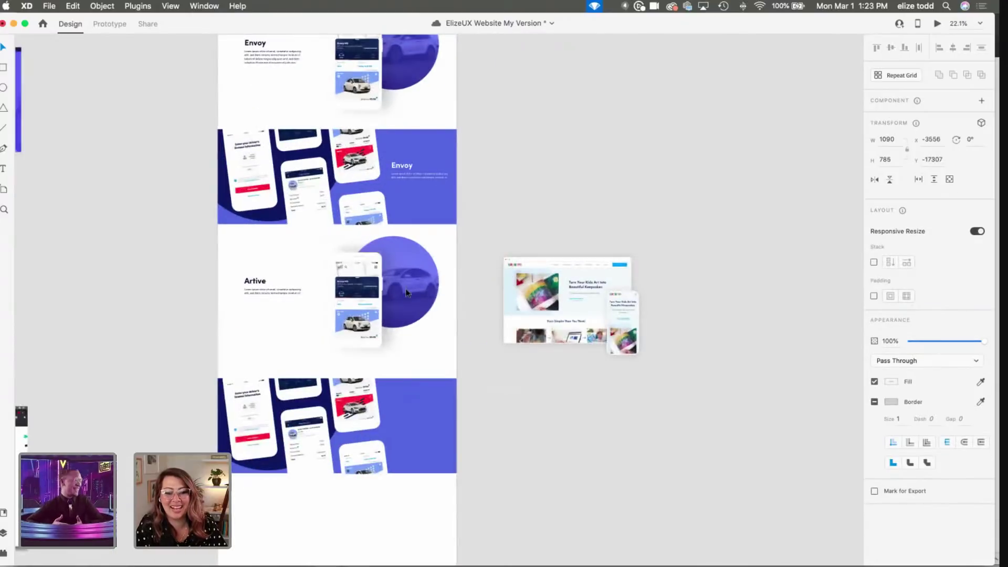
double_click(560, 315)
key("Escape")
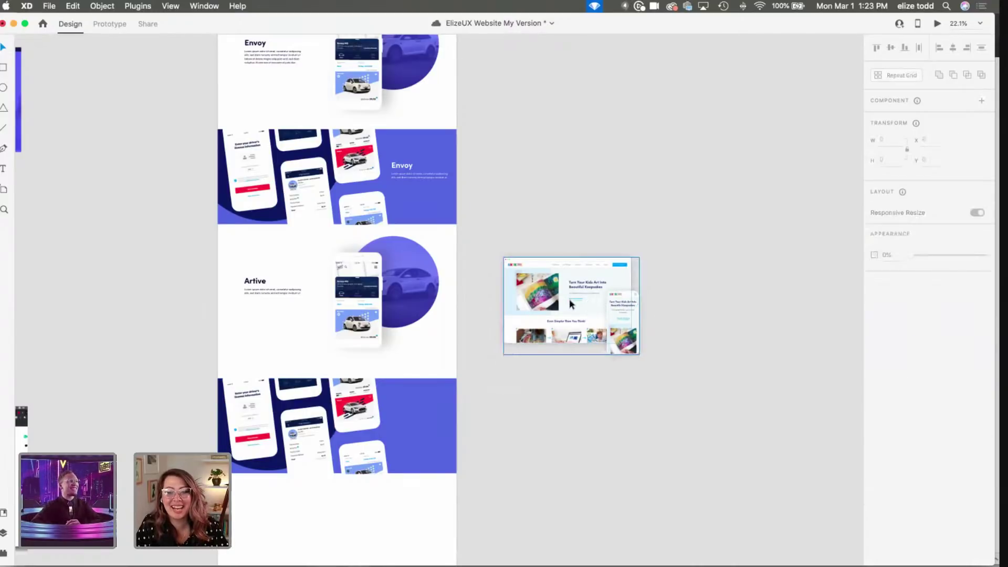
left_click_drag(569, 297, 461, 307)
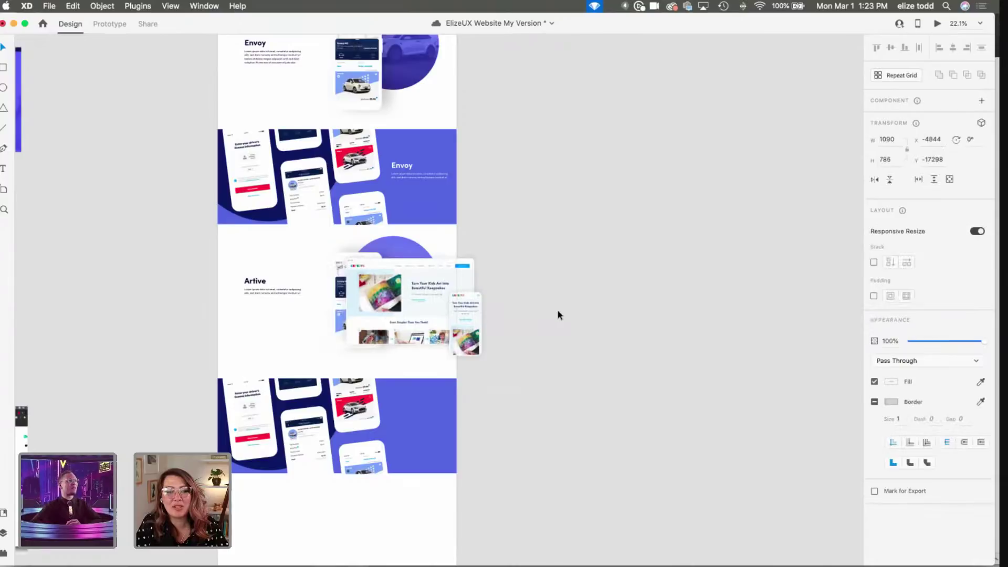
key("super+z")
Step: Replace the Artive section's phone mockup with the Artkive mockup group, placed over the circle at X 733, Y 3045
left_click(340, 287)
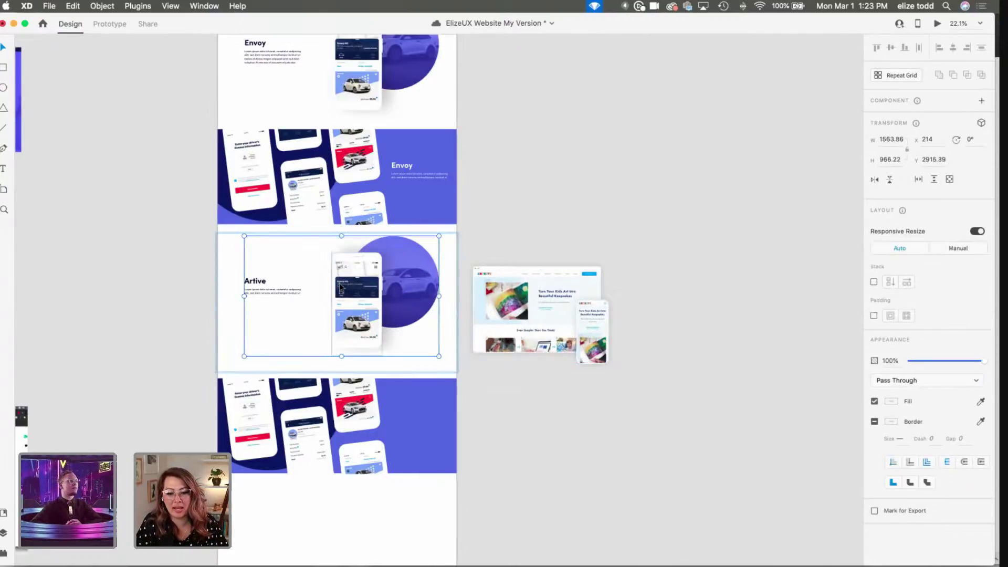
key("super+z")
left_click(562, 319)
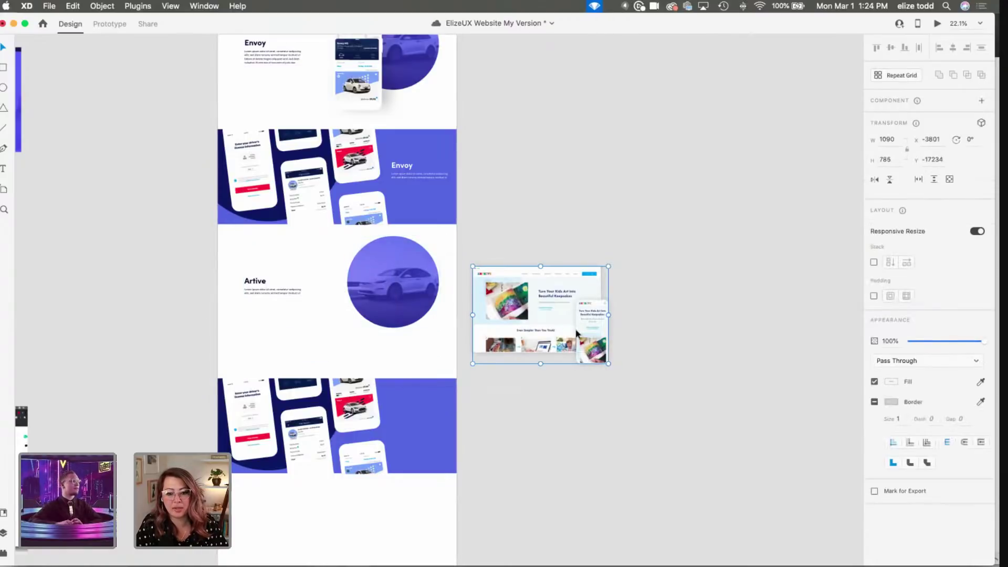
left_click_drag(576, 333, 412, 319)
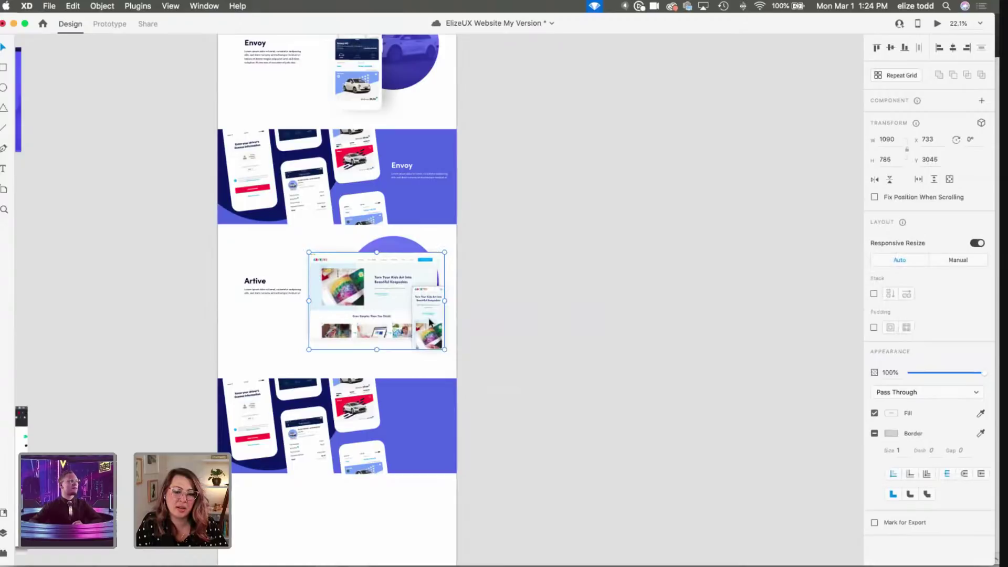
Step: Scale the Artkive mockup group proportionally to 986 by 710 and place it over the circle at X 777, Y 3085
double_click(429, 322)
scroll(429, 322, "up", 2)
scroll(367, 291, "up", 3)
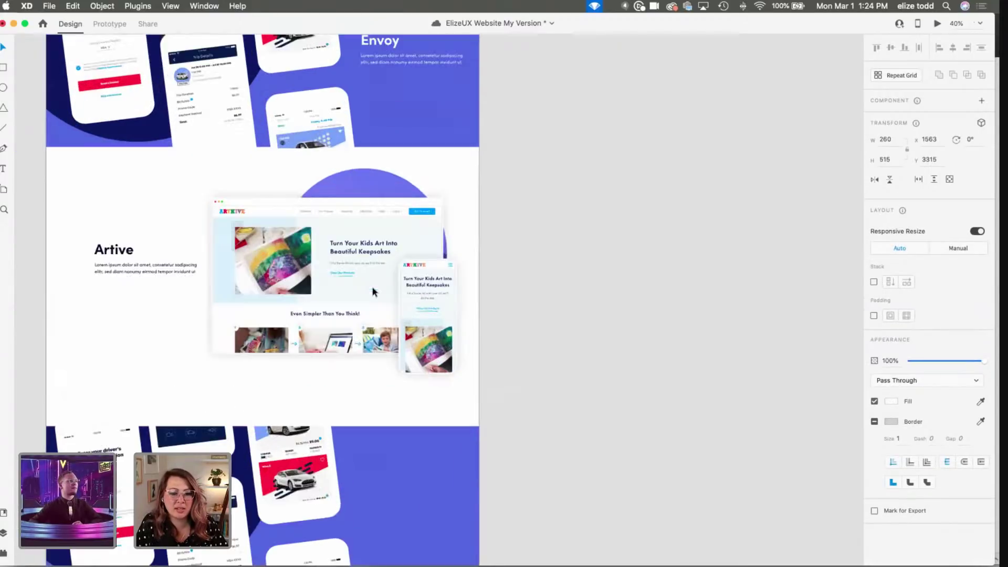
left_click(329, 264)
scroll(330, 263, "left", 3)
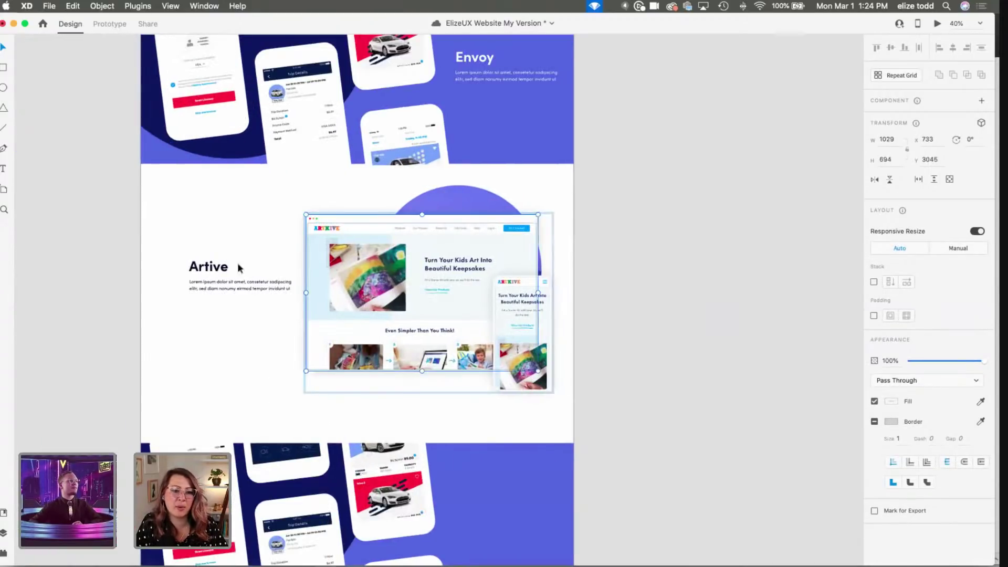
left_click(211, 271)
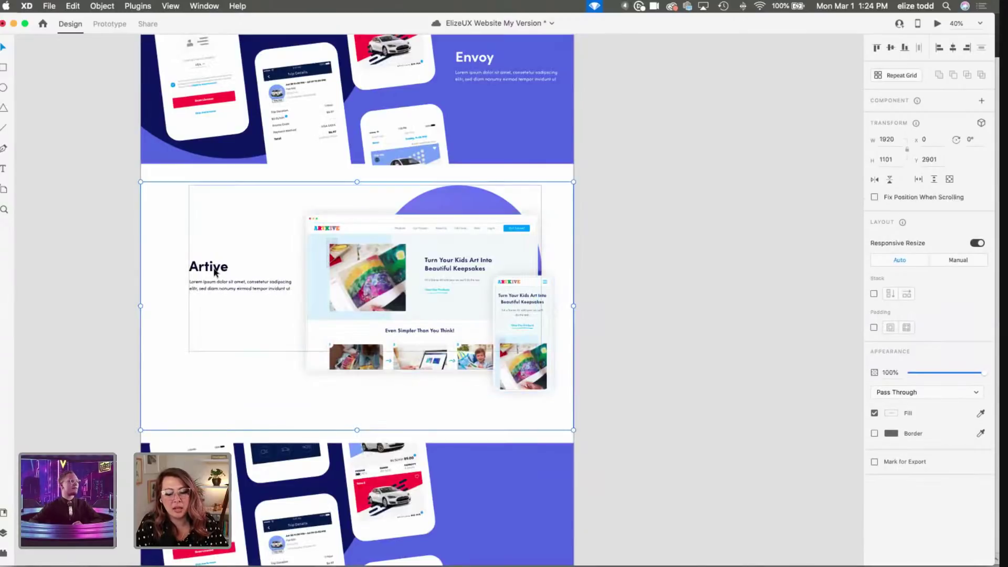
left_click_drag(503, 339, 510, 352)
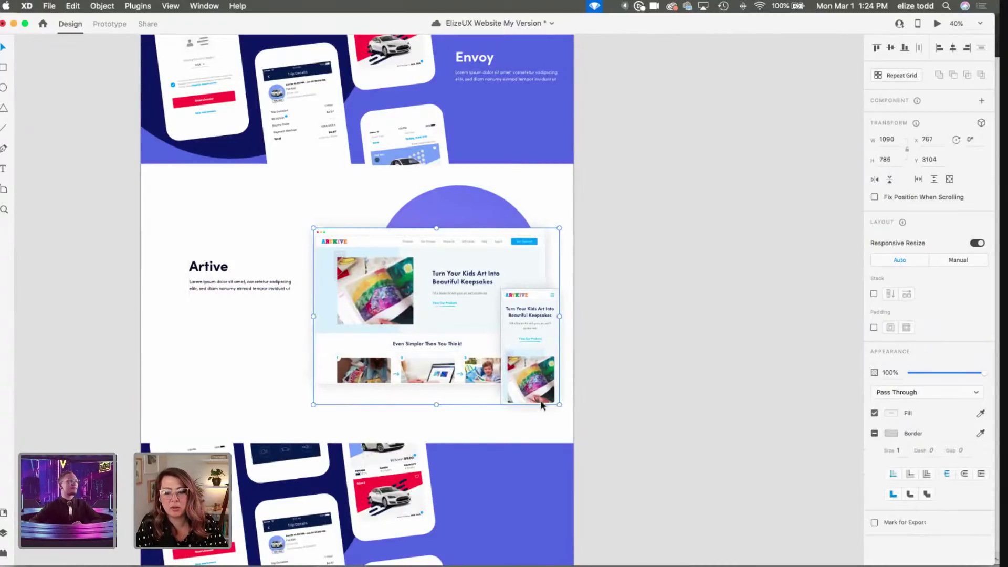
left_click_drag(559, 404, 547, 369)
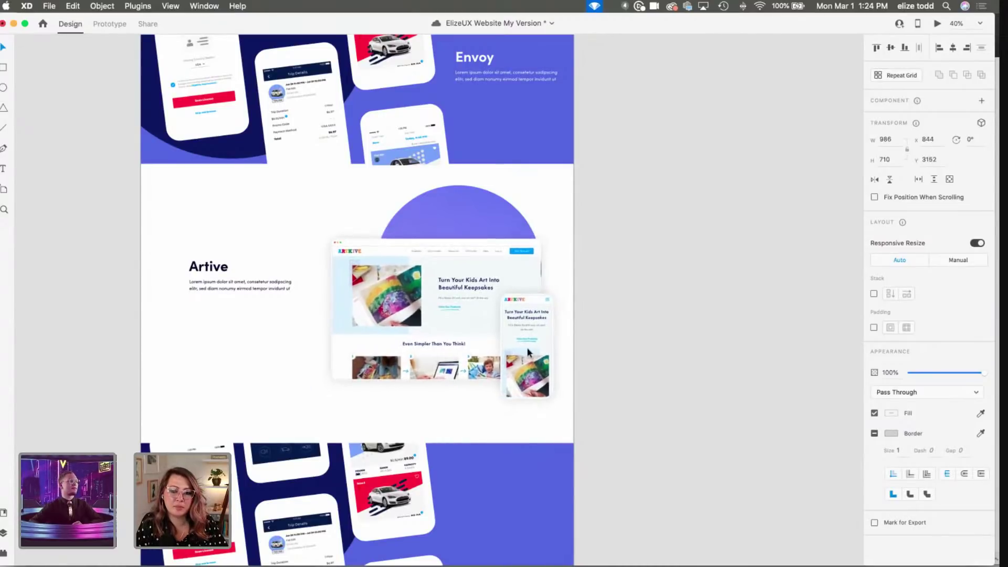
key("super+z")
key("Escape")
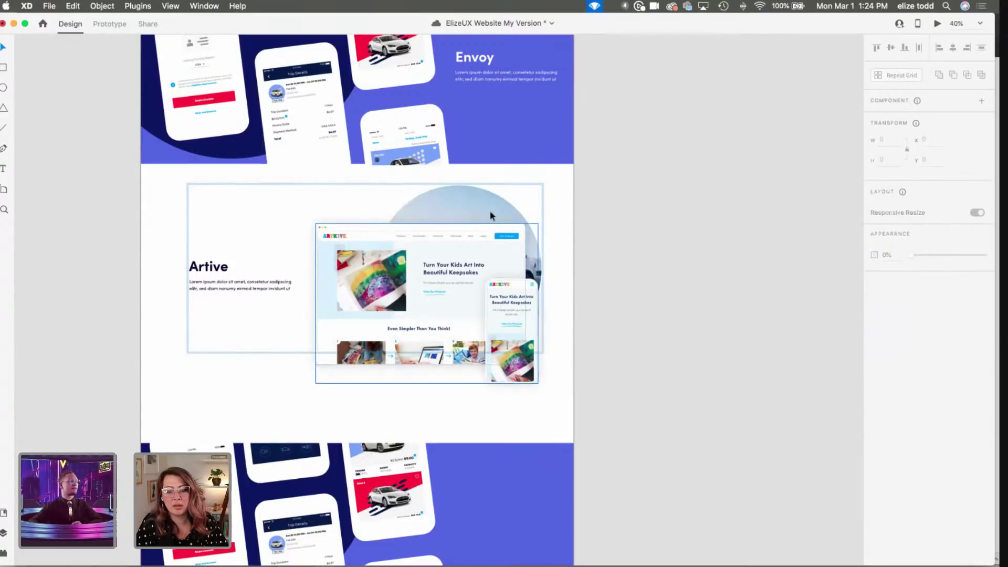
Step: Enlarge the Artive section's circular car photo proportionally to 1013 by 1013, keeping its origin at X 1040.86, Y 2915.39
key("Escape")
key("super+z")
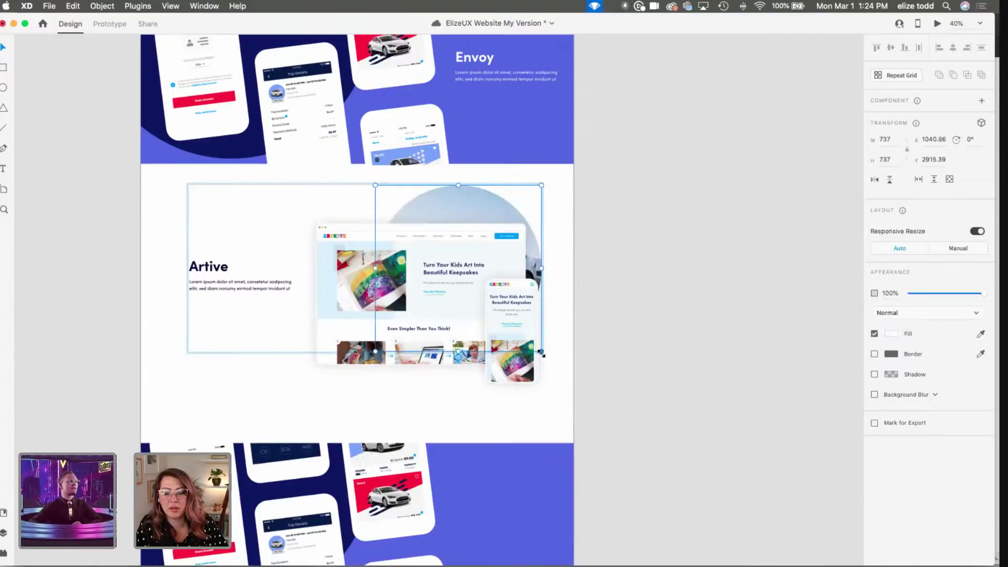
left_click_drag(576, 400, 604, 431)
key("super+z")
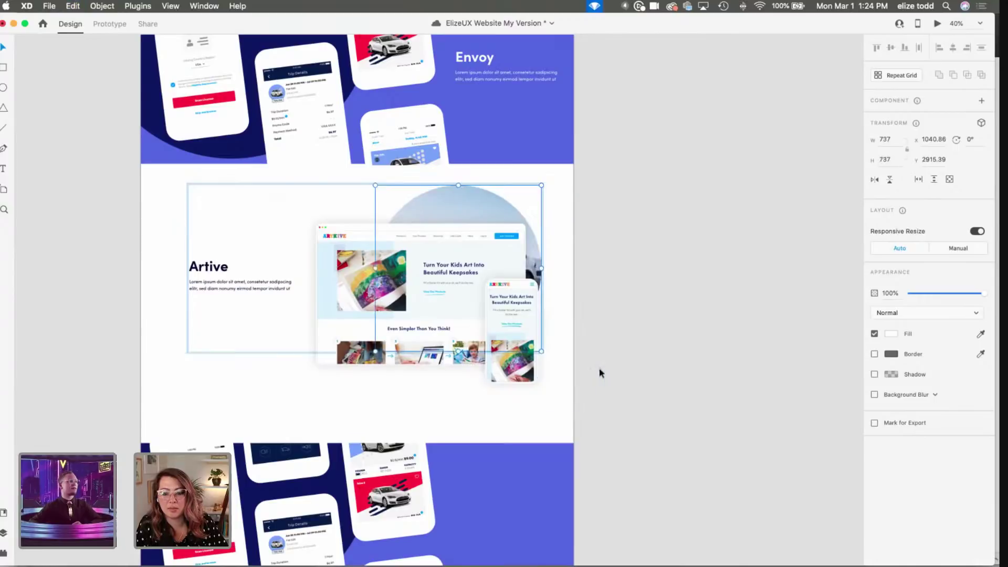
left_click_drag(590, 419, 602, 441)
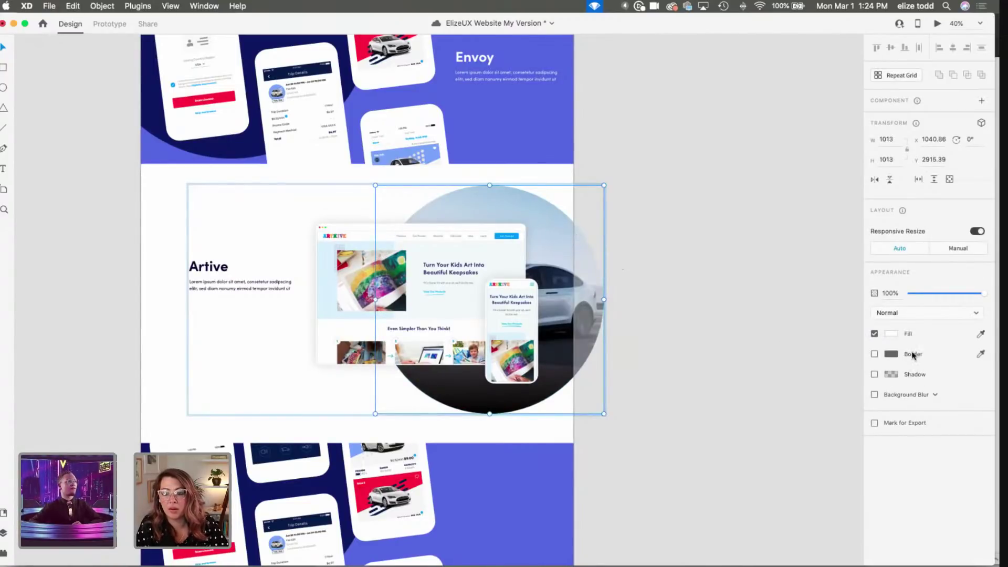
Step: Cover the enlarged photo circle with a same-sized circle filled with brand blue #6273E8 at 73% opacity
left_click(892, 331)
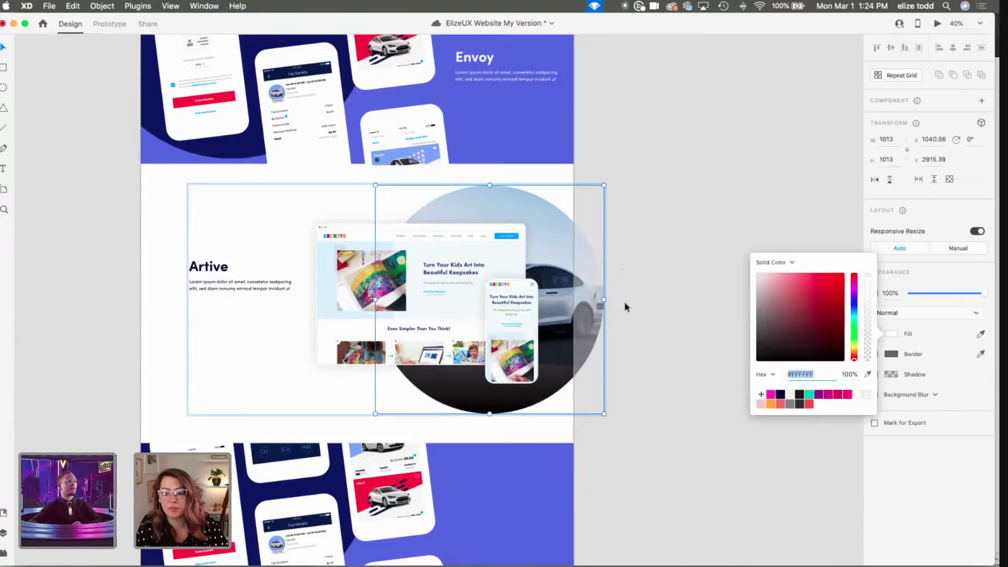
left_click(3, 512)
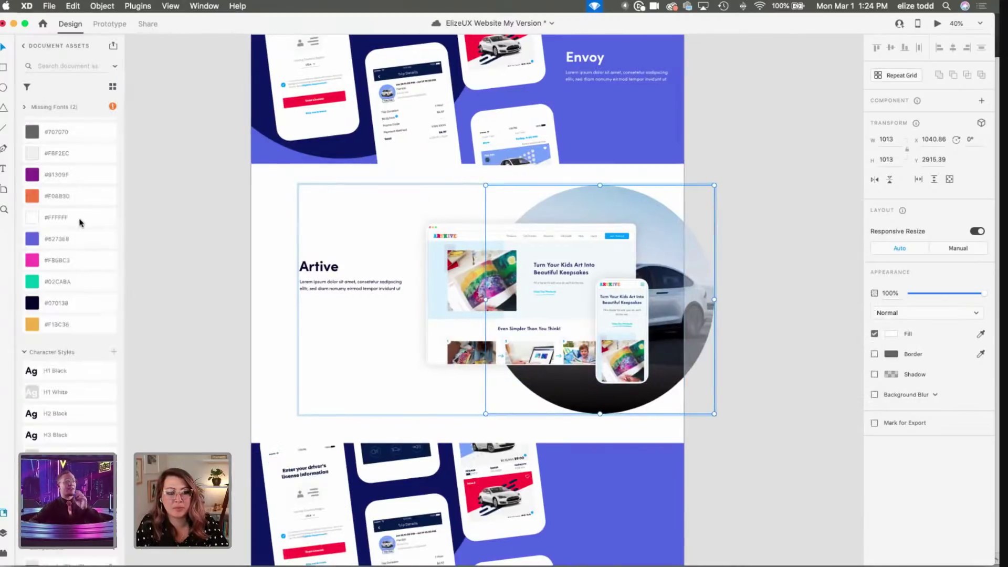
left_click(56, 243)
left_click(965, 293)
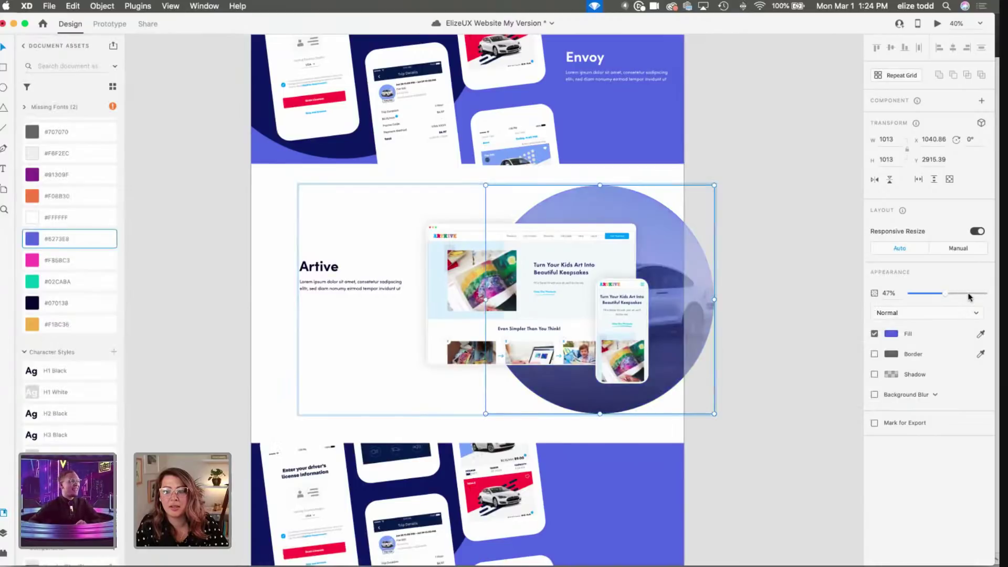
left_click(969, 294)
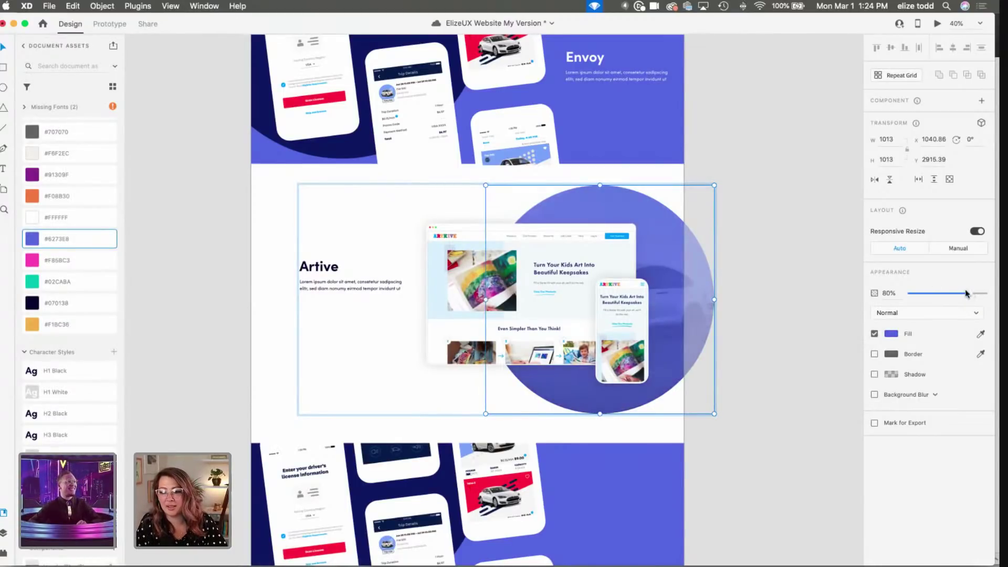
left_click_drag(970, 294, 964, 295)
left_click(675, 285)
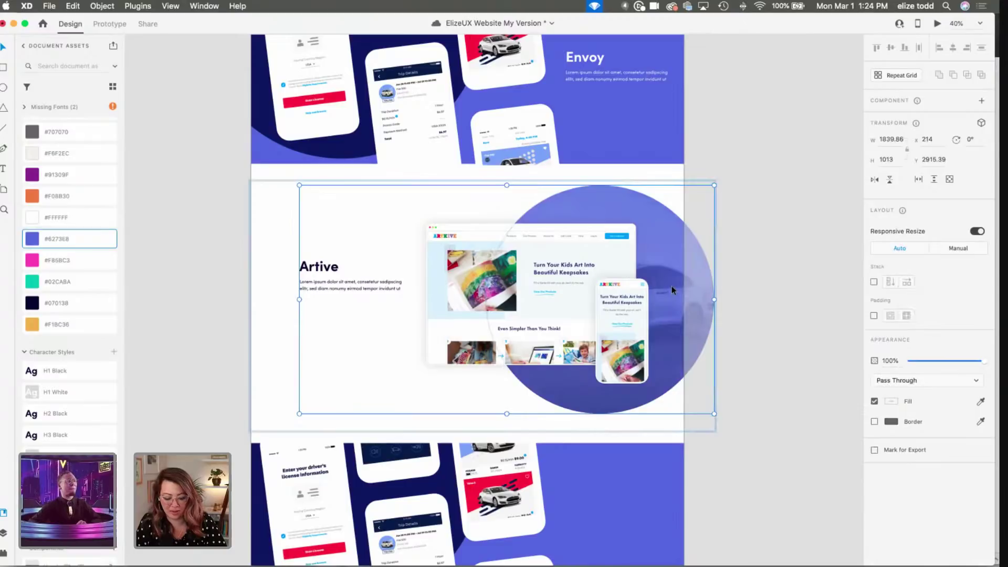
double_click(672, 284)
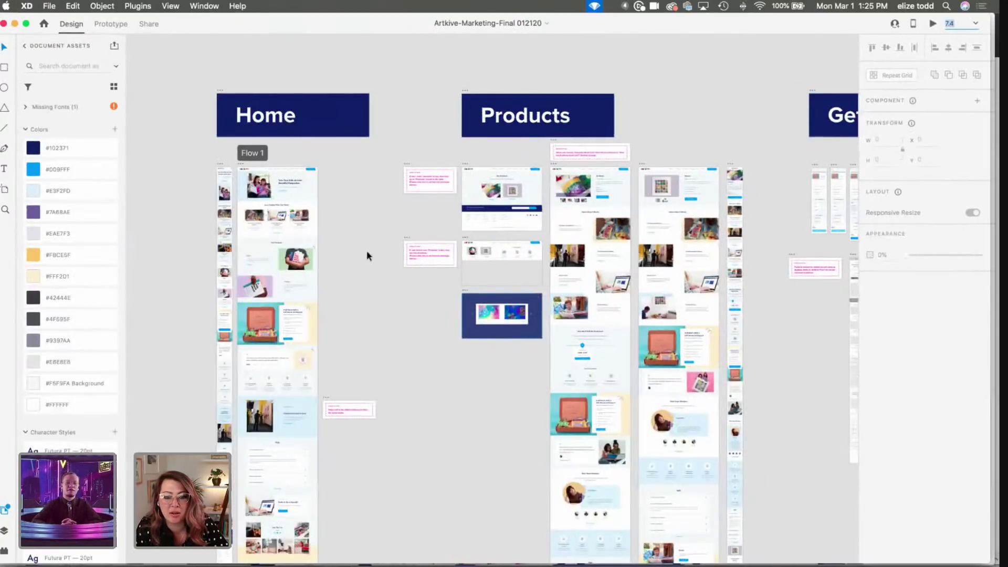
Step: Look through the page artboards in the Artkive-Marketing-Final 012120 file for a photo that suits the Artive circle
scroll(368, 250, "right", 4)
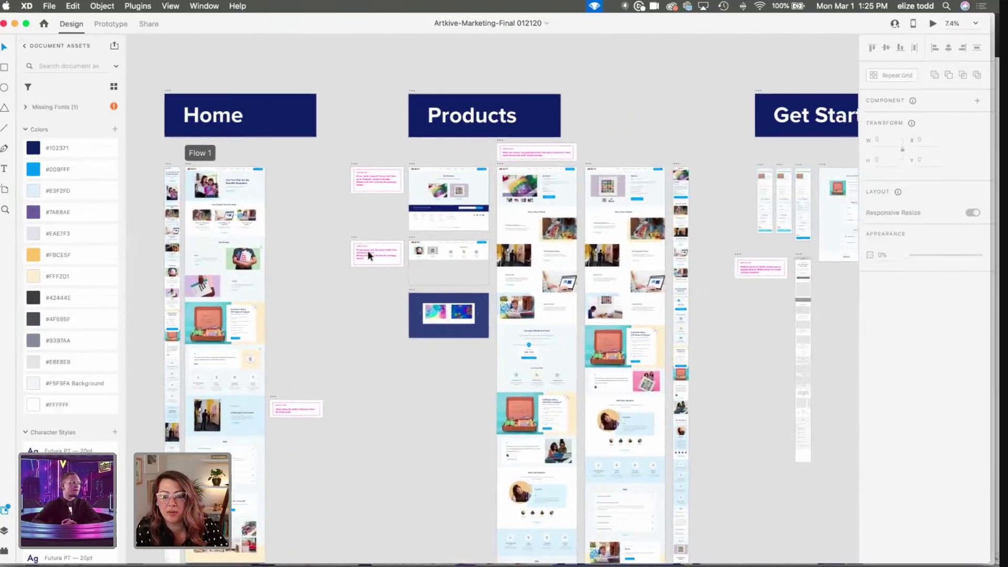
scroll(368, 250, "down", 1)
scroll(368, 255, "right", 10)
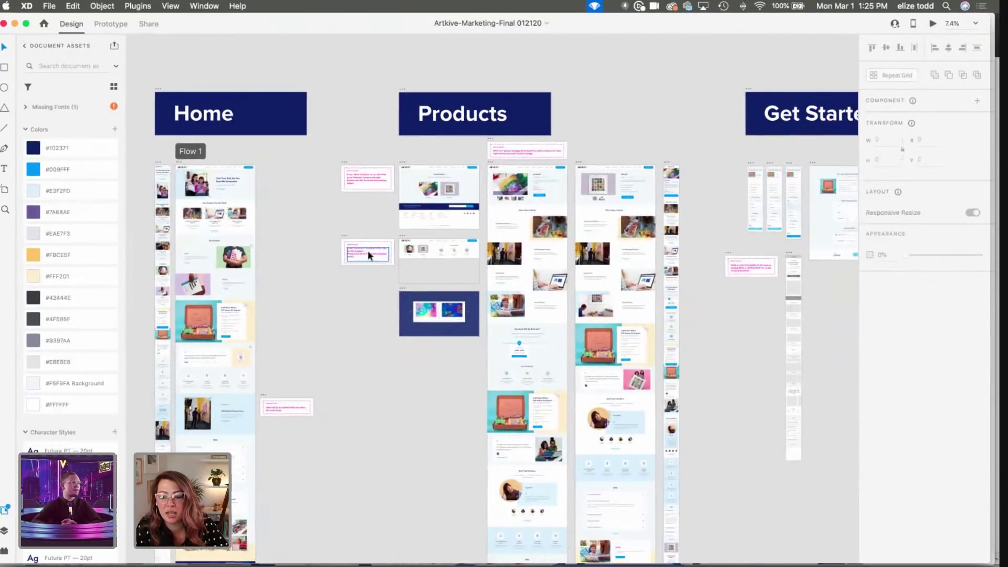
scroll(368, 254, "down", 5)
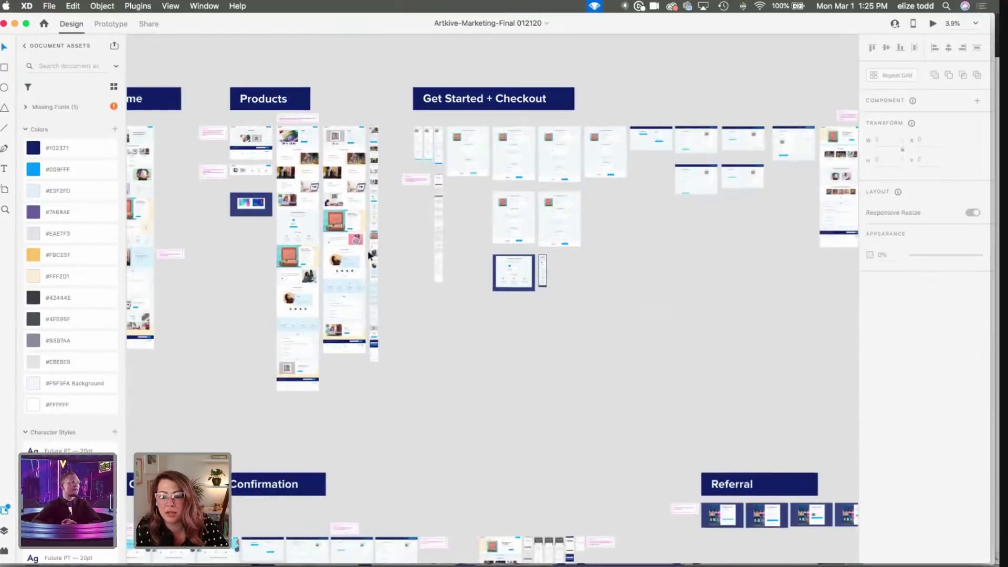
scroll(368, 255, "right", 8)
scroll(367, 250, "right", 3)
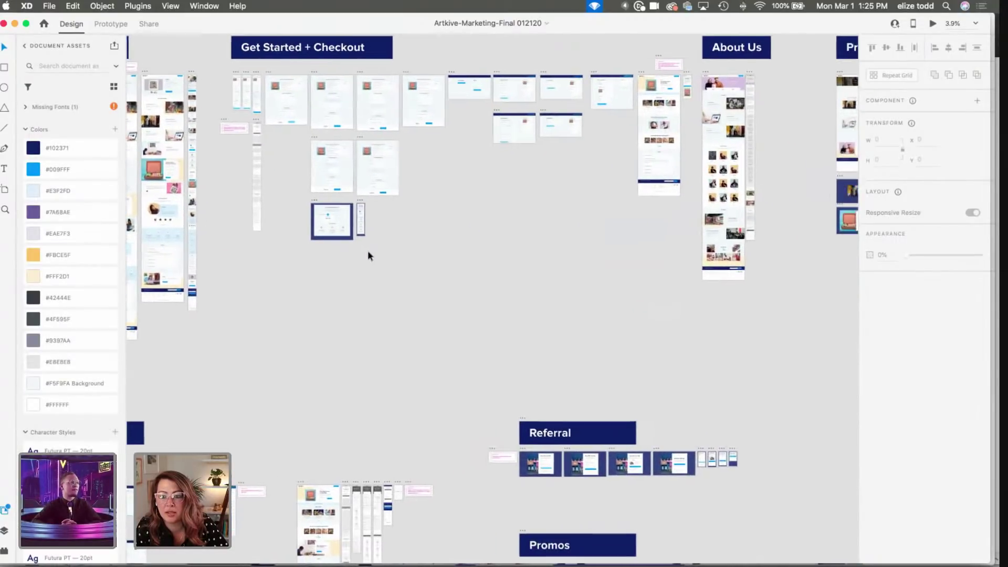
scroll(367, 250, "down", 5)
scroll(367, 250, "left", 3)
scroll(399, 393, "left", 4)
scroll(399, 394, "down", 2)
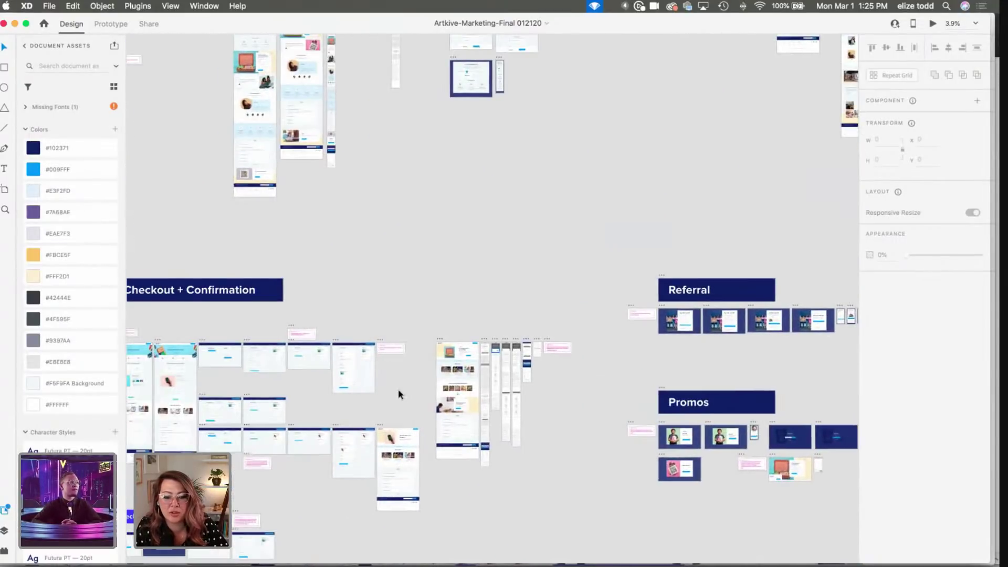
scroll(398, 389, "left", 6)
scroll(398, 389, "down", 2)
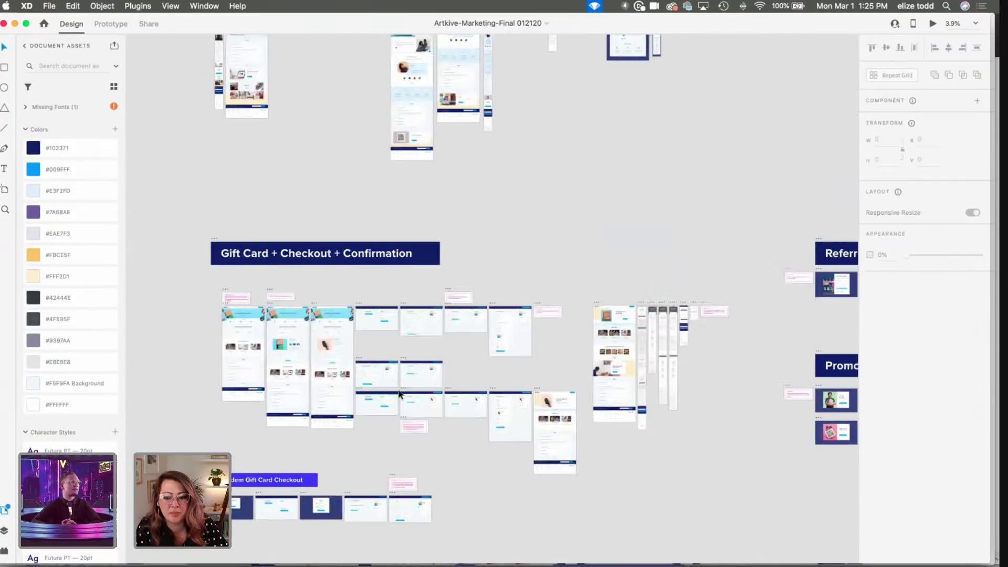
scroll(398, 388, "down", 2)
scroll(398, 389, "down", 6)
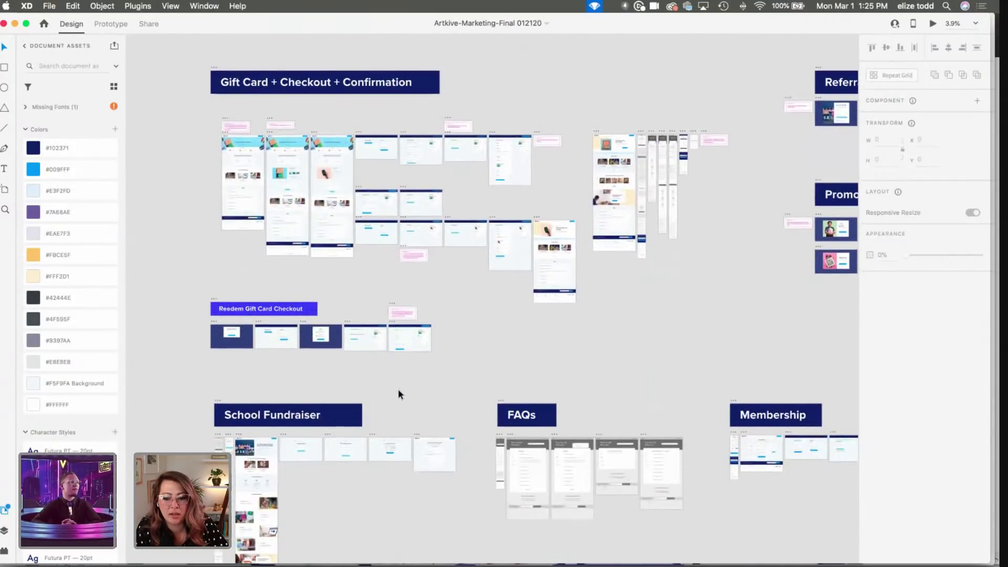
Step: Select and copy the photo of the woman and child reading beside Receive & Enjoy on the first long Products artboard
scroll(398, 388, "up", 8)
scroll(398, 391, "up", 8)
scroll(404, 235, "up", 5)
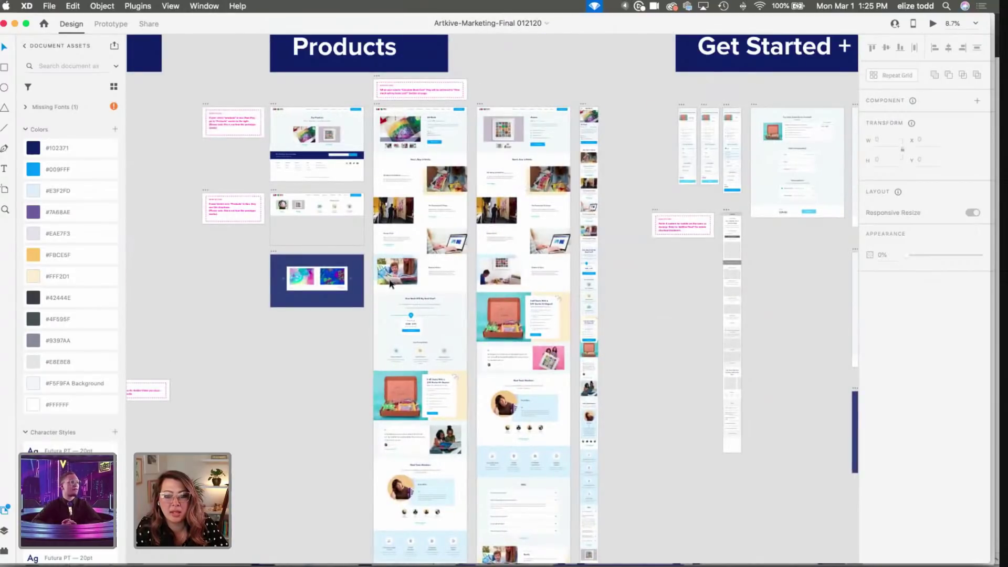
scroll(389, 284, "up", 5)
scroll(397, 306, "up", 10)
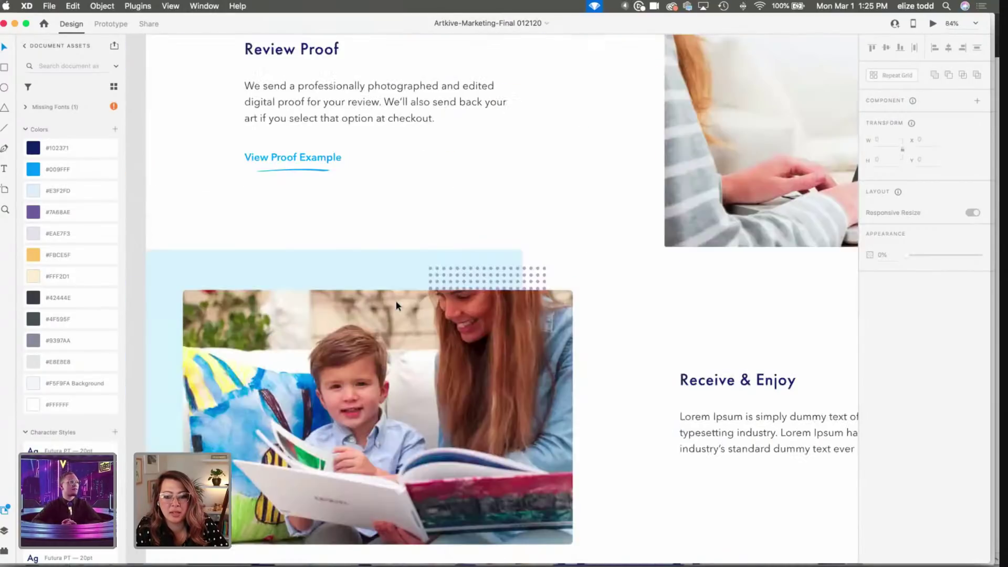
scroll(395, 300, "down", 3)
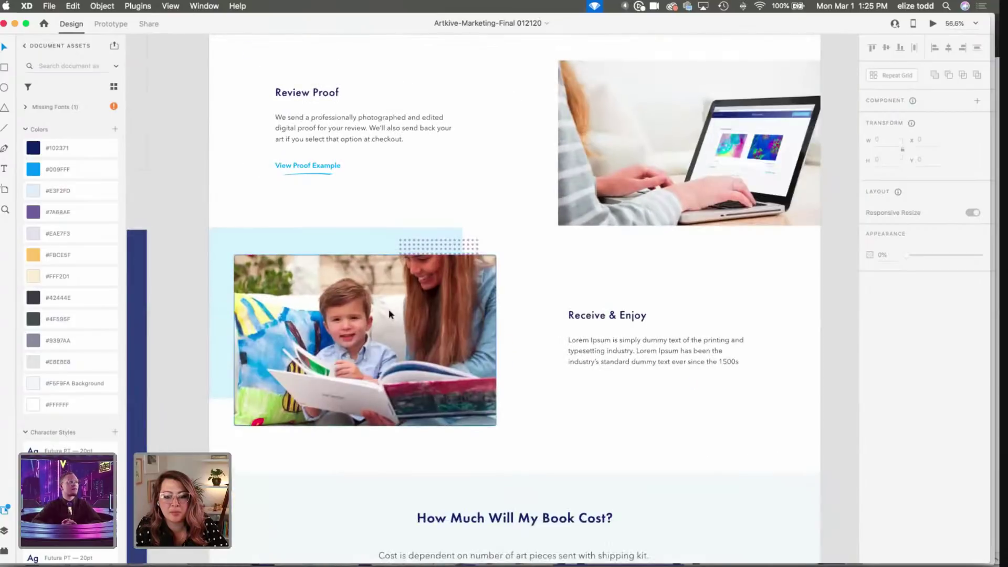
left_click(373, 321)
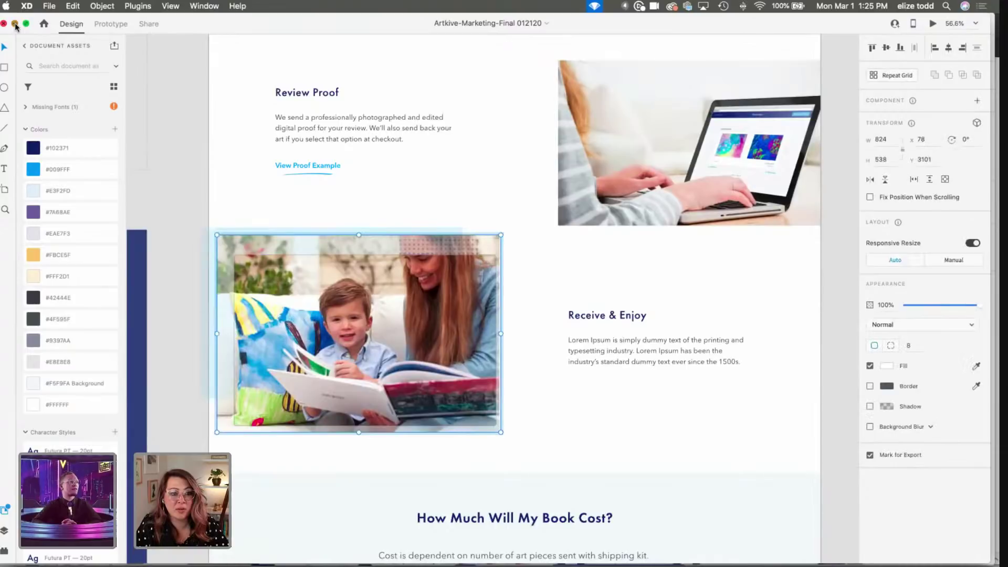
Step: Return to the ElizeUX Website My Version file and replace the car photo in the Artive section's lower circle with the copied reading photo
left_click(15, 26)
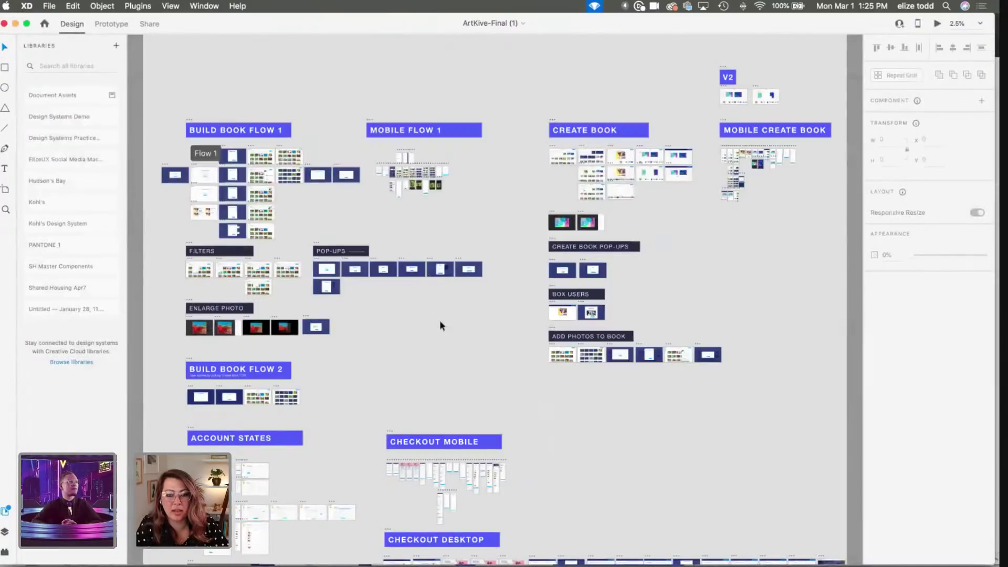
left_click(15, 24)
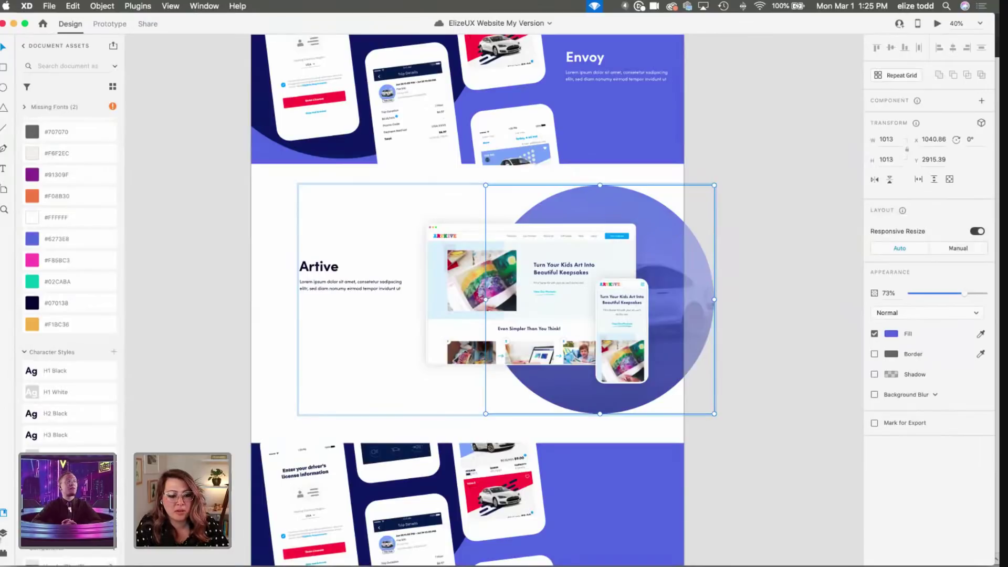
left_click(3, 534)
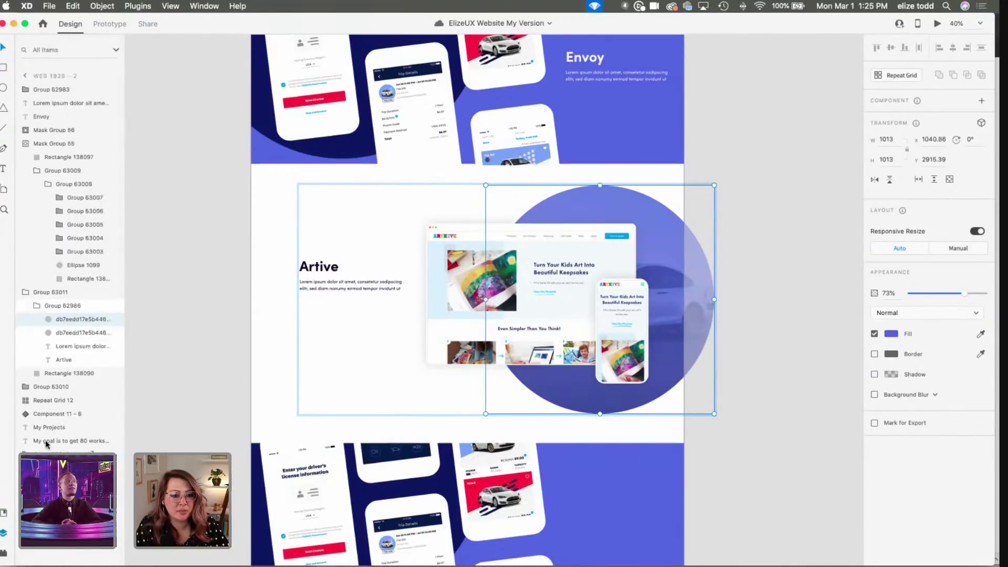
left_click(61, 333)
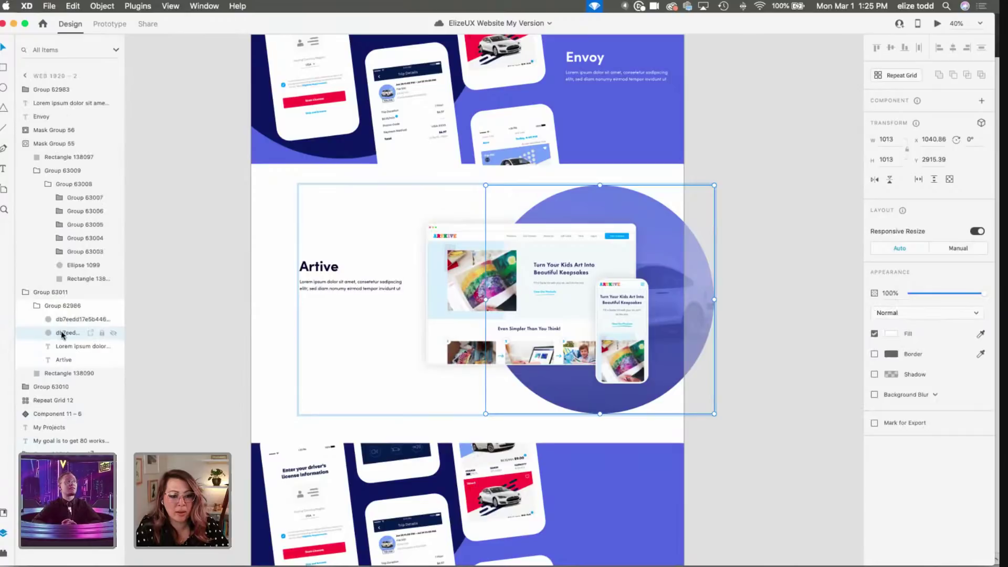
key("super+v")
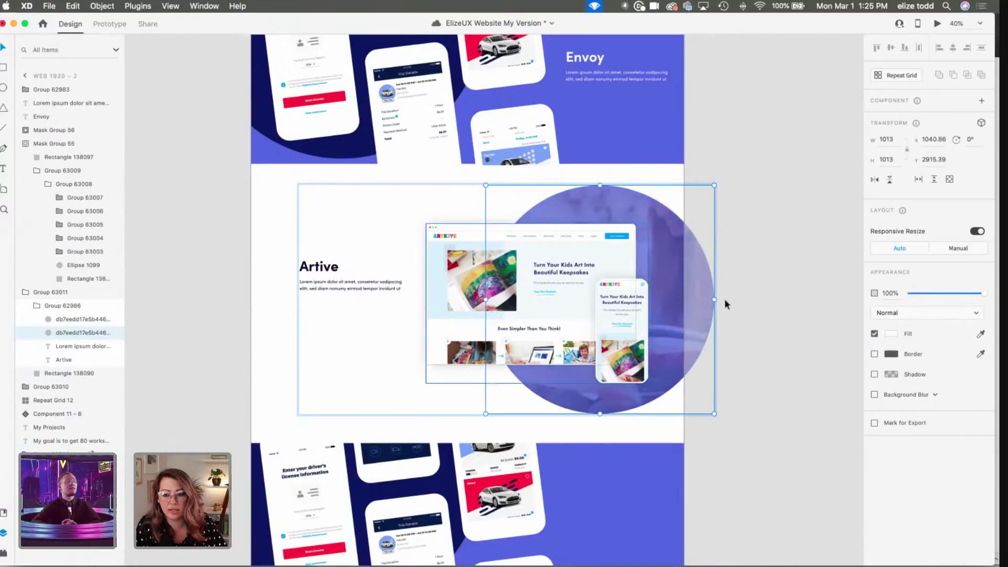
Step: Move the blue overlay circle in the Artive section aside to uncover the photo circle beneath it
left_click(625, 251)
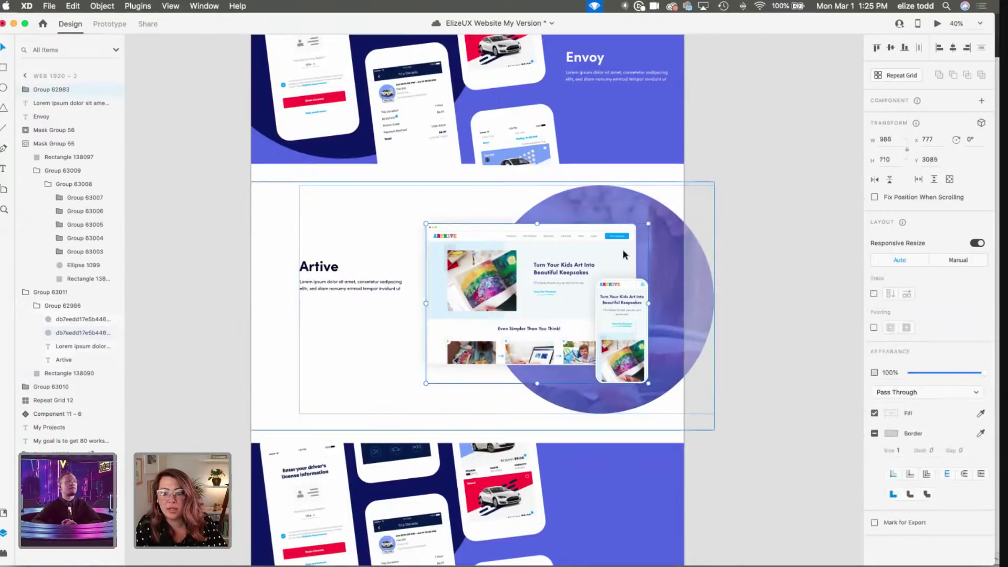
left_click(681, 264)
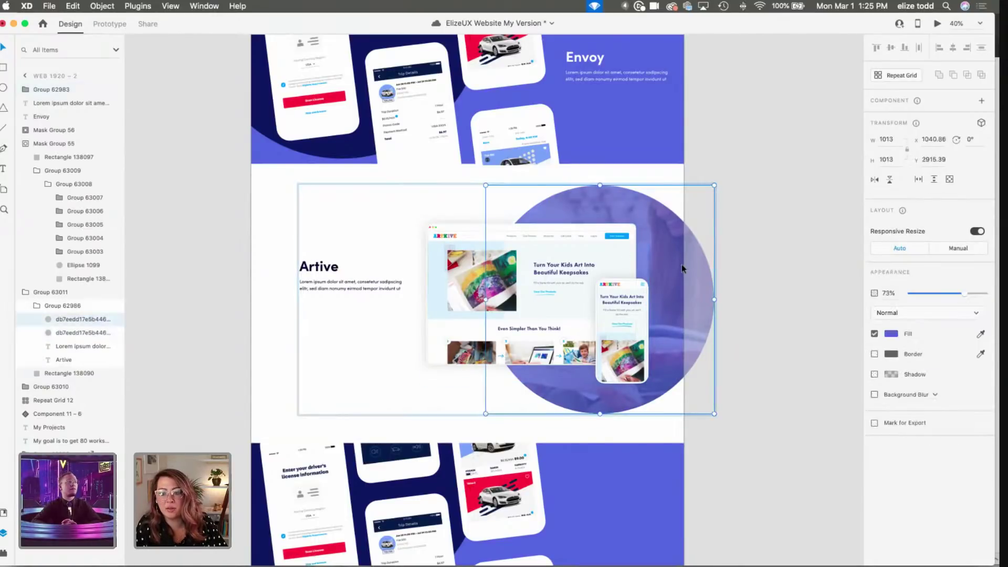
left_click(675, 251)
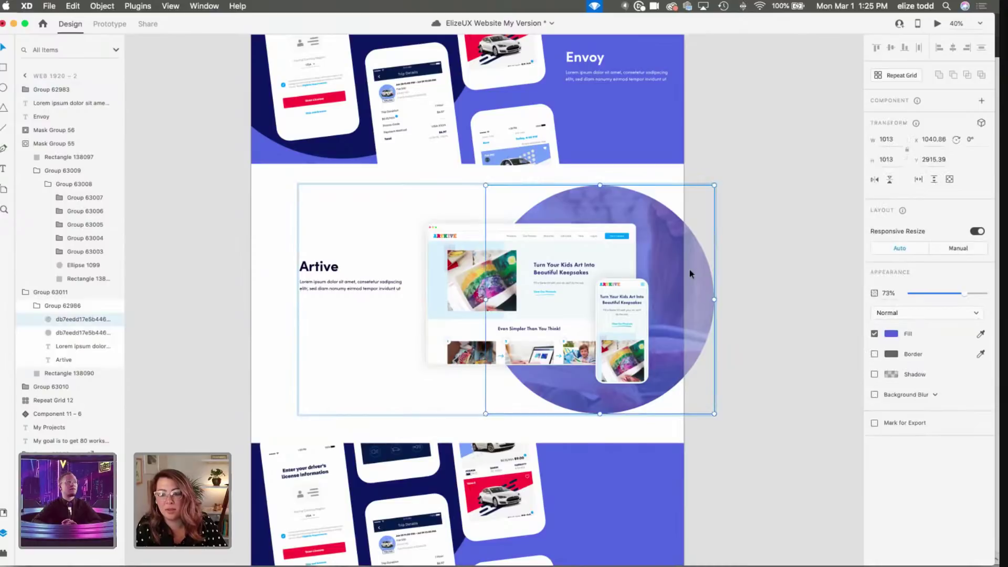
left_click_drag(681, 270, 753, 274)
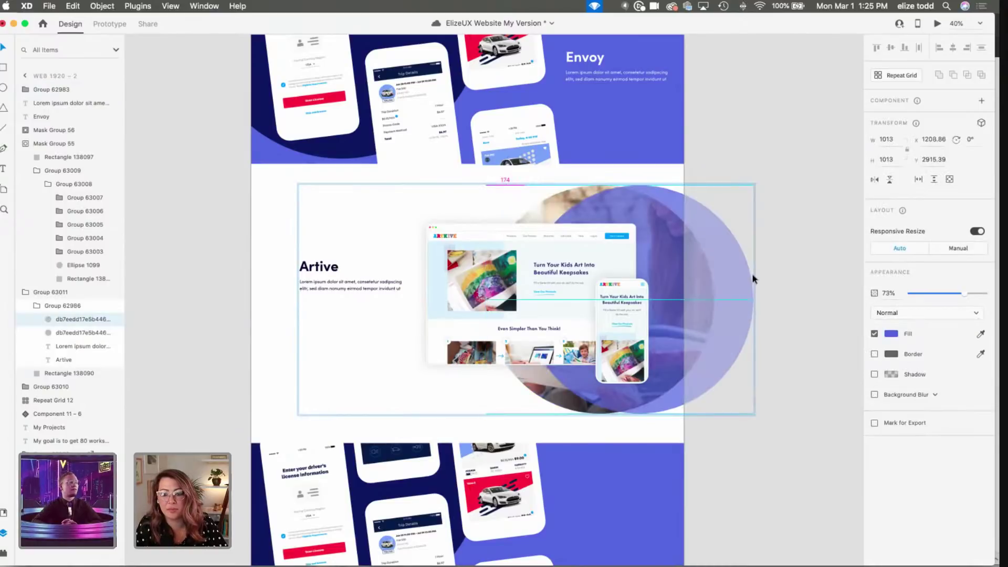
left_click(540, 207)
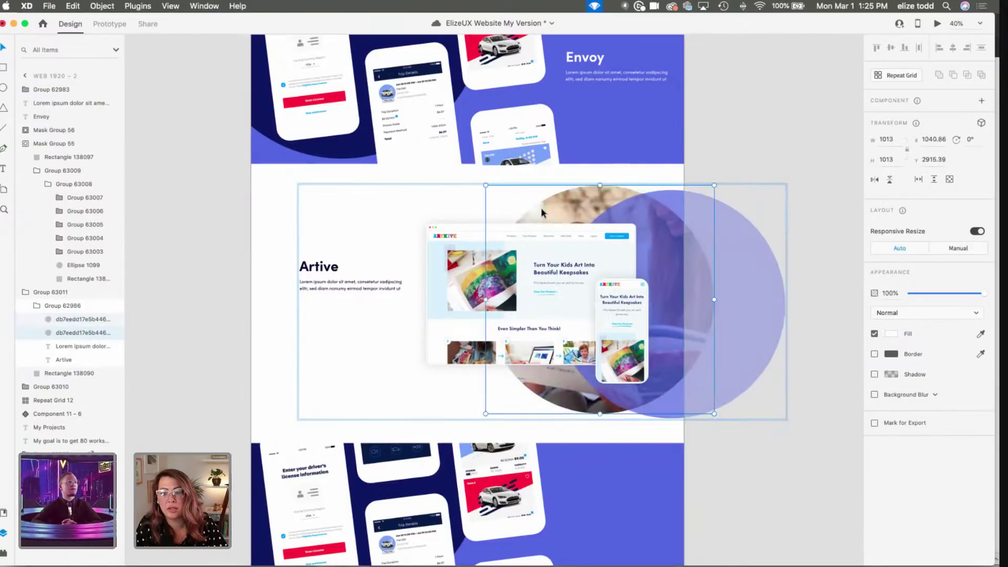
Step: Rescale and raise the reading photo inside the Artive circle so the boy and his book are framed in it
double_click(541, 206)
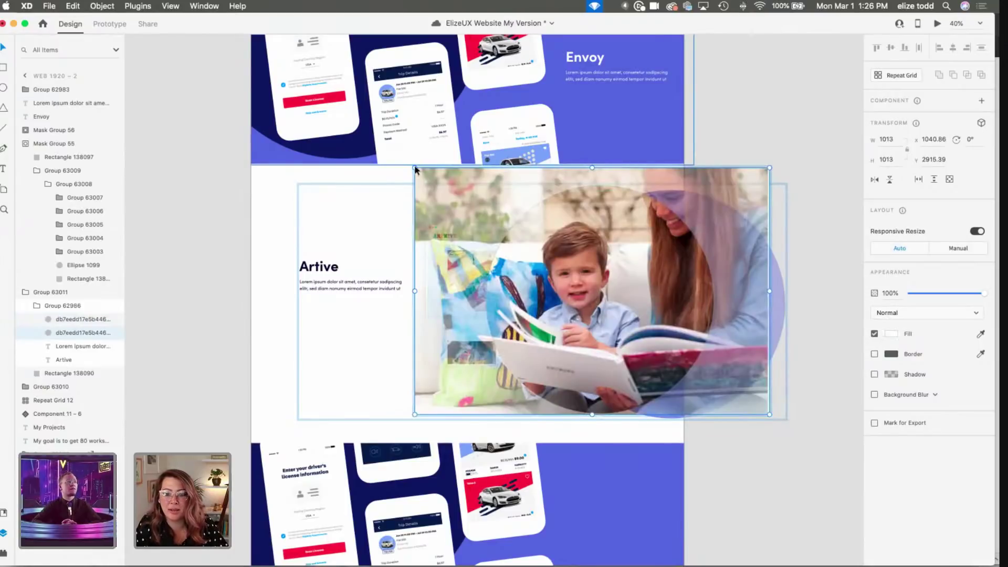
left_click_drag(414, 168, 472, 205)
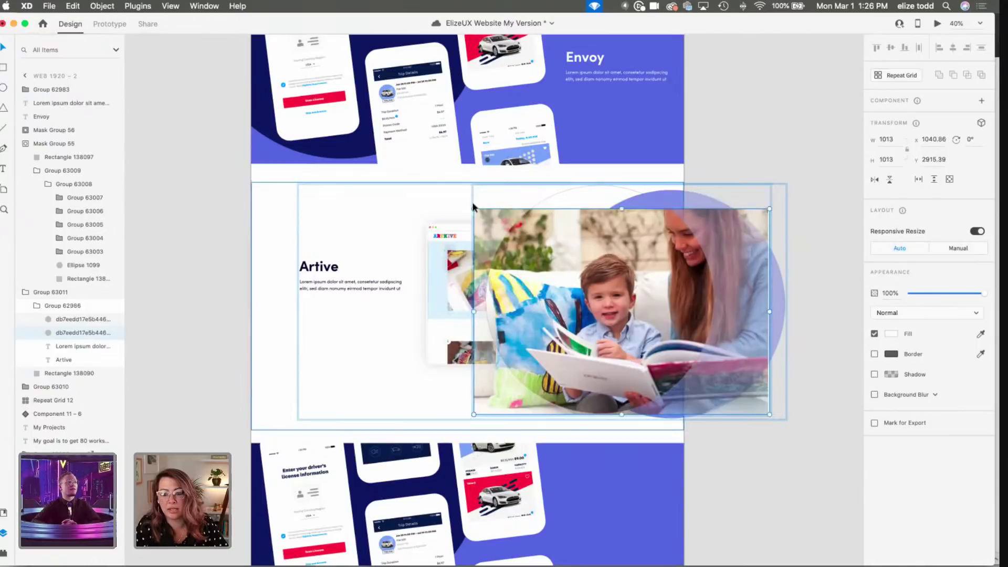
key("shift+Up")
key("shift+Up")
key("shift+Up")
key("shift+Up")
key("shift+Up")
key("shift+Up")
key("shift+Up")
key("shift+Up")
key("shift+Up")
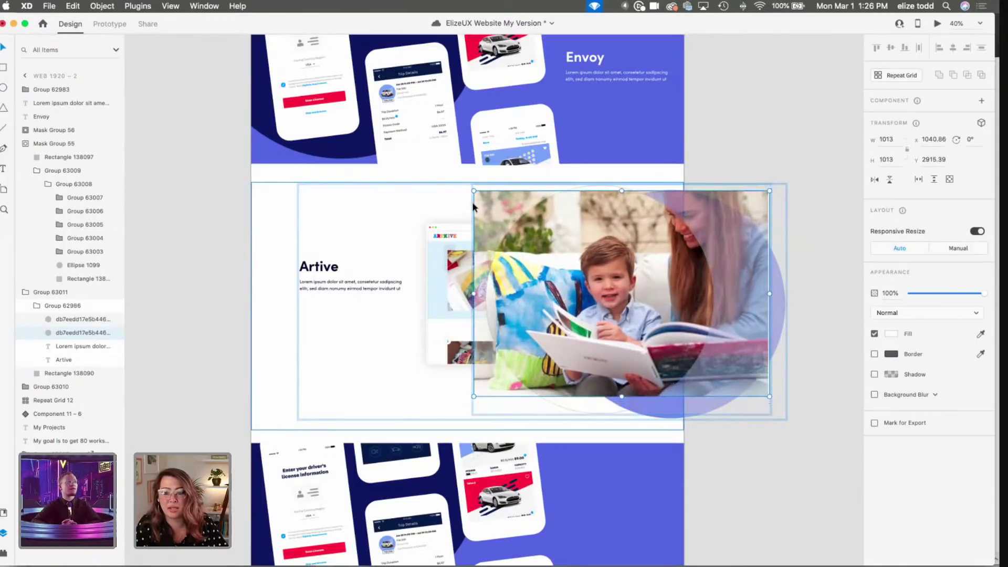
key("shift+Up")
key("shift+Up")
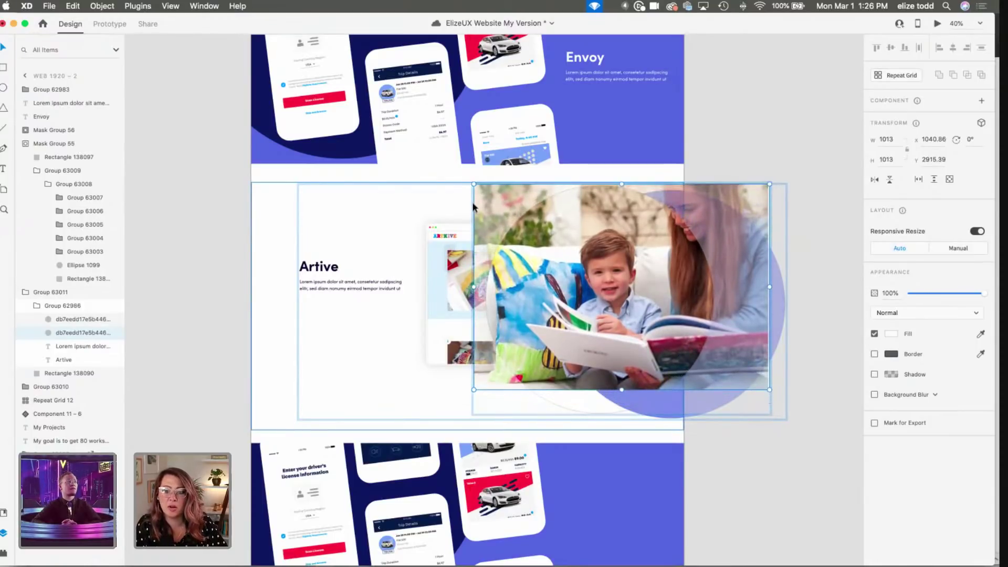
left_click_drag(769, 389, 807, 433)
left_click(745, 490)
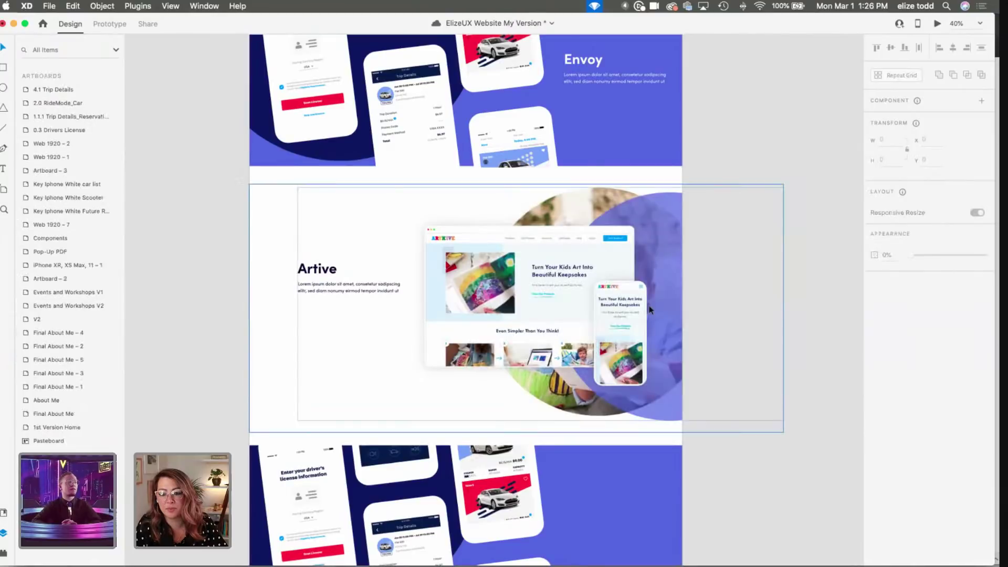
Step: Move the blue overlay circle back over the Artive photo circle
left_click_drag(665, 222, 599, 213)
scroll(725, 244, "down", 5)
left_click(327, 234)
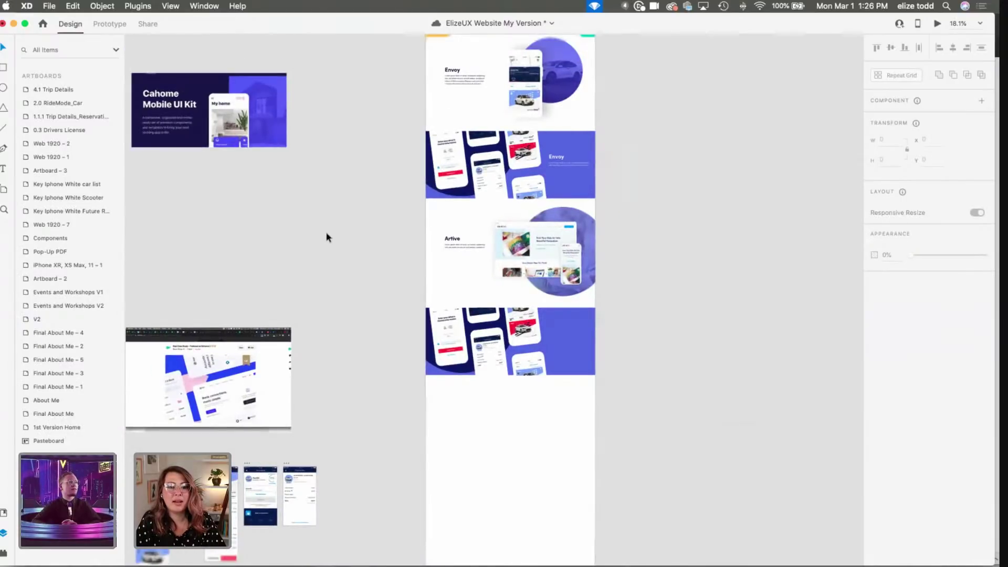
Step: Copy the Envoy section with the blue-tinted rectangular car photo from the Web 1920 – 1 artboard
scroll(327, 236, "down", 2)
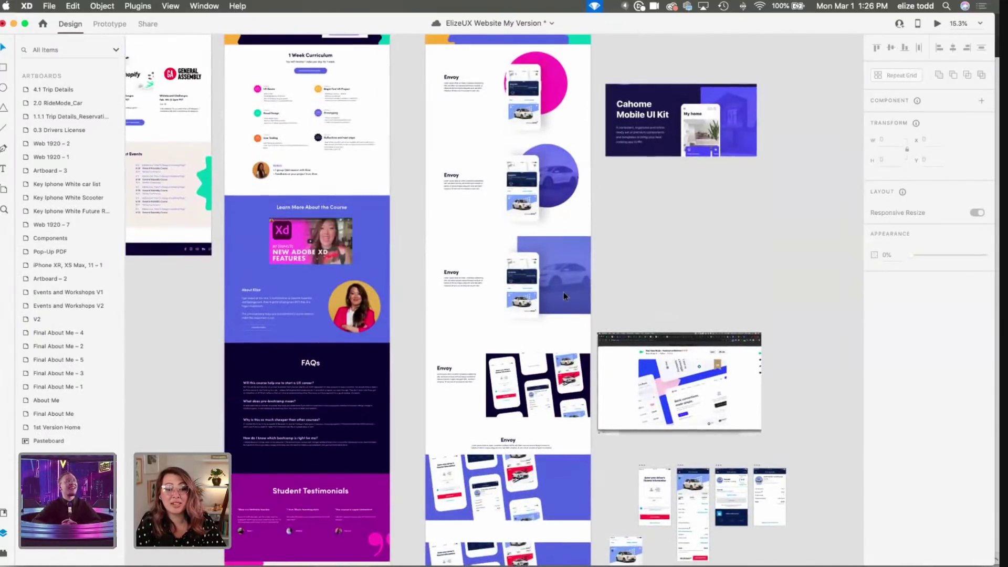
left_click(543, 298)
key("super+c")
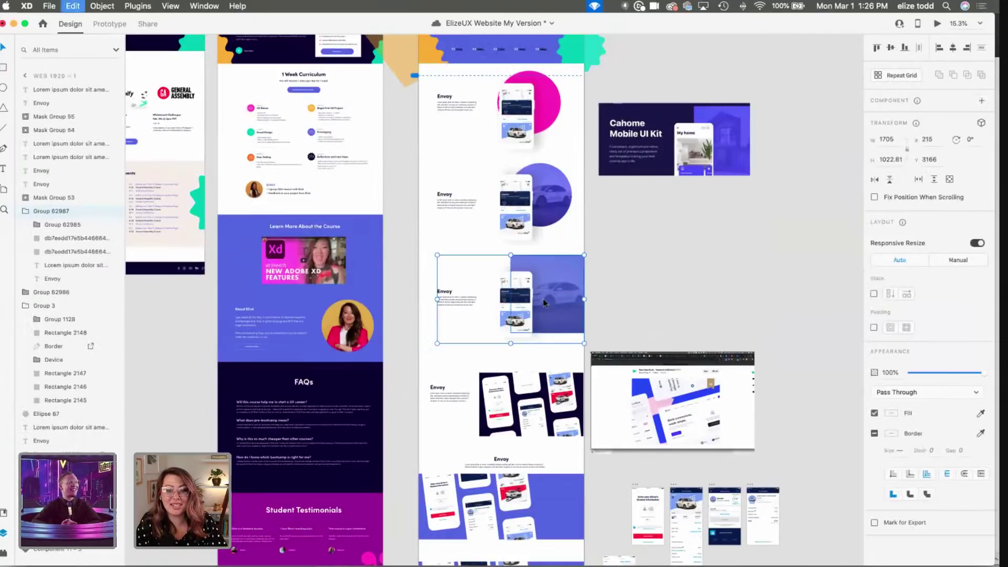
Step: Move the lower phone banner down the new artboard and paste the copied Envoy section between it and the Artive section
scroll(543, 298, "right", 10)
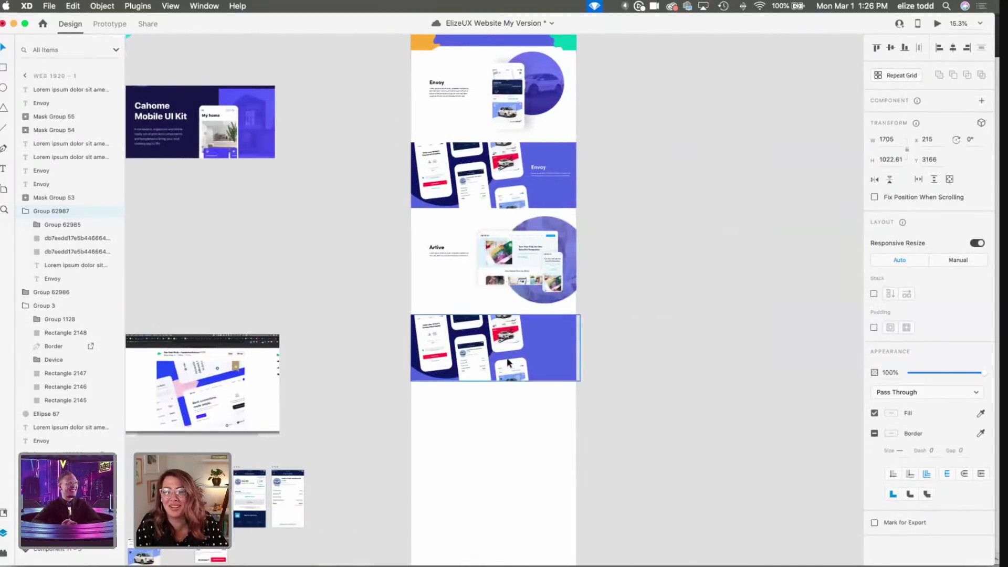
left_click(523, 515)
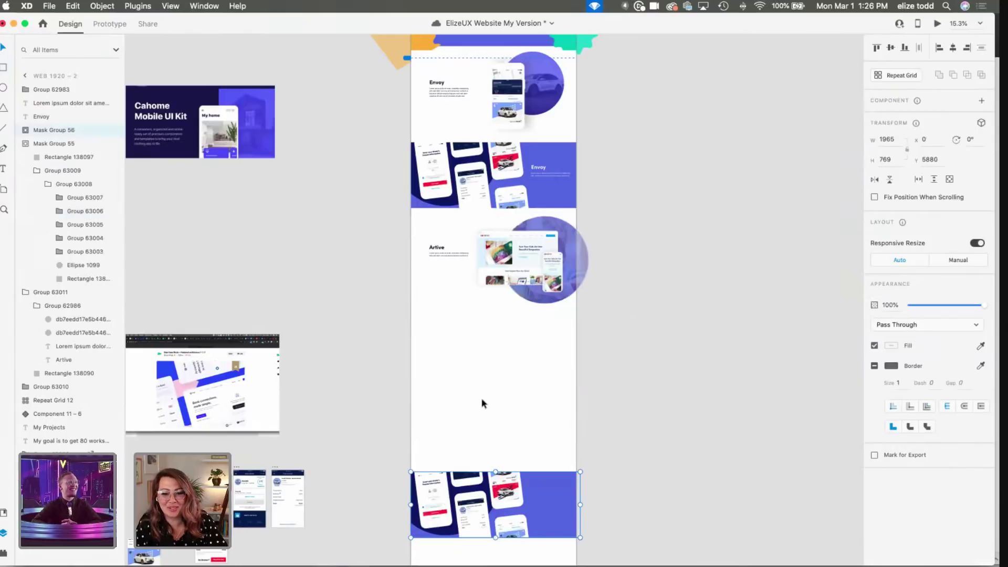
key("super+v")
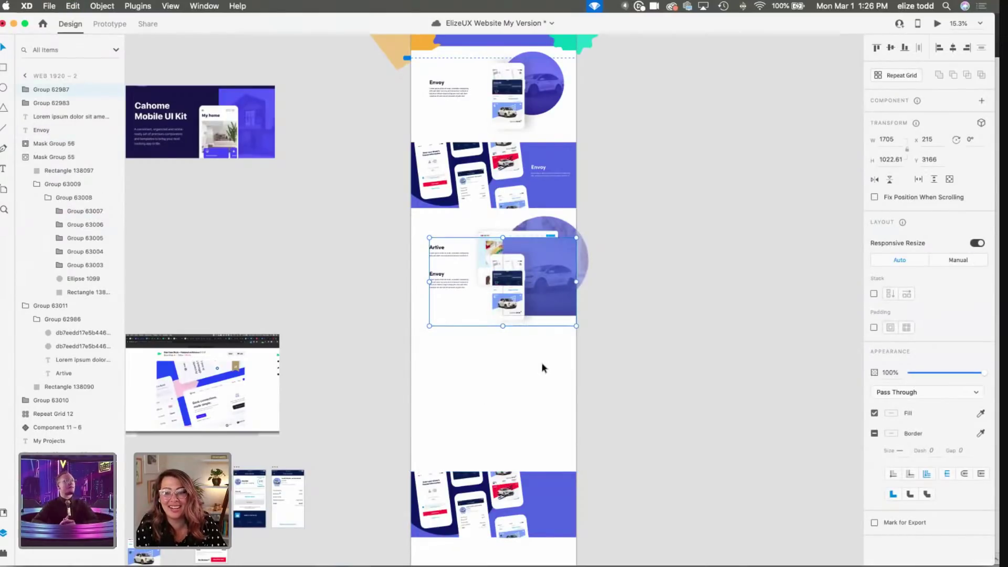
left_click_drag(541, 267, 541, 358)
Step: Move the blue overlay off the Artive circle and copy the reading photo inside it
left_click_drag(580, 247, 619, 241)
left_click(528, 225)
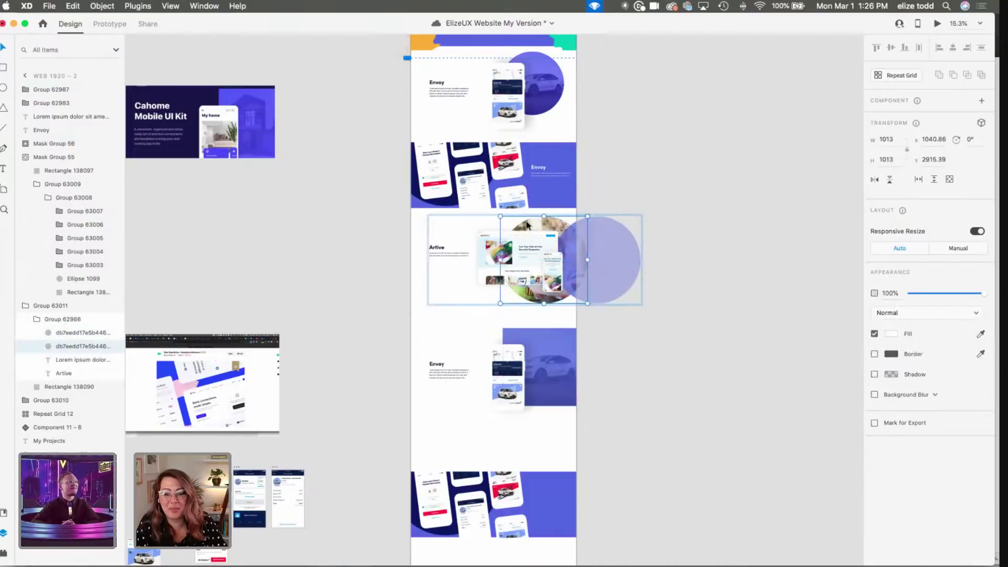
double_click(526, 222)
key("super+c")
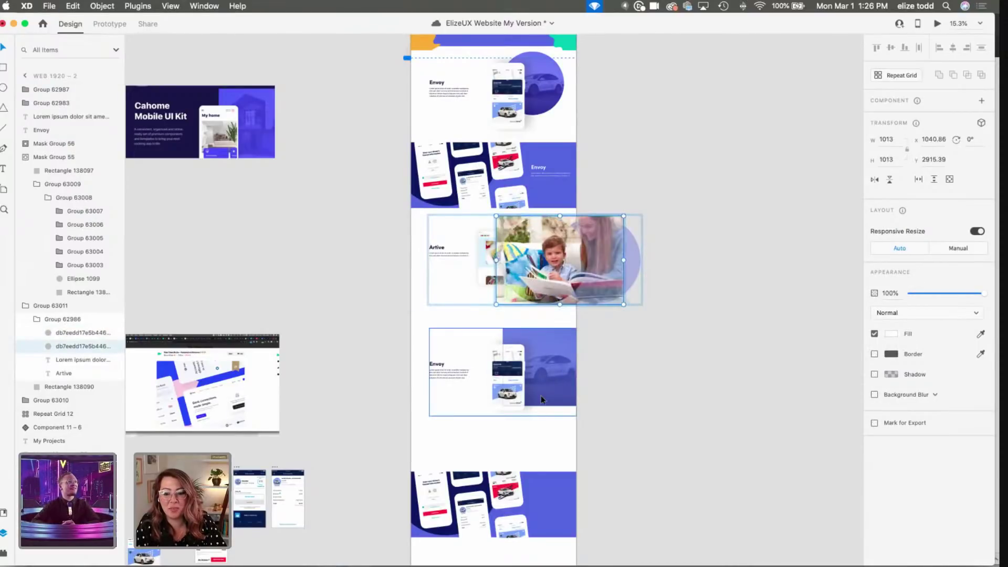
Step: Move the blue rectangle aside in the pasted Envoy section and replace its car photo with the copied reading photo
double_click(541, 395)
left_click_drag(503, 362, 550, 360)
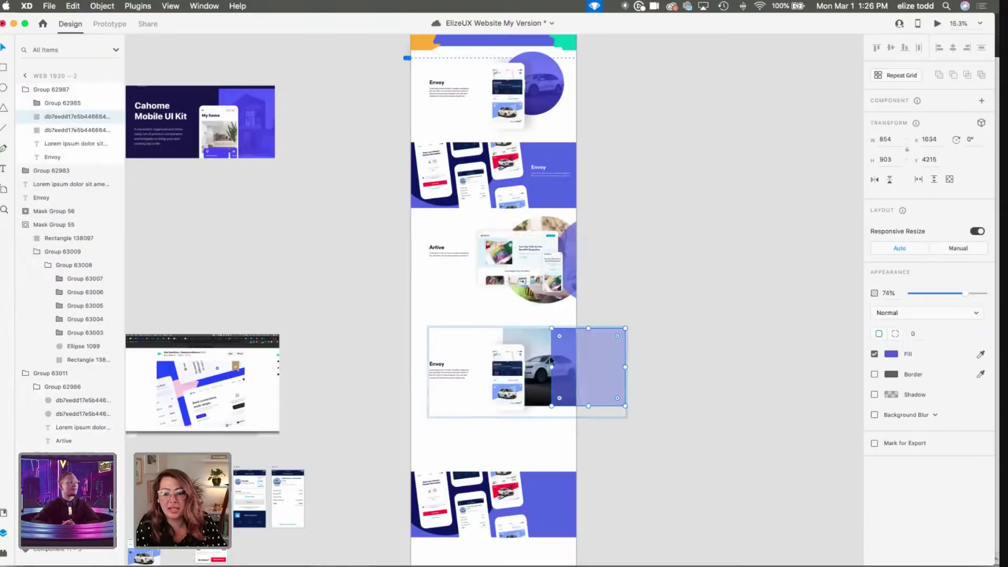
key("super+z")
key("super+z")
key("super+z")
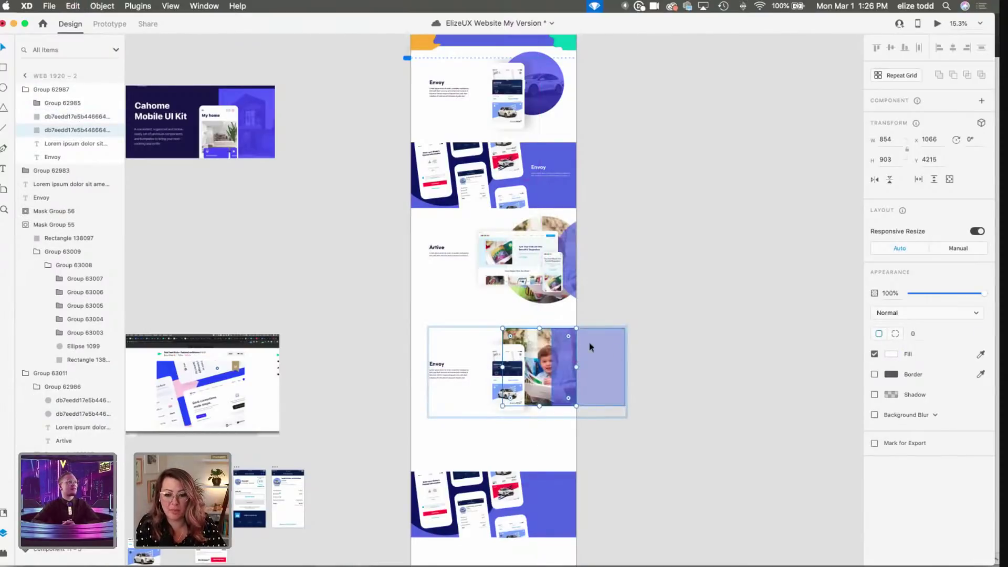
Step: Put the blue rectangle back over the reading photo, shift the photo to X 995, and widen the rectangle to 1064 to cover it
left_click_drag(567, 345, 532, 347)
scroll(532, 347, "up", 5)
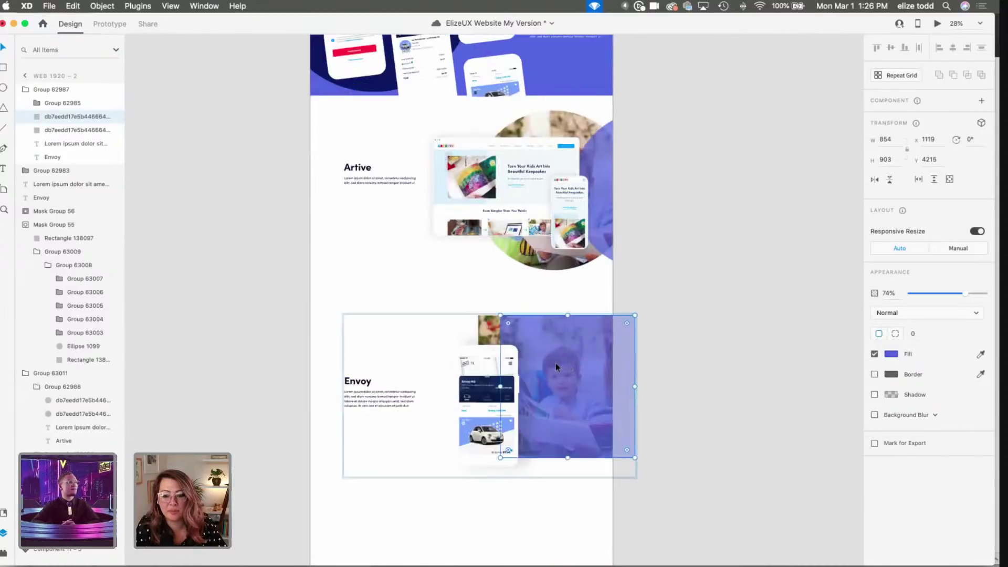
left_click(574, 369)
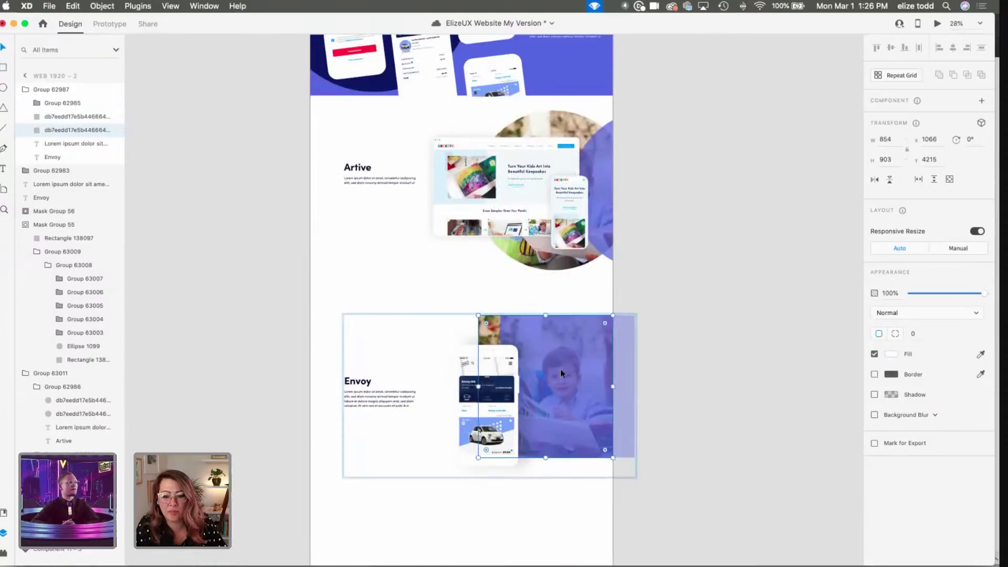
left_click(627, 362)
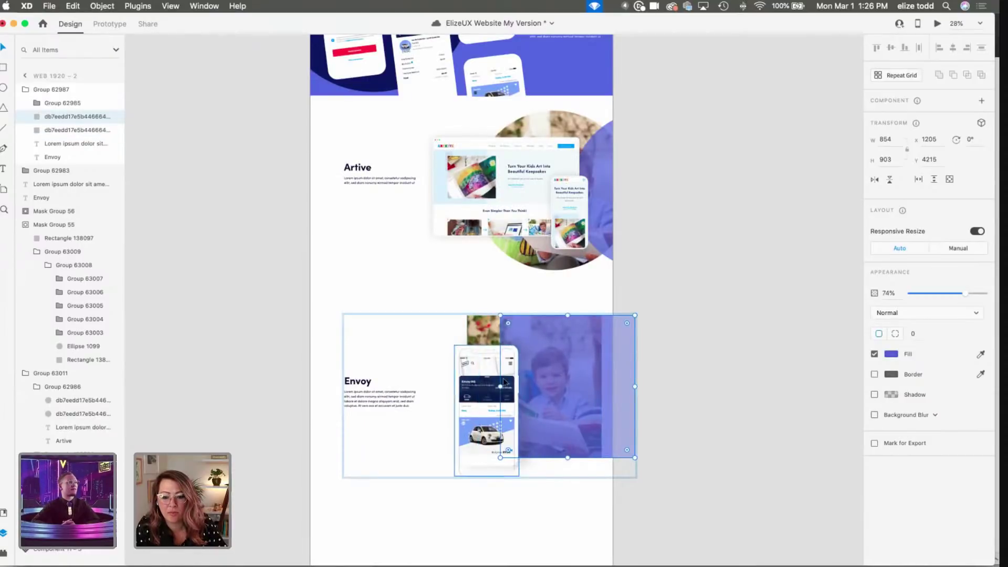
left_click_drag(500, 387, 467, 378)
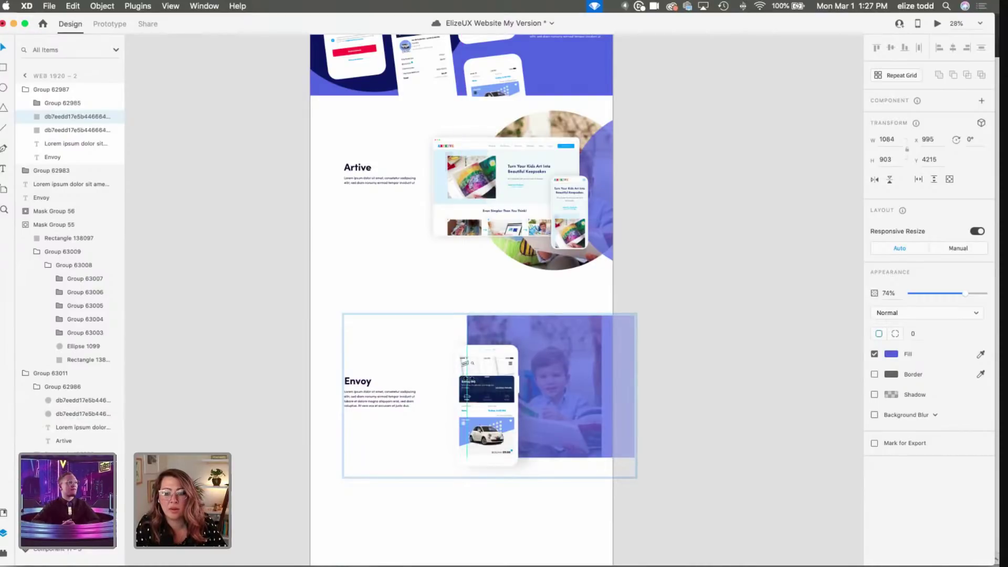
left_click(696, 386)
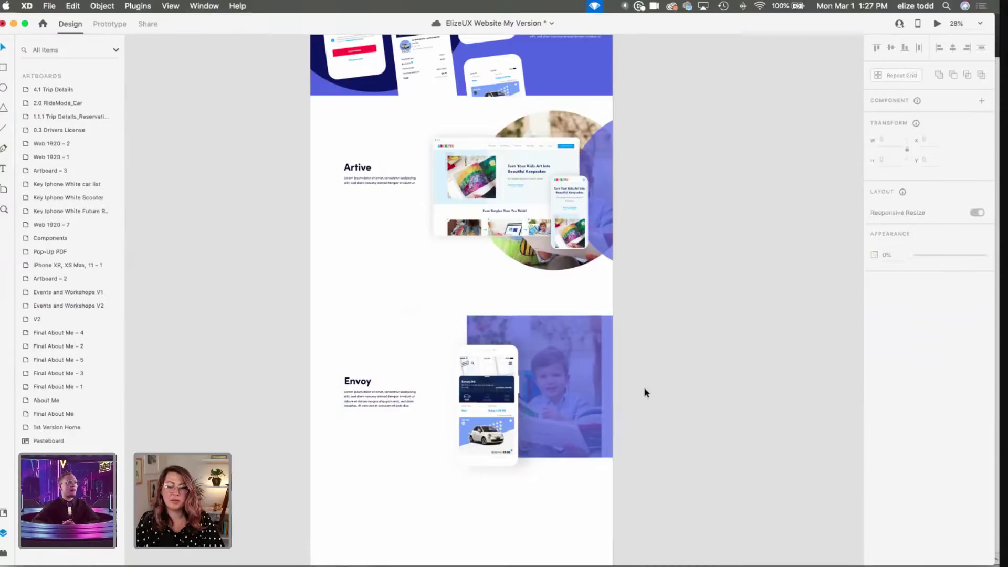
Step: Align the rectangular reading photo with the artboard's right edge at X 1066 and place the blue rectangle back over it
left_click(544, 344)
double_click(597, 362)
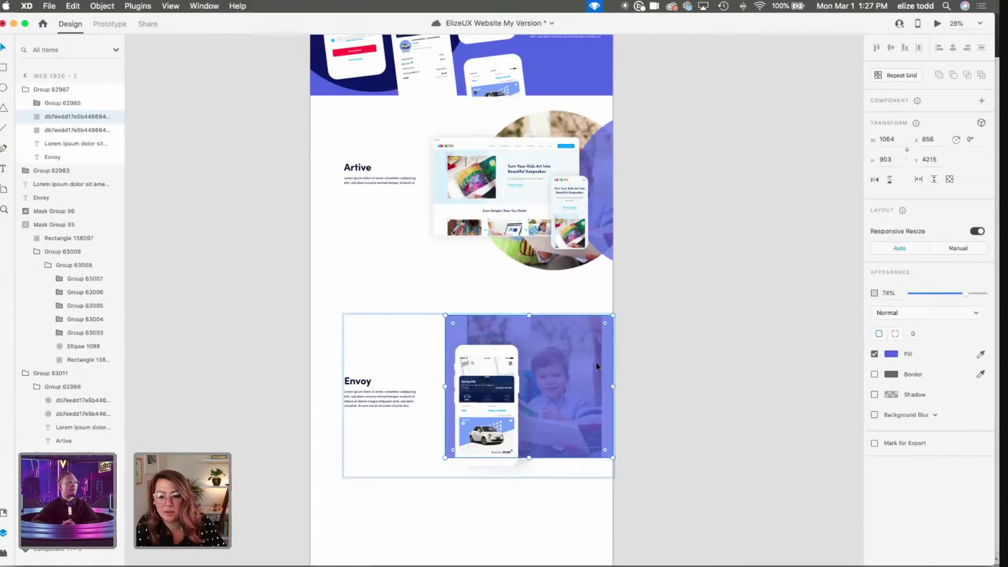
left_click_drag(570, 364, 662, 367)
left_click(517, 336)
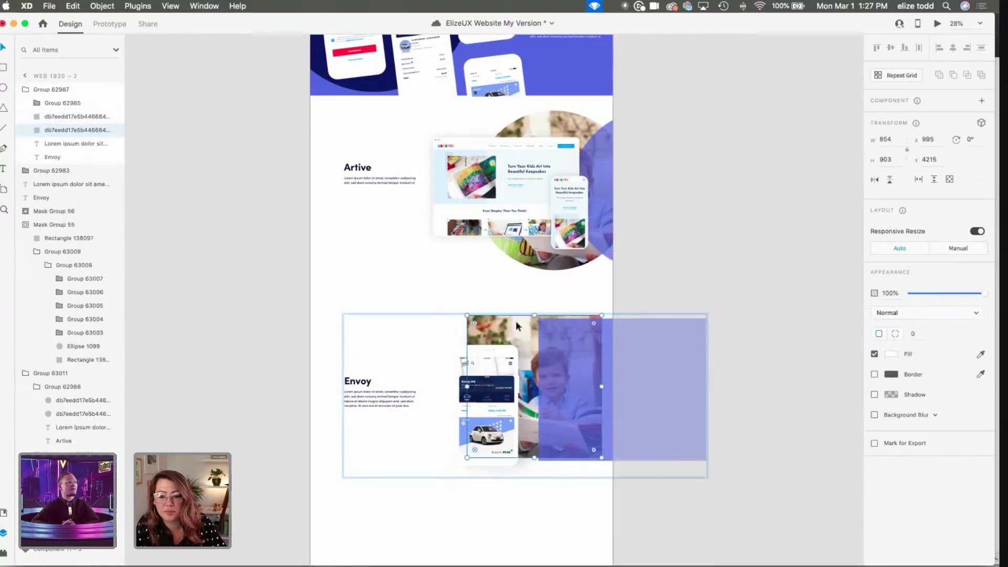
left_click_drag(515, 323, 527, 325)
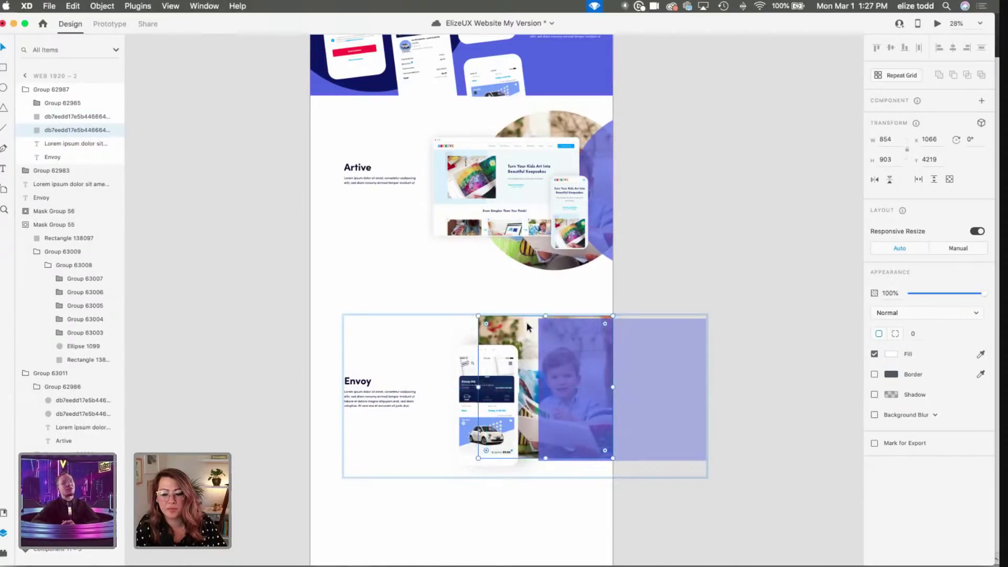
left_click(579, 346)
left_click_drag(578, 345, 521, 347)
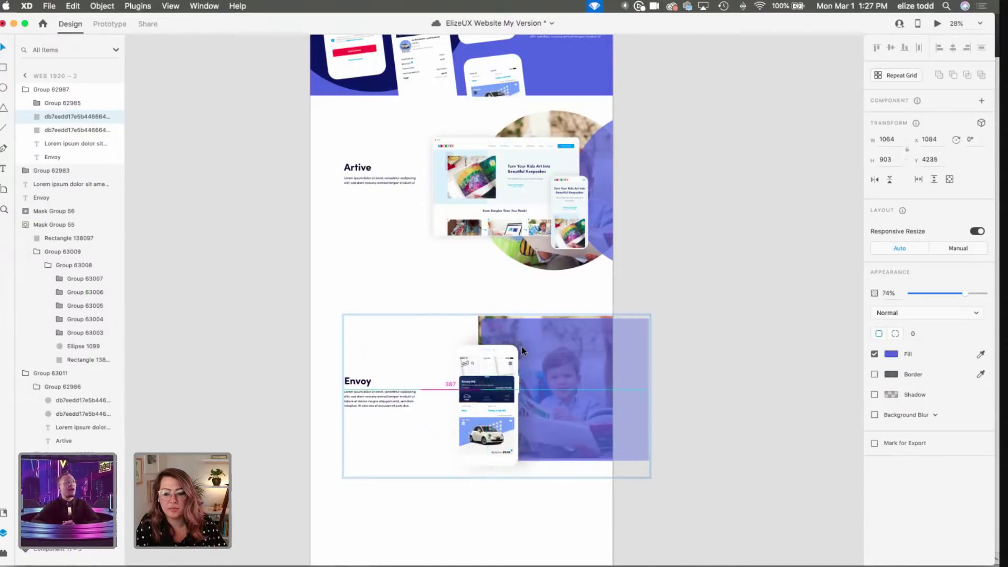
Step: Nudge the blue rectangle in the lower Envoy section up to Y 4219, level with the reading photo's upper edge
scroll(577, 347, "up", 3)
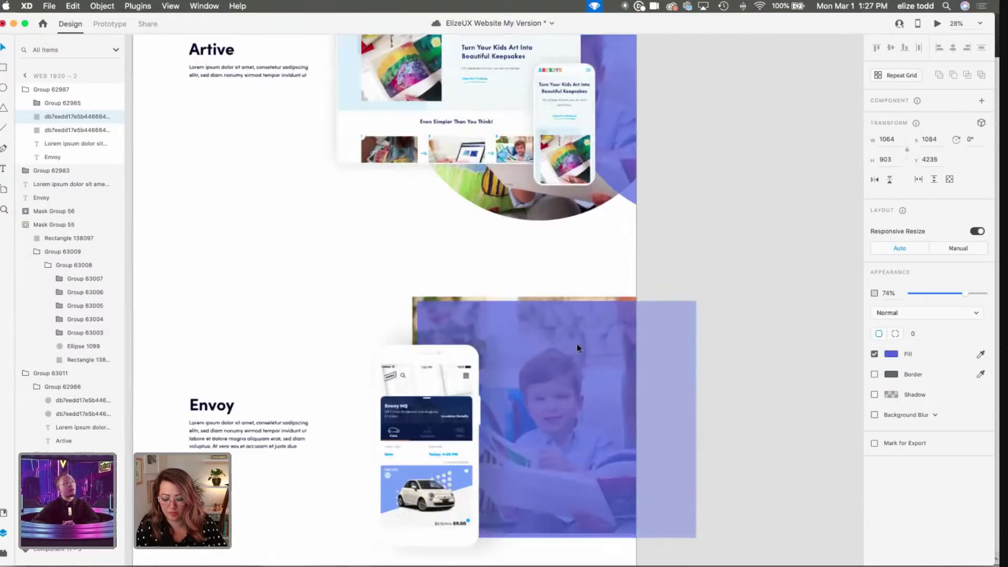
scroll(577, 347, "up", 1)
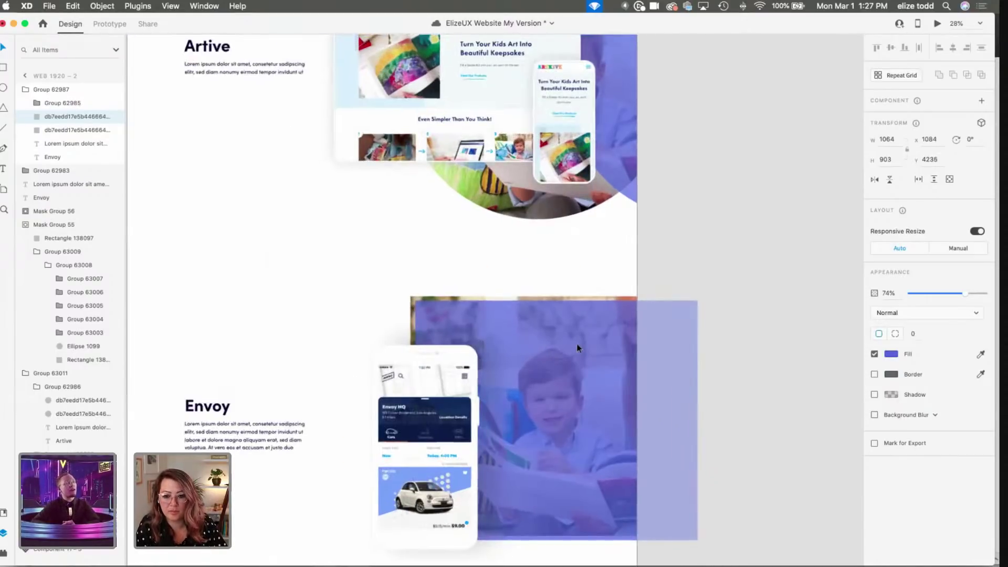
left_click(536, 321)
left_click(700, 339)
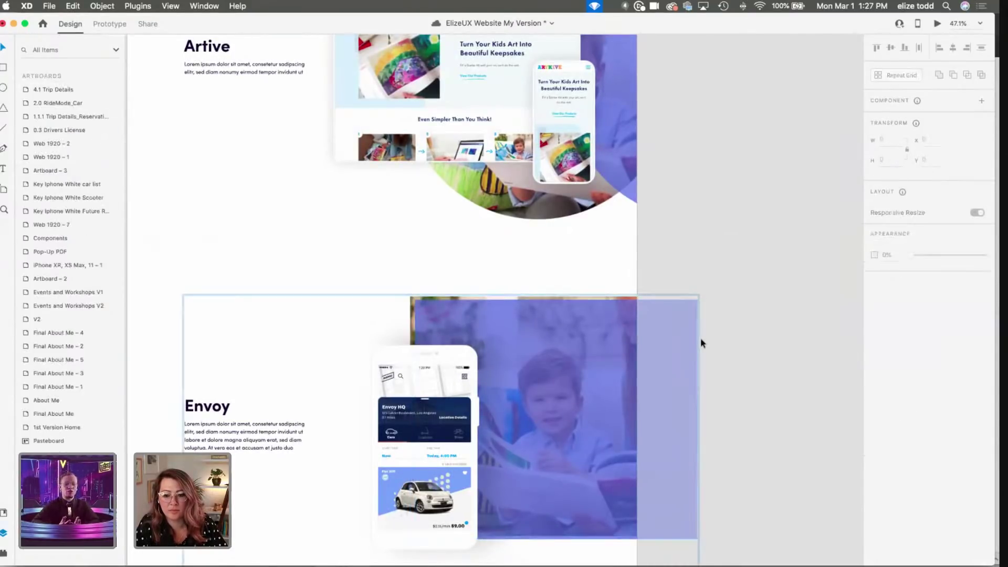
left_click(592, 338)
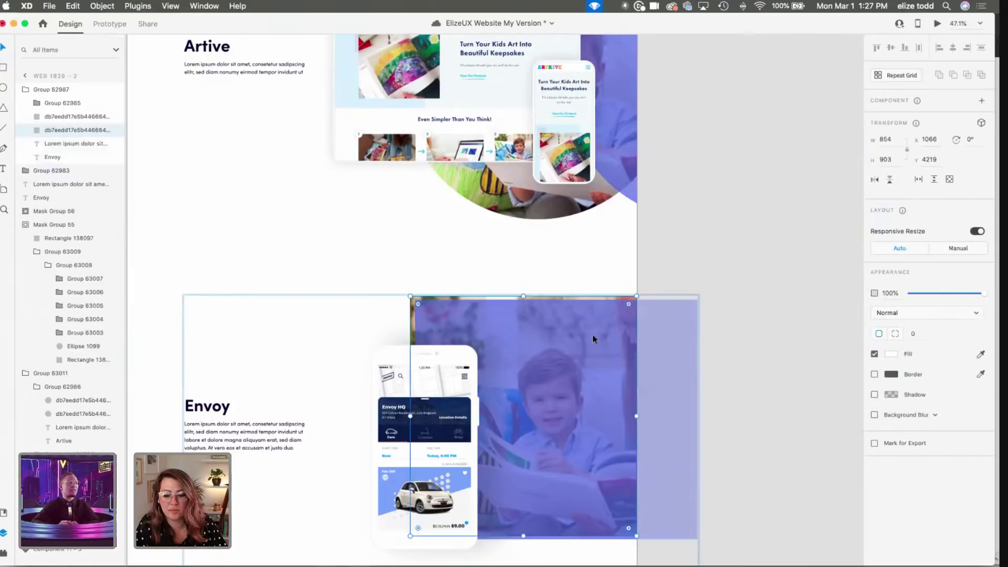
left_click(611, 337)
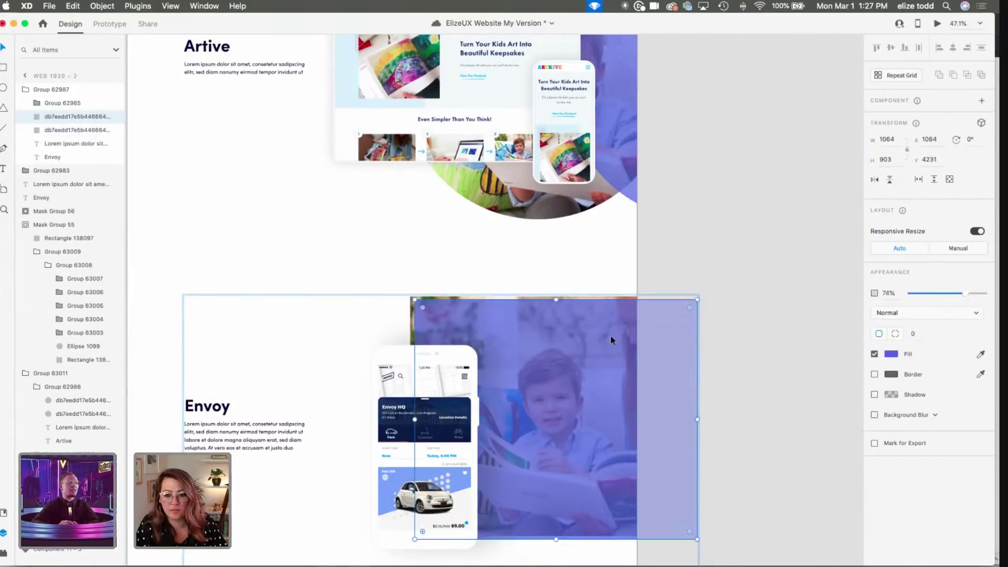
key("Up")
key("Up")
key("Up")
key("Up")
key("Up")
key("Up")
key("Up")
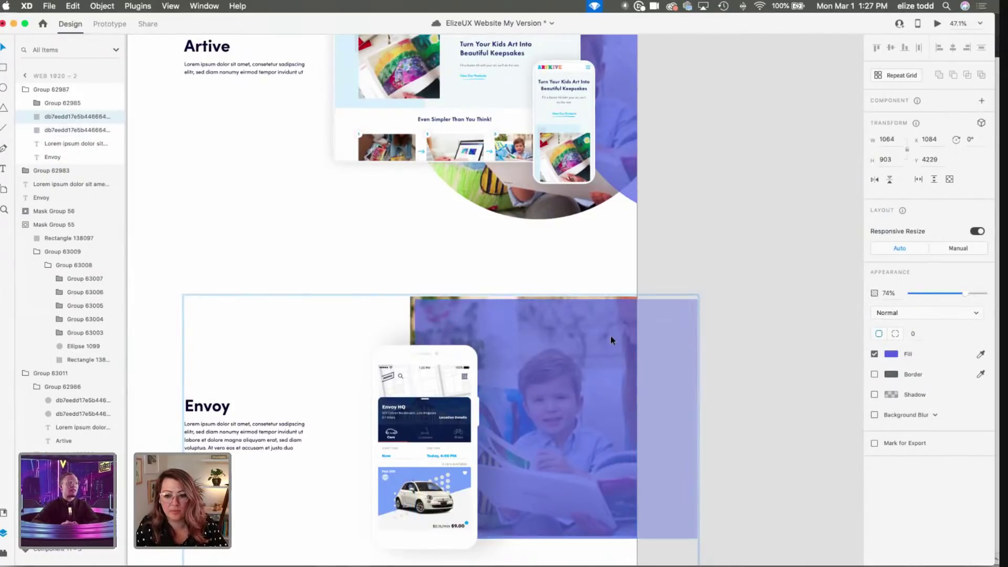
key("Up")
key("Up")
key("Up")
key("Up")
key("Up")
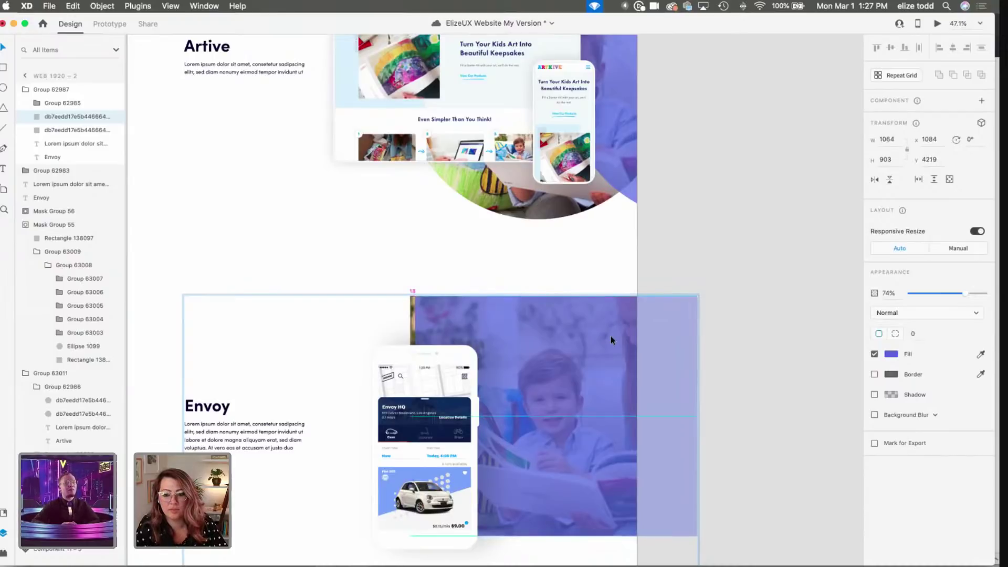
Step: Nudge the blue rectangle left to X 1067 so it covers the reading photo's left edge
key("Left")
key("Left")
key("Left")
key("Left")
key("Left")
key("Left")
key("Left")
key("Left")
key("Left")
key("Left")
key("Left")
key("Left")
key("Left")
key("Left")
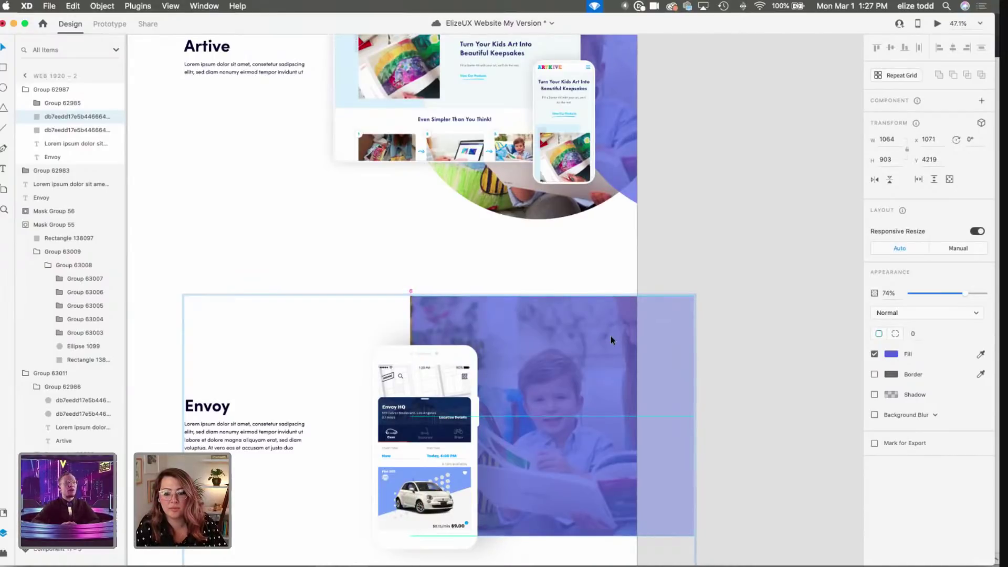
key("Left")
key("Left")
key("Left")
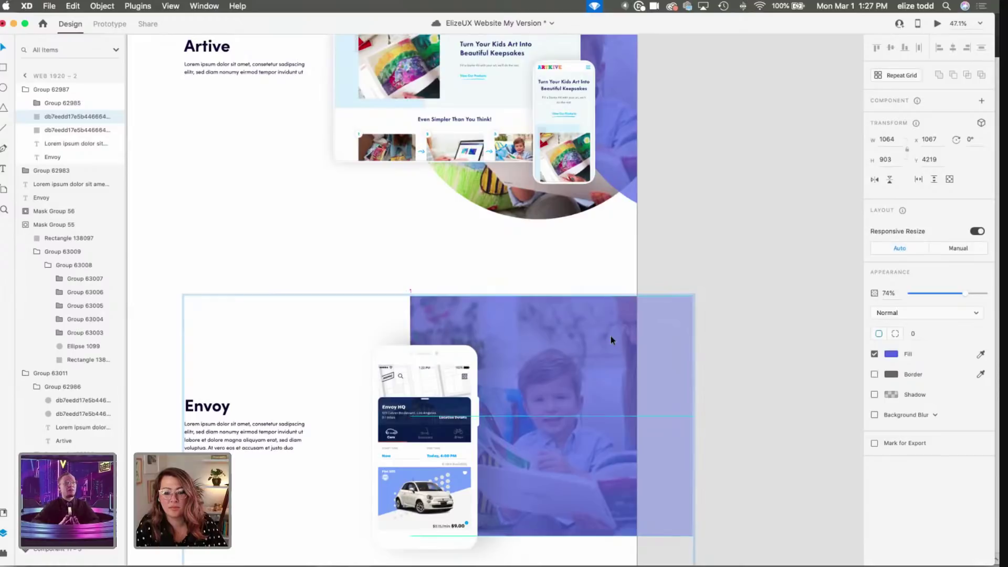
left_click(630, 253)
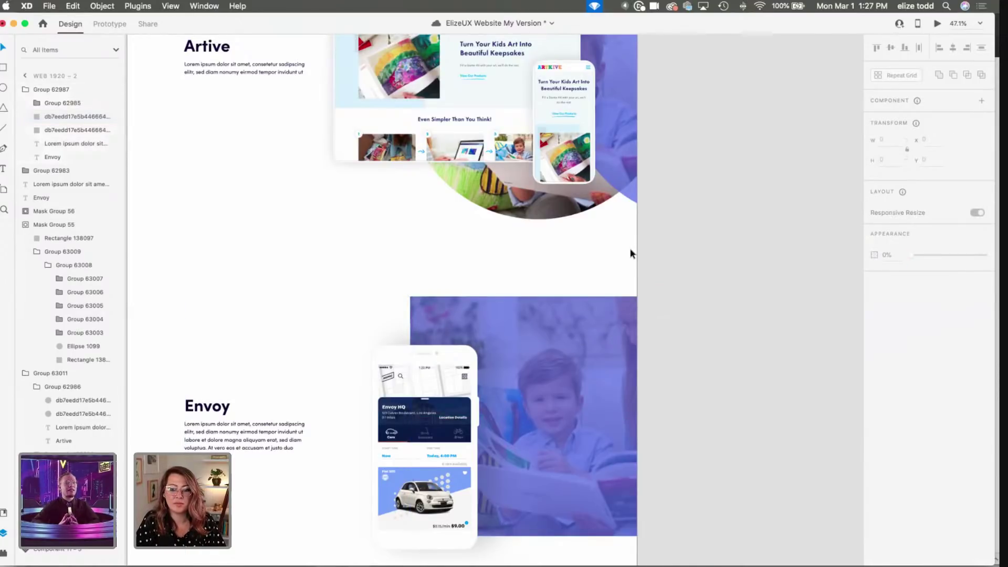
Step: Delete the phone's screen content and device frame from the lower Envoy section
scroll(530, 370, "down", 5)
left_click(538, 358)
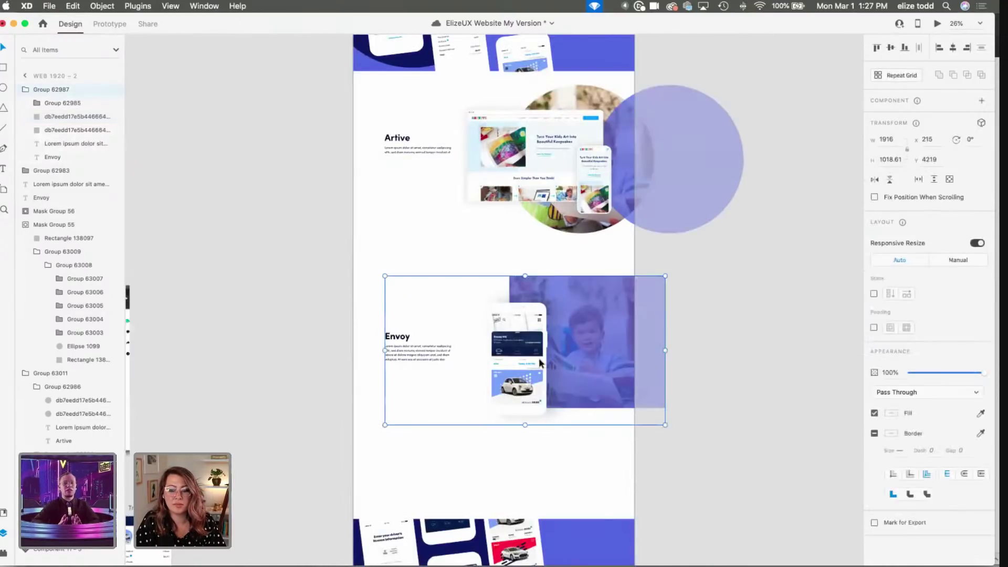
double_click(521, 328)
key("Delete")
left_click(522, 329)
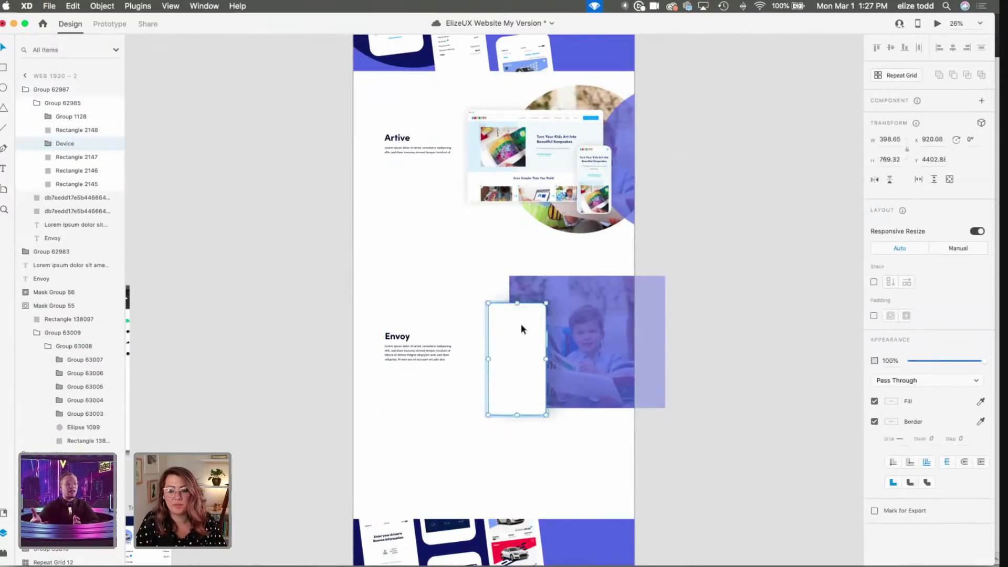
key("Delete")
Step: Move the Artive browser-and-phone mockup onto the lower Envoy section at X 739, Y 4382 and bring it to the front
left_click(527, 151)
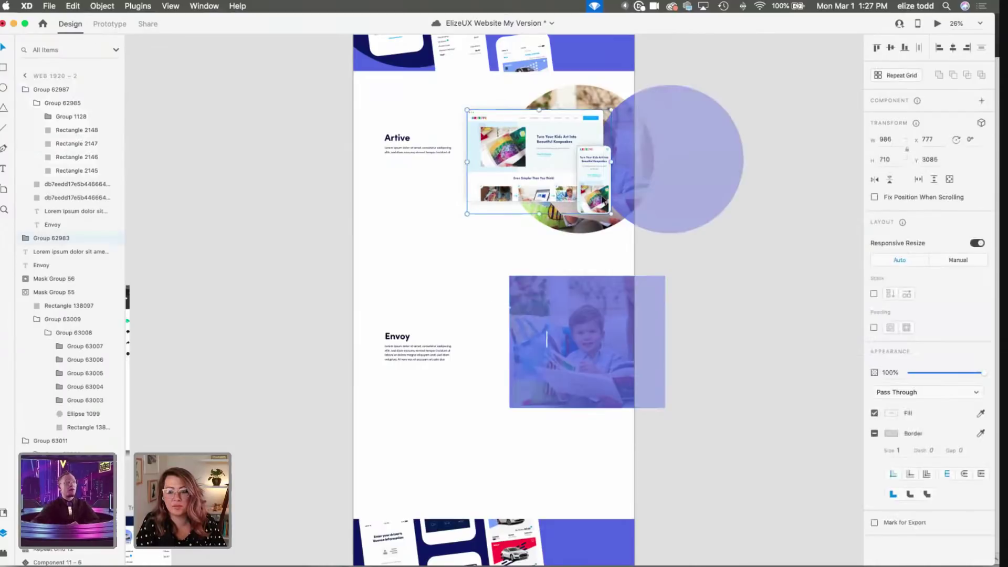
left_click_drag(517, 299, 513, 334)
key("shift+super+bracketright")
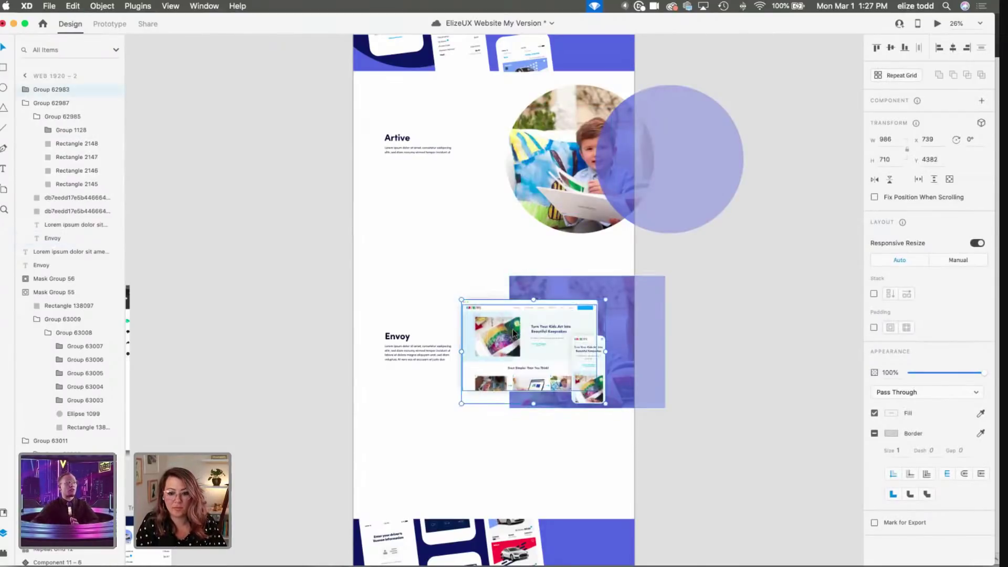
Step: Try removing the phone from the Artive mockup, moving the browser window to X 747, Y 4423, and scaling it to 694 × 468
scroll(539, 337, "up", 2)
scroll(568, 352, "up", 2)
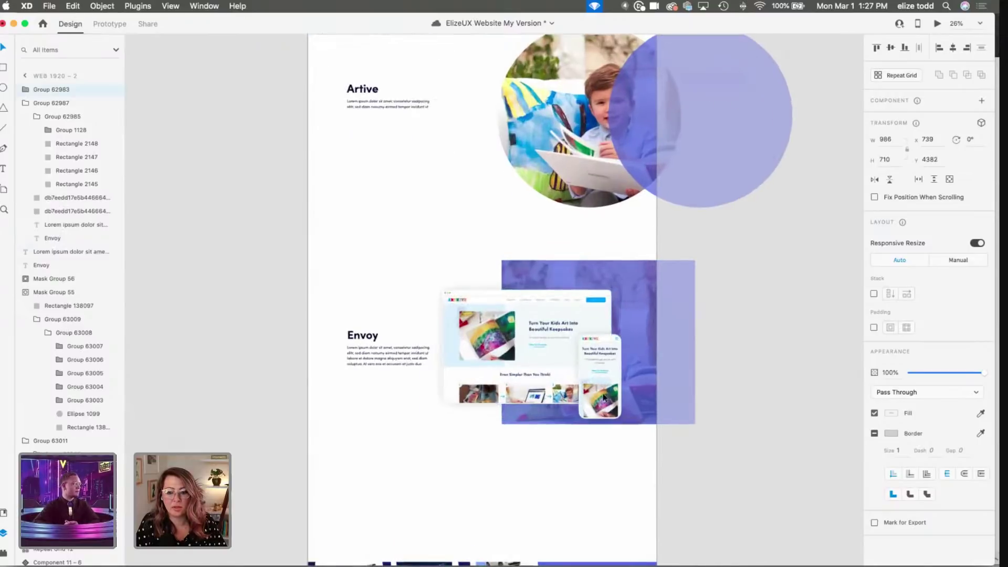
double_click(602, 391)
key("Delete")
left_click(545, 356)
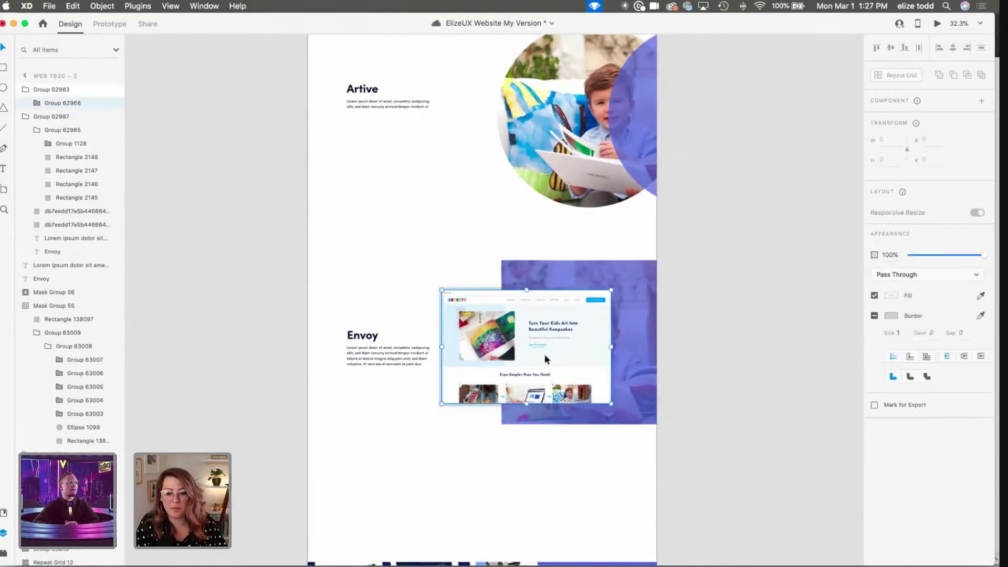
left_click_drag(509, 371, 510, 360)
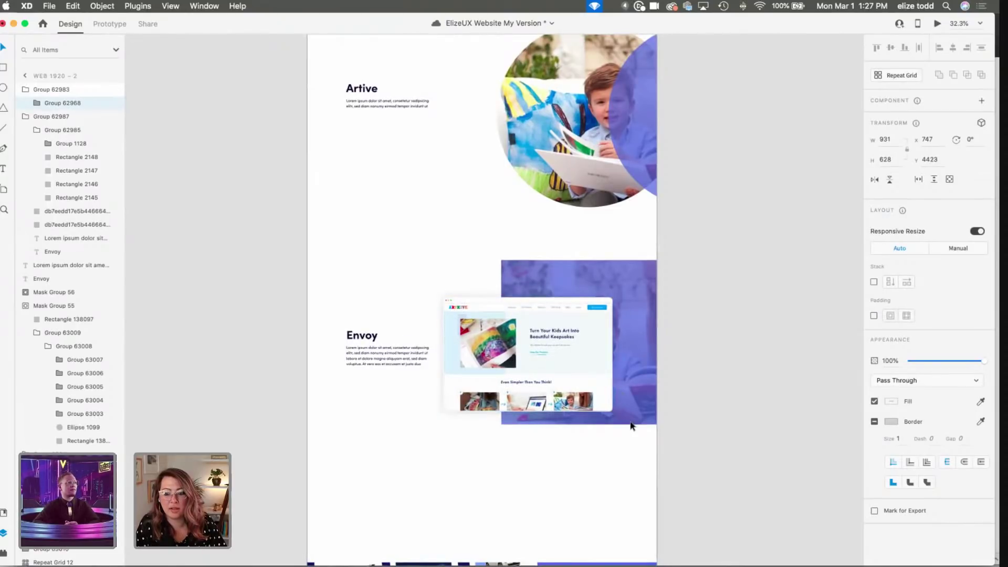
scroll(620, 395, "up", 3)
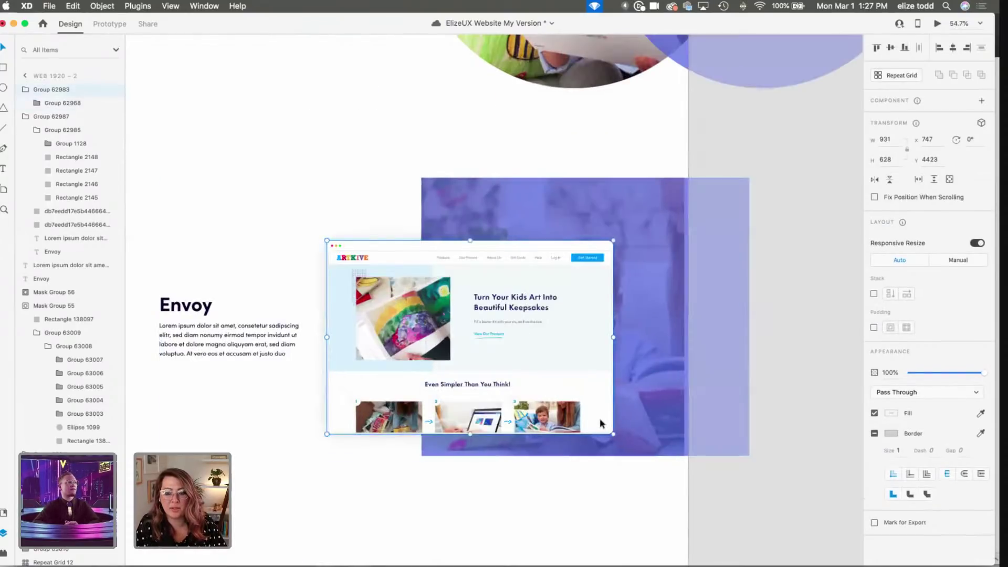
left_click_drag(612, 434, 567, 381)
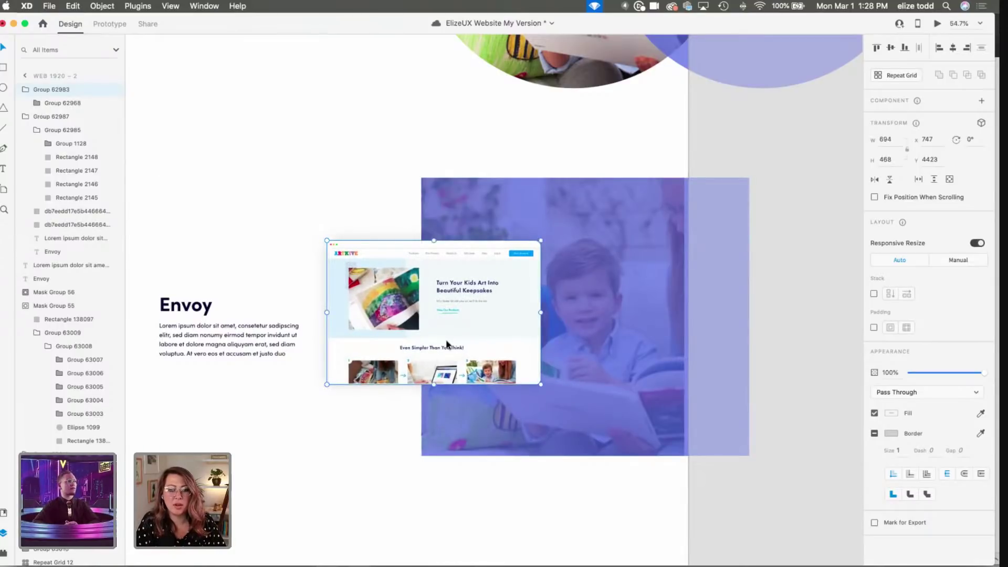
Step: Look over the neighbouring artboards and device mockups on the canvas
scroll(446, 344, "down", 5)
scroll(445, 345, "left", 6)
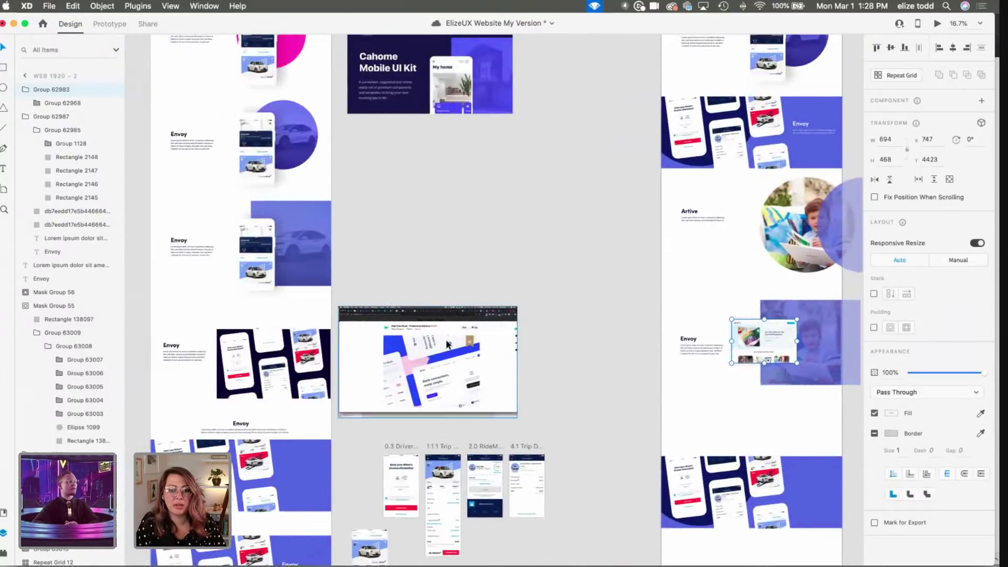
scroll(447, 343, "left", 1)
scroll(446, 343, "down", 10)
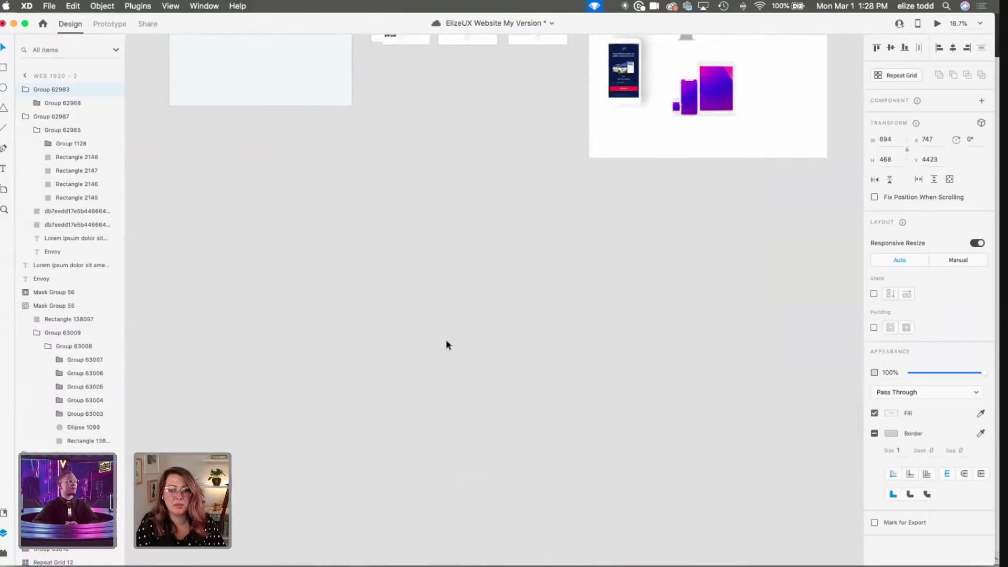
scroll(521, 238, "up", 5)
scroll(521, 243, "up", 10)
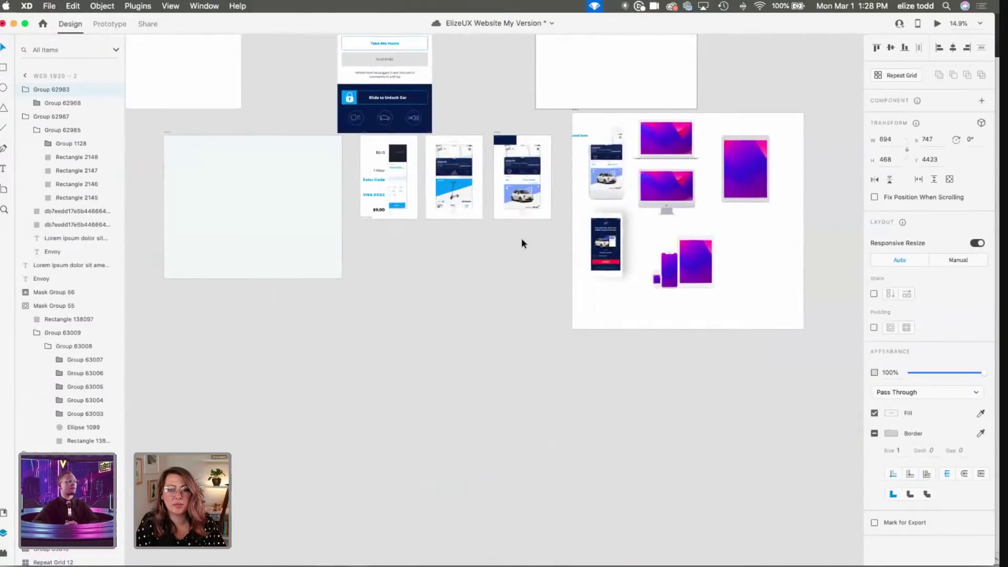
scroll(711, 105, "up", 3)
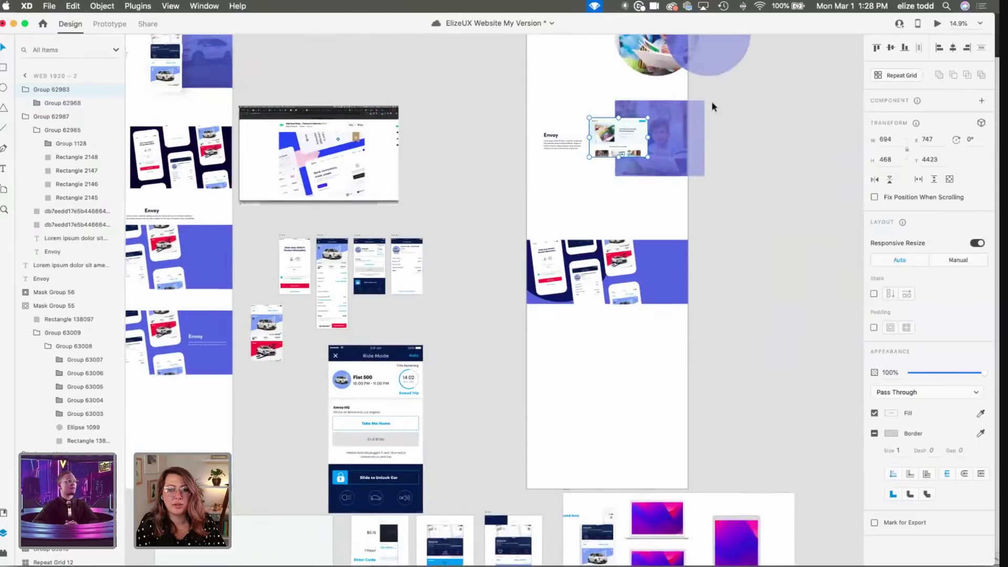
scroll(713, 99, "up", 5)
scroll(554, 147, "up", 5)
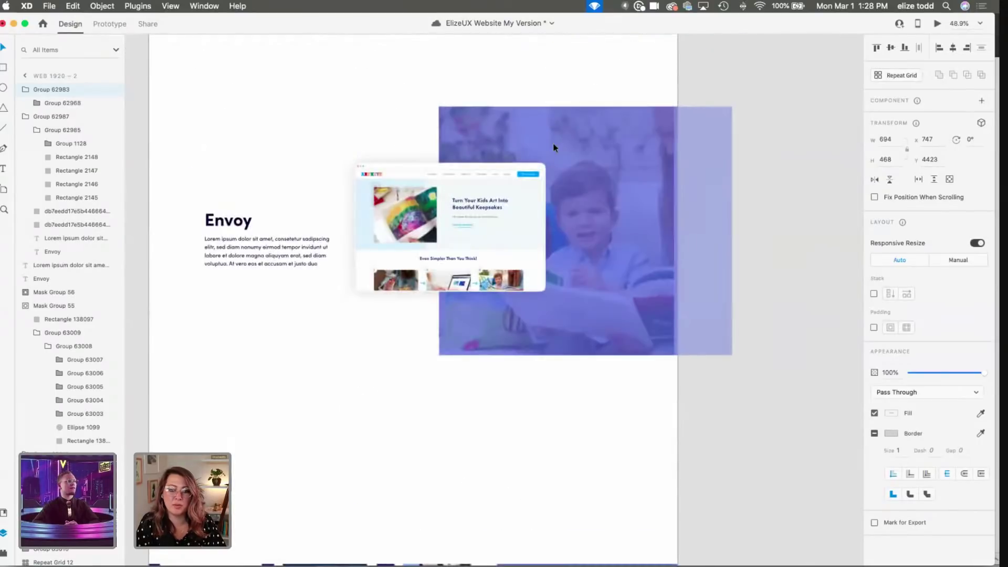
Step: Undo the browser window's scaling and move and the deletion of the phone mockup
key("super+z")
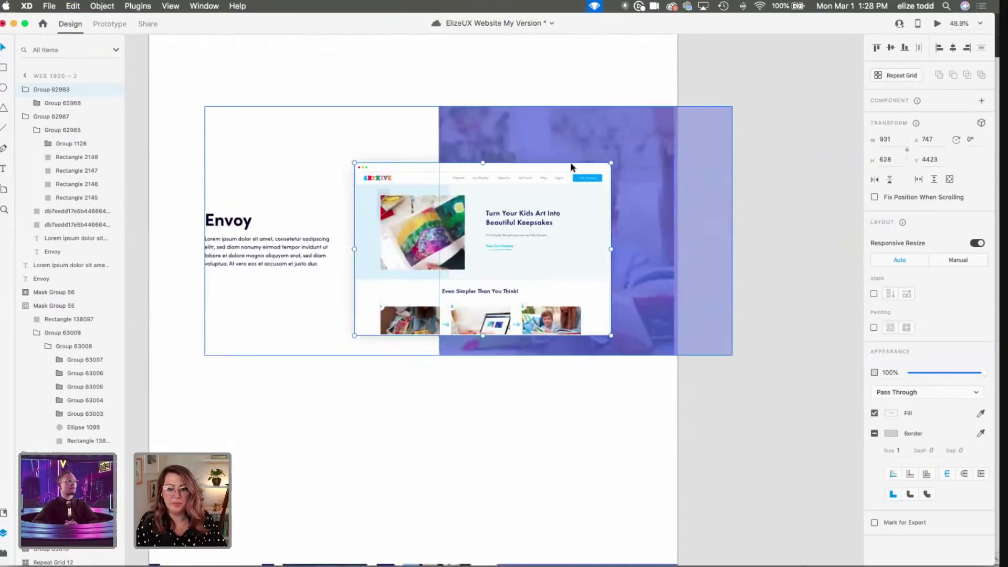
key("super+z")
key("super+z")
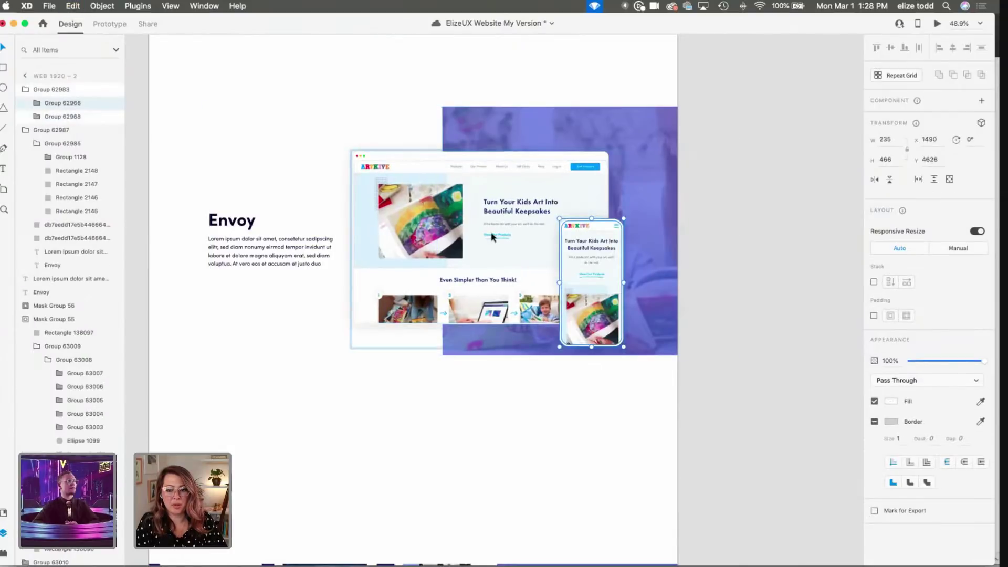
Step: Try scaling only the website image inside the Artive browser frame to 747 × 480
left_click(492, 237, "super")
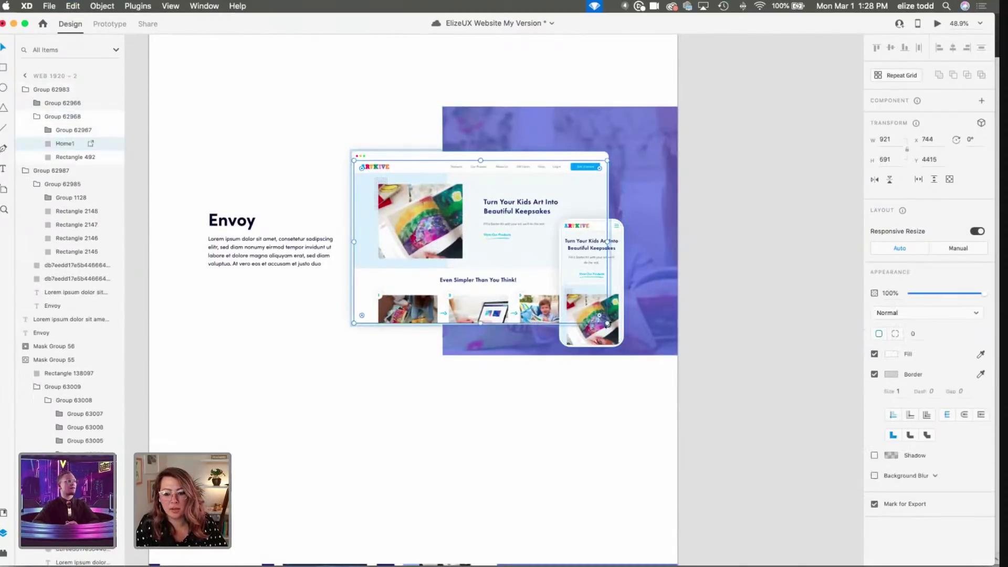
key("super+z")
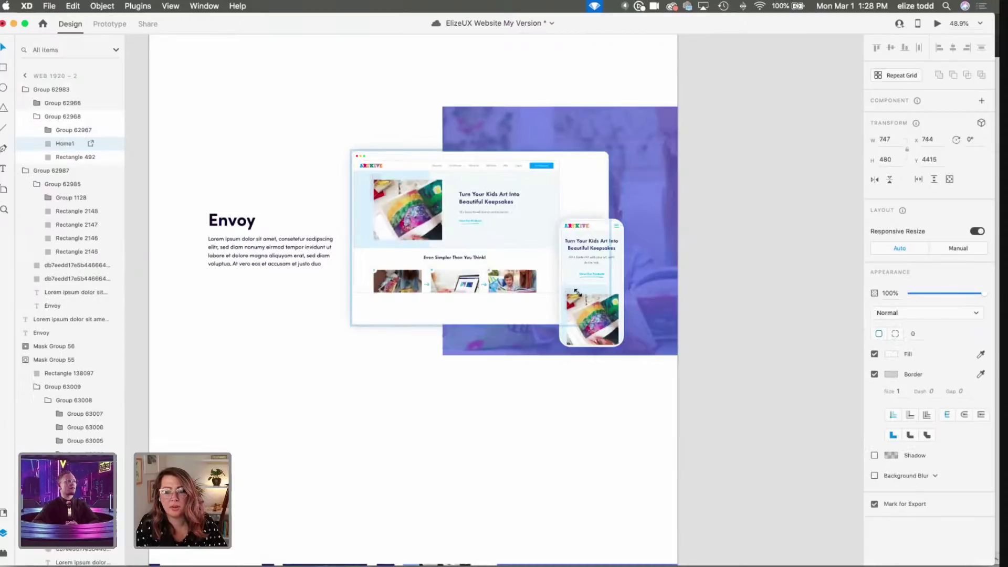
key("super+shift+z")
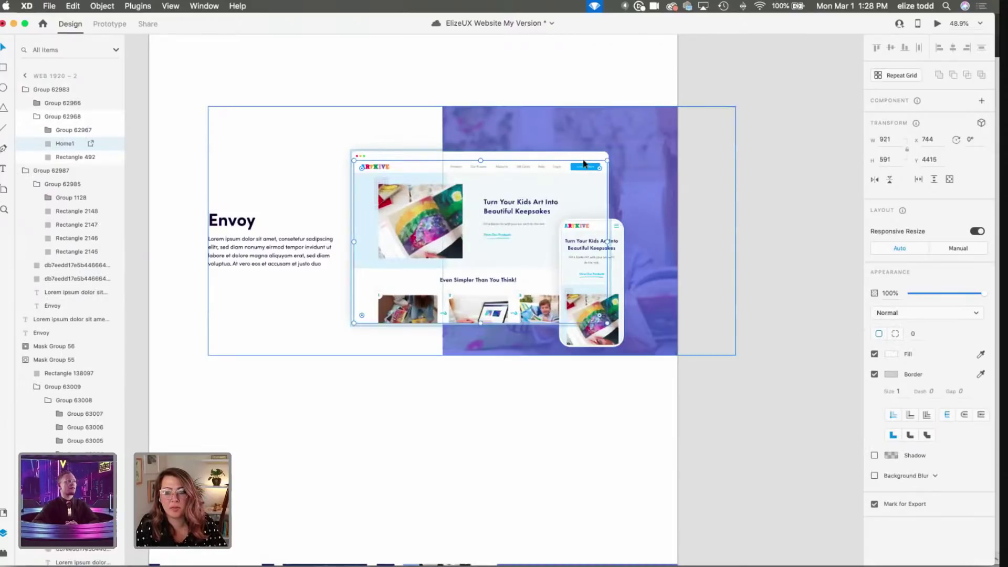
Step: Ungroup the Artive mockup and scale the browser window down proportionally from its lower-right corner
left_click(556, 153)
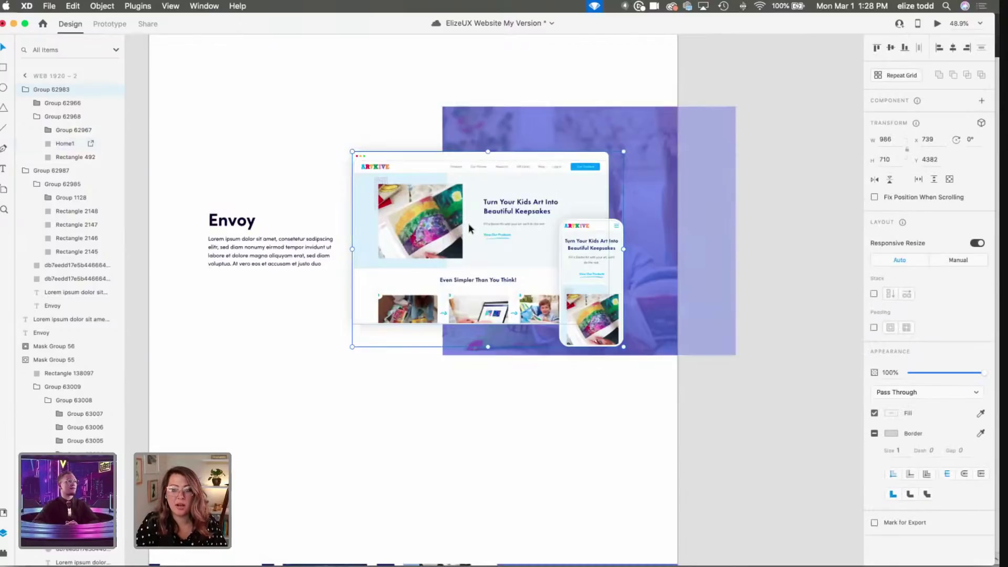
key("super+shift+g")
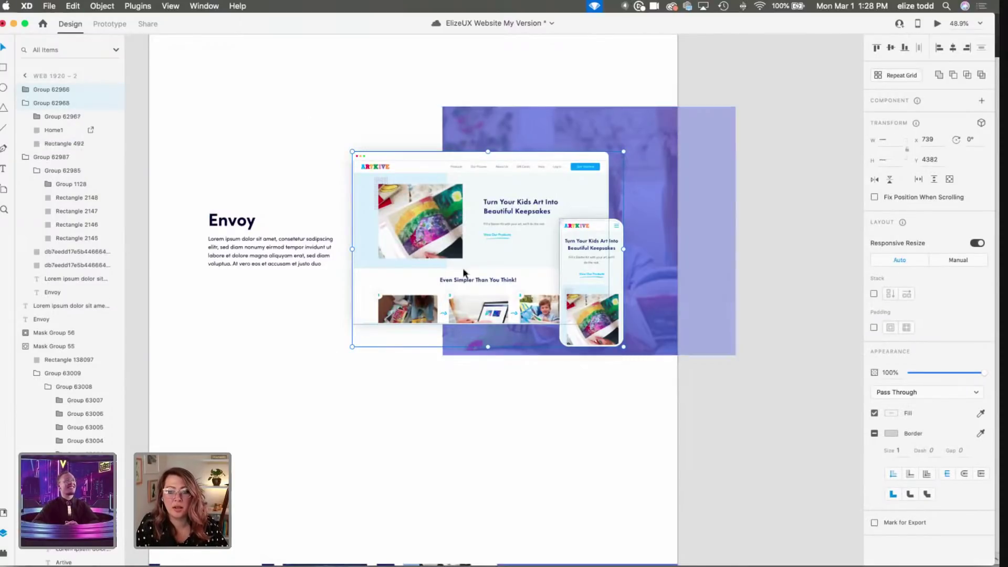
left_click(592, 331, "shift")
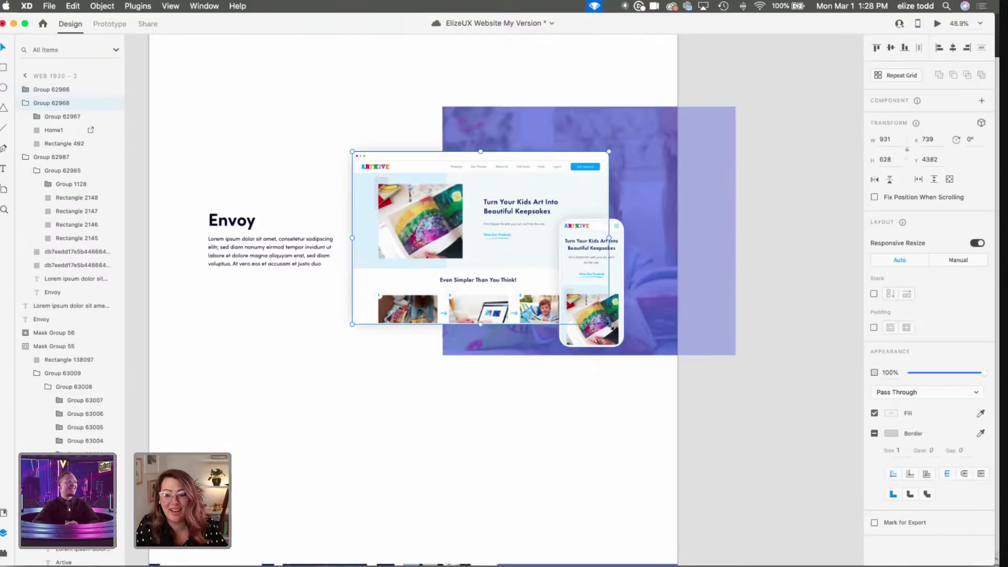
left_click_drag(608, 324, 479, 283)
Step: Place the phone mockup over the browser window's lower-right corner at X 1216, Y 4581, keeping it at 235 × 466
left_click(601, 301)
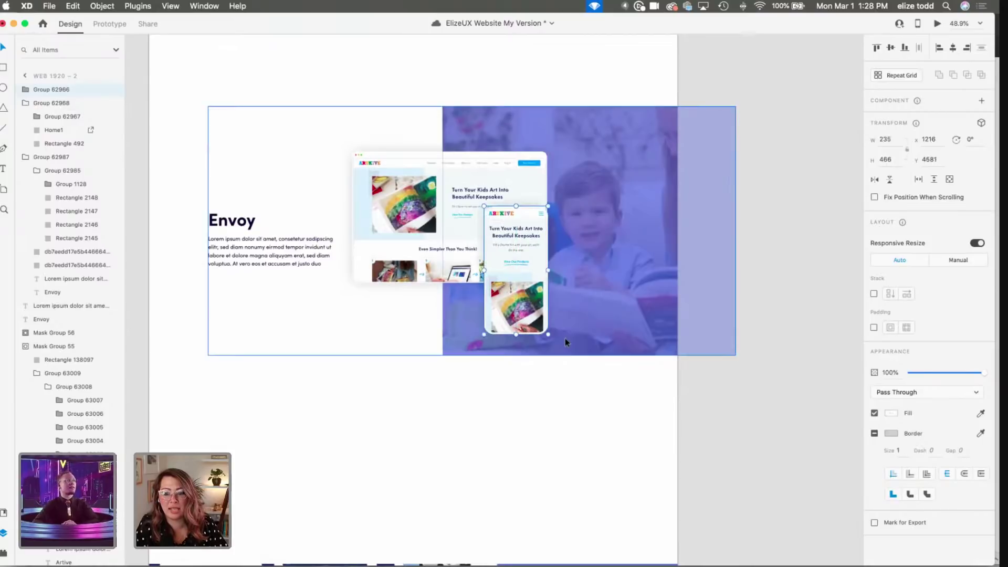
left_click_drag(549, 335, 537, 314)
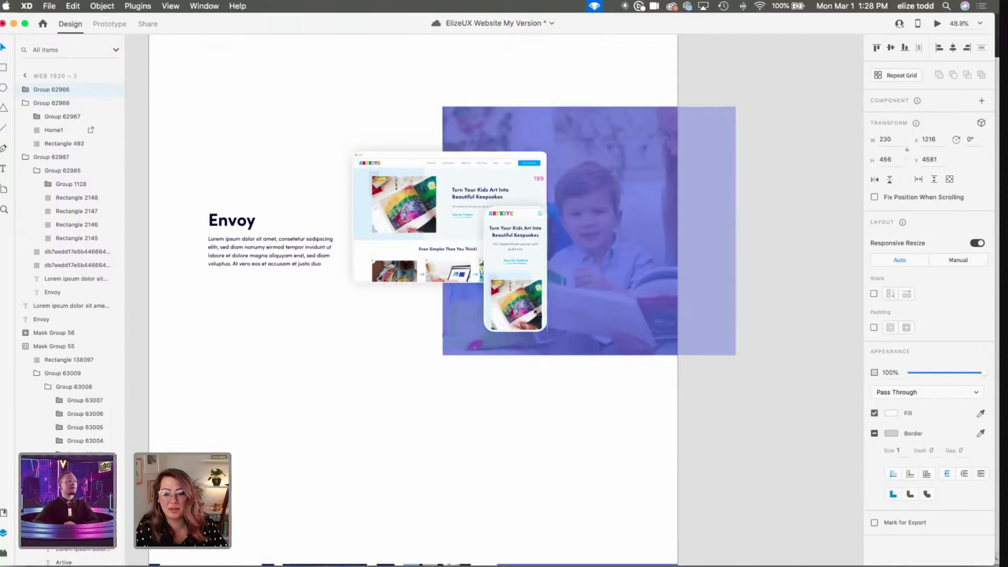
key("super+z")
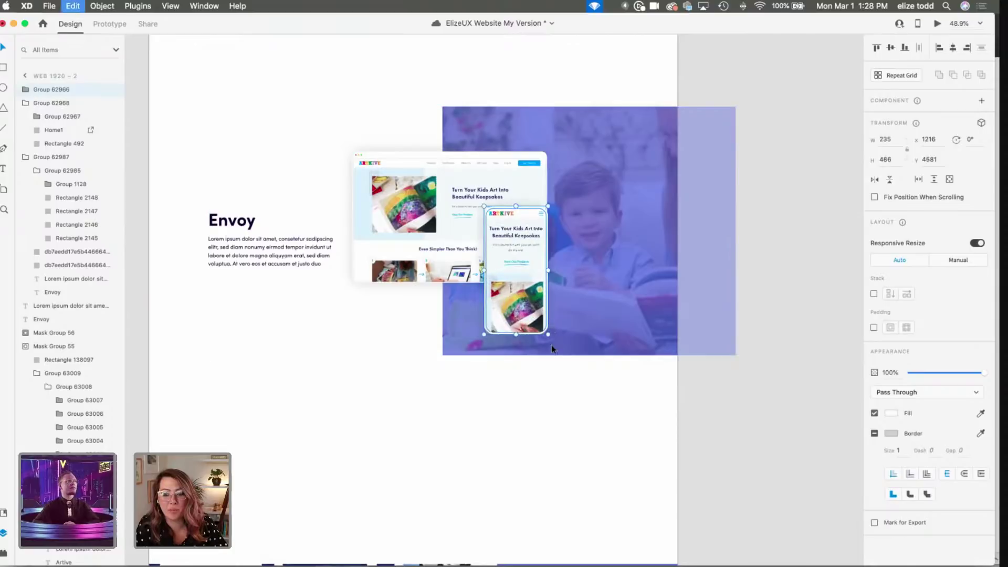
Step: Scale the phone mockup down to 192 × 381 and move it together with the browser window off the artboard onto the pasteboard
left_click_drag(548, 339, 534, 310)
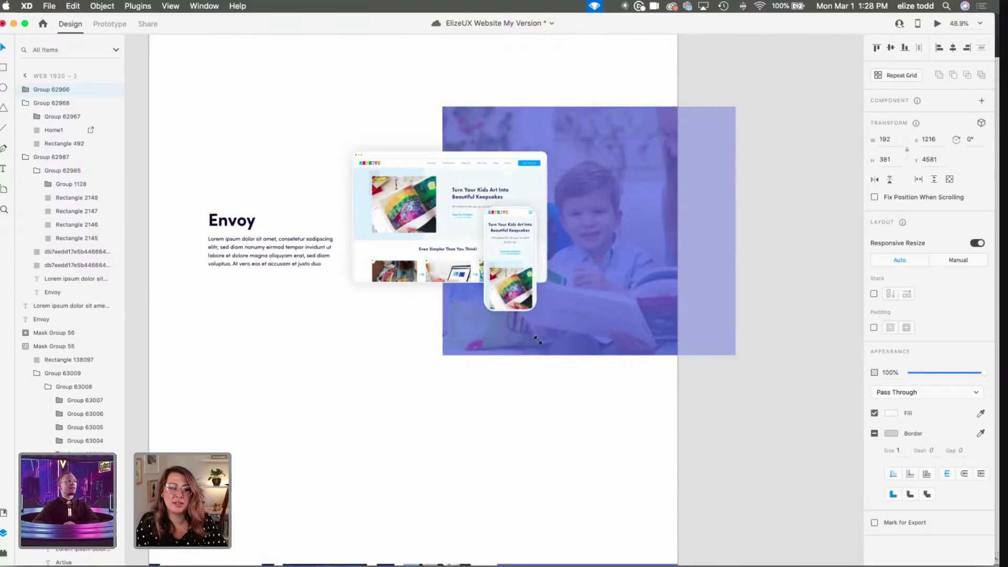
left_click(445, 200, "shift")
left_click_drag(445, 200, 481, 229)
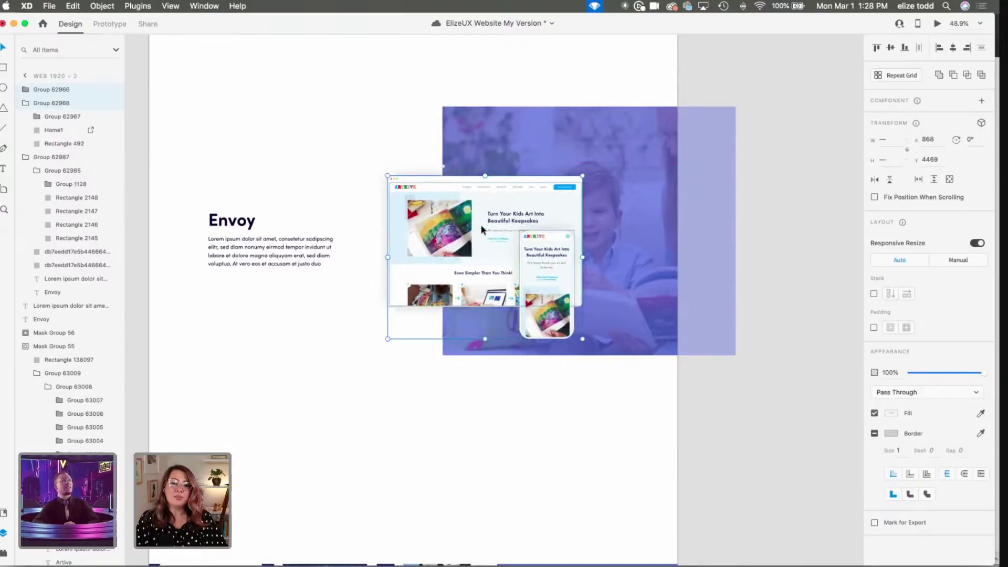
scroll(481, 229, "down", 5)
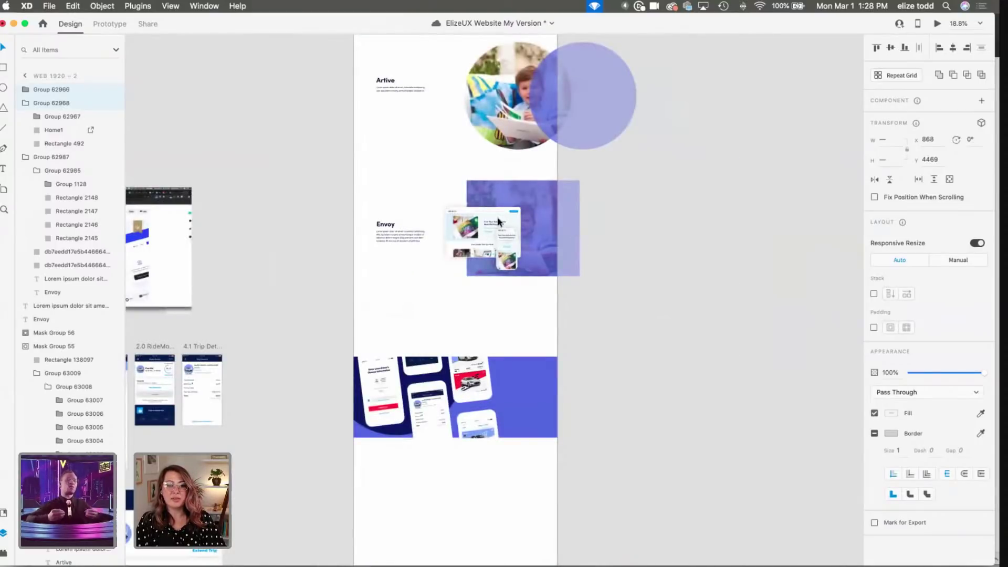
left_click_drag(498, 222, 706, 313)
Step: Copy the phone mockup from the first Envoy section onto the edge of the blue-tinted rectangle photo at X 920.57, Y 4423
scroll(367, 105, "up", 5)
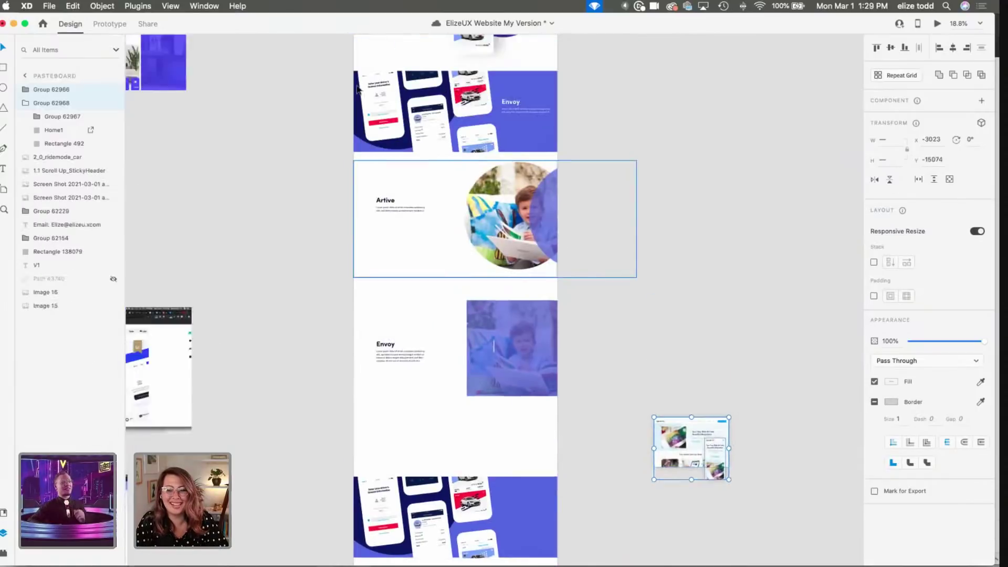
scroll(445, 140, "up", 3)
left_click(454, 147)
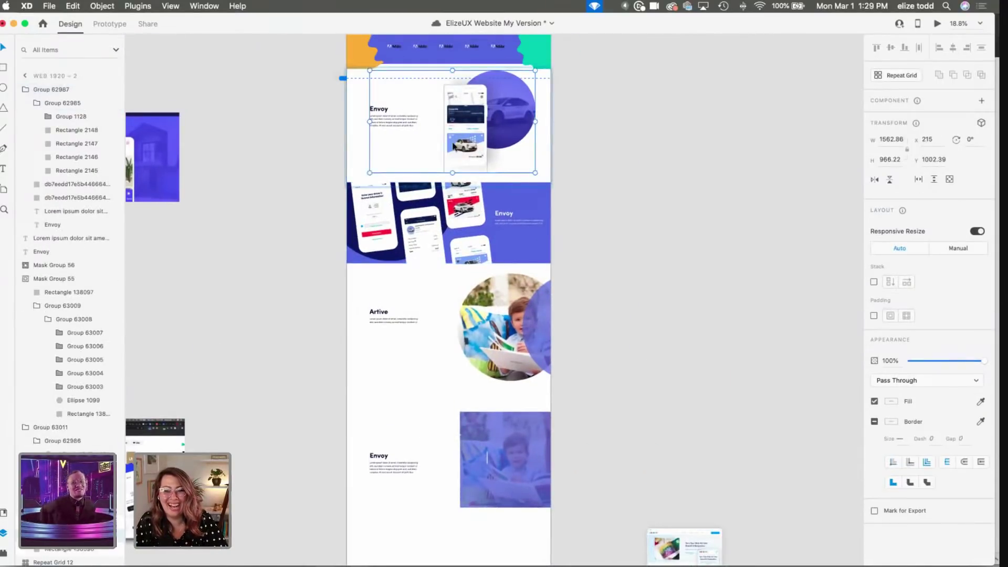
double_click(454, 147)
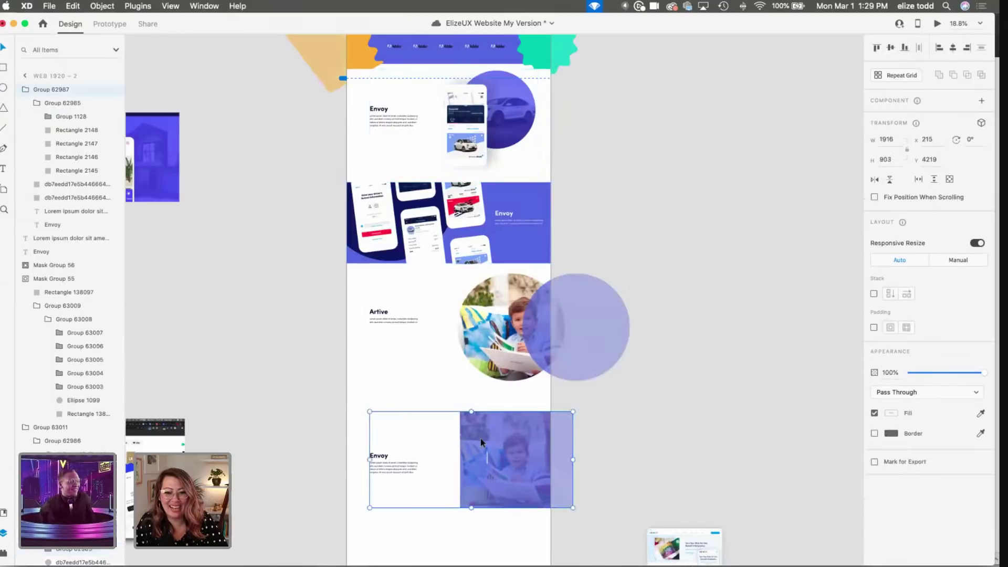
key("super+v")
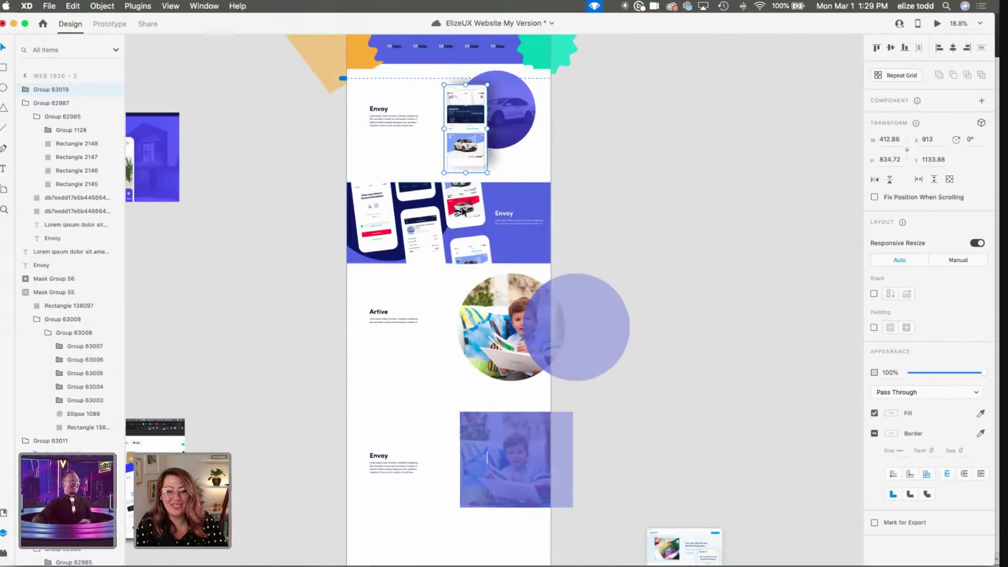
left_click_drag(465, 139, 464, 481)
Step: Fill the copied phone's screen with the Artkive mobile page from the mockup on the pasteboard
scroll(687, 473, "down", 5)
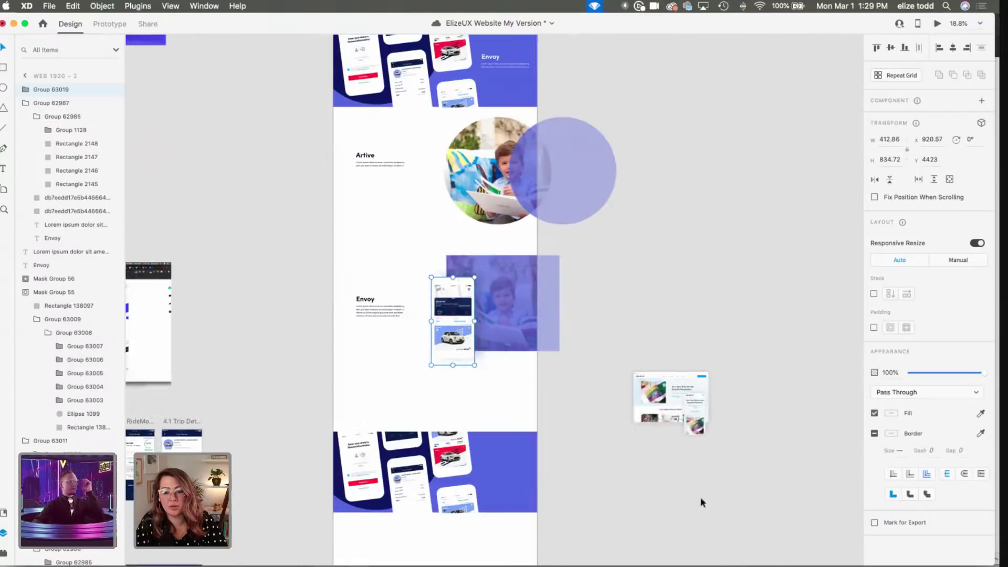
left_click(699, 431)
left_click_drag(453, 314, 451, 314)
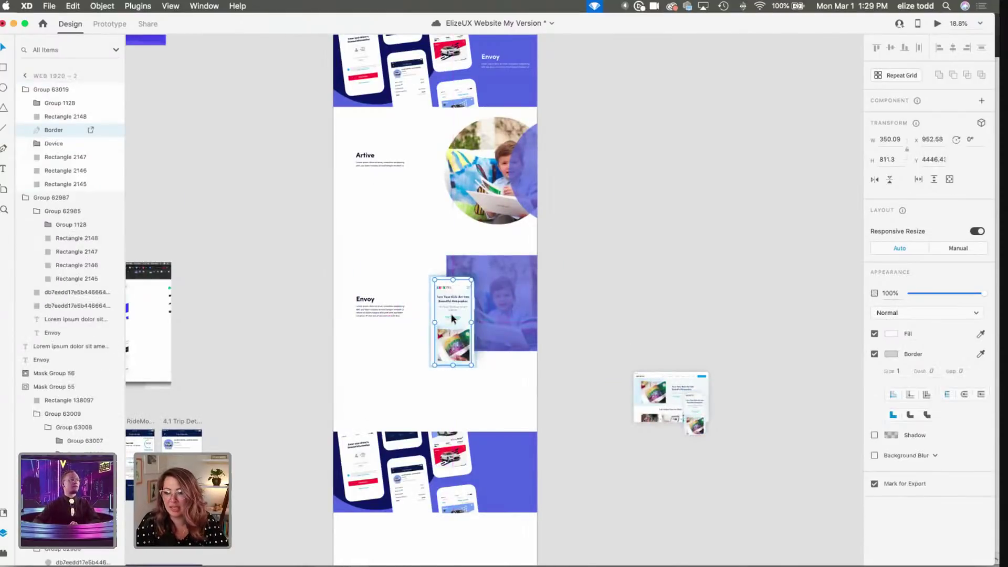
scroll(451, 313, "up", 3)
left_click(675, 329)
scroll(661, 330, "up", 3)
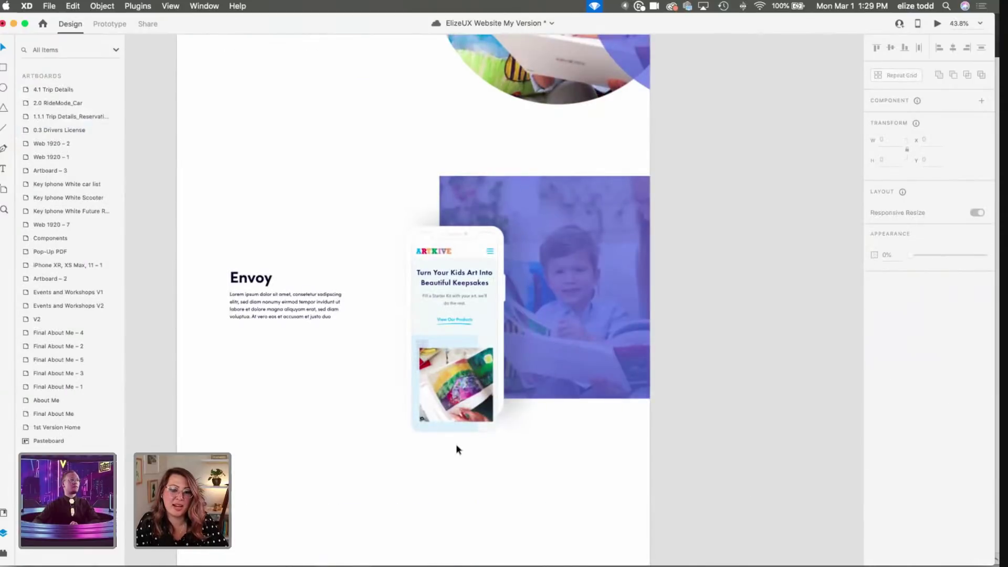
Step: Shorten the Envoy description's text box to a height of 64 and duplicate it directly below at Y 4792
scroll(420, 420, "down", 1)
scroll(420, 419, "right", 1)
left_click(276, 304)
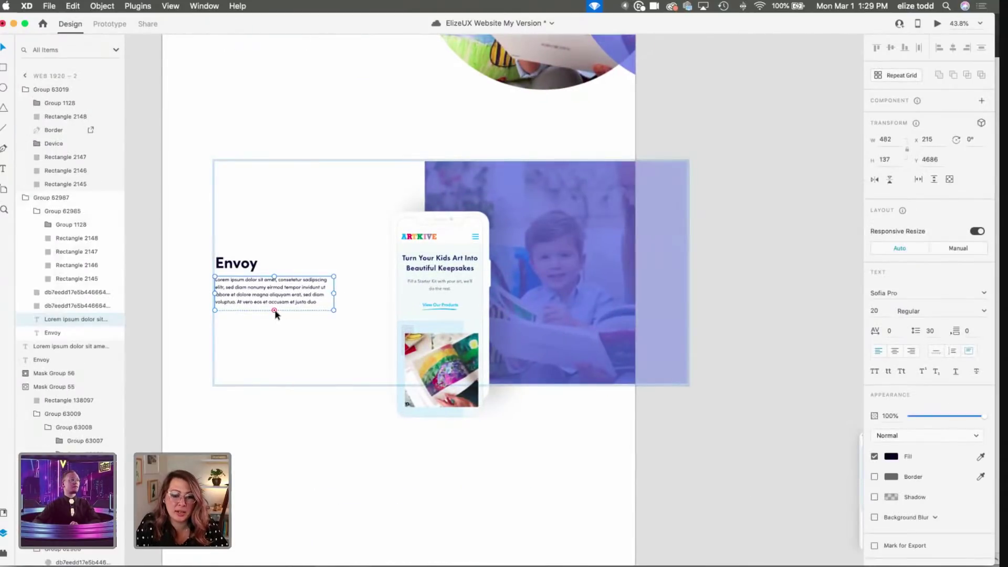
left_click_drag(274, 309, 231, 310)
Step: Replace the duplicated description's text with "Responsive" and set it in Semi Bold
double_click(231, 309)
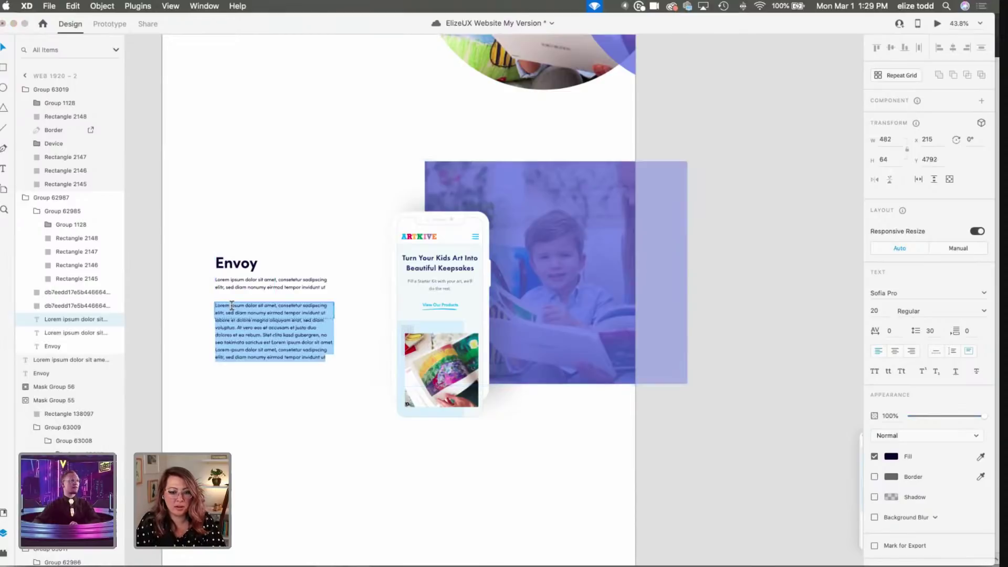
type("Resp")
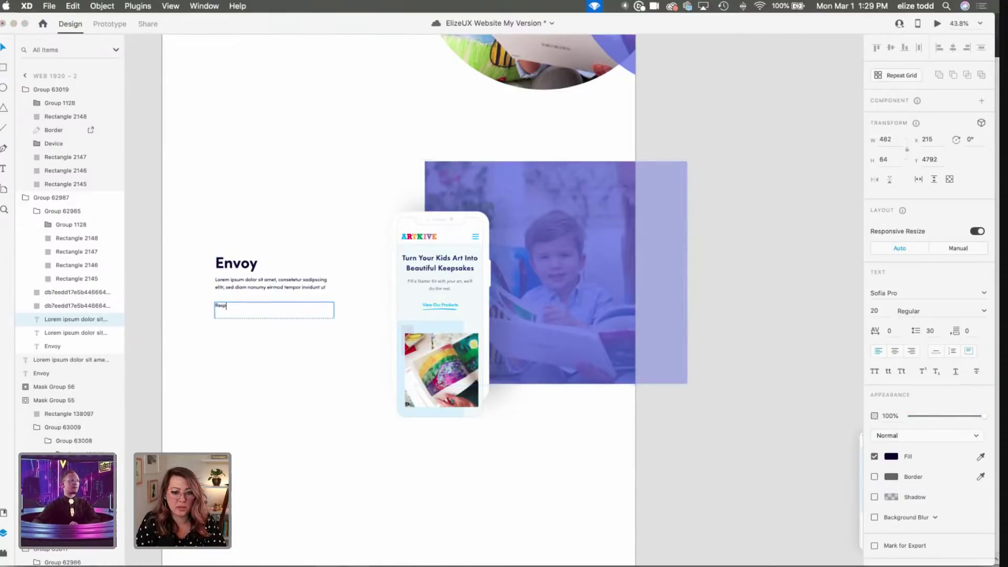
type("onsive")
key("Escape")
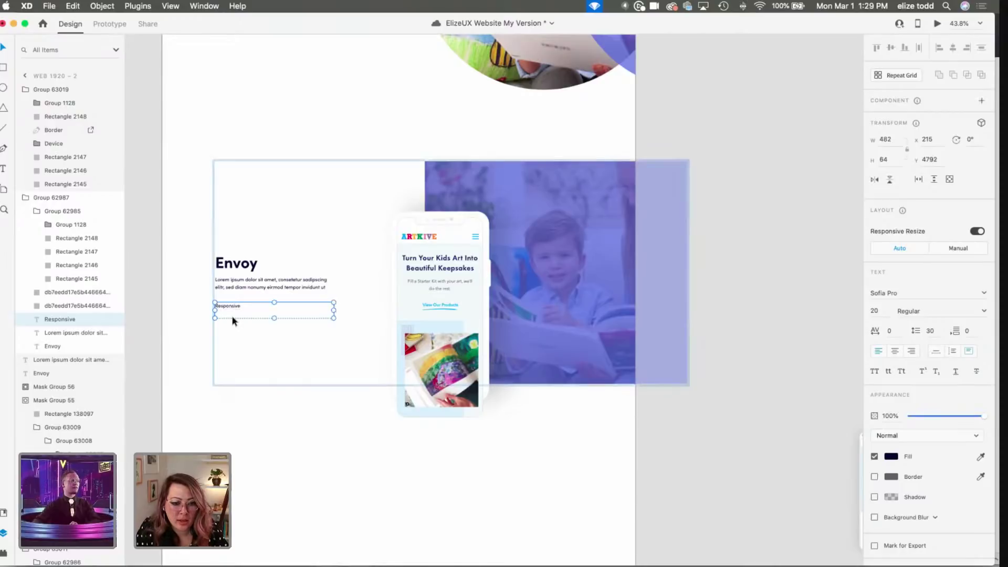
scroll(239, 331, "up", 3)
scroll(235, 300, "up", 3)
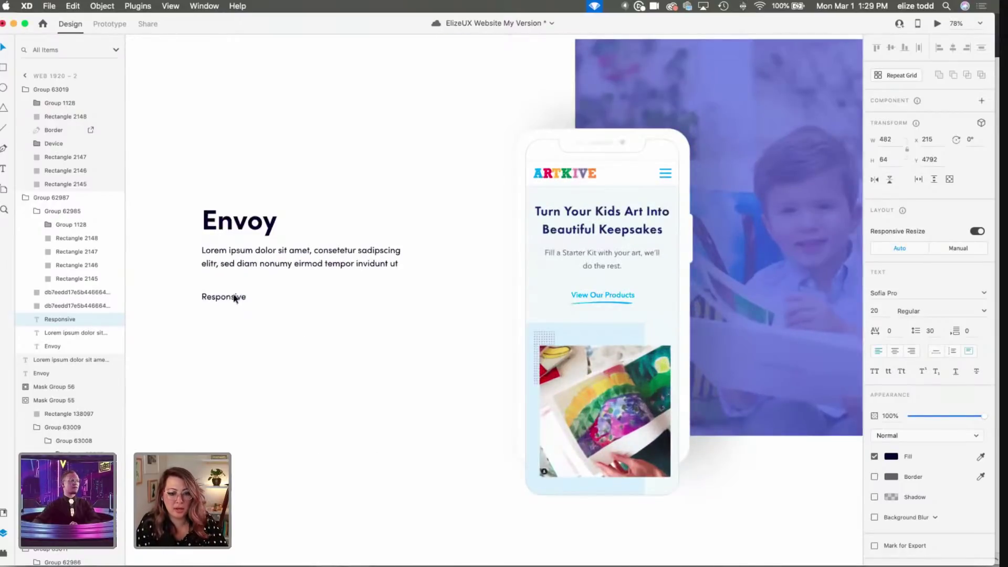
key("super+b")
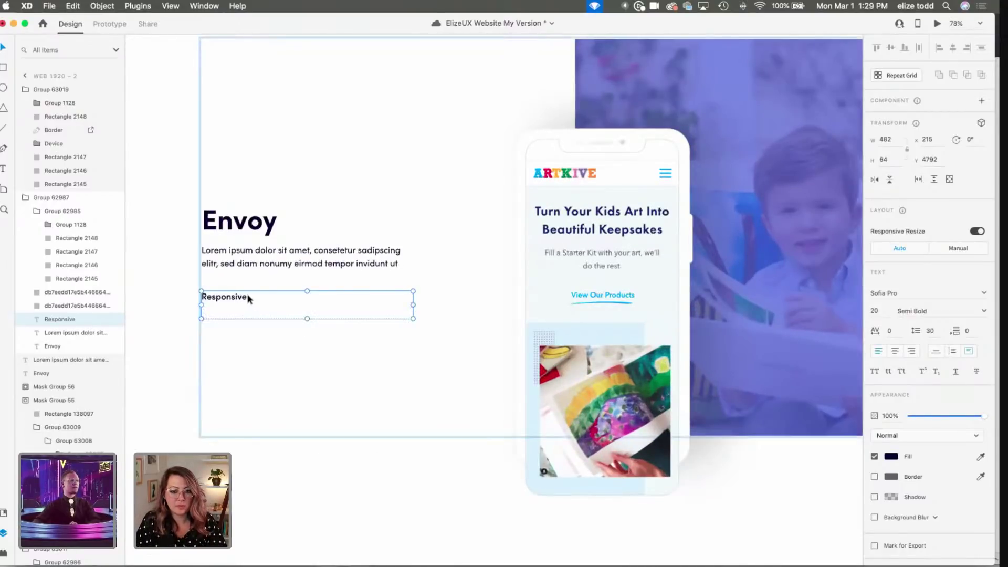
Step: Extend the bold label to "Responsive Website Redesign" and reduce its text box height to 33
double_click(255, 295)
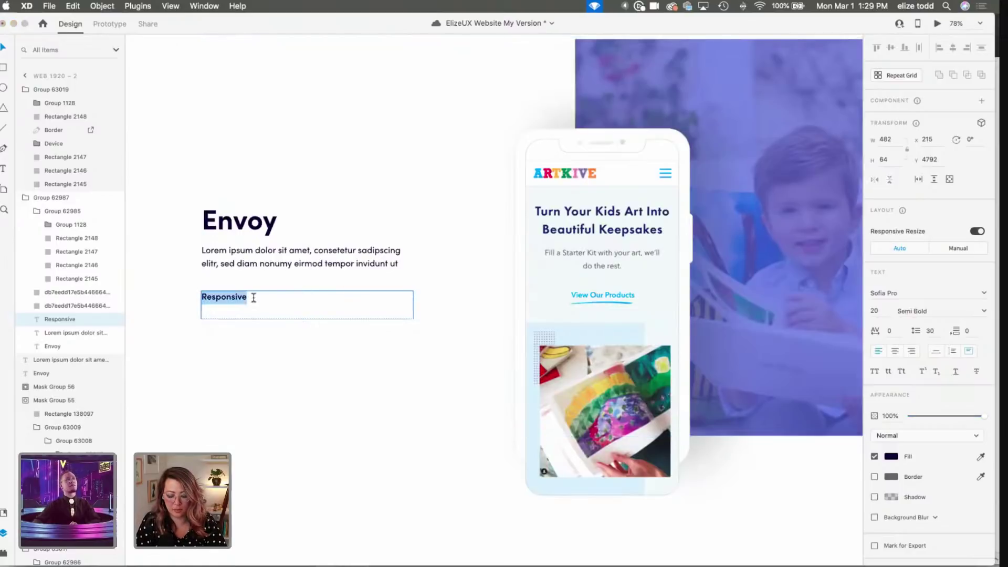
key("Right")
type("Website")
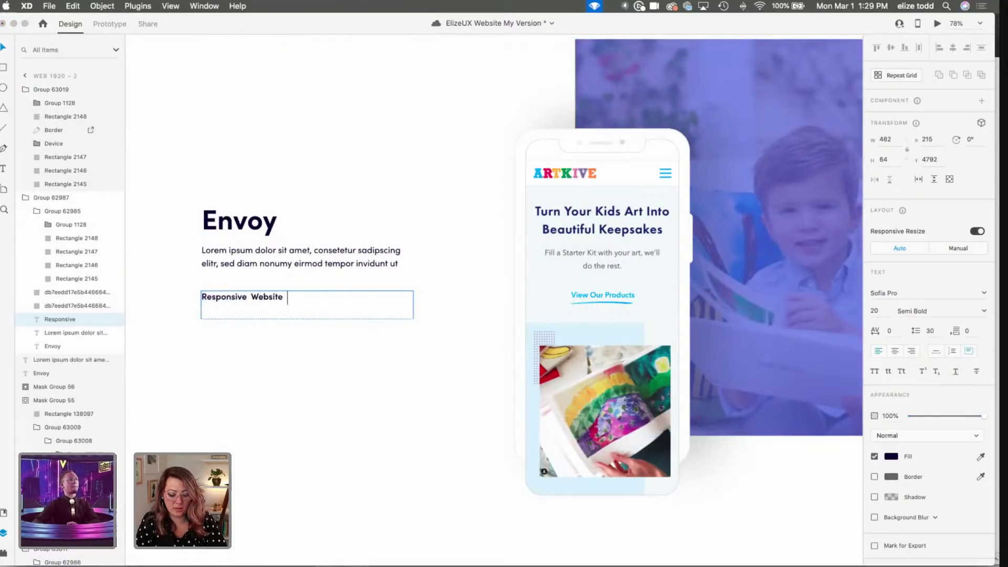
type(" Redesign")
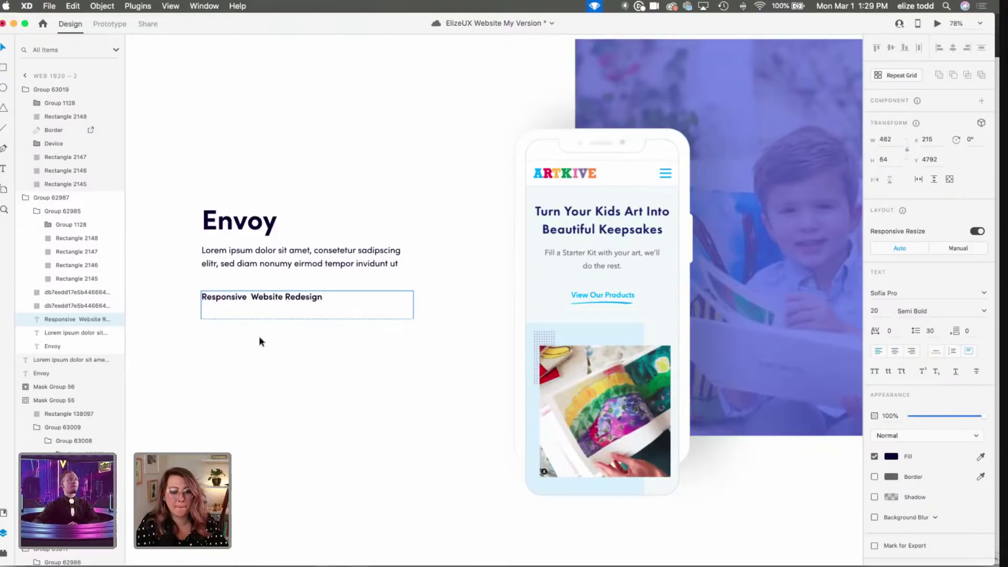
key("Escape")
left_click_drag(307, 318, 307, 305)
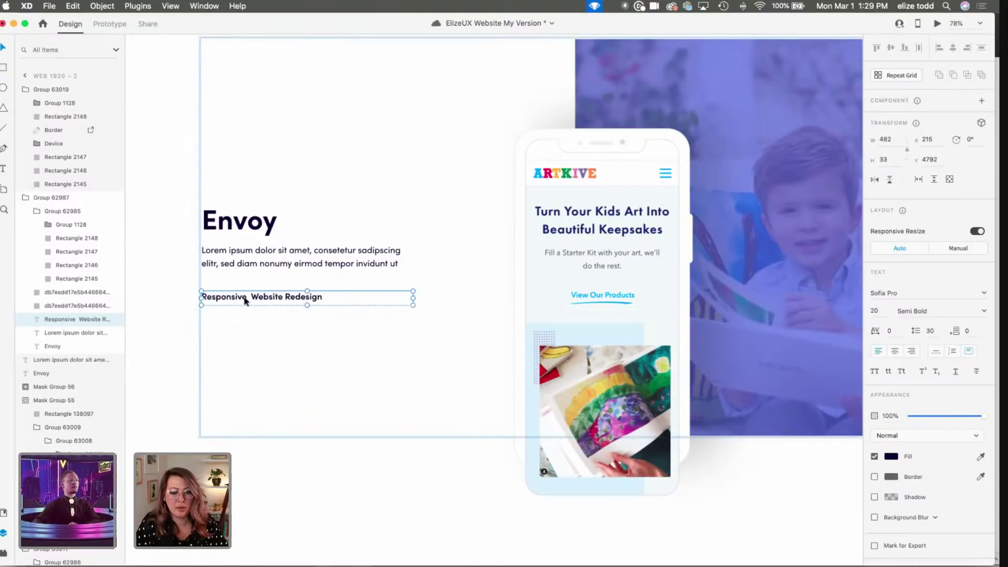
Step: Group the Envoy heading, description and bold label, and turn on Stack for the group
left_click(240, 265, "shift")
left_click(223, 221, "shift")
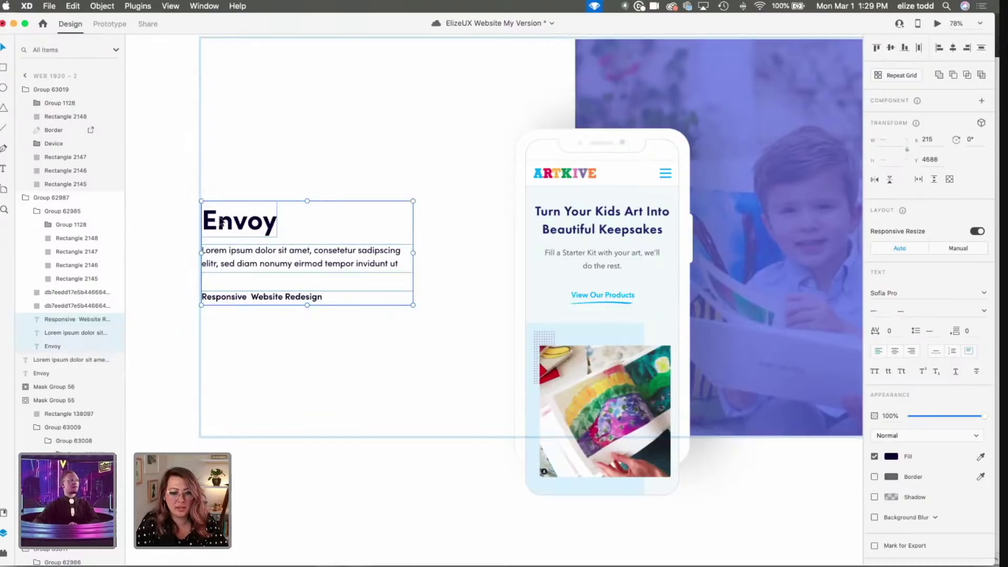
key("super+g")
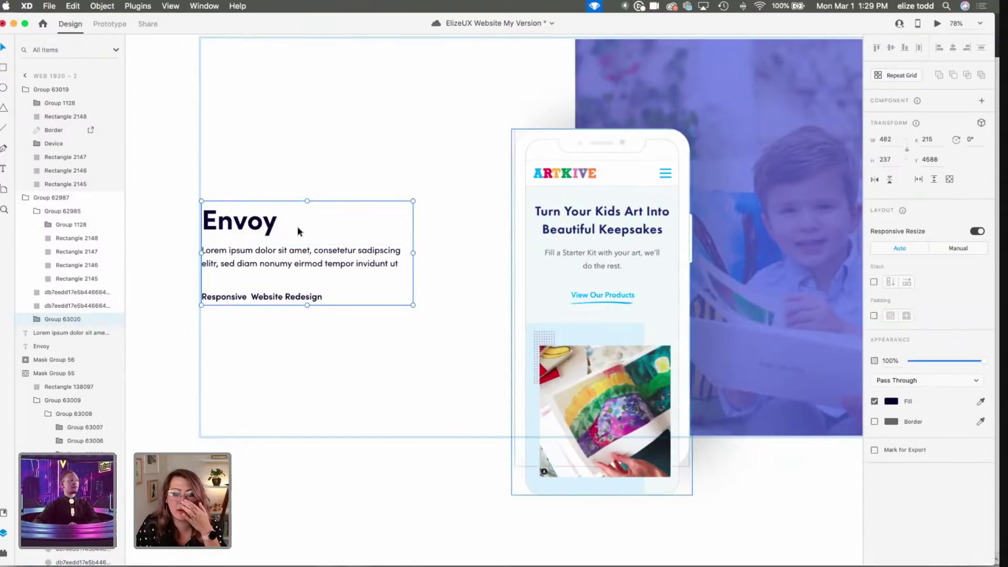
left_click(874, 282)
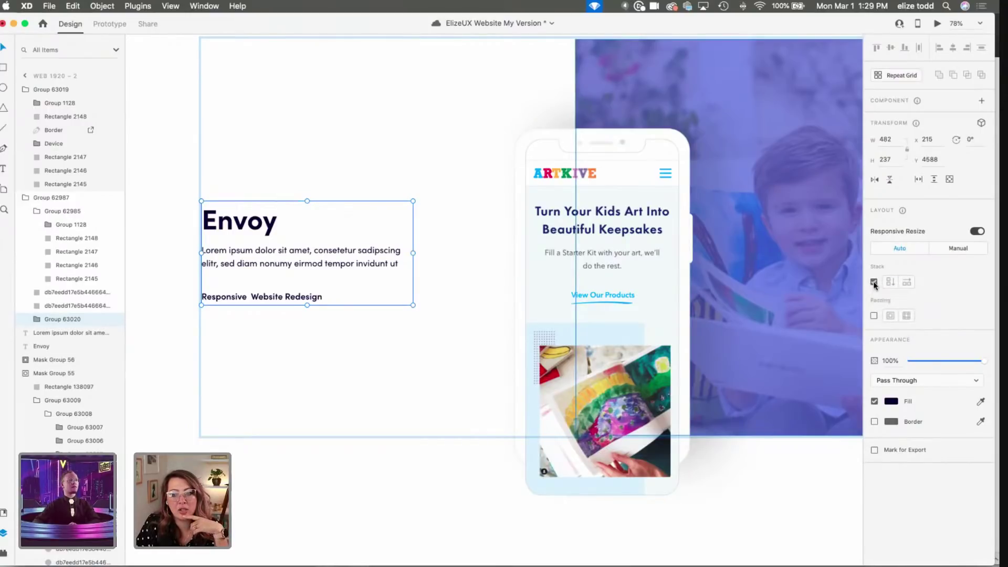
Step: Reorder the stack so the "Responsive Website Redesign" label sits between the Envoy heading and the description
double_click(242, 297)
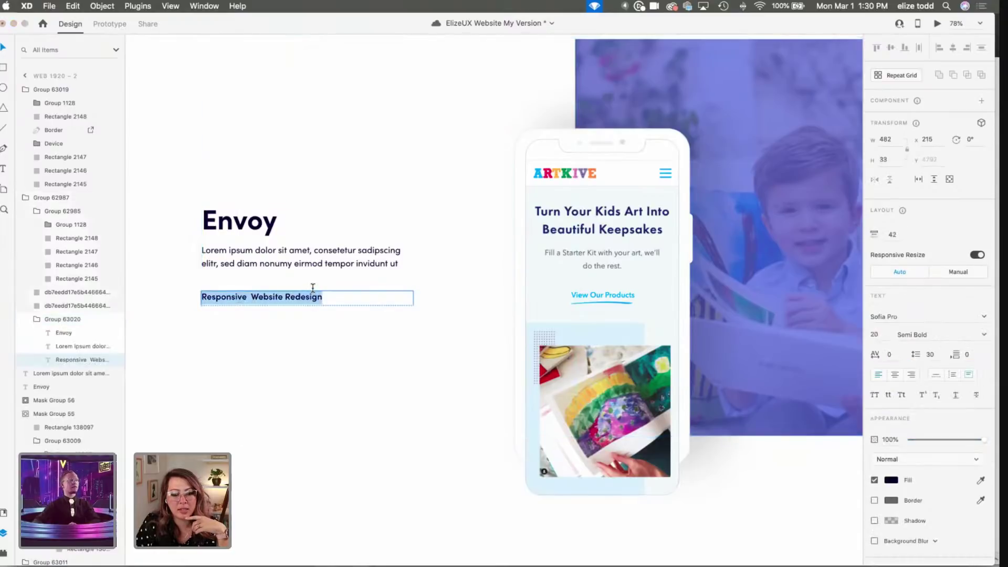
key("Escape")
left_click_drag(288, 300, 286, 255)
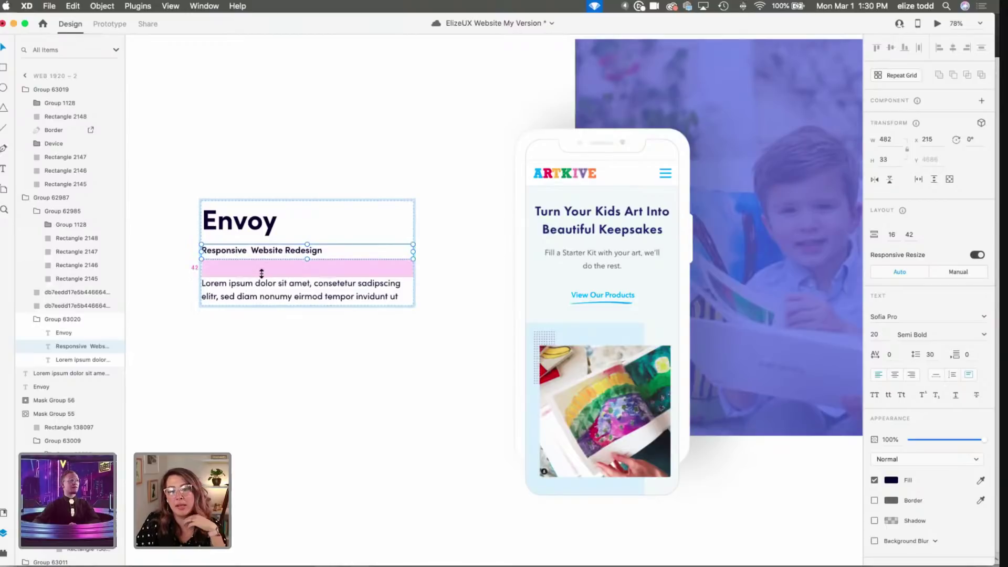
left_click(350, 382)
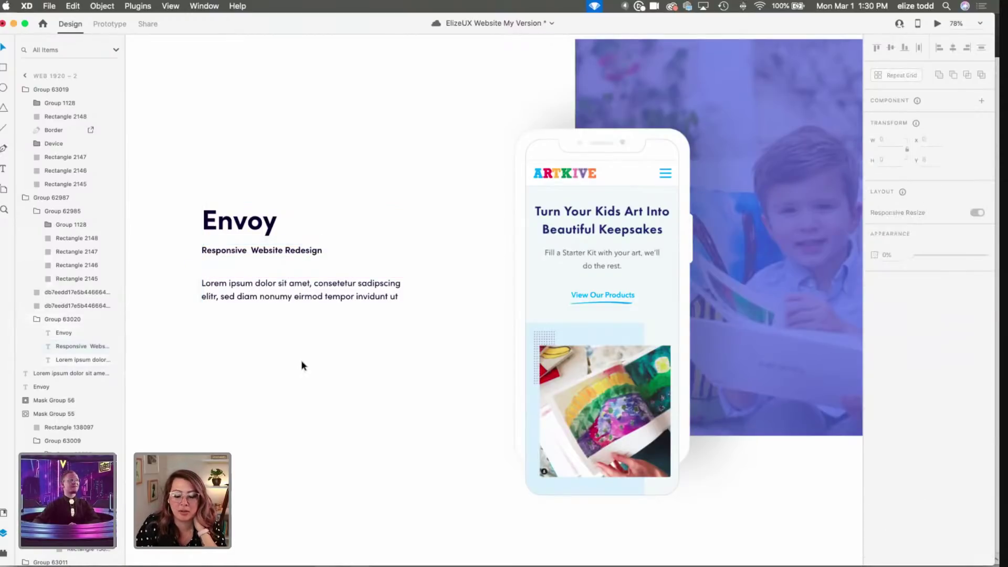
Step: Tighten the stack spacing between the "Responsive Website Redesign" label and the description
scroll(302, 364, "down", 1)
scroll(277, 303, "down", 2)
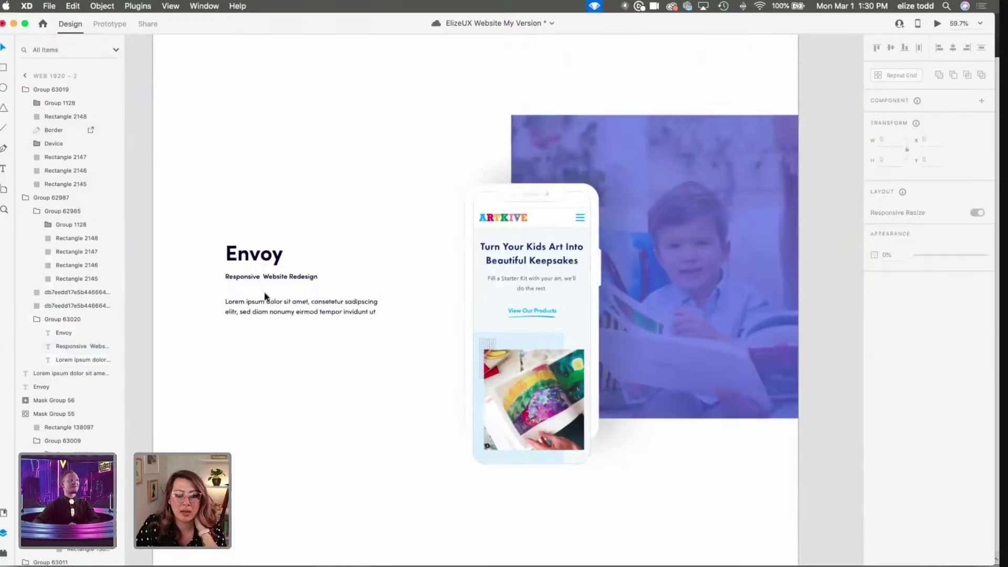
double_click(265, 284)
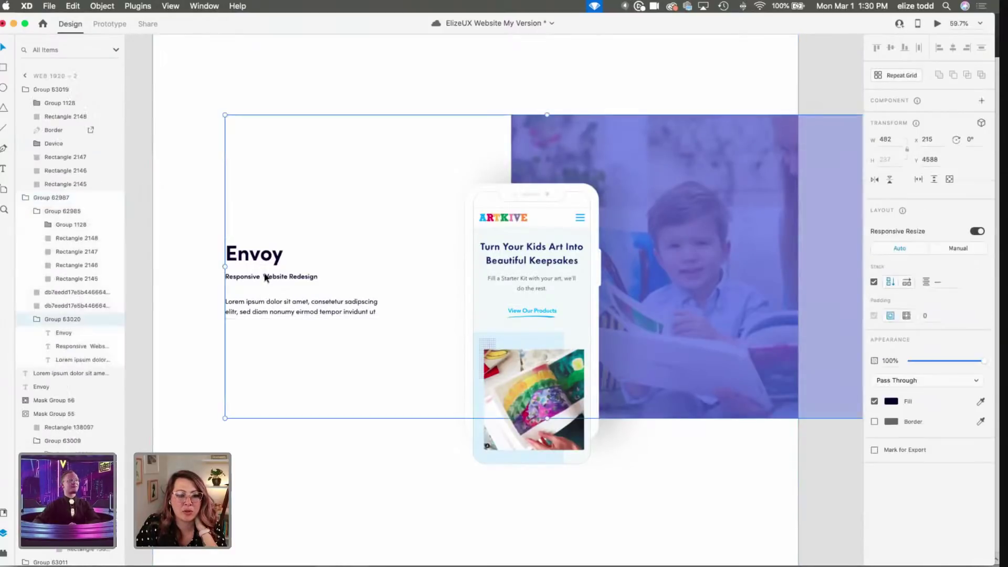
key("Escape")
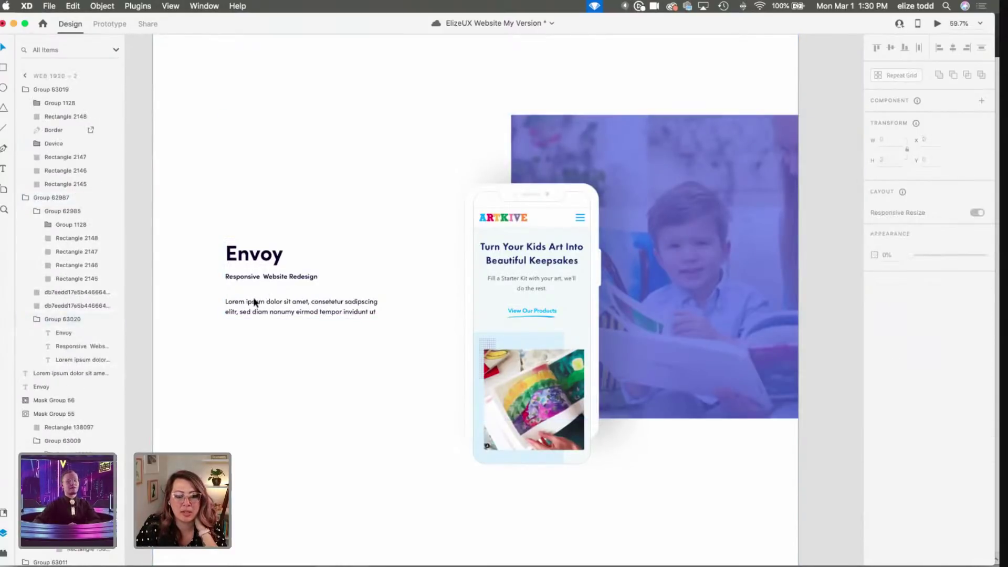
left_click(251, 301)
double_click(253, 301)
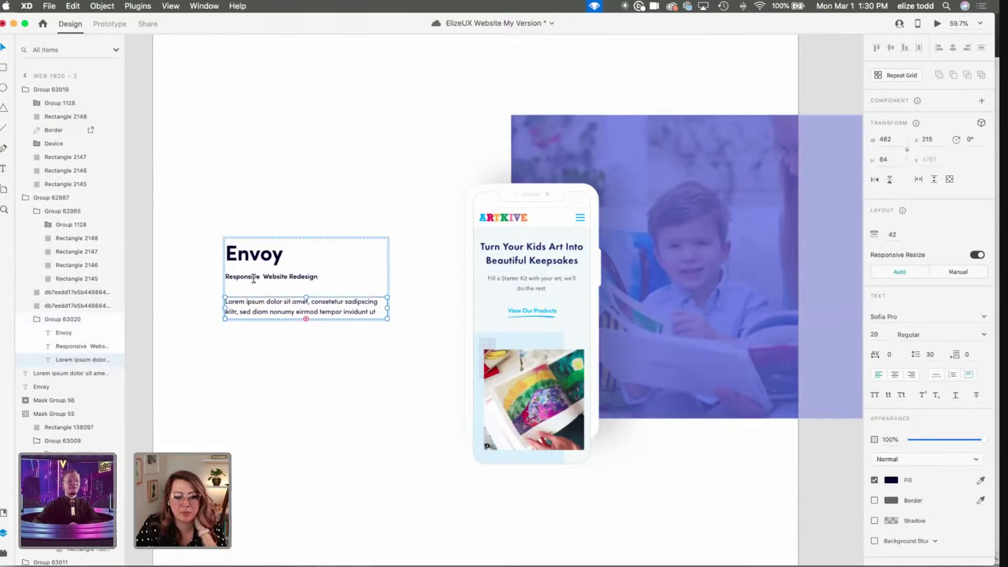
double_click(253, 277)
key("Escape")
mouse_move(257, 292)
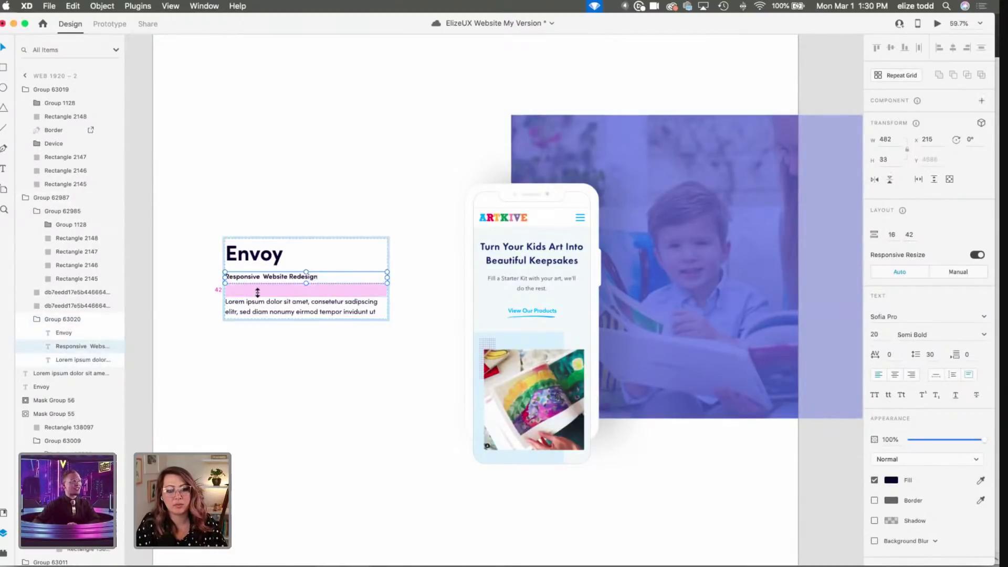
left_click_drag(257, 290, 257, 287)
left_click(258, 357)
scroll(258, 357, "down", 2)
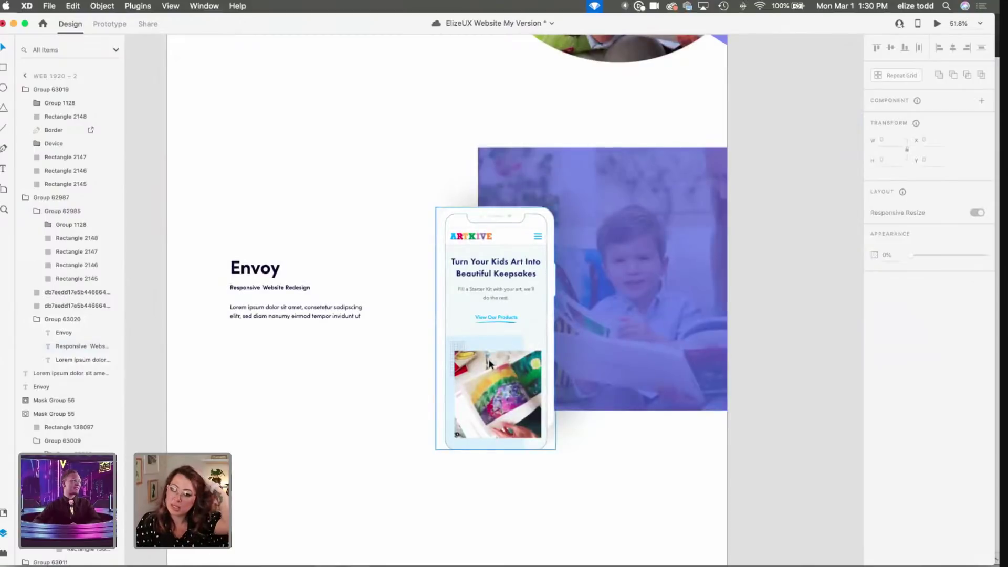
left_click(488, 327)
key("super+minus")
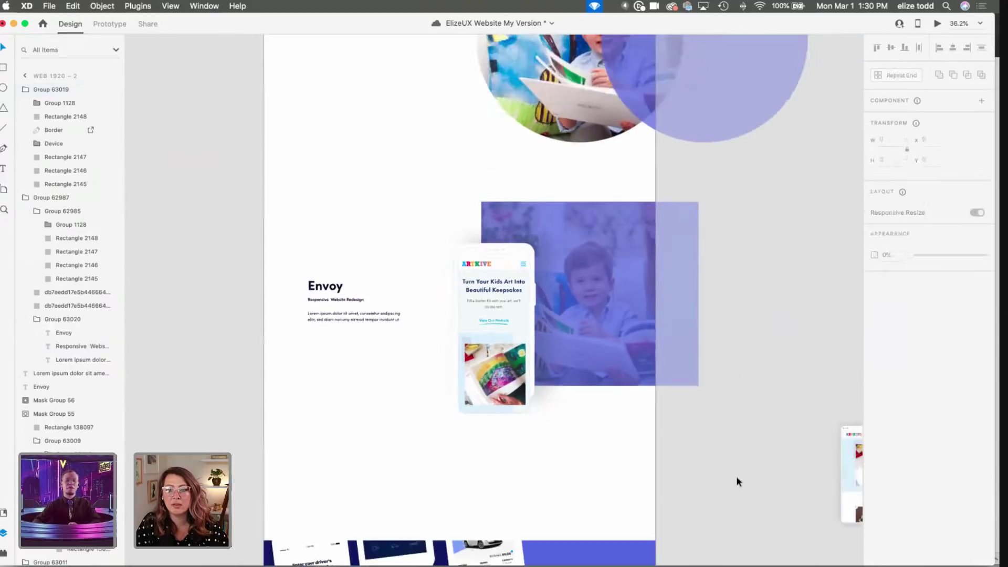
left_click(615, 278)
double_click(597, 273)
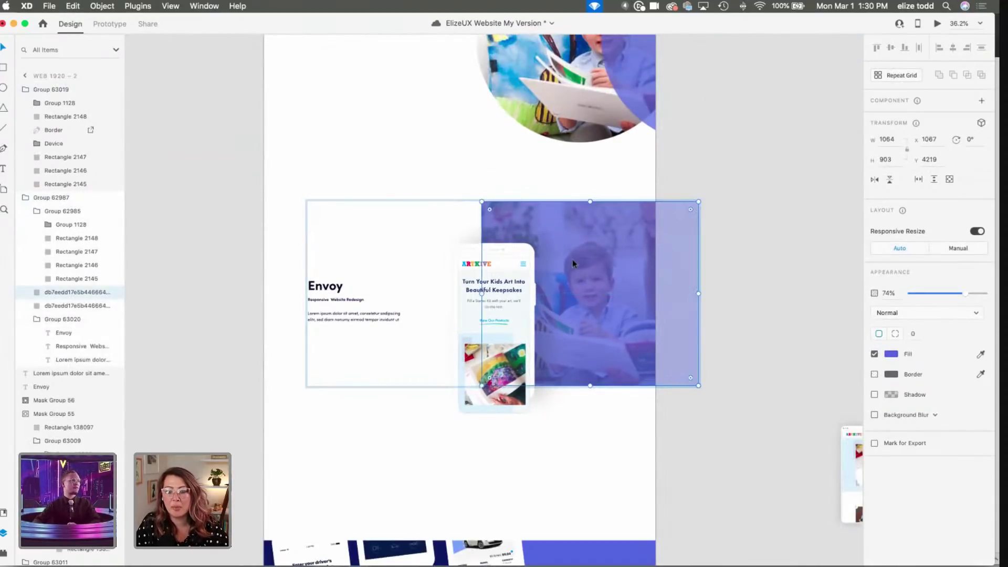
left_click(457, 163)
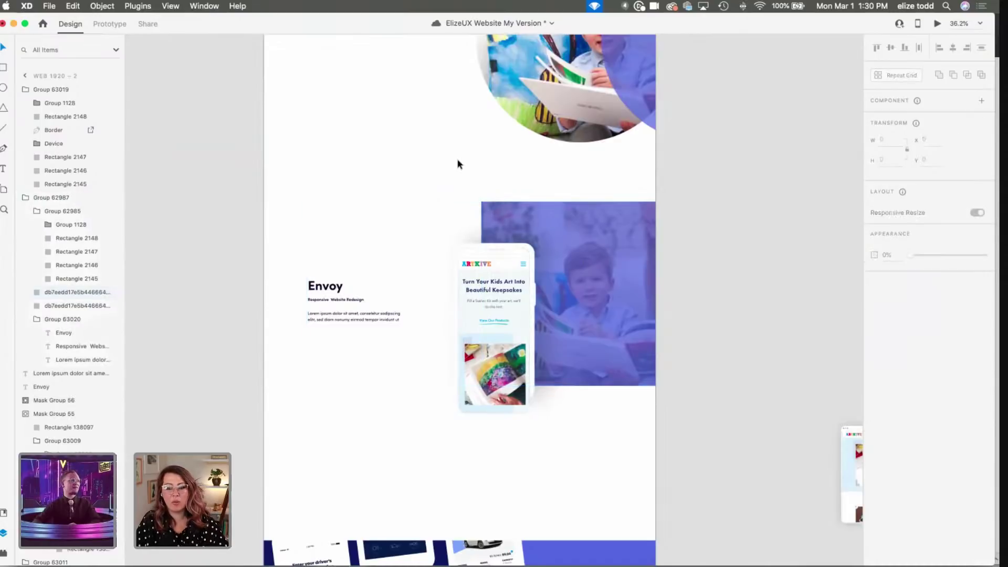
Step: Slide the blue overlay aside from the square photo, then reposition the image inside its frame to bring the woman into view
key("super+minus")
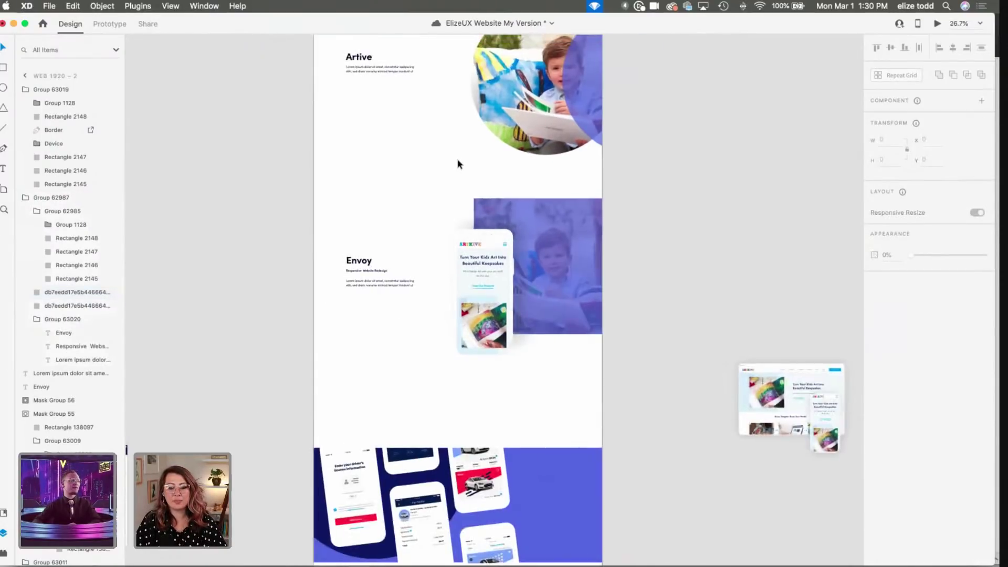
left_click(568, 274)
scroll(568, 274, "up", 3)
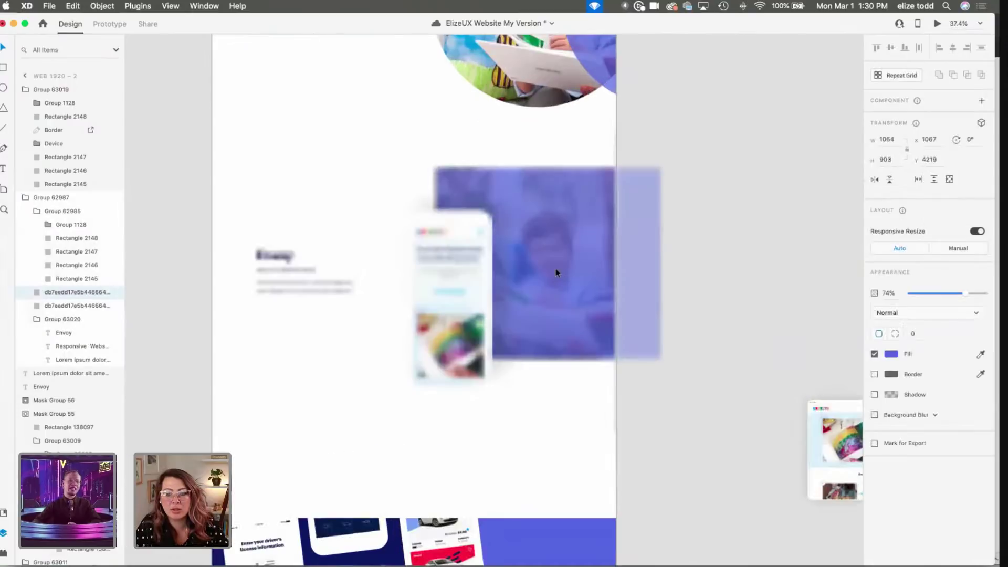
left_click_drag(548, 262, 590, 262)
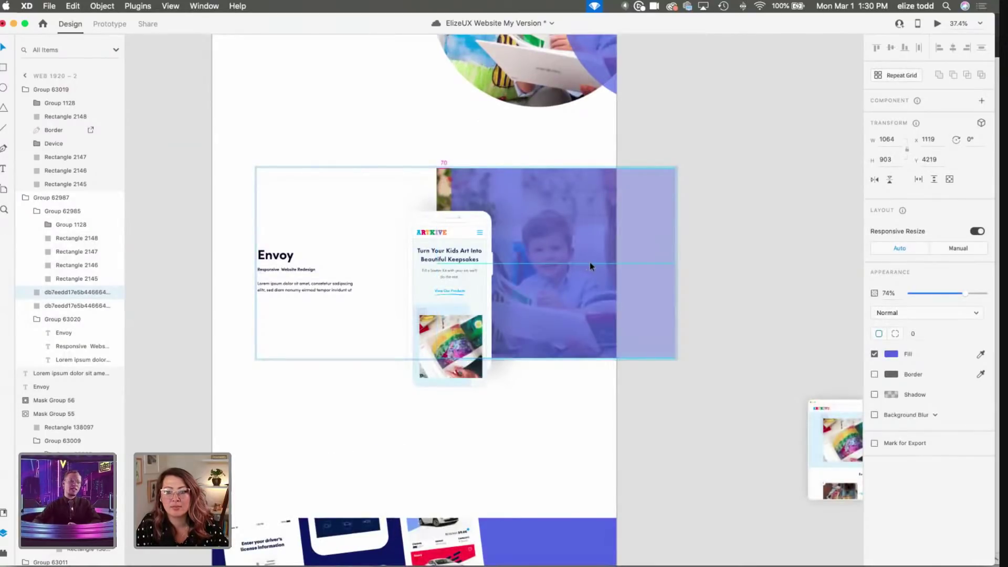
left_click(443, 191)
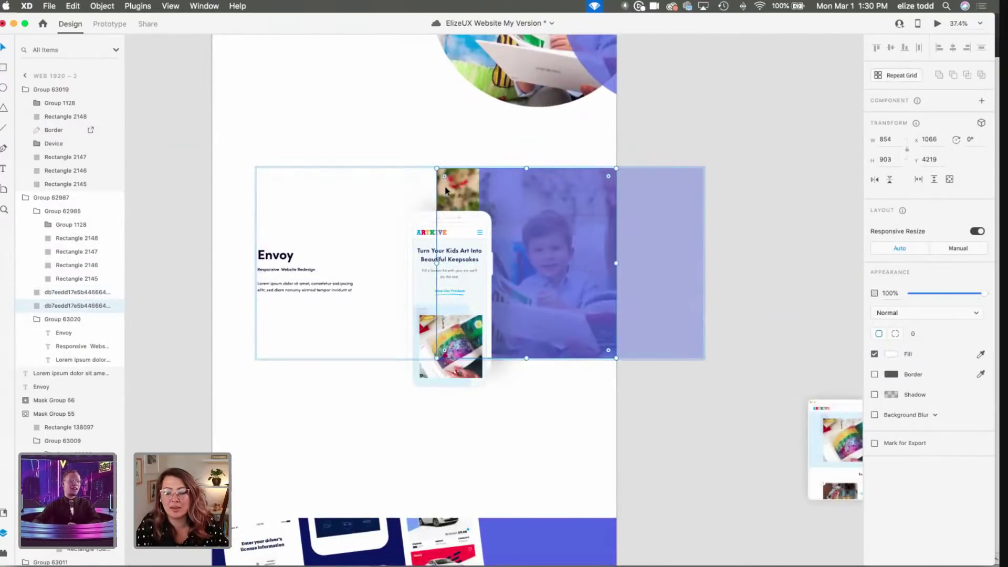
double_click(451, 194)
left_click_drag(451, 194, 410, 195)
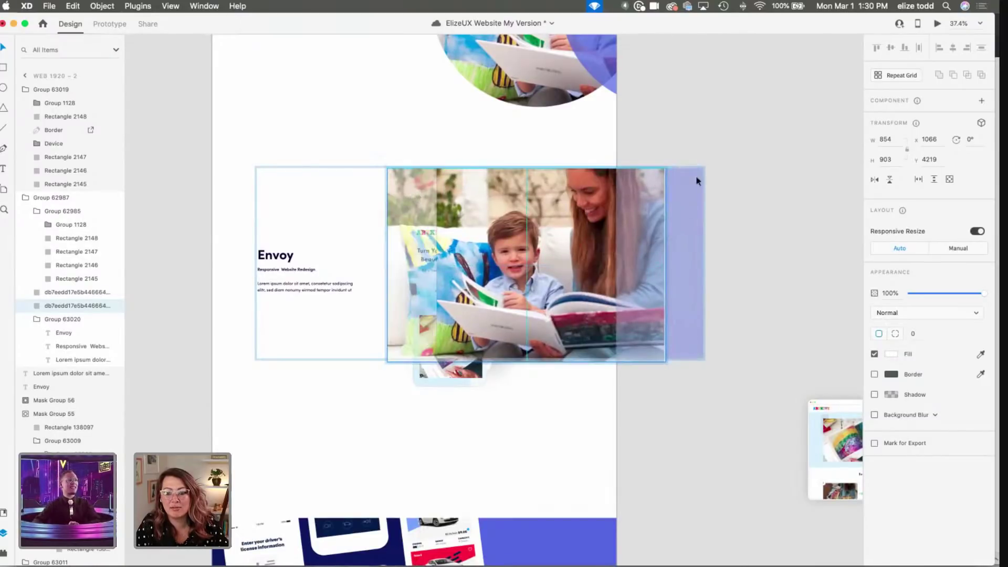
left_click(698, 140)
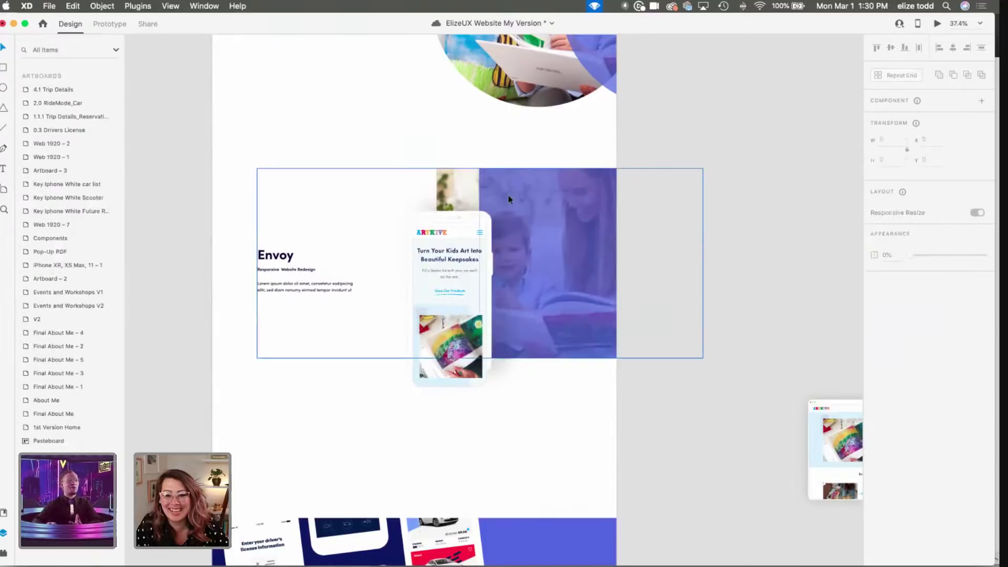
Step: Move the blue overlay back over the square photo, aligning it with the photo's left edge at X 1066, Y 4218
double_click(525, 204)
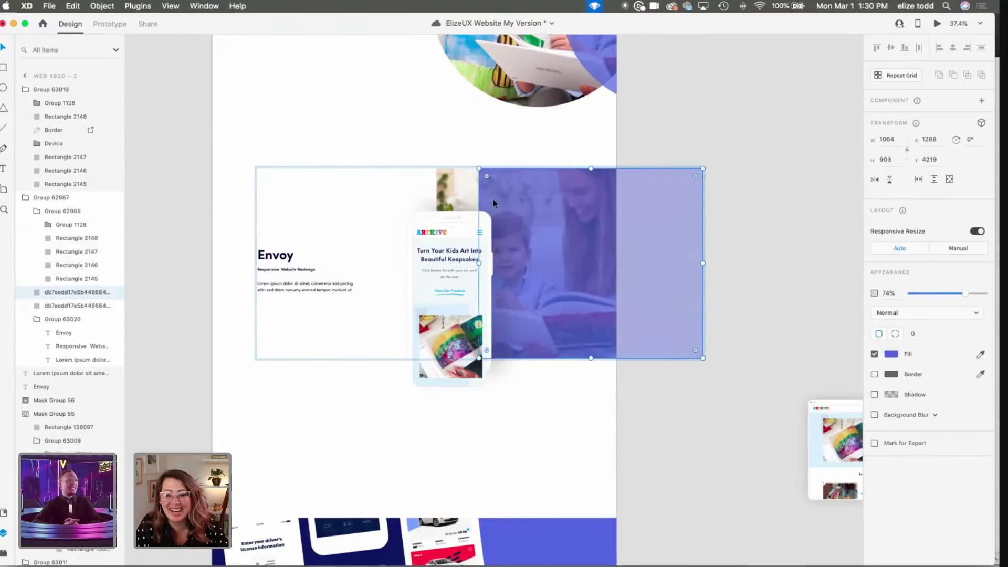
left_click_drag(492, 202, 457, 198)
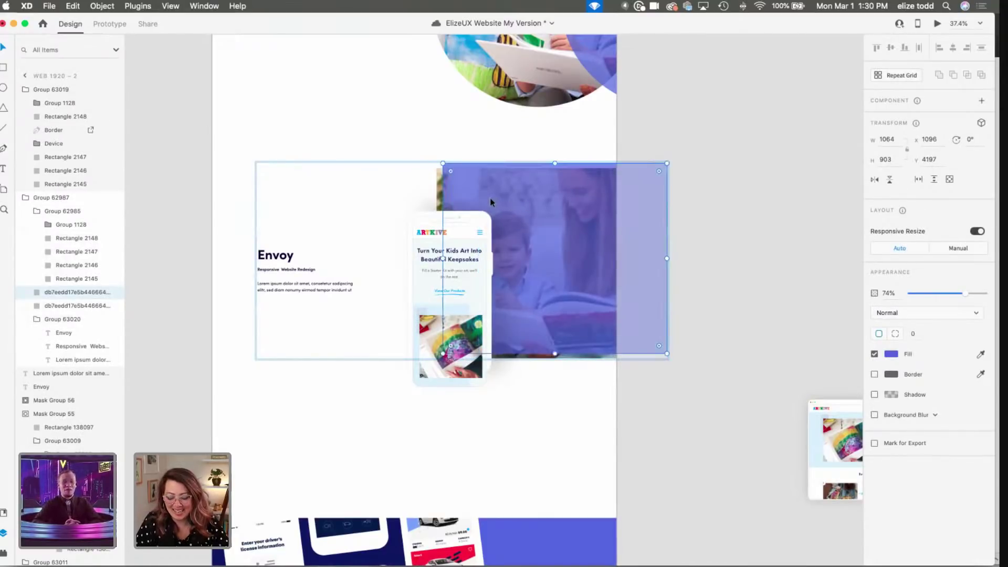
key("shift+Down")
key("shift+Down")
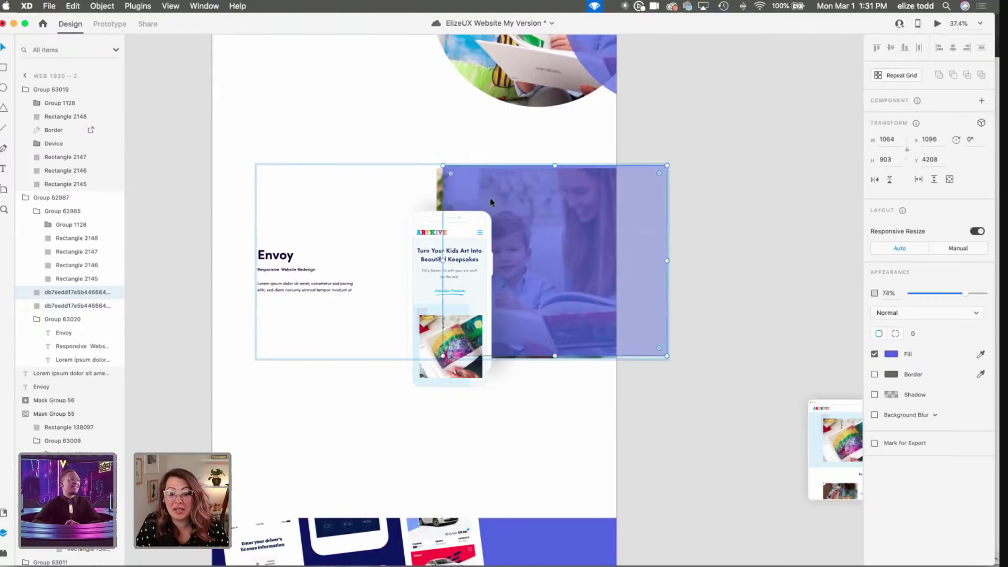
key("shift+Left")
key("shift+Left")
key("shift+Left")
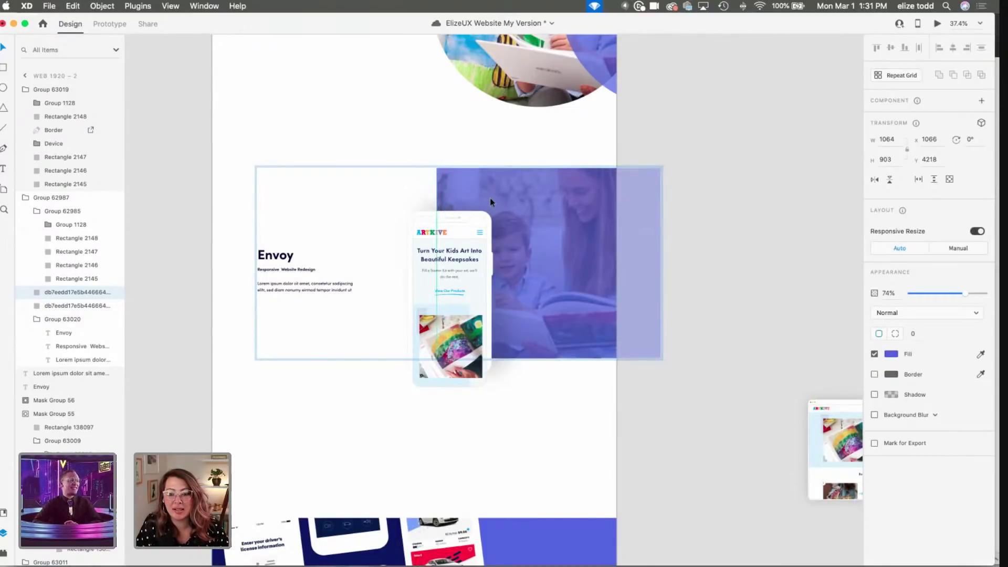
left_click(710, 168)
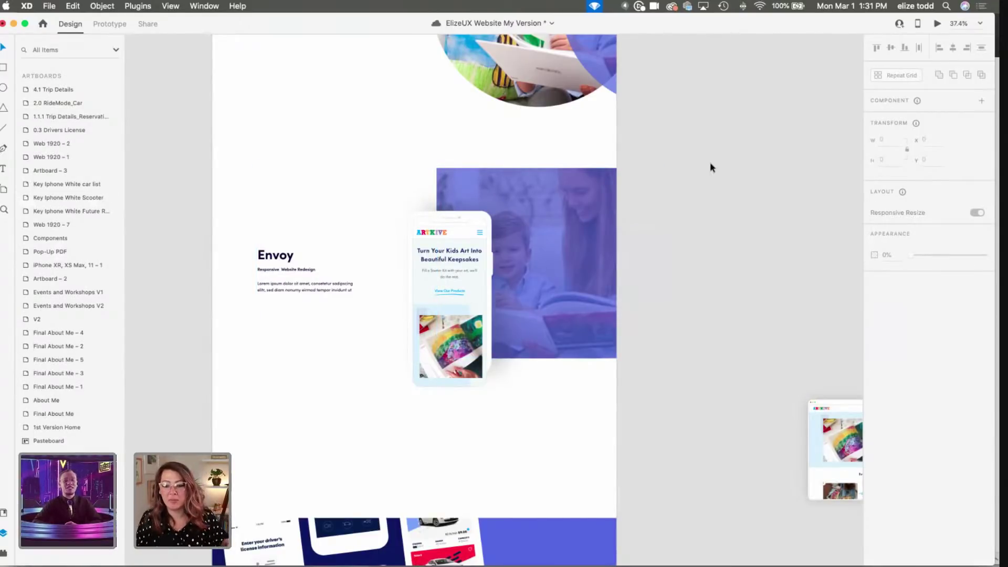
Step: Delete the Artive section with the circular photo from the artboard
scroll(709, 168, "down", 5)
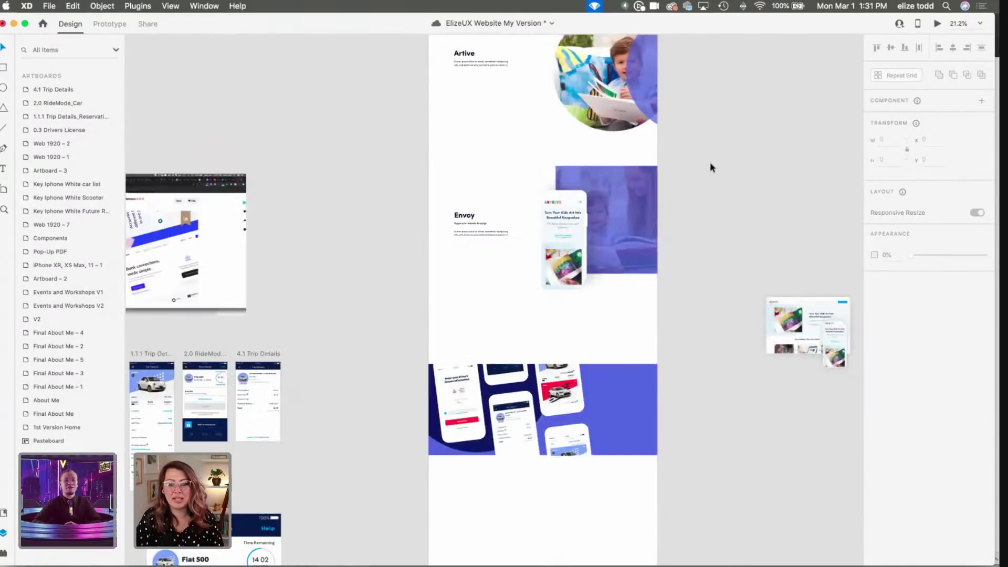
left_click(434, 96)
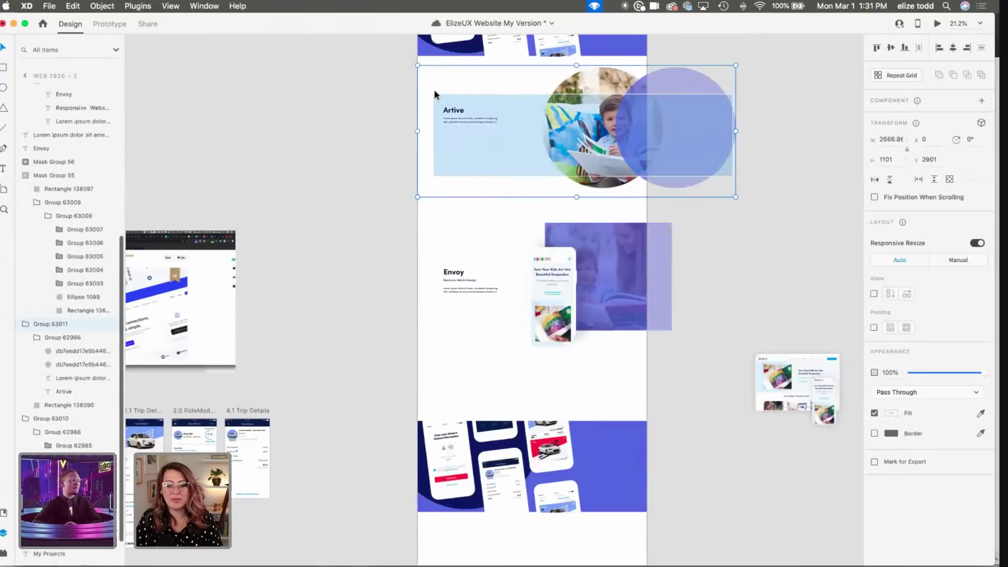
key("Delete")
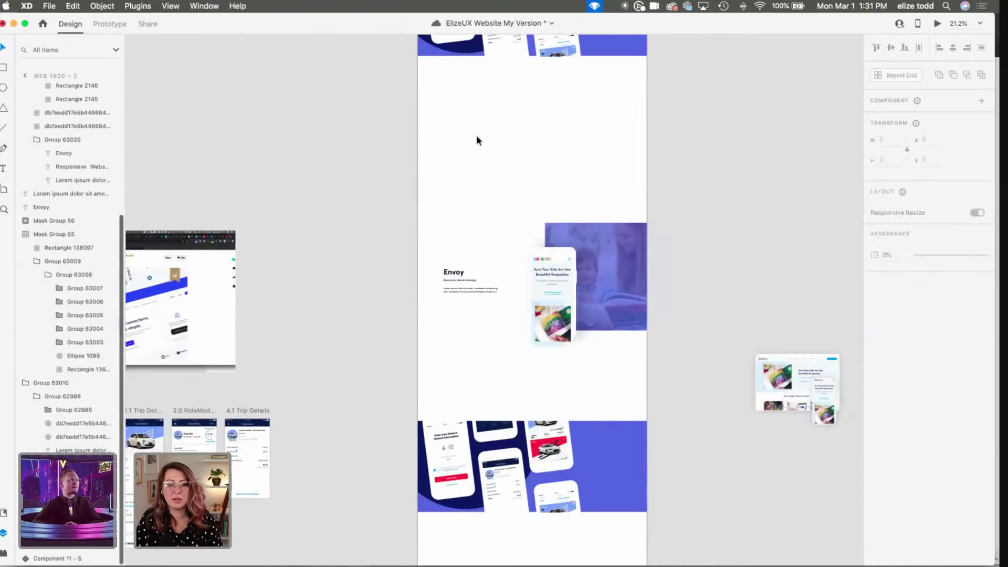
scroll(476, 134, "down", 2)
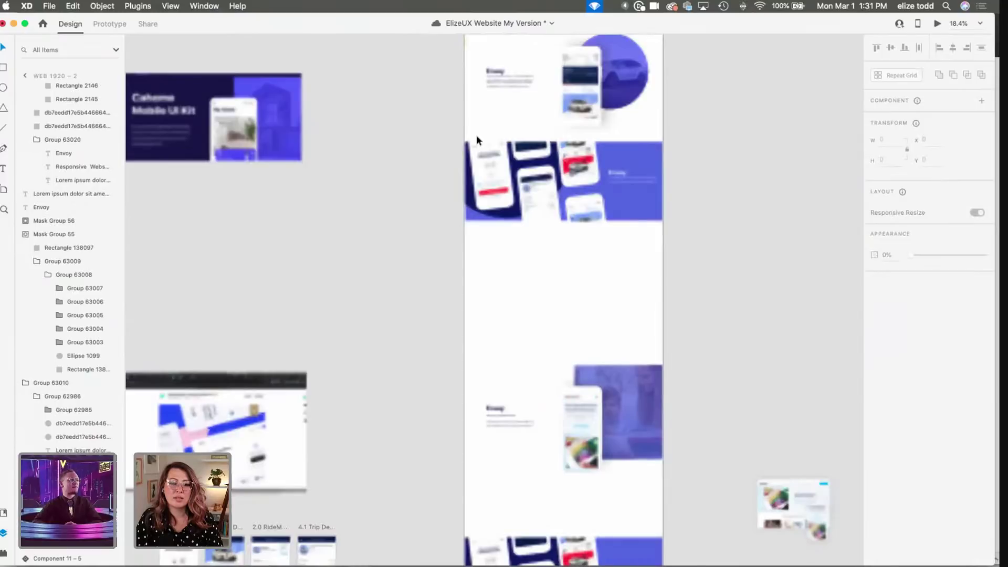
scroll(477, 135, "down", 3)
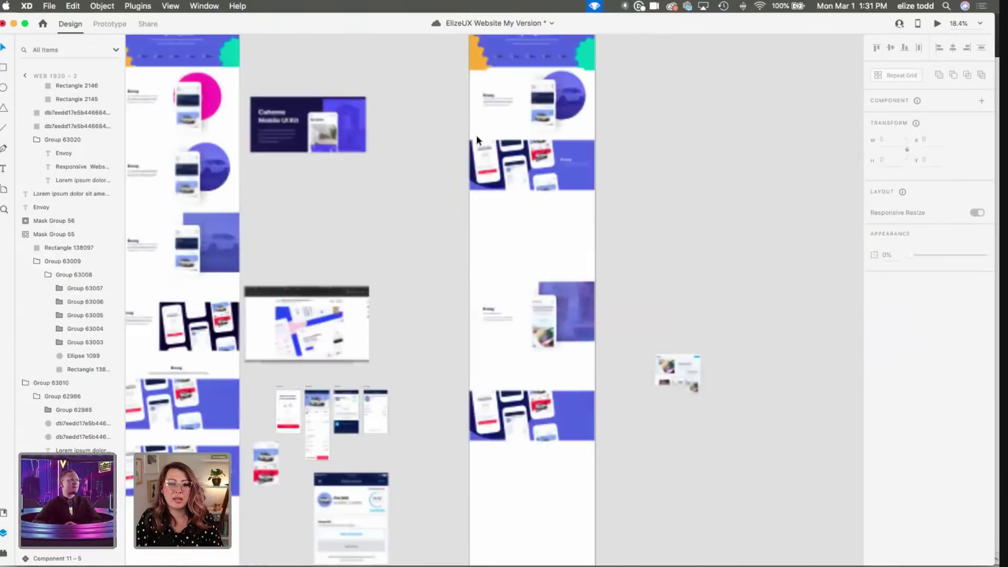
left_click(603, 164)
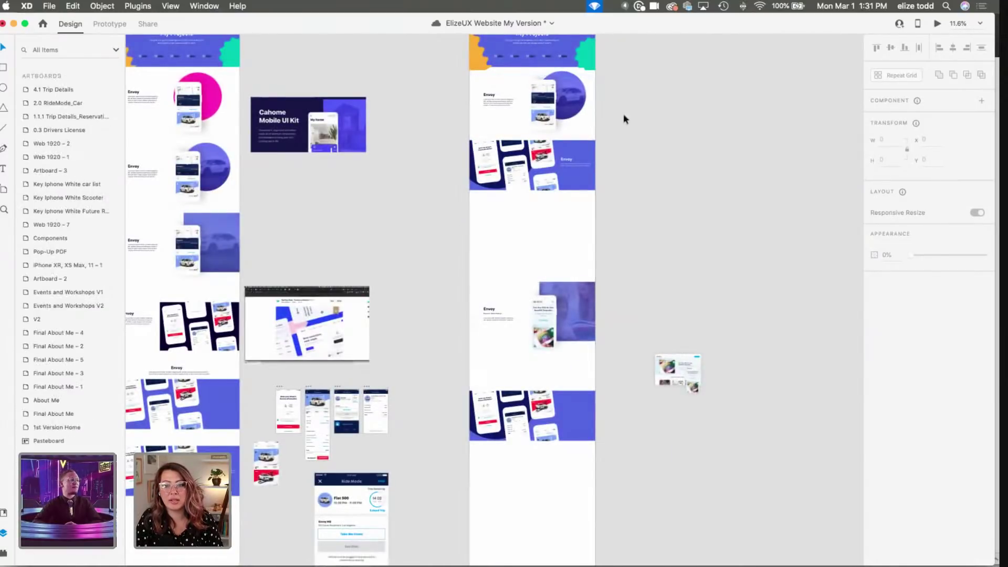
left_click_drag(483, 80, 753, 152)
key("Escape")
left_click(621, 127)
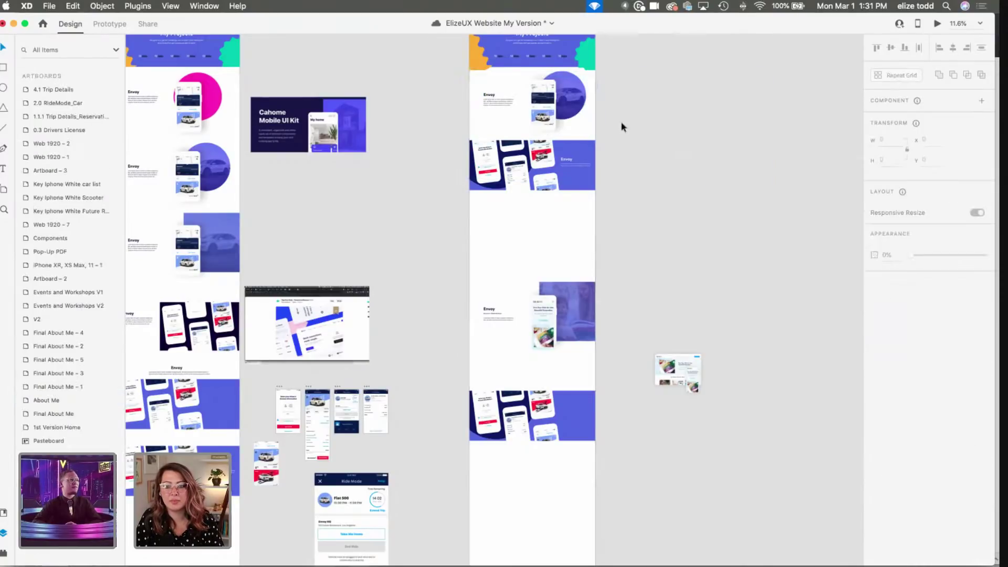
left_click_drag(621, 126, 466, 80)
left_click_drag(544, 111, 546, 112)
key("Escape")
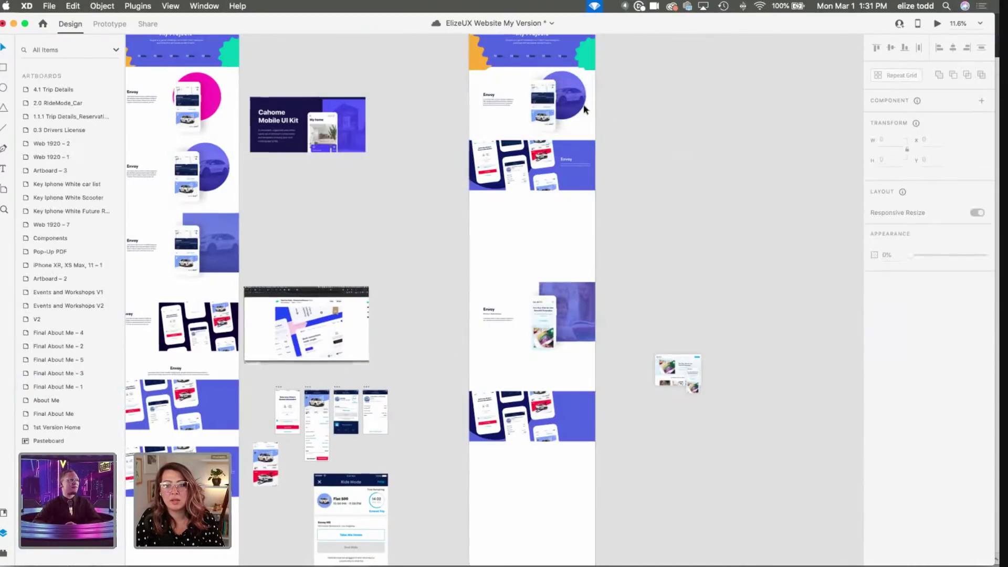
Step: Move the Envoy text, car phone mockup and blue circle group out of the section below the header, beside the artboard
scroll(584, 109, "up", 5)
scroll(632, 165, "up", 3)
scroll(632, 164, "left", 1)
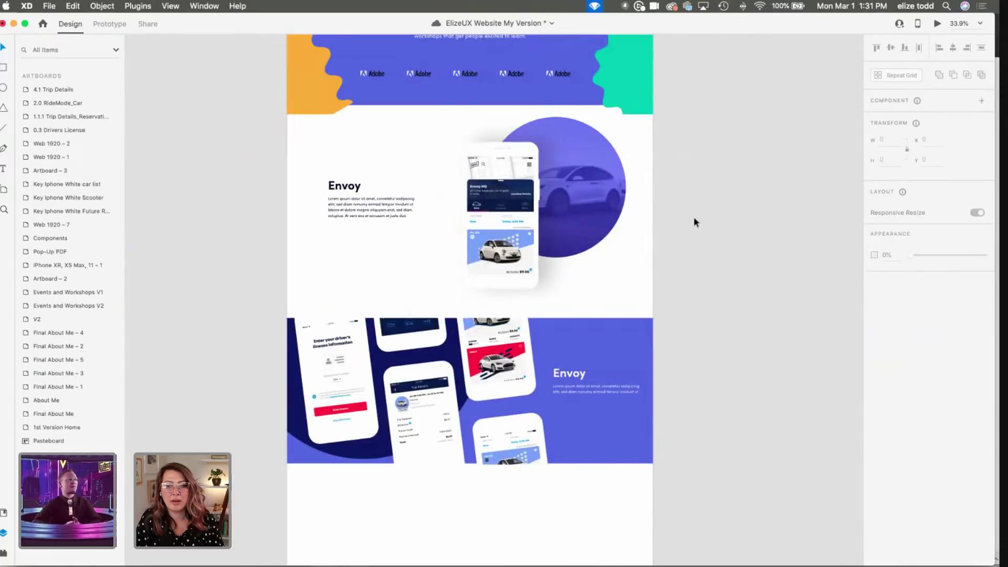
left_click(650, 228)
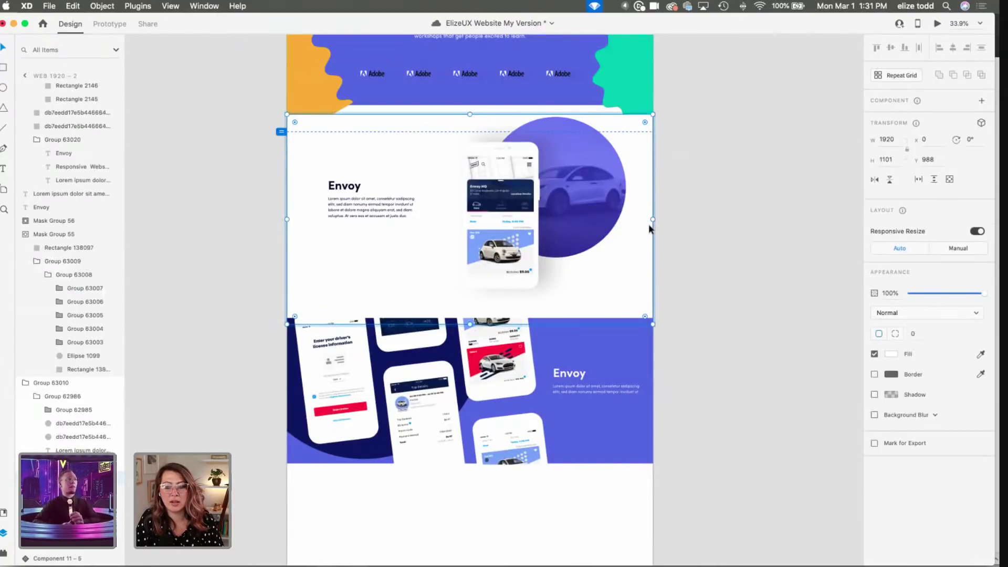
double_click(587, 186)
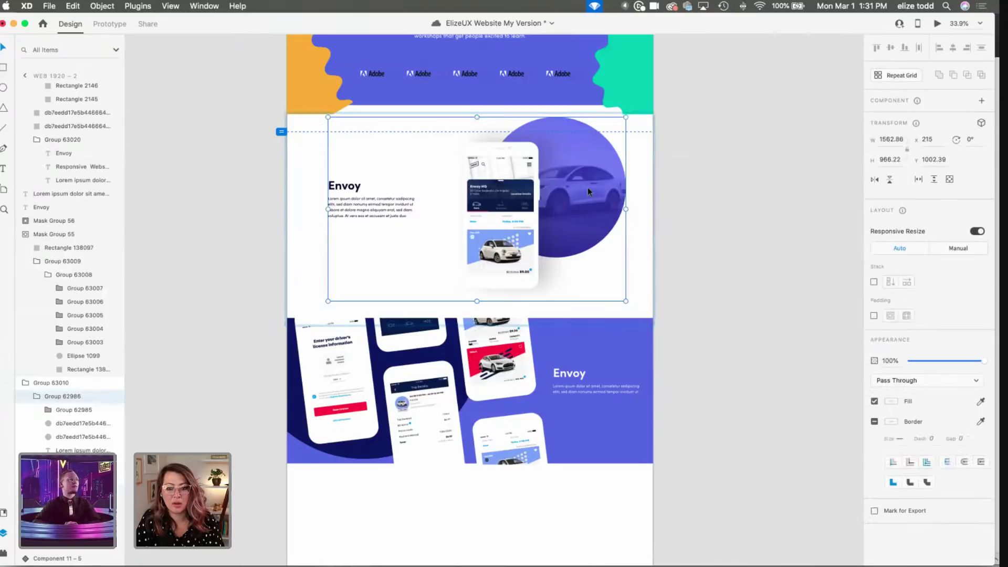
left_click_drag(779, 215, 903, 230)
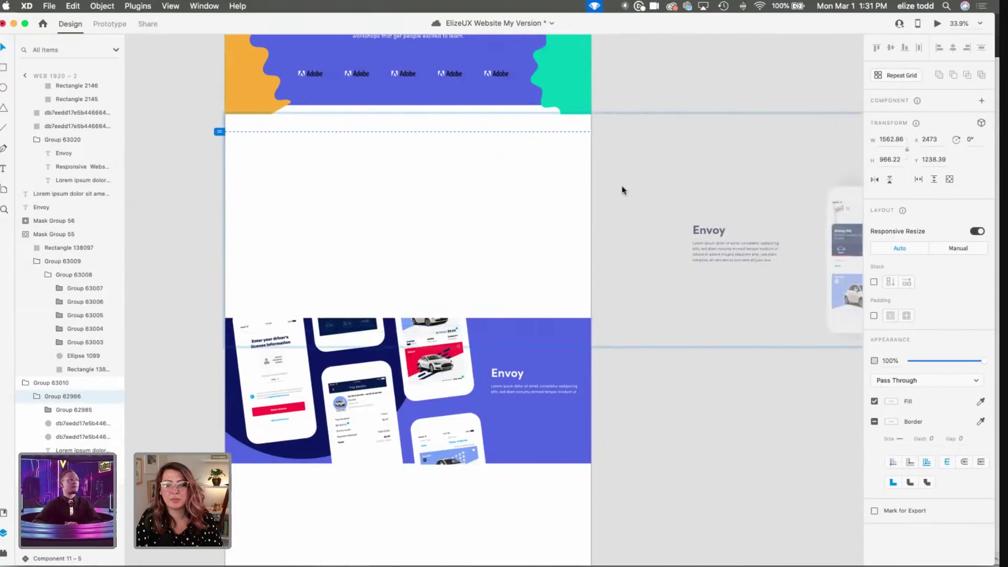
Step: Ungroup the first Envoy section to separate the car mockup on the pasteboard from its white background rectangle
scroll(622, 188, "down", 5)
left_click_drag(621, 185, 516, 170)
scroll(450, 177, "down", 3)
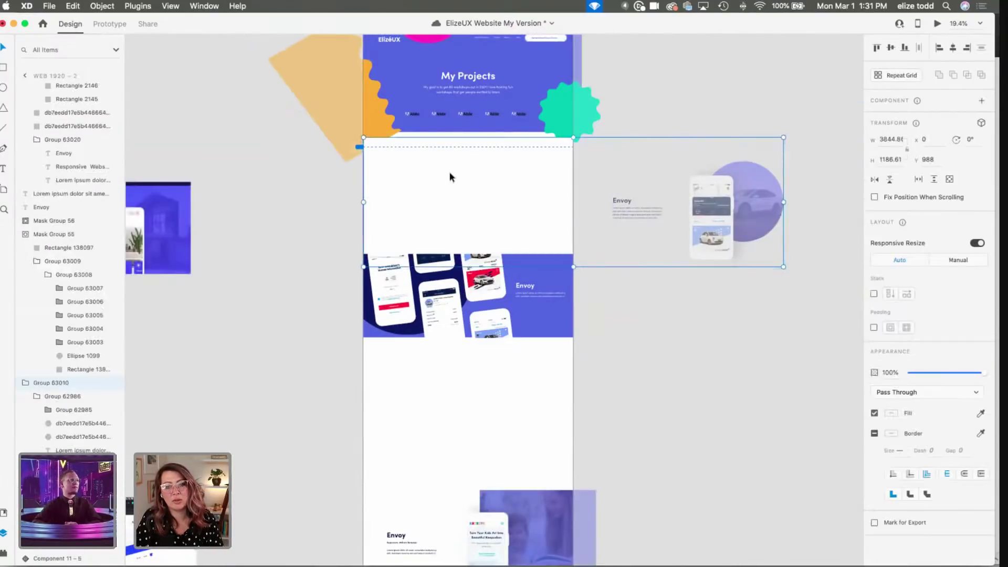
left_click_drag(449, 177, 450, 176)
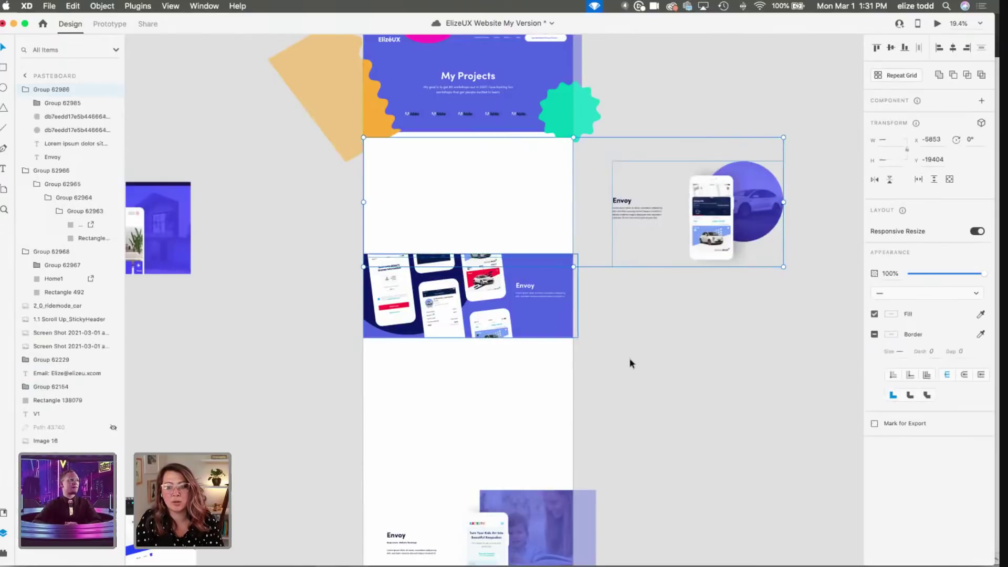
left_click(722, 210)
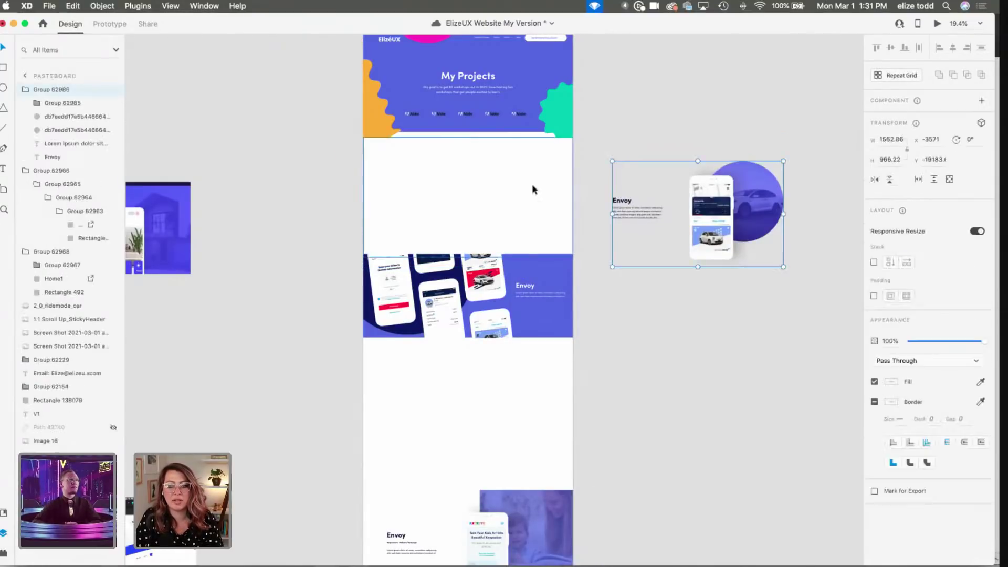
Step: Move the white background rectangle up against the My Projects header at Y 938 and lock it
left_click(531, 189)
scroll(531, 189, "down", 5)
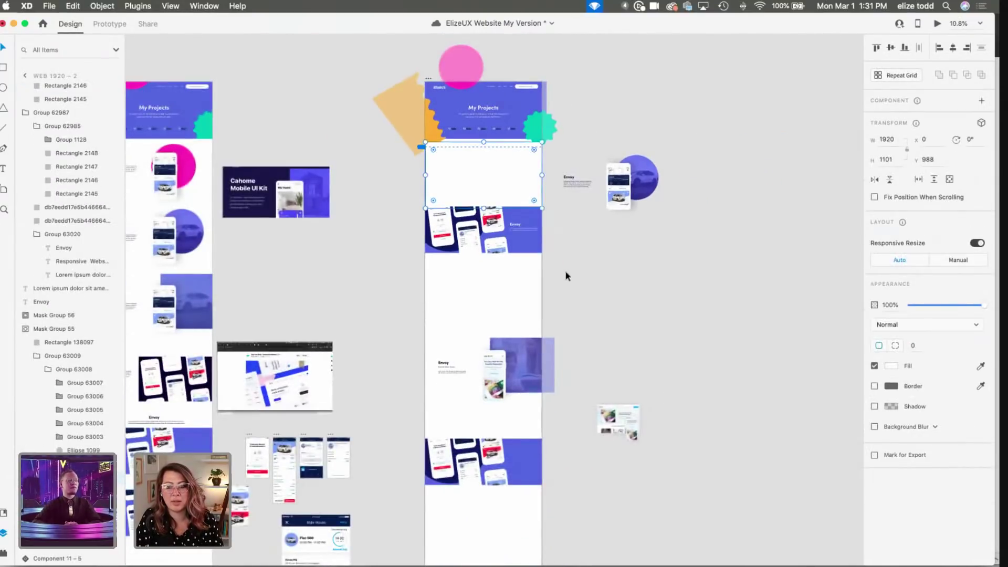
scroll(454, 157, "up", 3)
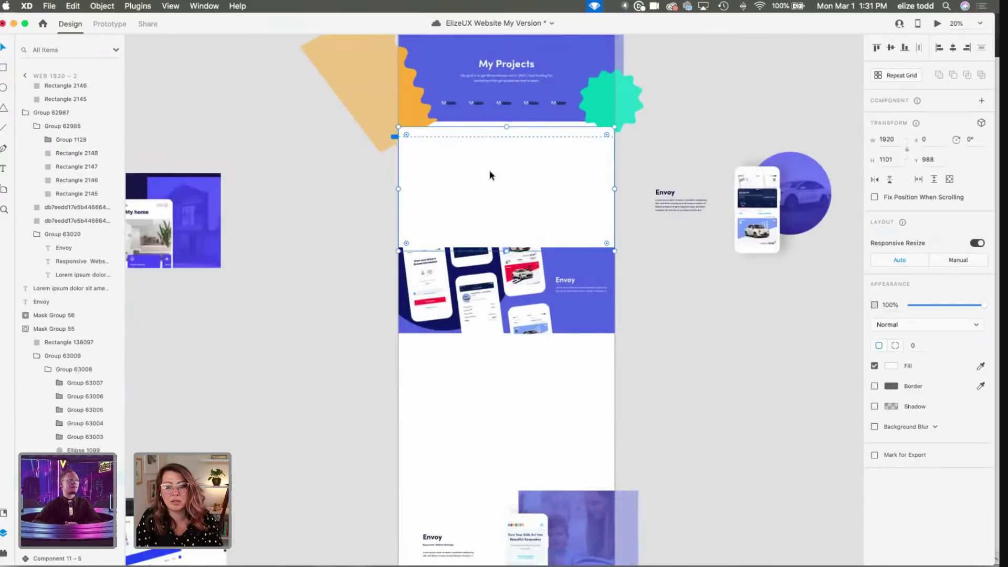
left_click_drag(490, 175, 501, 156)
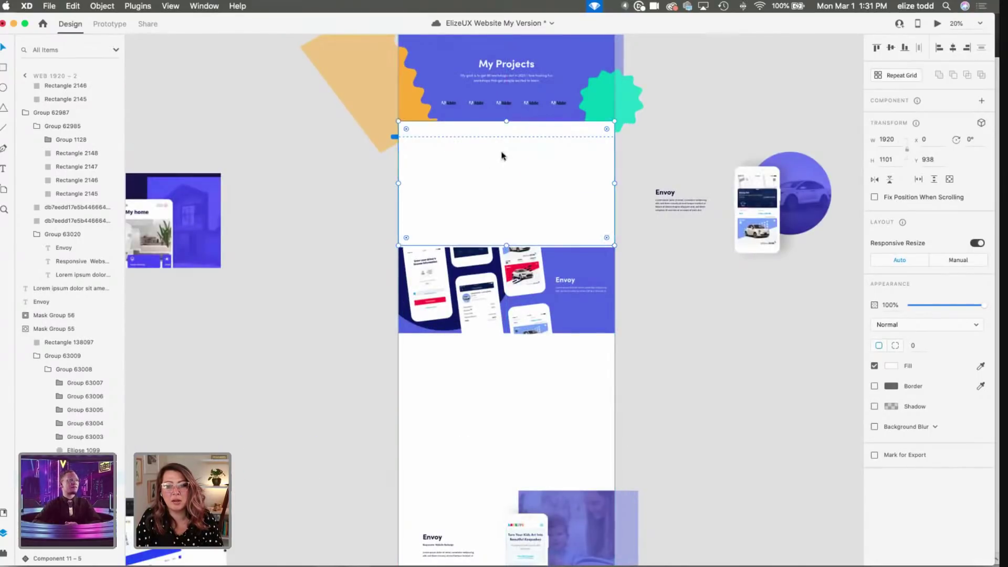
right_click(501, 156)
left_click(557, 227)
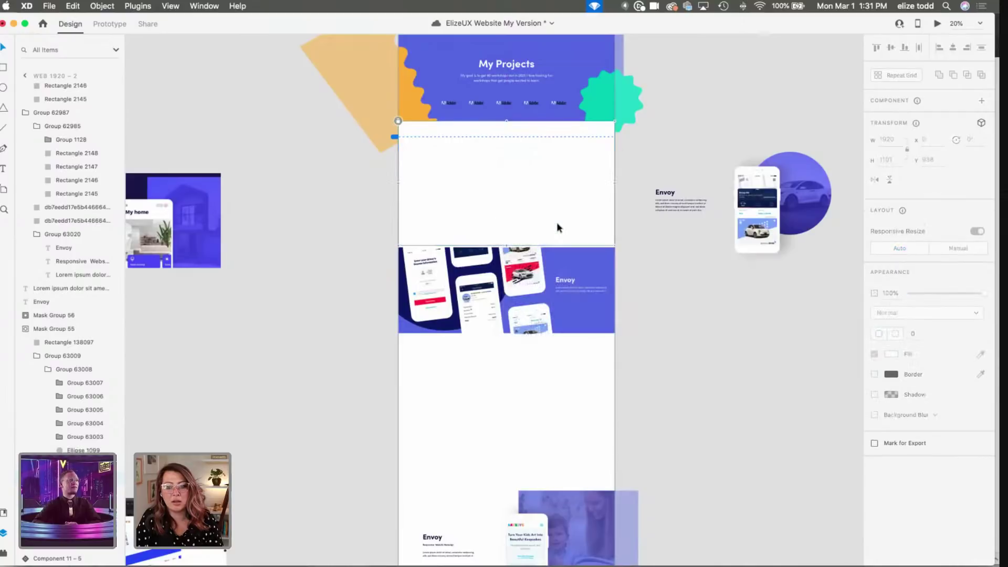
Step: Move the Envoy text, Artkive phone mockup and blue-tinted square photo together into the white section below the My Projects header
scroll(558, 228, "down", 1)
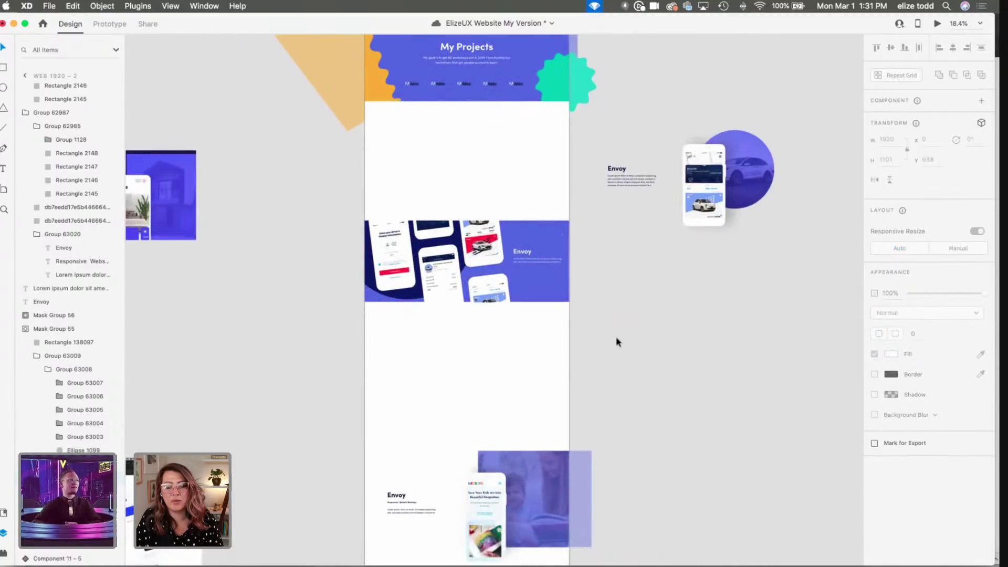
scroll(627, 371, "down", 3)
left_click(540, 439)
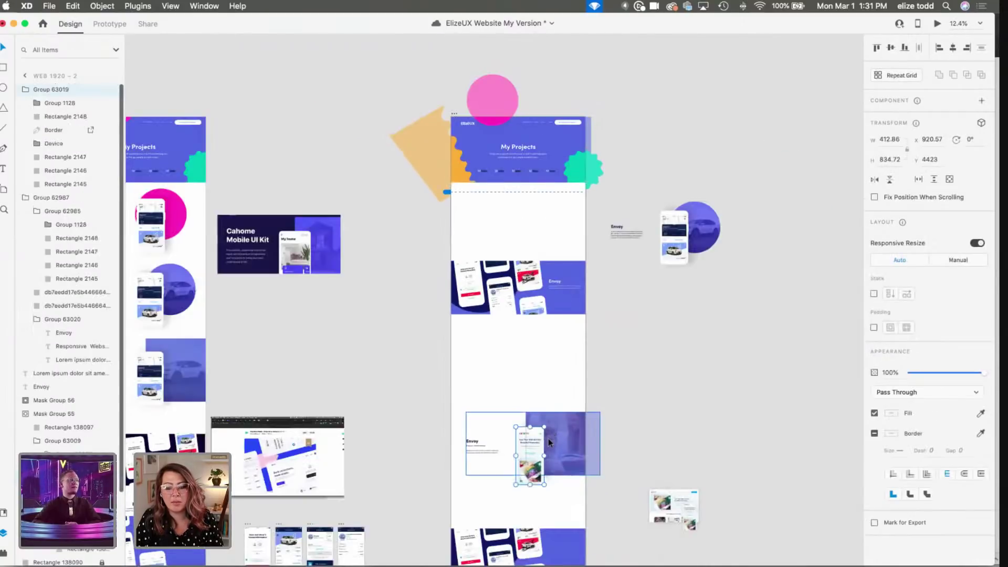
left_click(626, 481)
left_click(470, 412)
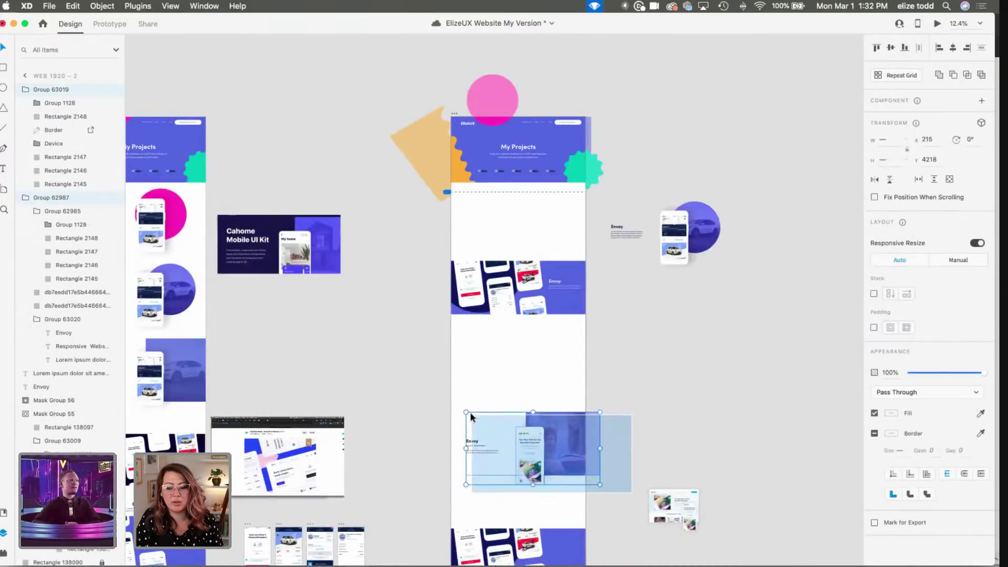
left_click_drag(549, 453, 526, 222)
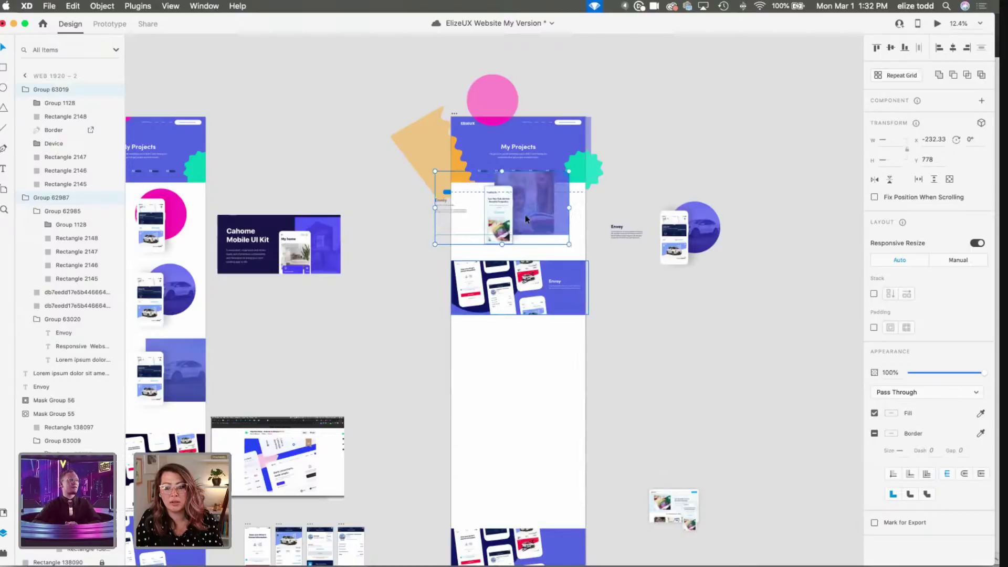
scroll(524, 205, "up", 3)
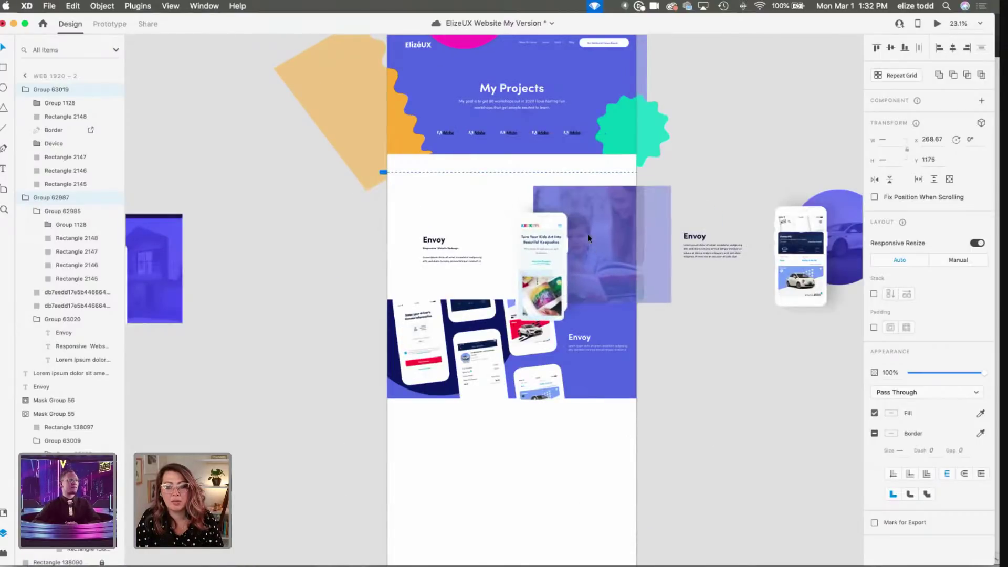
Step: Move the Artkive mockup, photo and Envoy text up-left to X 181.67, Y 1042, and lower the blue phone banner to Y 2285
left_click_drag(574, 226, 575, 227)
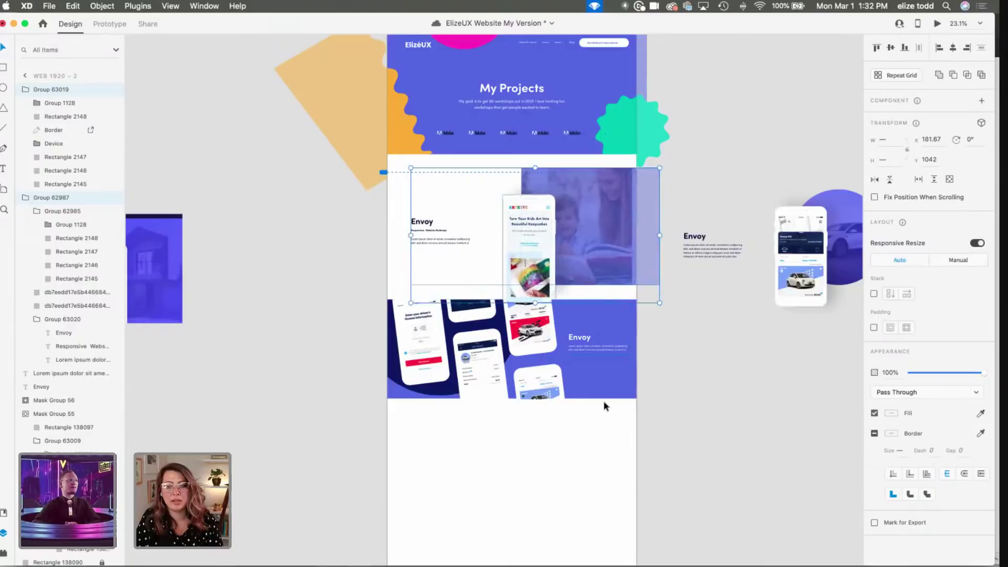
left_click_drag(547, 352, 596, 361)
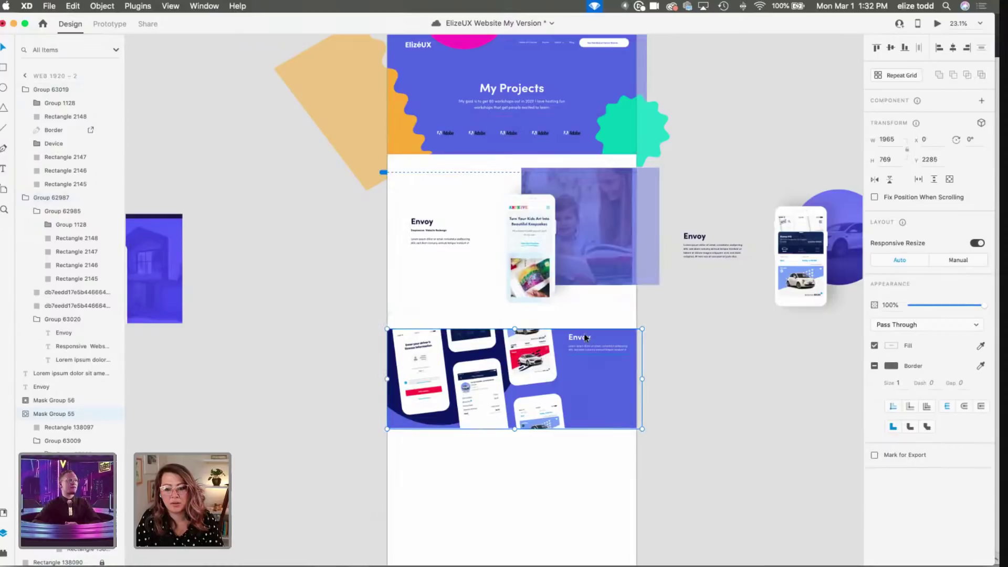
Step: Move the Envoy heading and its description together down to Y 2492 within the blue phone banner
left_click(585, 340)
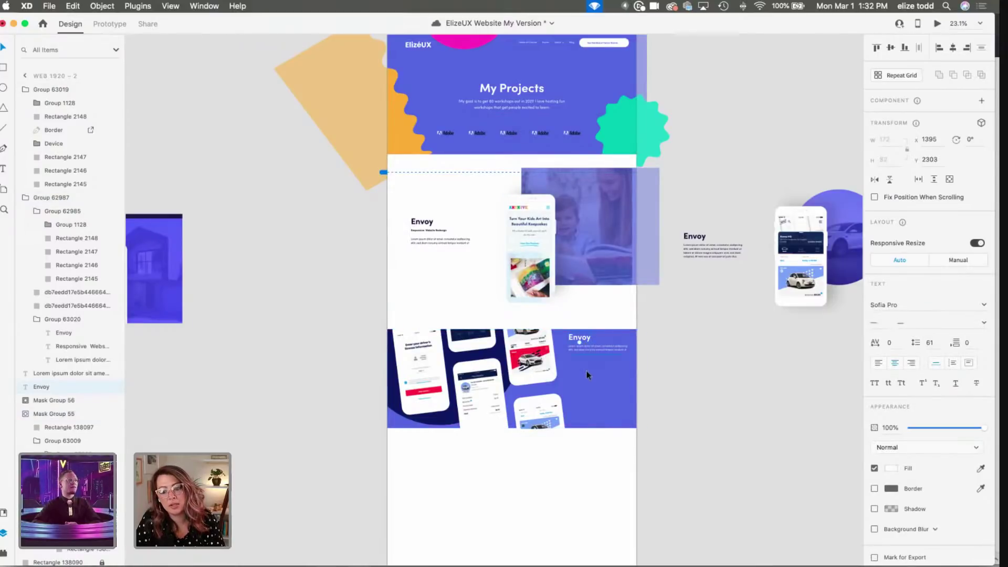
left_click(598, 347, "shift")
left_click_drag(599, 347, 599, 372)
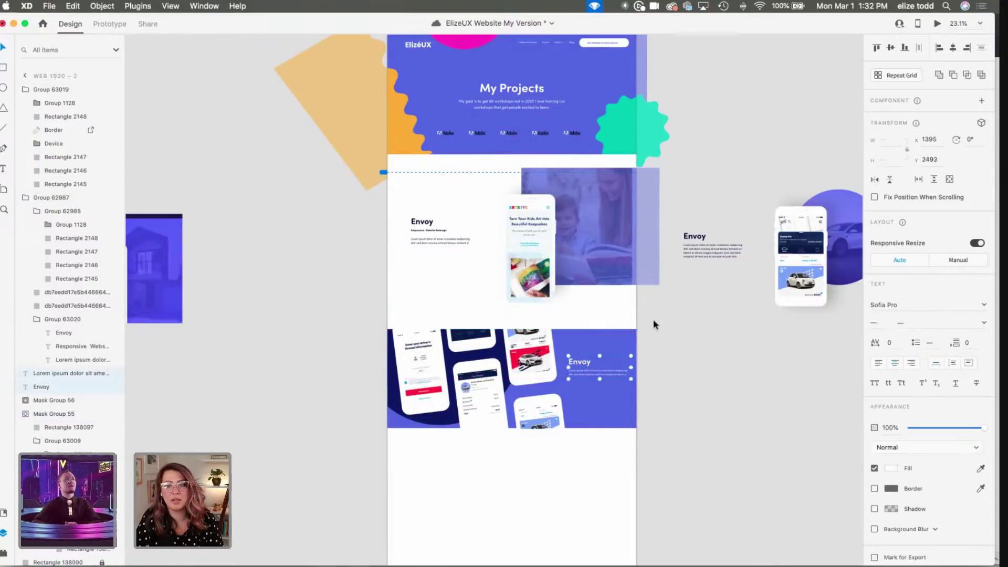
Step: Try the pink, green and yellow-orange document swatches as the fill of the Artkive photo's color overlay, and keep yellow-orange
left_click(609, 255)
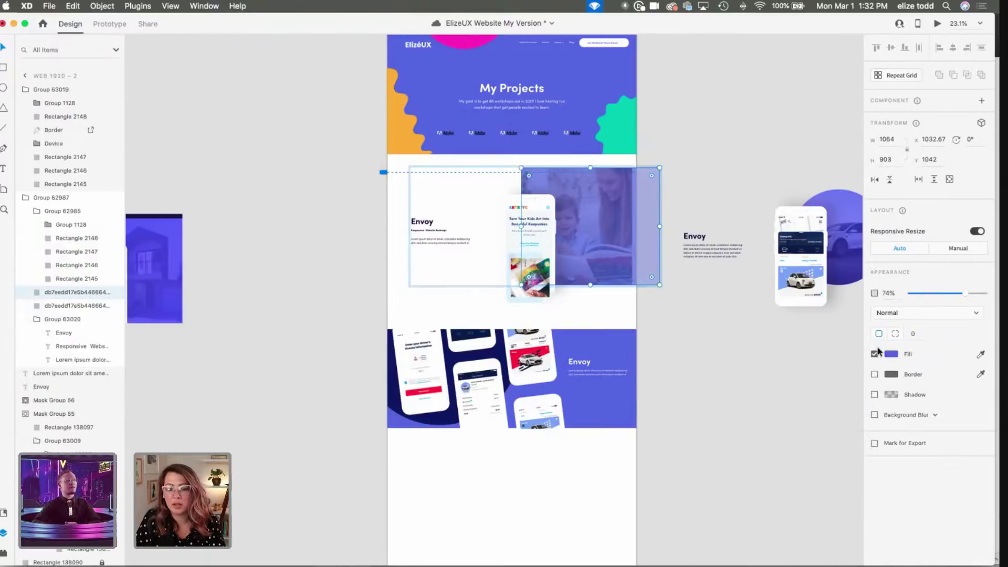
key("super+shift+y")
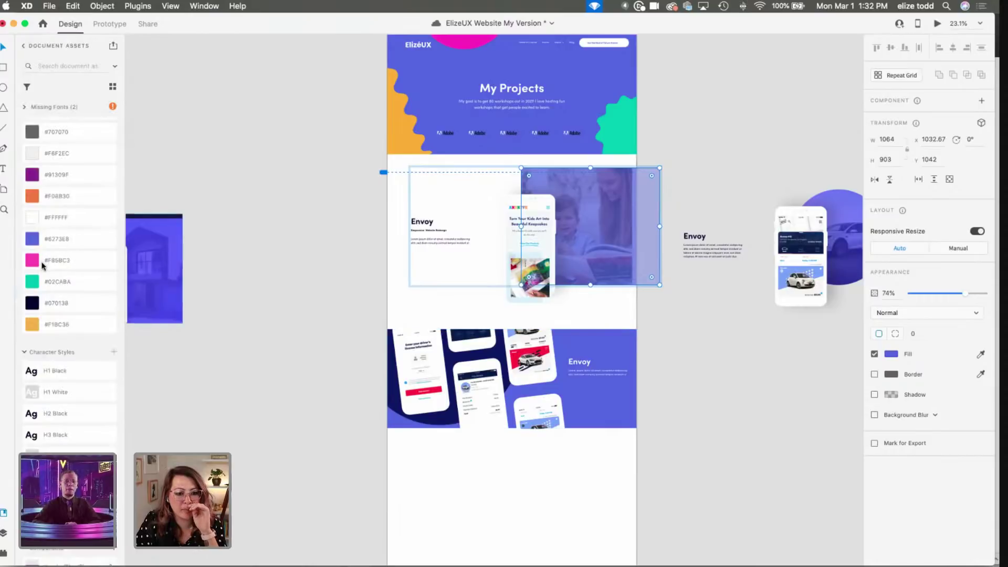
left_click(62, 261)
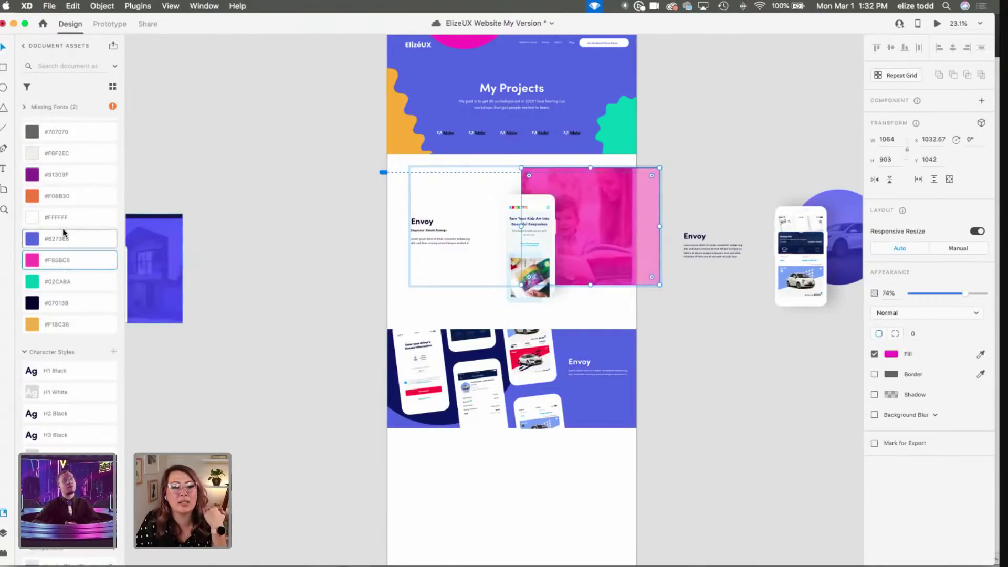
left_click(53, 320)
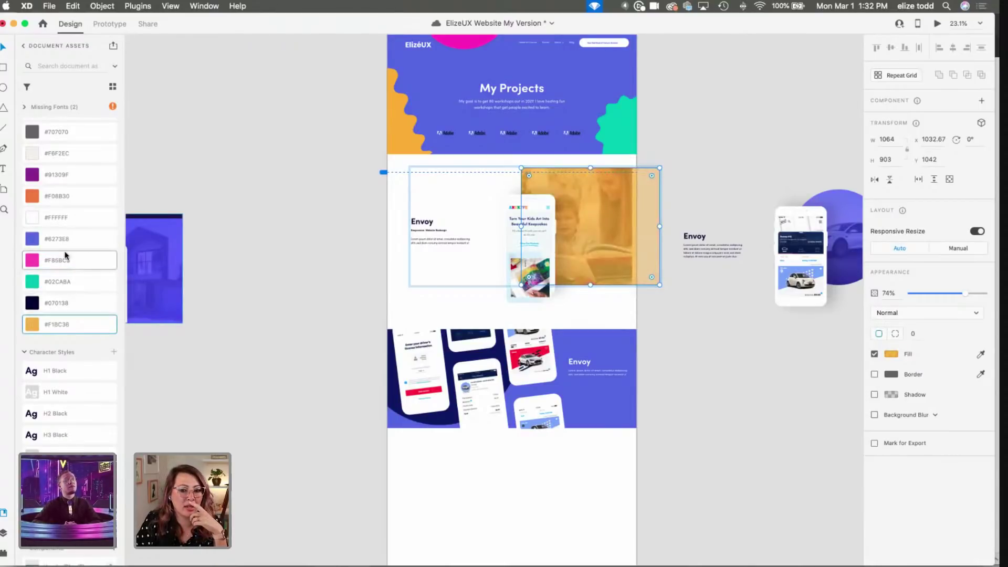
left_click(47, 292)
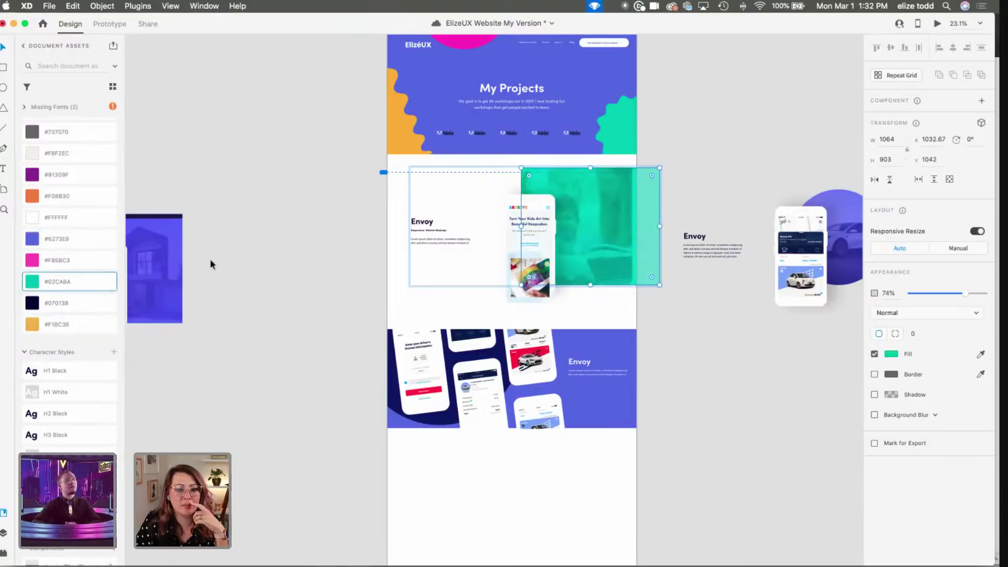
left_click(44, 327)
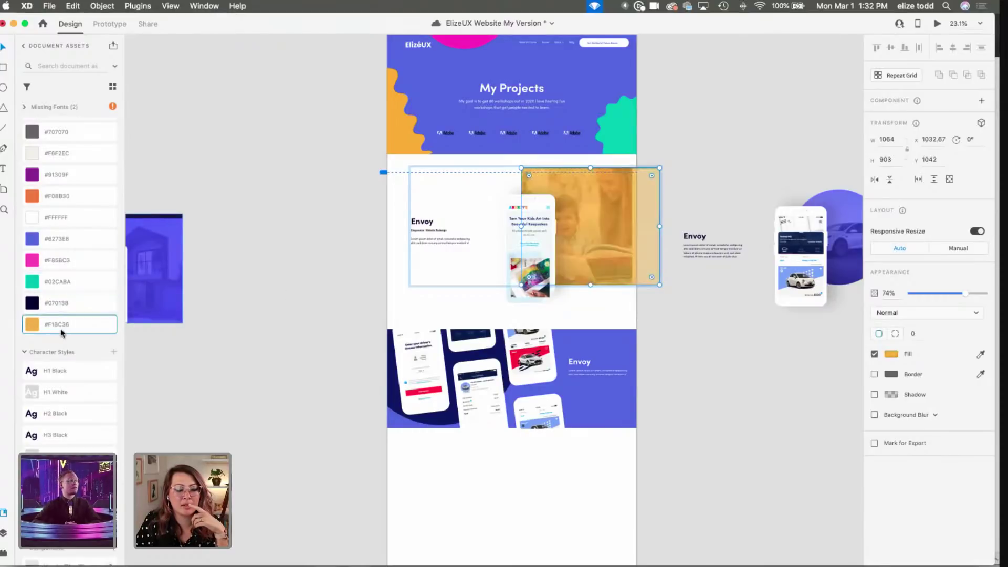
left_click(277, 284)
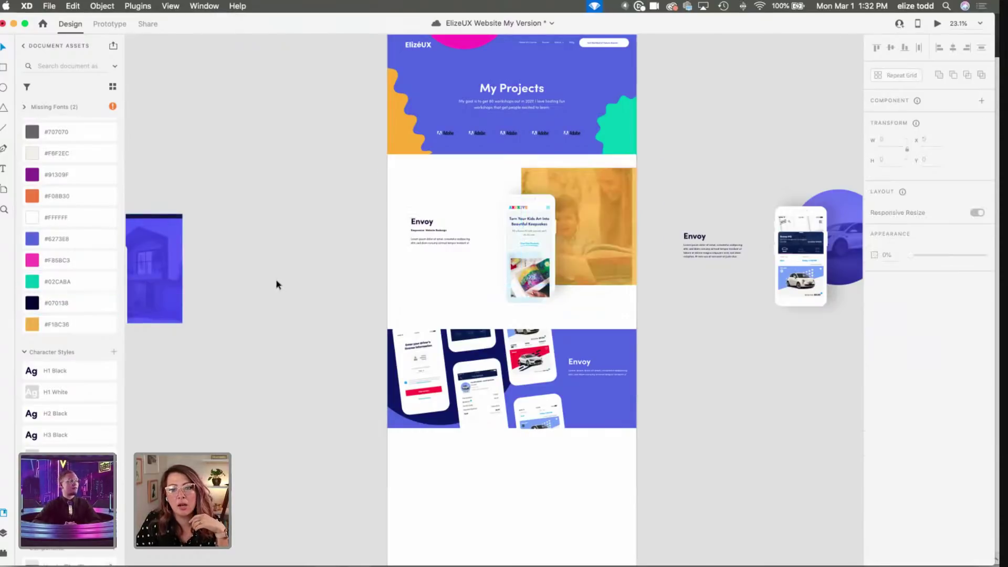
scroll(625, 218, "up", 3)
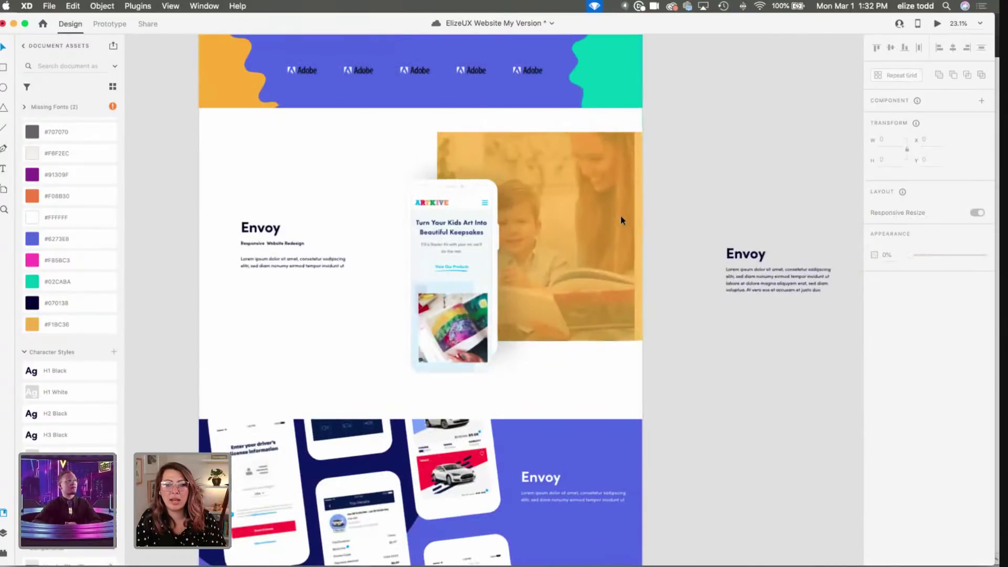
Step: Rotate the orange wavy shape beside the My Projects header to -300°
scroll(625, 217, "up", 3)
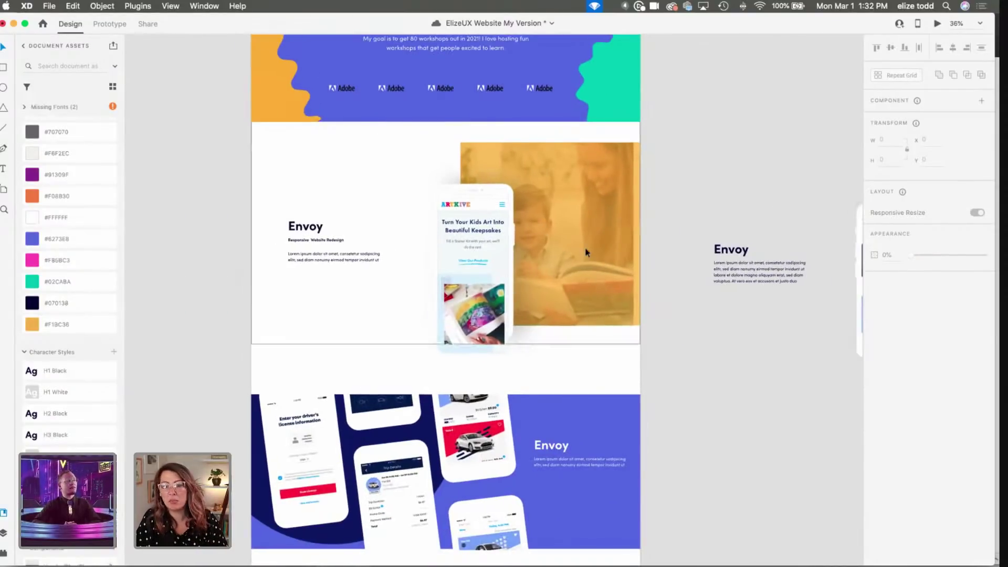
scroll(600, 251, "down", 3)
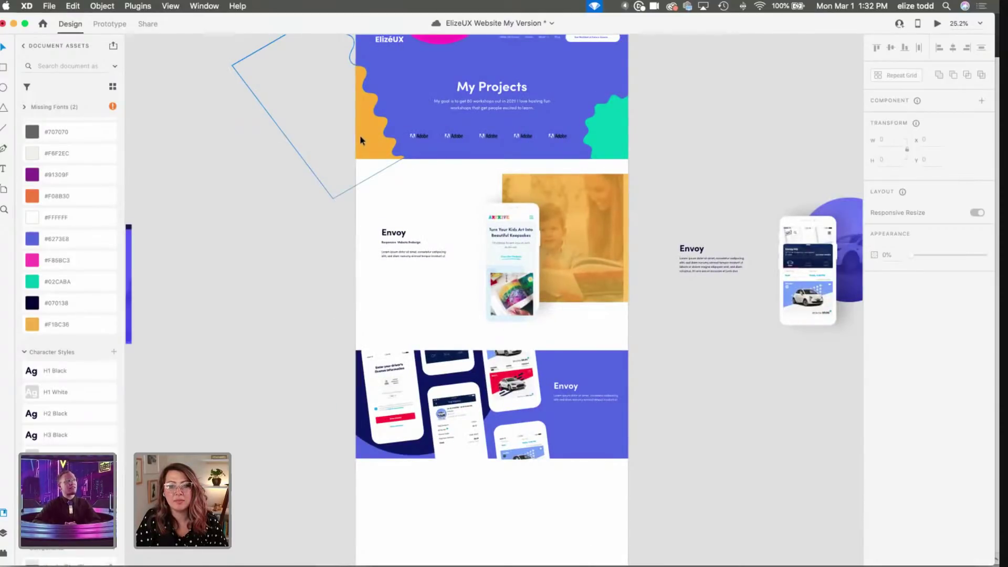
left_click(359, 141)
left_click_drag(360, 138, 362, 138)
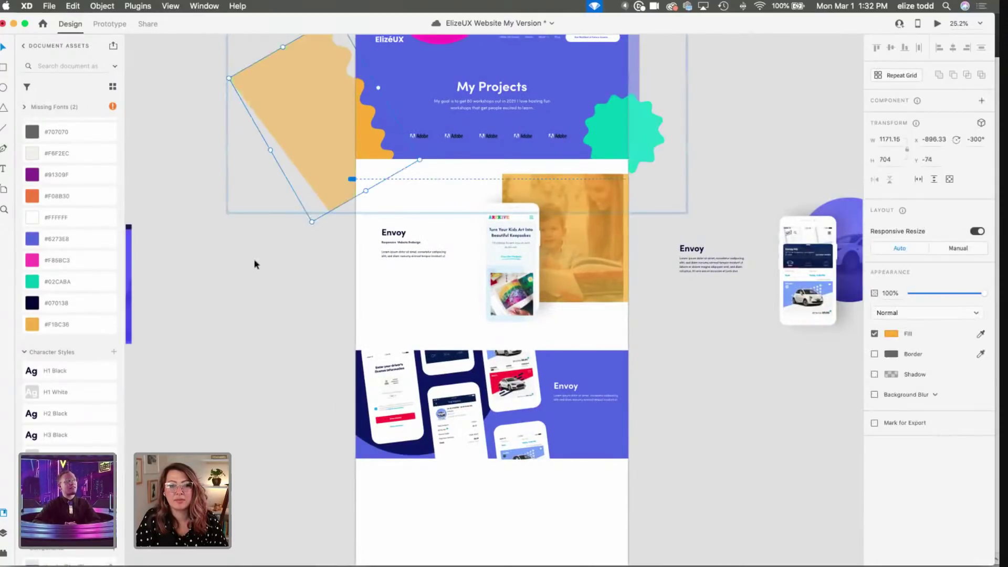
left_click(319, 260)
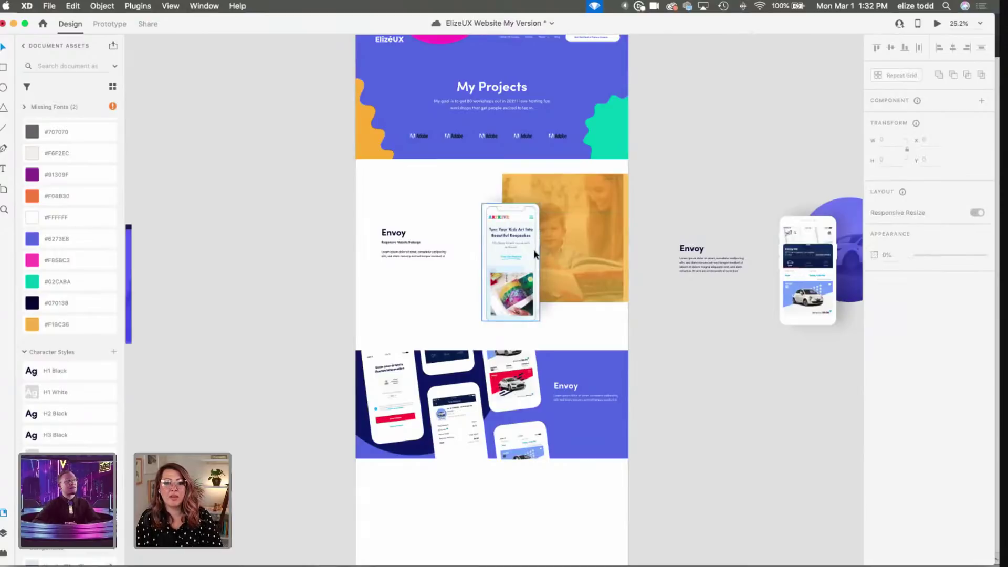
Step: Delete the stray thin white bar between the Artkive phone mockup and the orange-tinted photo
scroll(534, 254, "up", 3)
left_click(591, 203)
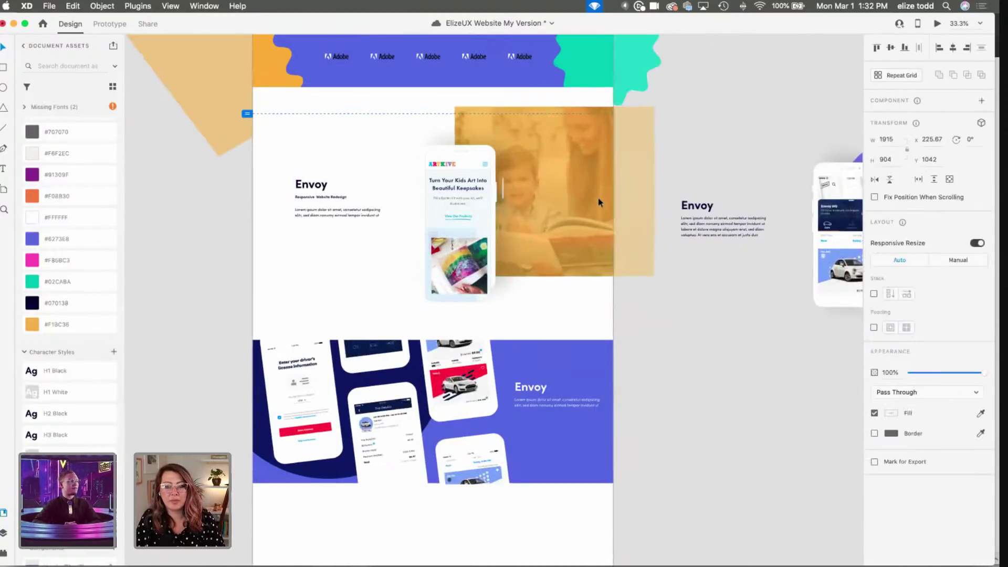
left_click(704, 371)
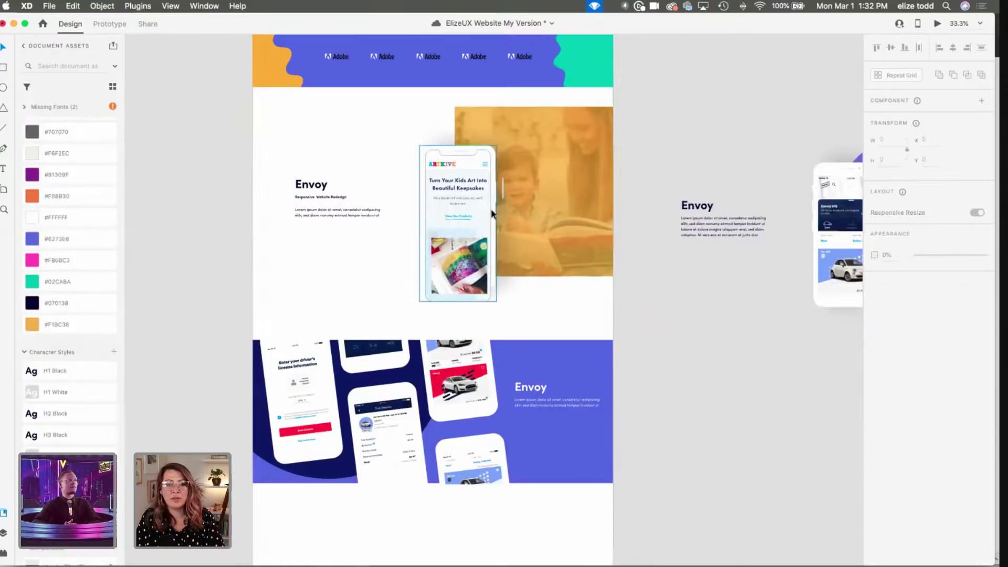
scroll(506, 191, "up", 5)
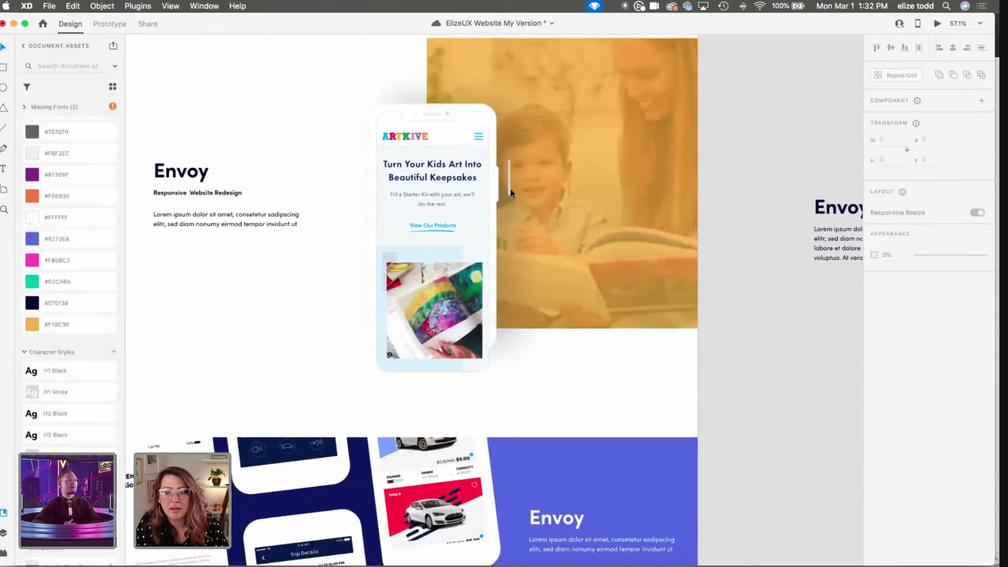
left_click(509, 188)
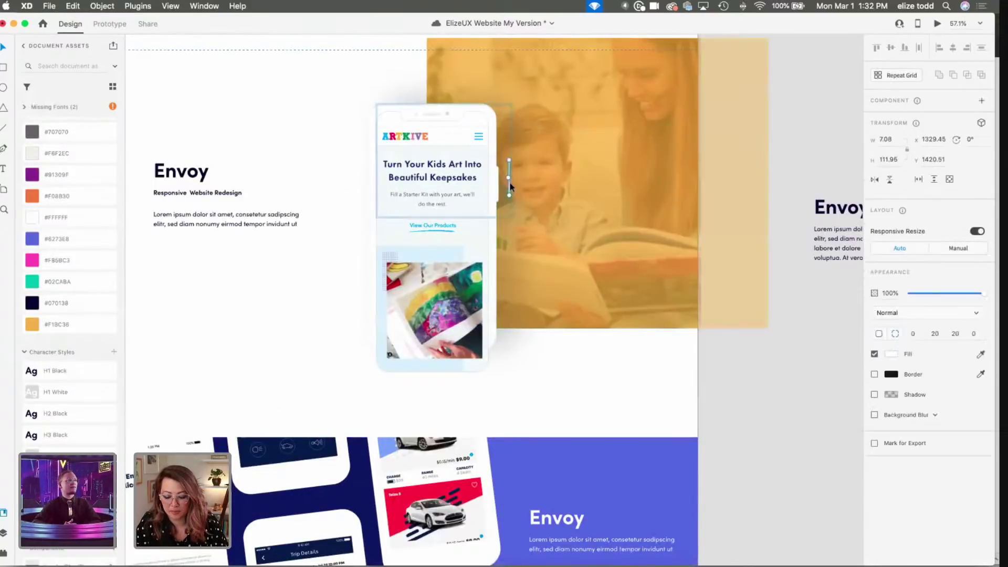
Step: Move the Artkive phone mockup slightly right over the orange-tinted photo, to about X 909
left_click(436, 214)
double_click(436, 213)
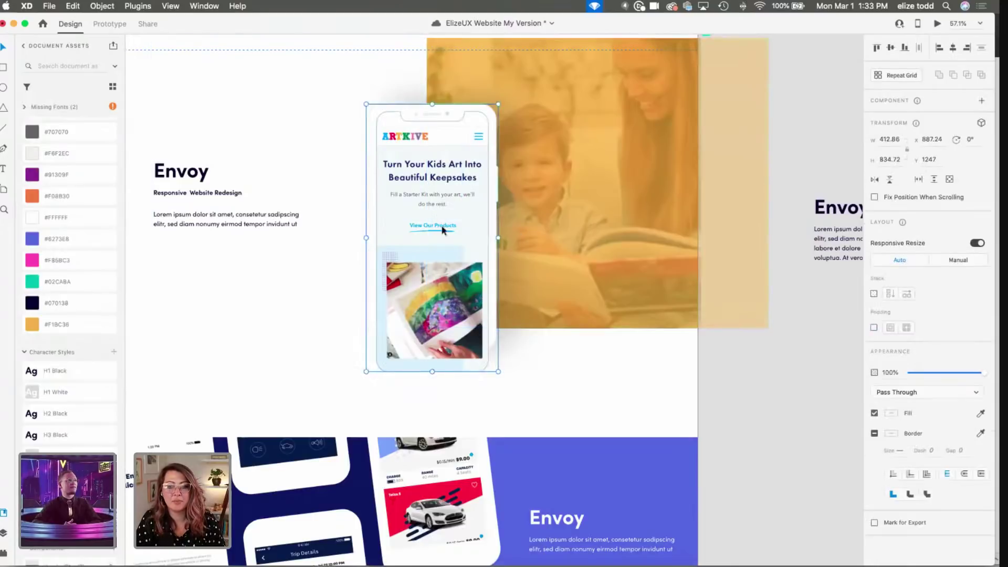
left_click_drag(442, 229, 448, 229)
scroll(450, 227, "down", 5)
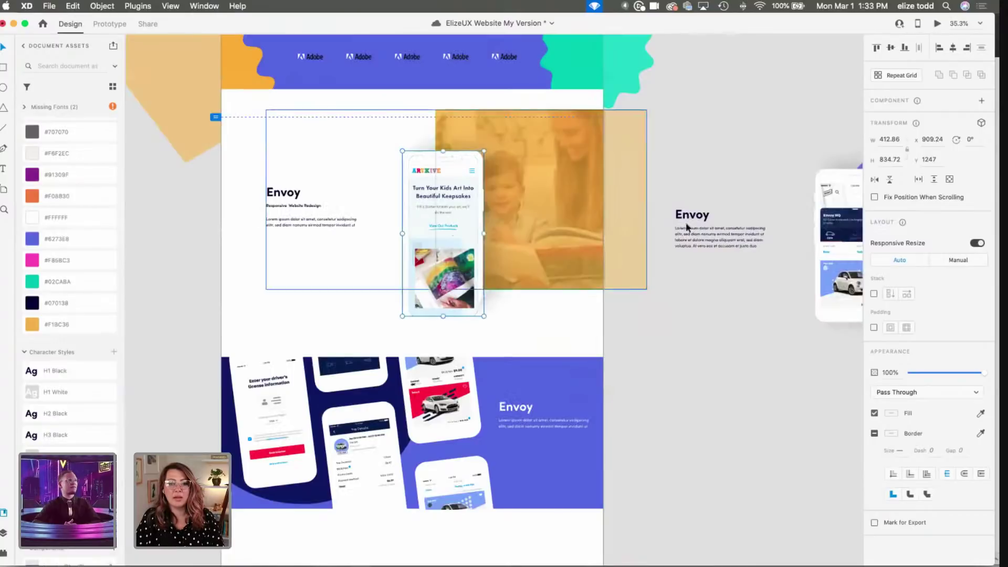
scroll(690, 225, "down", 5)
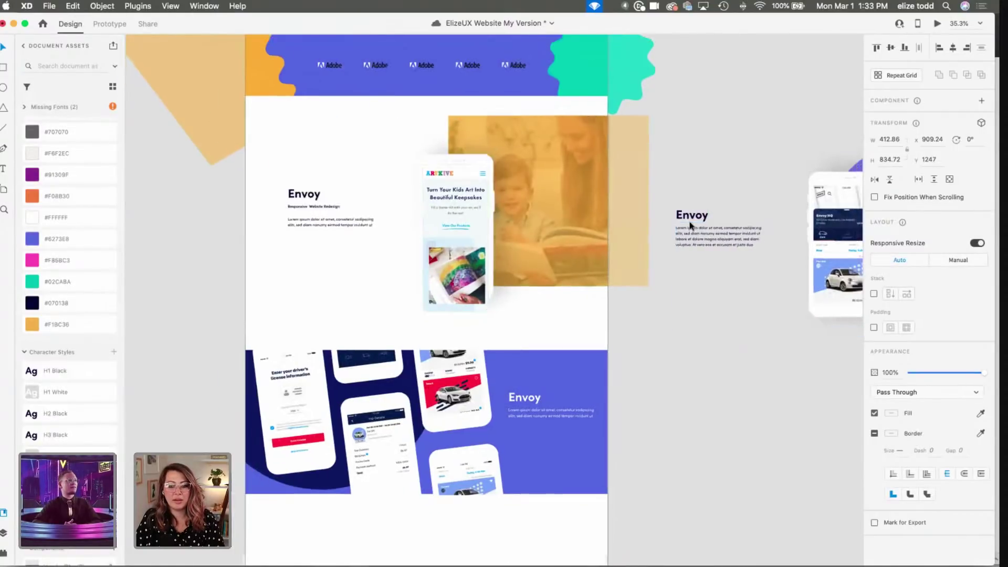
Step: Change the Envoy heading beside the Artkive phone mockup to "Artkive"
scroll(580, 184, "up", 3)
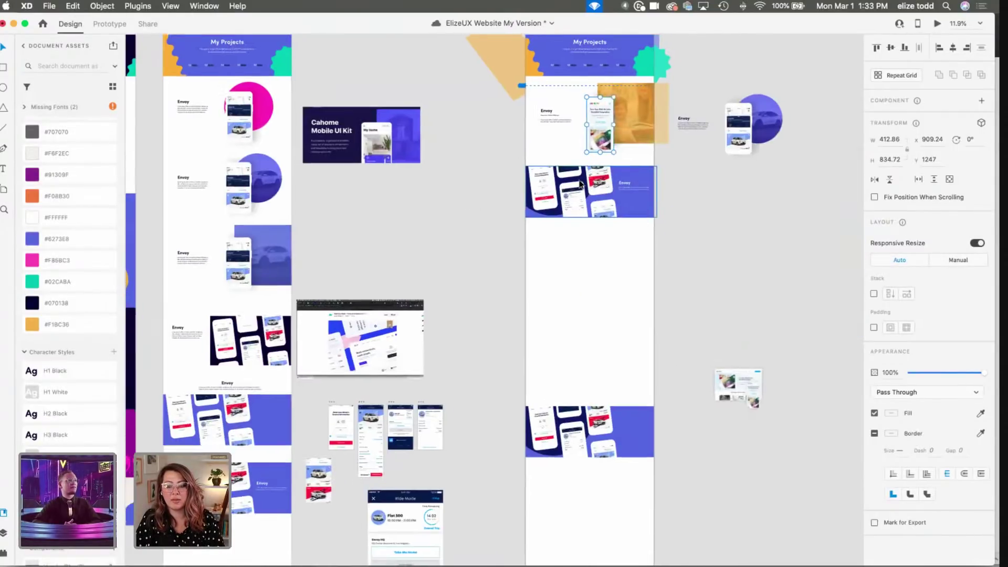
scroll(521, 151, "up", 5)
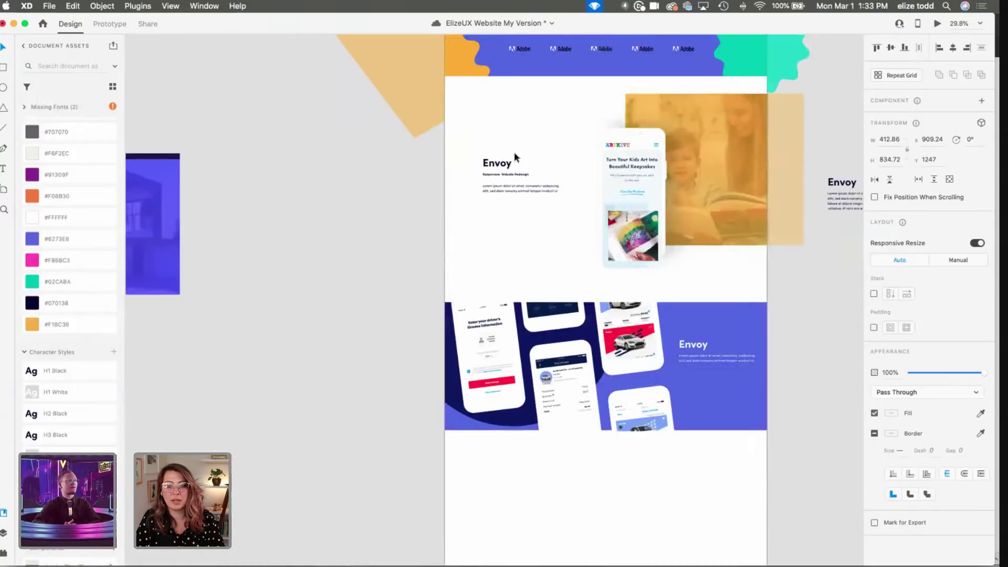
double_click(498, 164)
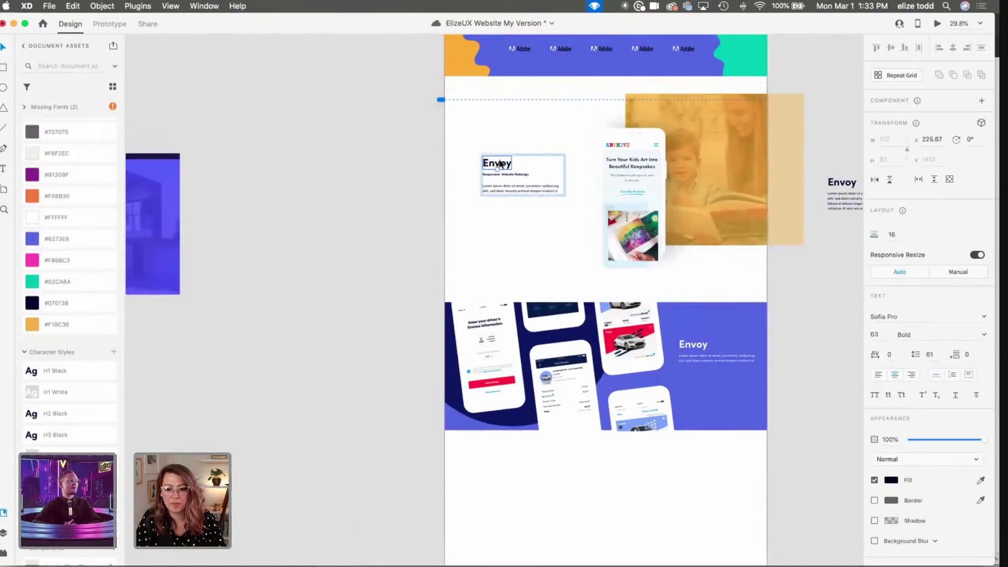
key("Escape")
double_click(500, 164)
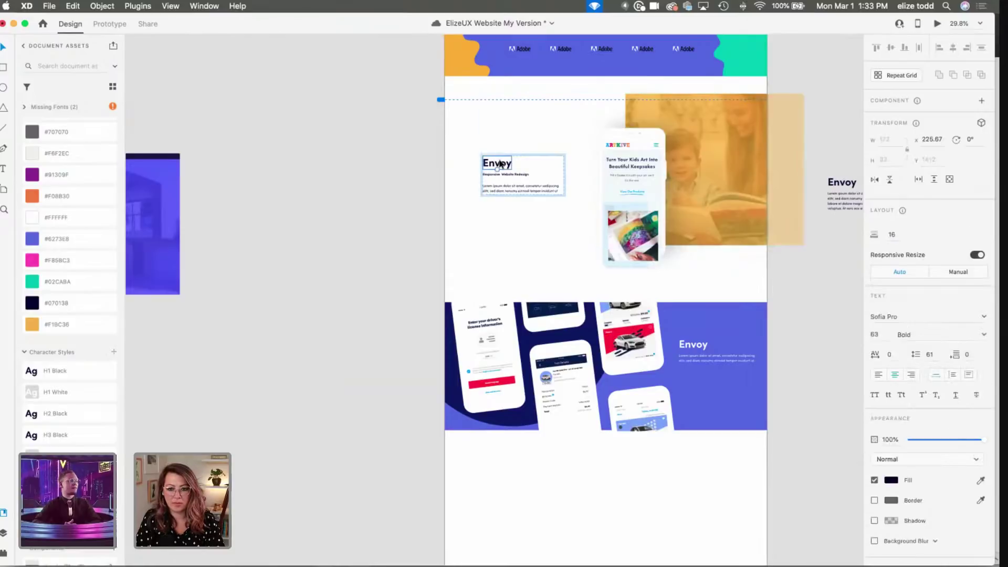
double_click(500, 164)
type("Arr")
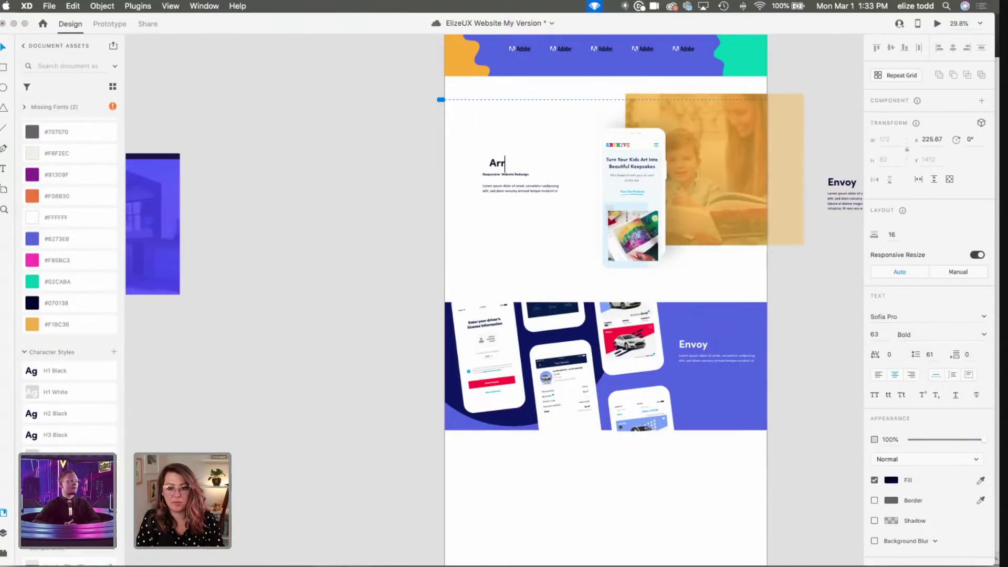
type("kive")
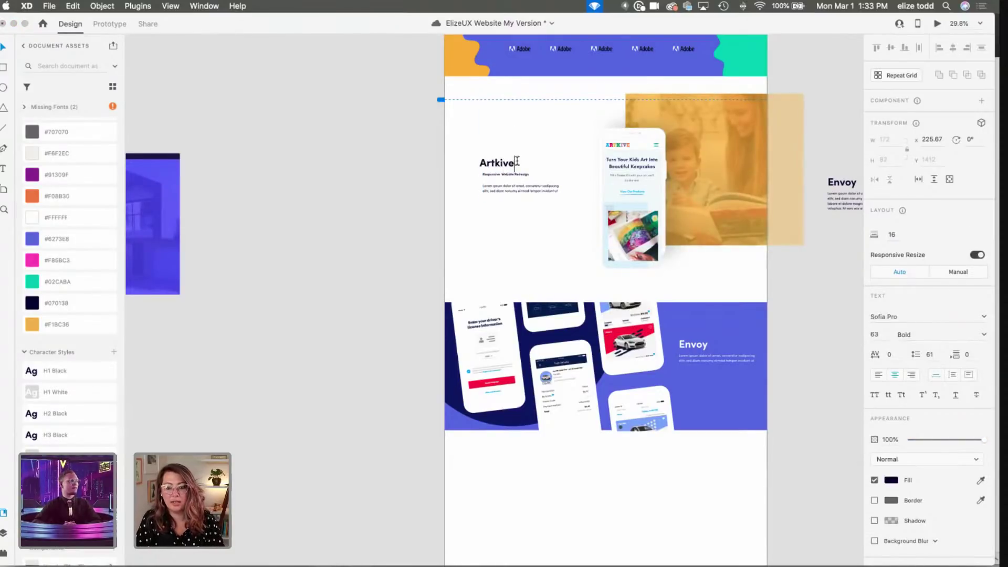
key("Escape")
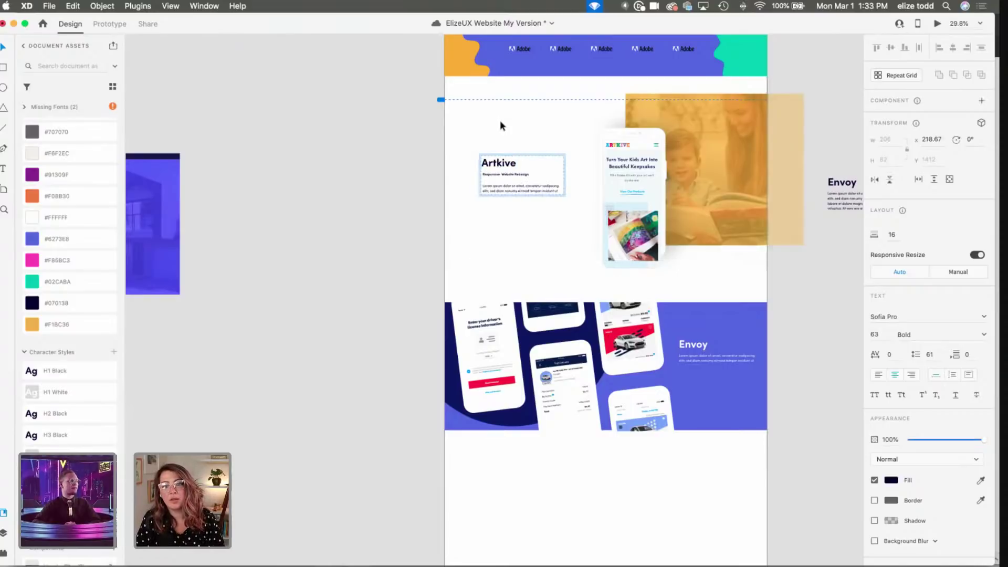
Step: Nudge the Artkive heading right to X 228.67 and deselect it
key("shift+Right")
key("shift+Right")
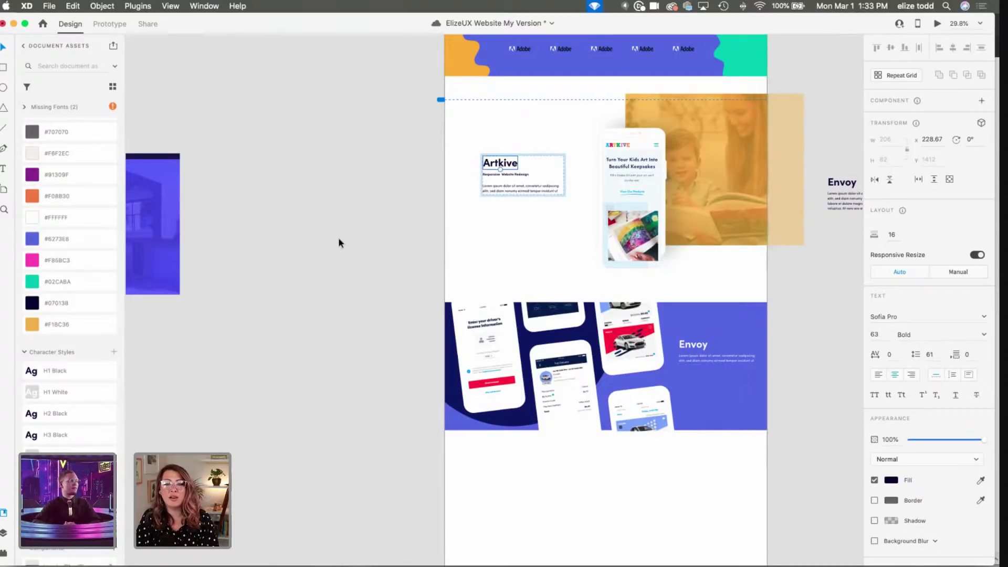
left_click(327, 259)
scroll(326, 260, "right", 2)
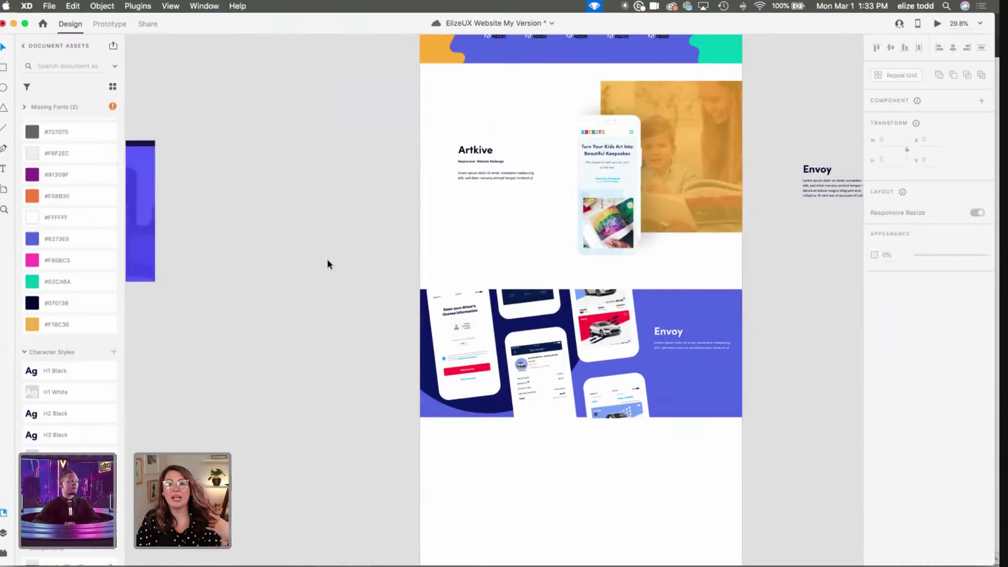
scroll(315, 275, "down", 2)
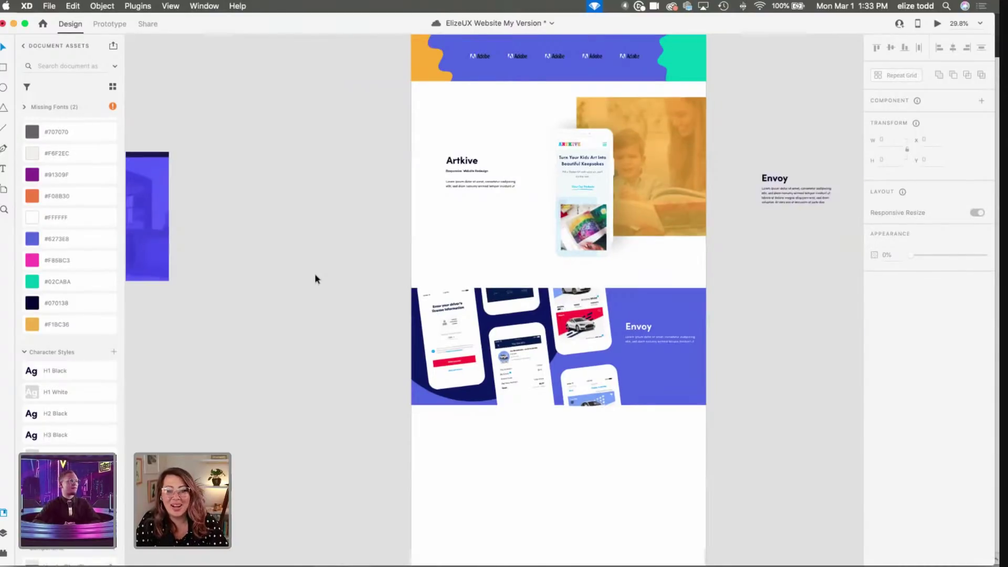
scroll(315, 278, "down", 3)
scroll(315, 278, "right", 2)
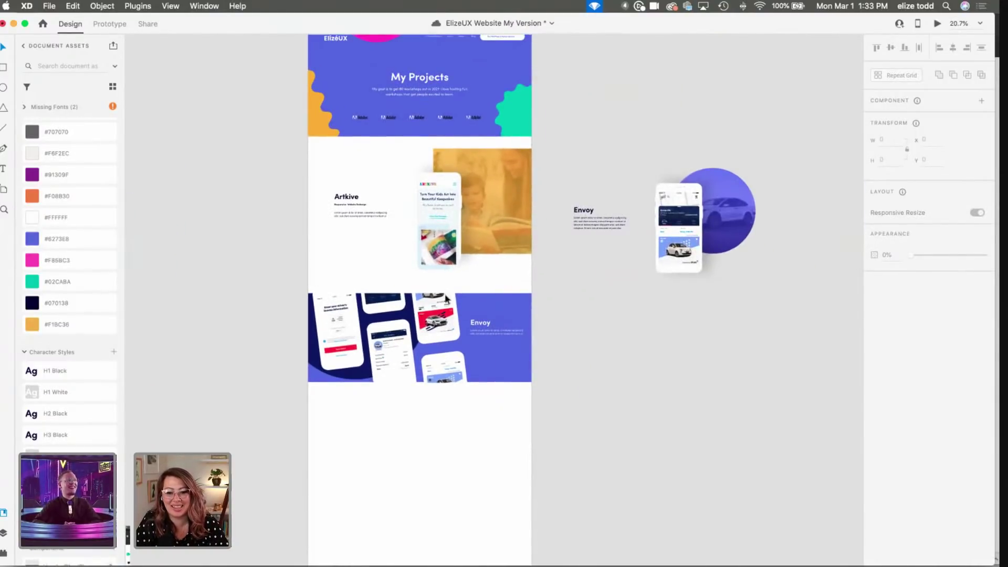
left_click(425, 337)
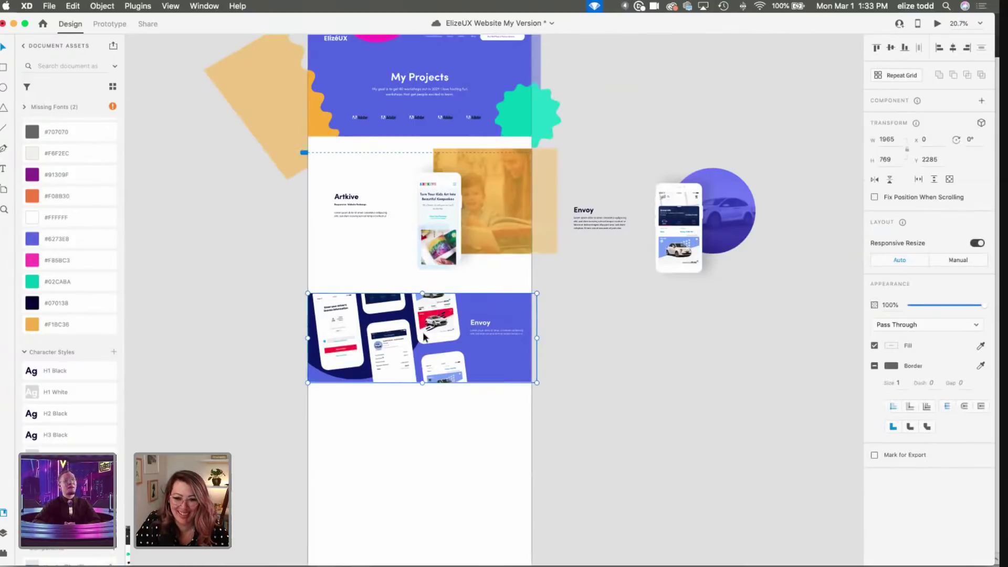
left_click_drag(424, 338, 424, 338)
left_click(707, 330)
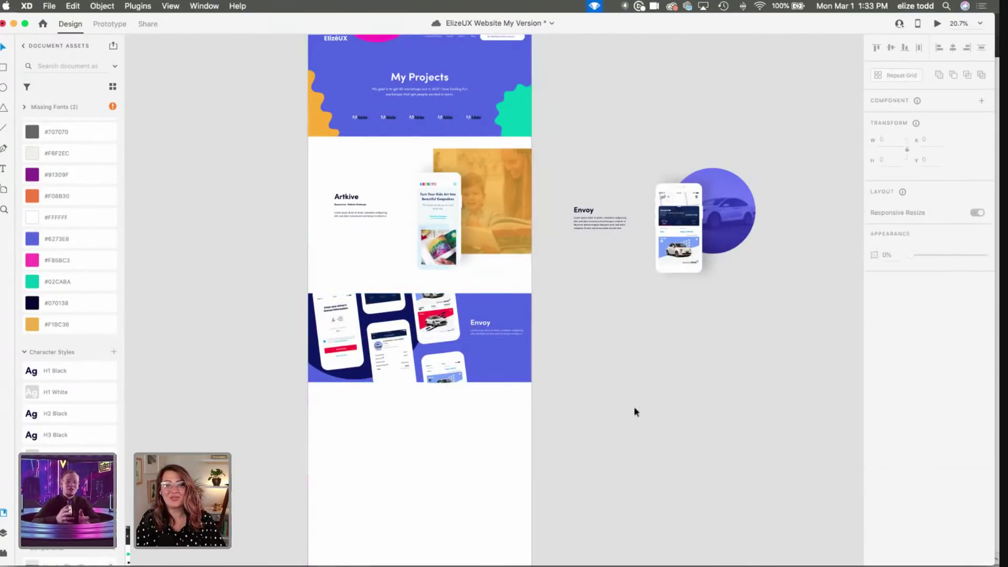
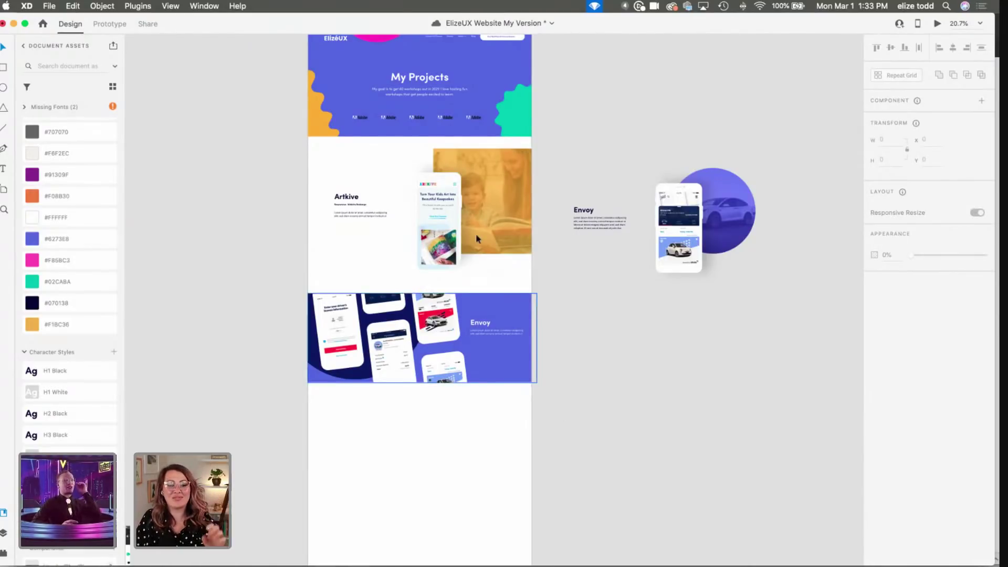
Step: Move the Envoy group with the car circle from the pasteboard onto the artboard below the purple banner
left_click(684, 229)
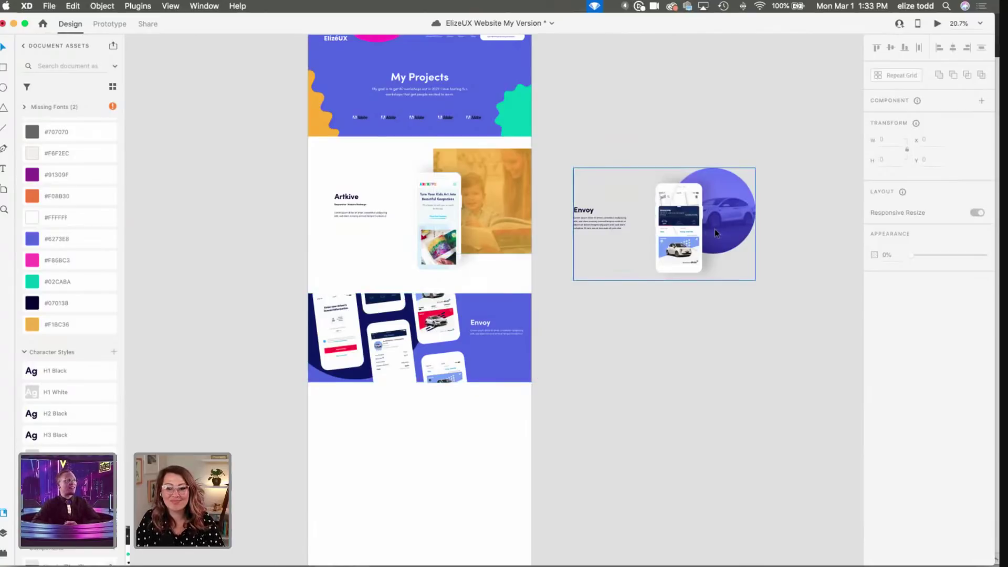
left_click_drag(582, 400, 480, 462)
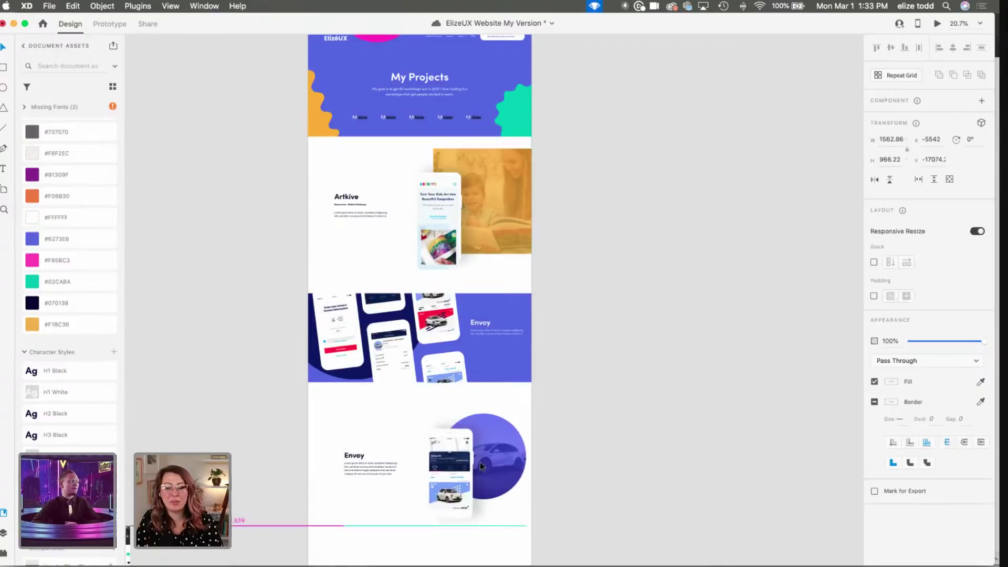
left_click_drag(366, 440, 254, 449)
left_click(254, 449)
Step: Shift the Envoy heading and paragraph left, farther from the phone mockup inside their group
left_click(338, 475)
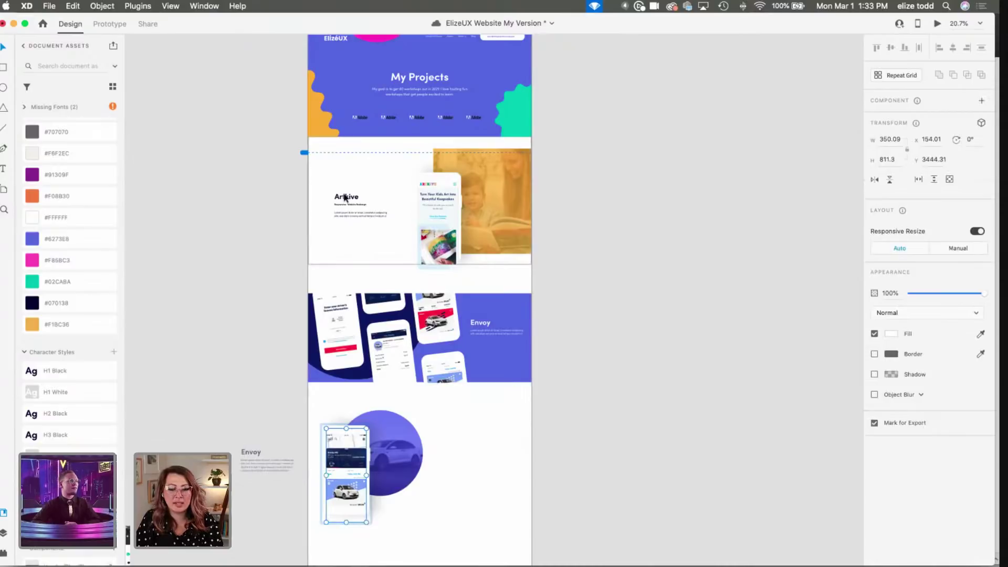
left_click(254, 465)
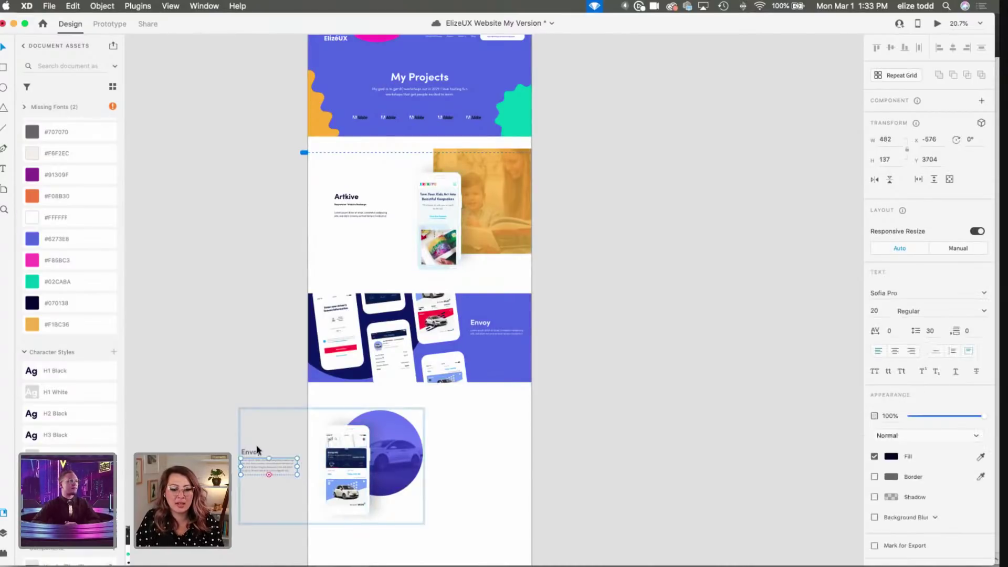
mouse_move(254, 455)
left_mouse_down()
mouse_move(465, 463)
mouse_move(320, 444)
mouse_move(243, 459)
mouse_move(260, 453)
left_mouse_up()
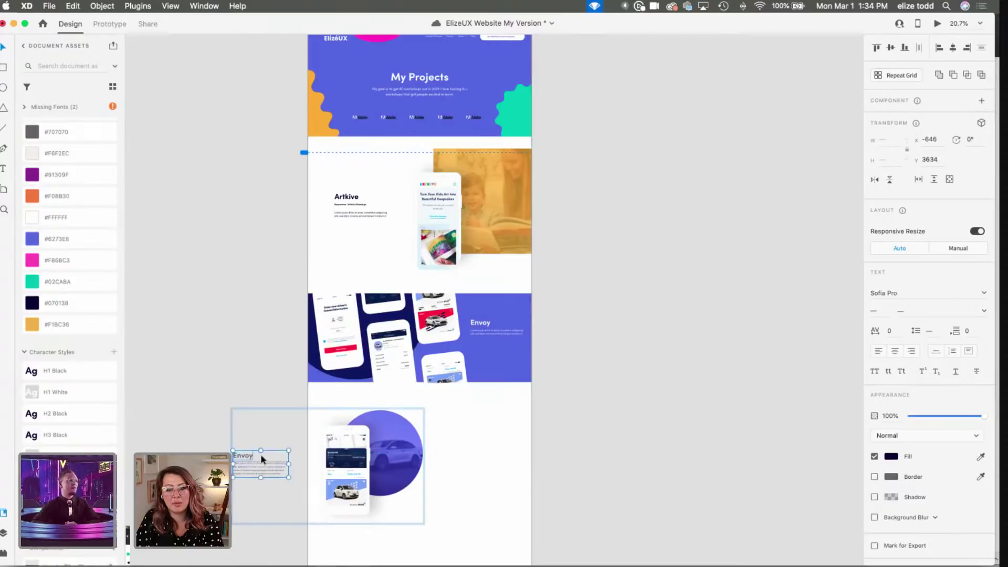
Step: Position the whole Envoy car group within the white section under the purple banner, at about X 184, Y 3313
left_click_drag(393, 459, 483, 461)
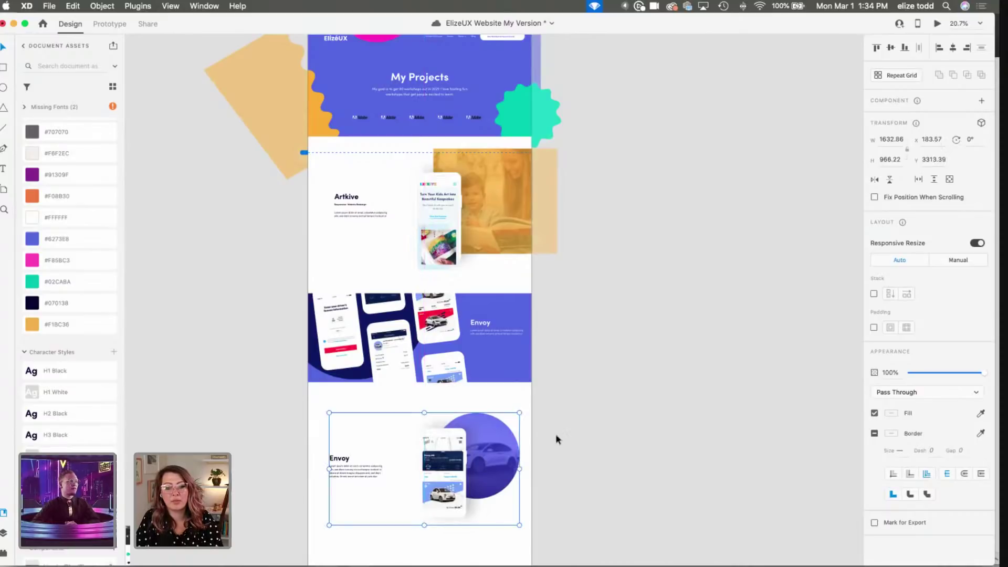
key("Escape")
scroll(510, 430, "down", 2)
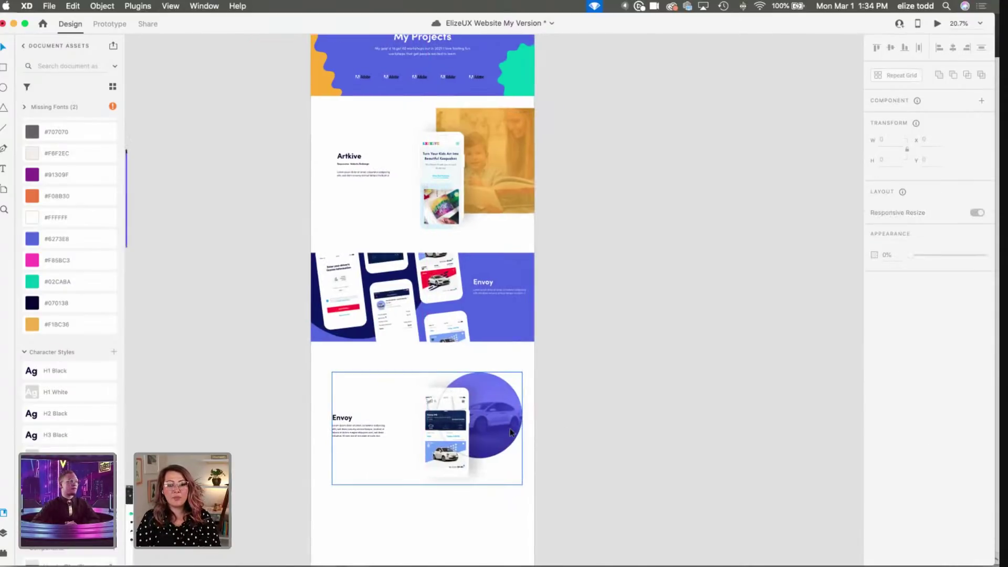
scroll(509, 428, "down", 1)
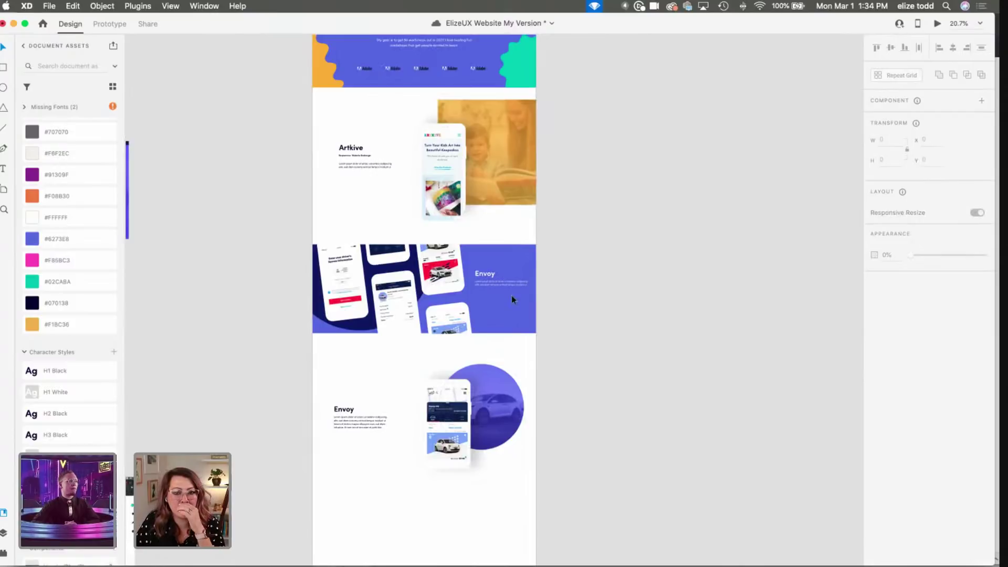
scroll(593, 370, "up", 2)
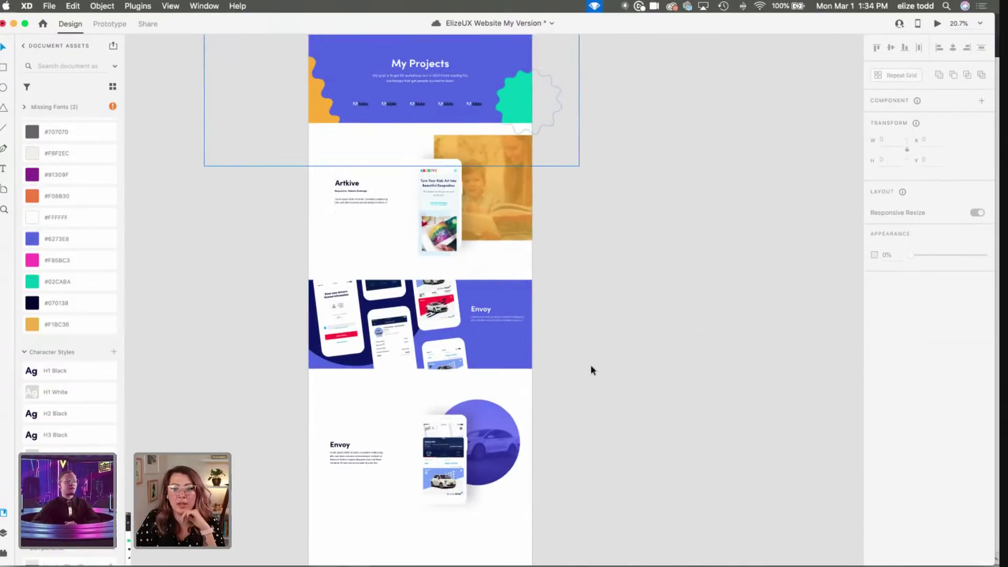
scroll(657, 437, "up", 1)
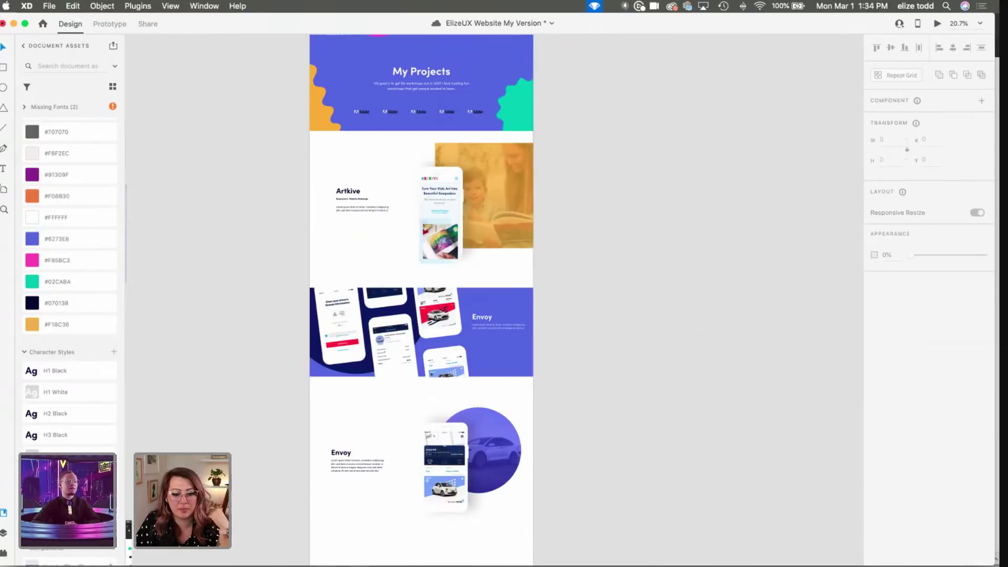
Step: Switch to Chrome and open the Adobe project's case study from the portfolio website's projects page
key("super+Tab")
scroll(338, 288, "up", 3)
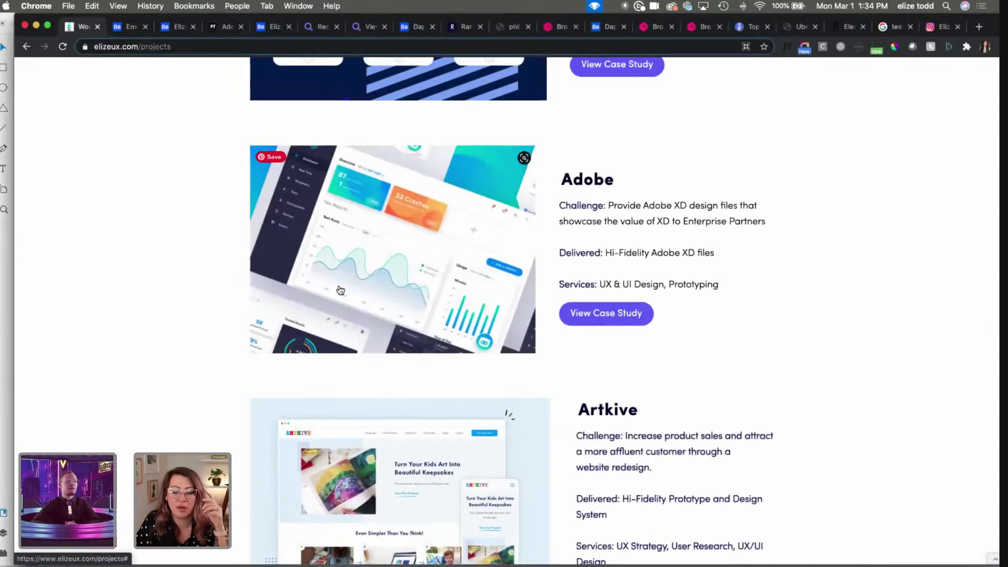
scroll(340, 290, "down", 1)
scroll(472, 294, "up", 2)
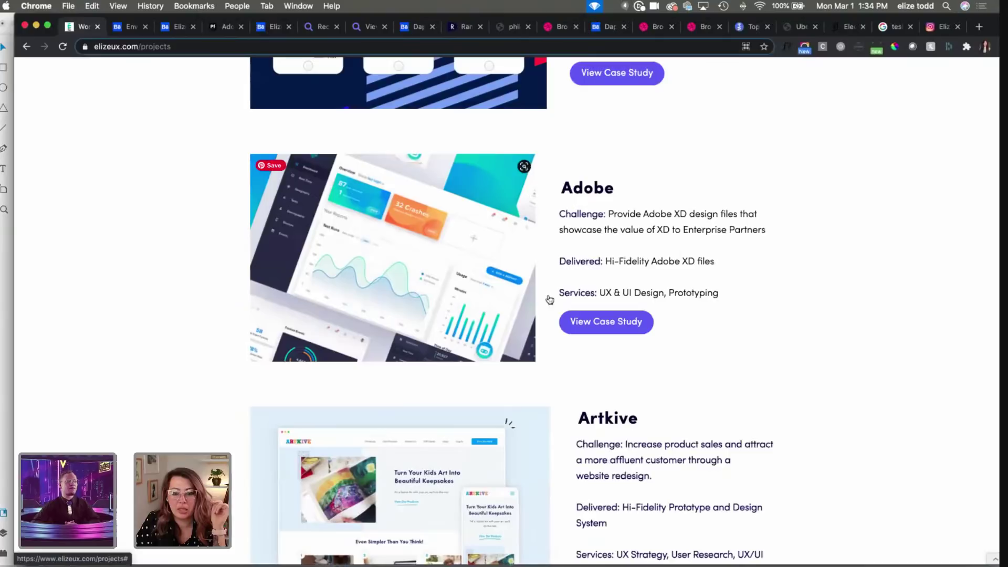
left_click(581, 329)
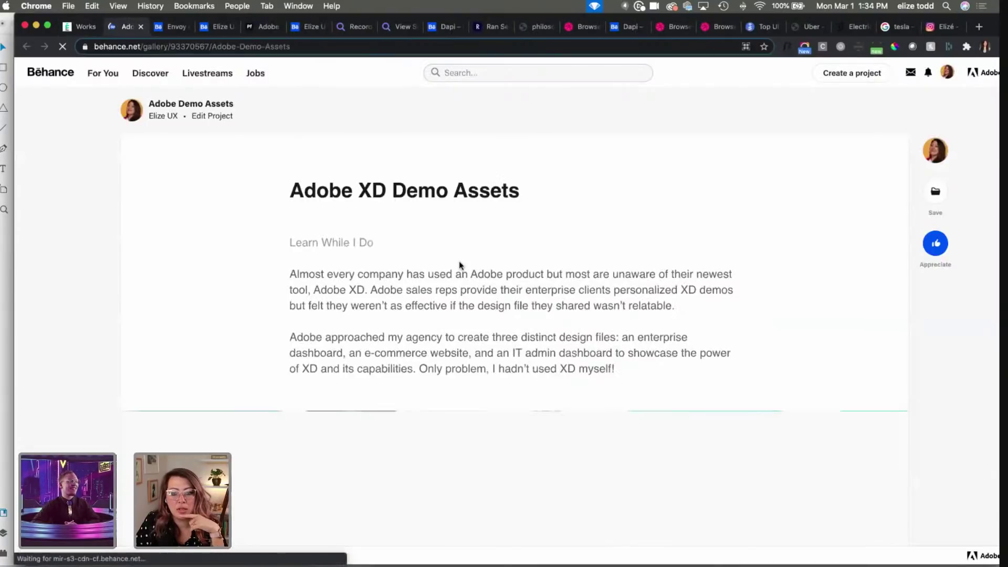
Step: Examine the Statsio login and Events dashboard mockups in the Adobe XD Demo Assets project for usable imagery
scroll(461, 265, "down", 20)
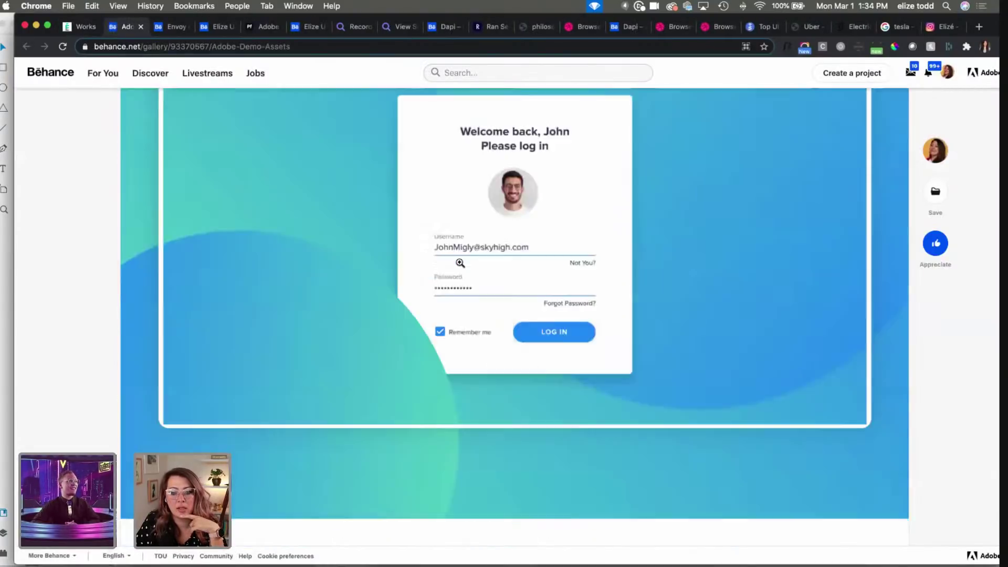
scroll(459, 262, "down", 5)
scroll(460, 263, "up", 6)
scroll(460, 263, "down", 10)
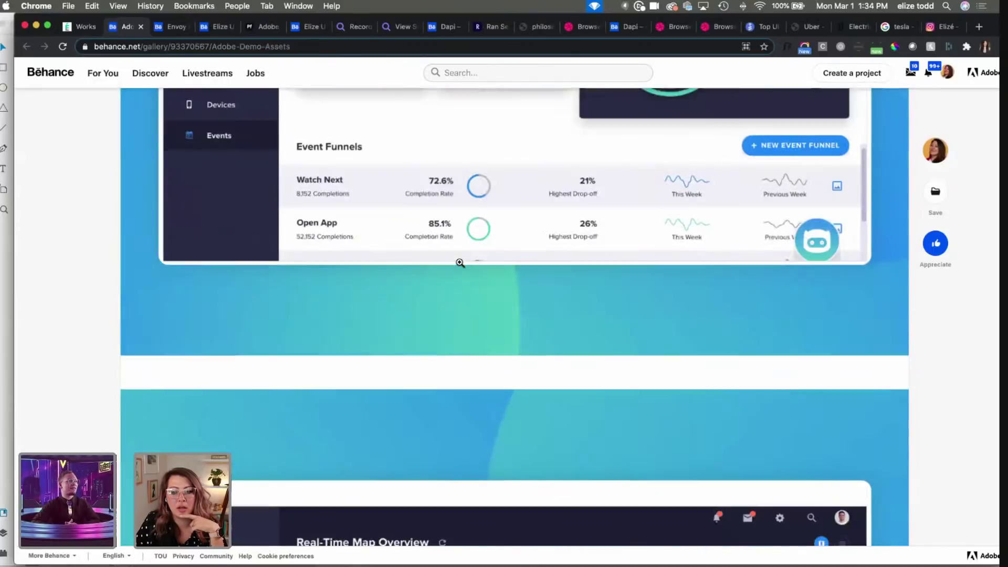
scroll(460, 263, "down", 8)
scroll(460, 263, "up", 17)
scroll(460, 262, "down", 2)
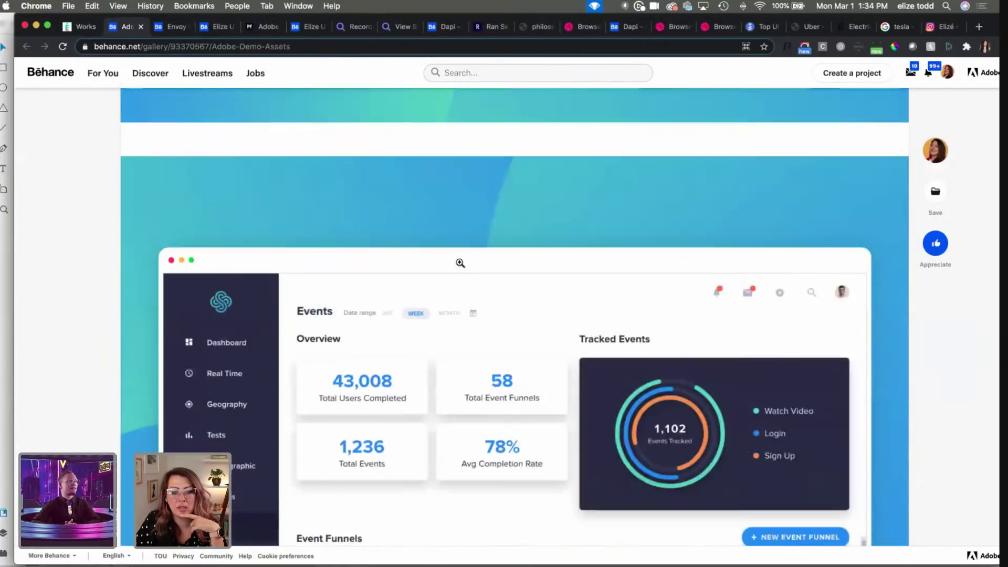
scroll(461, 263, "up", 1)
scroll(460, 263, "down", 4)
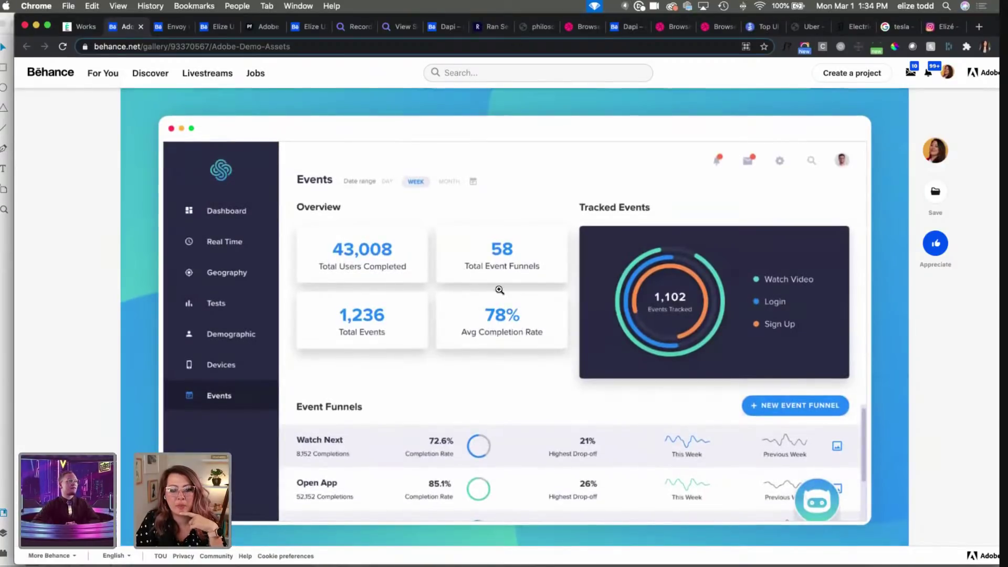
scroll(463, 277, "up", 10)
scroll(464, 277, "down", 3)
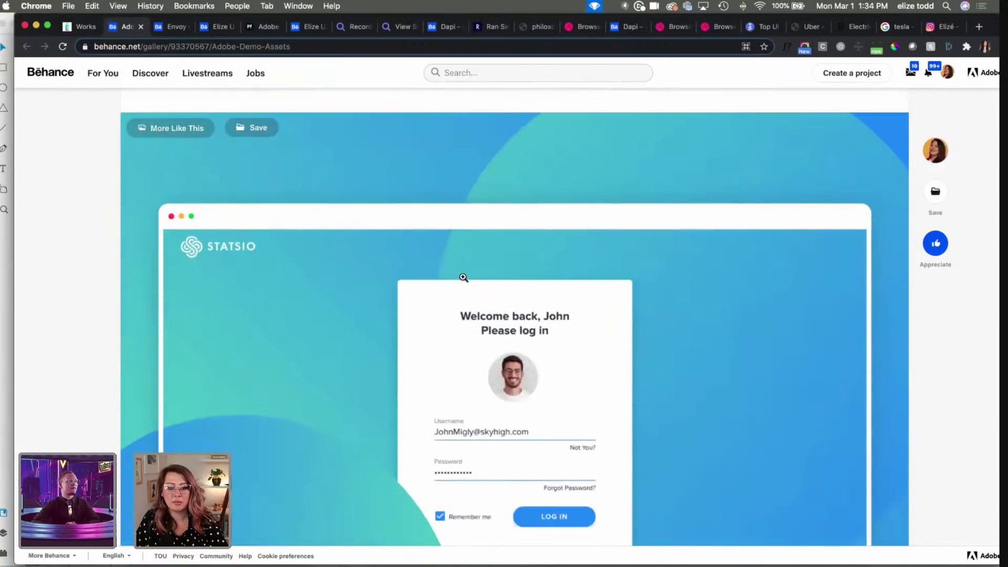
Step: Review the whole Adobe case study, including its persona and partner quote sections, and return to its beginning
scroll(463, 278, "down", 10)
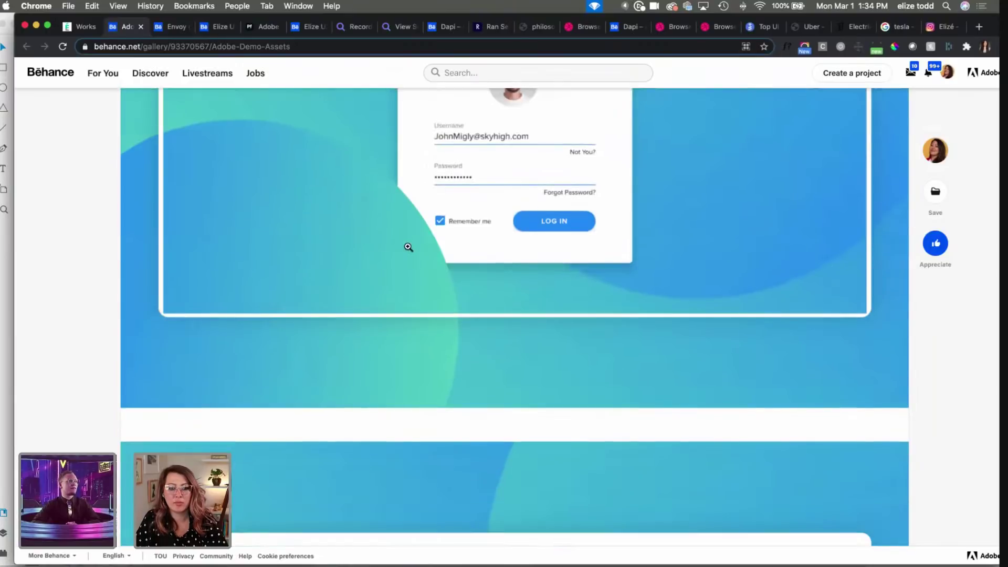
scroll(409, 247, "down", 20)
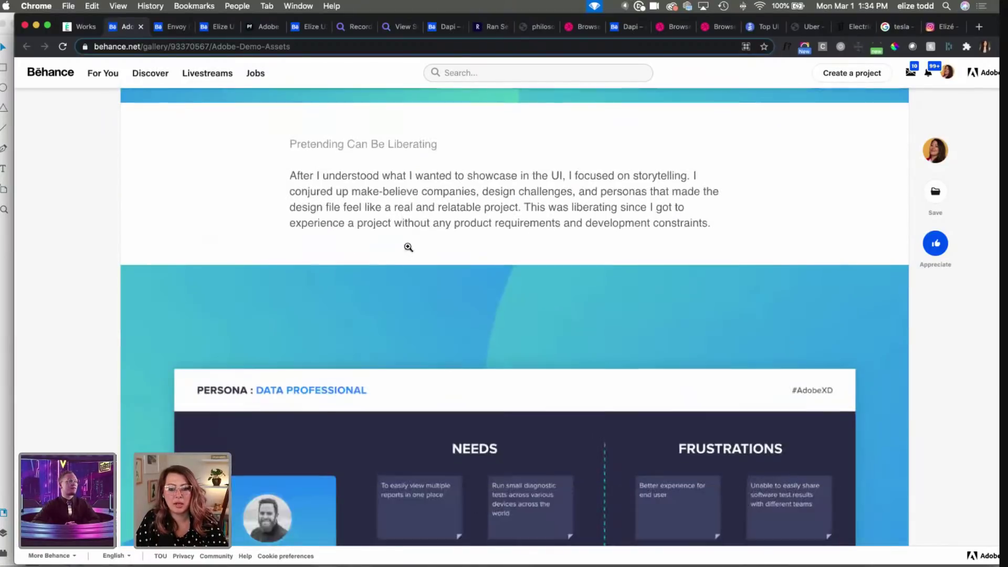
scroll(408, 247, "down", 20)
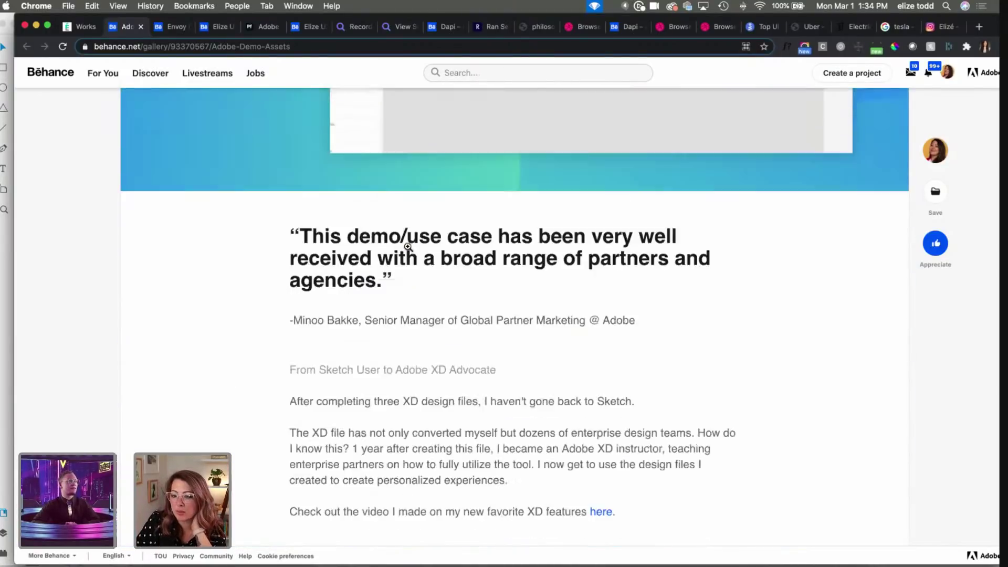
scroll(408, 247, "up", 20)
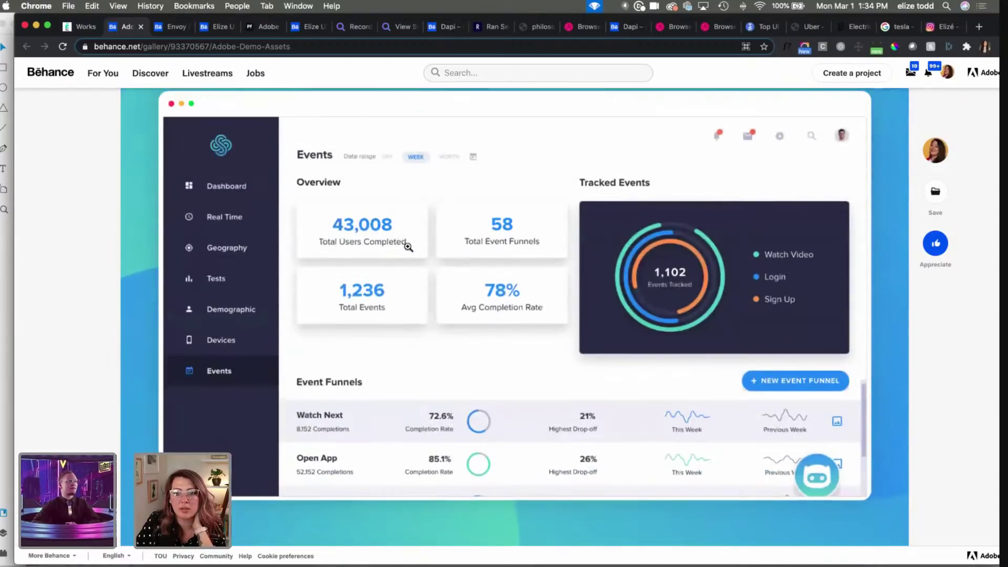
scroll(408, 247, "up", 10)
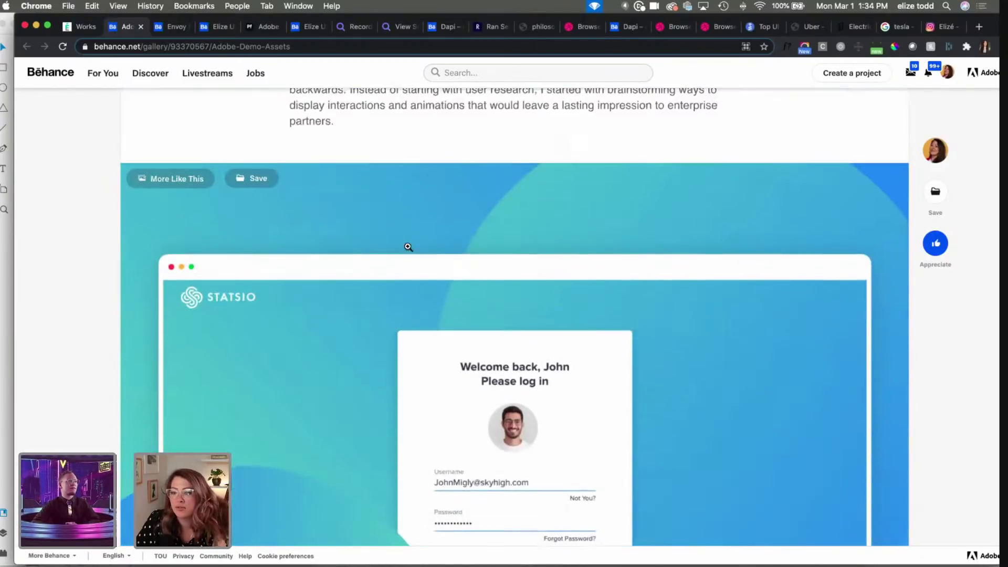
scroll(408, 247, "down", 3)
scroll(409, 248, "down", 2)
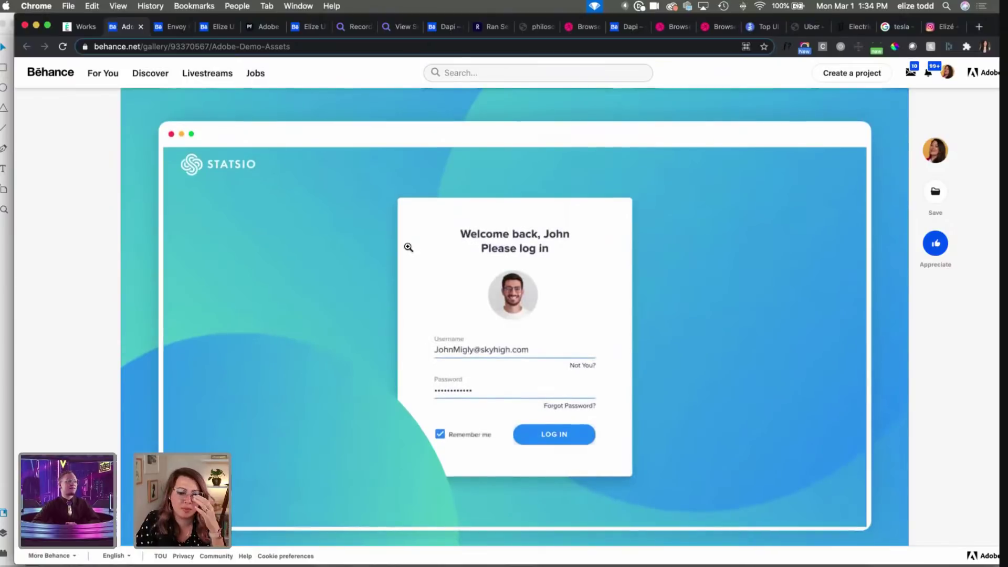
scroll(408, 248, "up", 6)
scroll(408, 247, "down", 20)
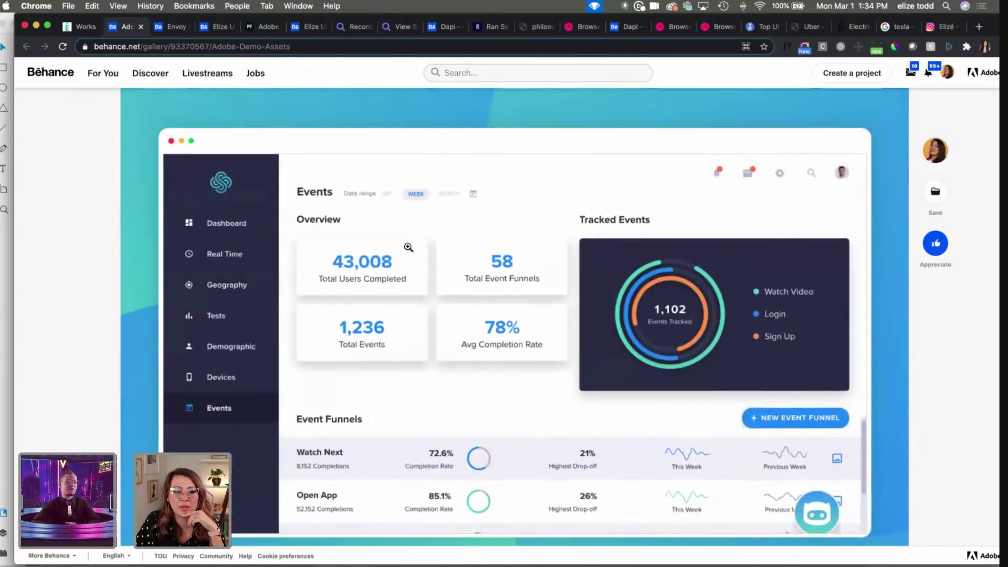
scroll(408, 247, "up", 10)
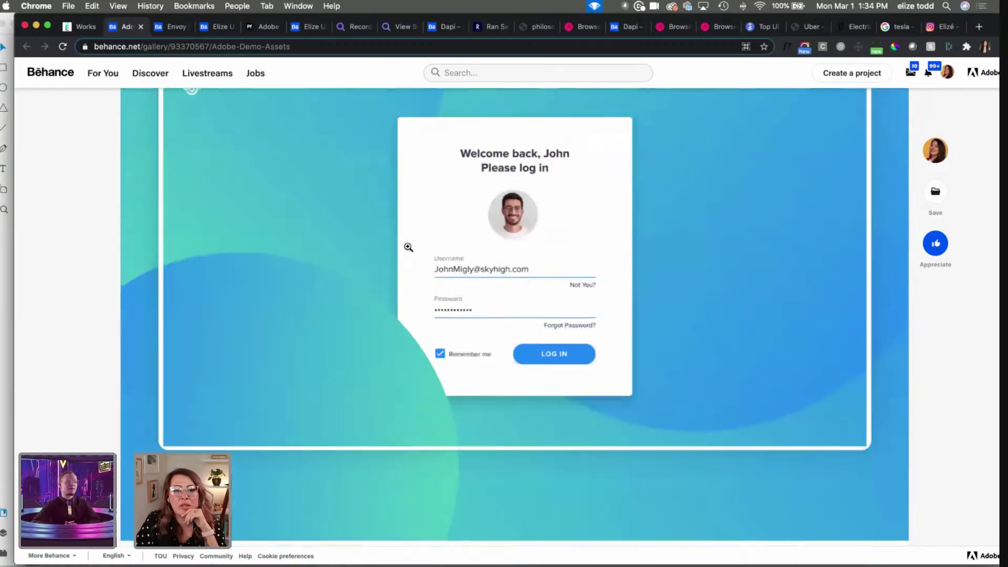
scroll(409, 247, "down", 20)
scroll(408, 246, "down", 20)
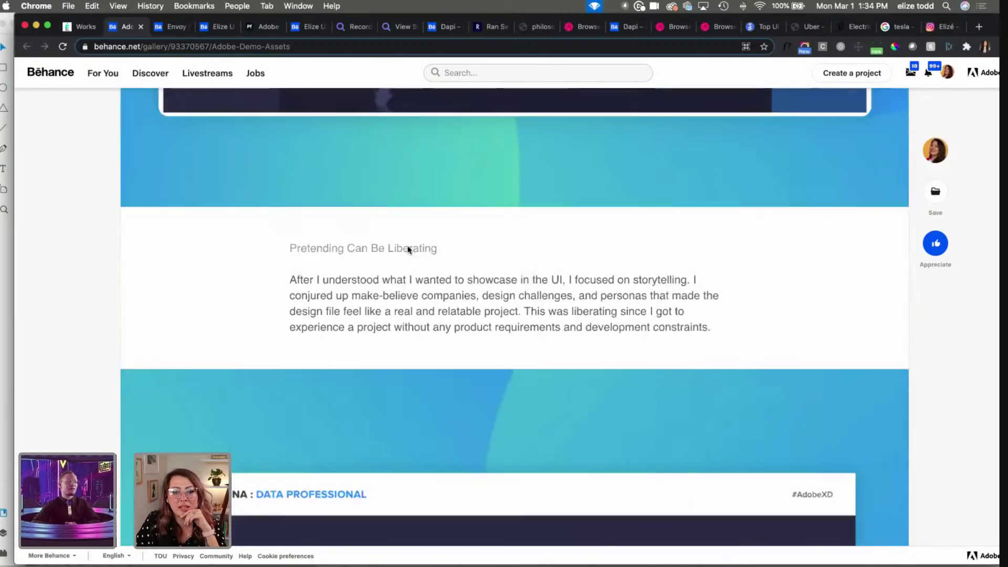
scroll(407, 246, "up", 10)
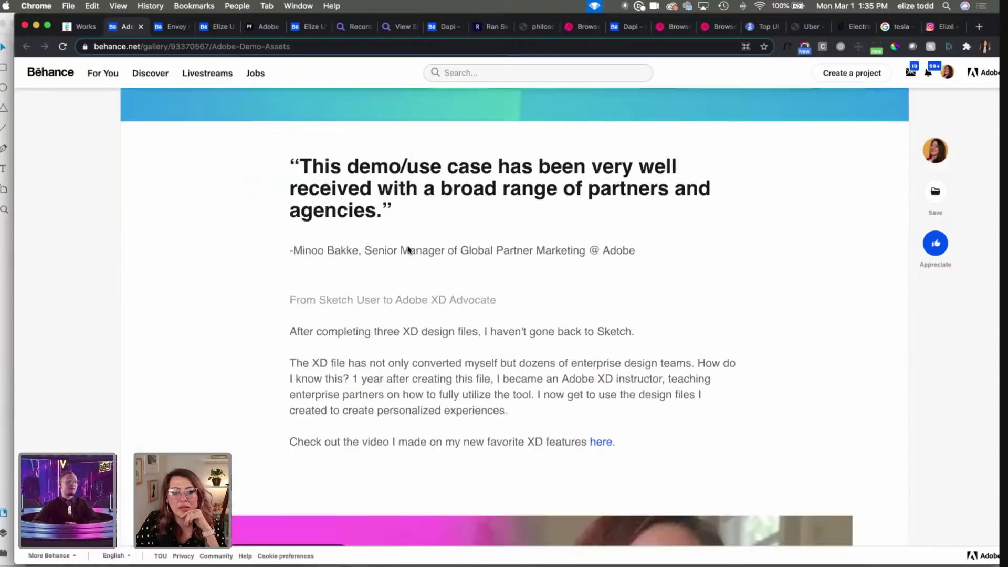
scroll(409, 247, "down", 6)
scroll(410, 250, "up", 20)
scroll(180, 90, "up", 15)
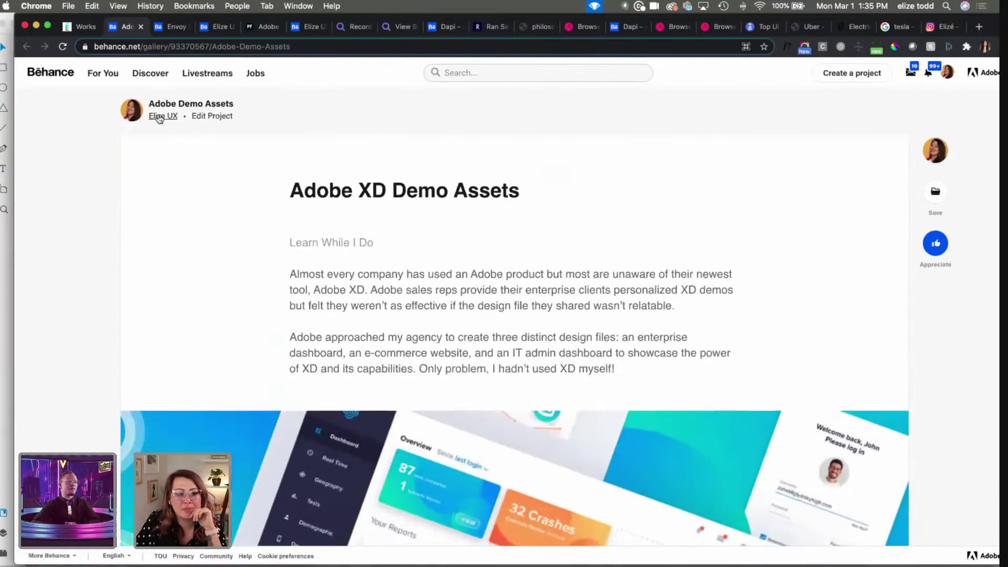
Step: Open the project owner's Behance profile and browse the published work thumbnails
left_click(160, 118)
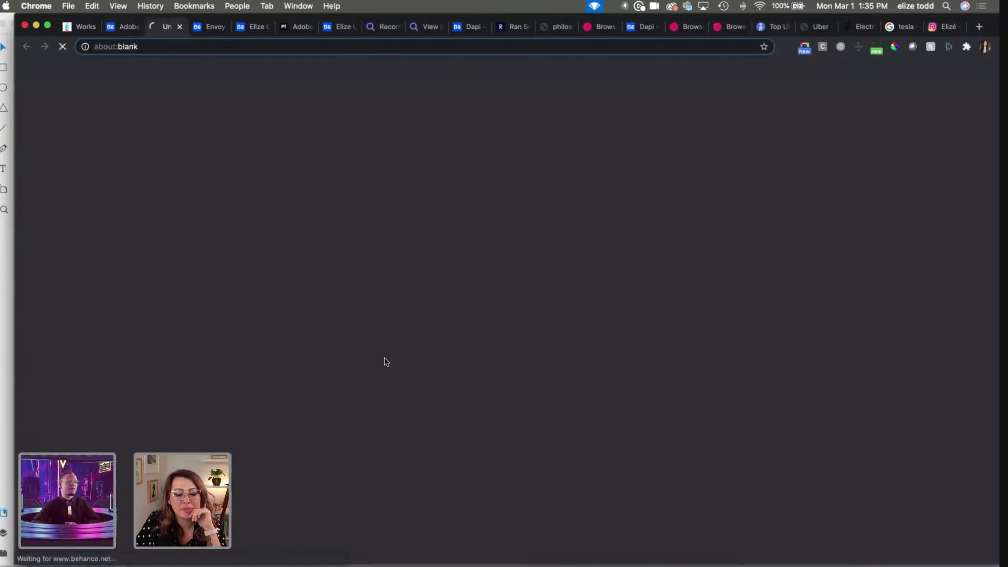
scroll(433, 376, "down", 3)
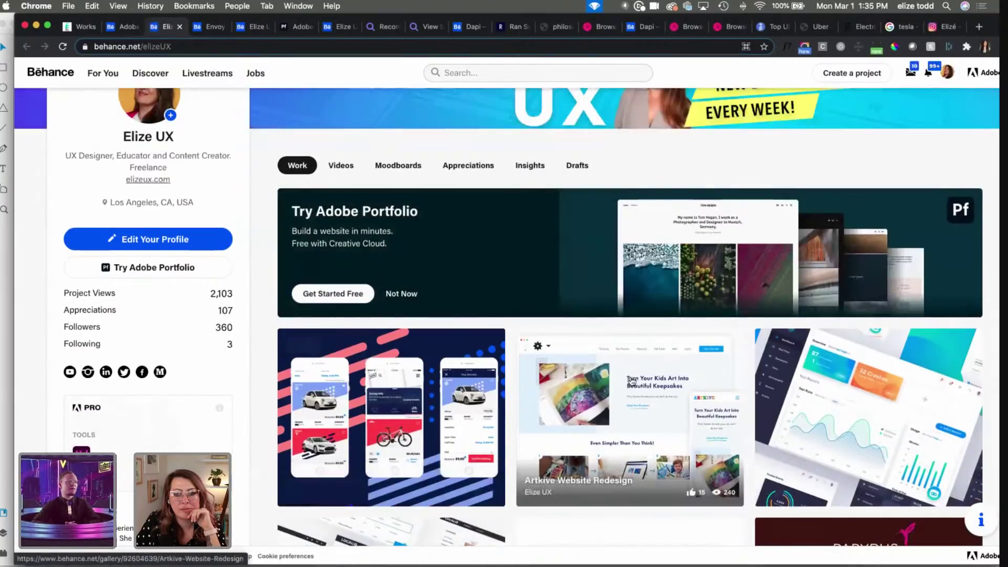
scroll(433, 377, "down", 5)
Step: Open the Local IQ Redesign project, review its sketches, screen mockups and design system, and close it
left_click(422, 301)
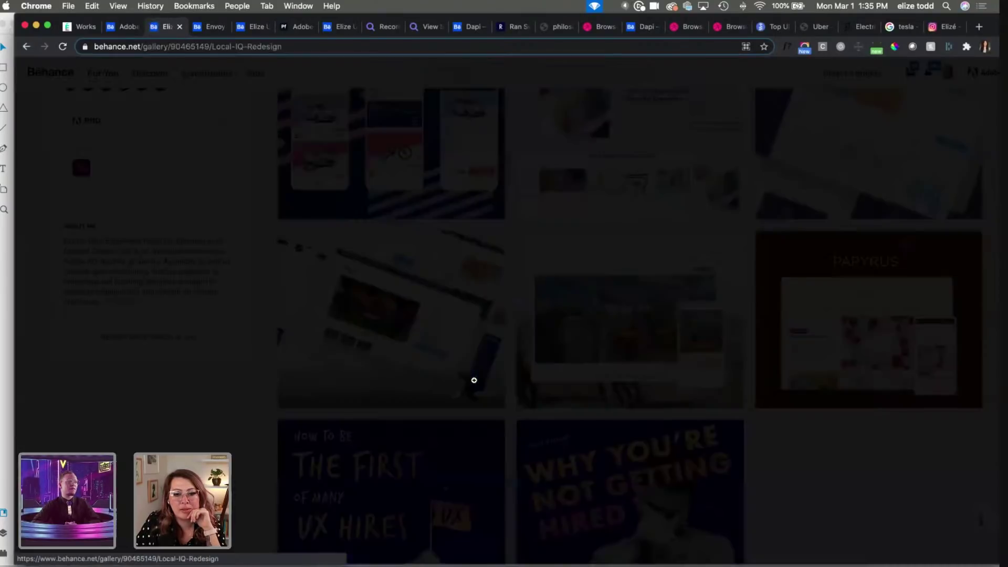
scroll(443, 385, "down", 10)
scroll(444, 384, "down", 15)
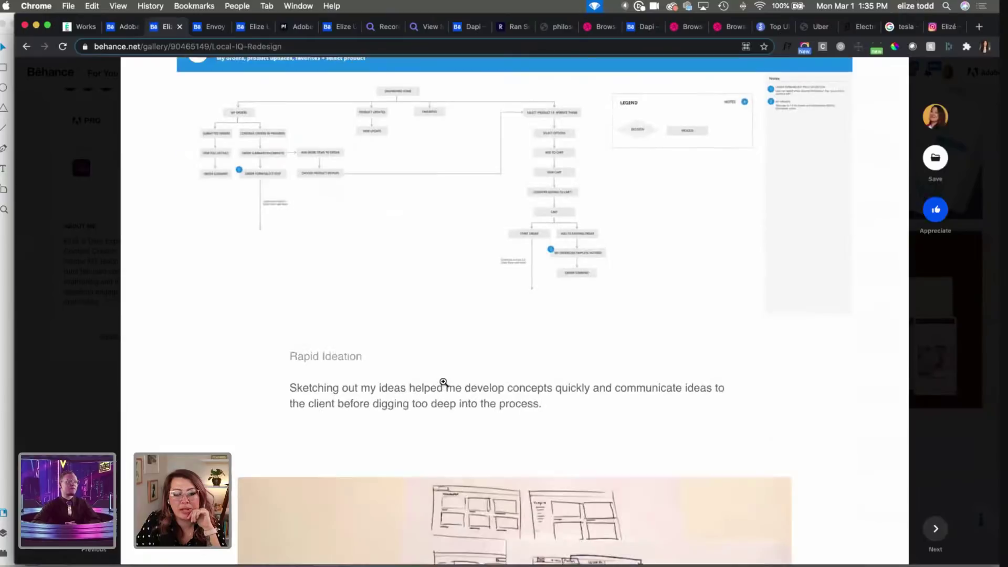
scroll(443, 382, "down", 3)
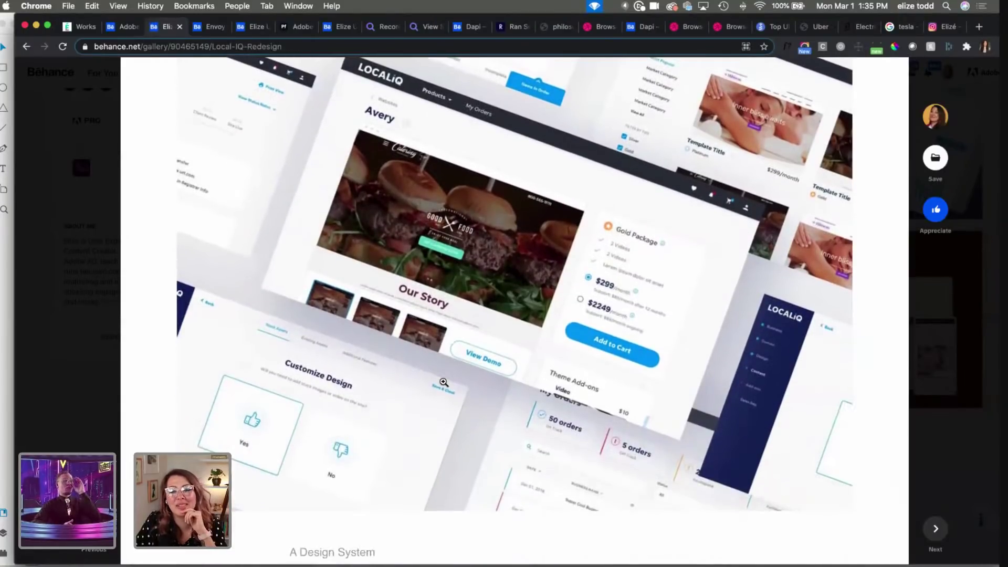
scroll(444, 382, "down", 20)
scroll(444, 382, "up", 20)
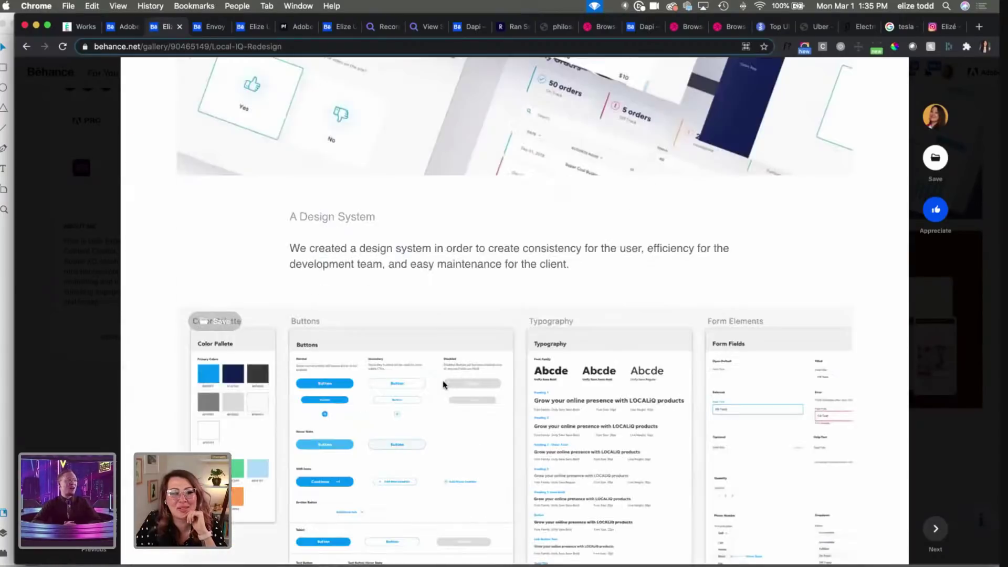
key("Escape")
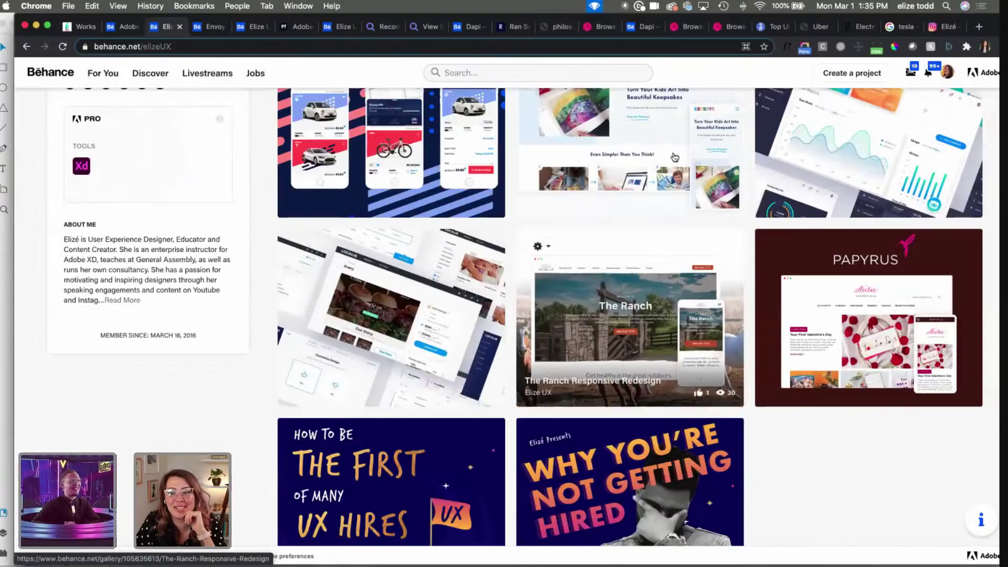
Step: Open The Ranch Responsive Redesign project, look through its page mockups, and return to the profile
left_click(580, 300)
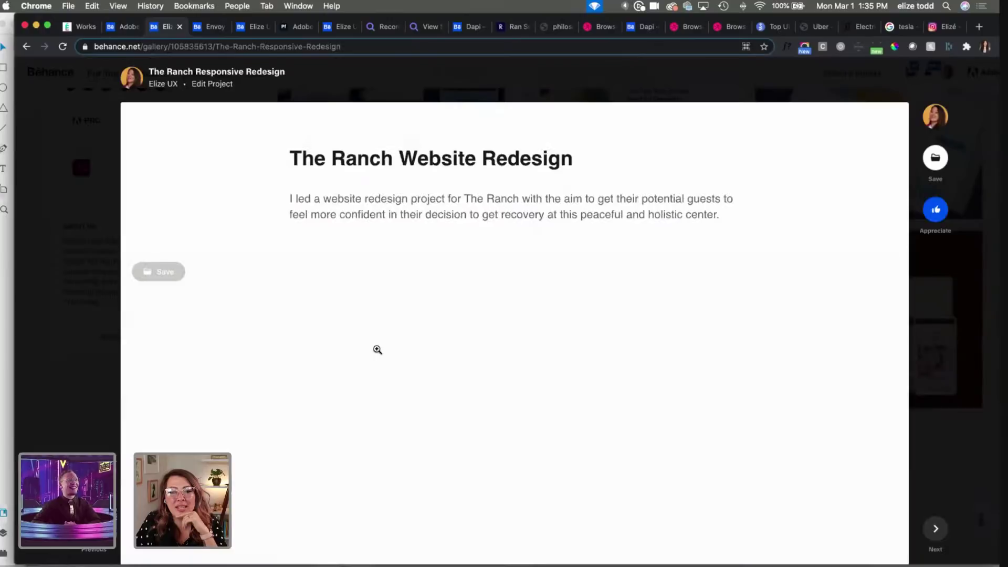
scroll(378, 349, "down", 6)
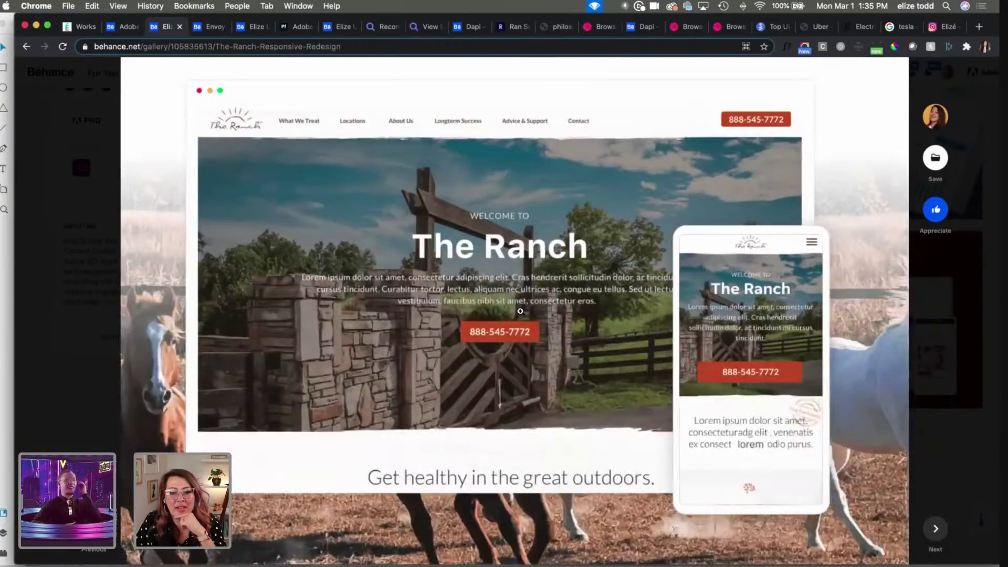
scroll(487, 363, "down", 10)
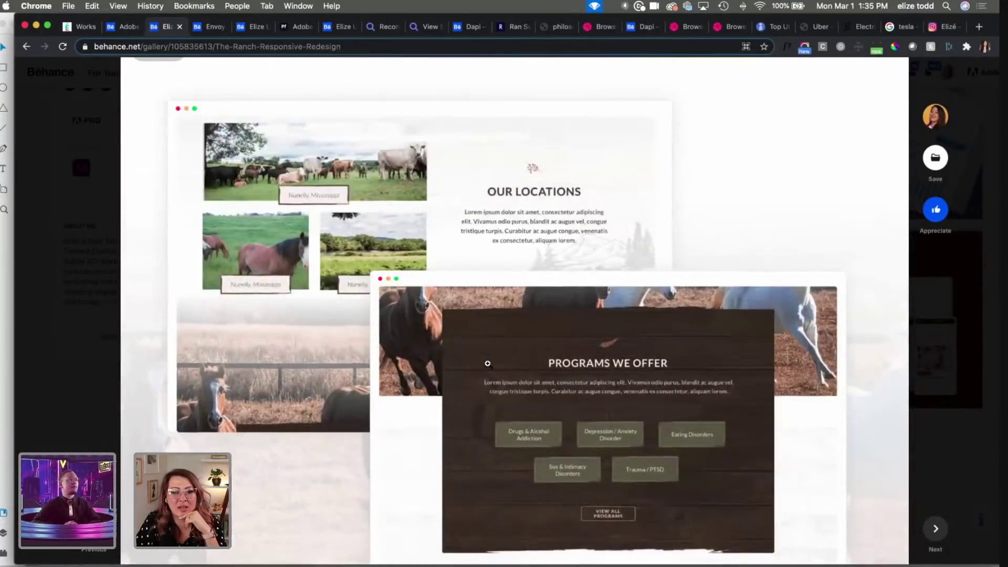
scroll(428, 279, "down", 10)
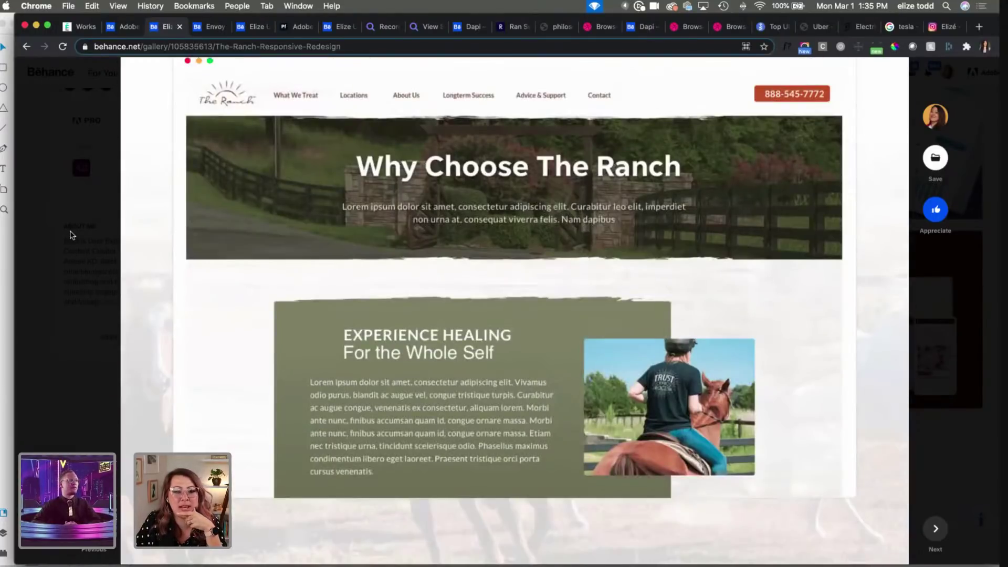
left_click(71, 235)
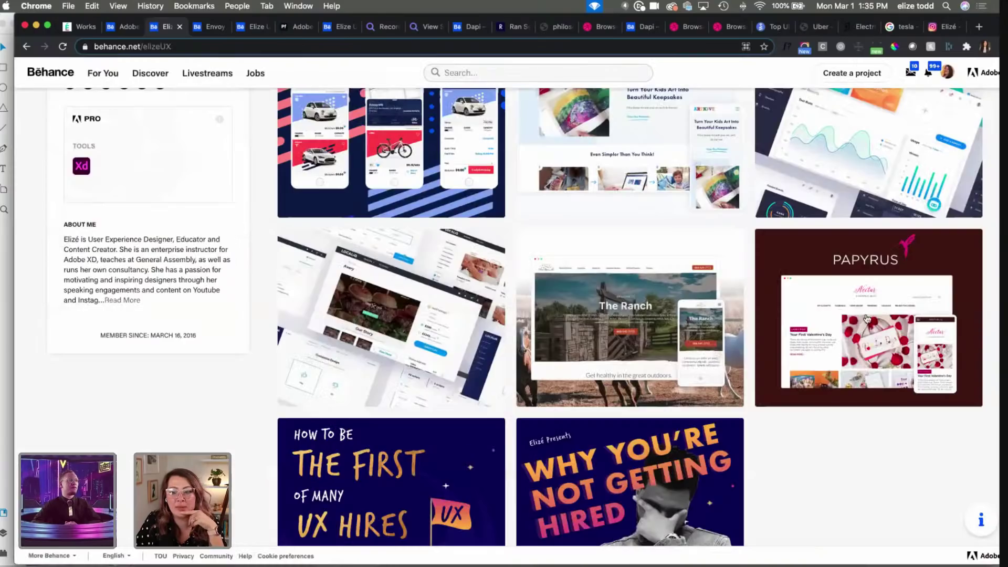
Step: Open the Papyrus Responsive Designs project and examine its Nectar blog and Ideas and Inspiration page mockups
left_click(869, 320)
scroll(480, 351, "down", 5)
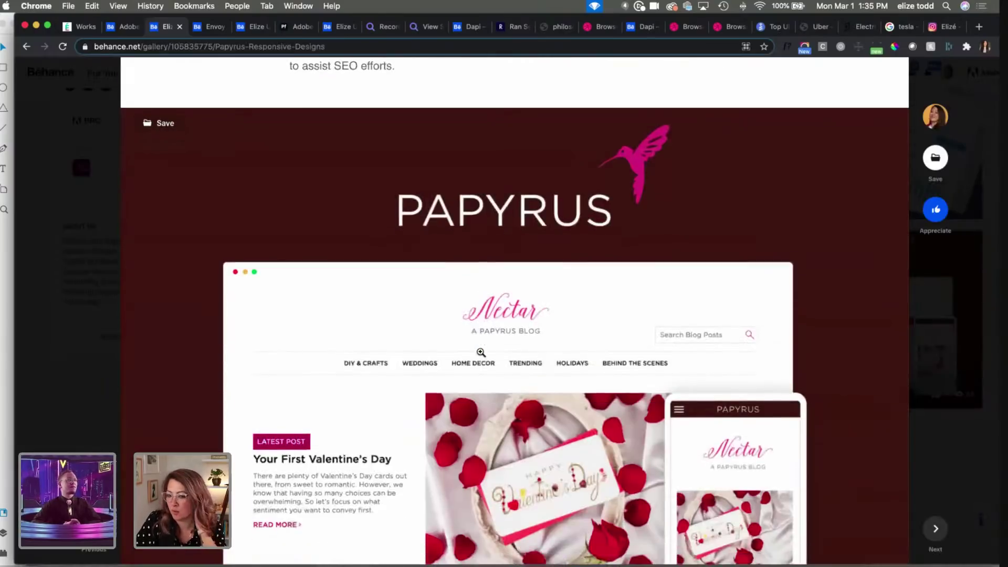
scroll(457, 357, "up", 3)
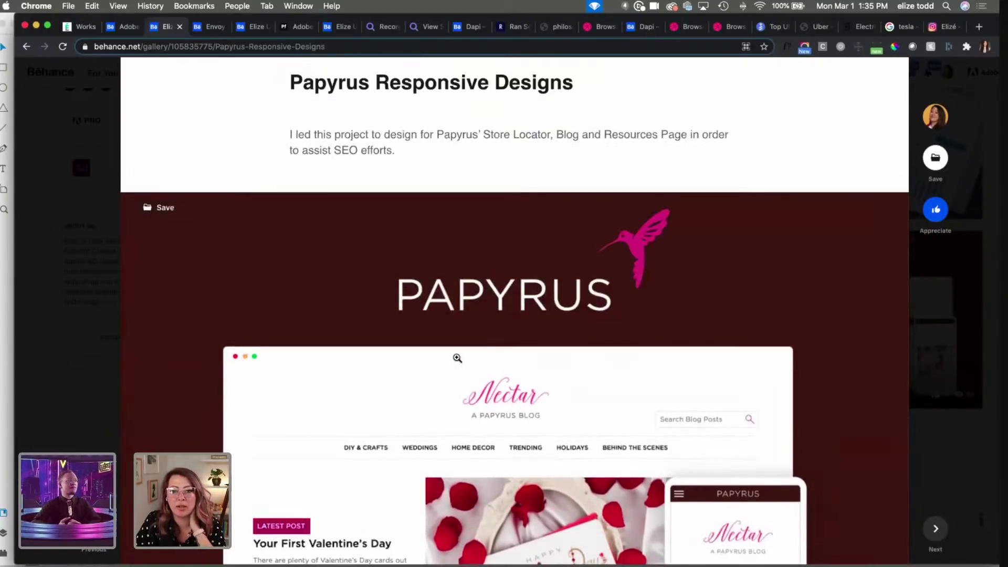
scroll(389, 349, "down", 2)
scroll(389, 348, "up", 1)
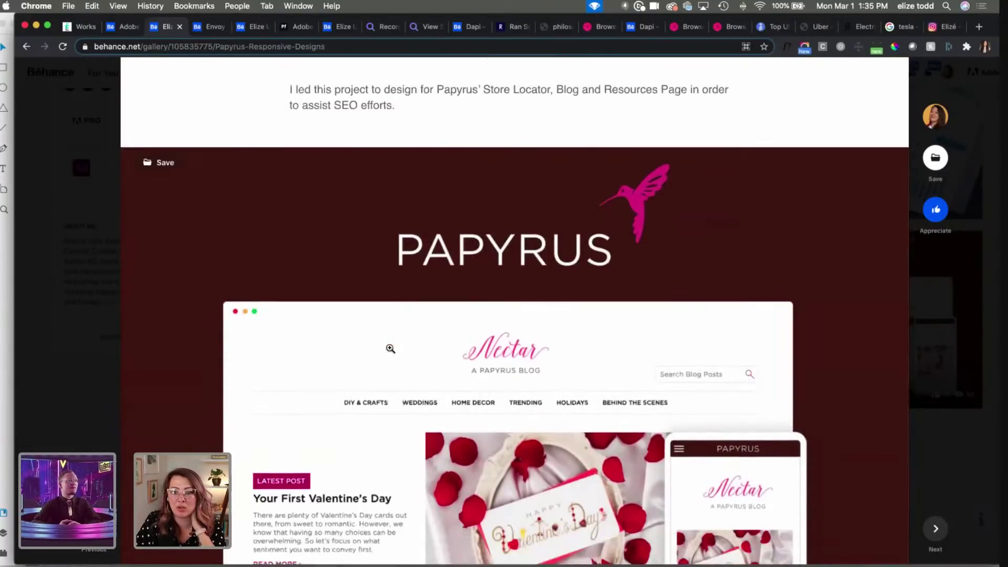
scroll(390, 348, "down", 10)
scroll(390, 348, "up", 1)
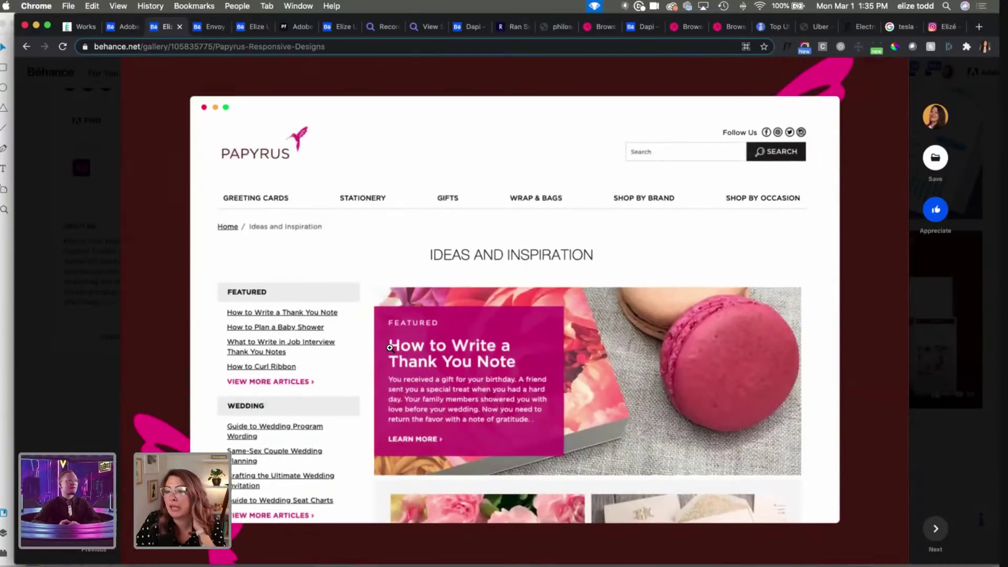
Step: Look over the Papyrus project's Danbury Fair store page mockup and return to the profile's project thumbnails
scroll(390, 347, "down", 12)
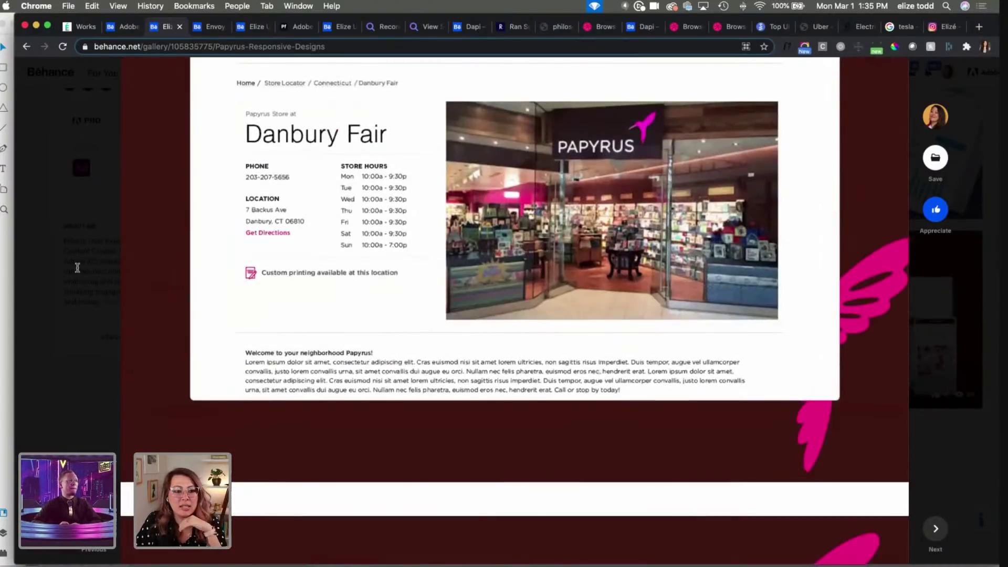
left_click(77, 267)
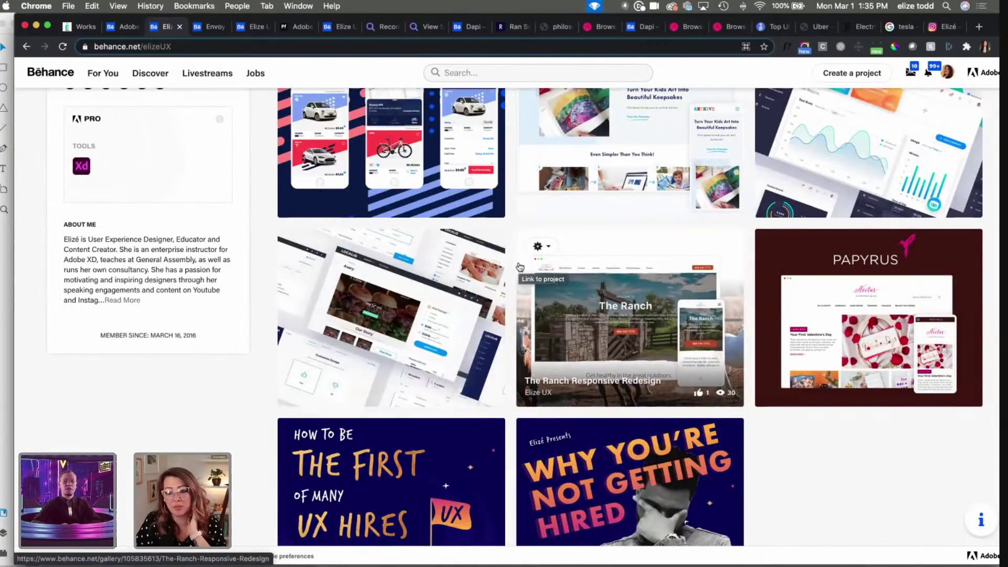
scroll(519, 267, "up", 1)
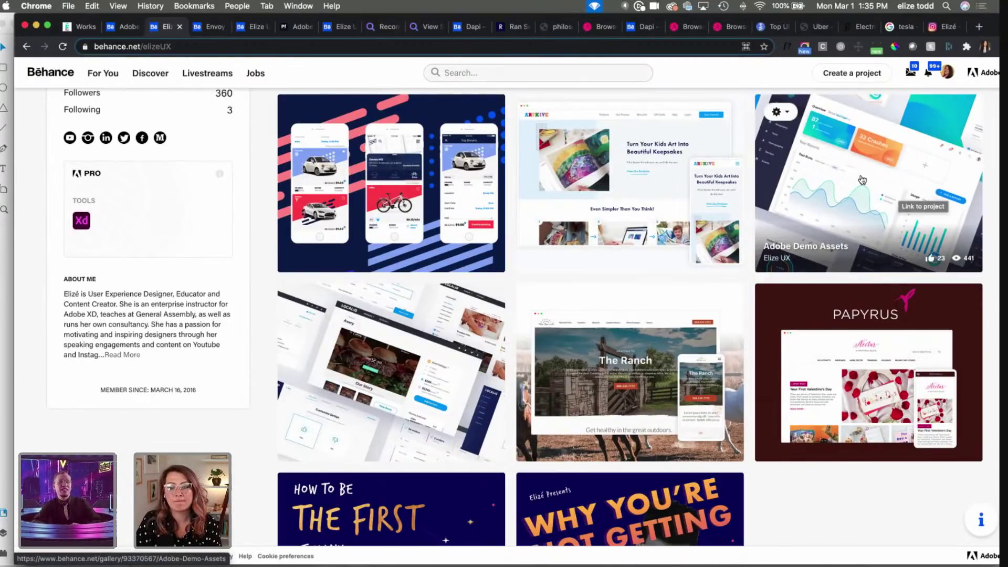
Step: Open the Adobe Demo Assets project and review its dashboard and Events screen mockups
left_click(838, 206)
scroll(225, 348, "down", 6)
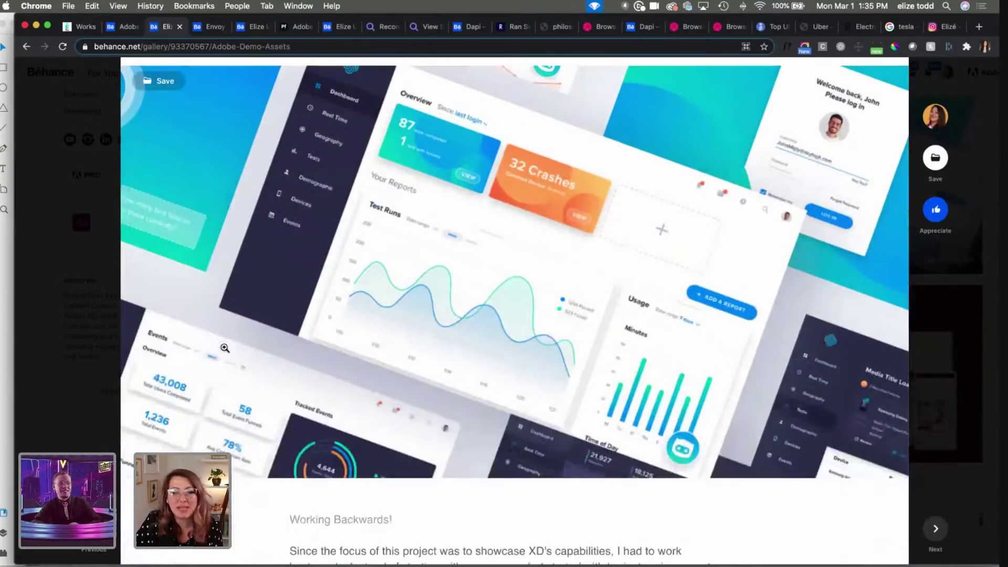
scroll(317, 403, "down", 15)
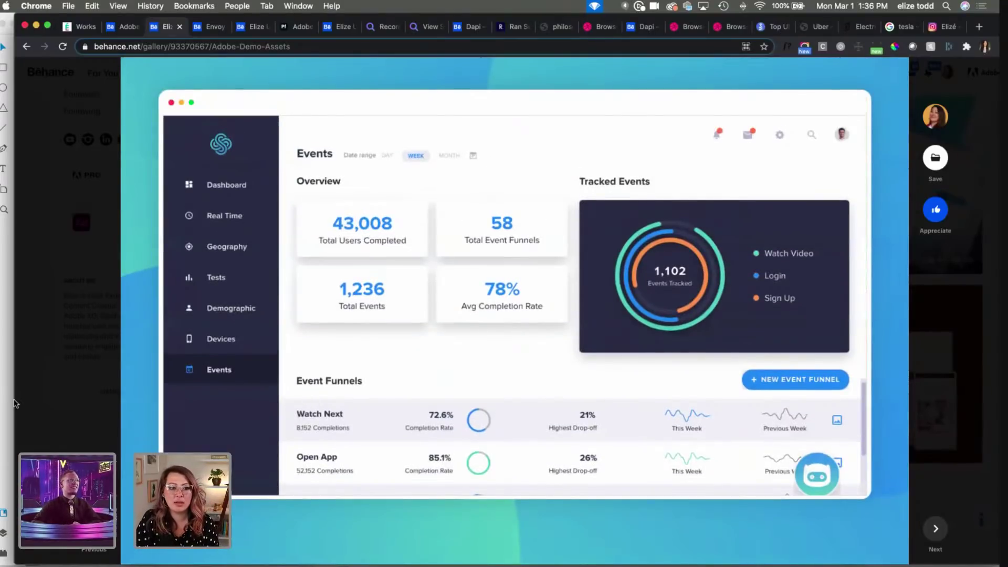
Step: Switch to Adobe XD and inspect the white Envoy section and its phone mockup on the My Projects page
key("super+Tab")
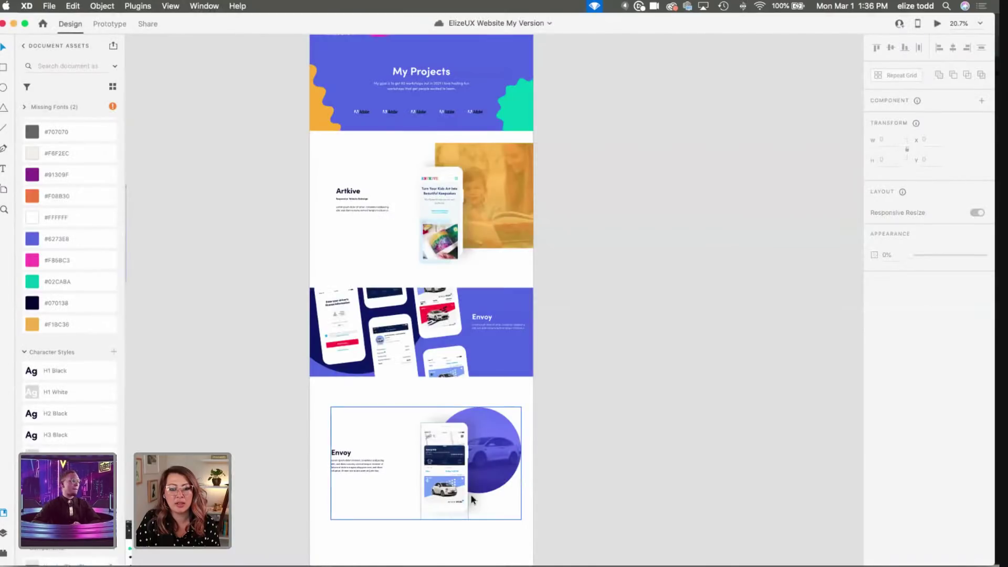
left_click(460, 461)
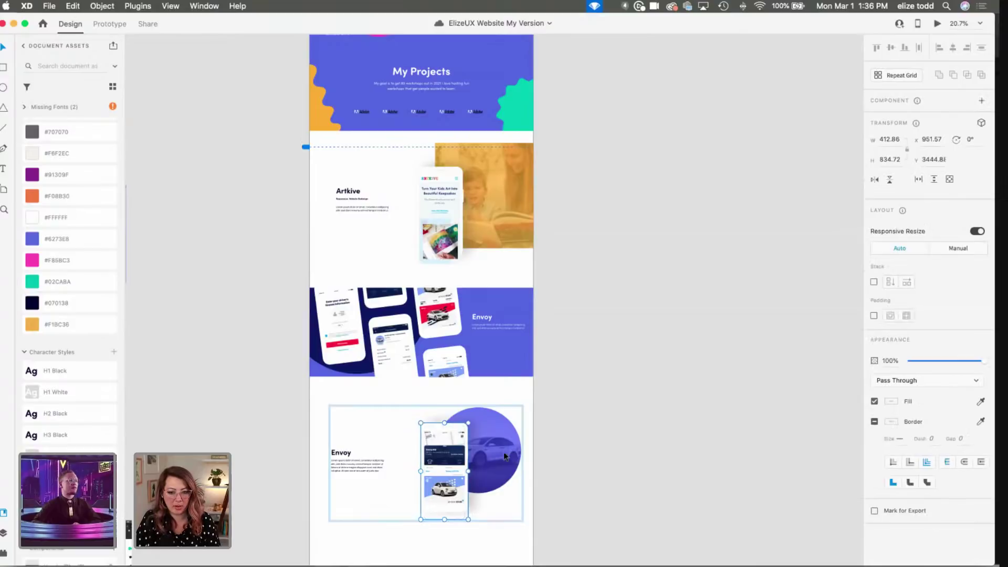
left_click(503, 452)
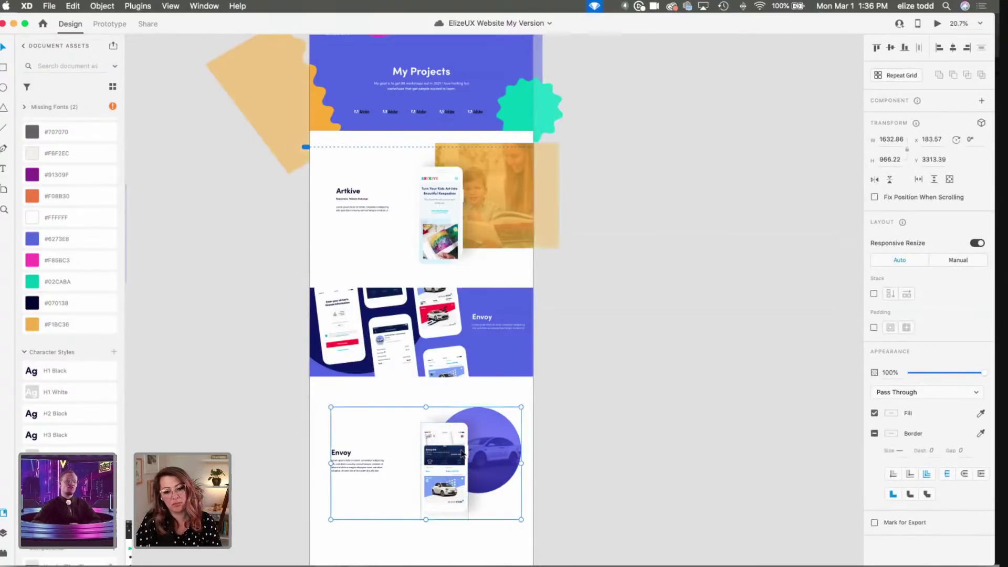
scroll(461, 453, "down", 3)
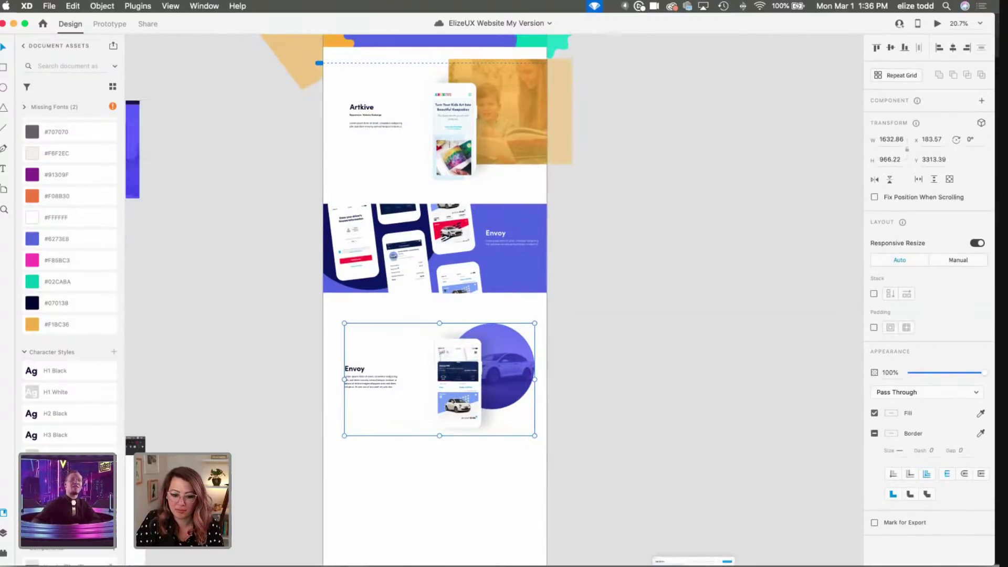
Step: Switch back to Chrome, close the Adobe Demo Assets project, and study the AppFront, Muz and course project sections on ransegall.com
key("super+Tab")
left_click(69, 190)
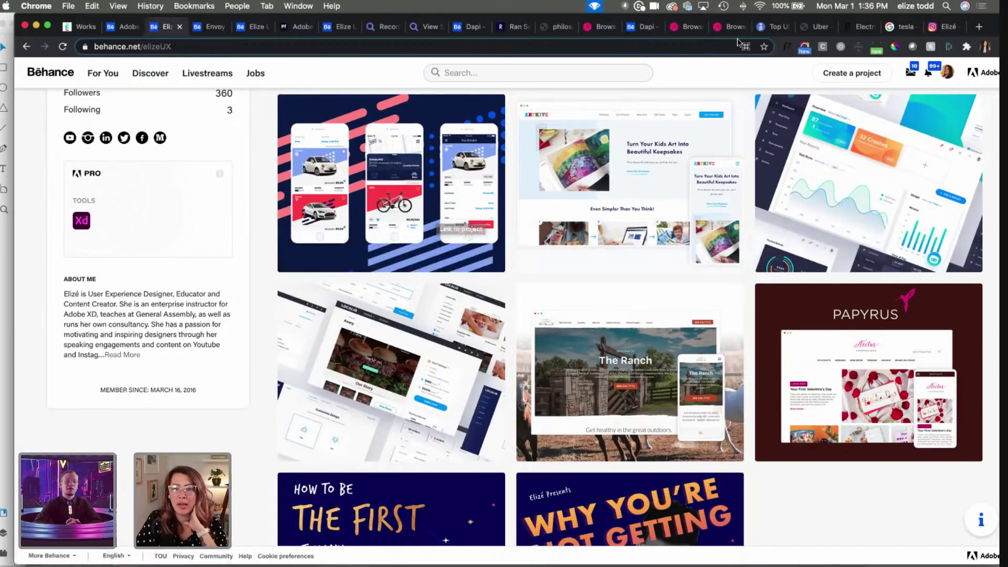
left_click(514, 29)
scroll(457, 240, "down", 20)
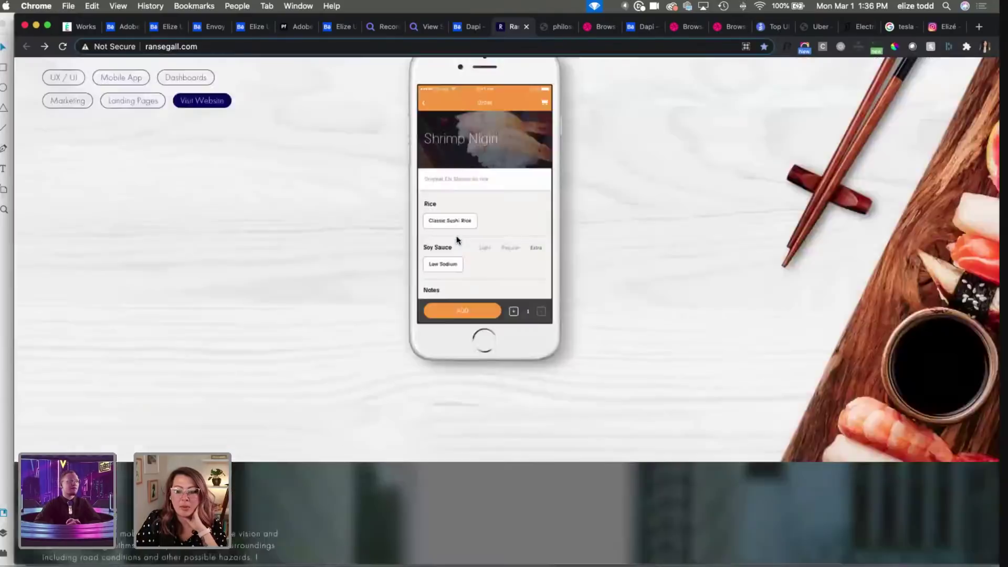
scroll(457, 241, "down", 10)
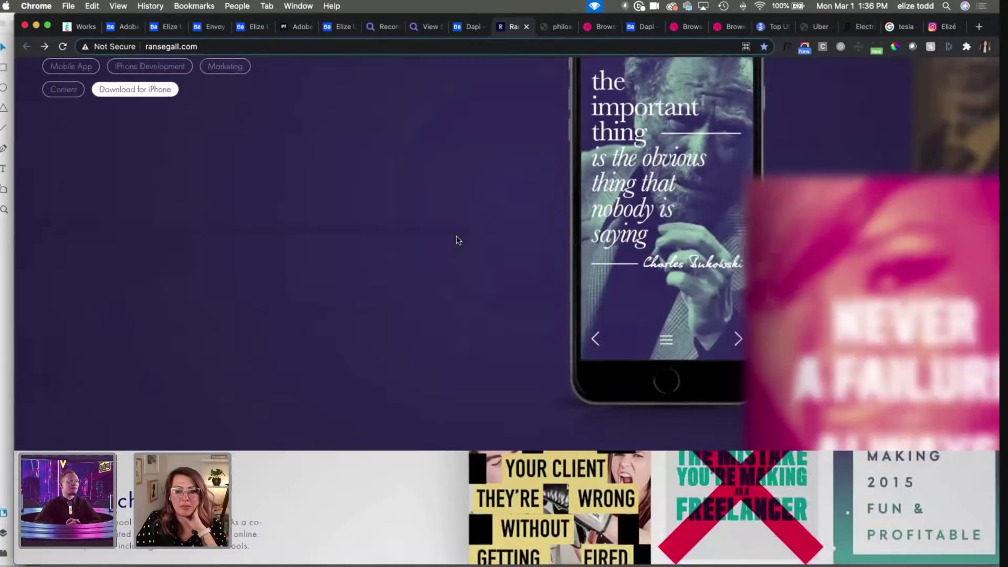
scroll(457, 241, "down", 20)
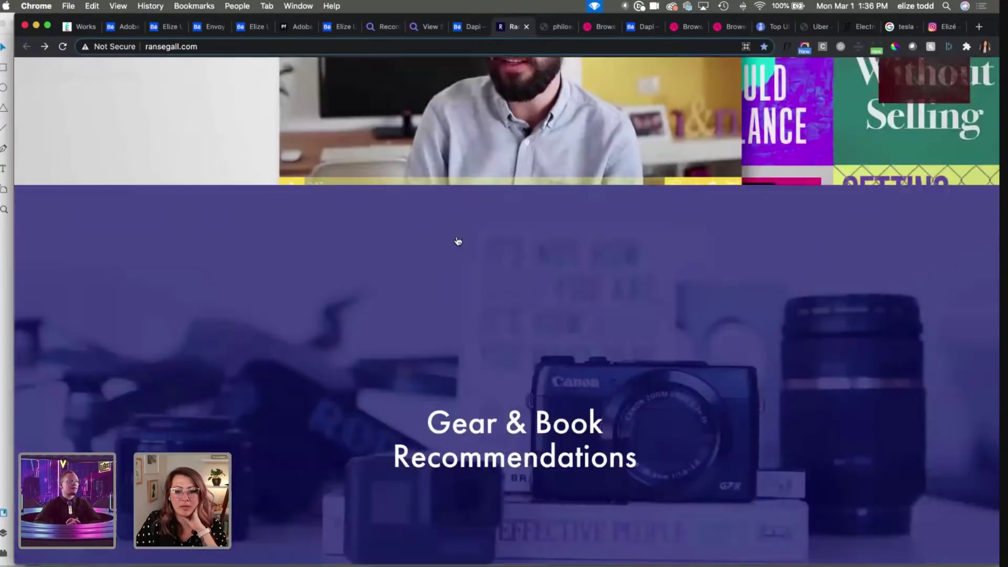
scroll(457, 241, "up", 20)
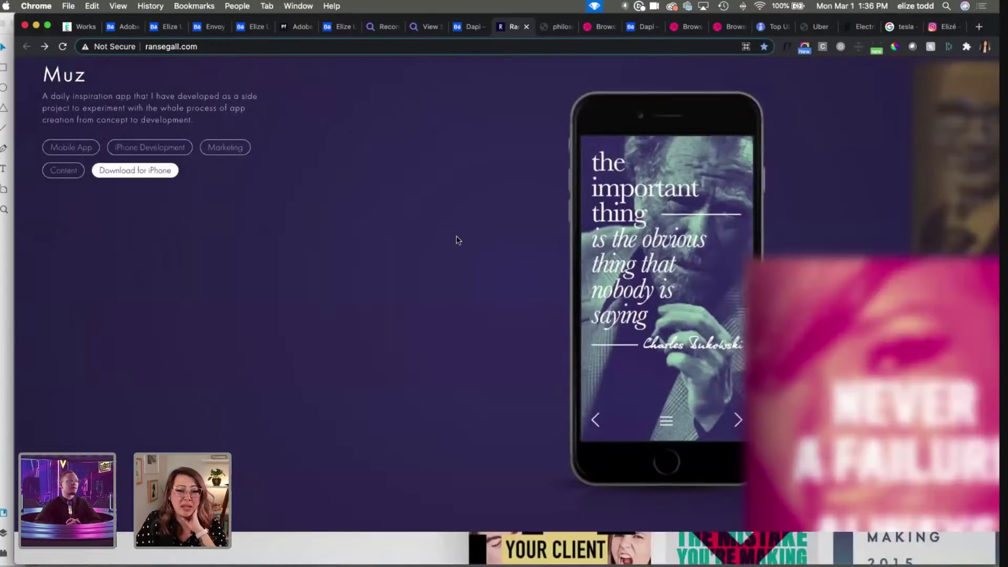
scroll(456, 240, "up", 15)
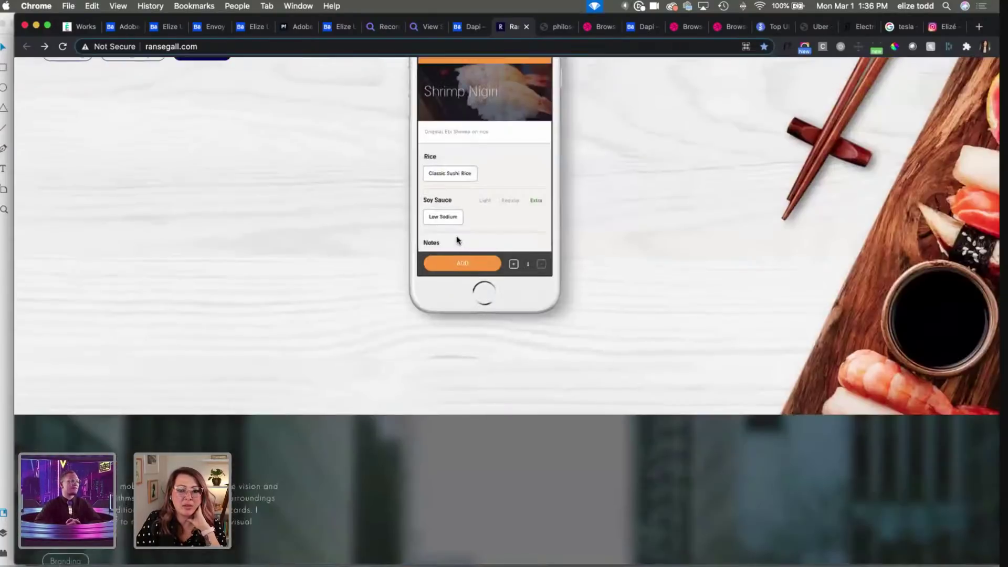
scroll(371, 218, "up", 2)
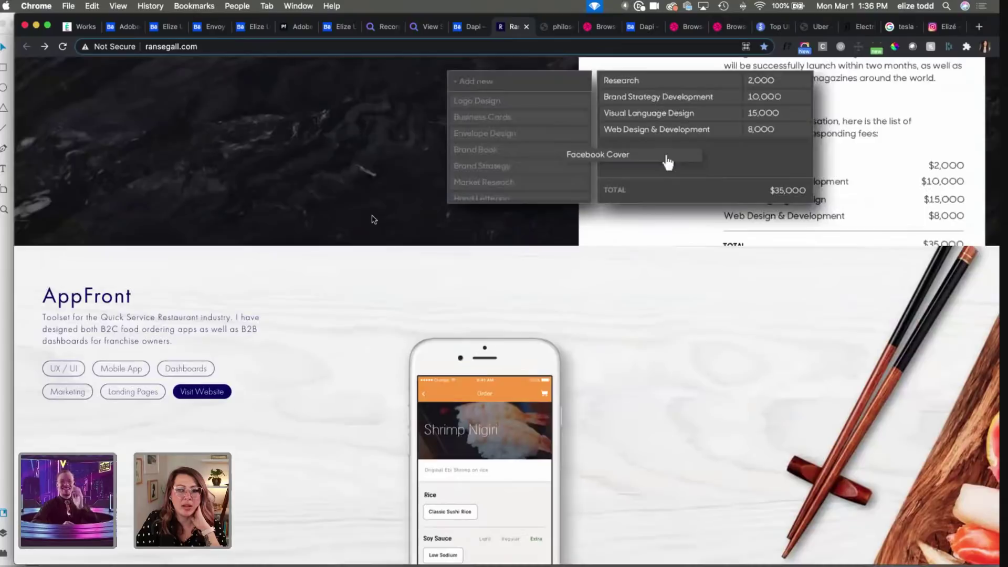
scroll(372, 218, "down", 5)
scroll(372, 216, "down", 20)
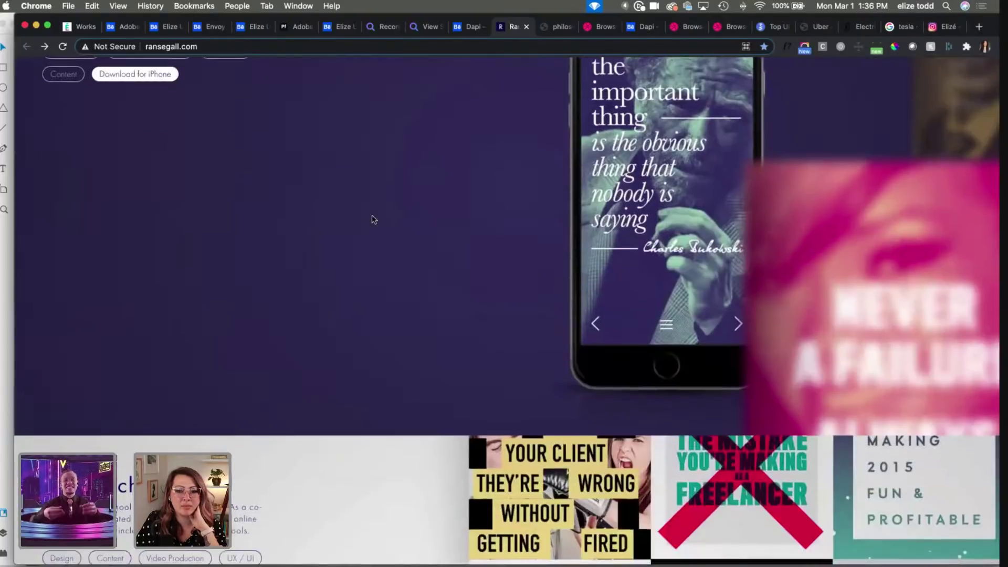
scroll(373, 220, "down", 1)
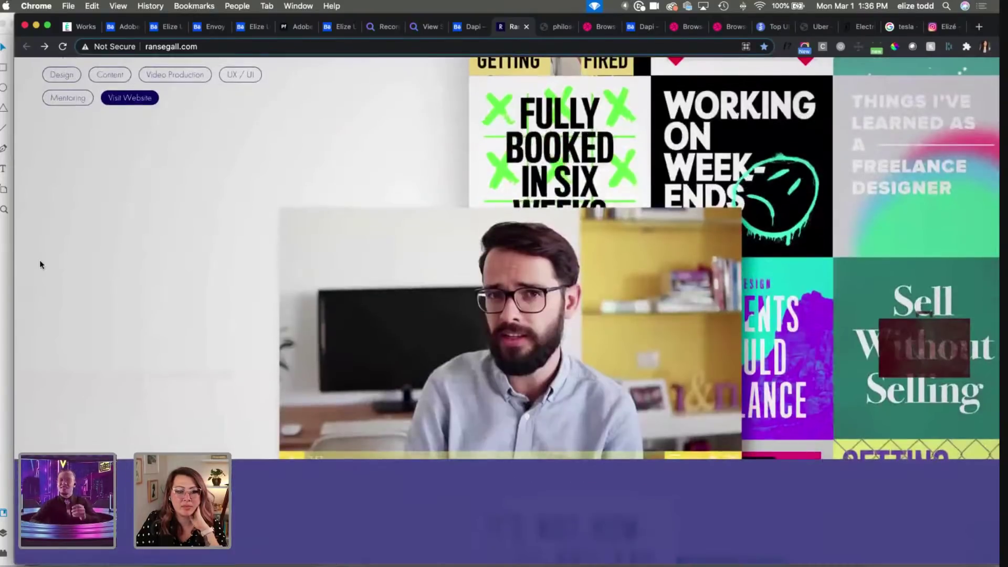
Step: In Adobe XD, duplicate the full-width Envoy banner below the white Envoy section and copy its heading and description onto the duplicate
left_click(3, 273)
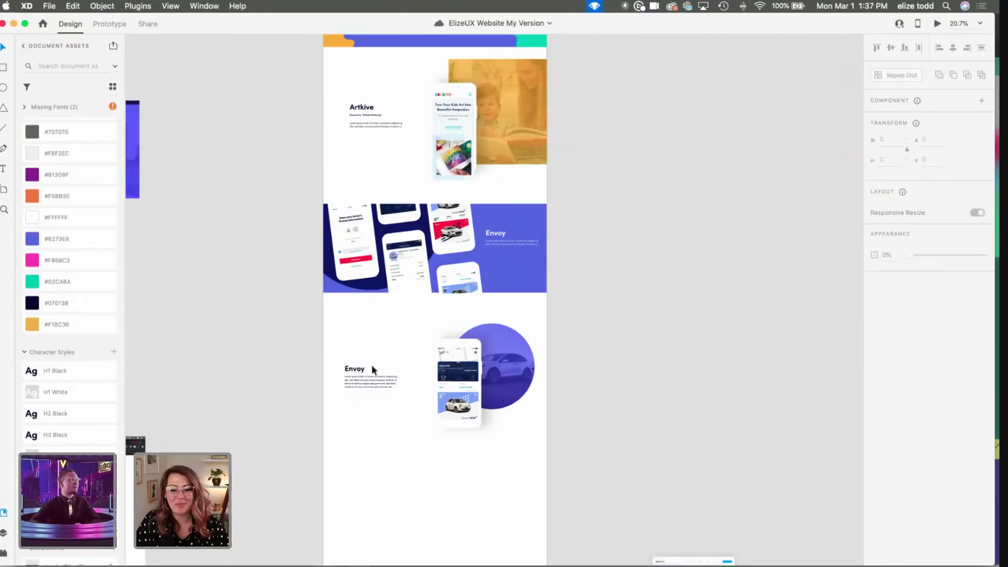
left_click(469, 258)
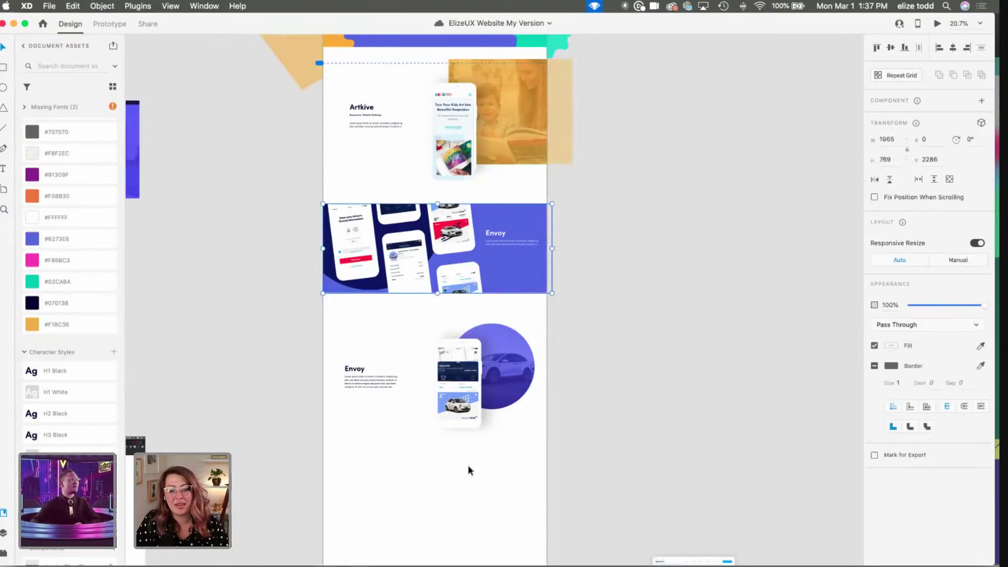
left_click_drag(468, 472, 475, 504)
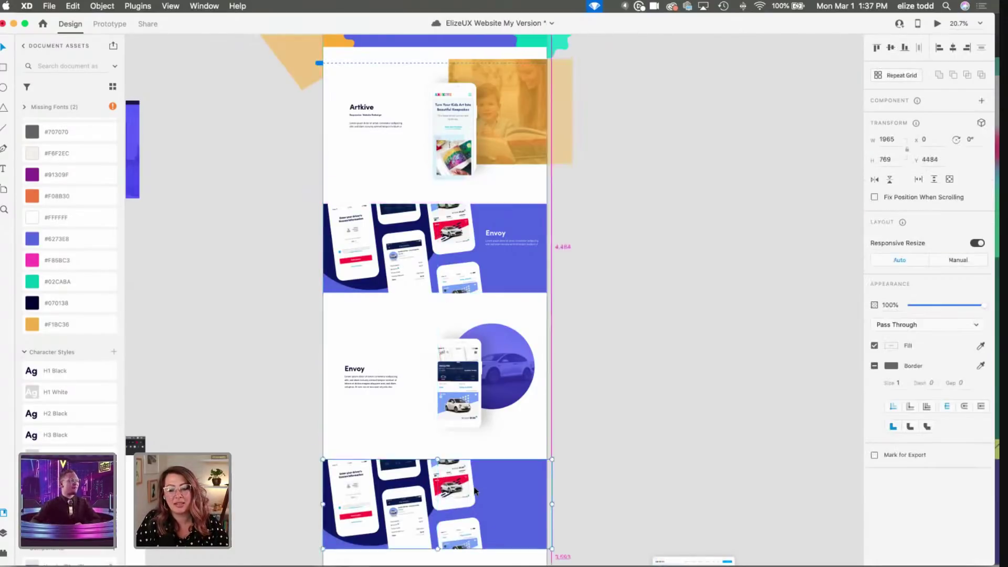
double_click(496, 236)
left_click_drag(497, 231, 496, 496)
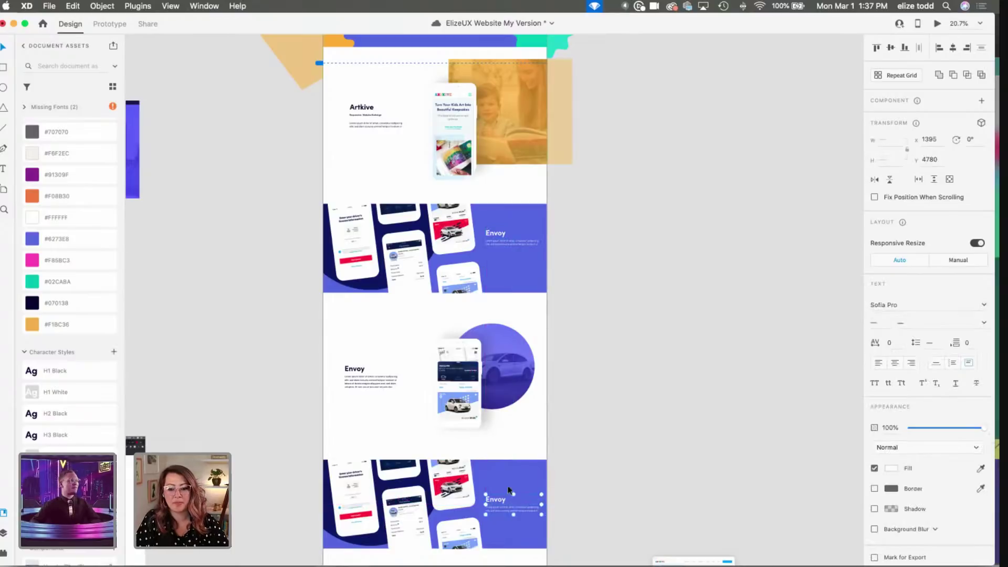
Step: Change the heading on the duplicated banner to "Adobe"
key("Escape")
left_click(497, 501)
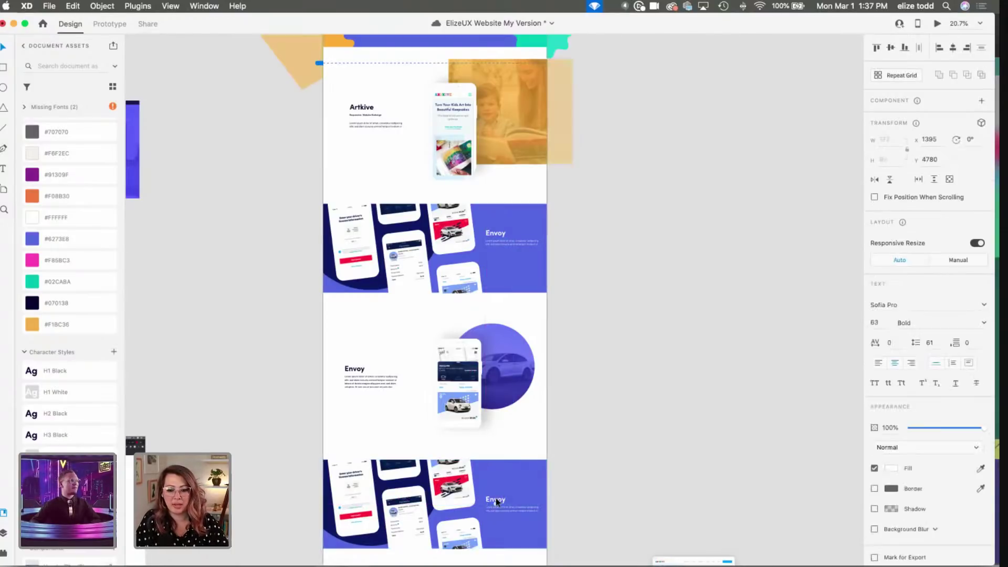
double_click(496, 497)
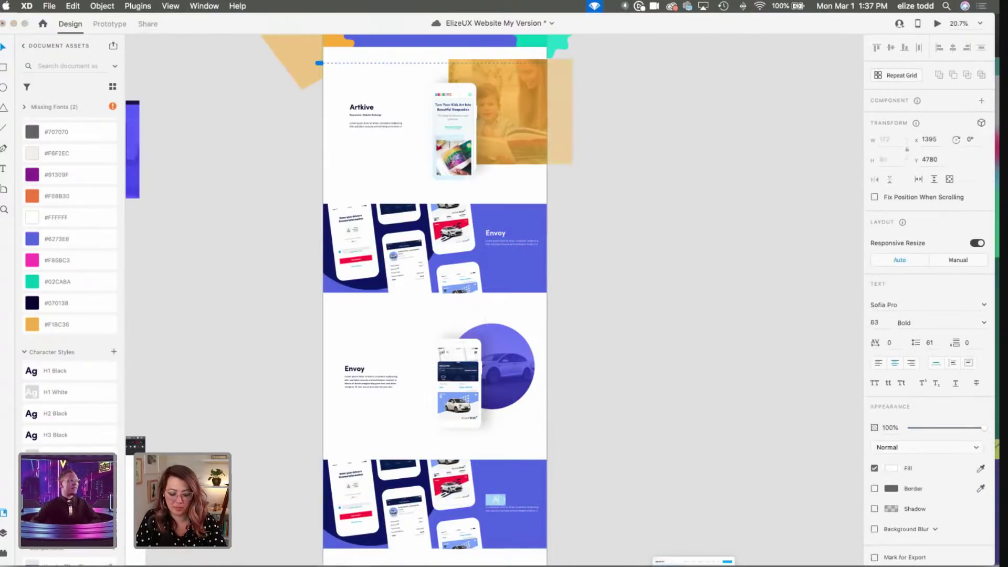
type("Adobe")
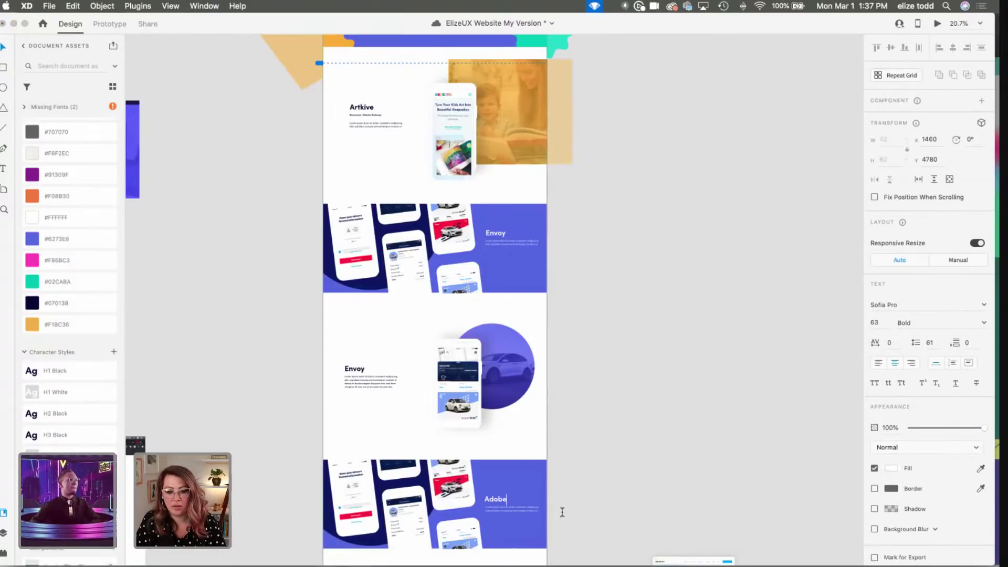
key("Escape")
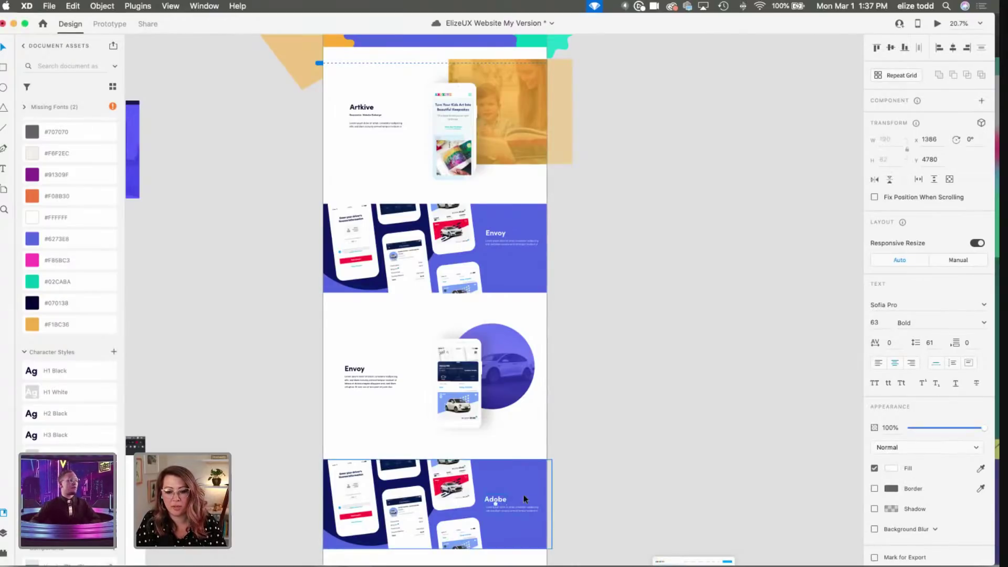
Step: Open another XD document from the work files and save the website document
scroll(513, 489, "up", 5)
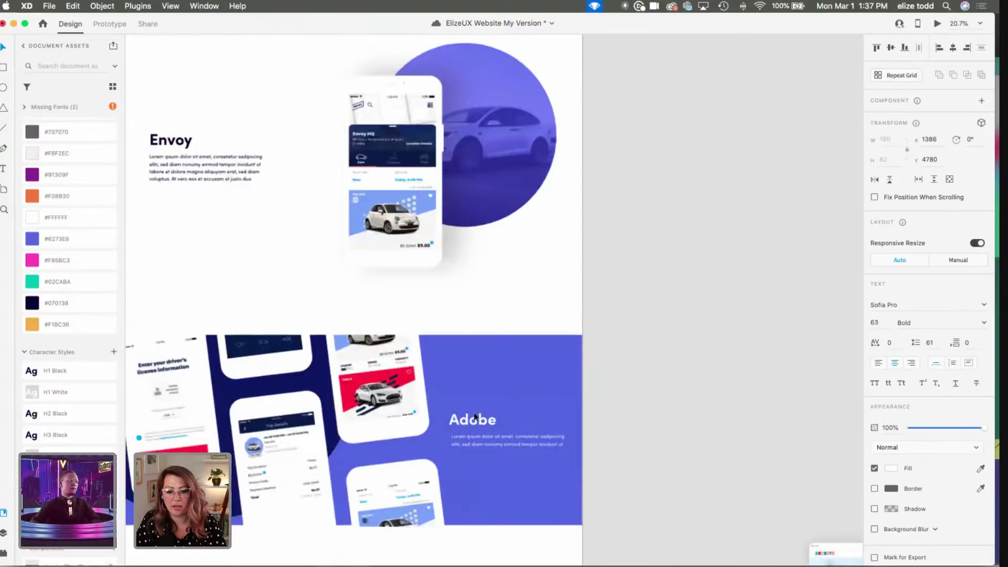
key("super+v")
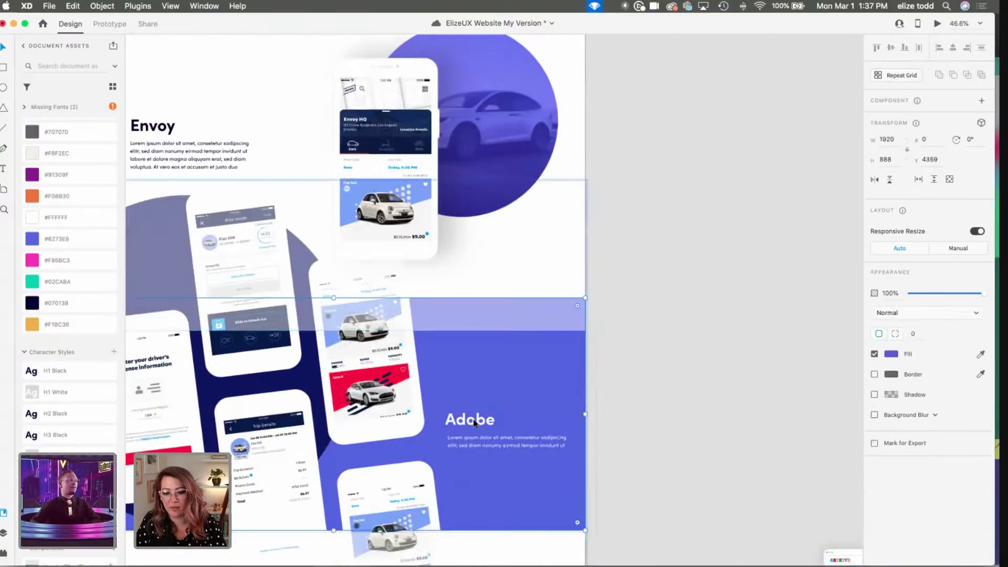
left_click(49, 6)
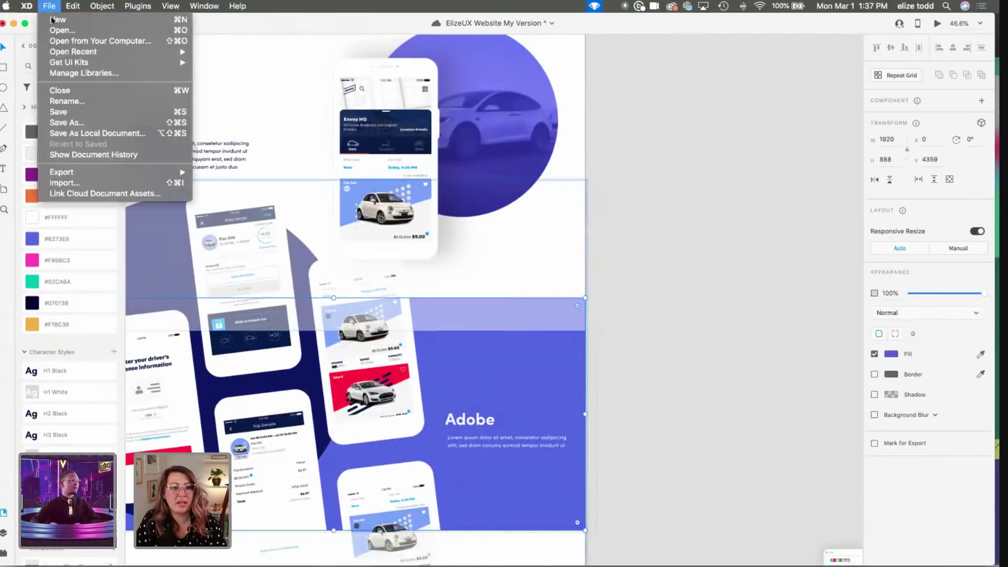
left_click(79, 30)
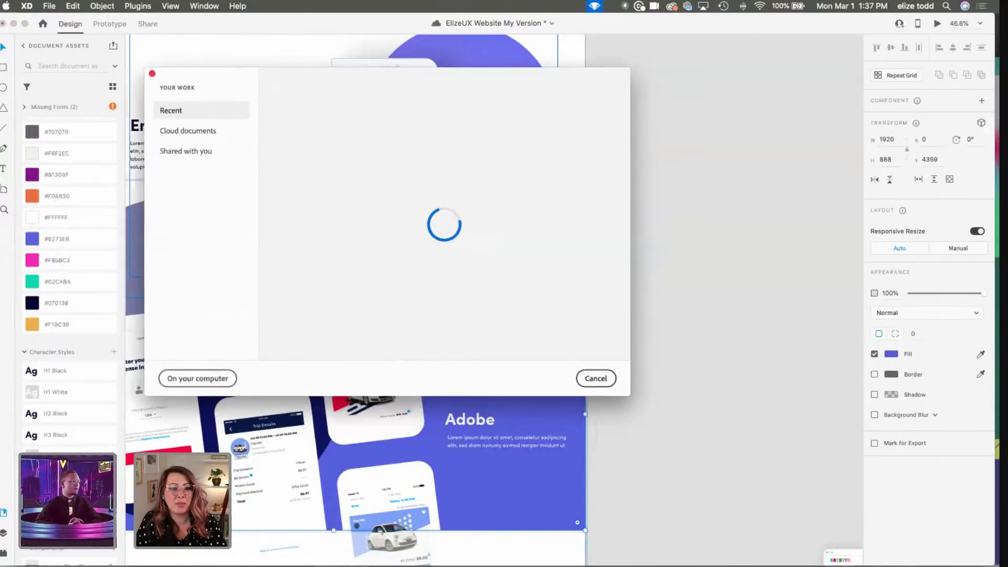
key("Escape")
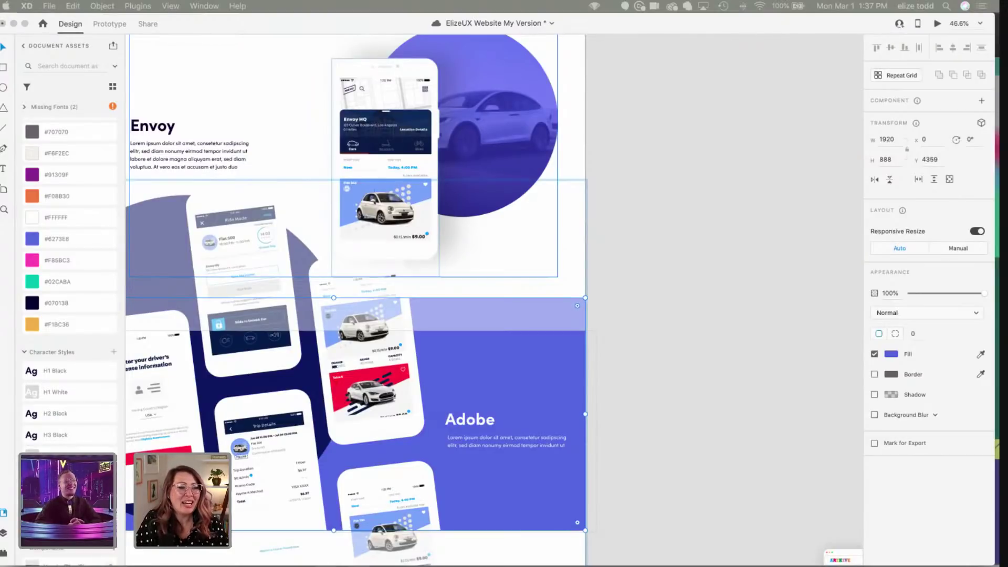
key("super+s")
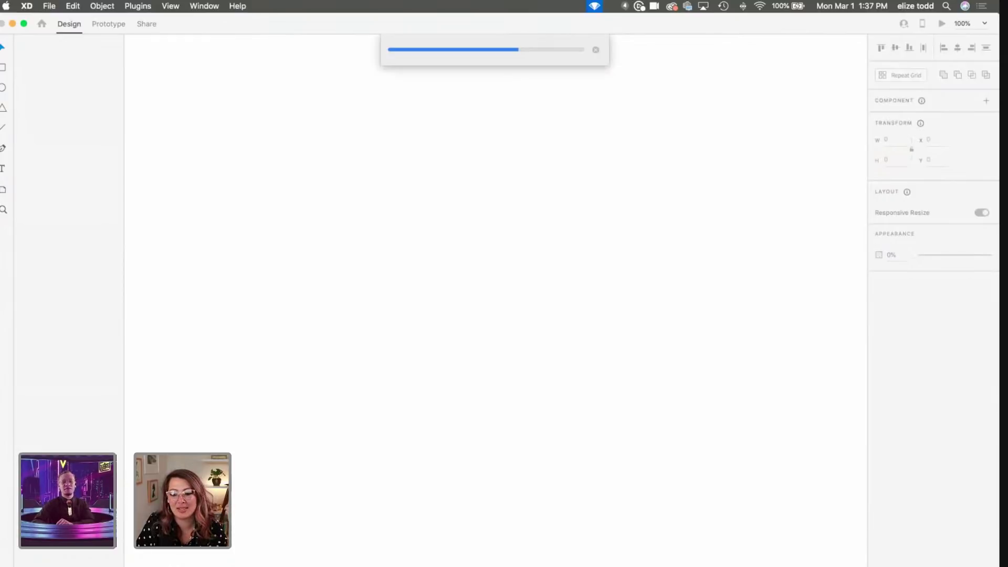
mouse_move(997, 564)
left_mouse_down()
mouse_move(981, 531)
mouse_move(996, 563)
left_mouse_up()
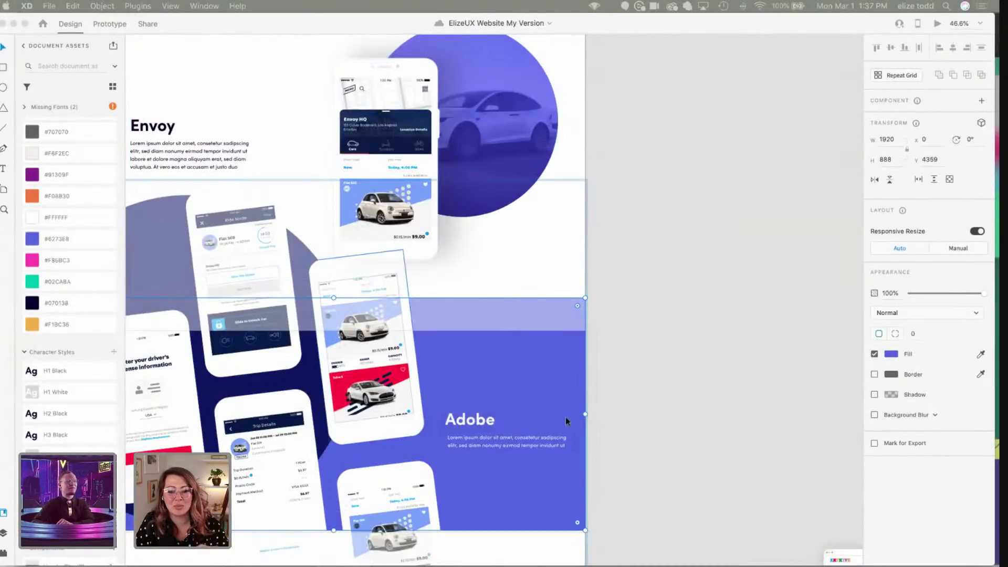
Step: Return to the Adobe banner in the website document and clear the selection of its background shape
scroll(565, 417, "left", 3)
scroll(706, 345, "left", 3)
scroll(706, 345, "down", 2)
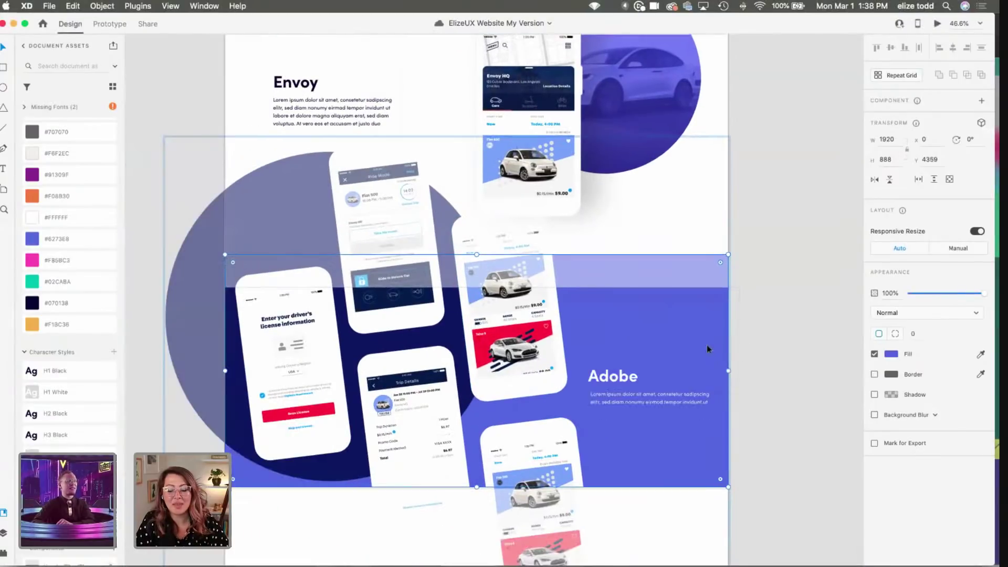
left_click(757, 348)
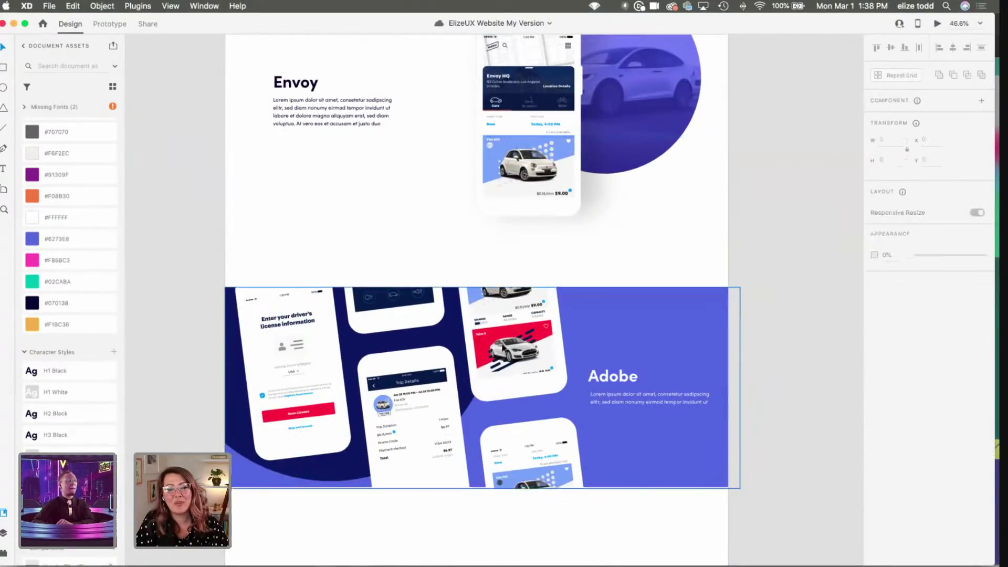
Step: Enter the Adobe banner's masked artwork group and select its clipping shape
left_click(502, 348)
scroll(503, 347, "down", 1)
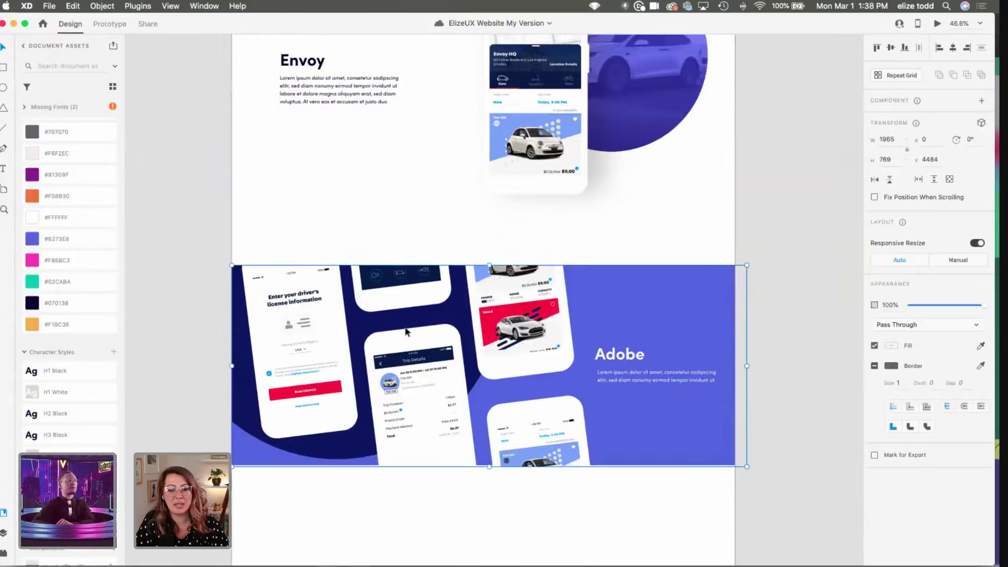
scroll(503, 347, "down", 5)
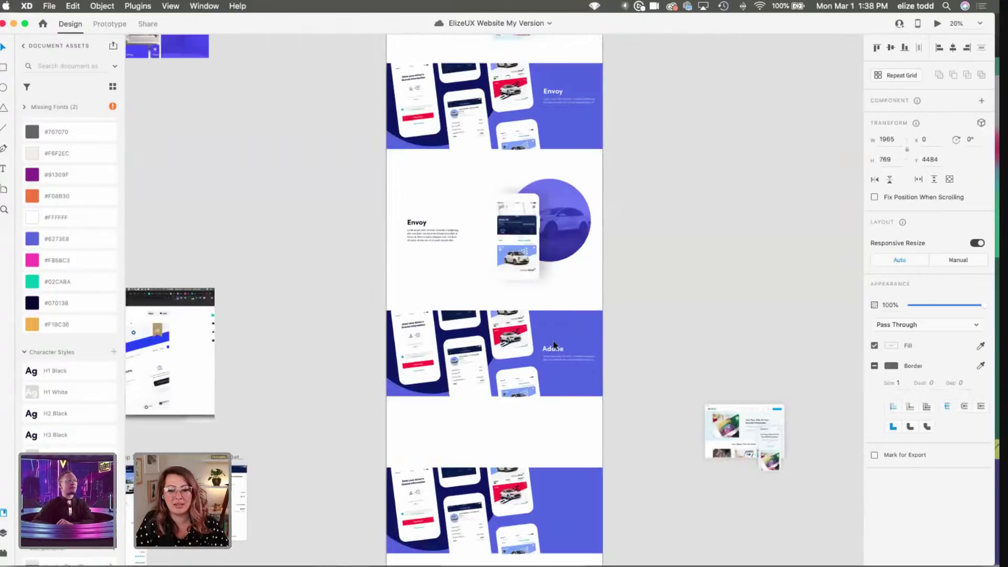
double_click(508, 354)
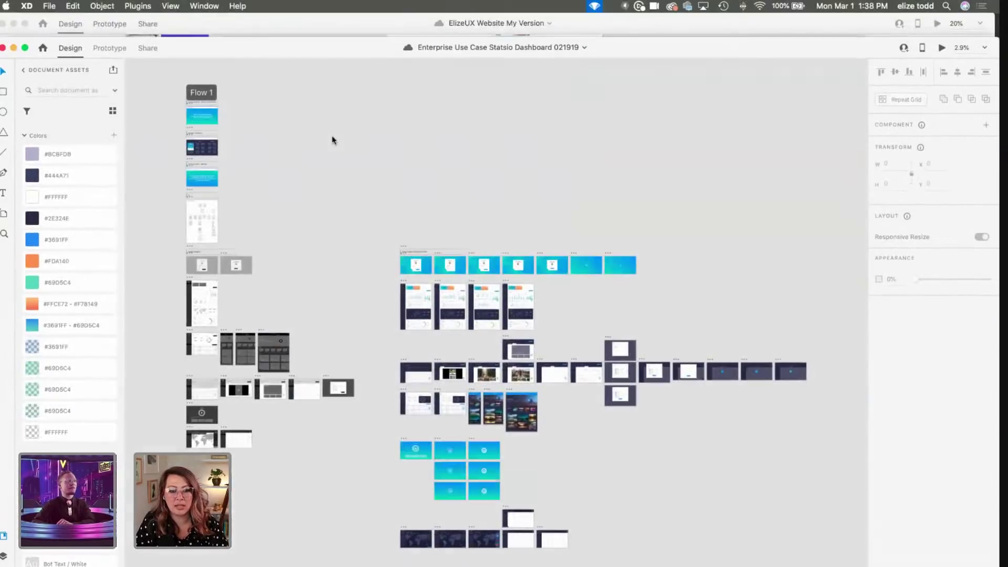
Step: Examine the high-fidelity prototype artboards in the Enterprise Use Case Statsio Dashboard document for screens suited to the Adobe banner
scroll(391, 283, "up", 5)
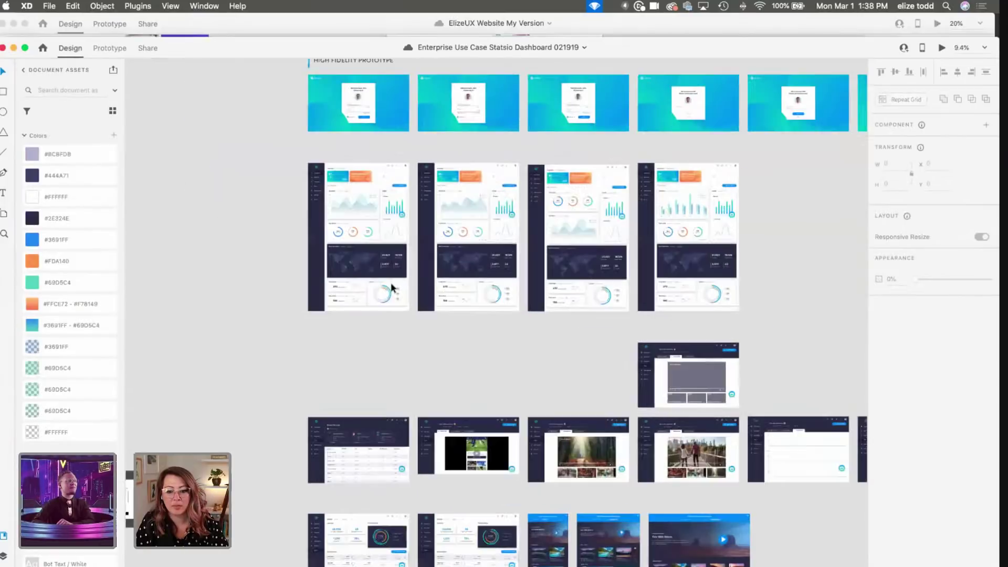
scroll(390, 287, "down", 4)
scroll(390, 286, "up", 2)
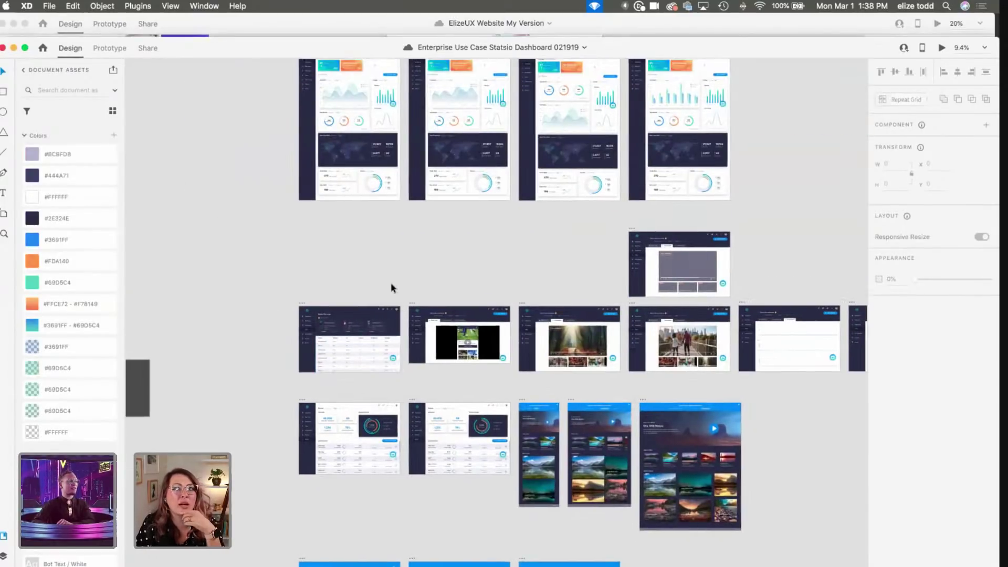
scroll(391, 283, "up", 4)
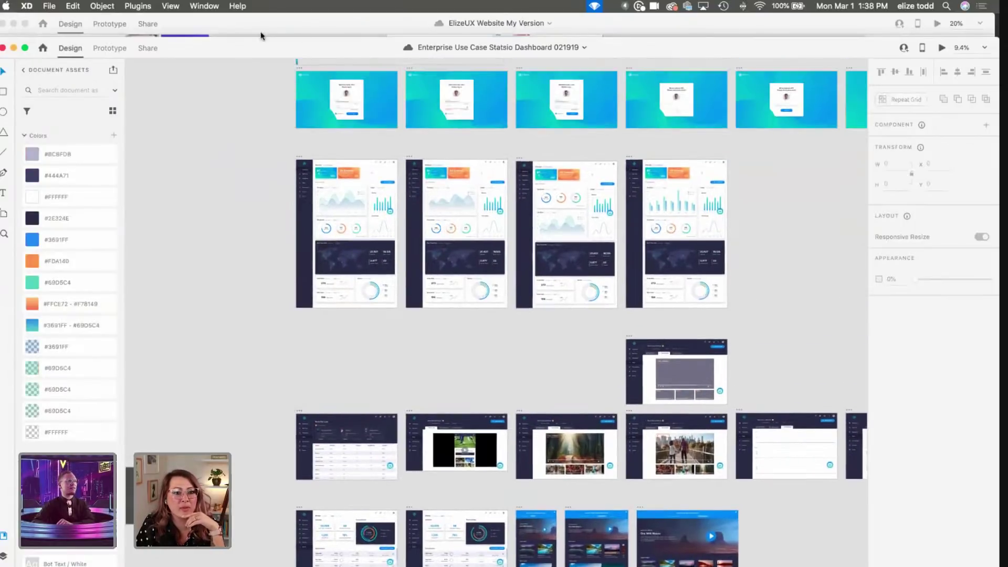
left_click_drag(255, 51, 256, 21)
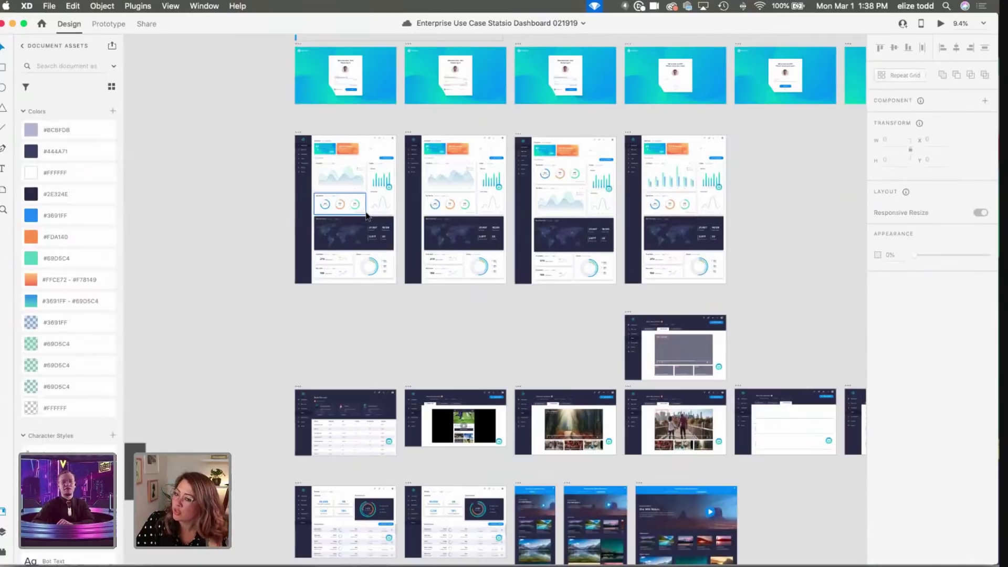
scroll(366, 215, "down", 6)
scroll(366, 215, "down", 5)
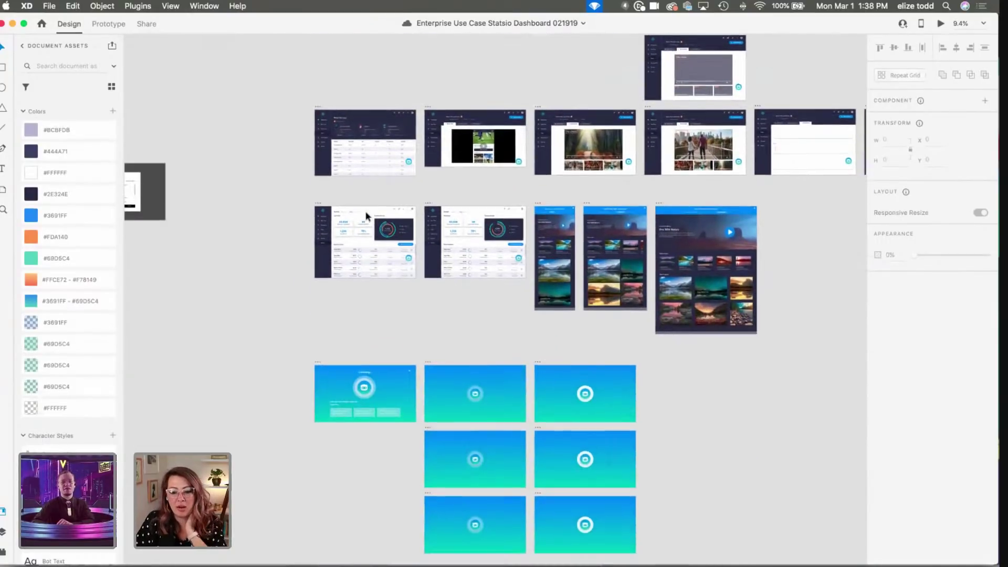
scroll(364, 215, "up", 11)
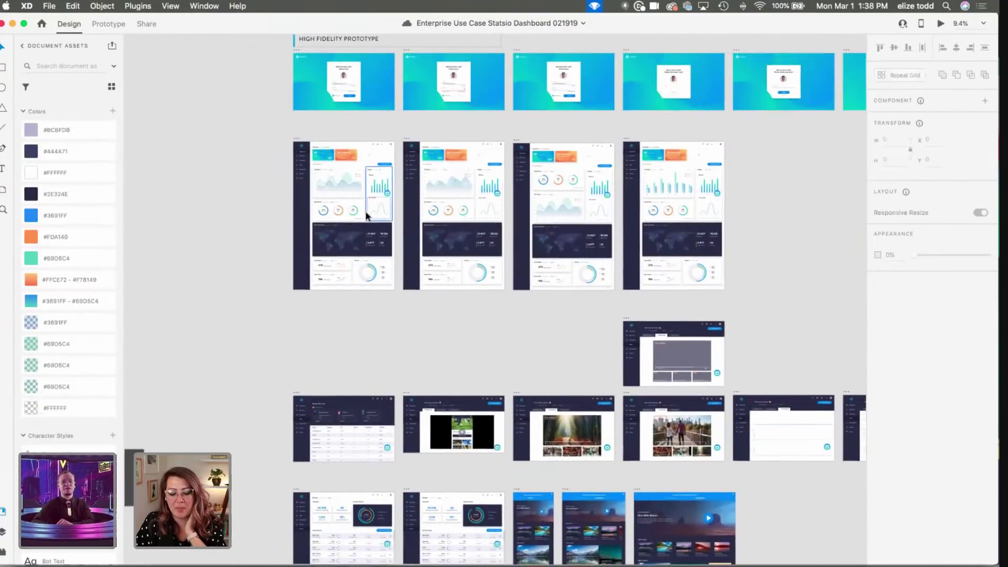
scroll(366, 215, "right", 5)
scroll(366, 215, "down", 5)
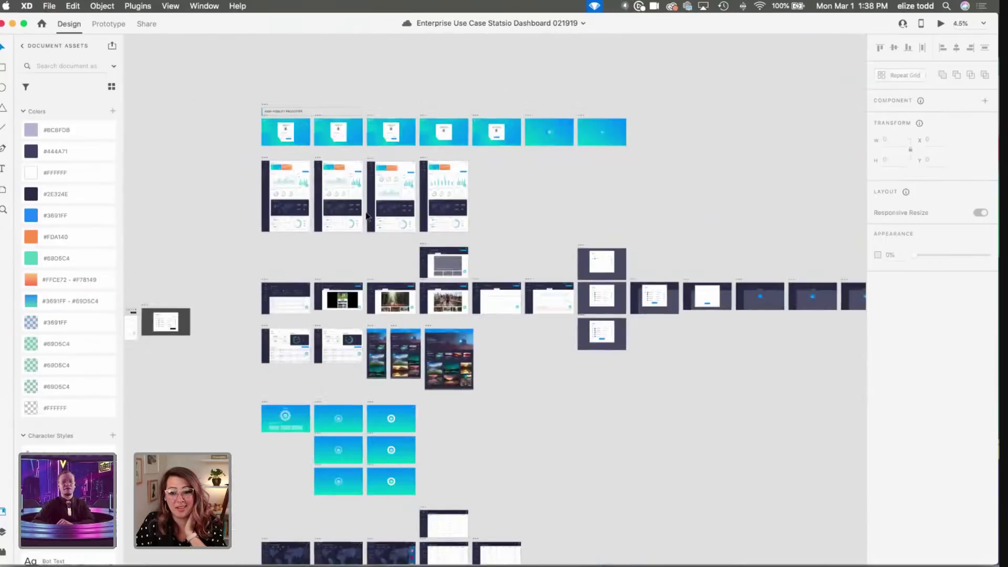
scroll(366, 215, "down", 3)
scroll(366, 215, "up", 7)
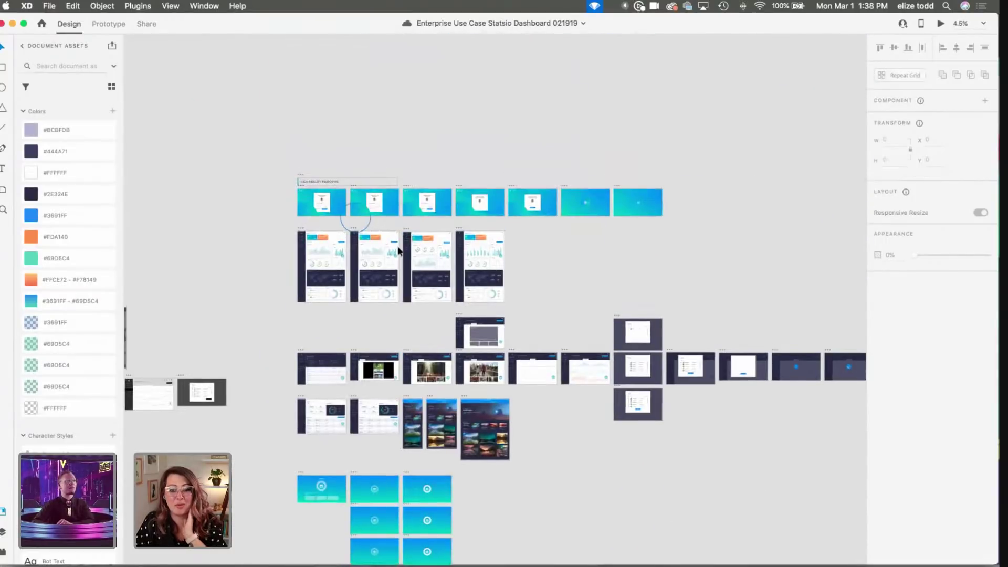
scroll(398, 250, "up", 4)
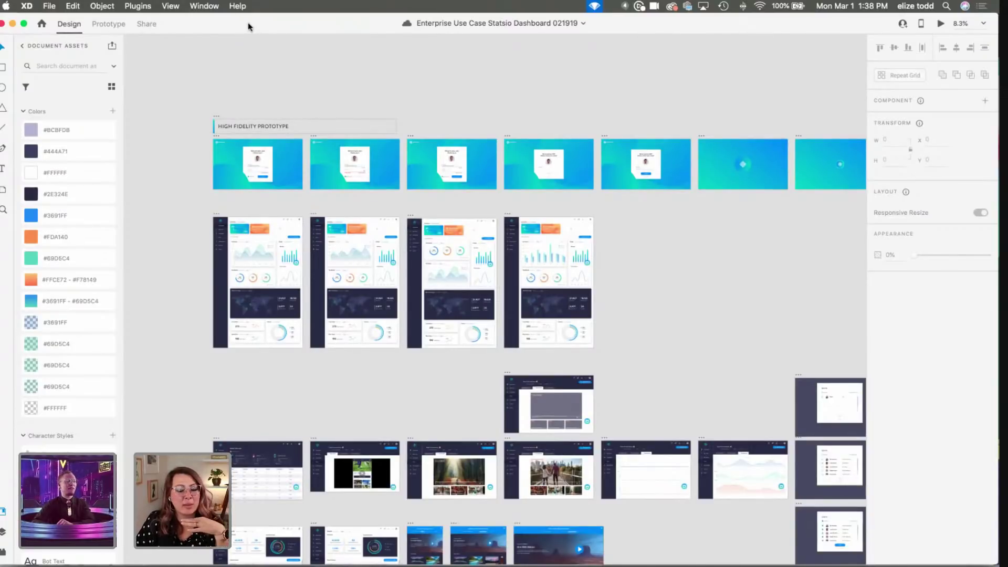
mouse_move(248, 22)
left_mouse_down()
mouse_move(505, 275)
mouse_move(388, 484)
mouse_move(443, 369)
mouse_move(387, 386)
mouse_move(290, 158)
mouse_move(257, 9)
mouse_move(243, 9)
left_mouse_up()
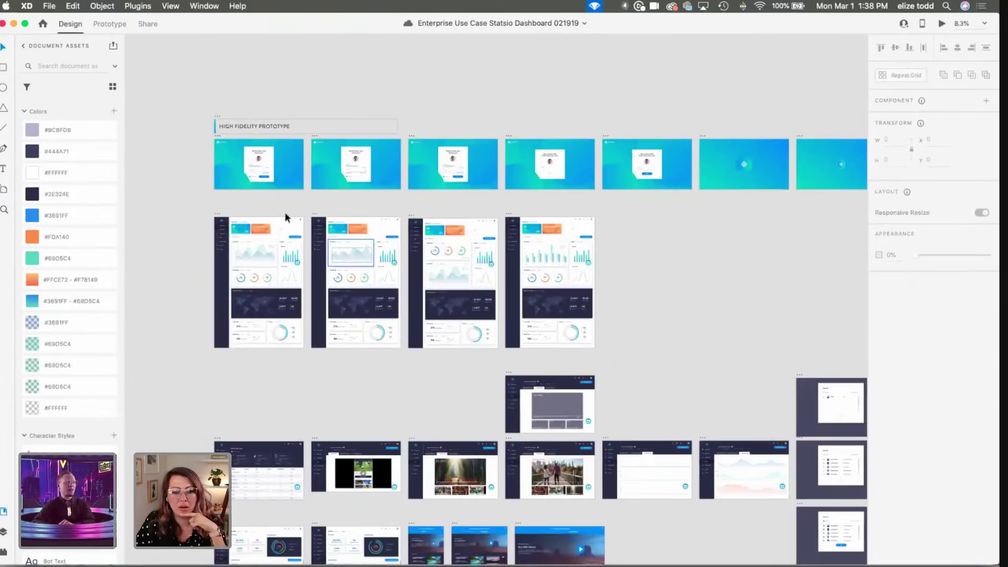
Step: Select the first overview dashboard artboard together with the first statistics artboard that has the dark ring chart
scroll(284, 212, "up", 3)
left_click(161, 216)
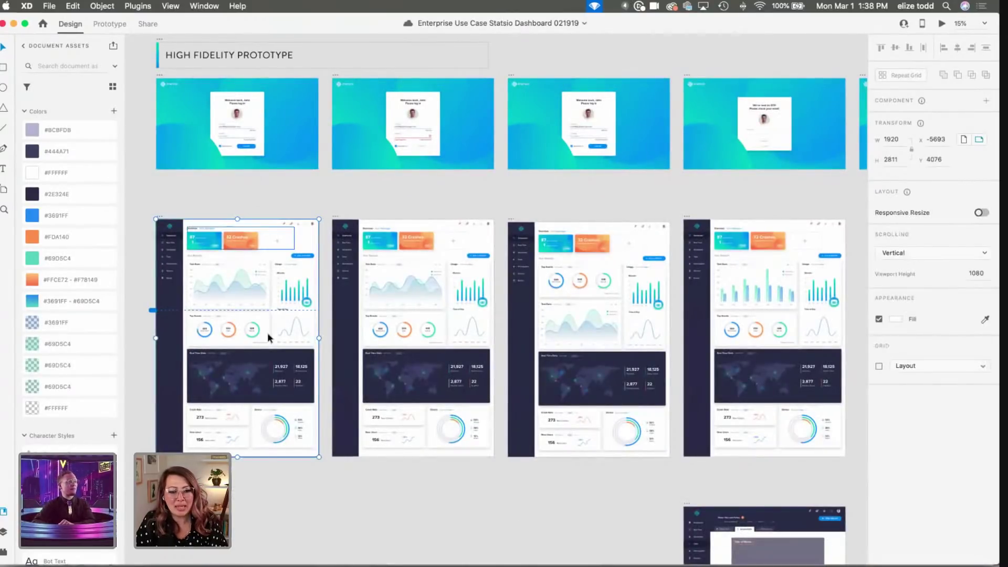
scroll(357, 390, "down", 5)
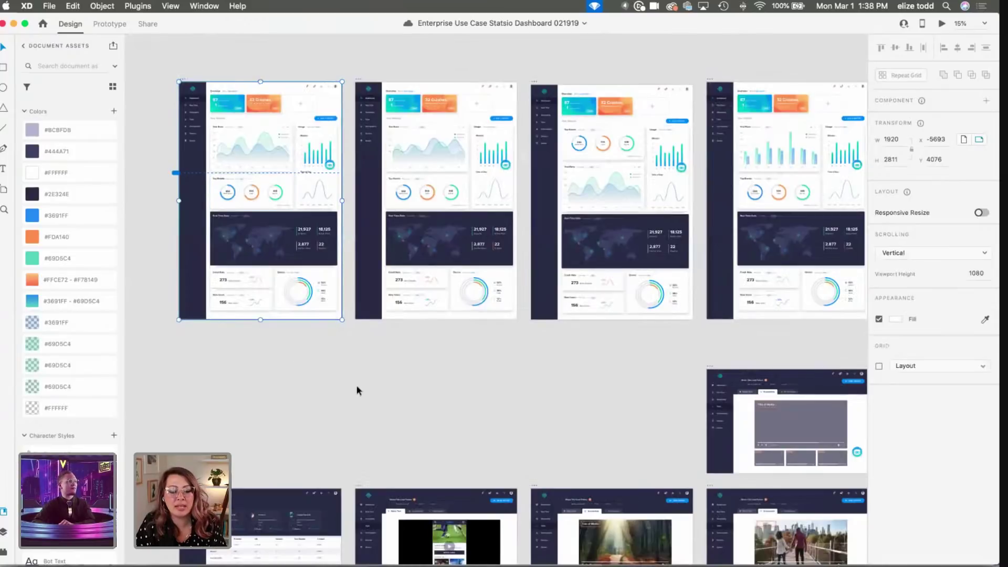
scroll(357, 391, "down", 4)
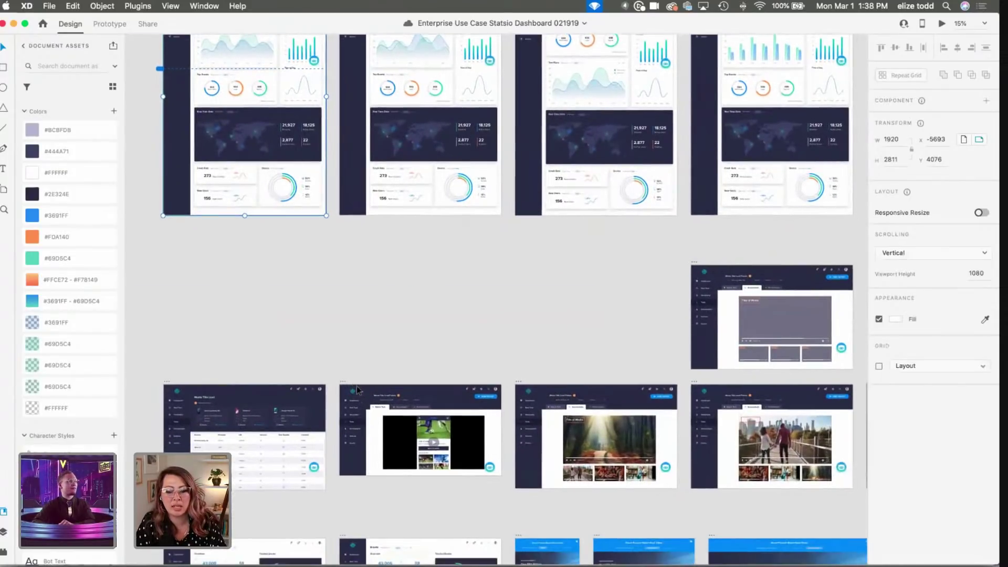
scroll(357, 390, "down", 5)
scroll(173, 397, "left", 3)
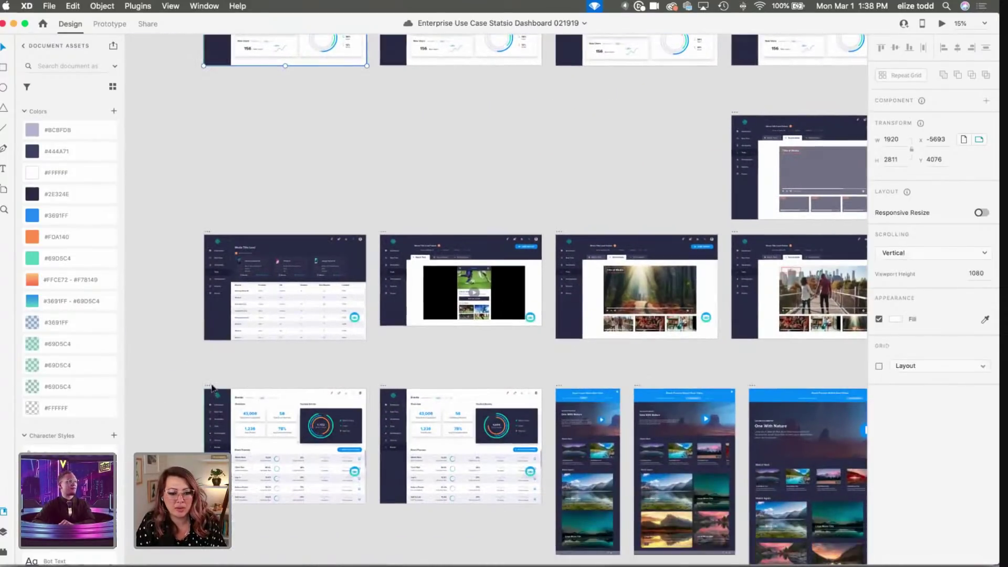
left_click(210, 387, "shift")
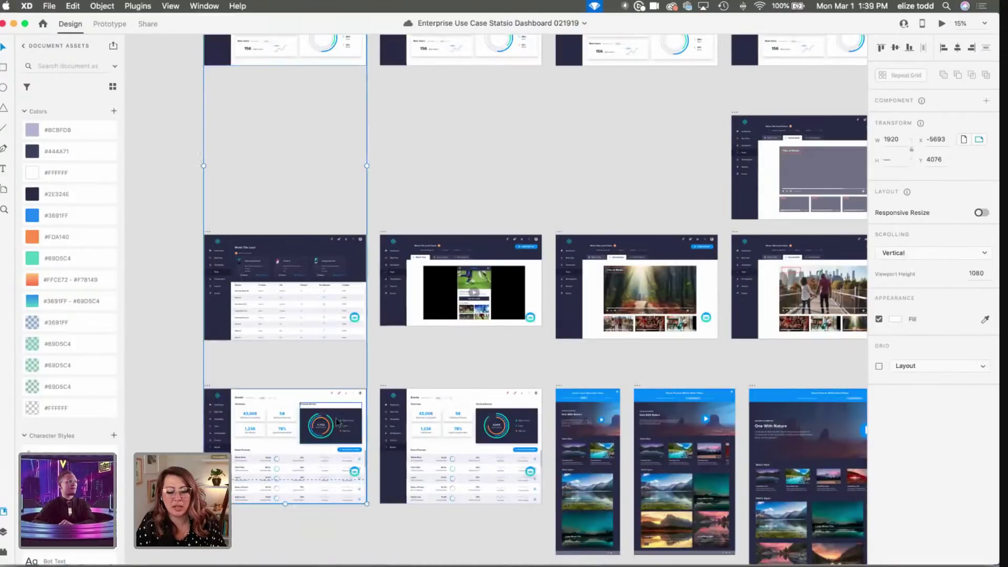
Step: Look through the remaining prototype rows, including the dark modal, blue gradient and world map artboards, for more usable screens
scroll(336, 419, "down", 3)
scroll(336, 419, "right", 2)
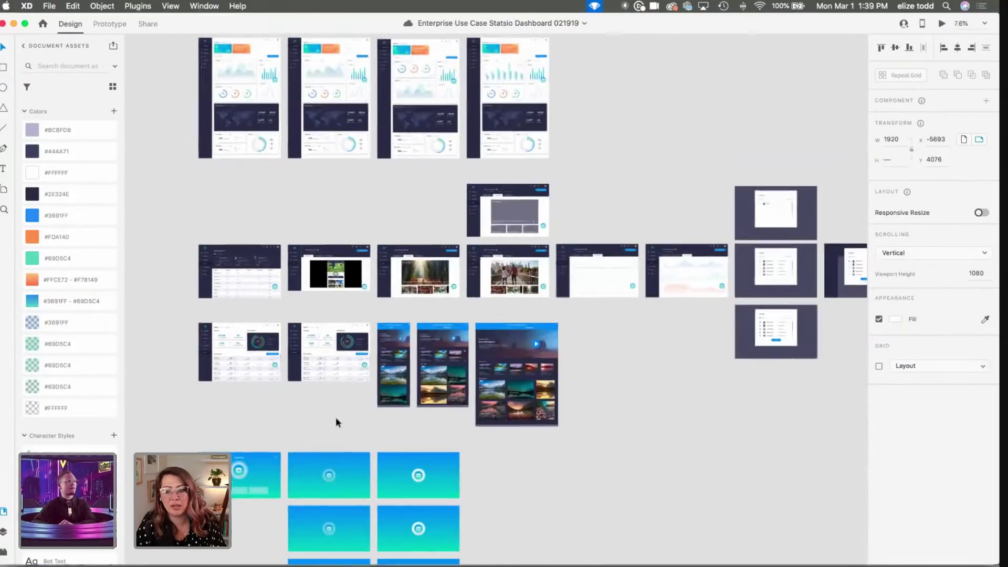
scroll(335, 417, "right", 10)
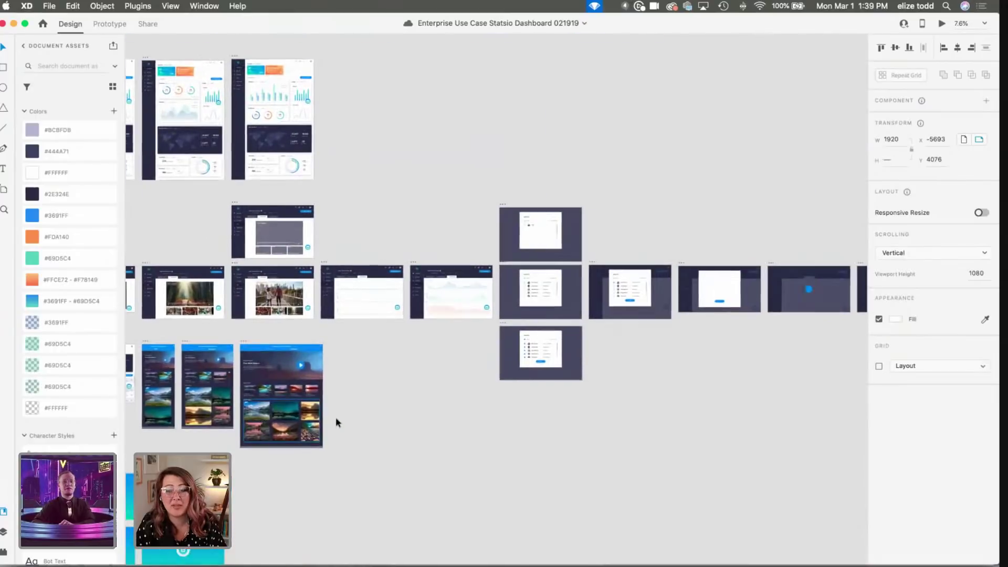
scroll(335, 417, "right", 2)
scroll(336, 417, "right", 6)
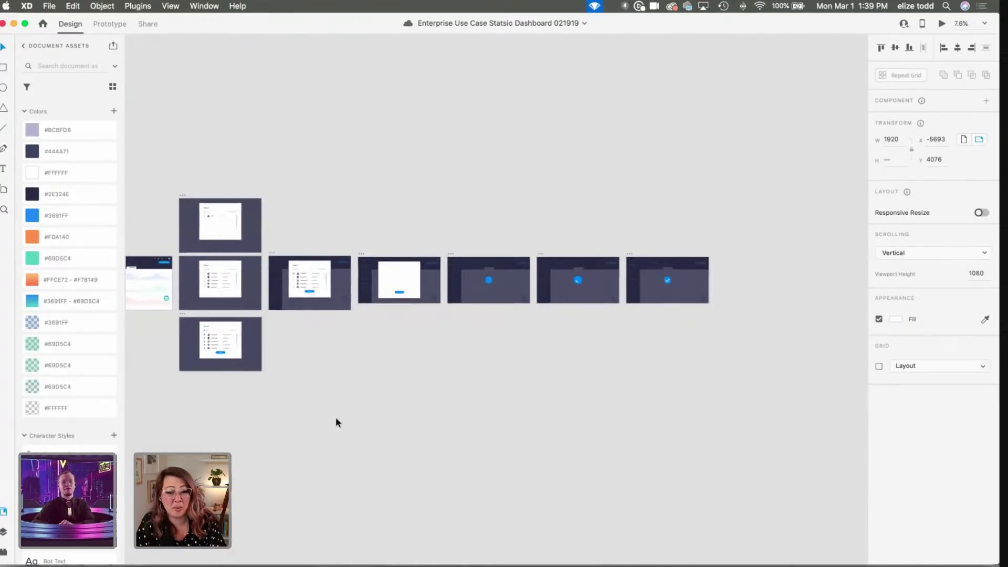
scroll(336, 417, "left", 10)
scroll(335, 417, "down", 10)
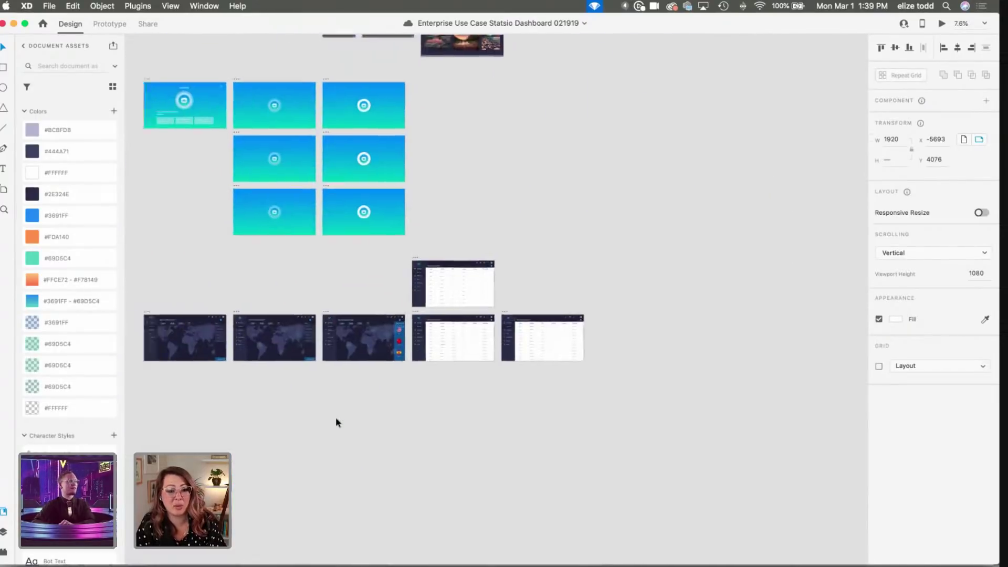
scroll(336, 416, "left", 3)
scroll(336, 418, "up", 5)
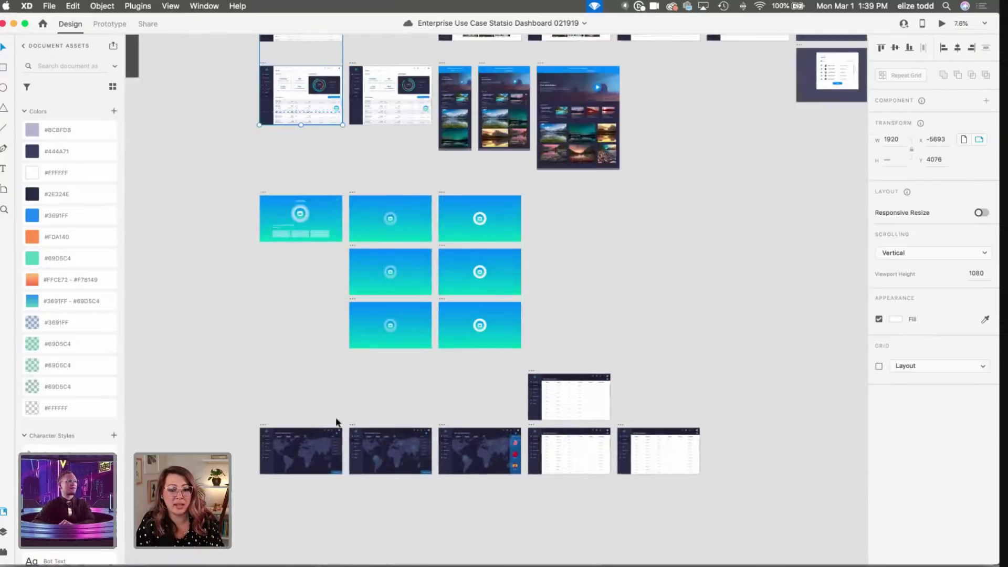
scroll(335, 416, "up", 11)
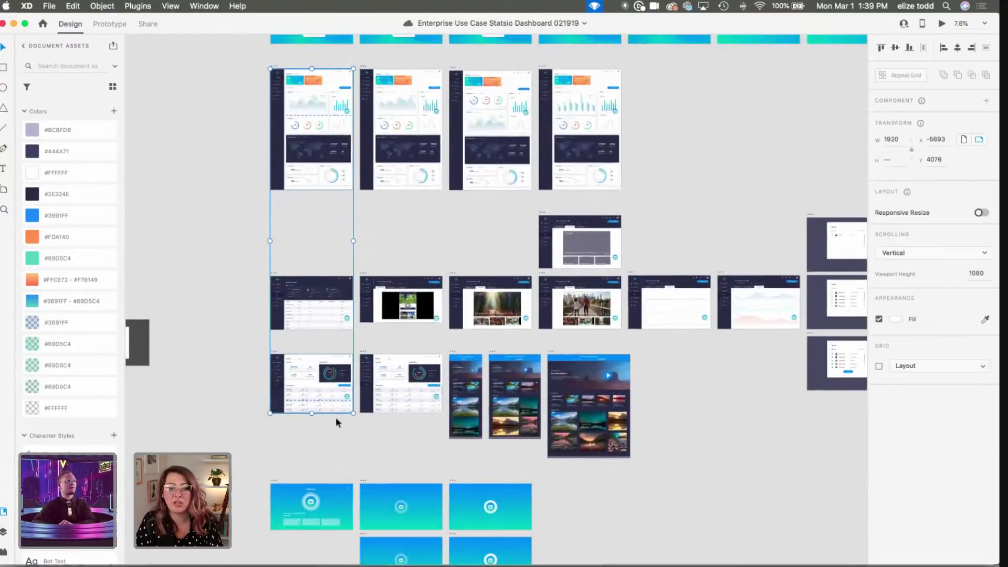
scroll(335, 416, "left", 5)
scroll(336, 417, "up", 5)
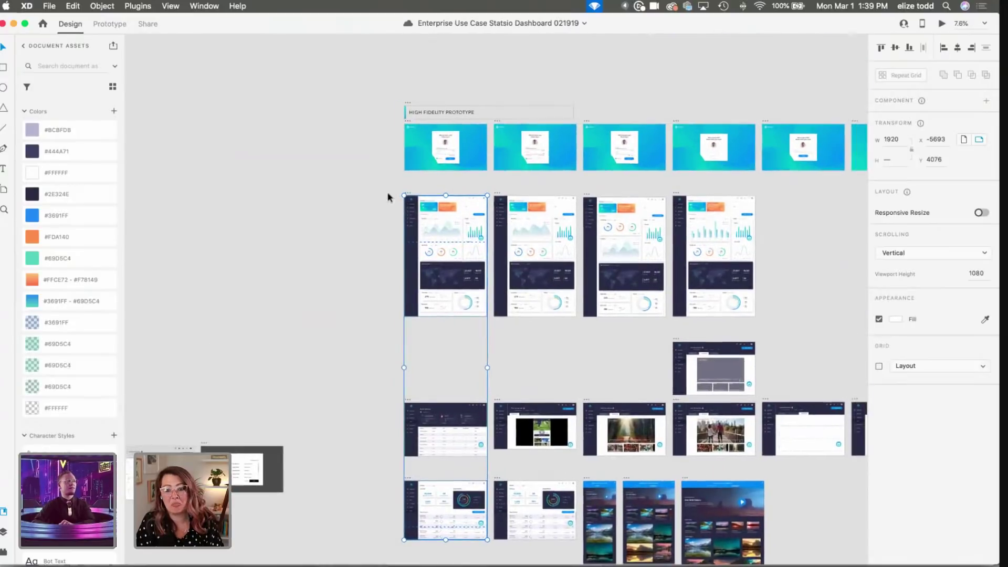
Step: Add the first login artboard to the selection and export the selected artboards as PNG for Design to the Documents folder
scroll(438, 137, "up", 3)
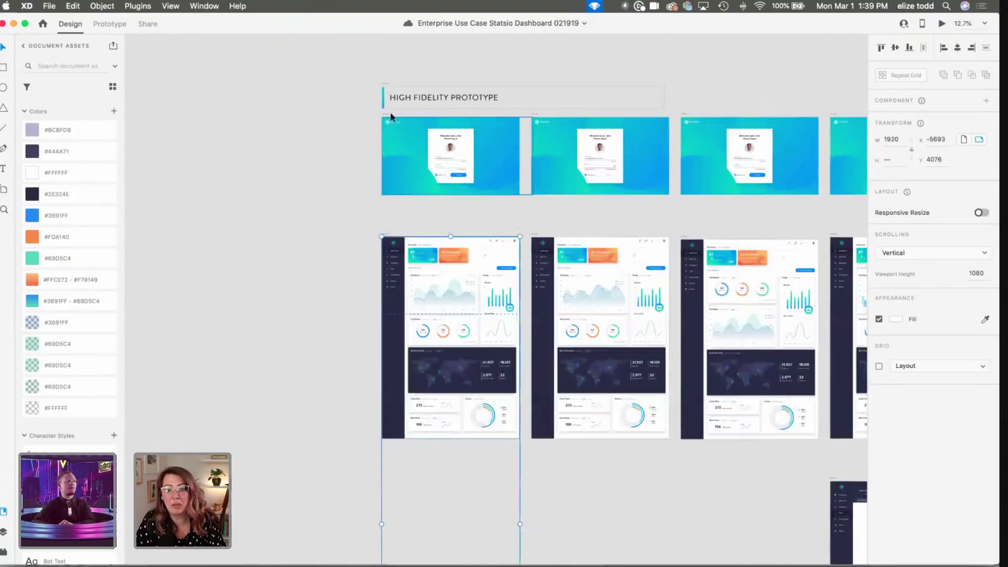
scroll(467, 125, "right", 8)
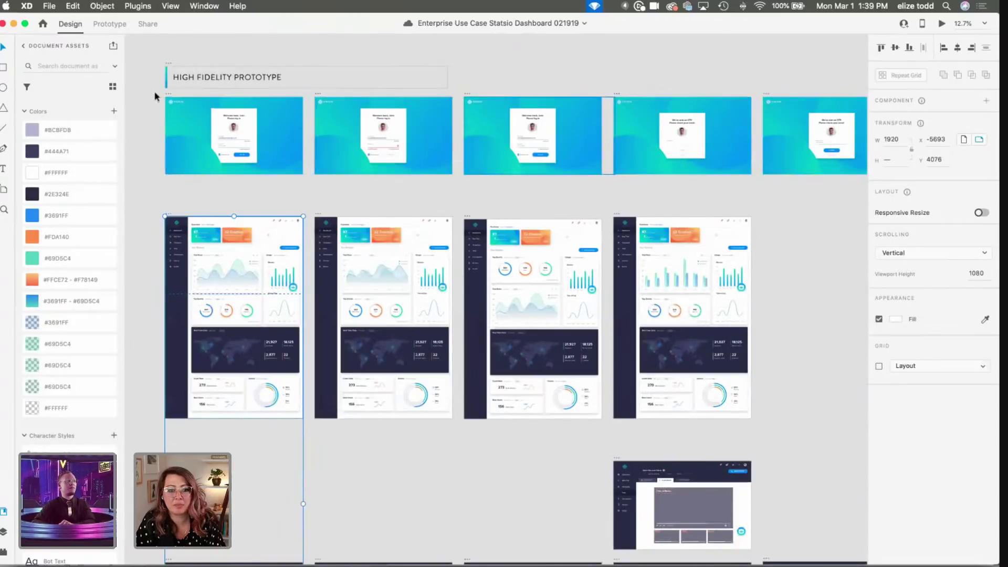
left_click(168, 95, "shift")
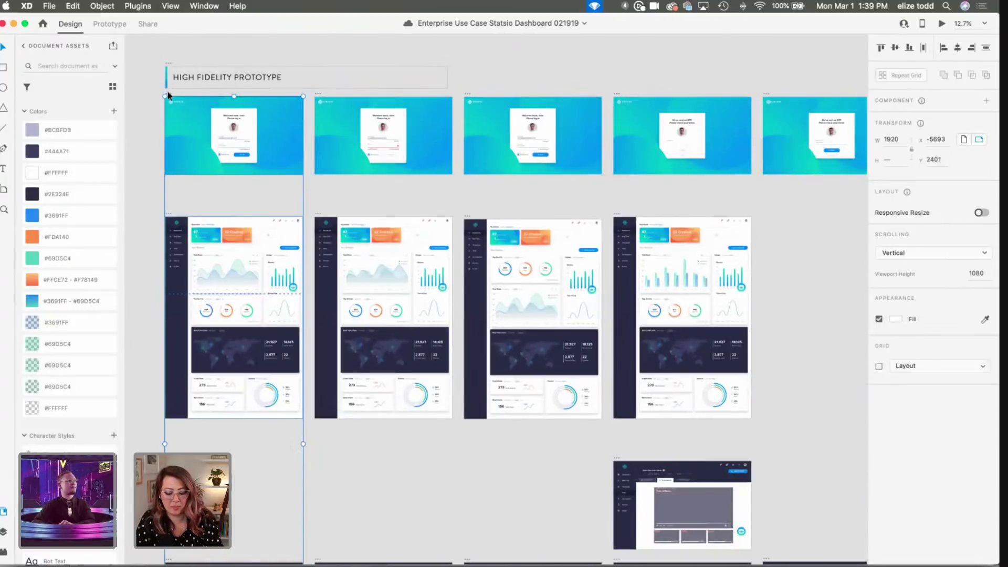
key("super+e")
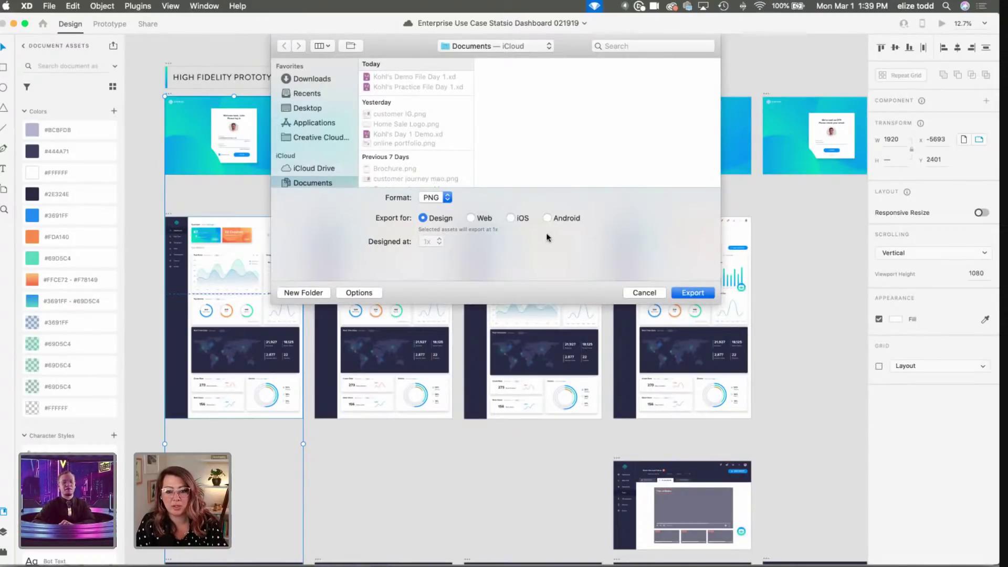
left_click(690, 293)
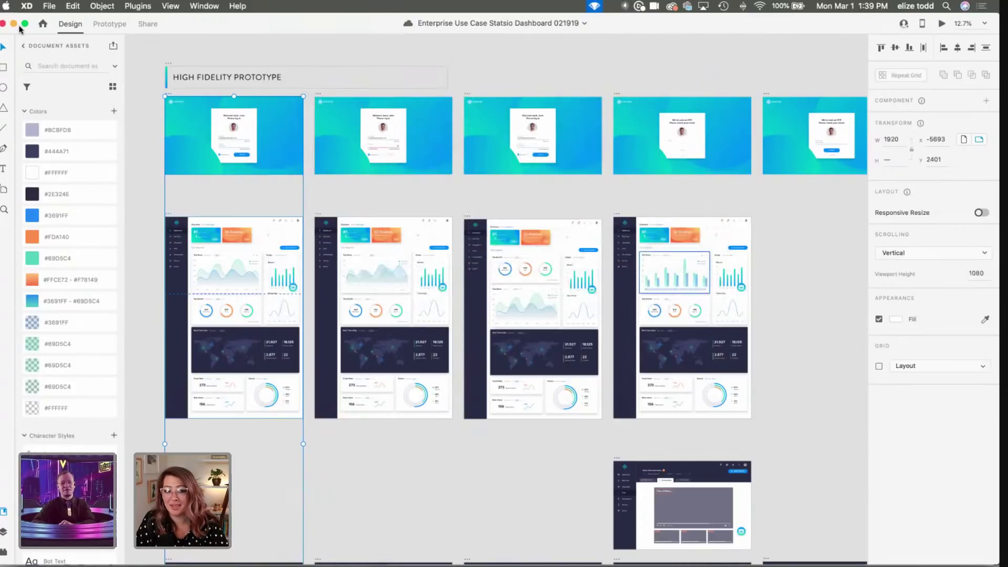
Step: Return to the website document and clear the selection on the Adobe banner
left_click(31, 65)
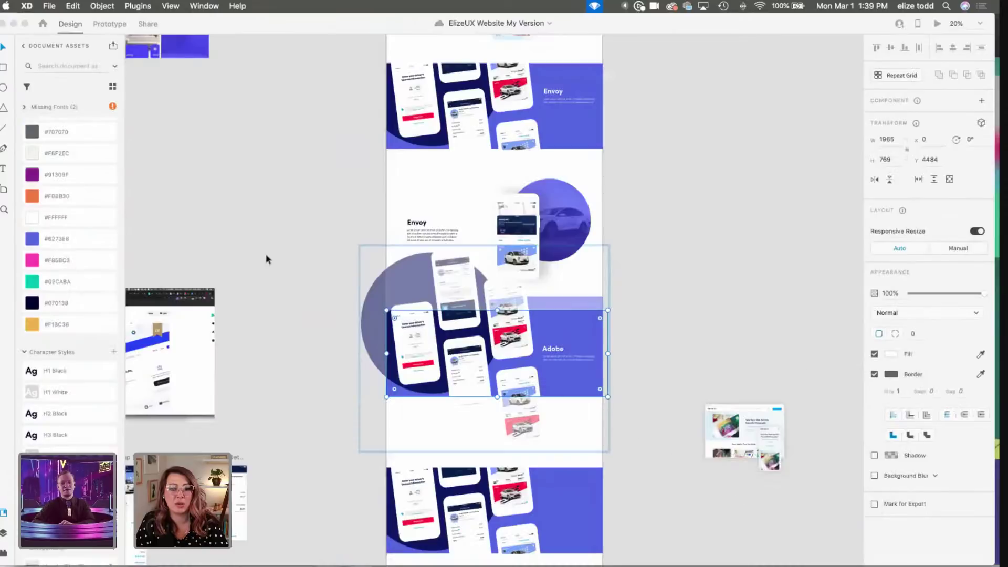
left_click(371, 421)
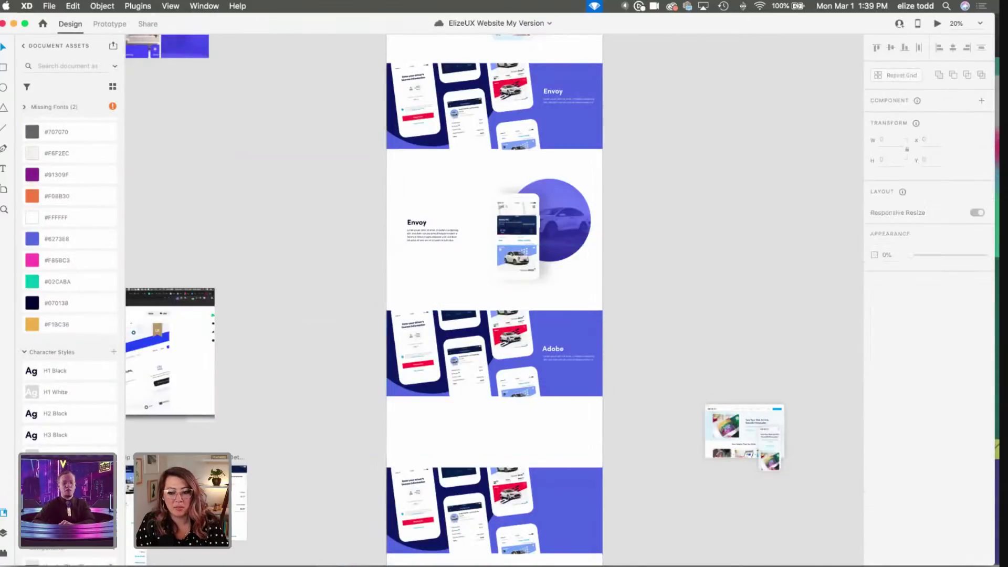
Step: Bring the Enterprise Use Case Statsio Dashboard document back to the front
key("super+Tab")
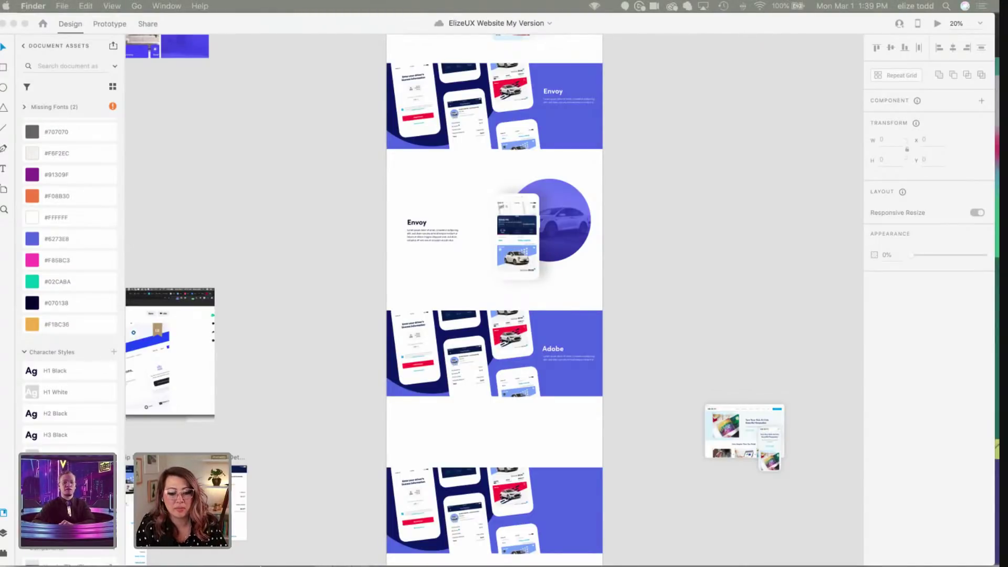
key("super+Tab")
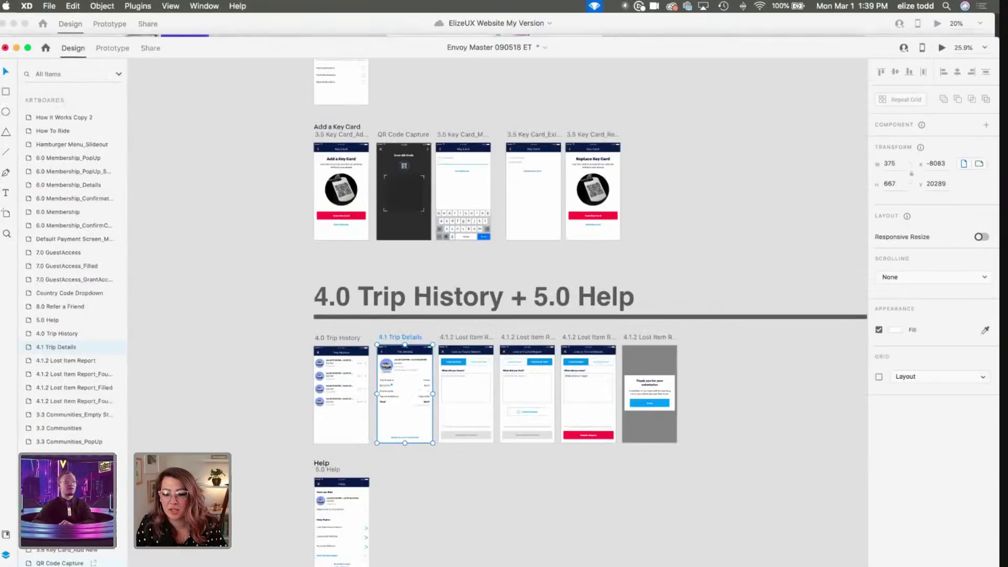
left_click(857, 565)
left_click(286, 188)
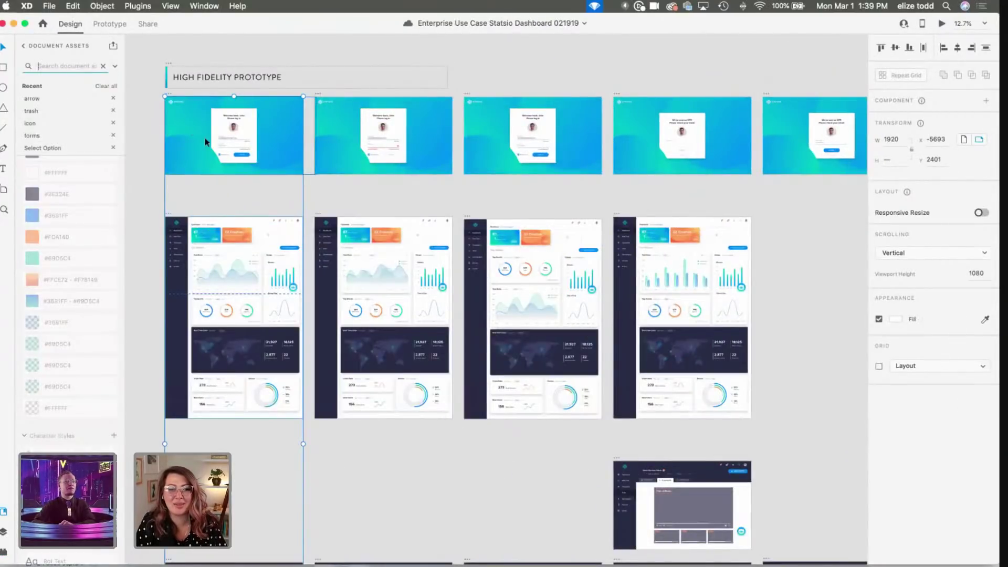
Step: Export the selected artboards as PNG at 3x scale to the Documents folder using the Custom Export plugin
left_click(5, 551)
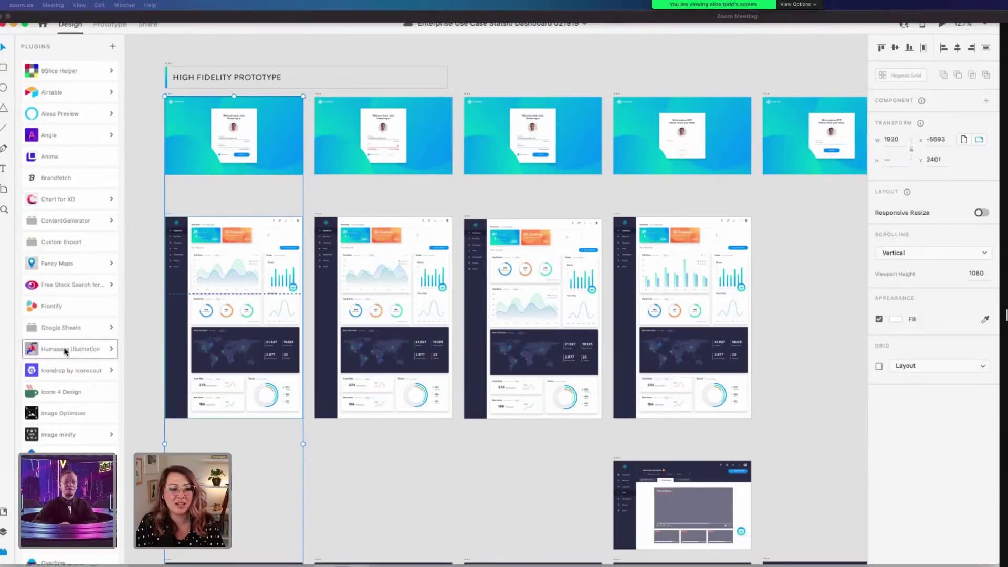
left_click(62, 242)
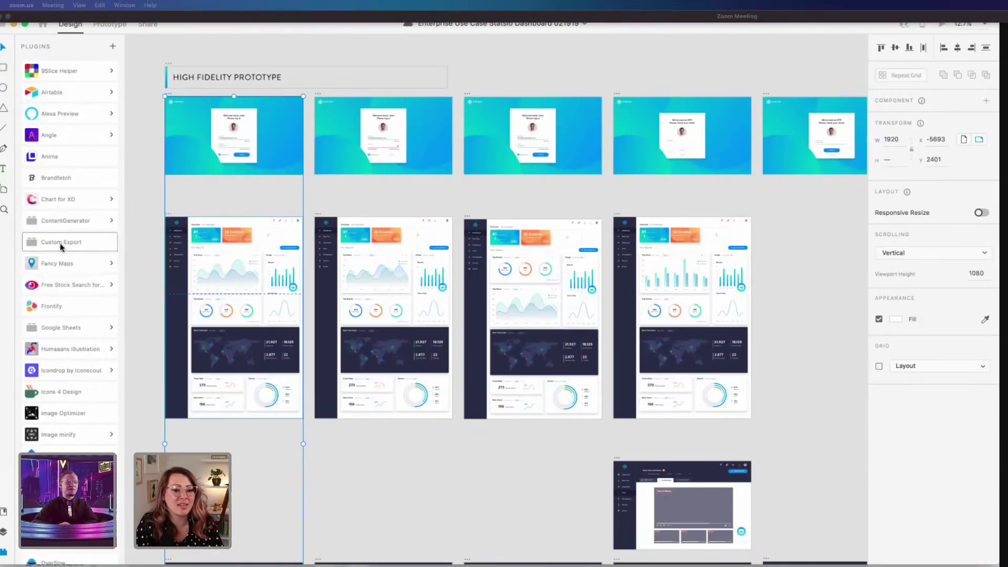
type("3x")
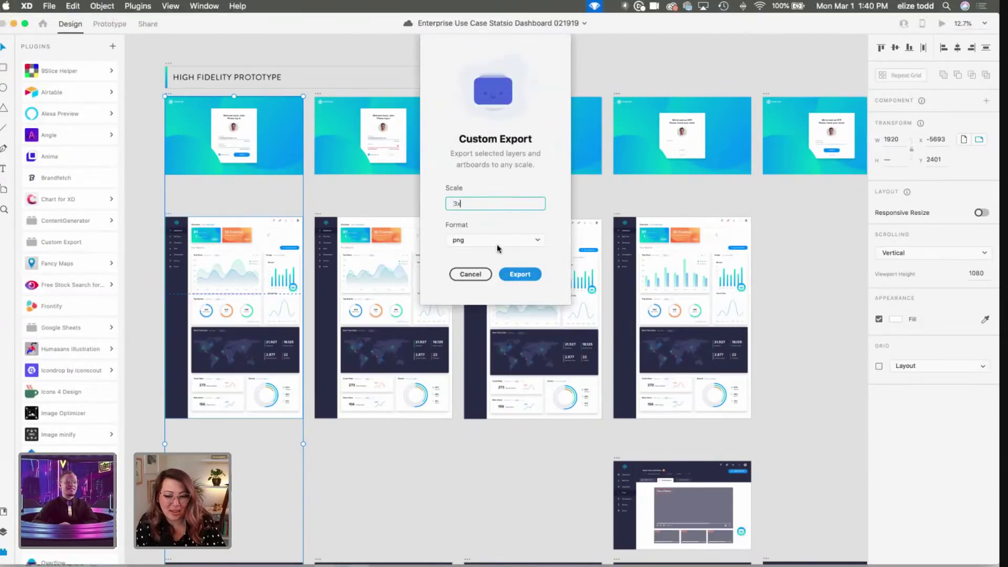
left_click(521, 276)
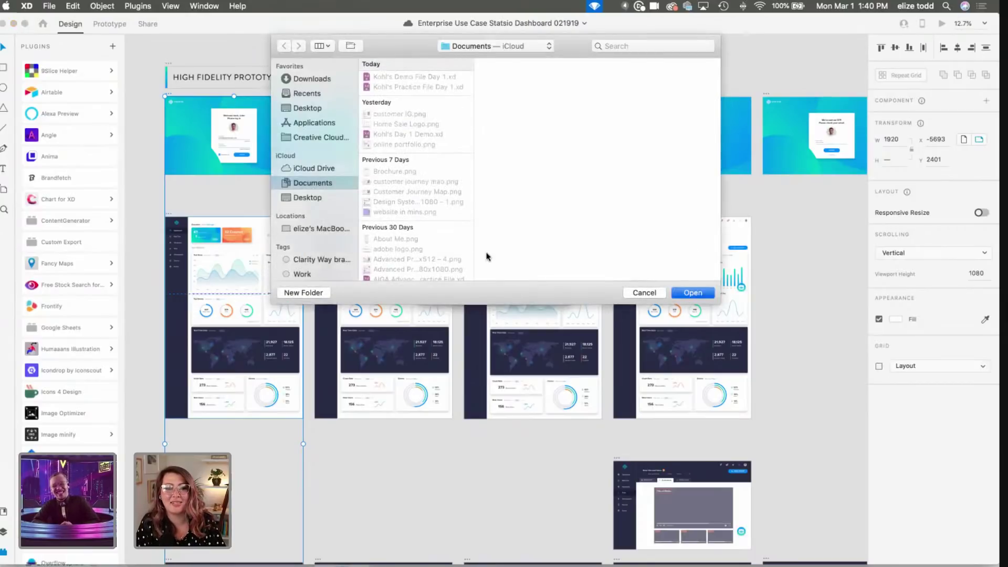
left_click(685, 294)
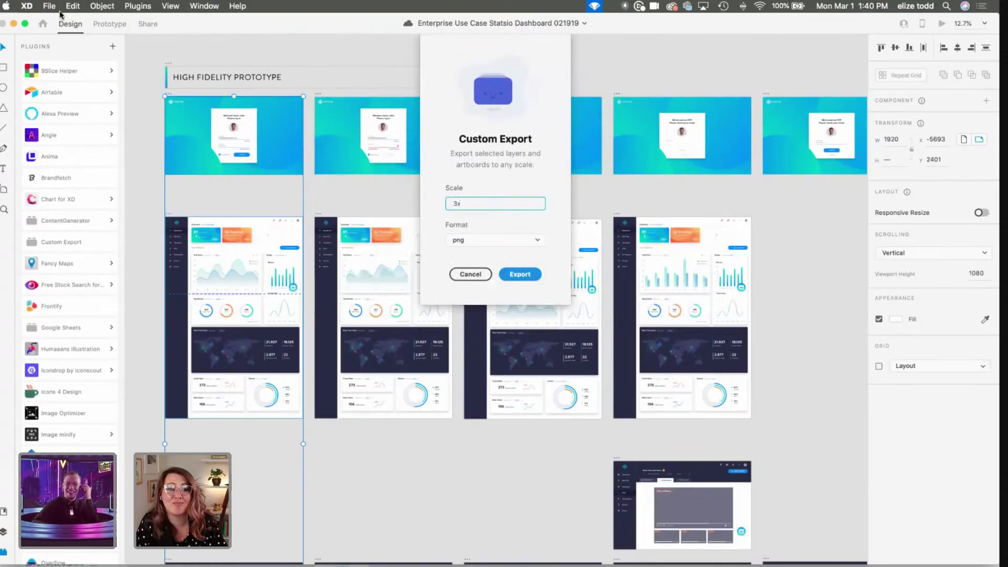
Step: Put the dashboard case study document away and return to the ElizeUX Website My Version document
left_click(14, 24)
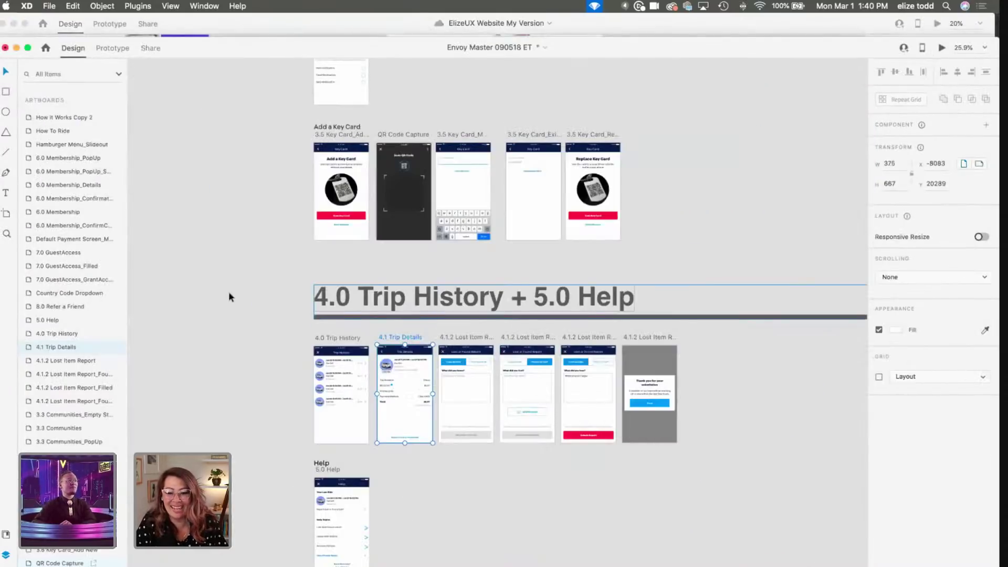
left_click(228, 292)
scroll(228, 292, "down", 3)
left_click(225, 30)
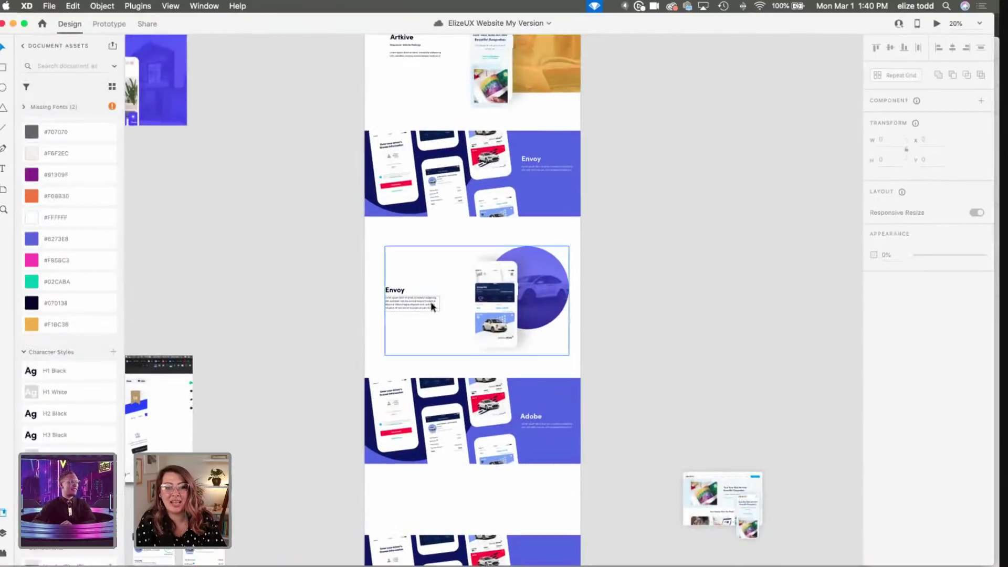
Step: Draw a rectangle about 1007 by 798 on the empty pasteboard beside the Adobe banner as a tablet body
scroll(431, 301, "up", 3)
scroll(430, 301, "left", 3)
scroll(431, 303, "right", 1)
scroll(432, 303, "down", 1)
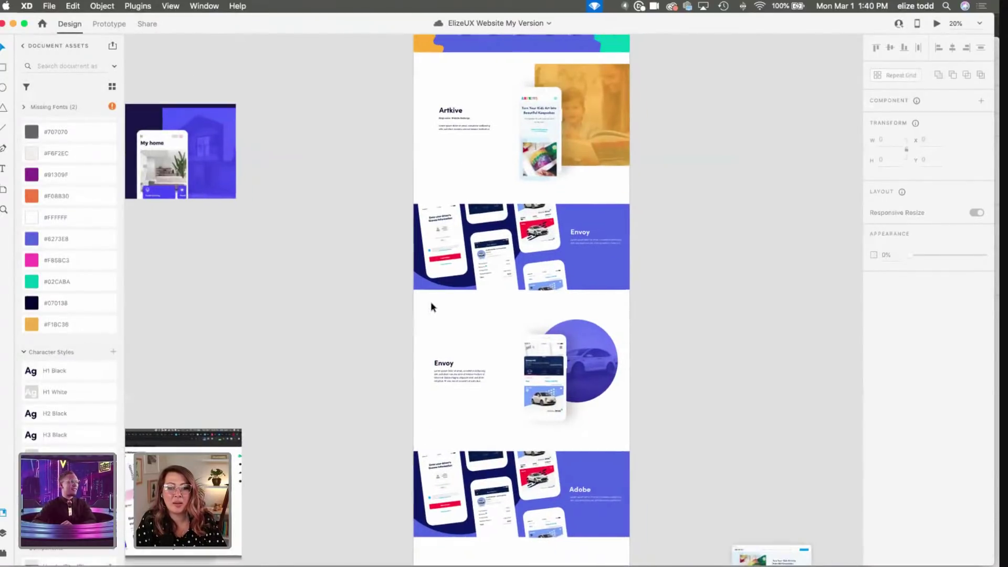
scroll(431, 307, "down", 5)
scroll(431, 307, "right", 3)
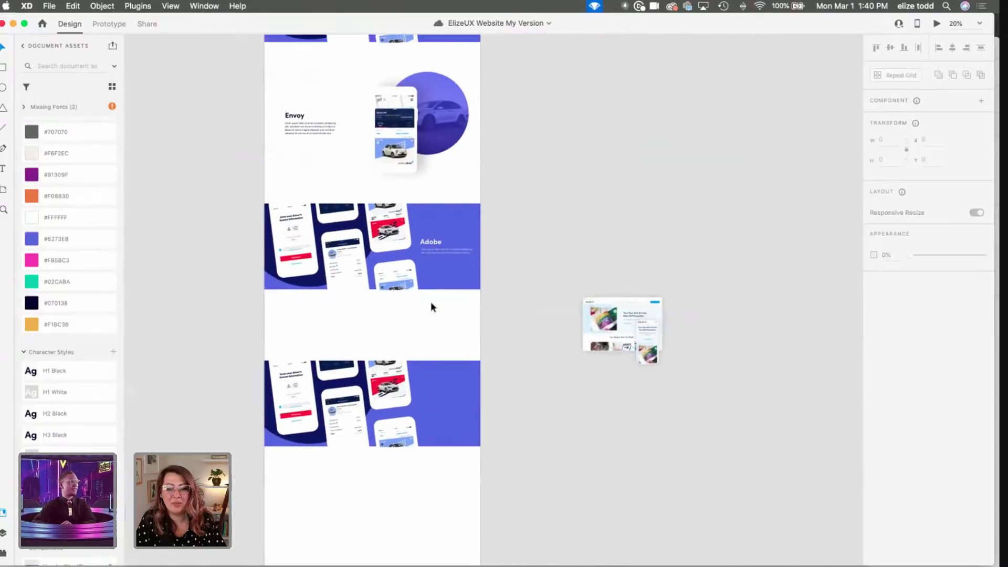
mouse_move(521, 166)
left_mouse_down()
mouse_move(654, 254)
mouse_move(630, 254)
left_mouse_up()
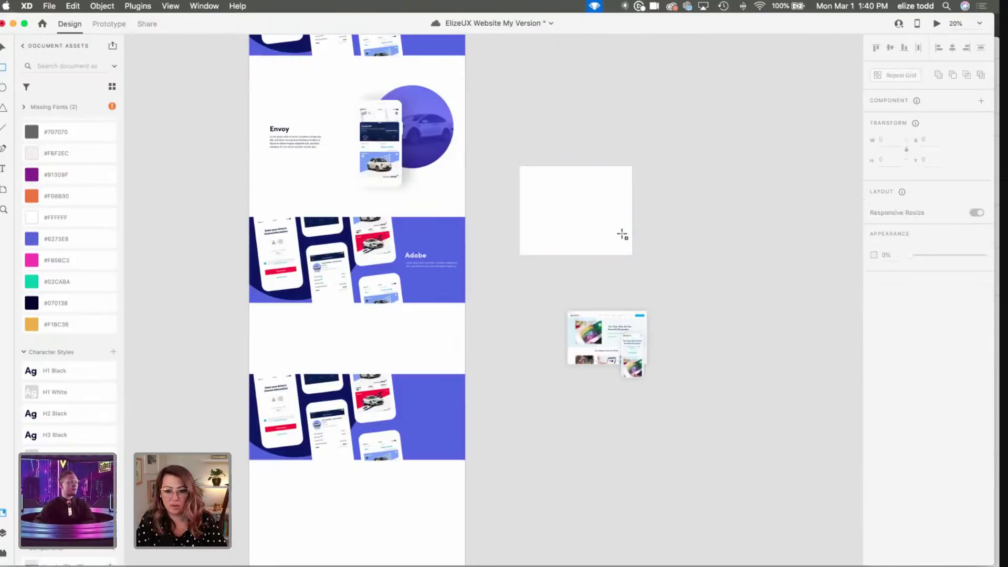
key("v")
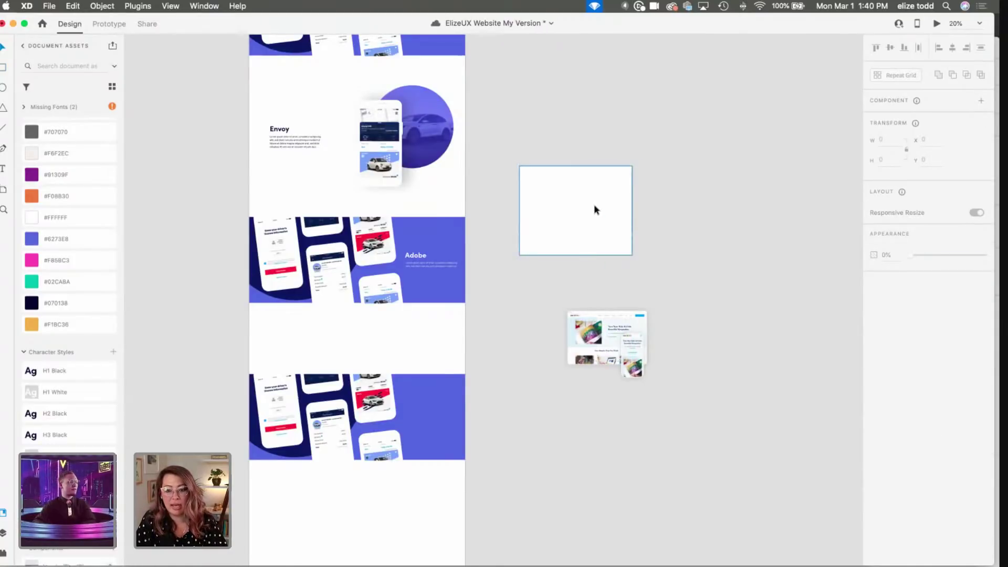
Step: Remove the border from the tablet body rectangle and round its corners to a radius of about 43
left_click(594, 206)
scroll(595, 206, "up", 5)
scroll(595, 209, "right", 3)
scroll(594, 209, "up", 2)
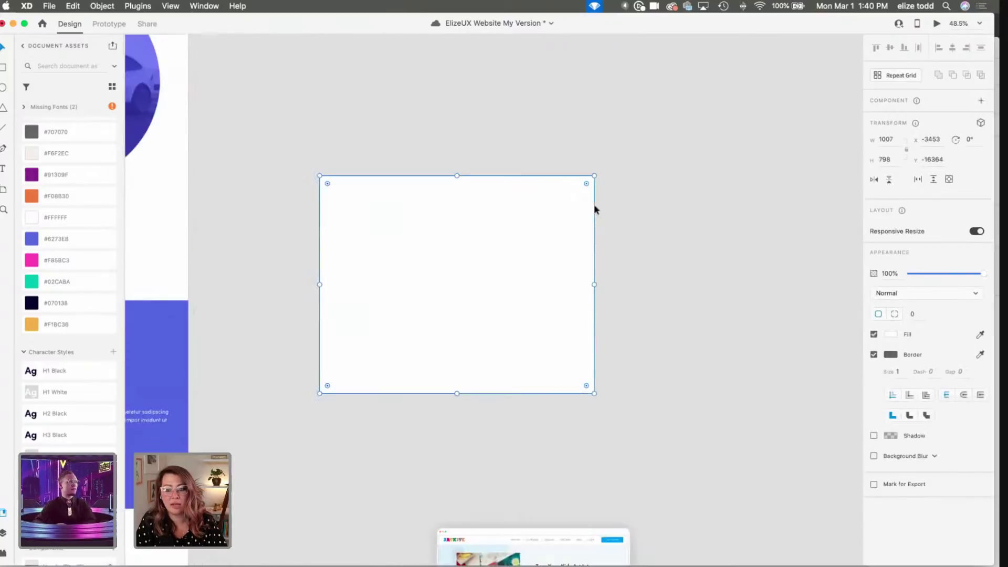
left_click(873, 354)
scroll(525, 187, "down", 1)
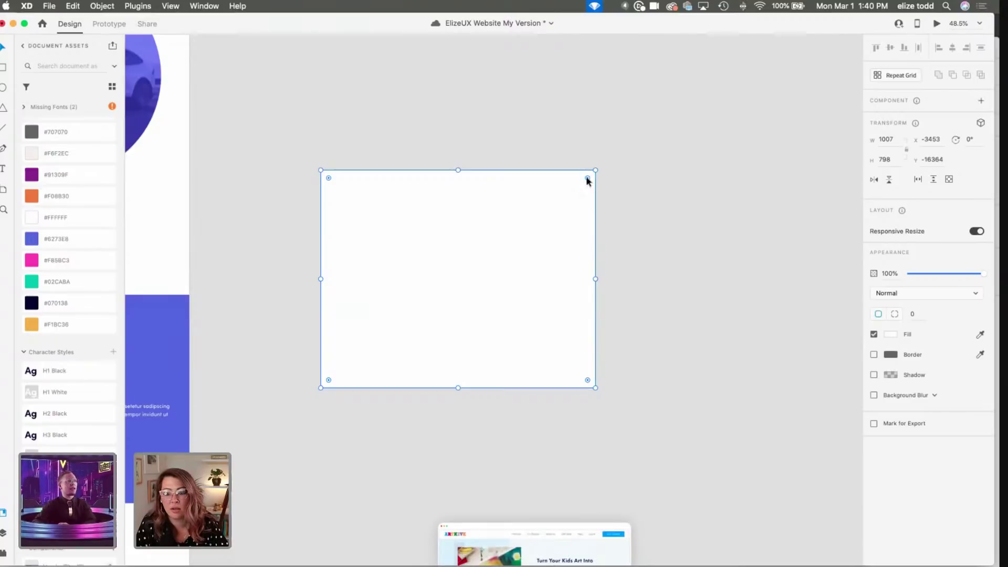
left_click_drag(586, 182, 586, 180)
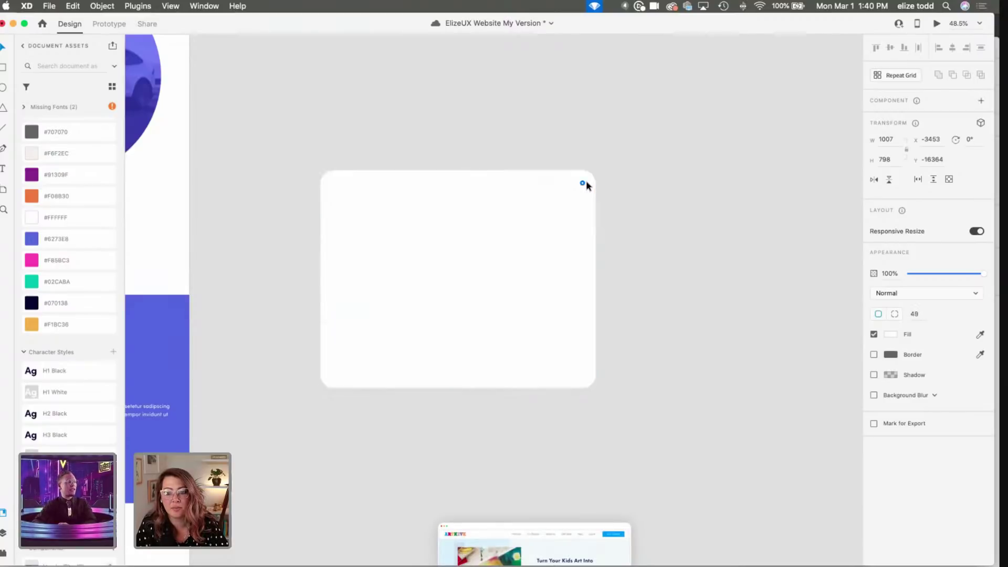
key("Escape")
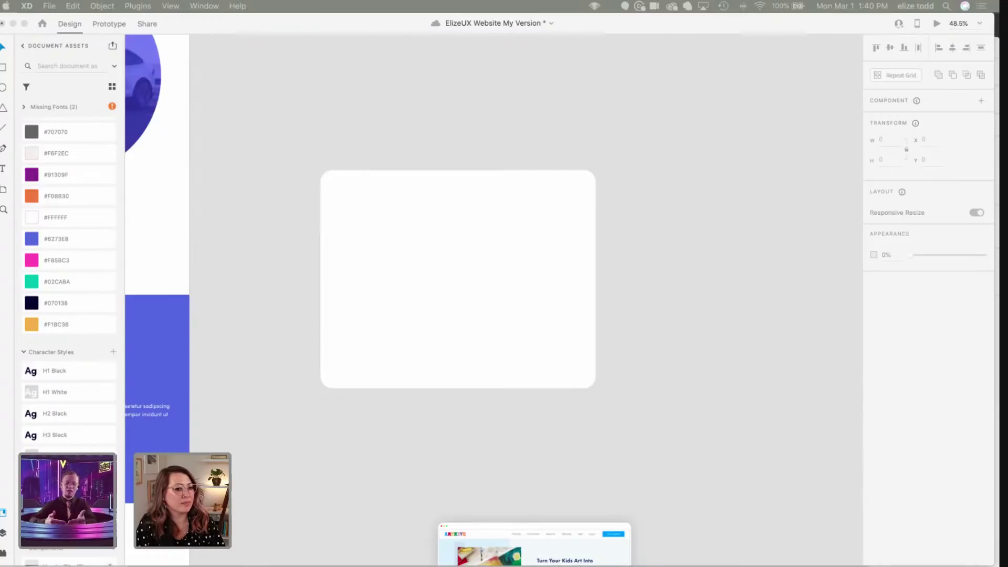
Step: Draw a screen rectangle about 909 by 864 inset on the tablet body, extending below its lower edge
left_click(528, 269)
key("r")
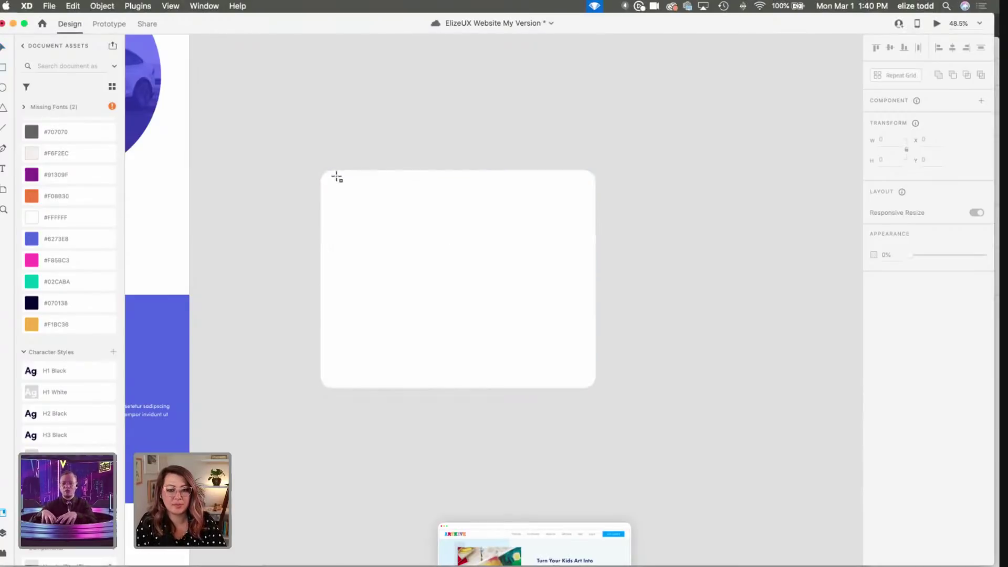
left_click_drag(333, 184, 448, 321)
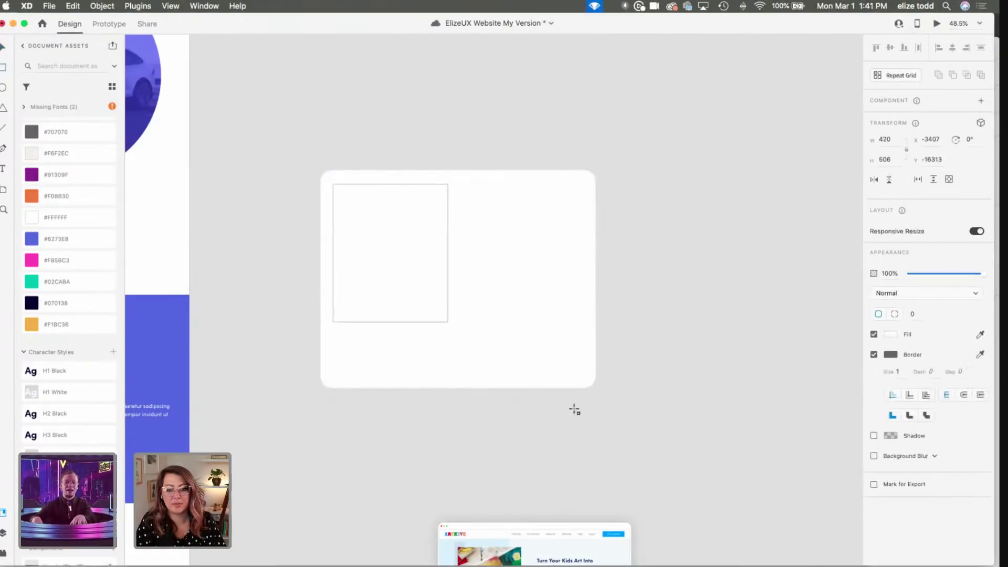
left_click_drag(574, 409, 580, 418)
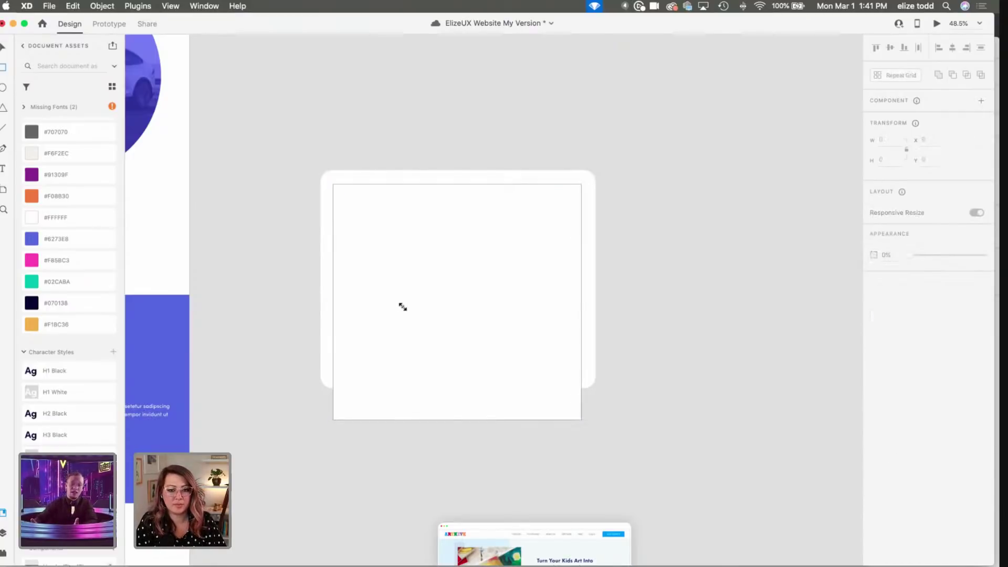
key("v")
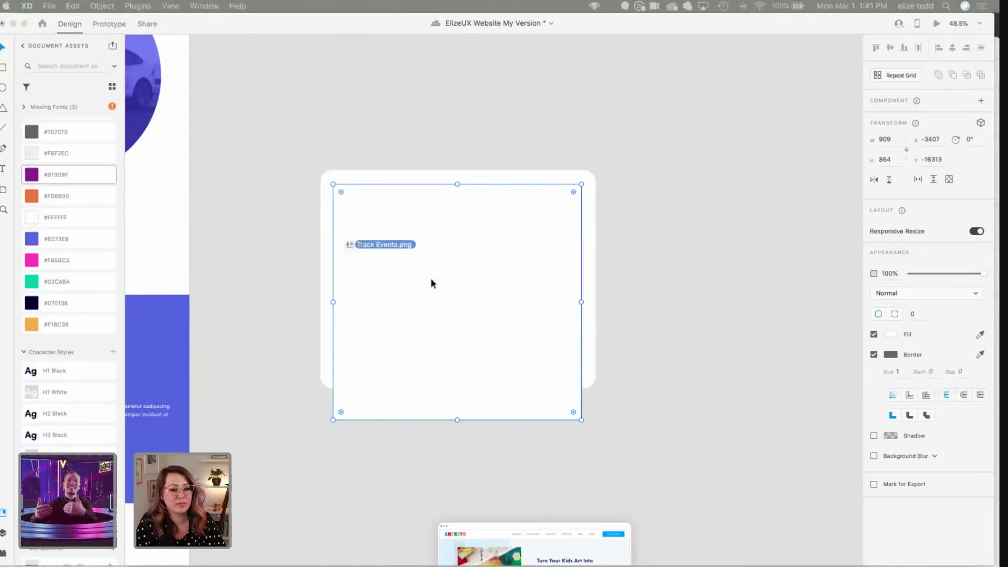
Step: Fill the inner rectangle with Track Events.png and scale the image down to roughly the rectangle's width
left_click_drag(430, 278, 453, 275)
double_click(408, 273)
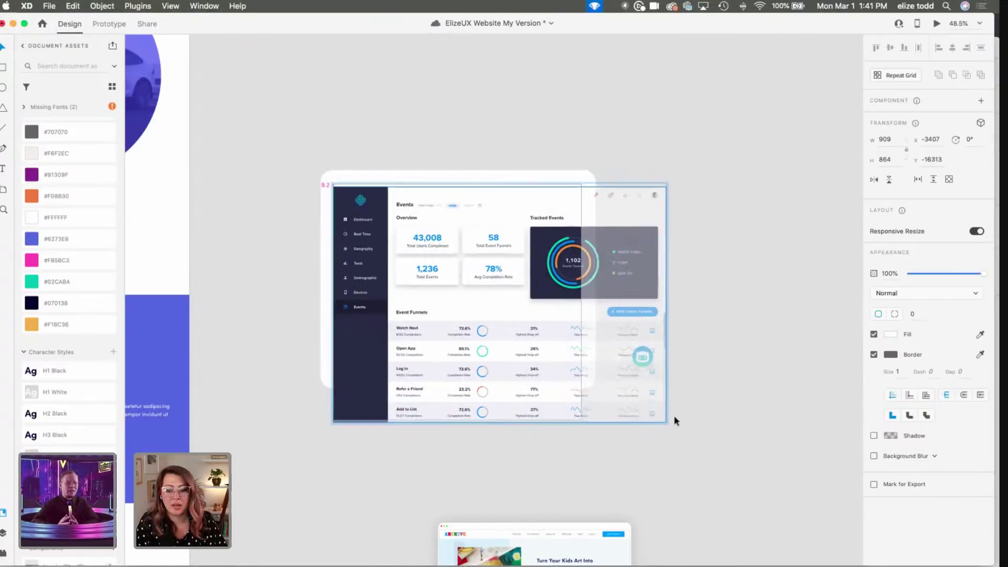
left_click_drag(666, 423, 662, 419)
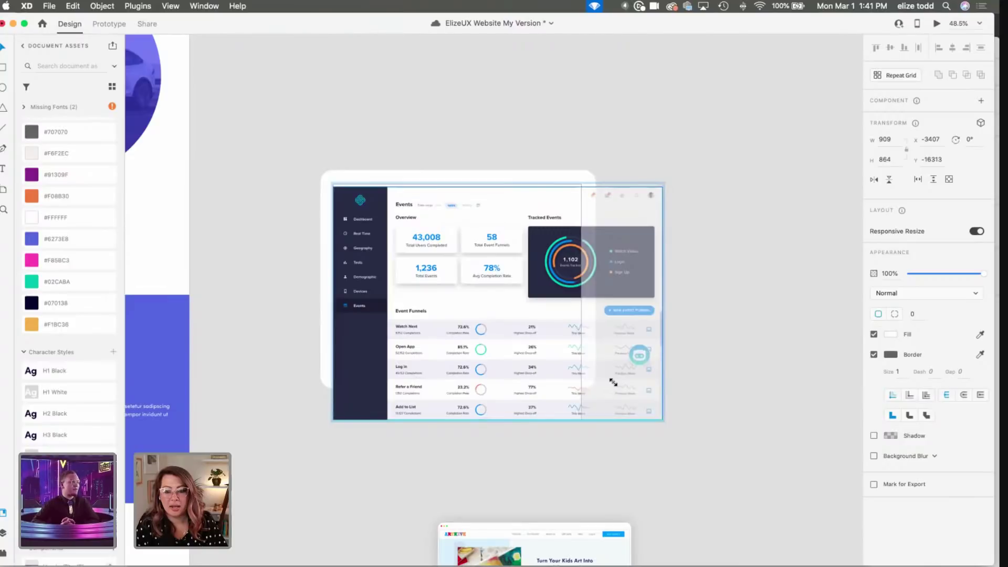
left_click_drag(612, 381, 587, 368)
key("Escape")
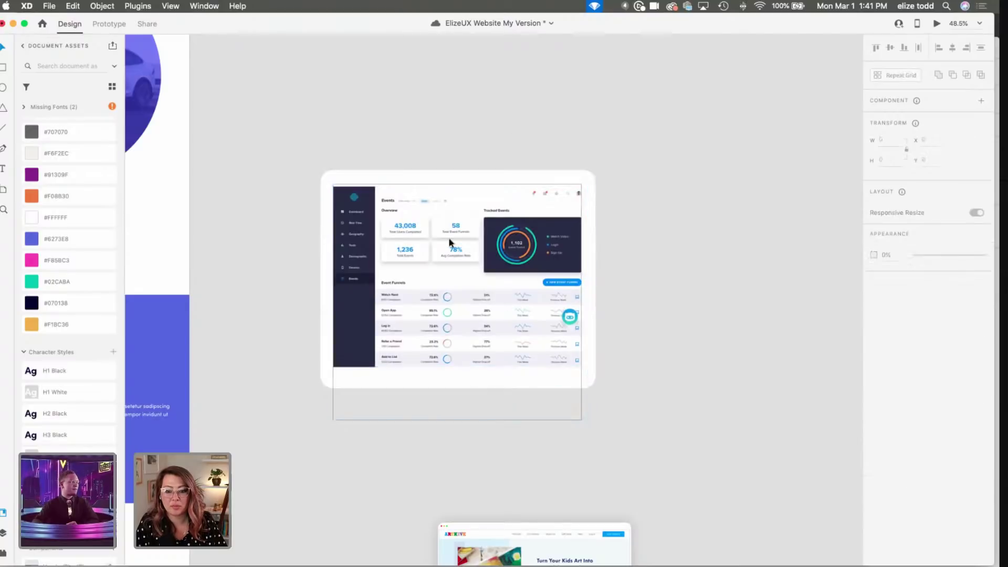
Step: Fine-tune the dashboard image's size within its rectangle so its full width fits inside the mask
left_click(445, 232)
scroll(446, 232, "up", 3)
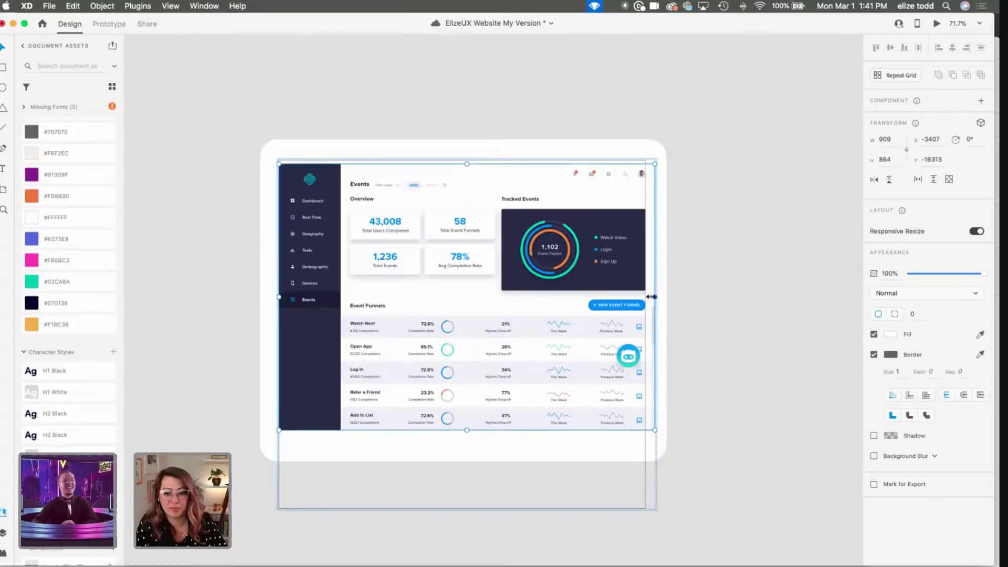
left_click_drag(651, 296, 689, 294)
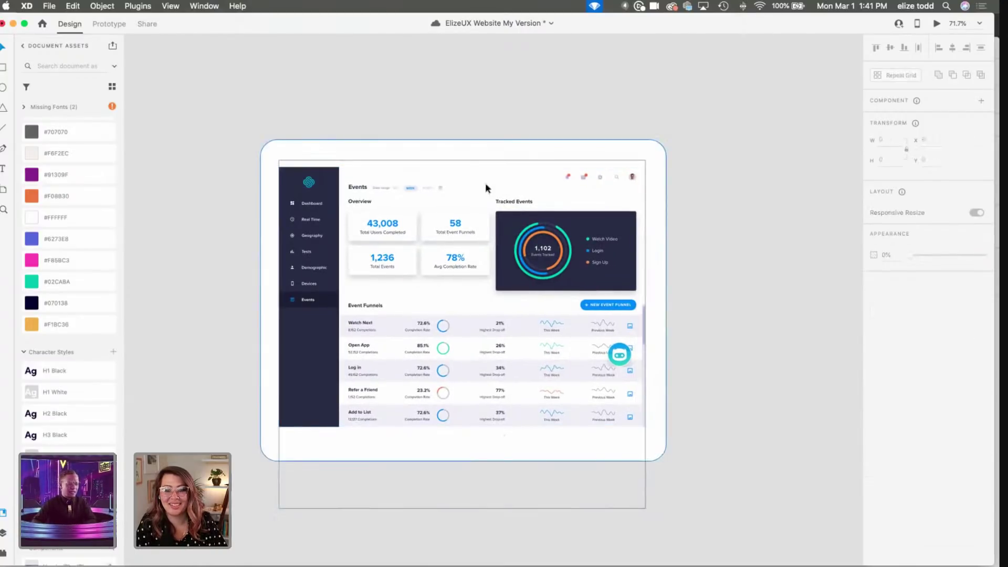
key("Escape")
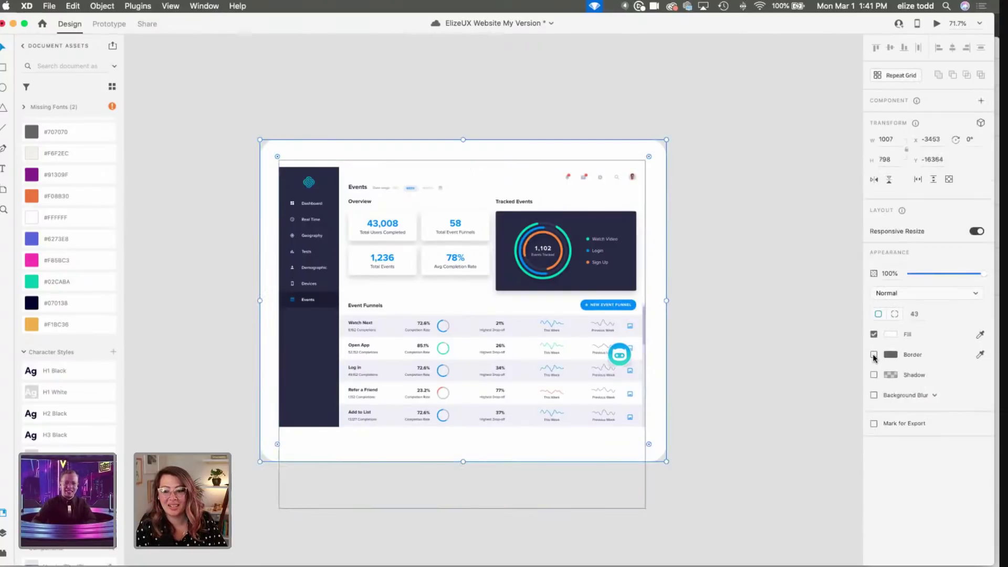
Step: Remove the borders from the dashboard image rectangle and the tablet body
left_click(673, 274)
left_click(611, 246)
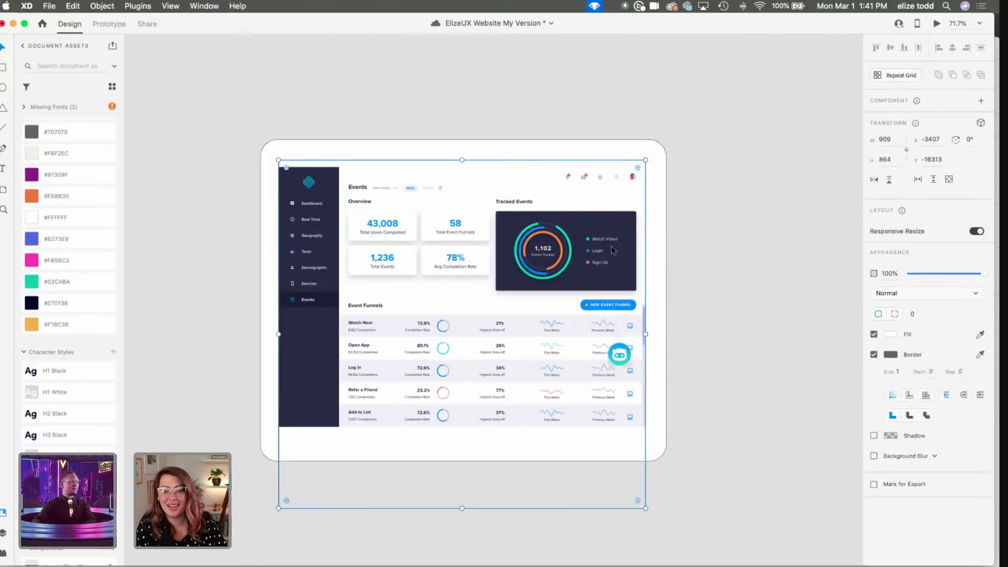
left_click(873, 354)
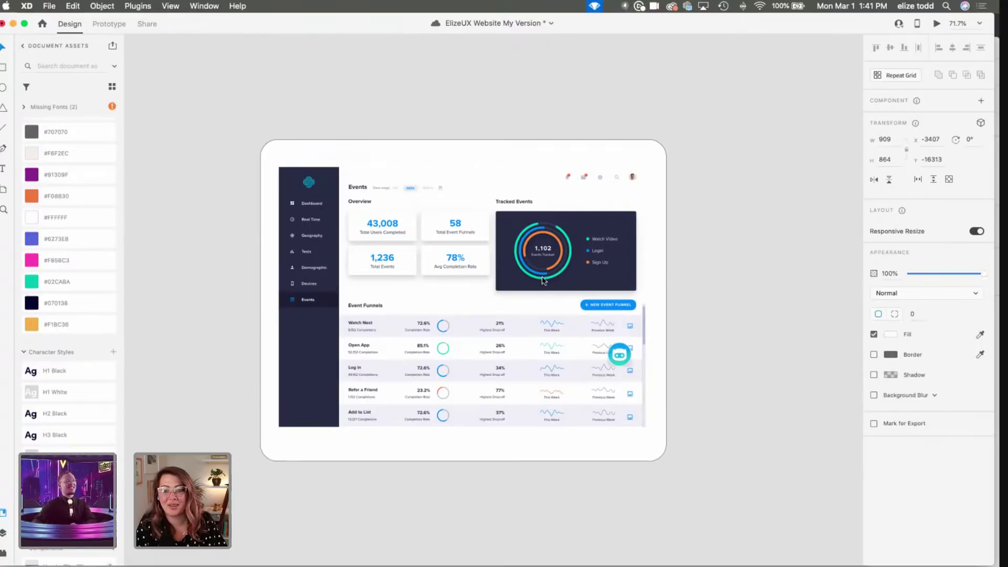
left_click(484, 147)
left_click(873, 355)
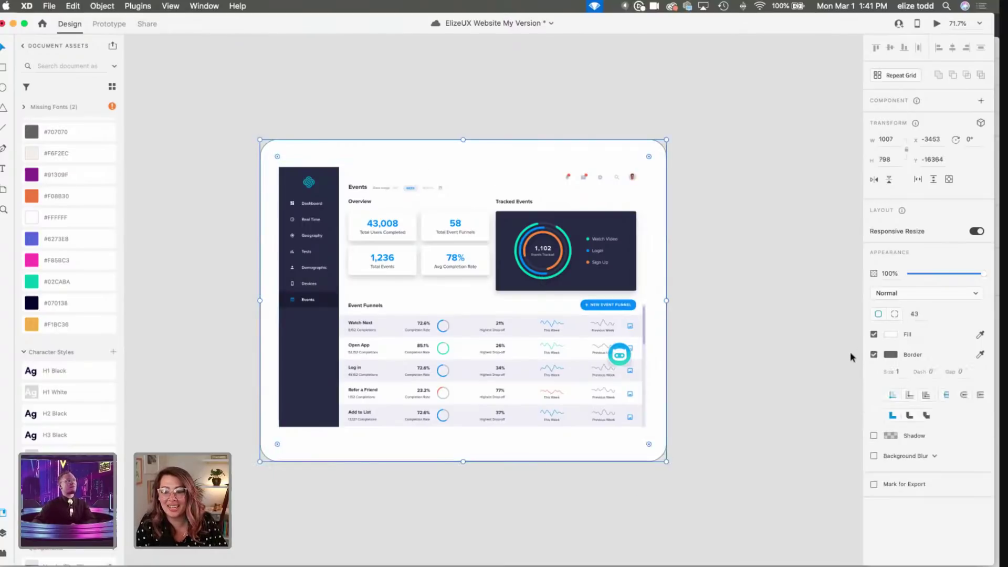
left_click(501, 418)
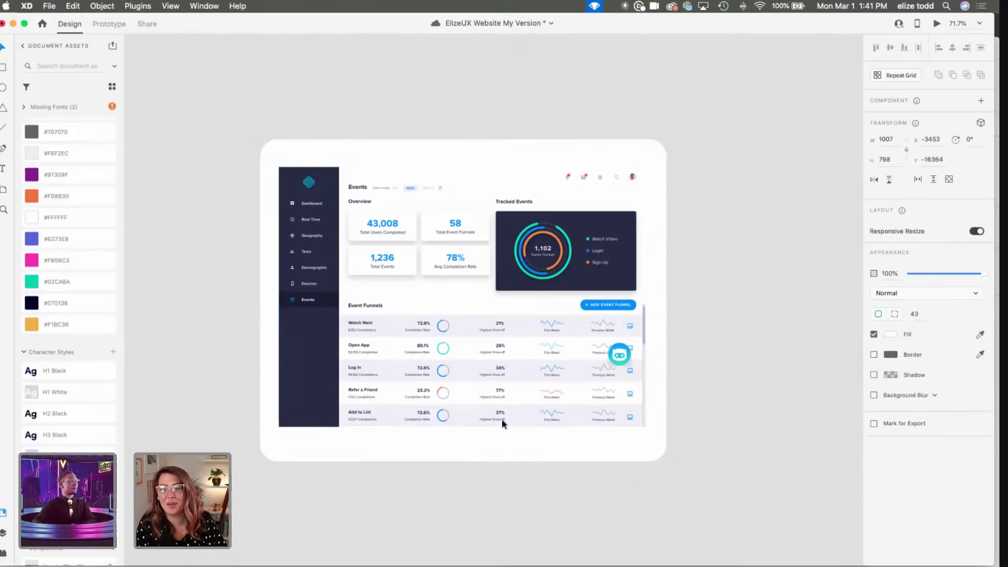
Step: Shorten the tablet body, raising its lower edge to a height of about 746 and slightly lowering its upper edge
left_click(442, 457)
left_click(662, 452)
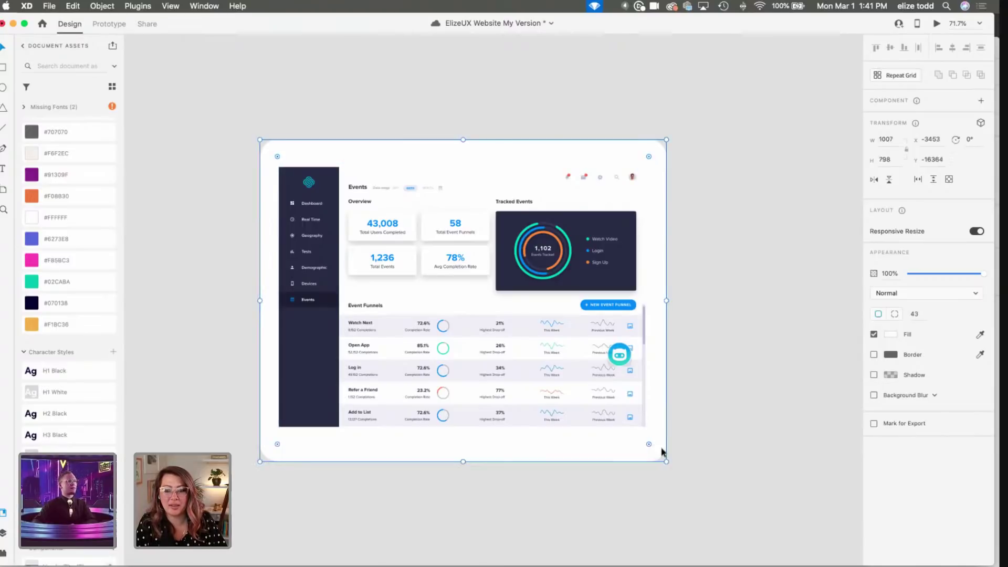
left_click_drag(463, 462, 463, 439)
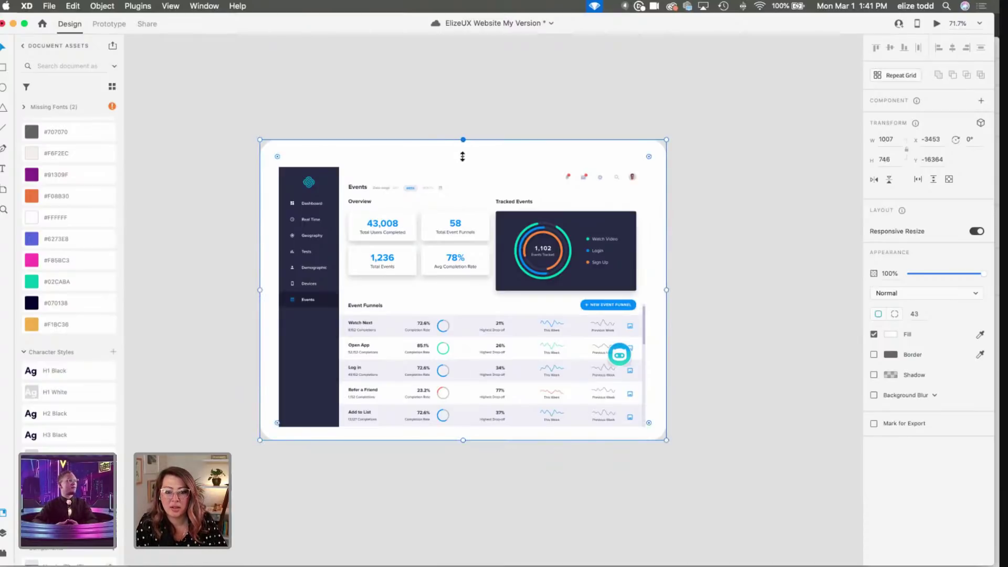
left_click_drag(462, 157, 462, 146)
left_click(695, 395)
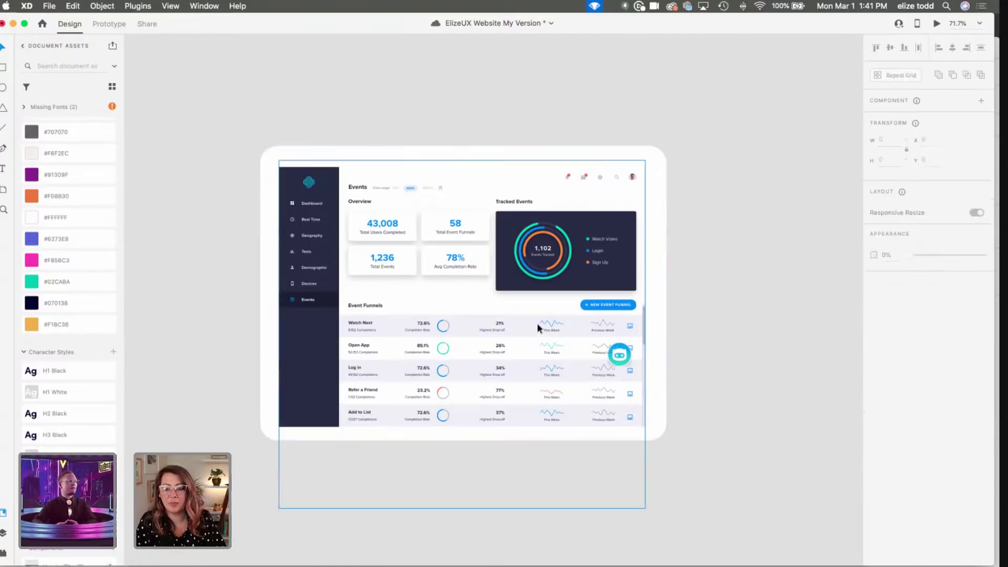
Step: Center the dashboard image horizontally on the tablet body
left_click(664, 339)
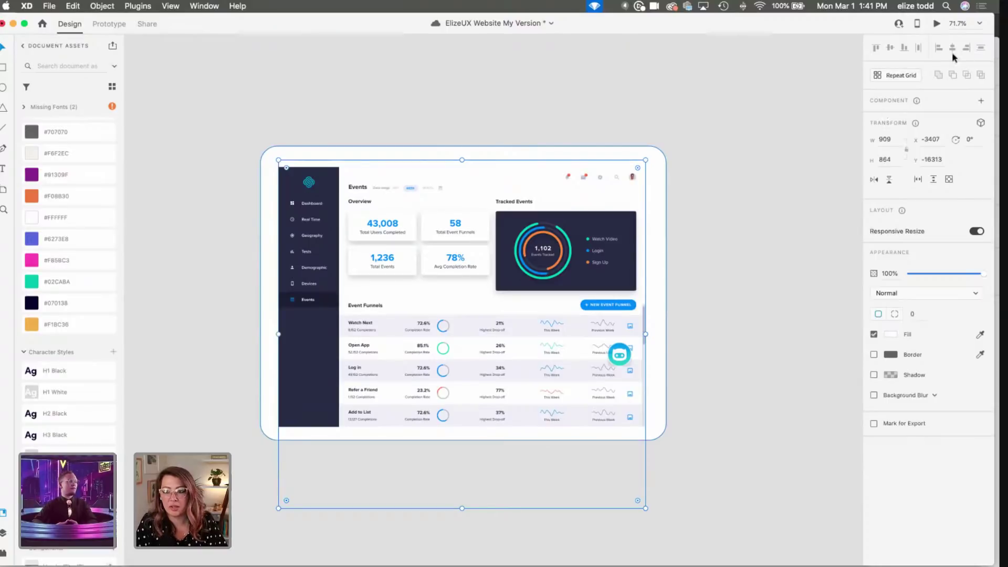
key("super+a")
left_click(889, 47)
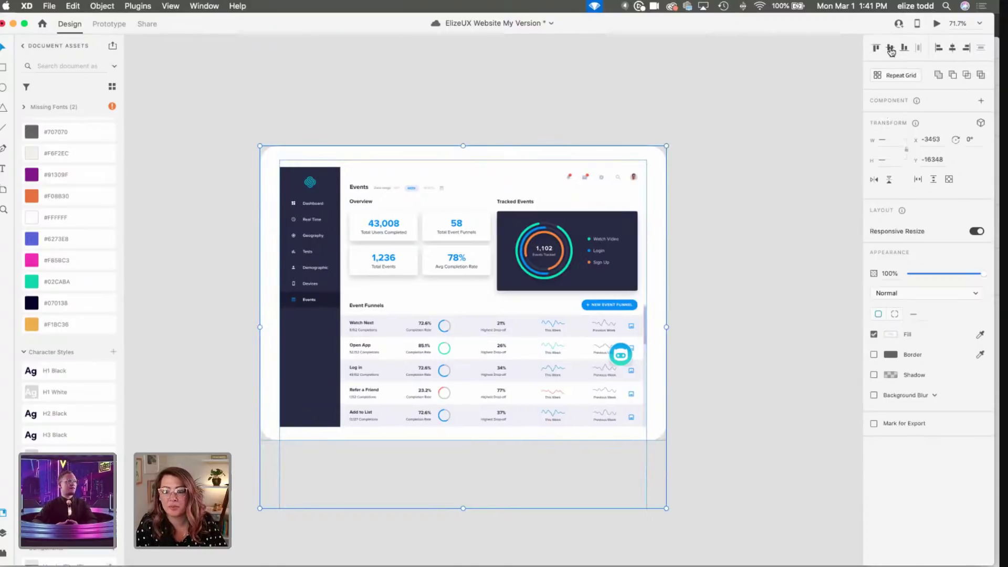
left_click(468, 100)
left_click(455, 199)
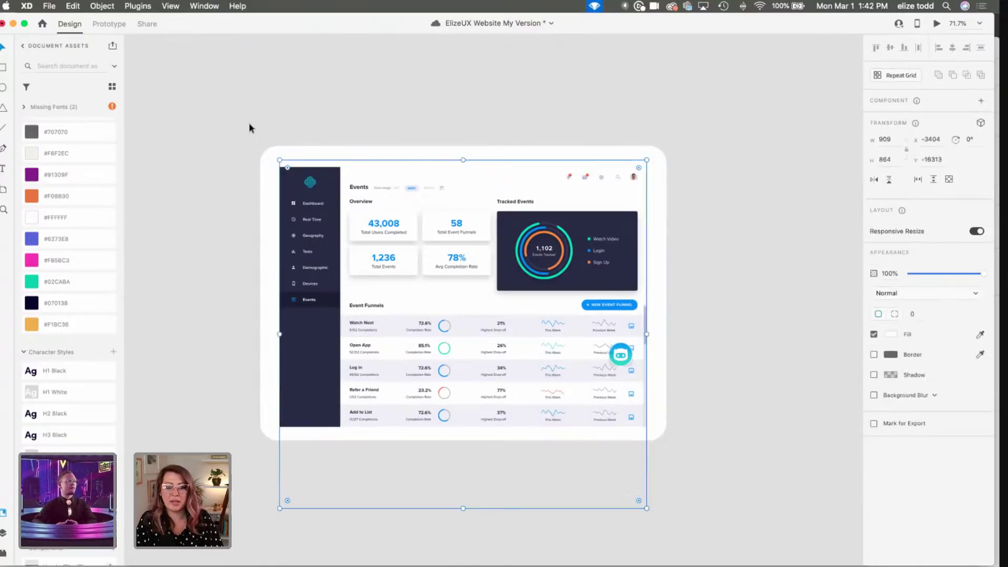
Step: Group the dashboard image with its tablet body
left_click_drag(757, 526, 742, 513)
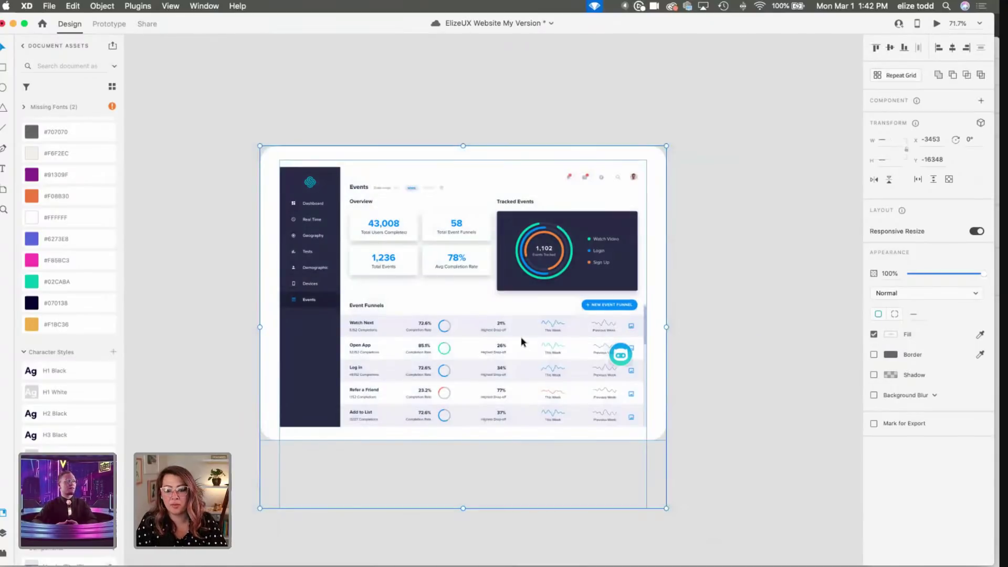
right_click(522, 338)
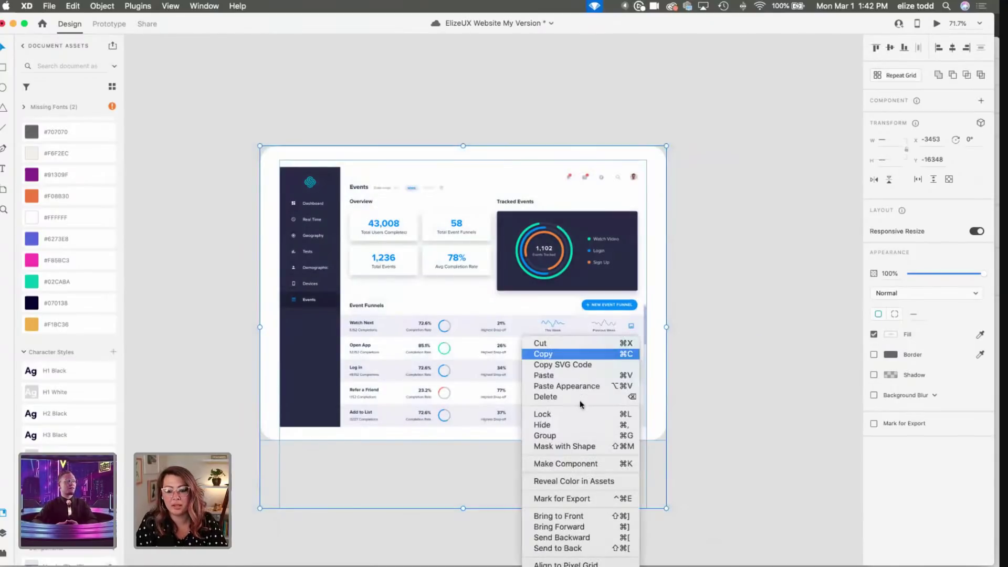
left_click(545, 435)
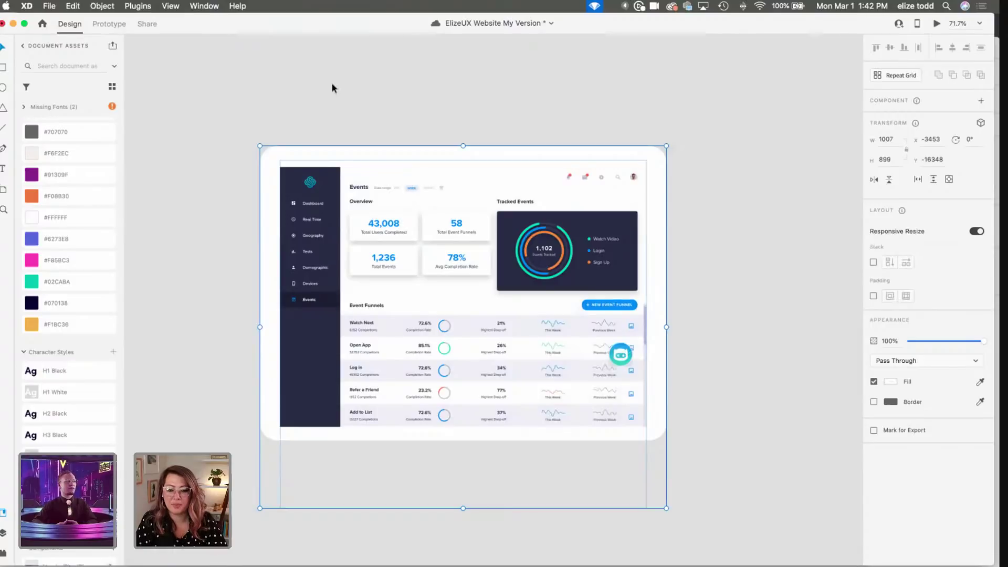
Step: Duplicate the tablet mockup and place the copy beside the original at the same height
scroll(331, 83, "down", 3)
left_click_drag(439, 236, 840, 275)
scroll(687, 269, "right", 2)
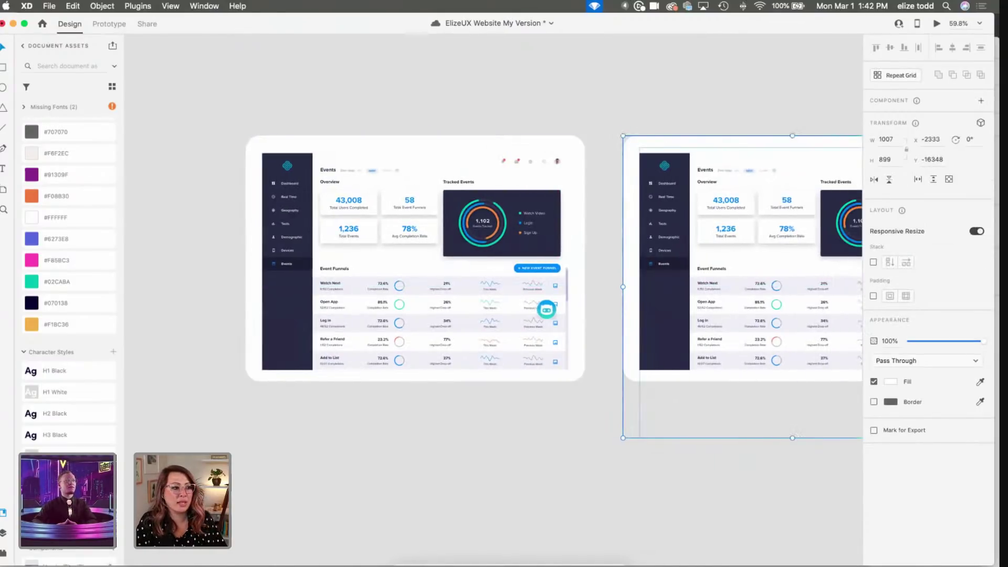
scroll(494, 283, "right", 5)
Step: Try filling the duplicate tablet's screen with Login.png from the Documents folder, and undo the replacement
key("super+Tab")
left_click_drag(305, 171, 150, 113)
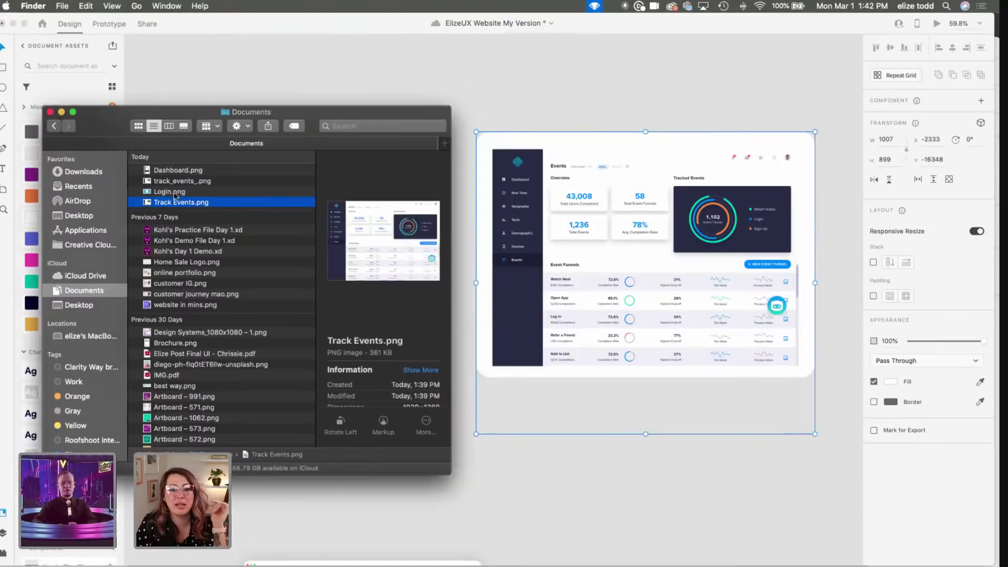
left_click(167, 193)
left_click_drag(164, 192, 666, 278)
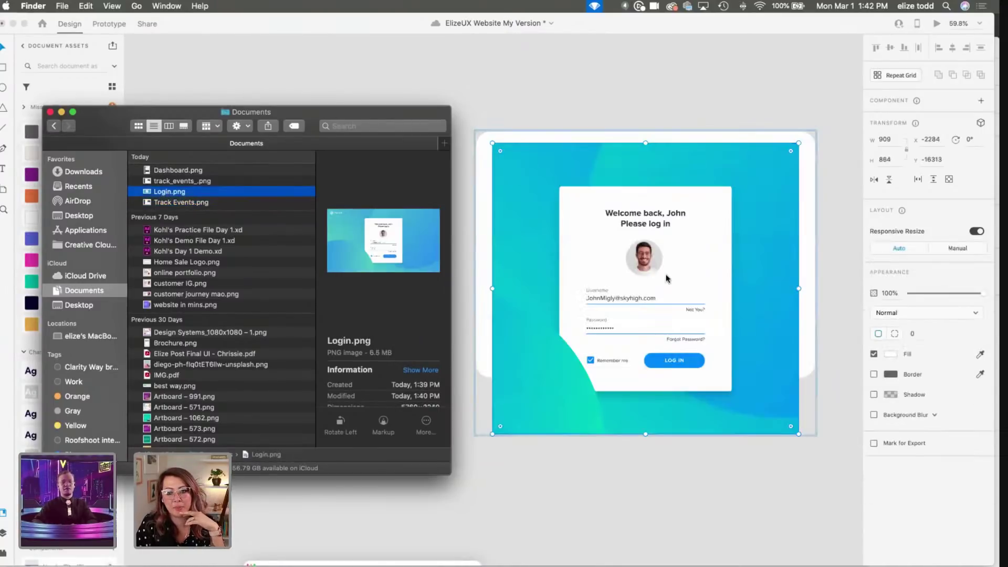
left_click(612, 290)
left_click(585, 94)
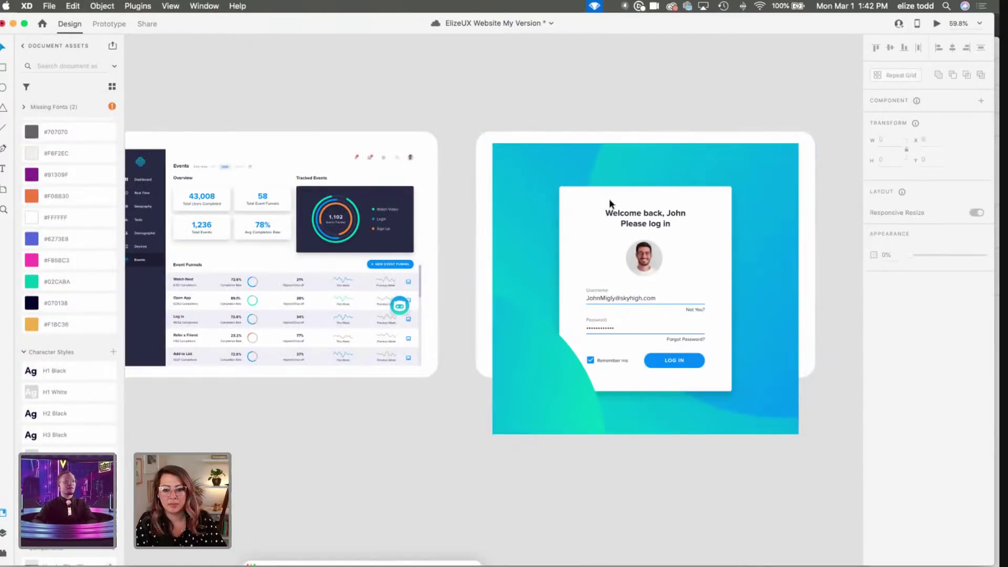
key("super+z")
key("super+z")
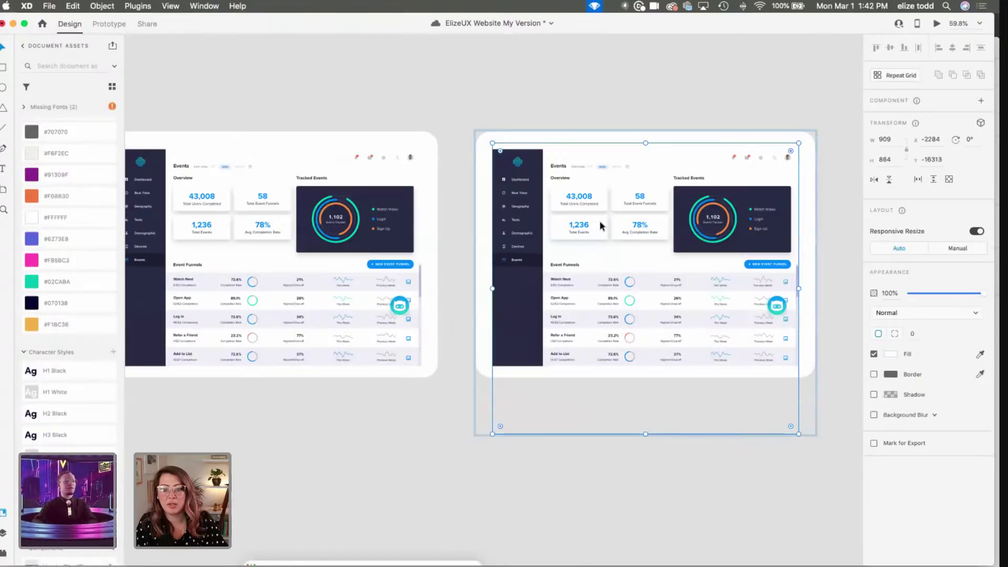
Step: Try placing Login.png with the dashboard image inside the duplicate's mask selected for editing, and undo the replacement
double_click(596, 243)
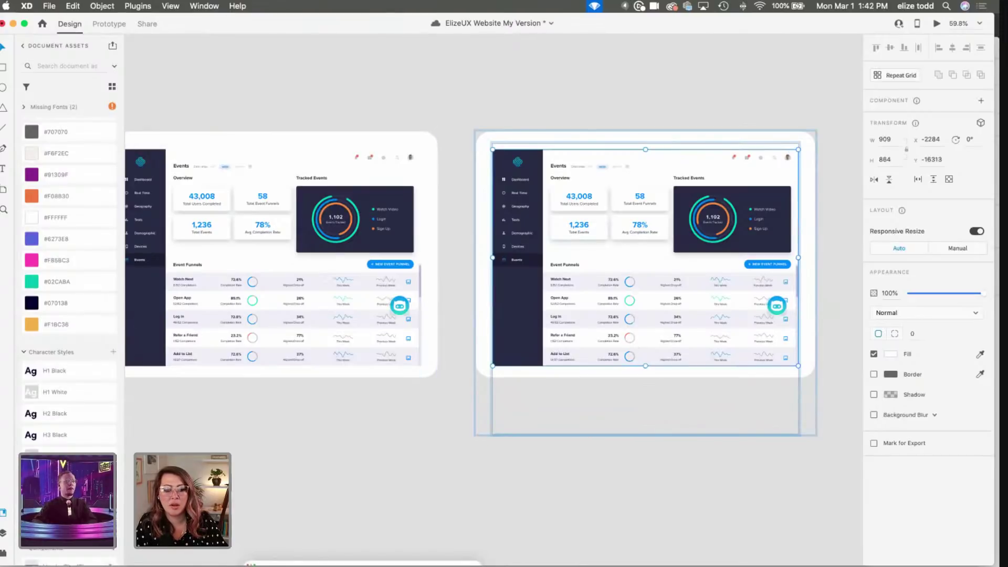
key("super+Tab")
left_click_drag(158, 192, 697, 306)
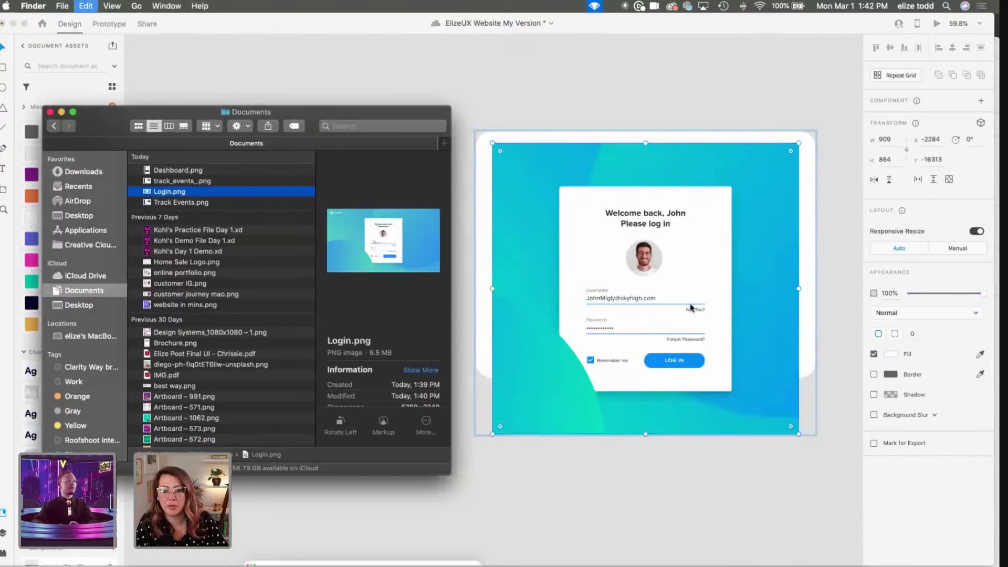
left_click(644, 90)
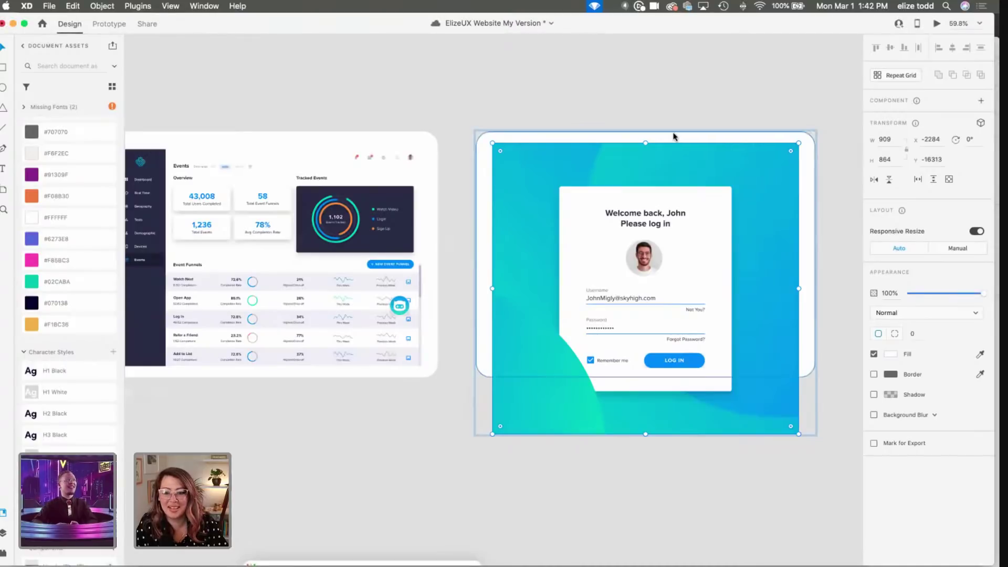
key("super+z")
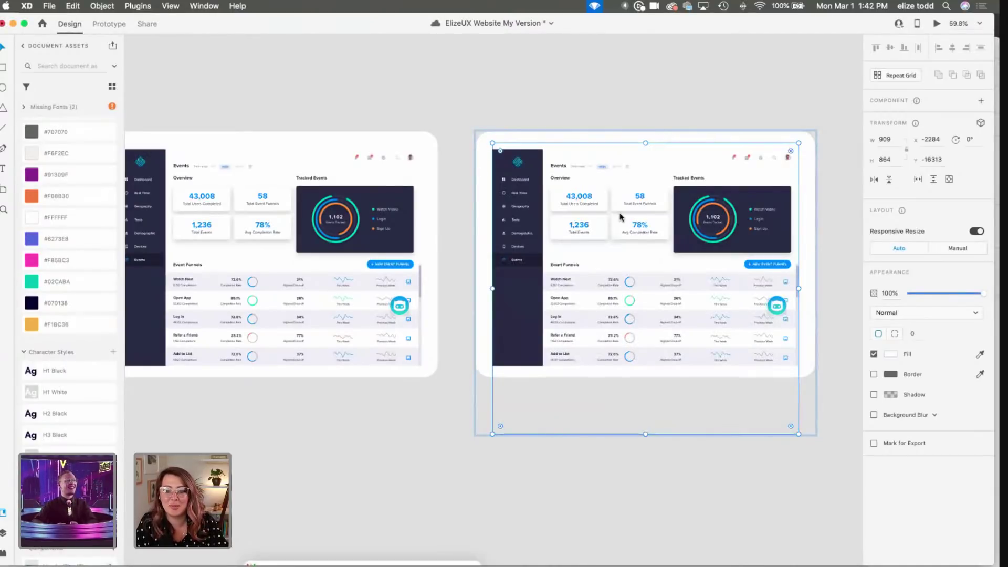
key("super+z")
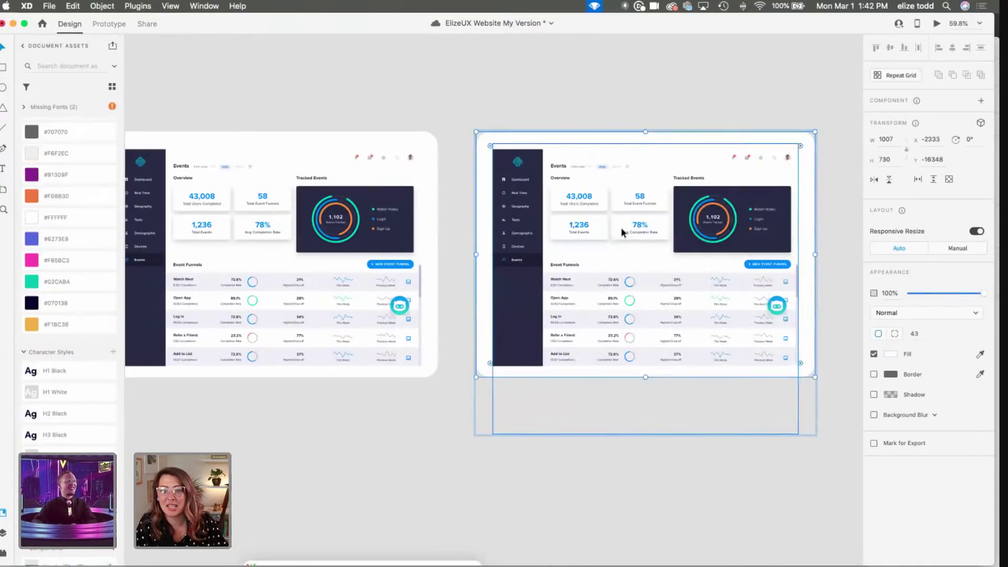
Step: Replace the duplicate tablet's dashboard image with Login.png from the Documents folder
left_click(620, 232)
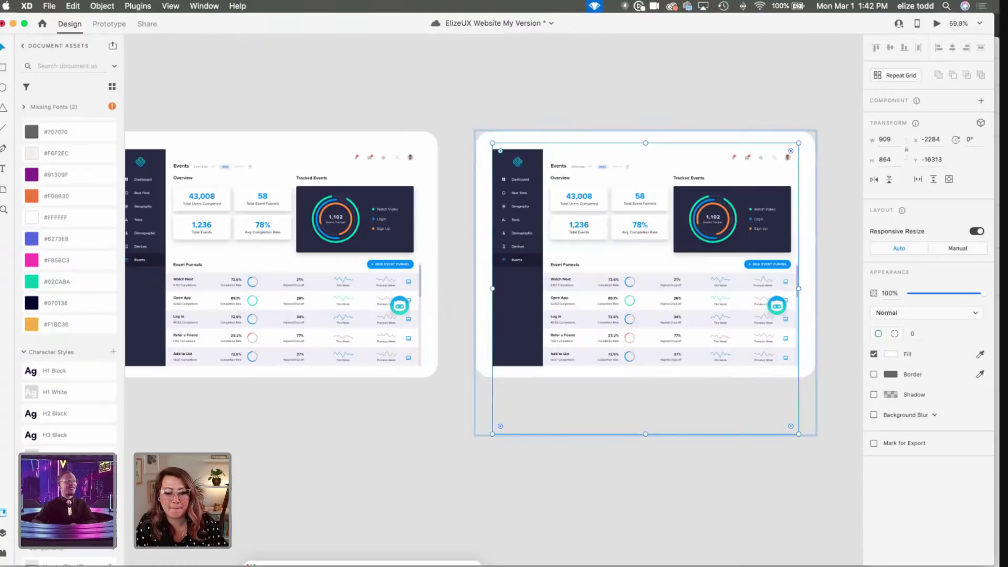
key("super+Tab")
left_click_drag(158, 192, 602, 305)
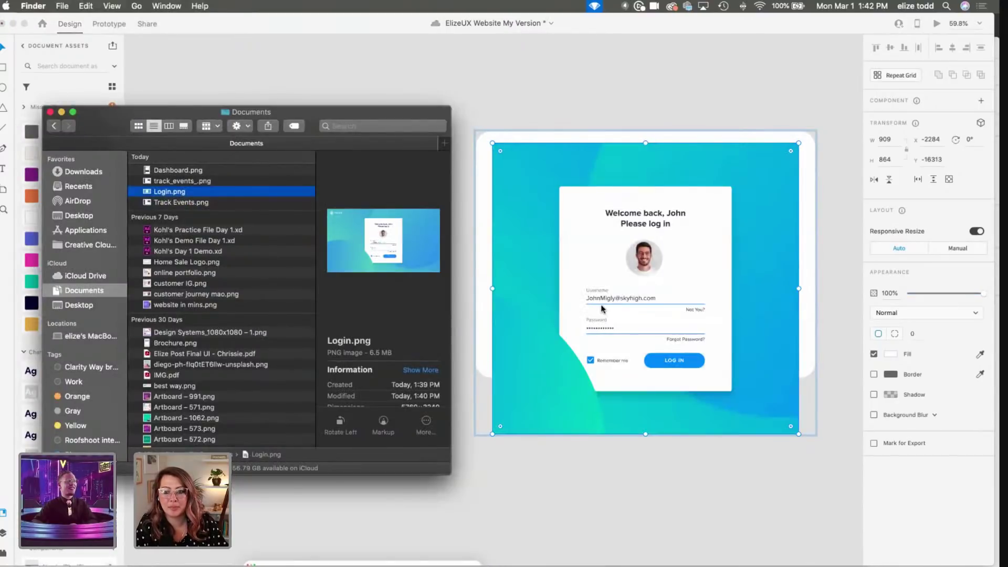
Step: Scale down the login image inside its mask from the upper-left corner until its left edge meets the mask's left edge
left_click(602, 414)
double_click(602, 414)
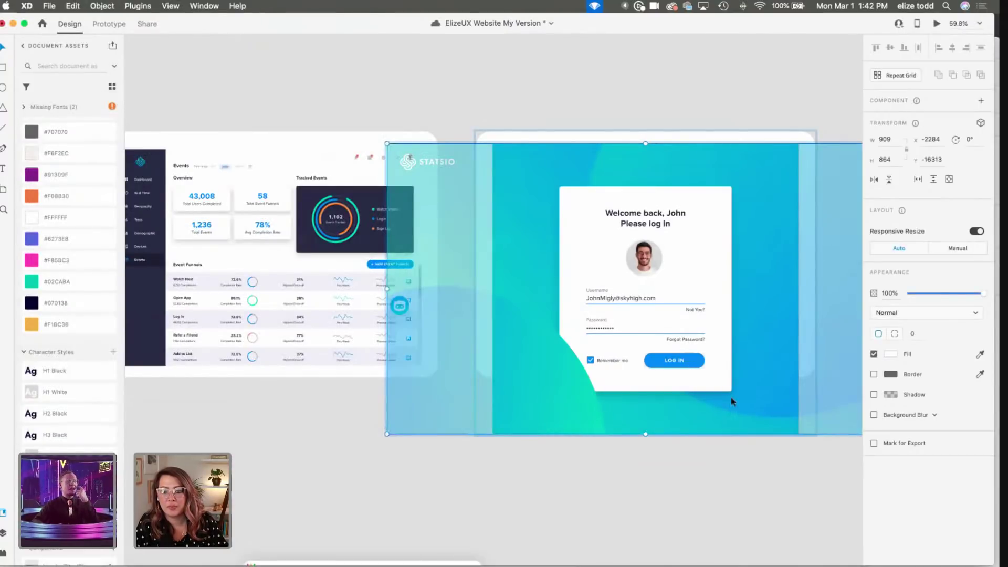
scroll(731, 397, "right", 3)
scroll(731, 397, "down", 1)
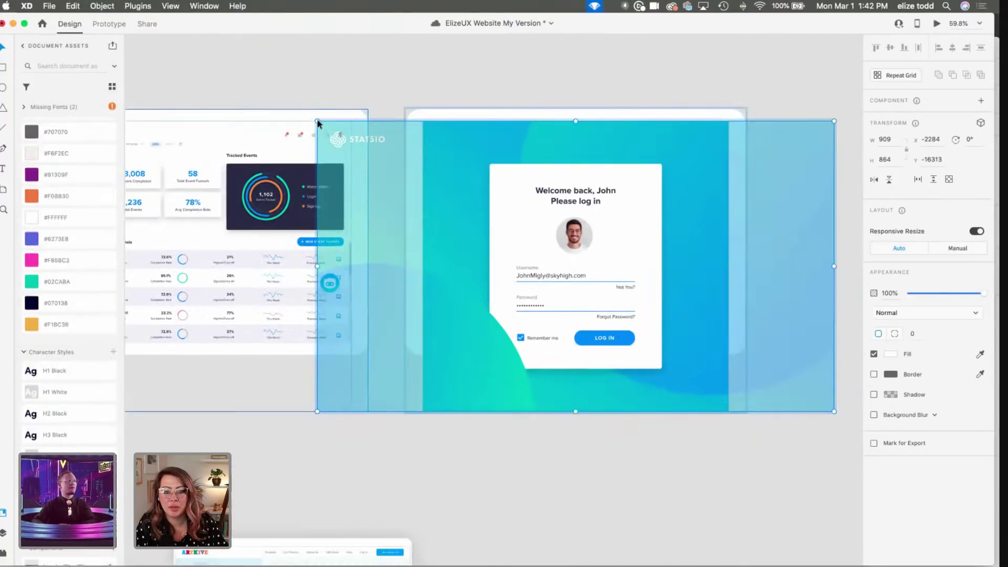
left_click_drag(318, 122, 423, 176)
scroll(744, 374, "right", 3)
scroll(744, 375, "down", 1)
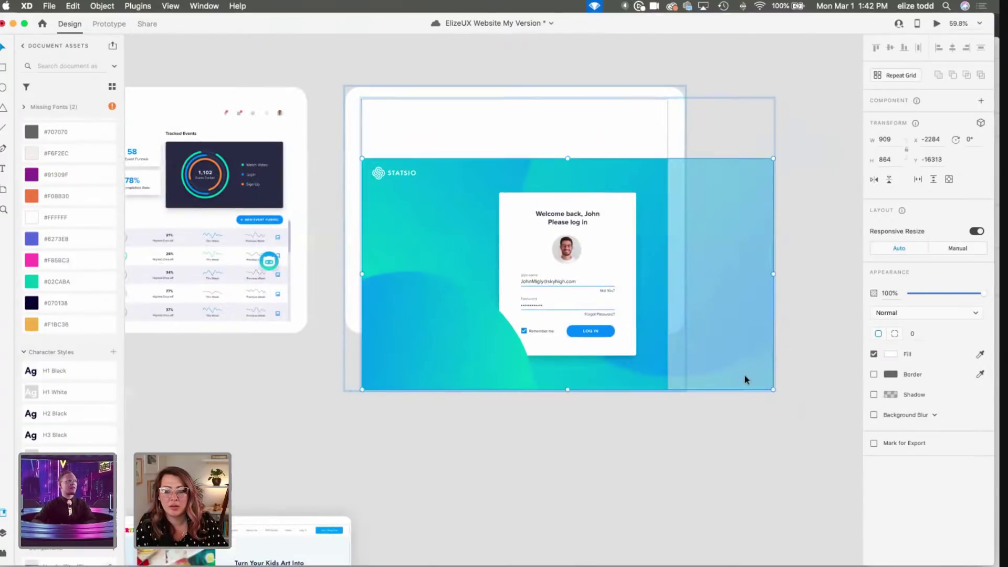
Step: Align the login image with the mask's upper-left corner and scale it to end just above the tablet body's lower edge
left_click_drag(772, 390, 679, 338)
left_click_drag(493, 222, 499, 184)
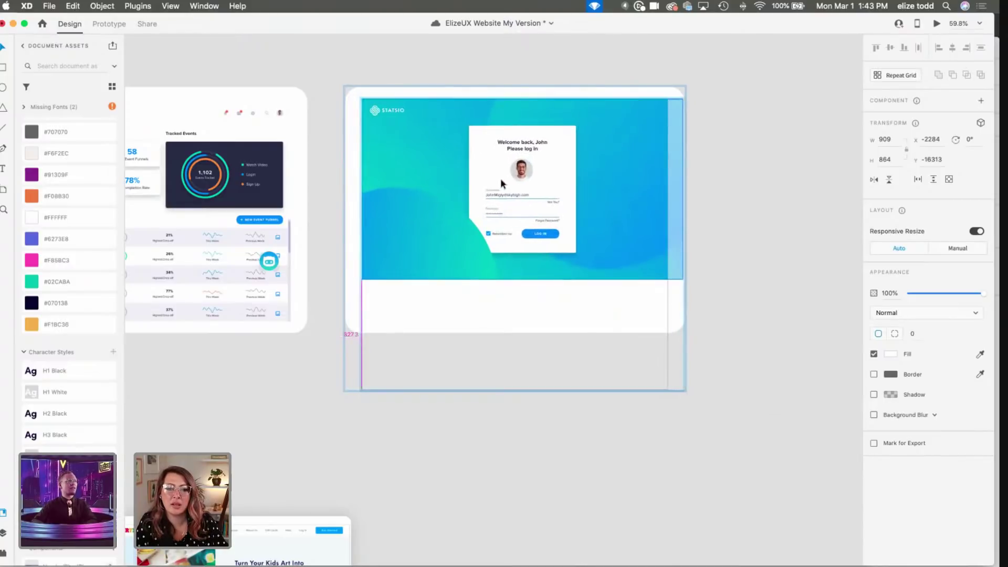
key("Escape")
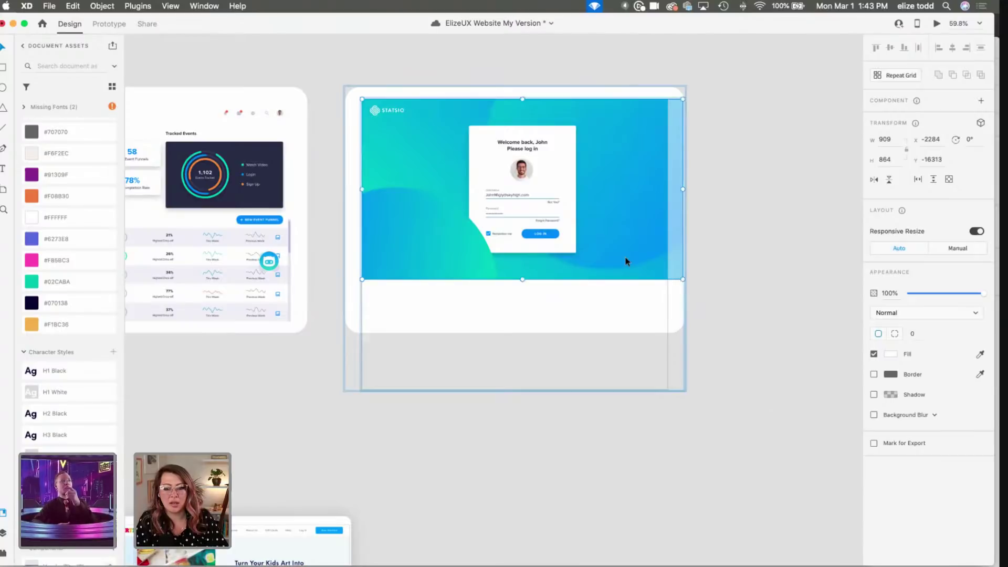
left_click_drag(684, 282, 747, 384)
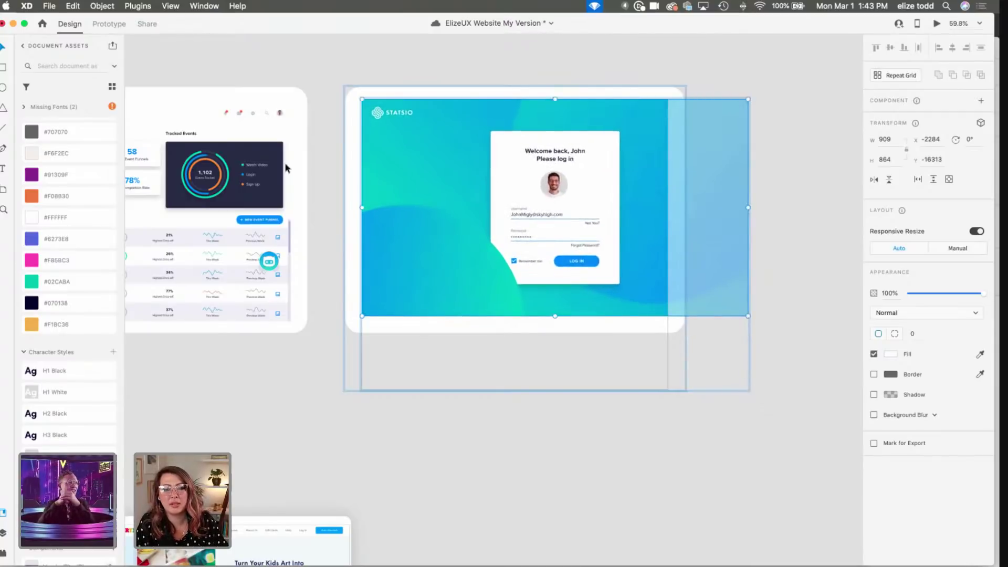
Step: Enlarge the login image inside its mask from the lower-left corner so it extends past both sides of the tablet screen
scroll(273, 174, "left", 5)
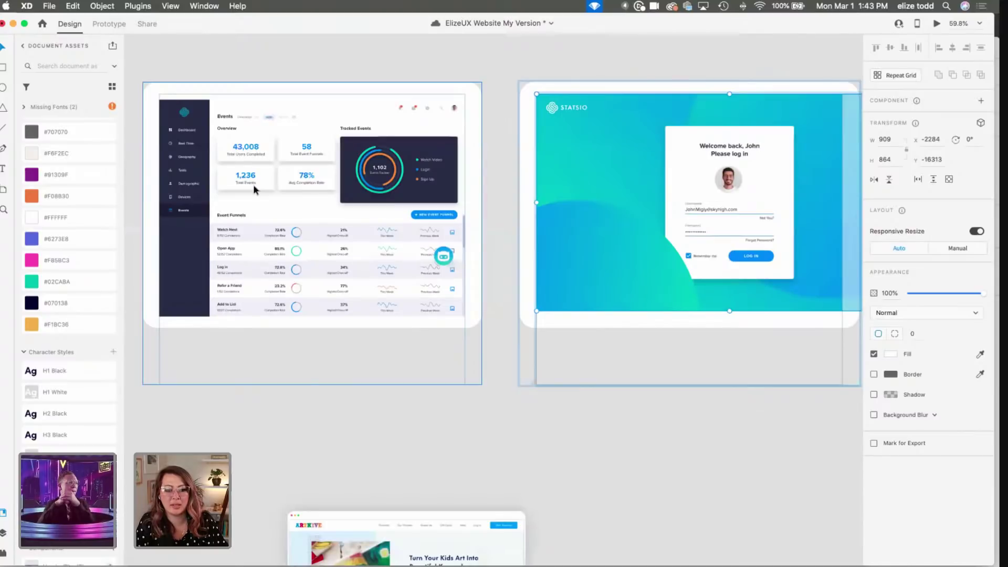
left_click(253, 184)
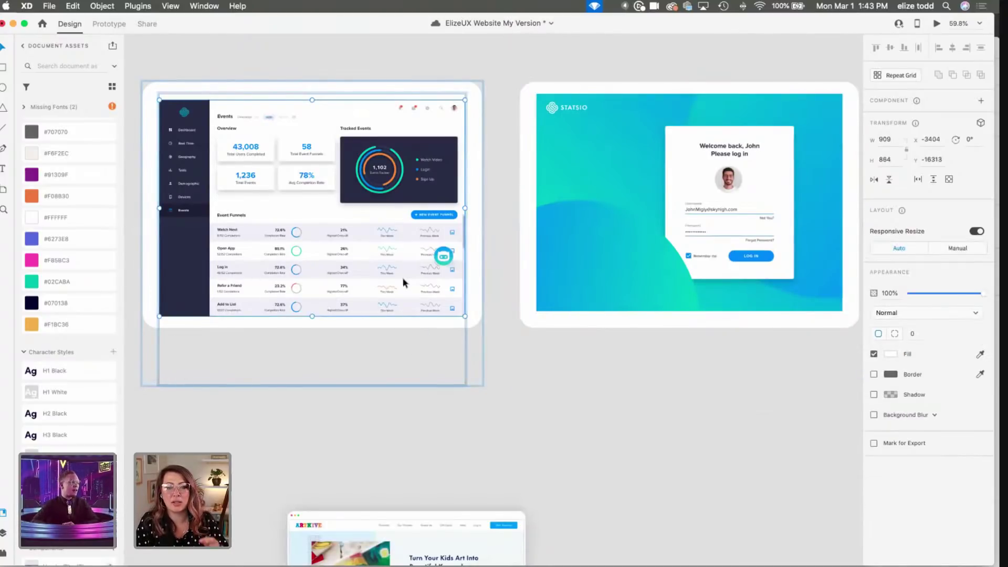
scroll(402, 282, "right", 2)
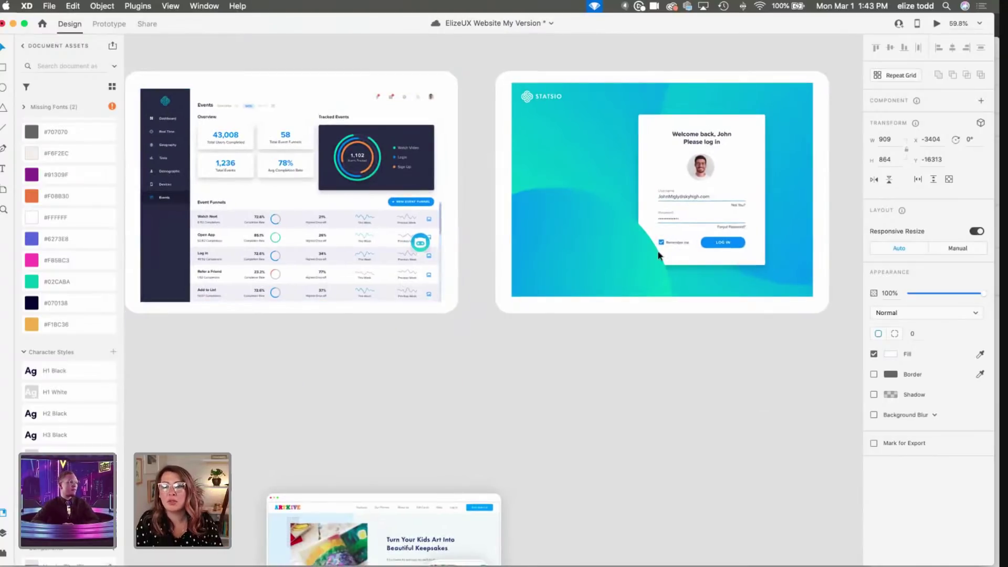
scroll(659, 255, "down", 3)
scroll(630, 263, "right", 2)
left_click(591, 277)
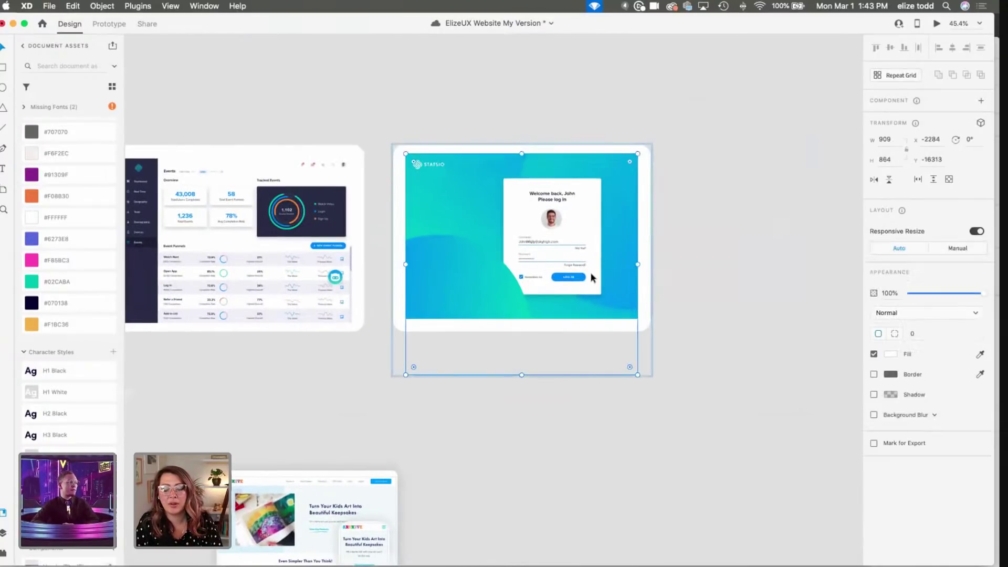
double_click(592, 277)
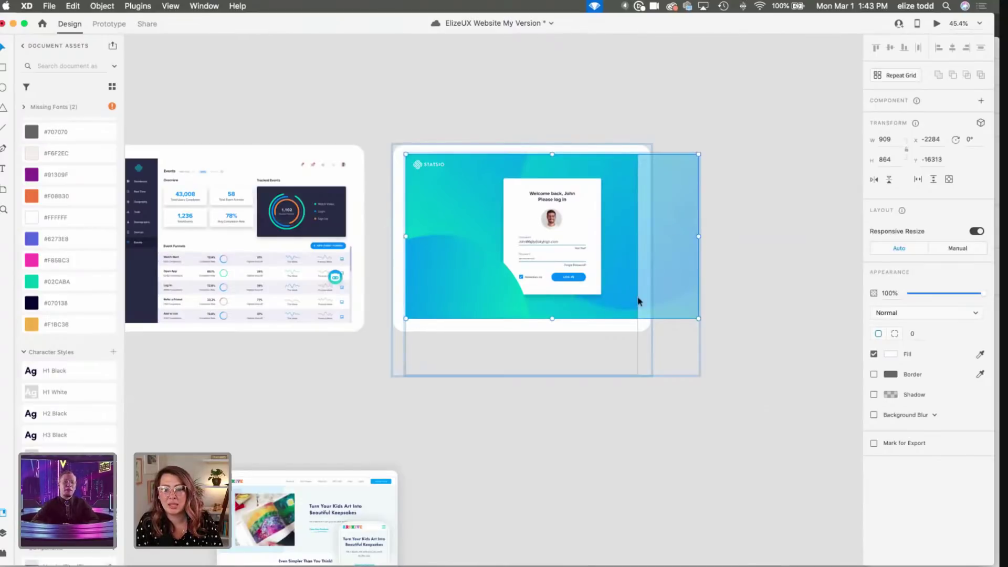
left_click_drag(417, 315, 327, 340)
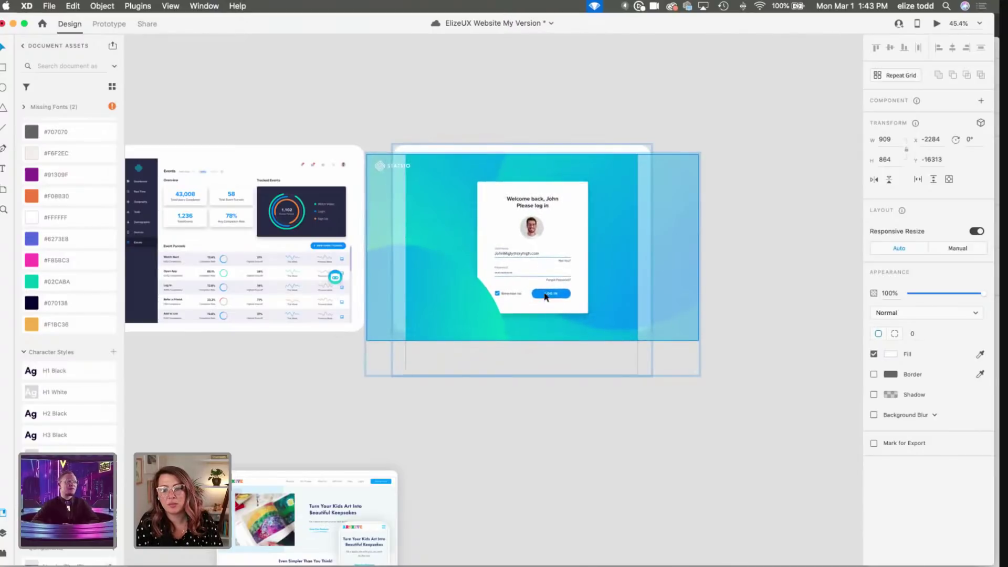
left_click(733, 307)
left_click(578, 288)
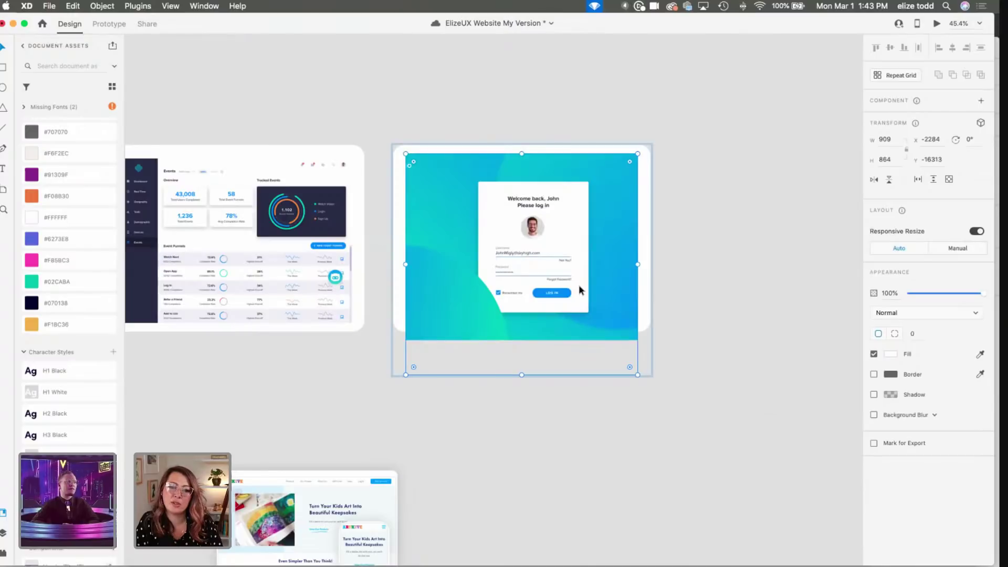
Step: Shift the login image slightly left inside its mask to bring the login card near the tablet's horizontal center
scroll(578, 288, "right", 2)
scroll(579, 286, "up", 5)
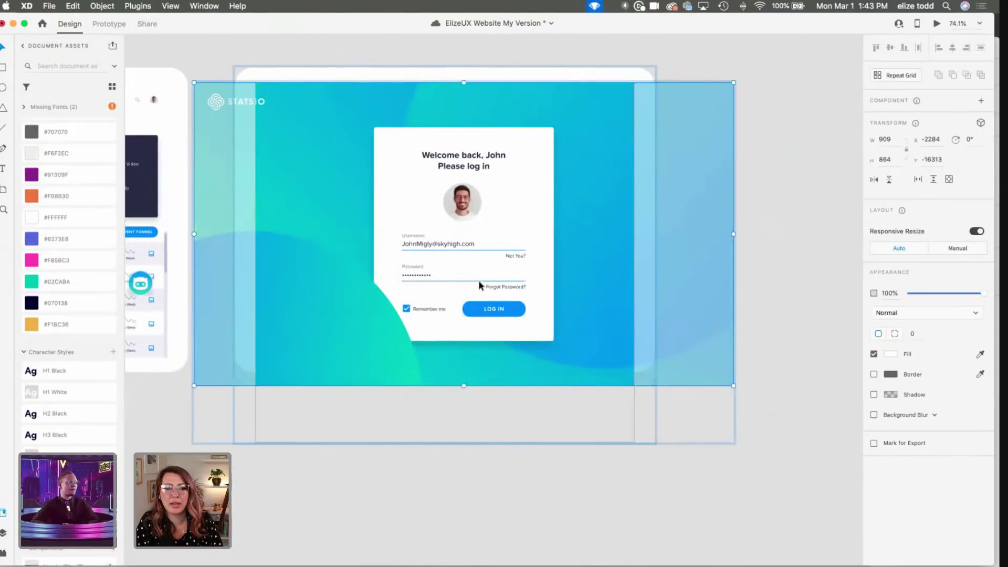
scroll(478, 281, "right", 1)
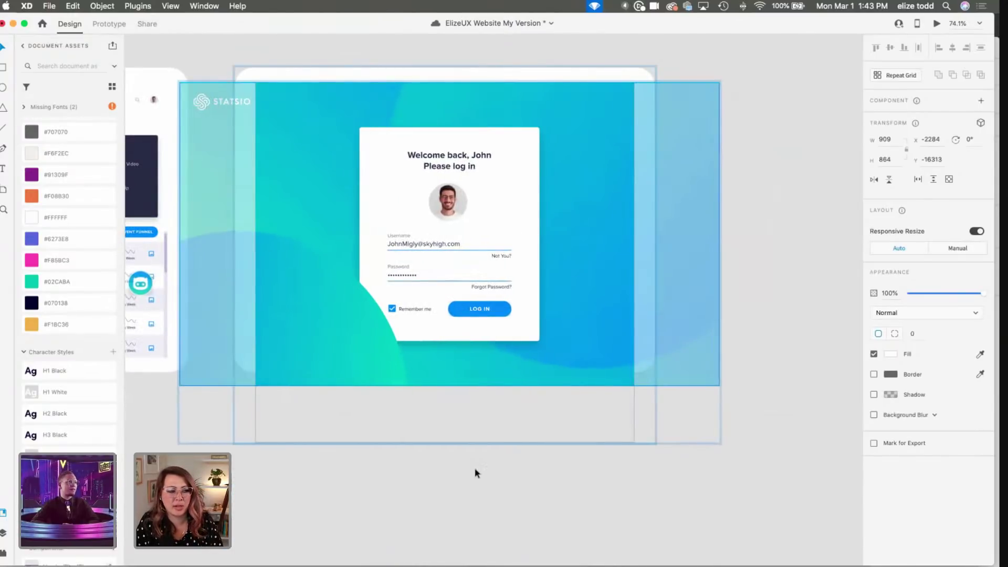
left_click(440, 500)
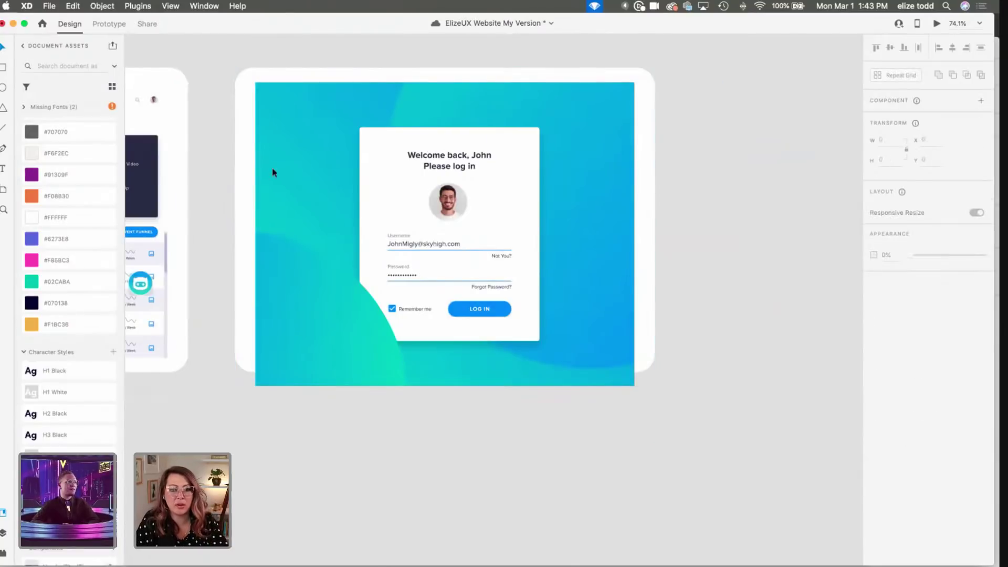
Step: Examine both tablet mockups and their placement relative to the Adobe project banner on the My Projects page
key("super+0")
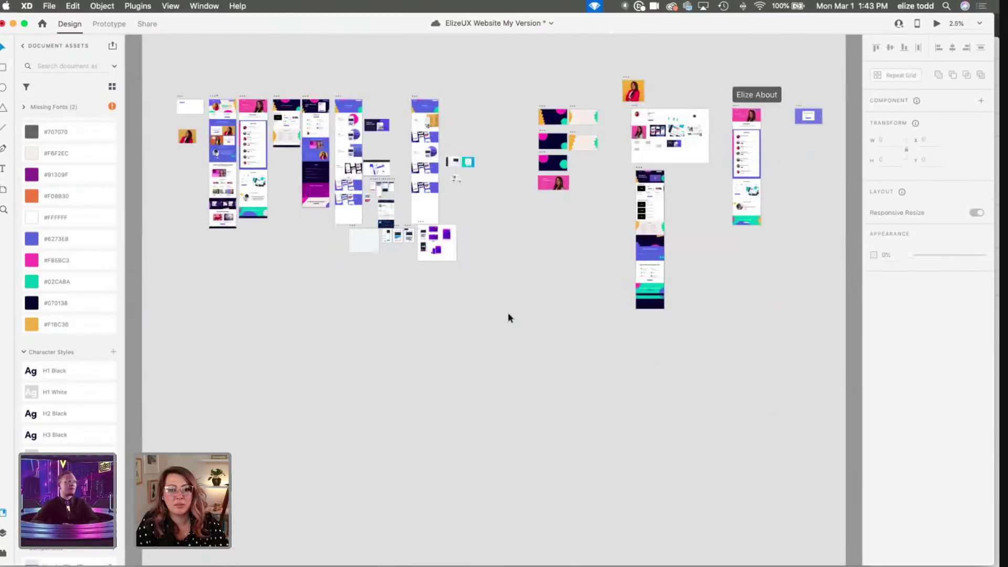
scroll(452, 283, "up", 5)
scroll(436, 231, "up", 3)
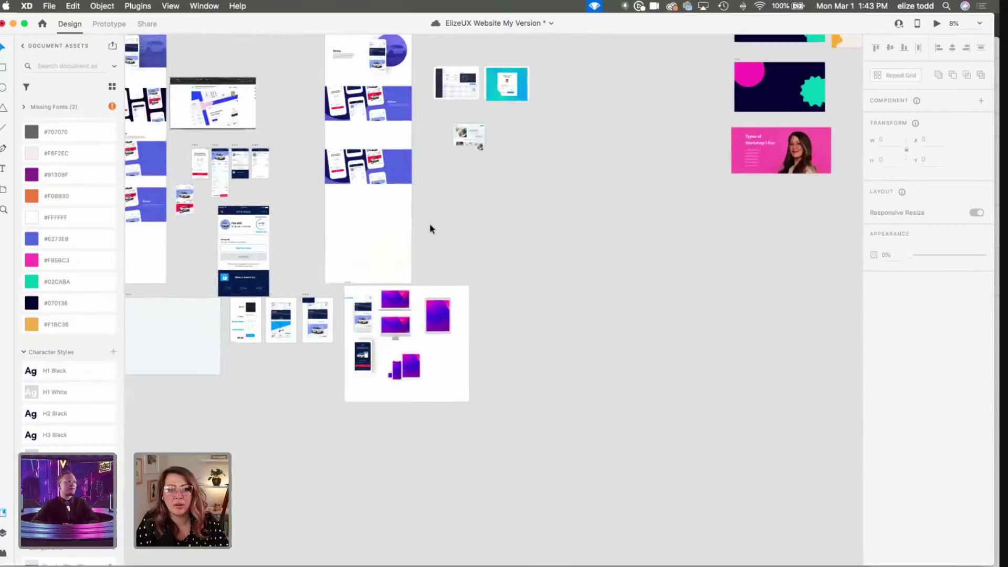
scroll(418, 189, "up", 3)
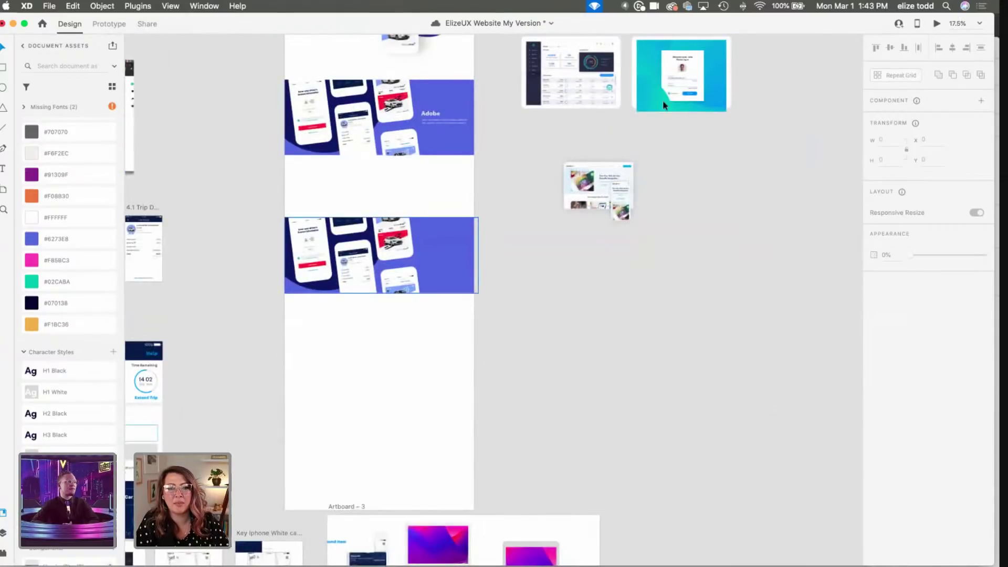
scroll(664, 120, "up", 2)
scroll(664, 120, "right", 2)
scroll(666, 143, "up", 3)
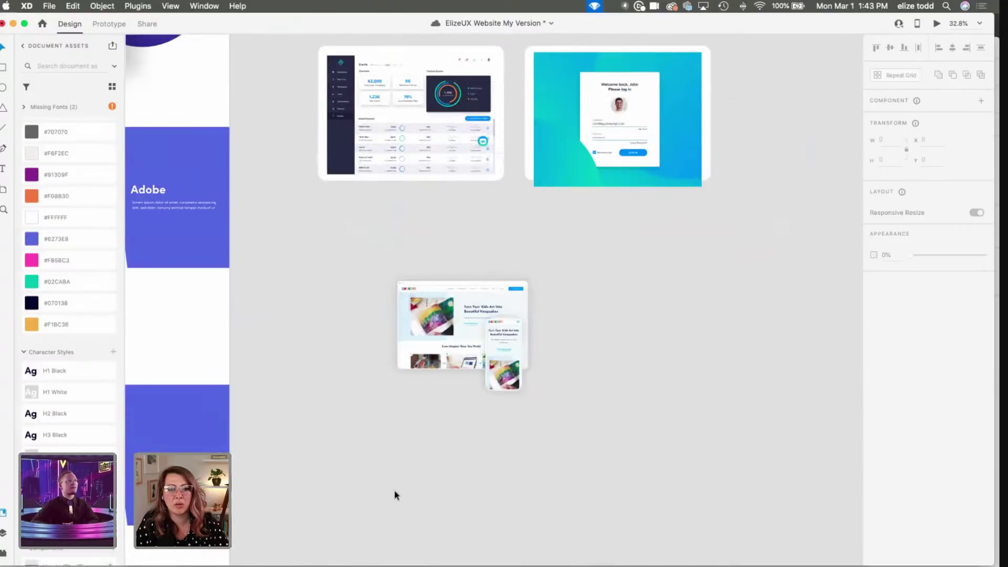
Step: Replace the login image in the second tablet mockup with Dashboard.png from the Documents folder
scroll(393, 492, "up", 5)
scroll(393, 492, "right", 2)
key("super+Tab")
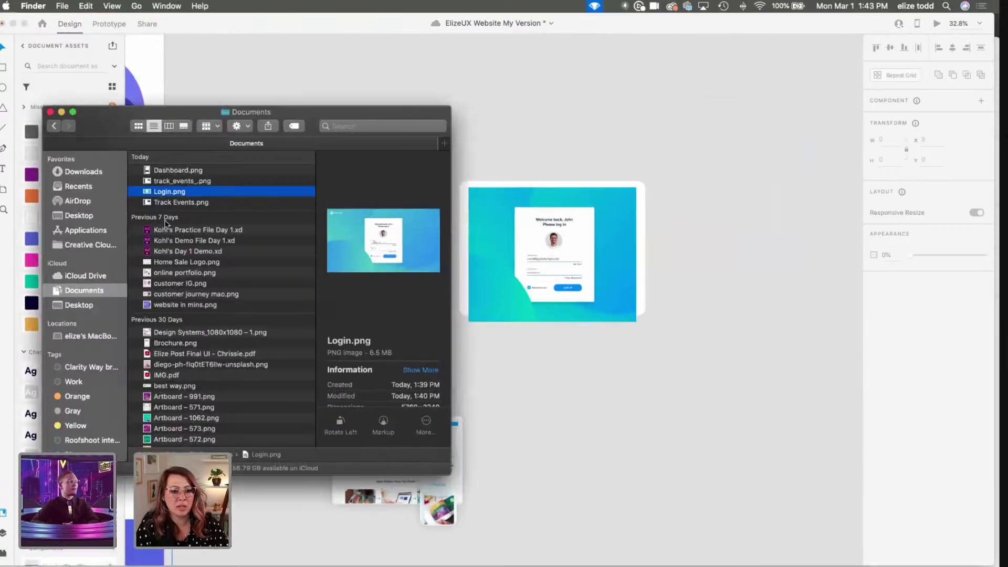
left_click(163, 204)
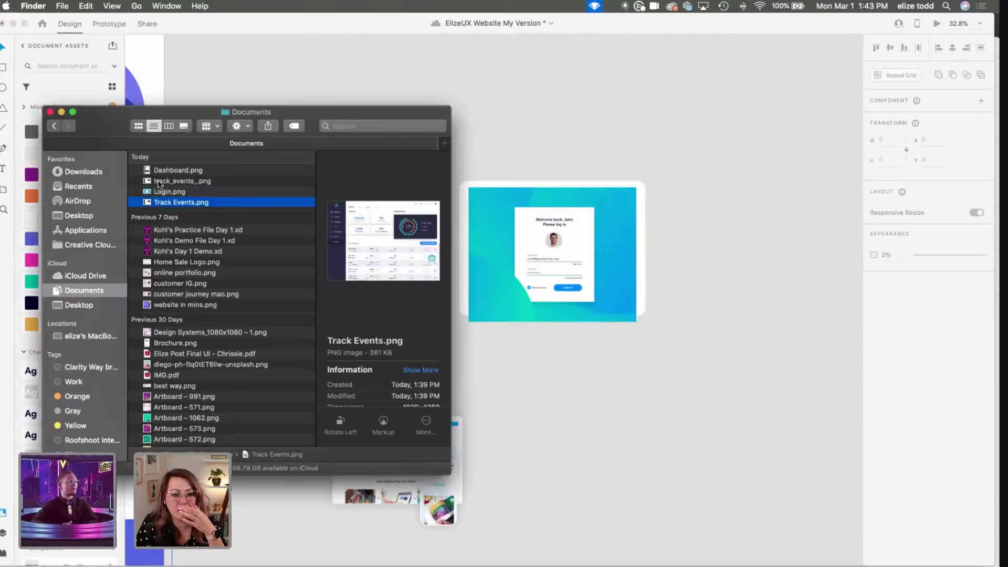
left_click(161, 181)
left_click(162, 170)
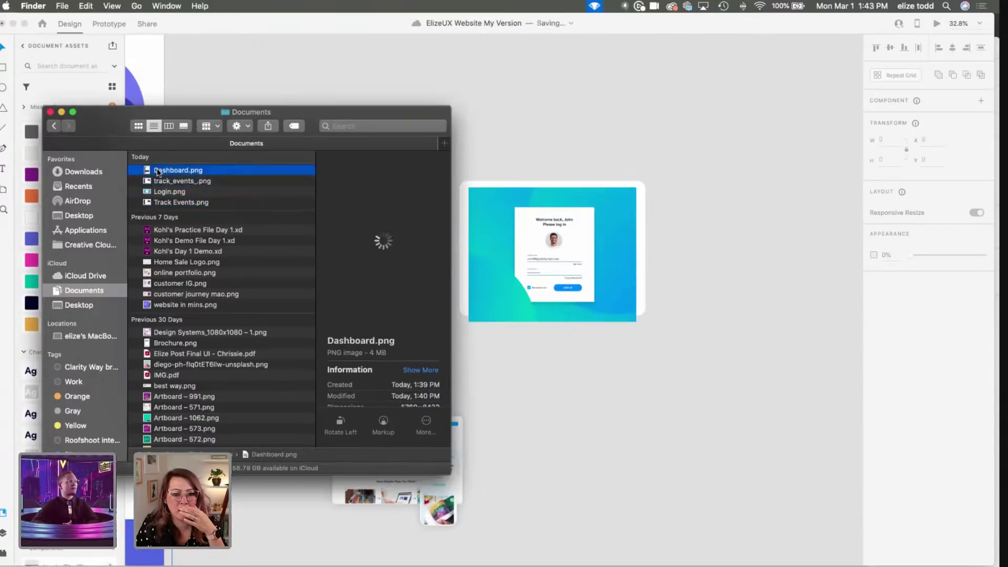
left_click_drag(152, 172, 550, 269)
left_click(548, 270)
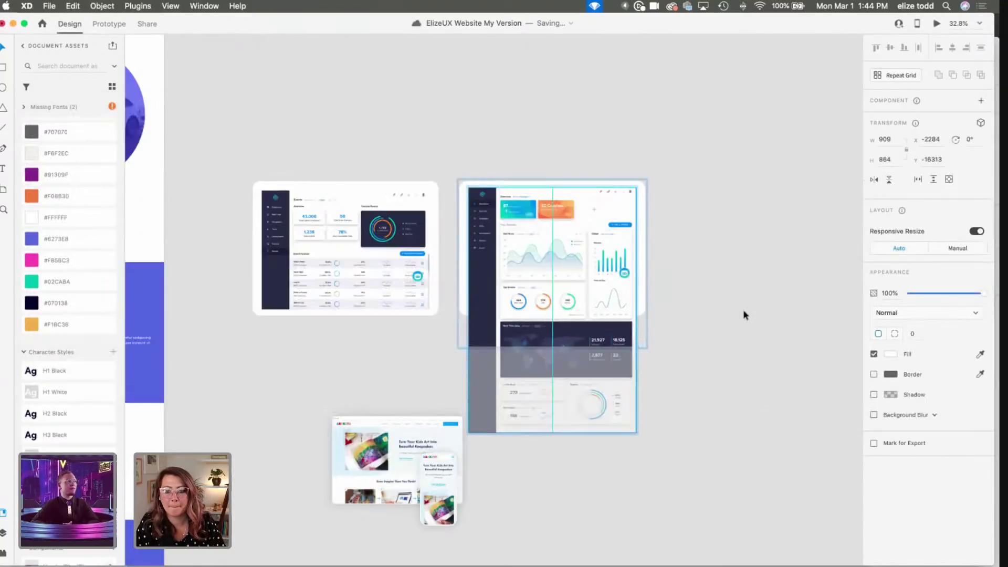
Step: Align the dashboard image inside its mask with the upper edge of the second tablet's screen
left_click(690, 304)
left_click(614, 277)
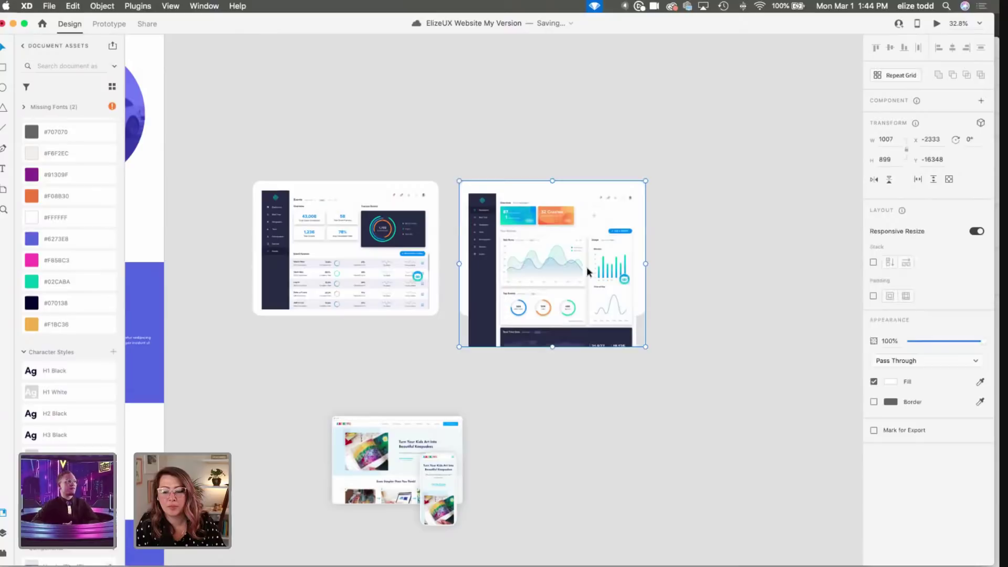
double_click(554, 266)
left_click_drag(554, 259, 553, 253)
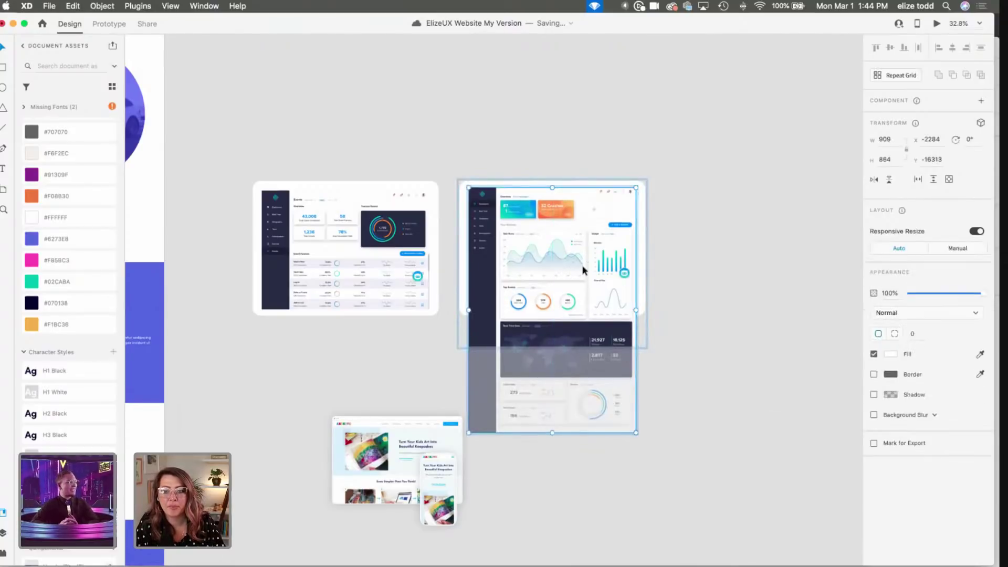
left_click(693, 304)
double_click(577, 304)
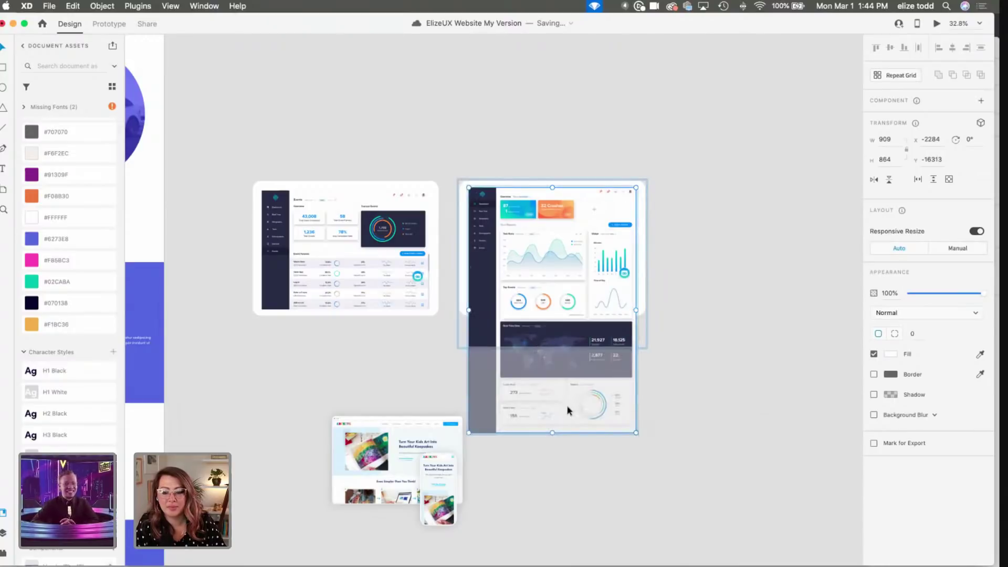
left_click(659, 364)
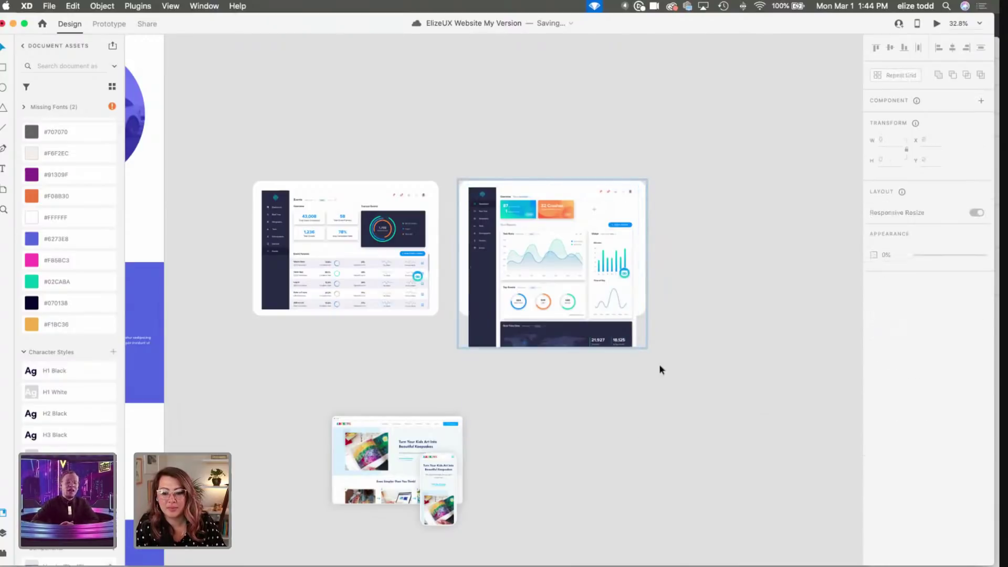
Step: Shorten the dashboard's mask to a height of 664 and realign the image's top with the mask's upper edge
left_click(556, 337)
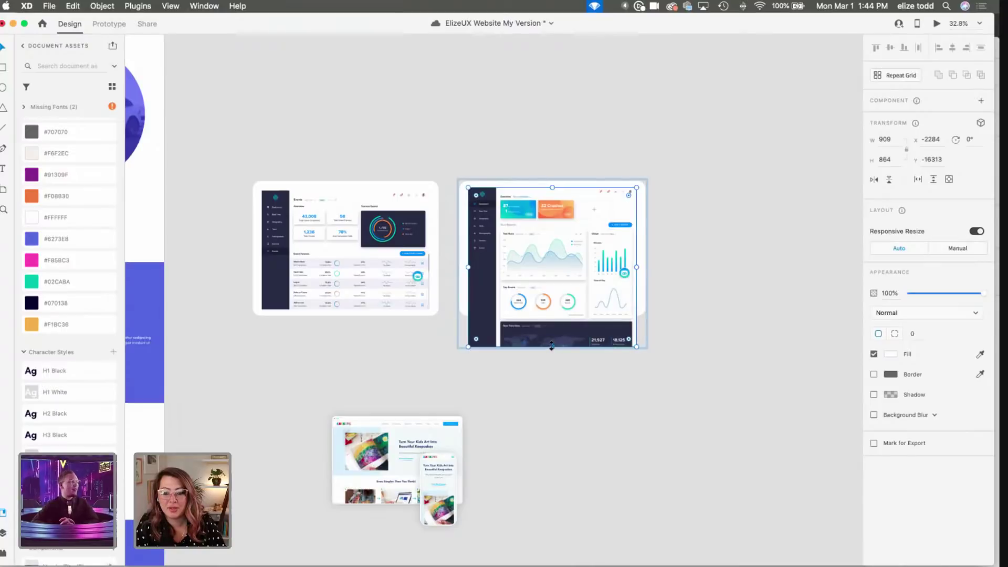
left_click_drag(551, 347, 547, 311)
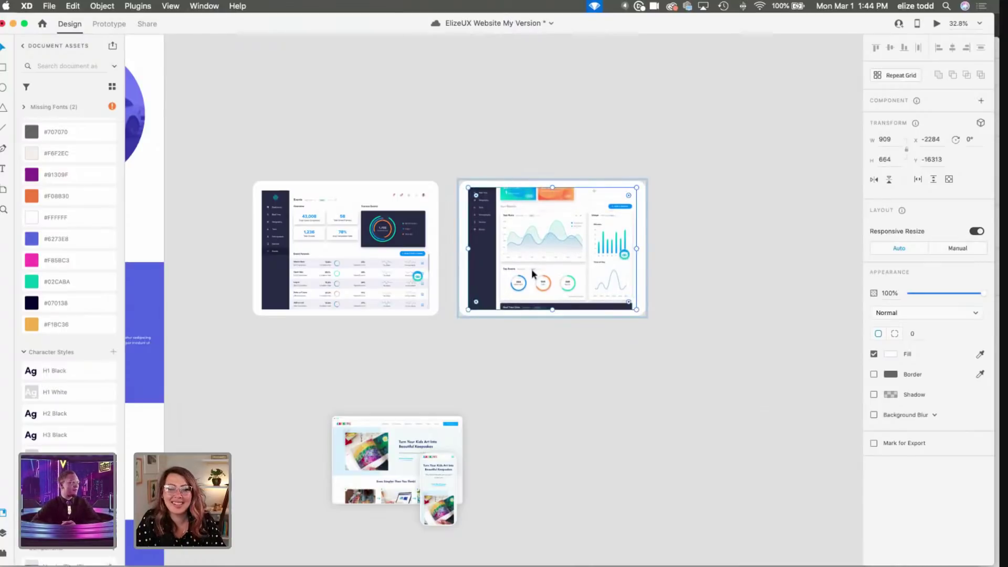
double_click(531, 268)
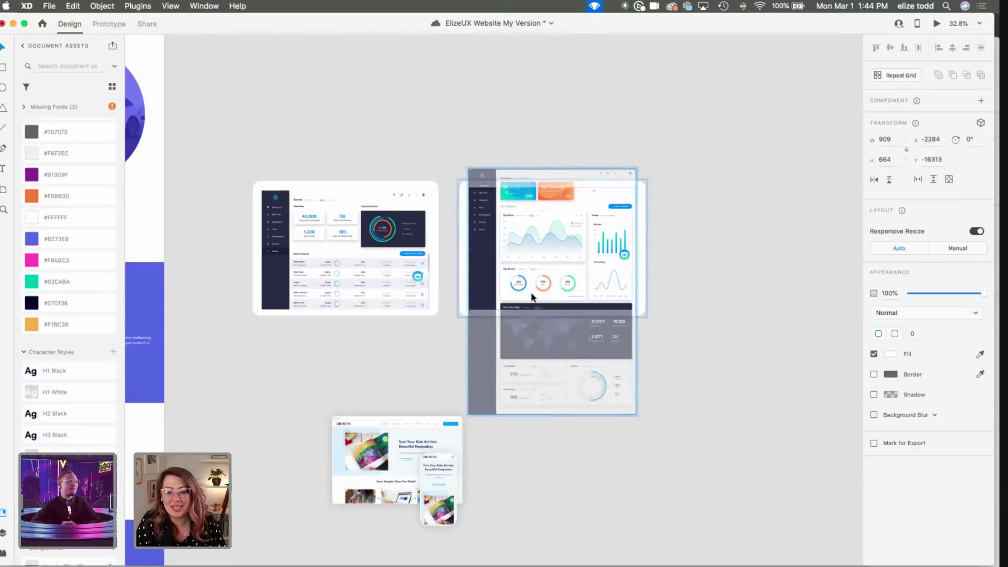
mouse_move(531, 269)
left_mouse_down()
mouse_move(531, 291)
mouse_move(531, 282)
left_mouse_up()
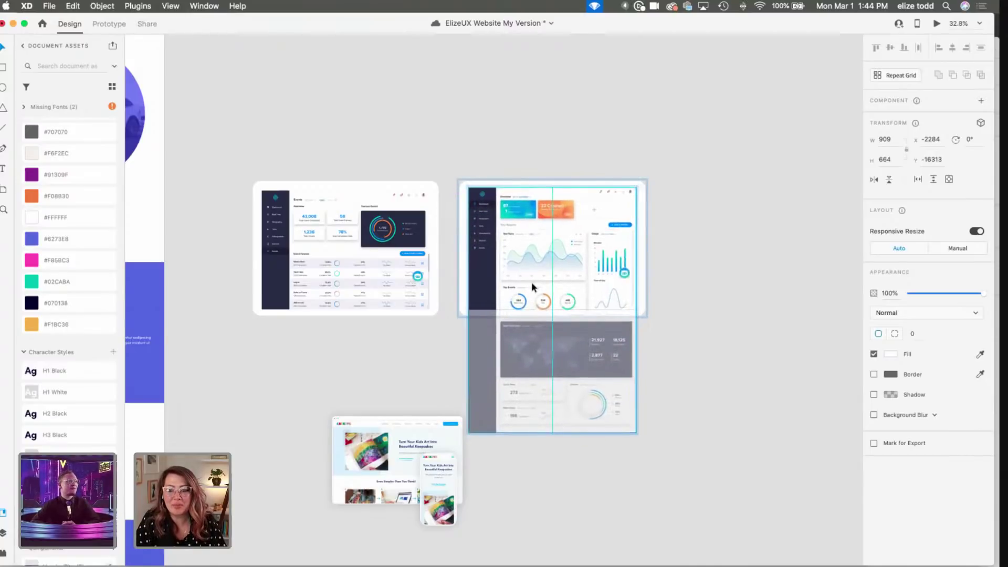
key("Escape")
left_click(656, 303)
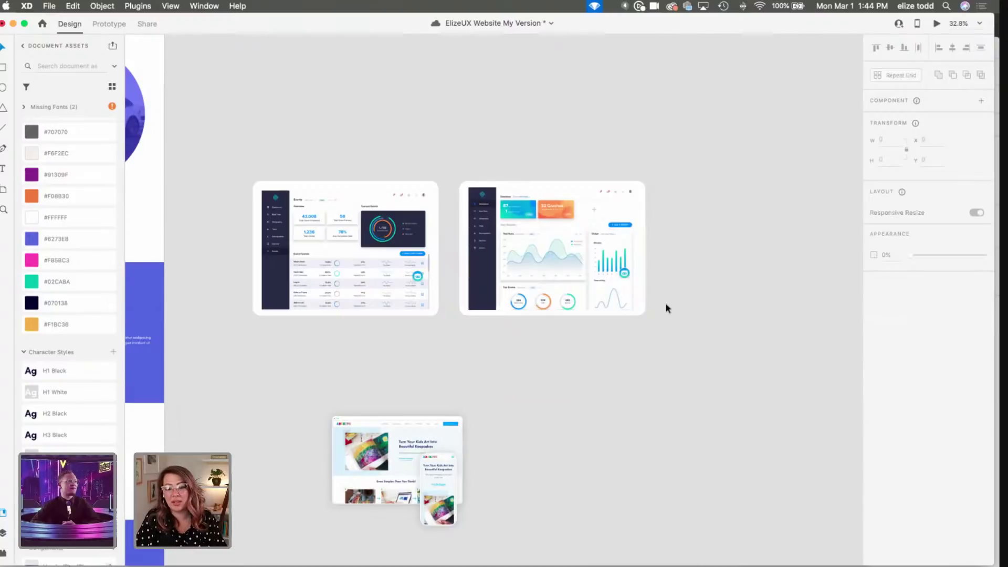
Step: Ungroup the masked phone banner below the Adobe banner and remove its leftover mask rectangle
scroll(464, 208, "down", 5)
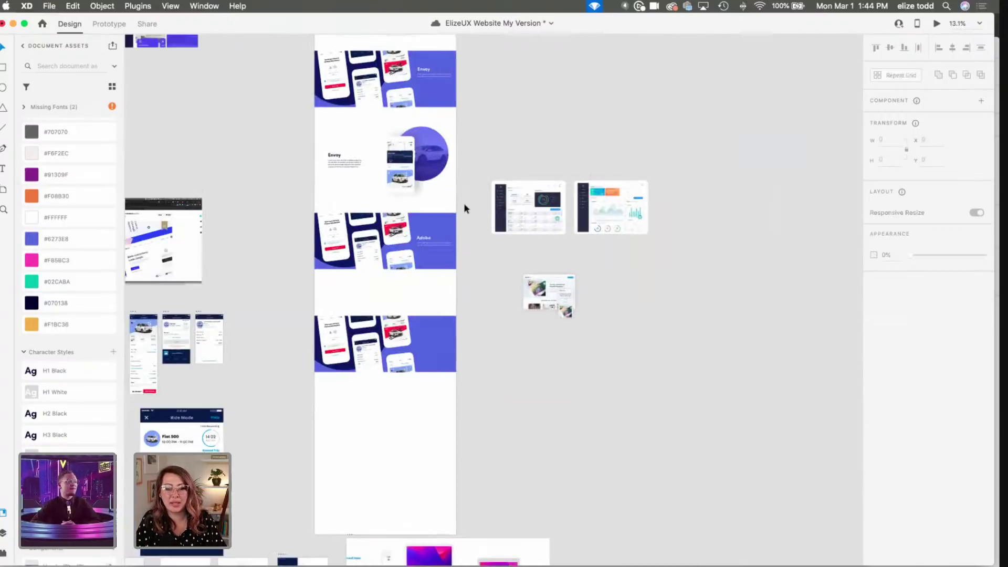
left_click(516, 202)
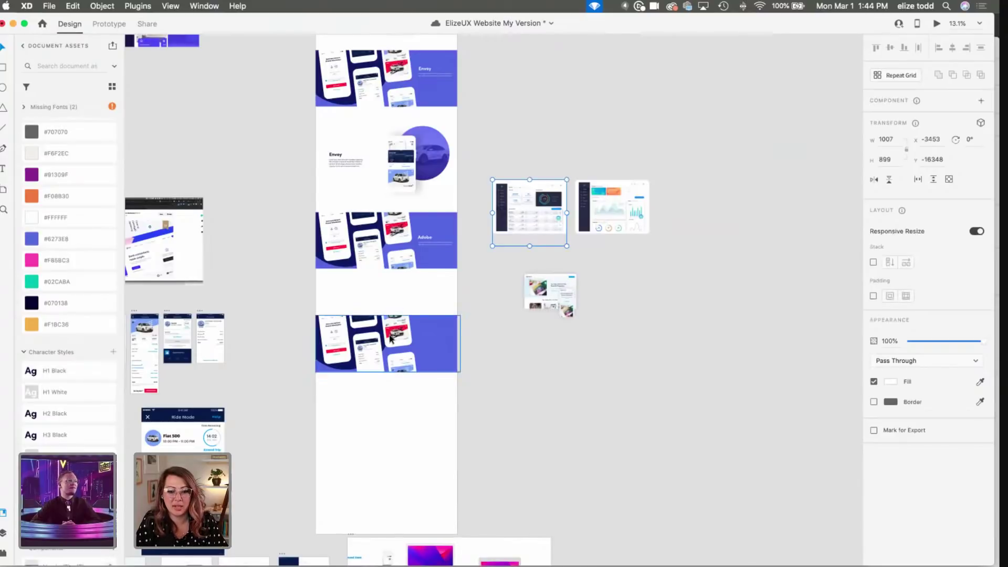
left_click(413, 342)
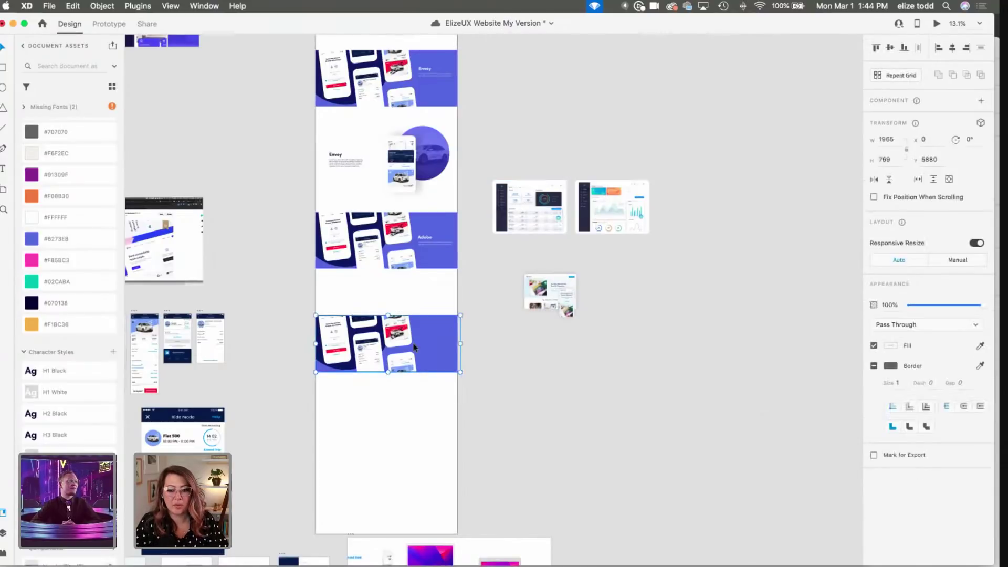
key("Delete")
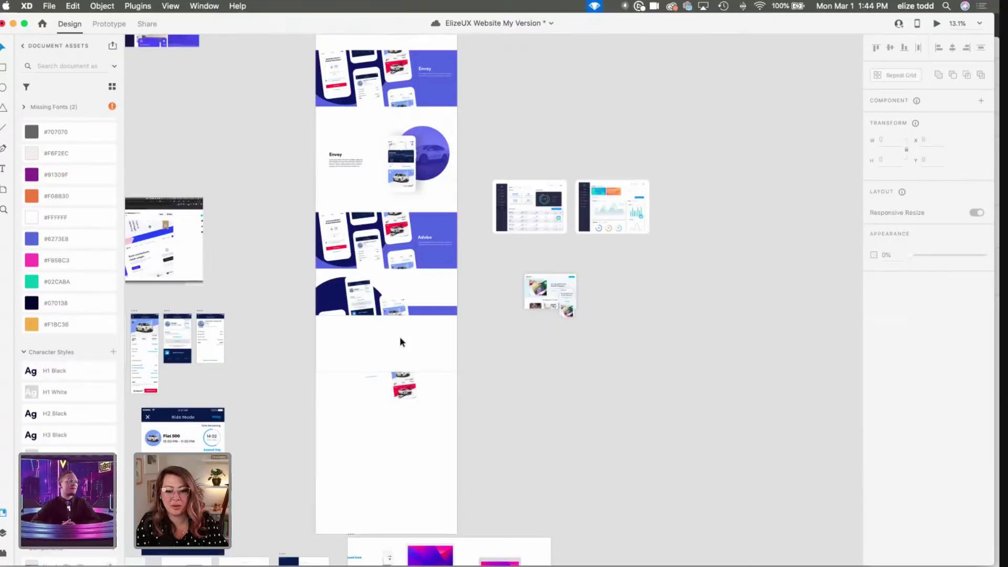
key("ctrl+z")
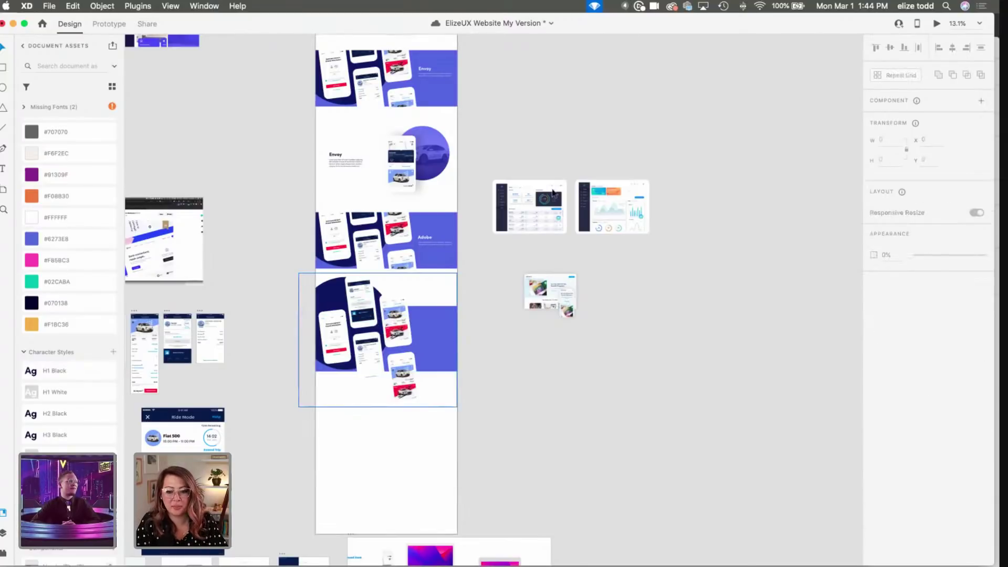
key("super+z")
Step: Move both tablet mockups together onto the lower part of the unmasked banner beneath the Adobe banner
left_click(539, 204)
left_click(612, 203, "shift")
left_click_drag(612, 204, 529, 380)
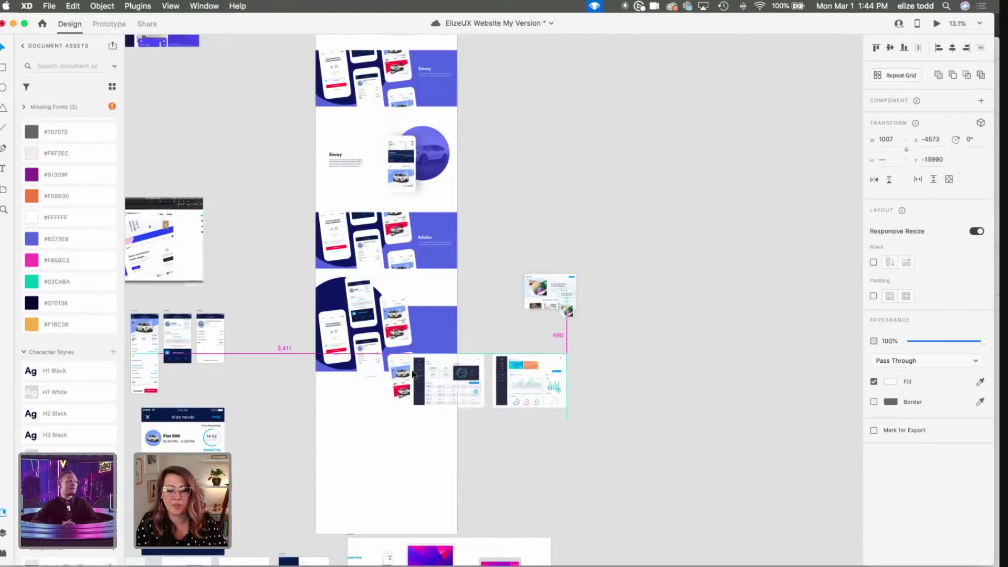
left_click_drag(412, 374, 334, 366)
Step: Delete the four phone mockups overlapping the dark circle in the unmasked banner
scroll(417, 315, "up", 3)
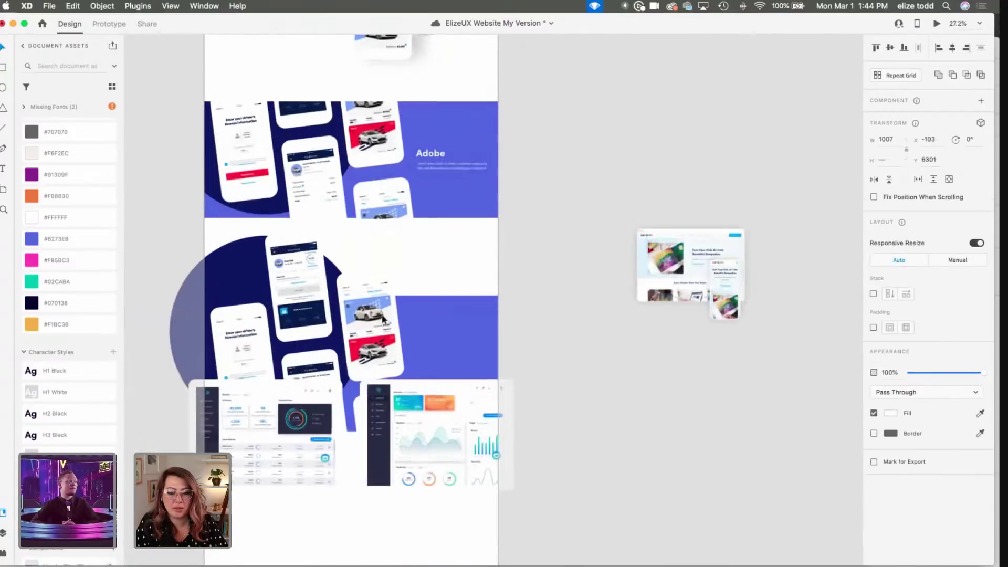
left_click(371, 308)
left_click(370, 308)
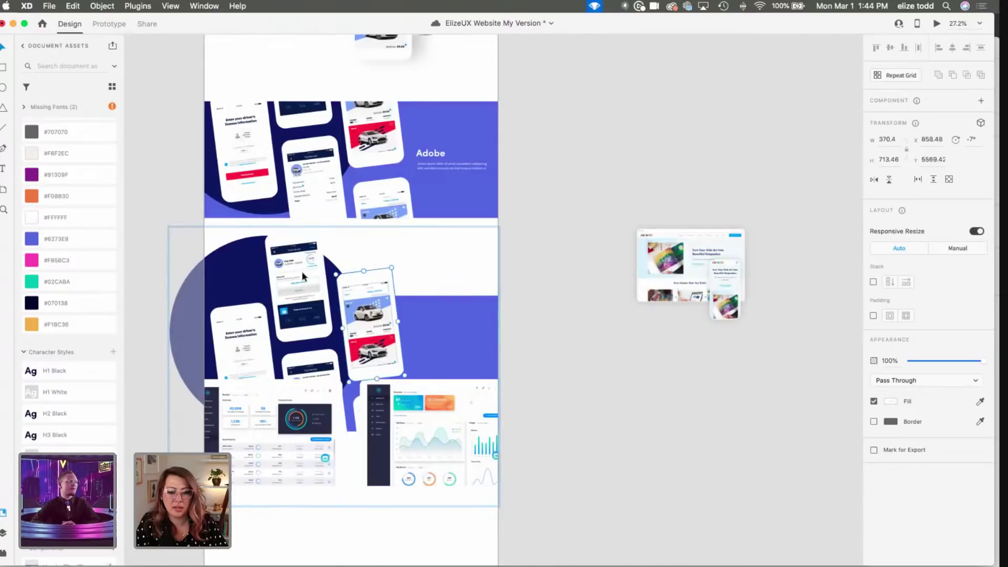
left_click(303, 277, "shift")
key("Delete")
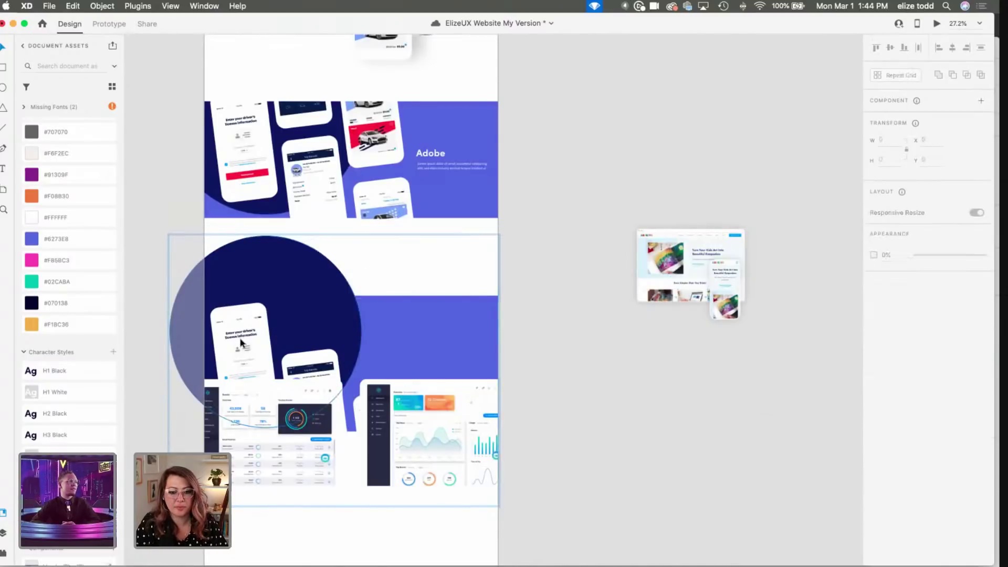
double_click(241, 342)
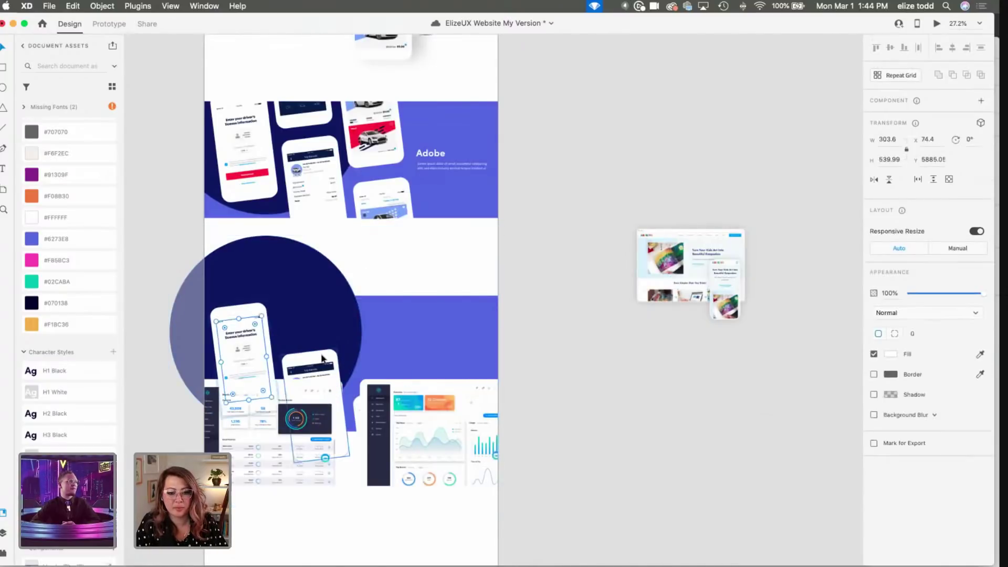
left_click(261, 313, "shift")
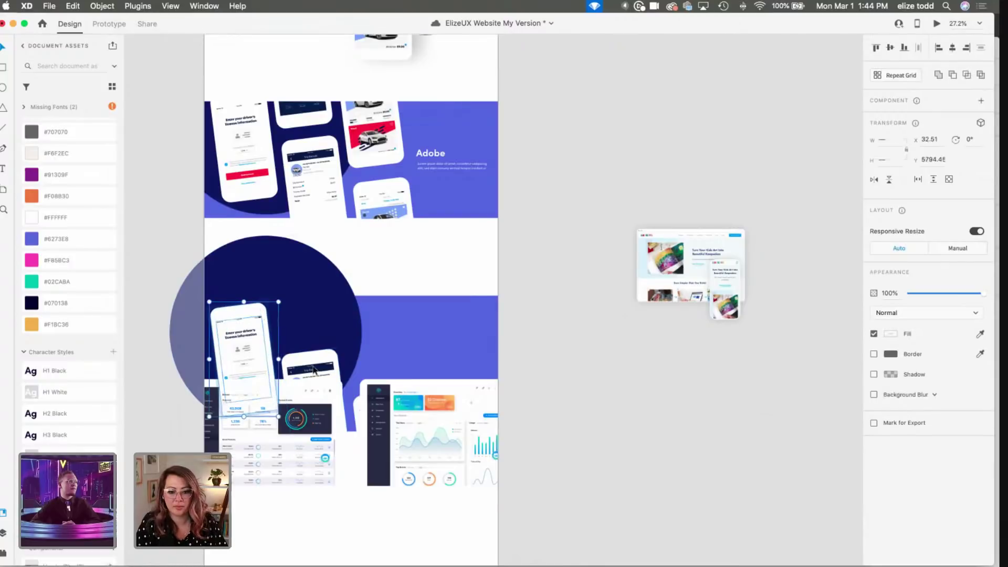
key("Delete")
left_click(314, 370)
key("Delete")
Step: Rotate both tablet mockups together to -9° and shift them up over the banner's circle and purple background
left_click(320, 413)
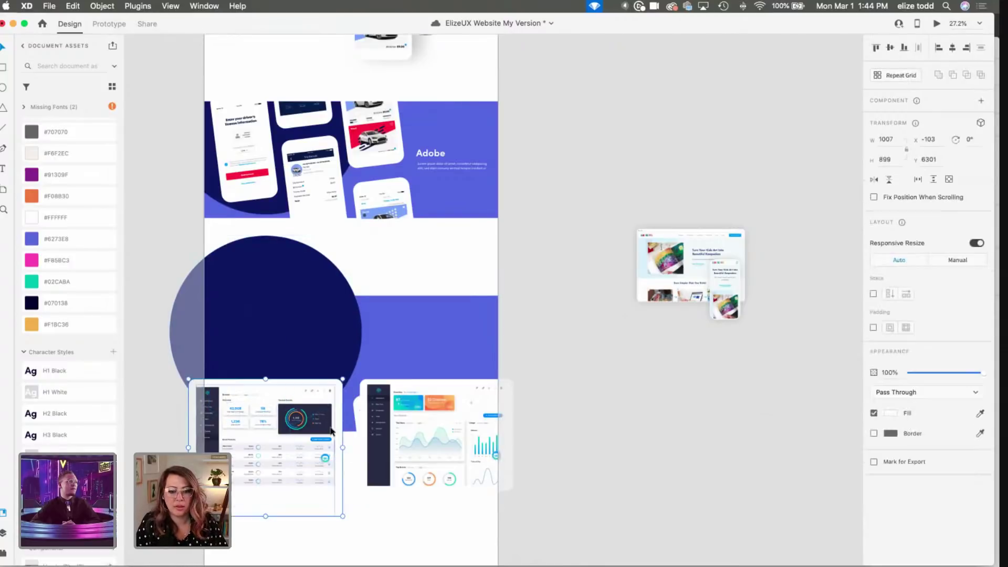
left_click(455, 467, "shift")
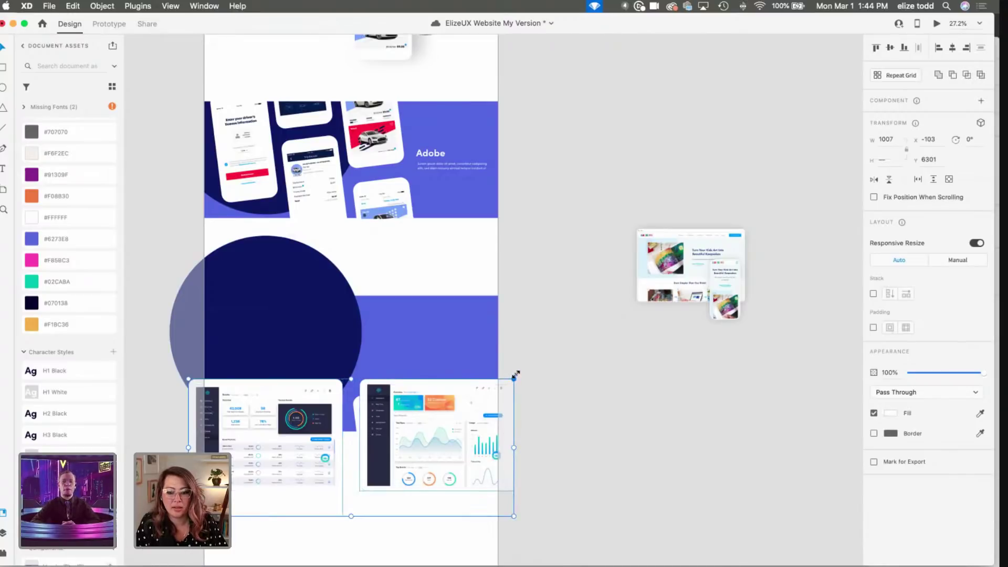
left_click_drag(509, 370, 492, 356)
left_click_drag(418, 446, 433, 410)
Step: Delete the remaining car phone mockup behind the two tilted tablets
left_click(392, 520)
left_click(393, 482)
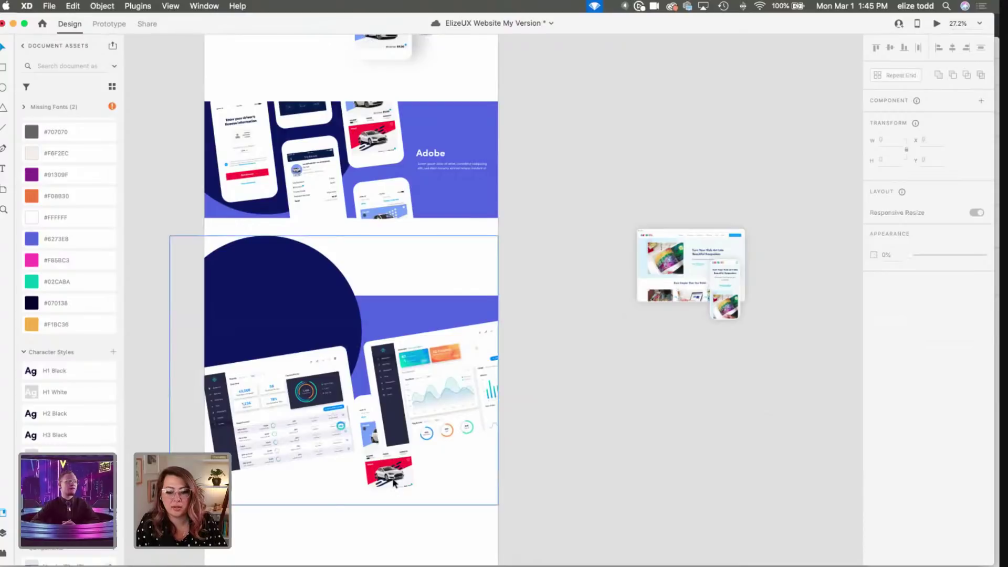
double_click(393, 482)
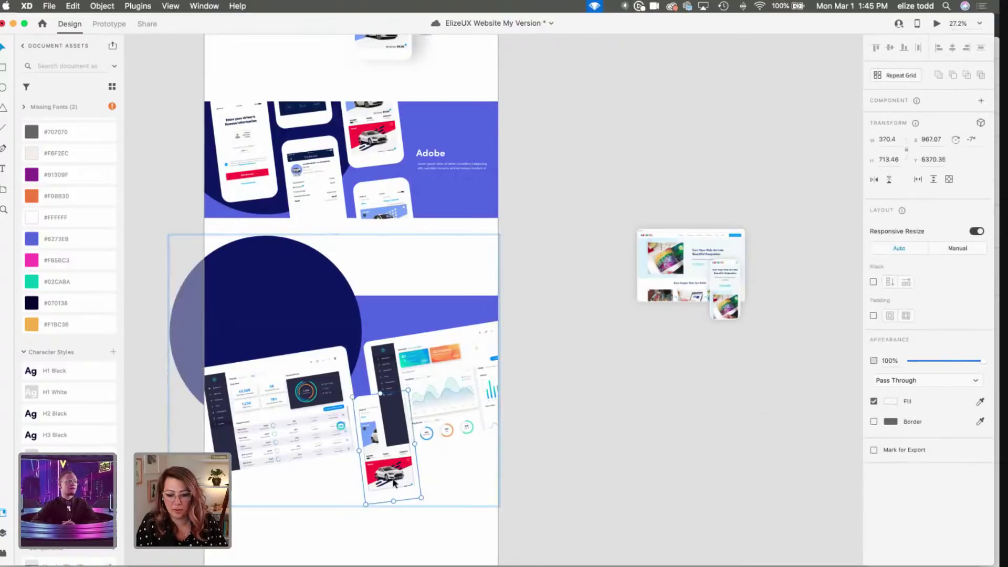
left_click(508, 453)
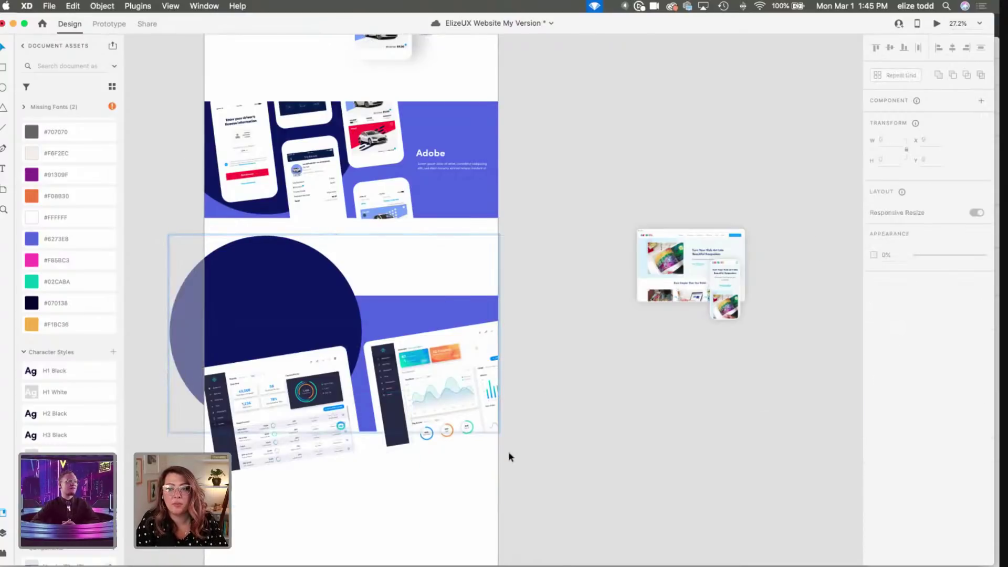
Step: Move the design inspiration screenshot to the empty canvas just right of the tablet banner for reference
key("super+0")
left_click_drag(313, 360, 523, 413)
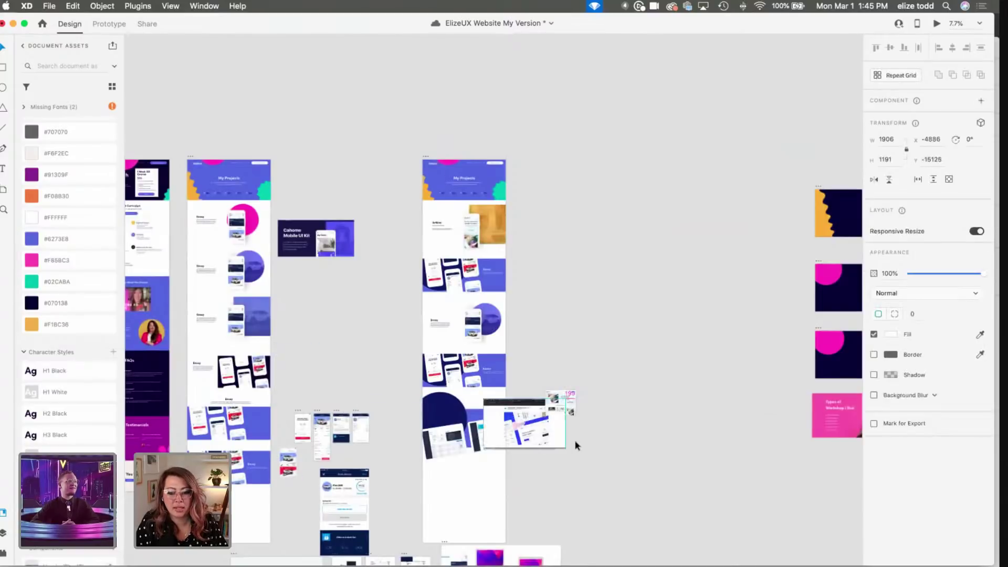
left_click_drag(587, 466, 562, 443)
scroll(562, 441, "up", 5)
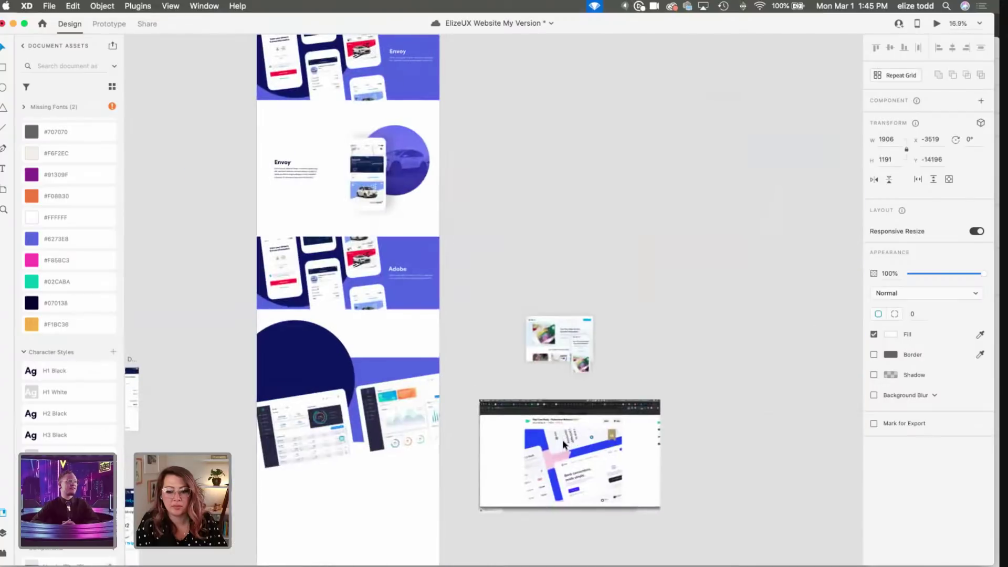
scroll(562, 441, "down", 2)
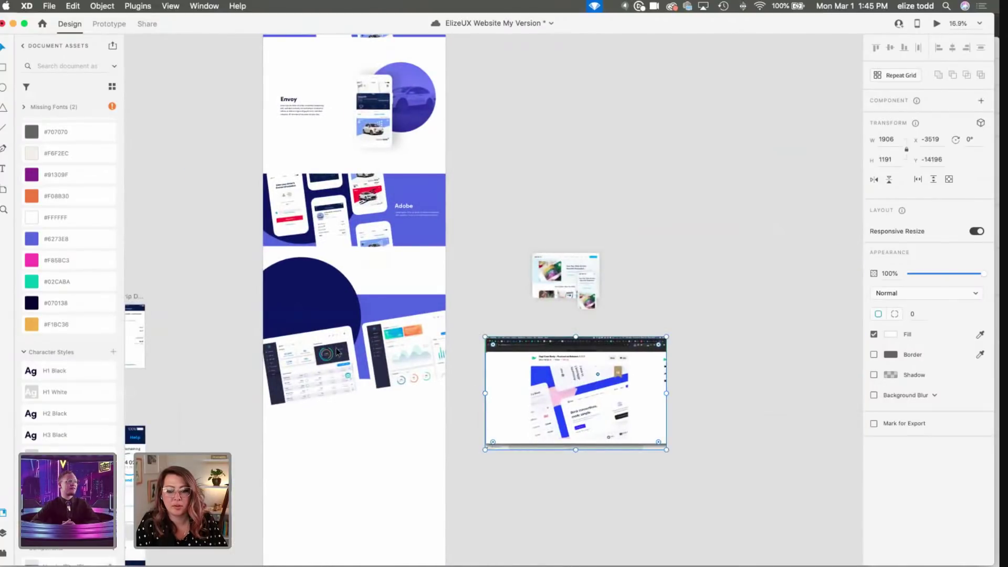
scroll(347, 359, "left", 3)
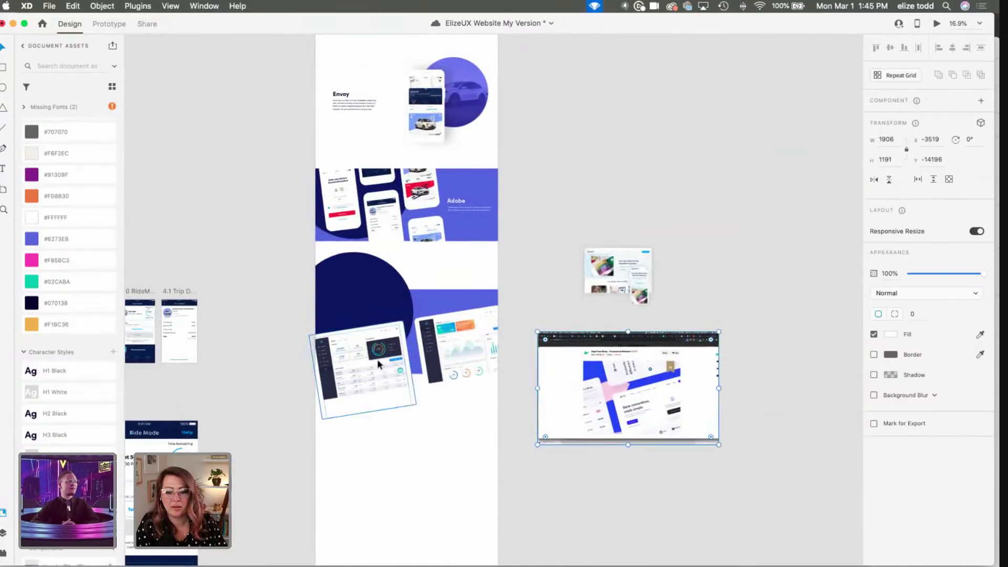
Step: Move the events tablet past the banner's left edge and bring the dashboard tablet inward beside it at the circle's lower right
left_click_drag(377, 363, 305, 328)
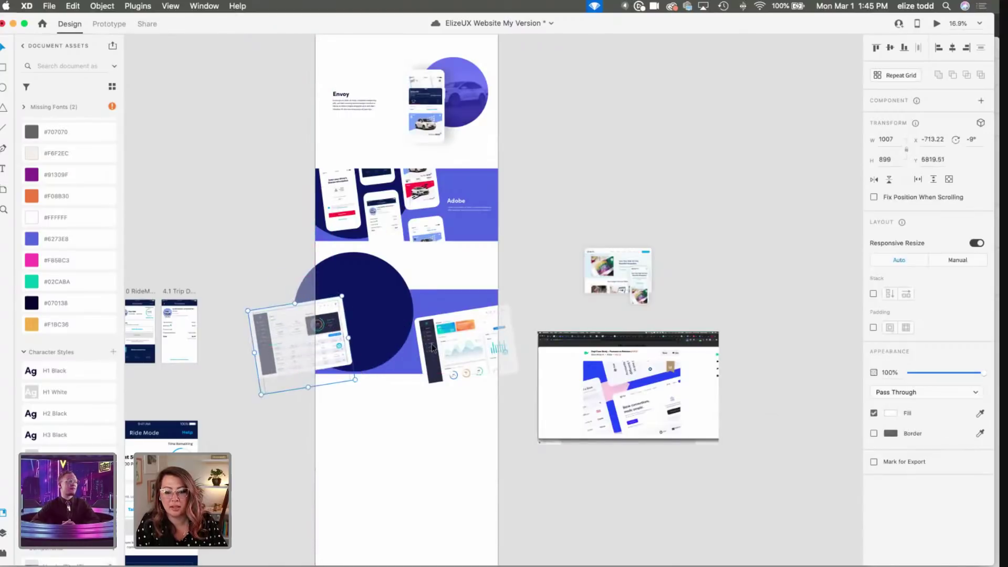
left_click(434, 348)
left_click_drag(447, 350, 404, 361)
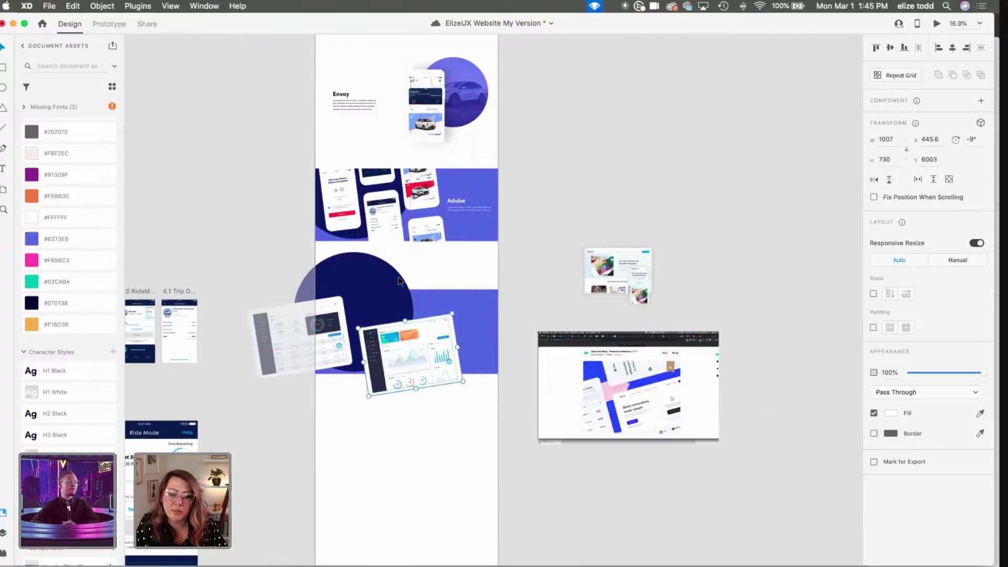
Step: Paste a copy of the dashboard tablet above the original in the tablet banner and rotate it to -99°
key("super+v")
scroll(398, 276, "up", 3)
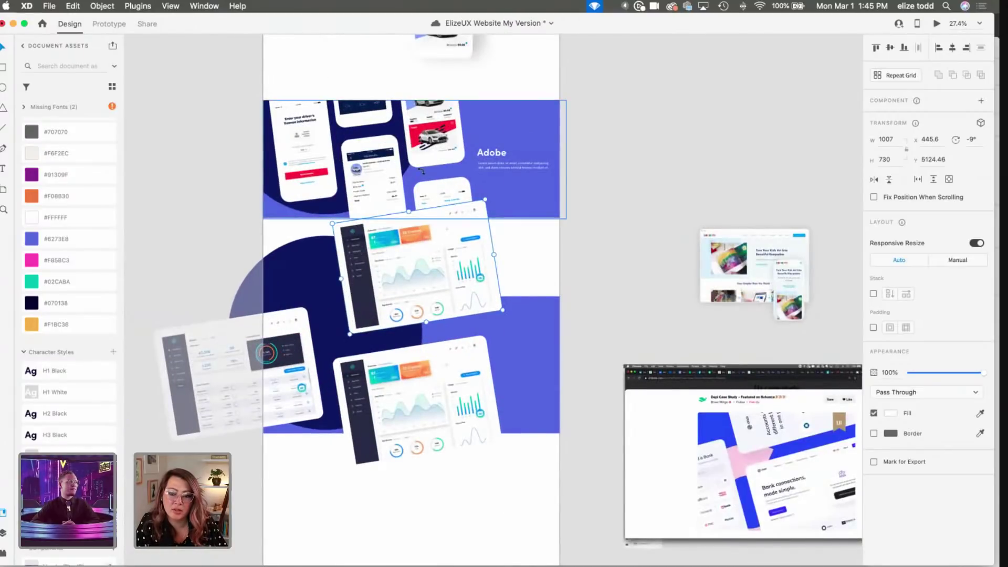
left_click_drag(421, 170, 311, 161)
left_click(406, 282)
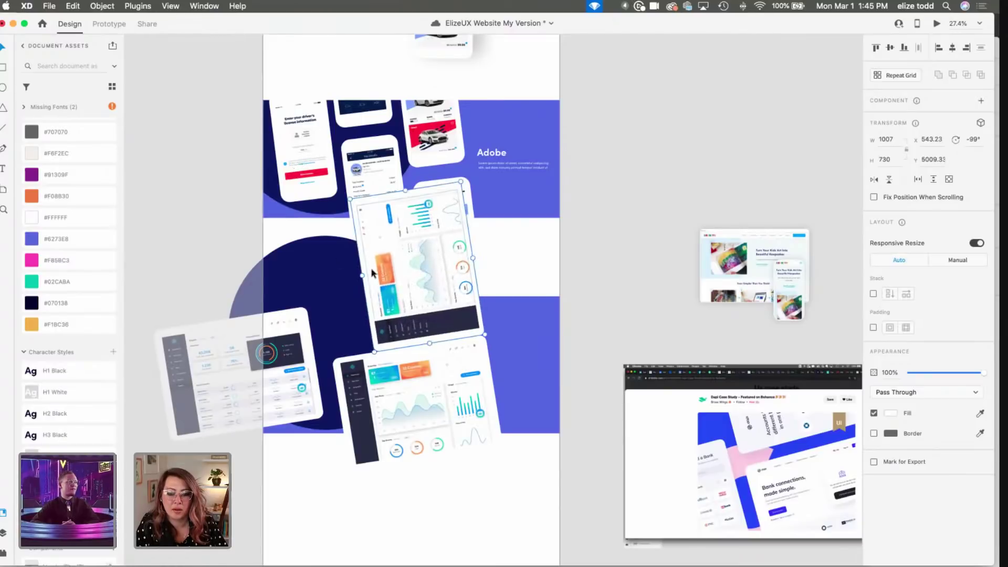
Step: Stretch the rotated tablet copy to a height of about 1012 and position it directly above the original dashboard tablet
left_click_drag(372, 273, 472, 250)
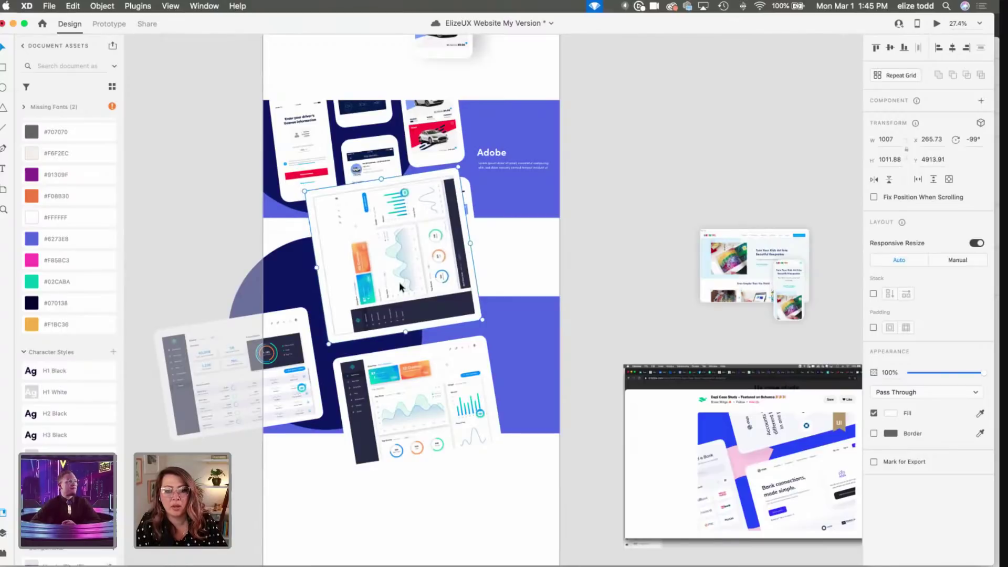
left_click_drag(401, 279, 400, 275)
key("super+z")
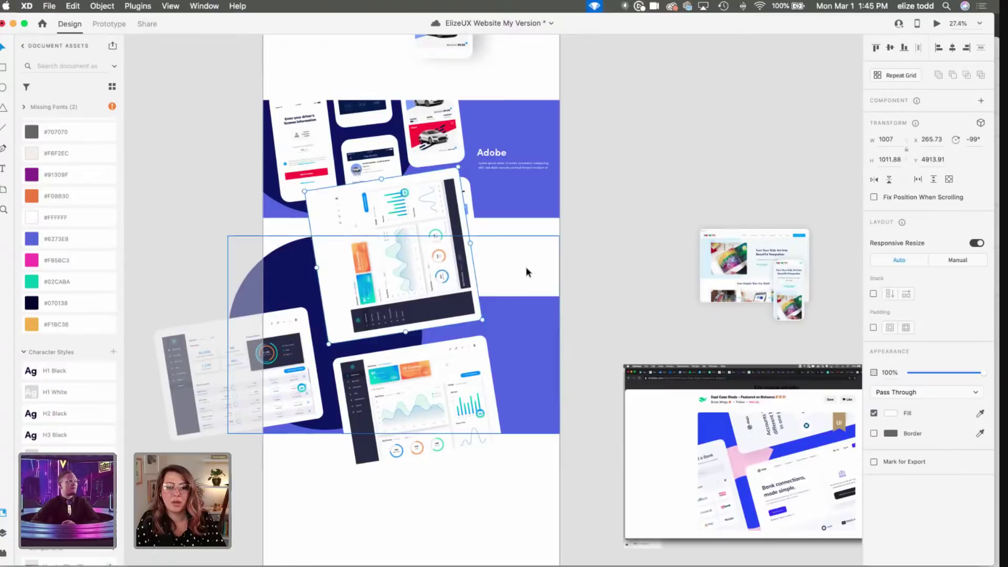
left_click(600, 328)
scroll(546, 340, "down", 3)
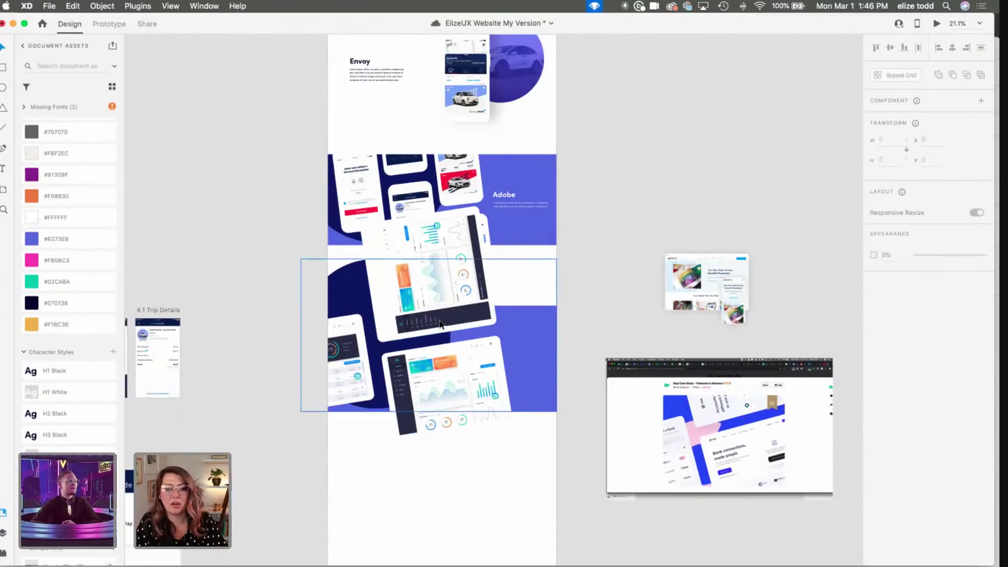
Step: Try yellow #F1BC36 and pink fills on the tablet banner's background rectangle, and purple #91309F on its circle
double_click(541, 348)
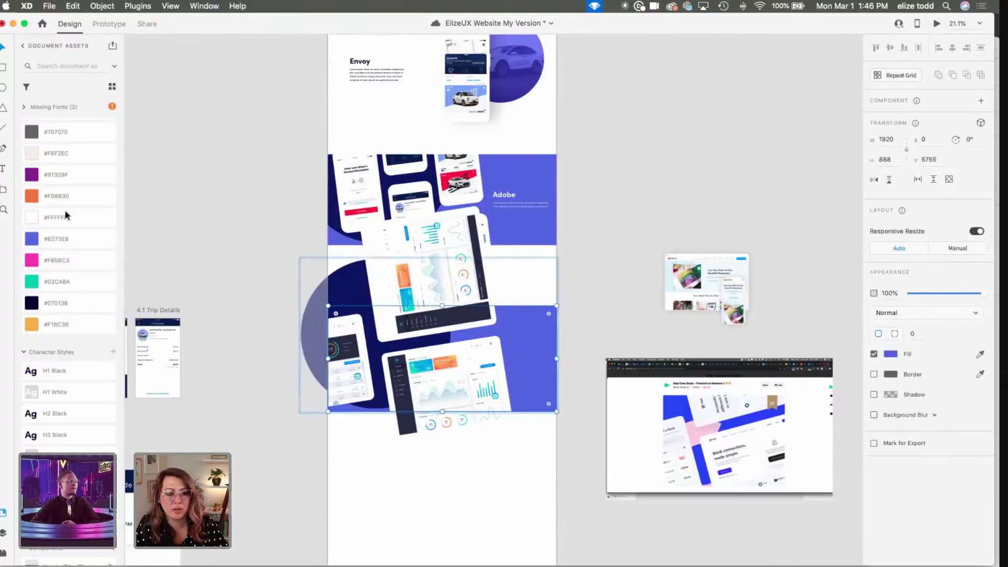
left_click(54, 325)
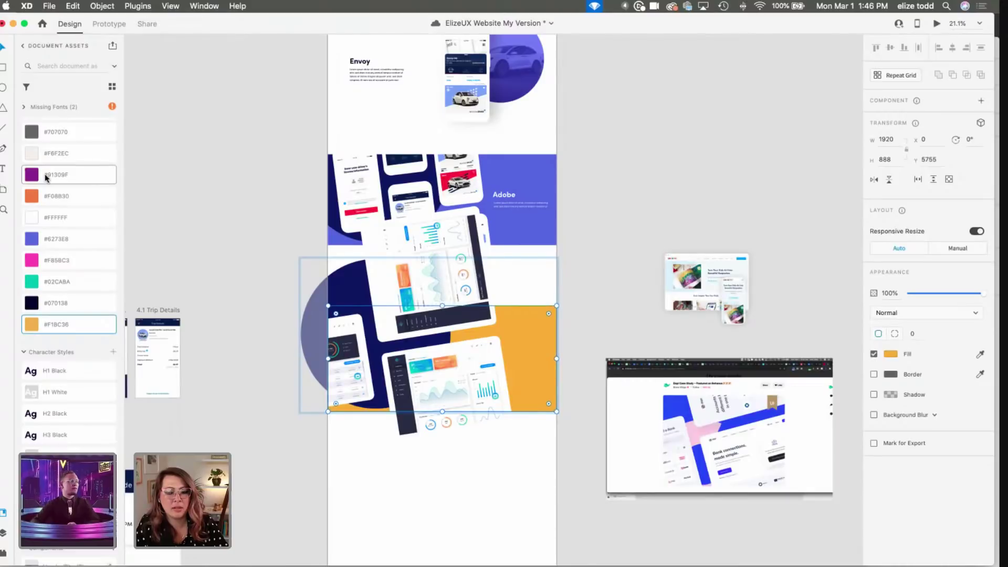
left_click(44, 263)
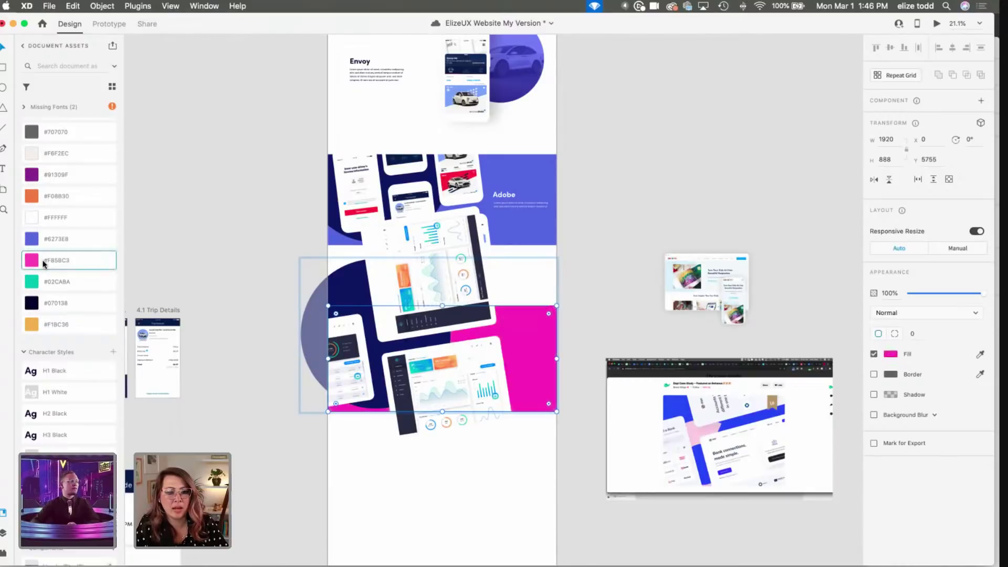
left_click(338, 323)
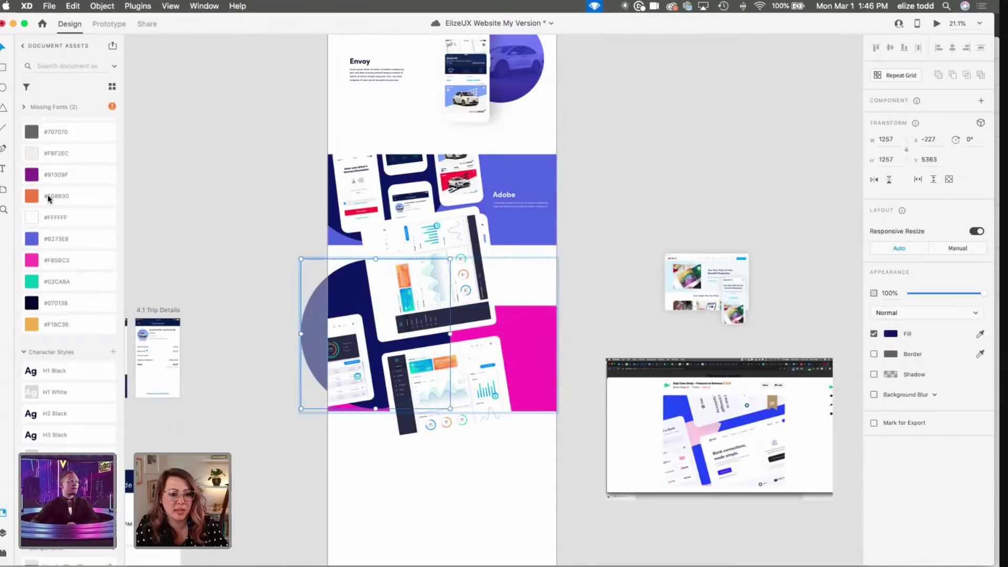
left_click(45, 176)
left_click(208, 319)
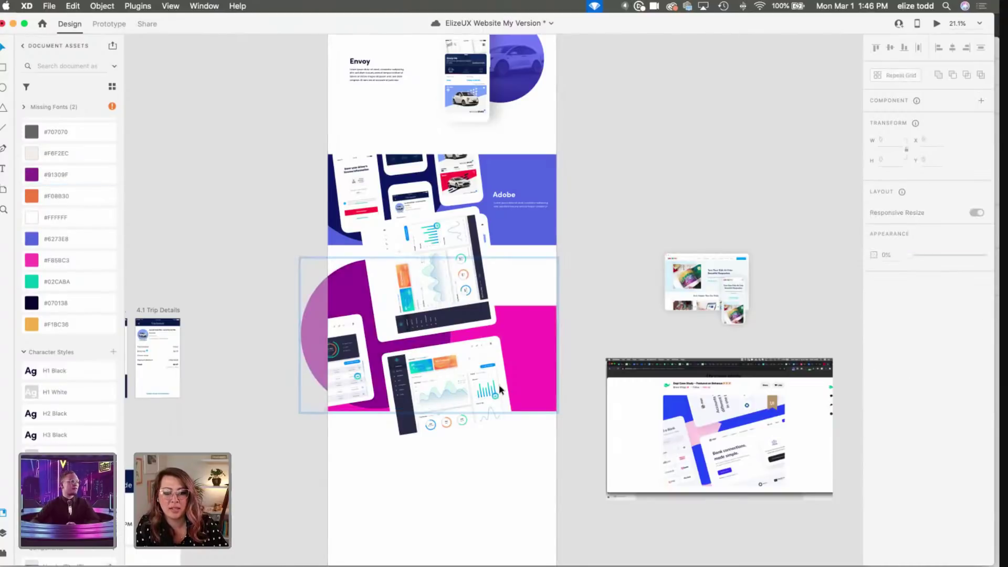
Step: Try the green #02CABA fill on the tablet banner's background rectangle
scroll(498, 389, "up", 3)
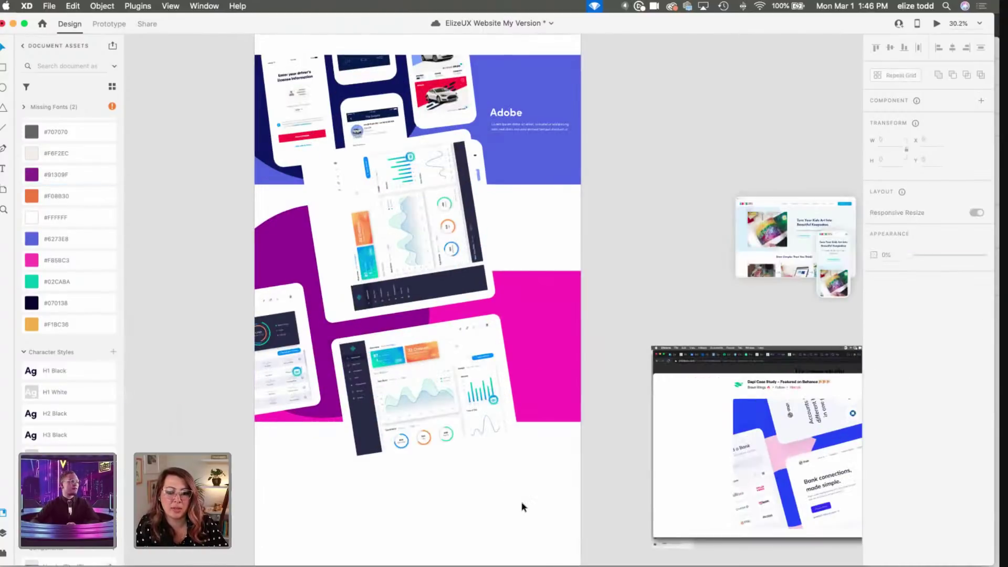
left_click(550, 319)
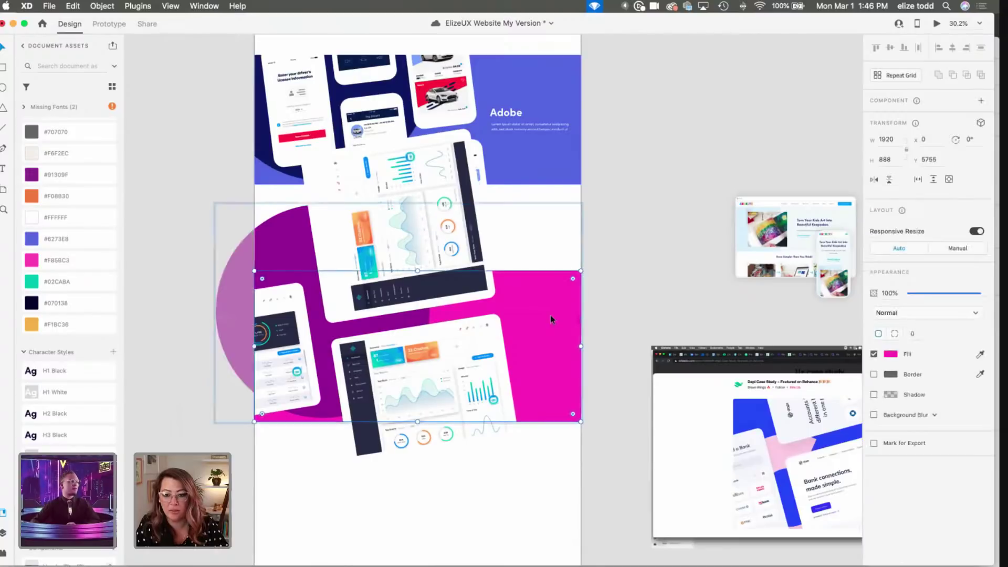
left_click(47, 282)
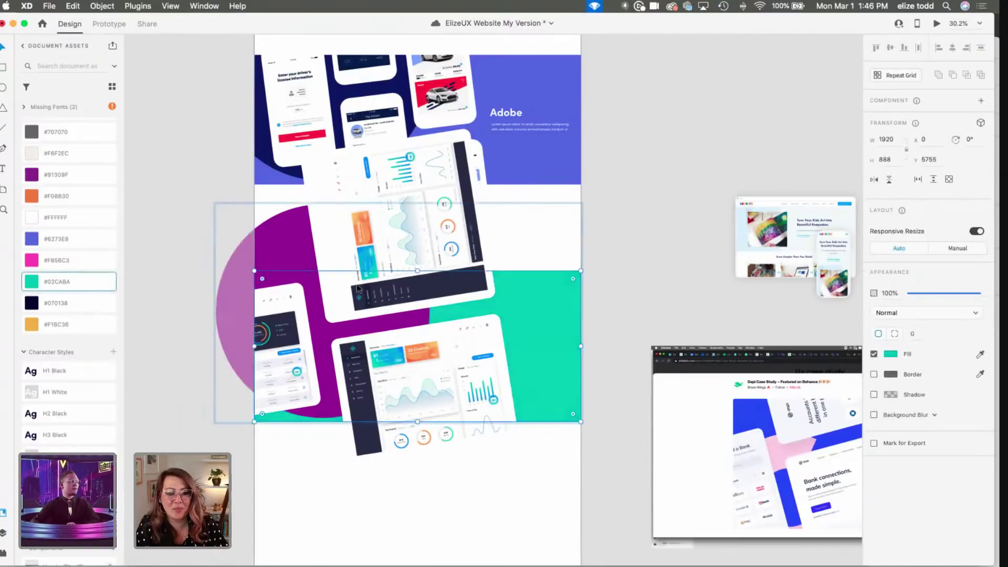
Step: Sample the banner's green background as the circle's fill and darken it to a deep green
left_click(267, 243)
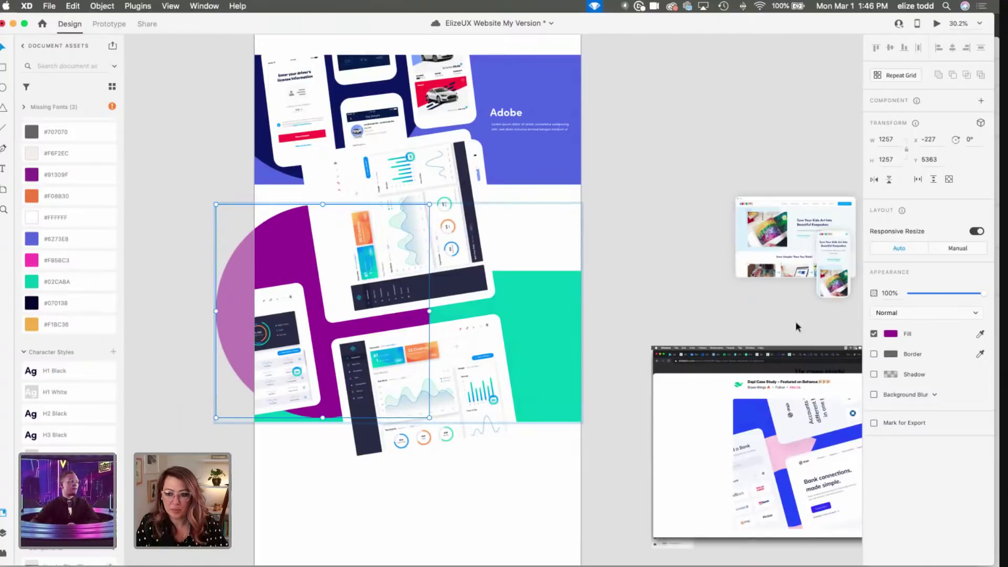
left_click(892, 334)
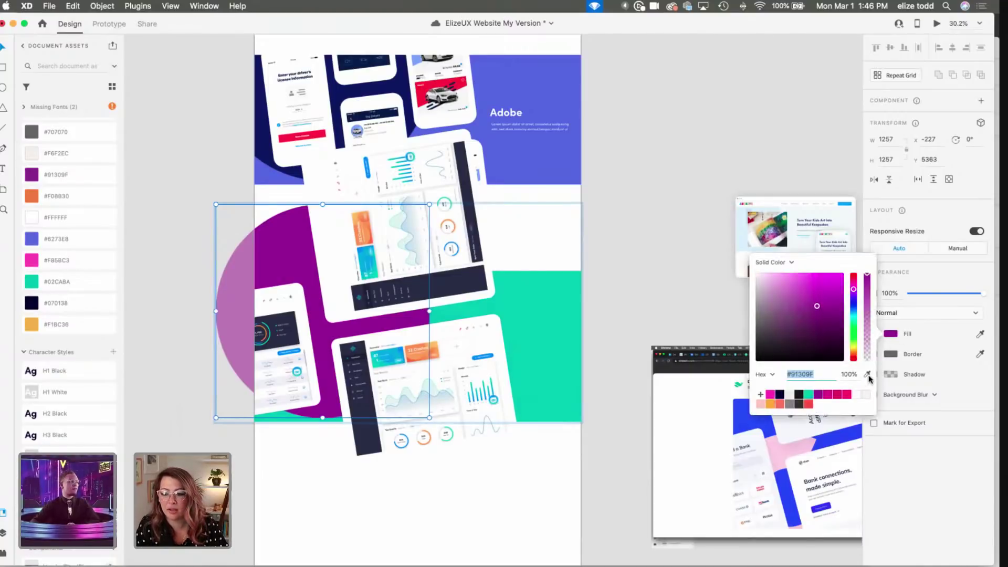
left_click(867, 375)
left_click(573, 332)
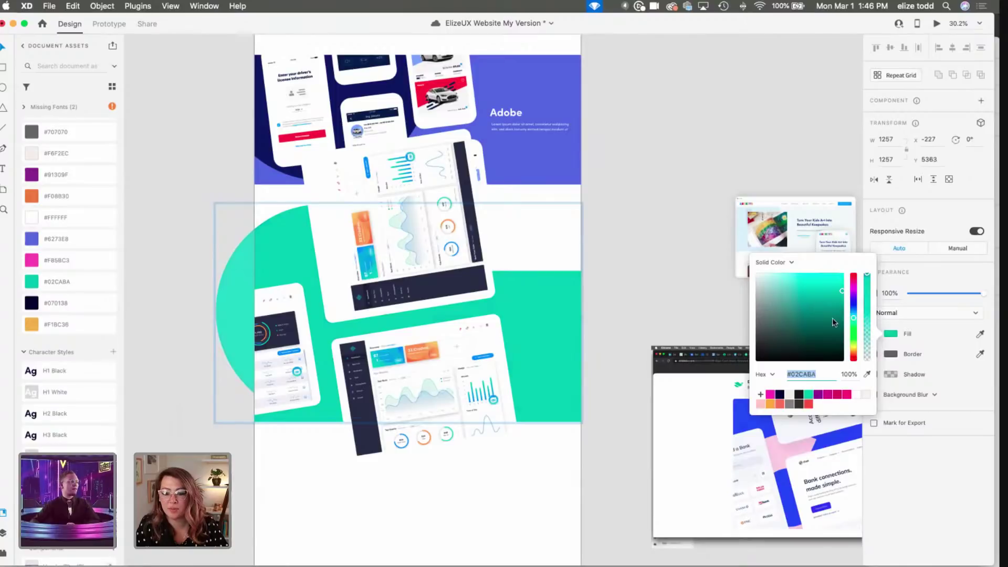
left_click(836, 339)
left_click_drag(839, 333, 842, 322)
left_click(668, 191)
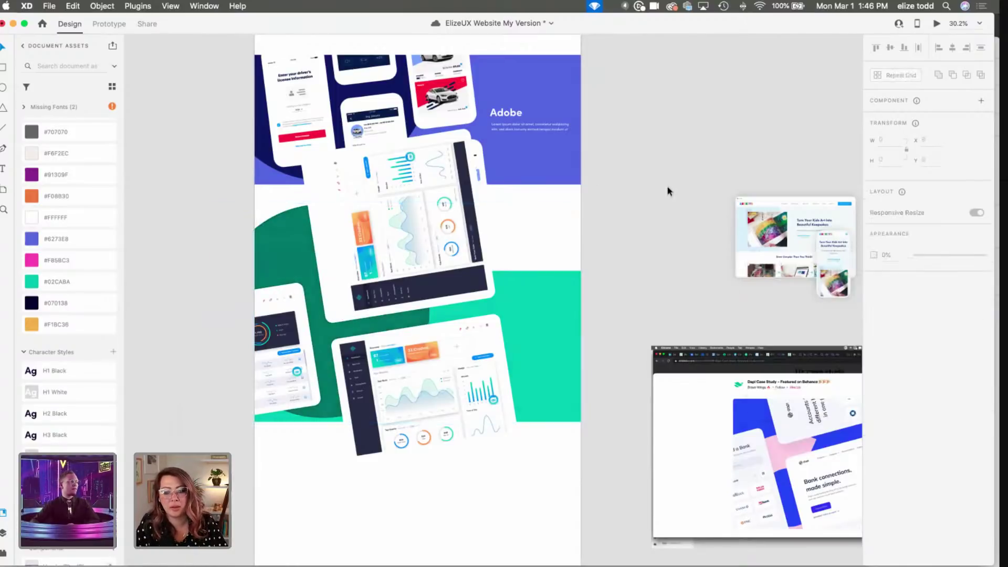
Step: Fill the tablet banner's background with yellow #F1BC36 and its circle with the saved orange
left_click(572, 307)
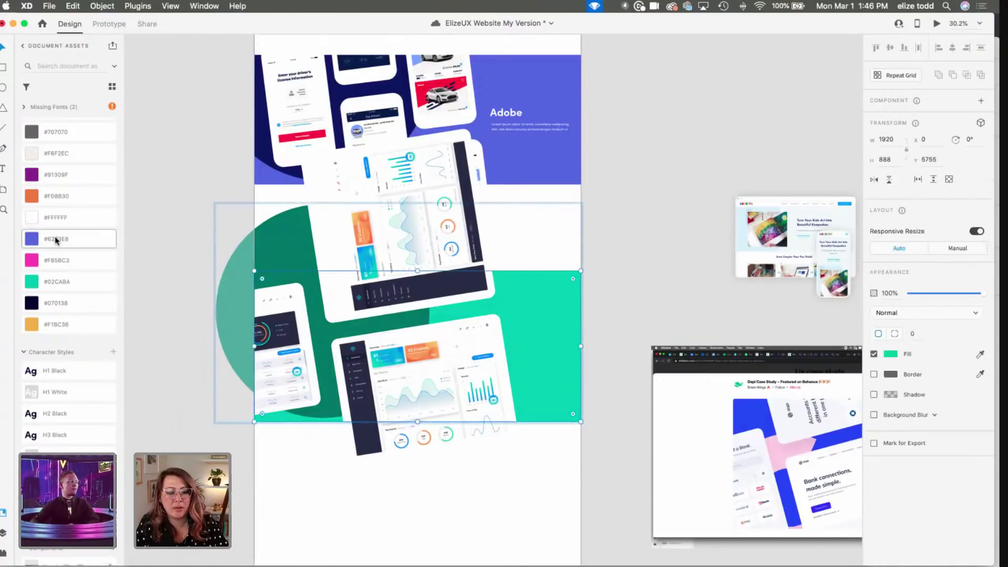
left_click(58, 324)
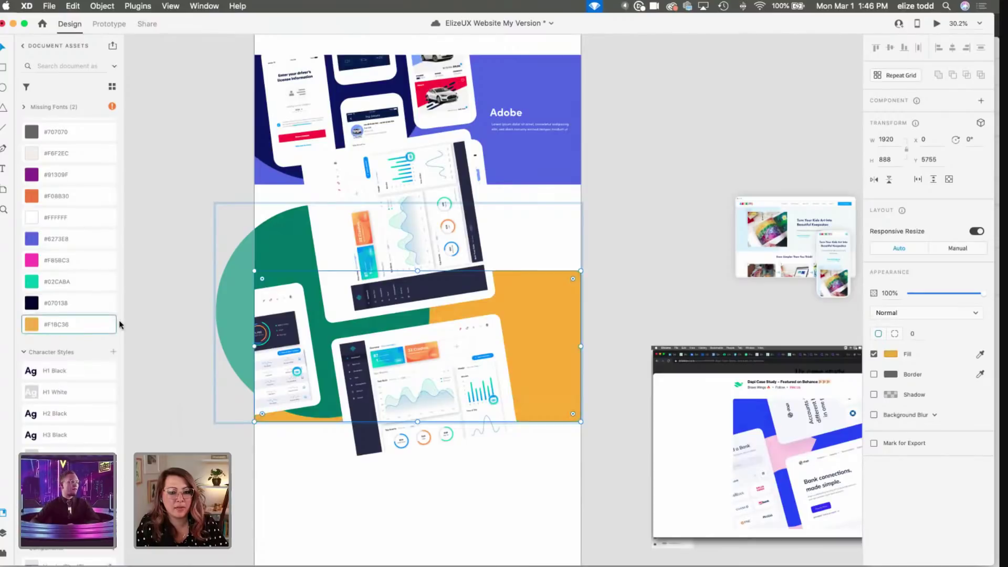
left_click(54, 196)
key("Escape")
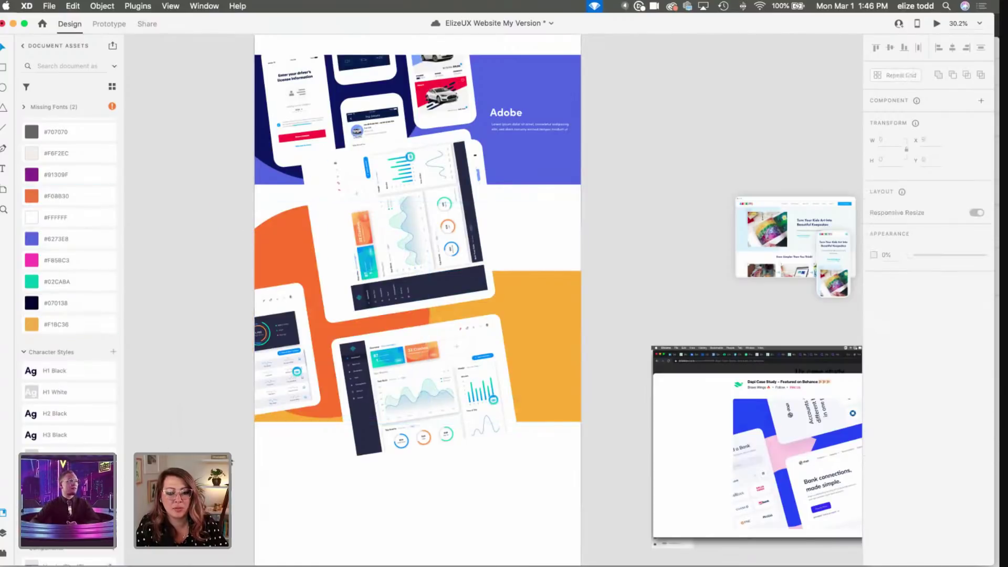
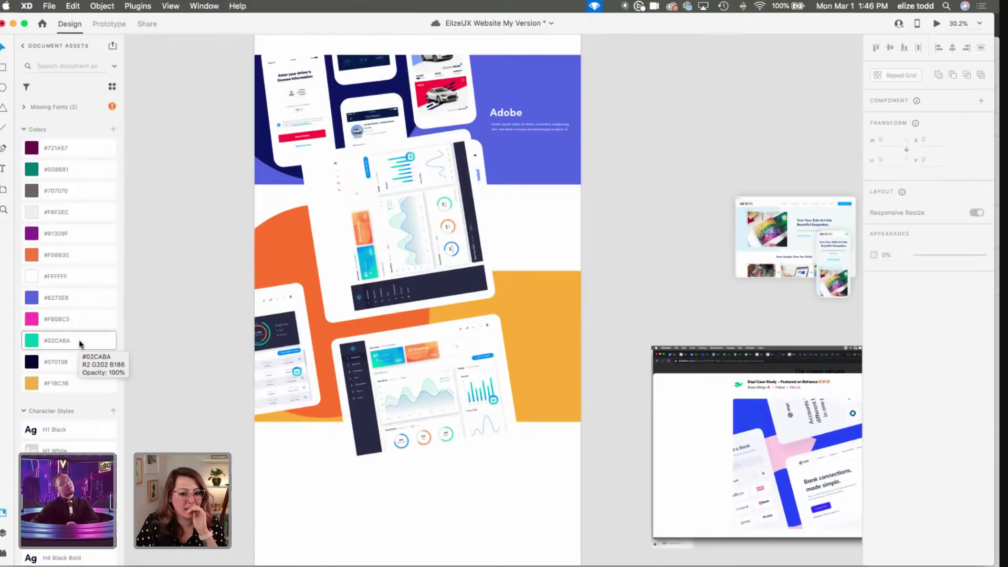
Step: Draw a rectangle over the yellow banner, remove its fill, and fit it to the banner's edges at 1920 wide by 889 high
left_click_drag(75, 341, 334, 365)
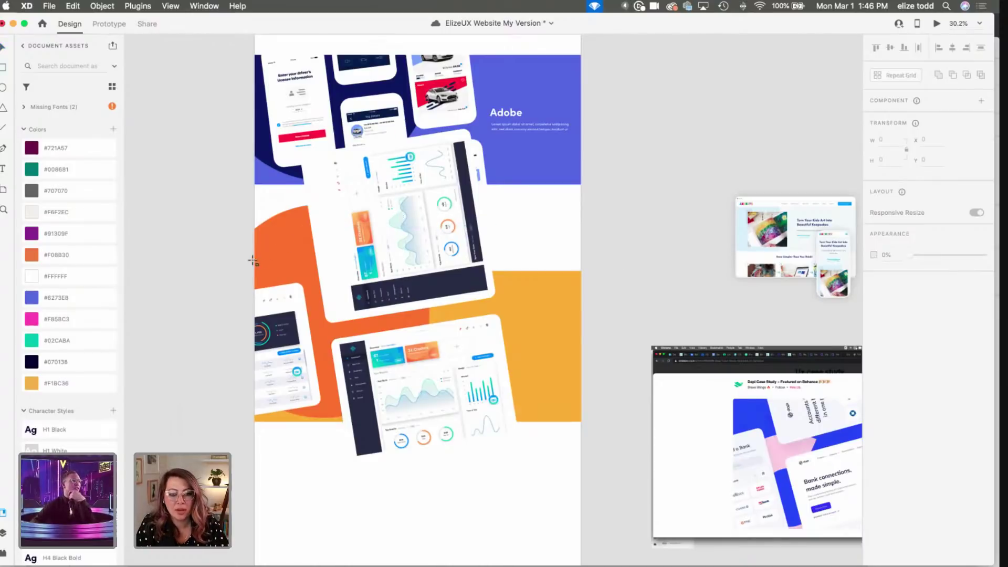
mouse_move(254, 260)
left_mouse_down()
mouse_move(472, 427)
mouse_move(581, 421)
left_mouse_up()
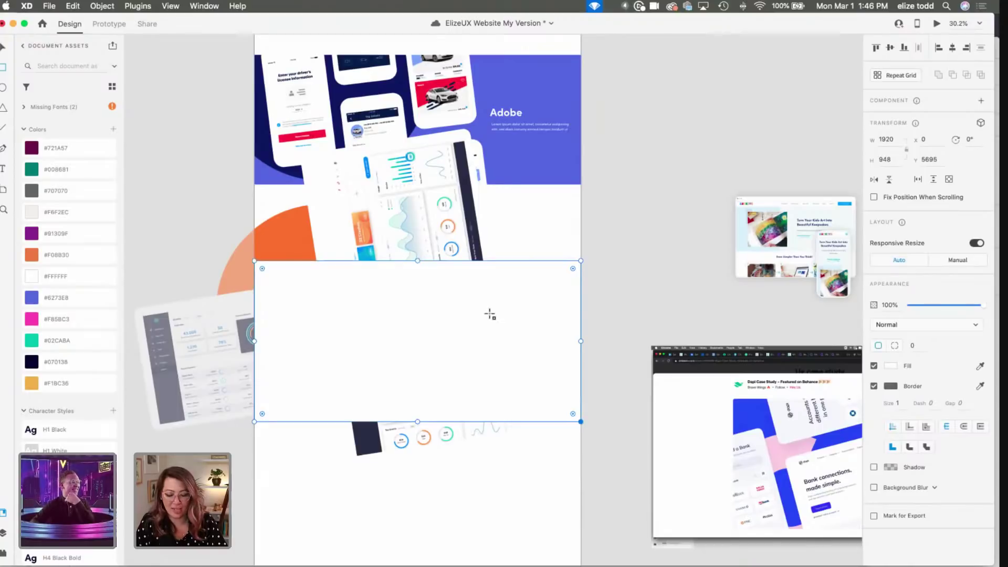
key("Escape")
key("v")
left_click(436, 275)
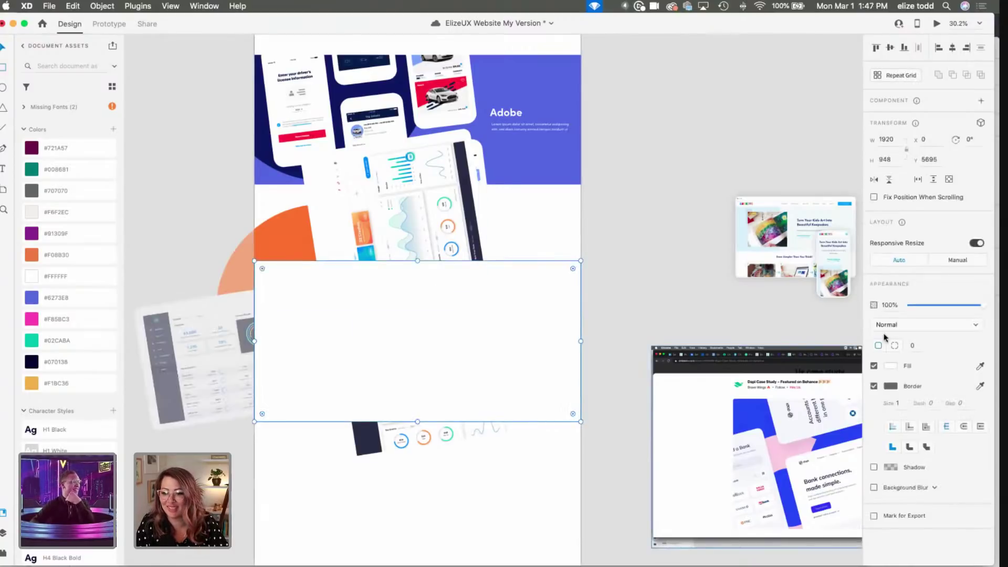
left_click(873, 366)
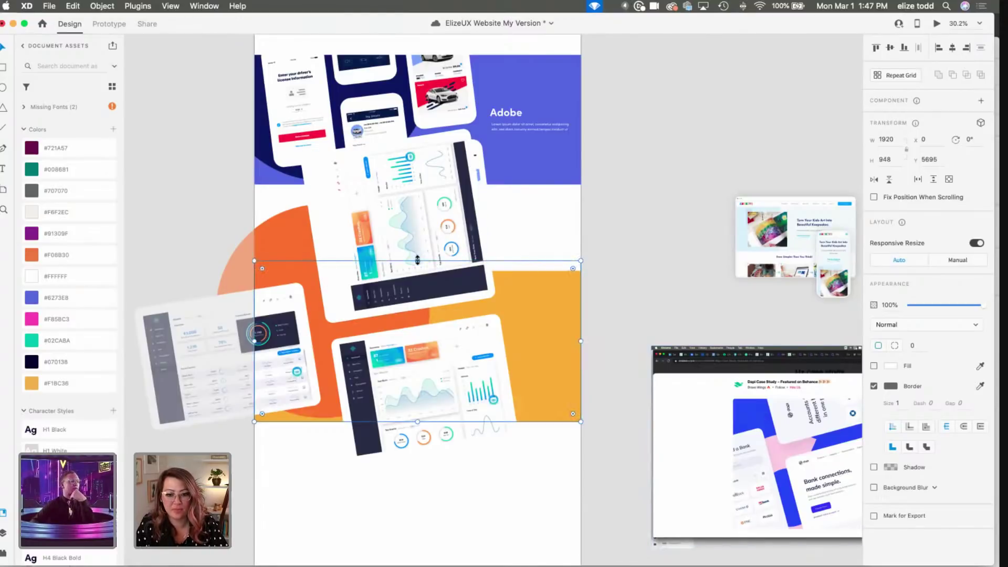
left_click_drag(417, 260, 417, 271)
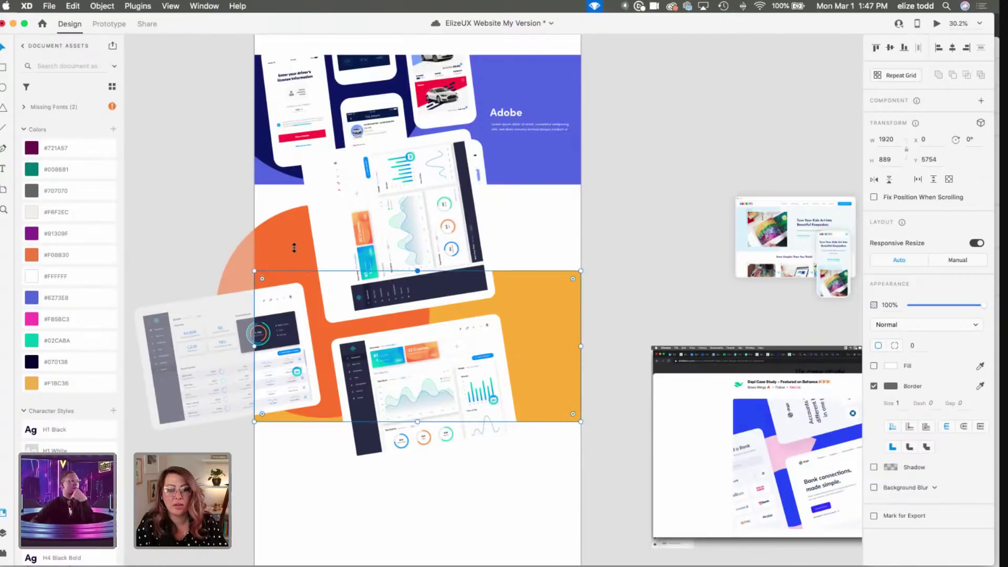
Step: Delete the orange circle from the yellow tablet banner
left_click(284, 230)
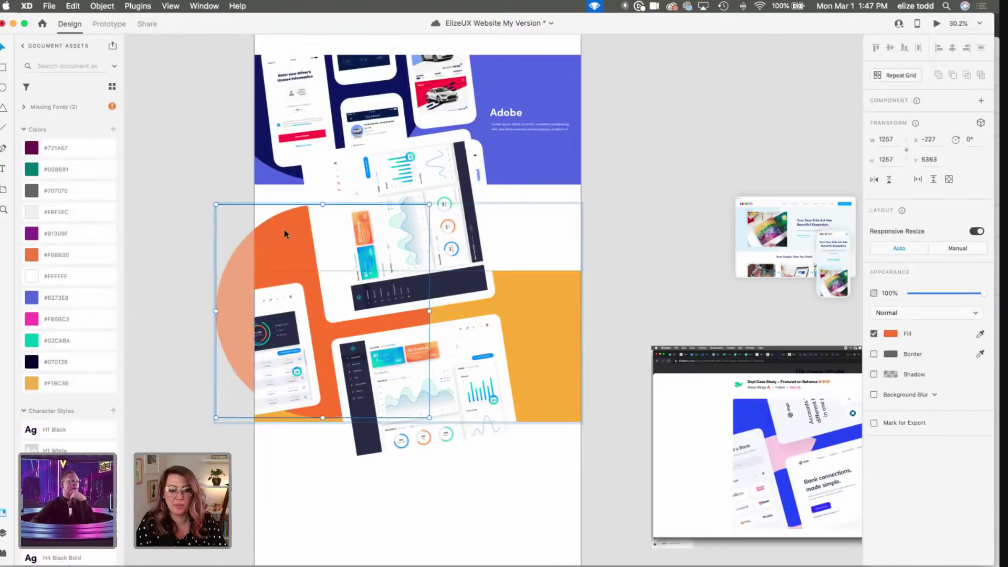
key("Delete")
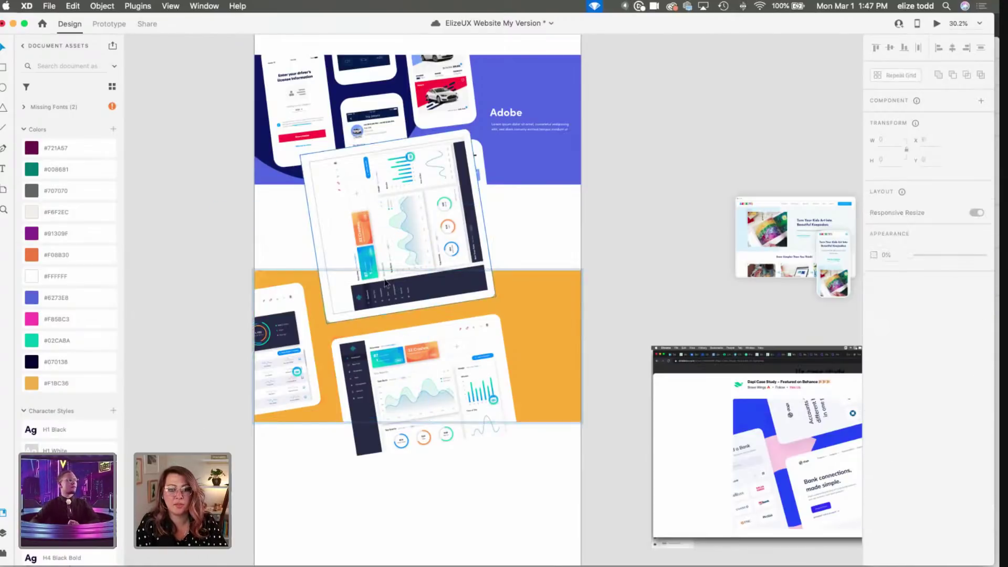
Step: Copy the tilted purple rounded square from the hero section of the V1 home page
key("super+0")
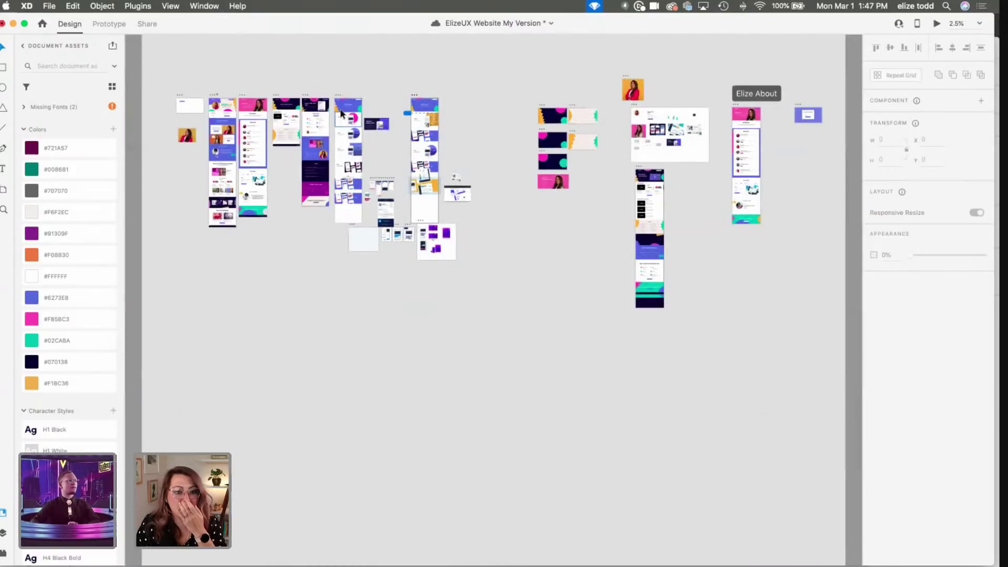
scroll(243, 92, "up", 3)
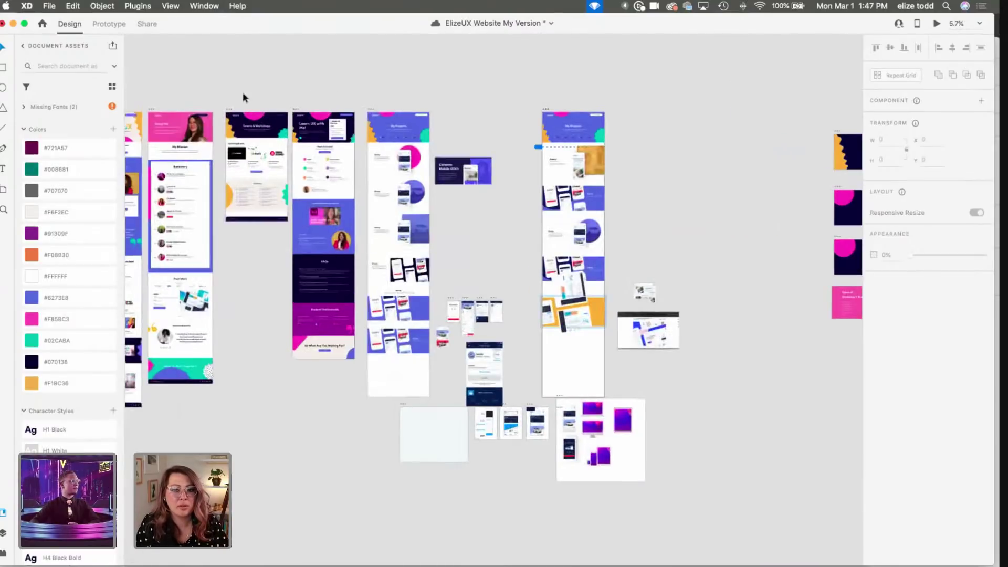
scroll(287, 123, "up", 3)
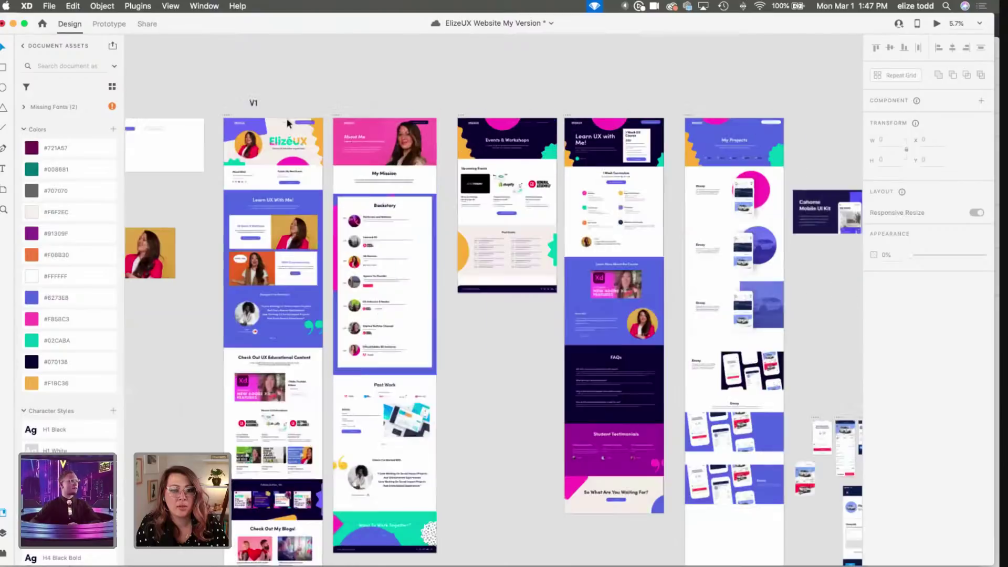
left_click(262, 126)
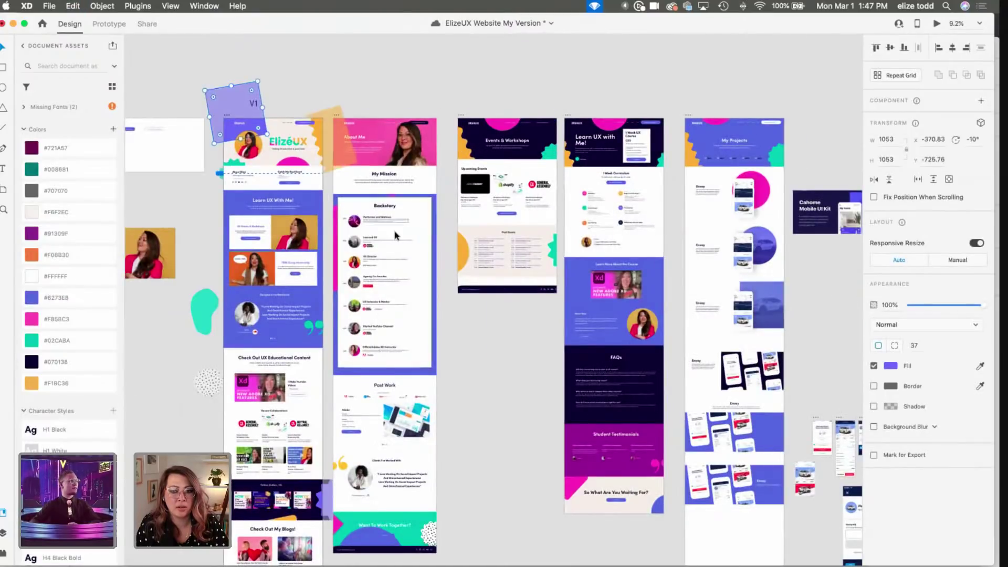
Step: Paste the purple square over the yellow tablet banner, move it toward the banner's upper-left area, and enlarge it to 1214 by 1214
scroll(394, 235, "up", 5)
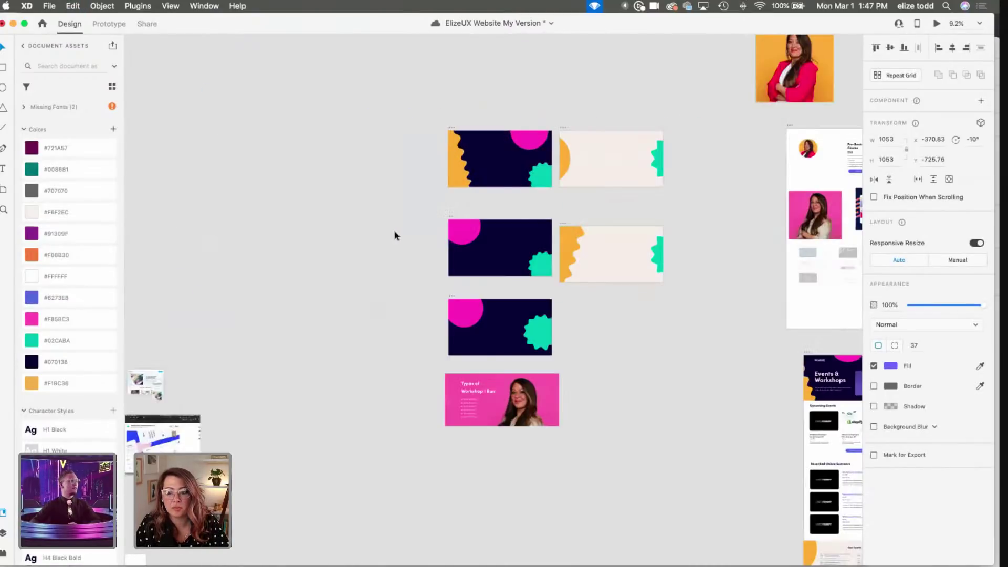
scroll(395, 235, "down", 10)
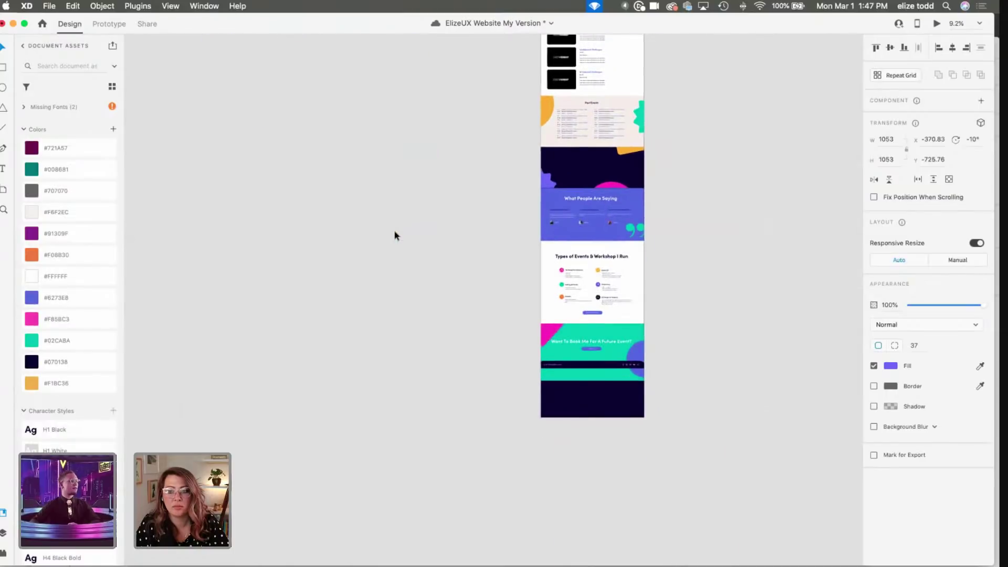
scroll(395, 235, "up", 5)
scroll(394, 235, "down", 3)
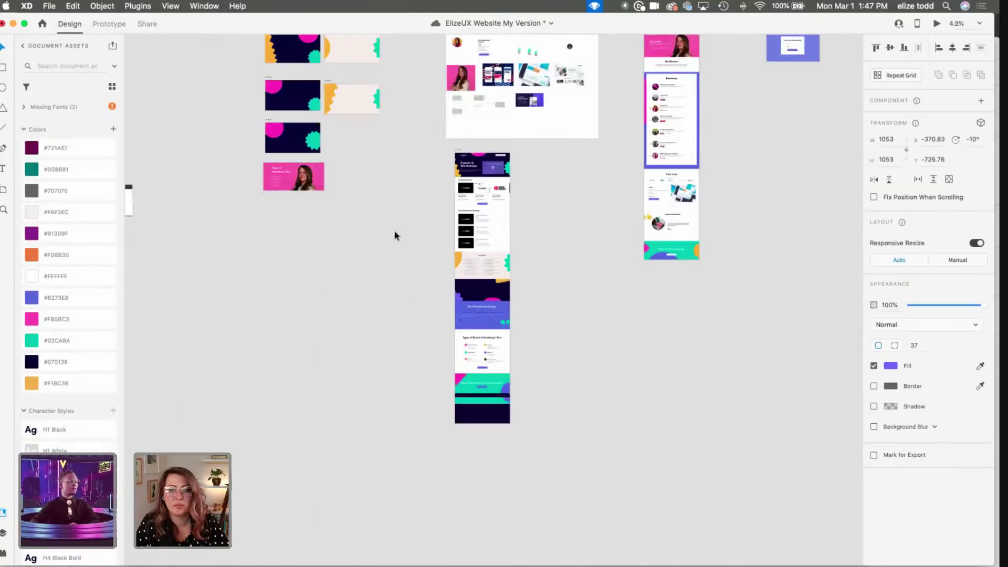
scroll(395, 236, "up", 3)
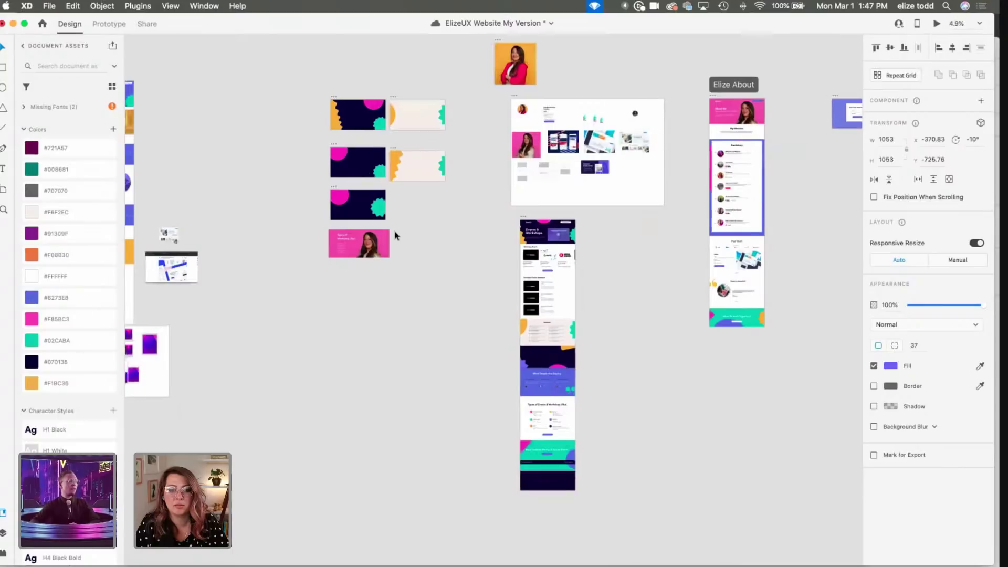
scroll(361, 284, "right", 10)
scroll(361, 284, "up", 8)
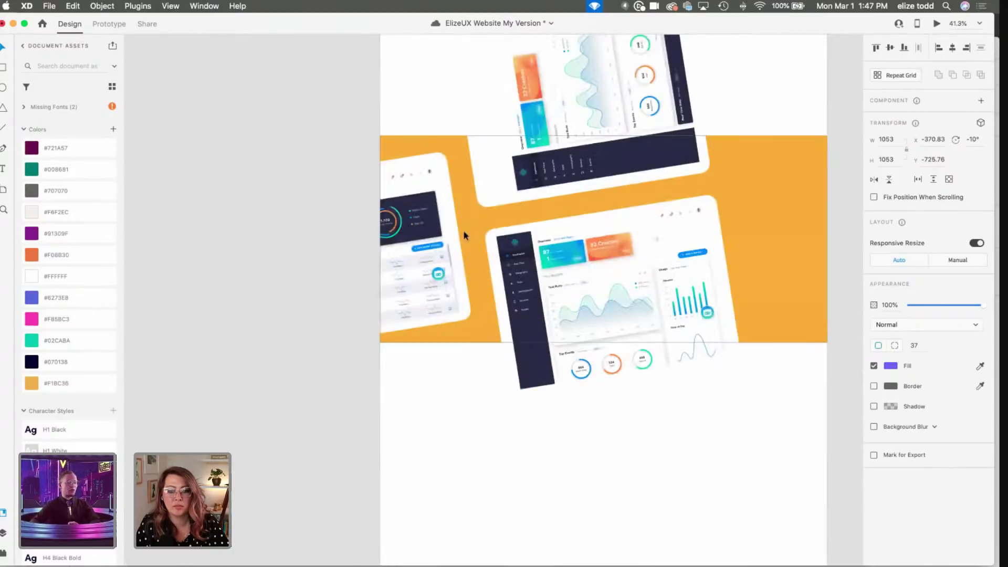
scroll(468, 227, "right", 2)
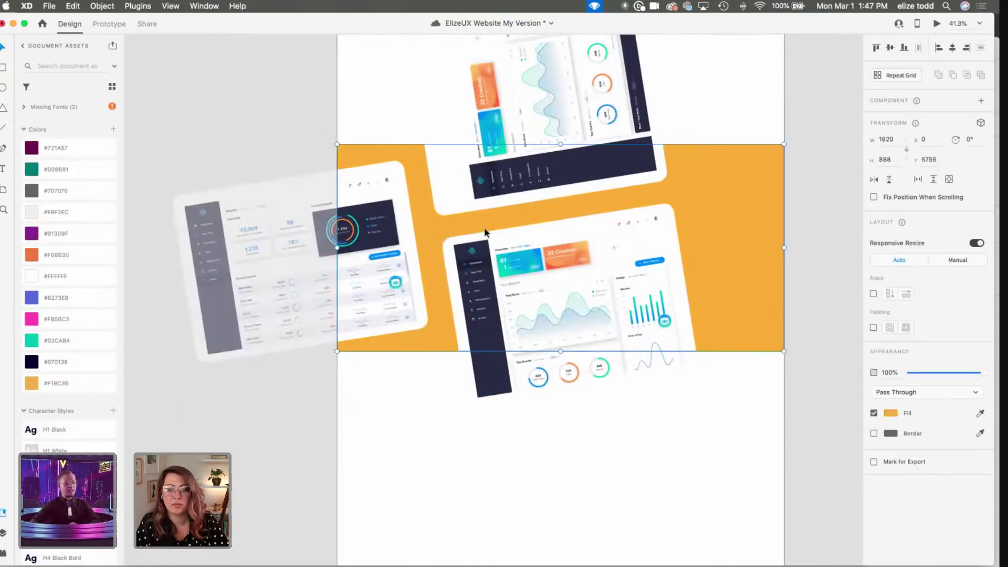
key("cmd+v")
left_click_drag(558, 254, 439, 118)
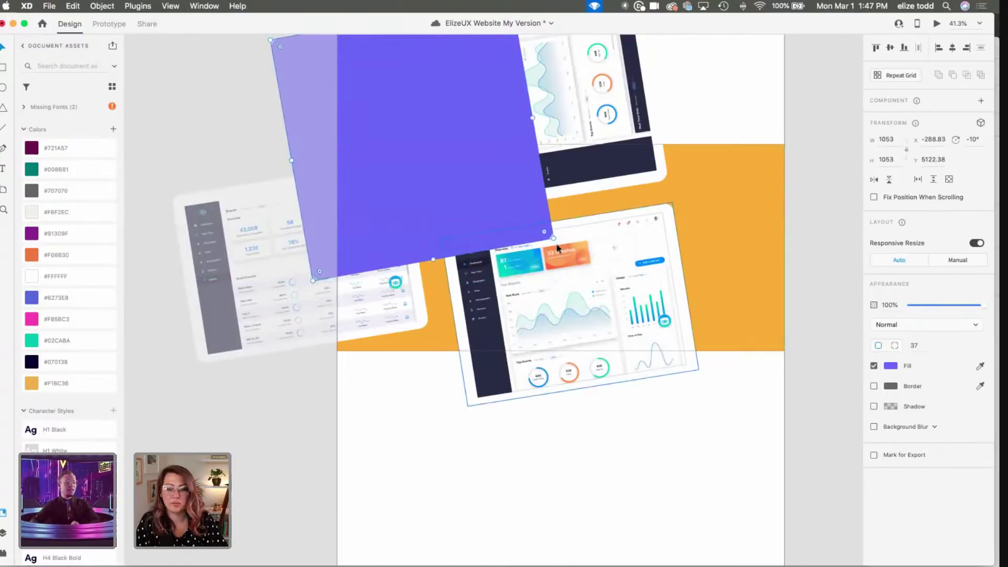
left_click_drag(557, 242, 612, 304)
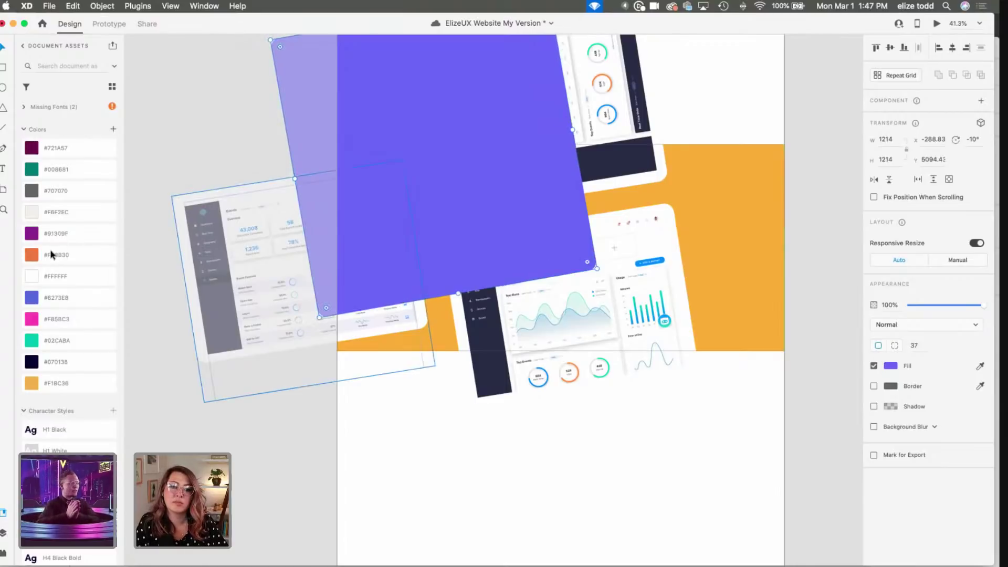
Step: Fill the pasted square with the saved orange and send it behind the tablet mockups
left_click(75, 253)
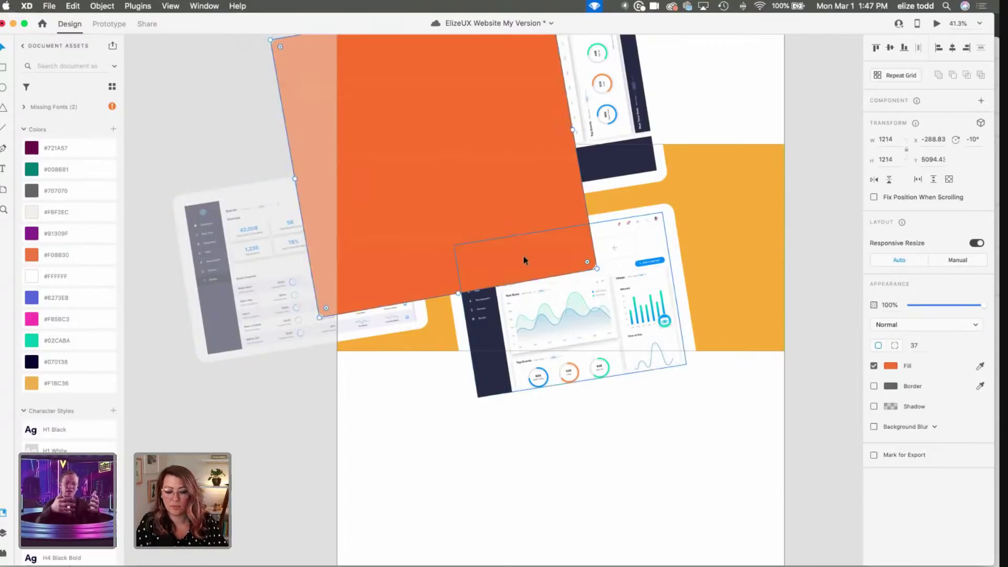
key("super+bracketleft")
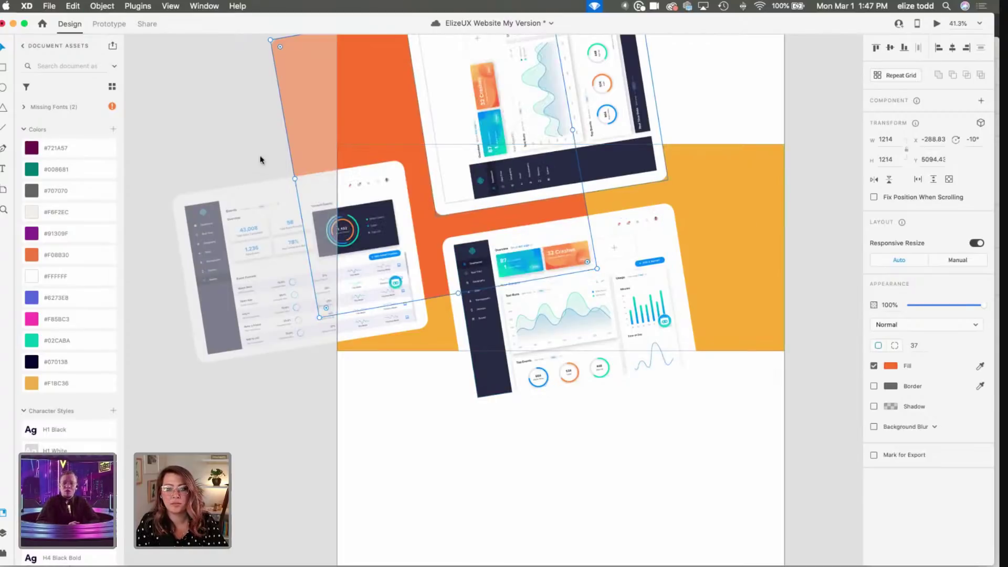
Step: Rotate the orange square behind the tablets to -45°
scroll(271, 142, "up", 3)
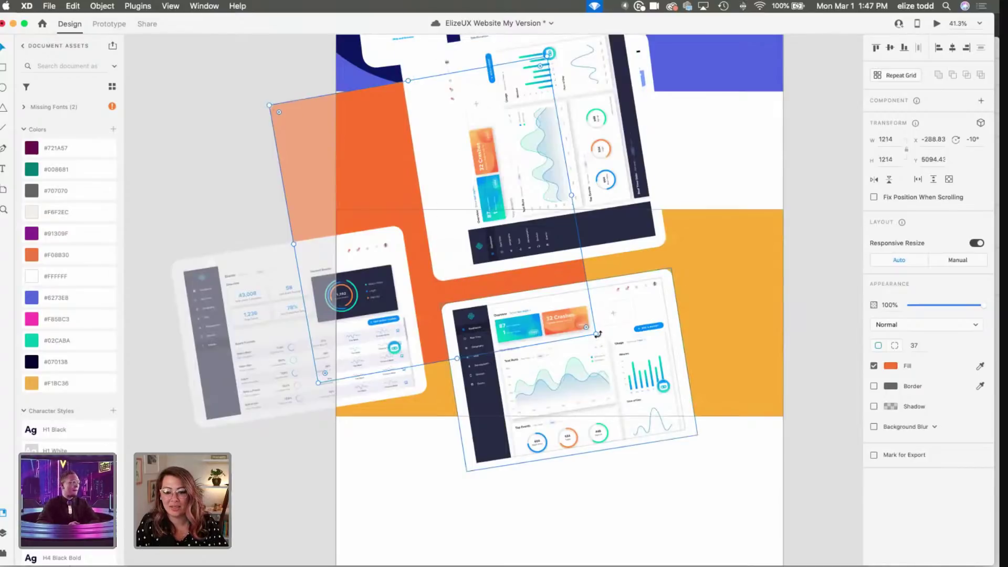
left_click_drag(599, 331, 613, 217)
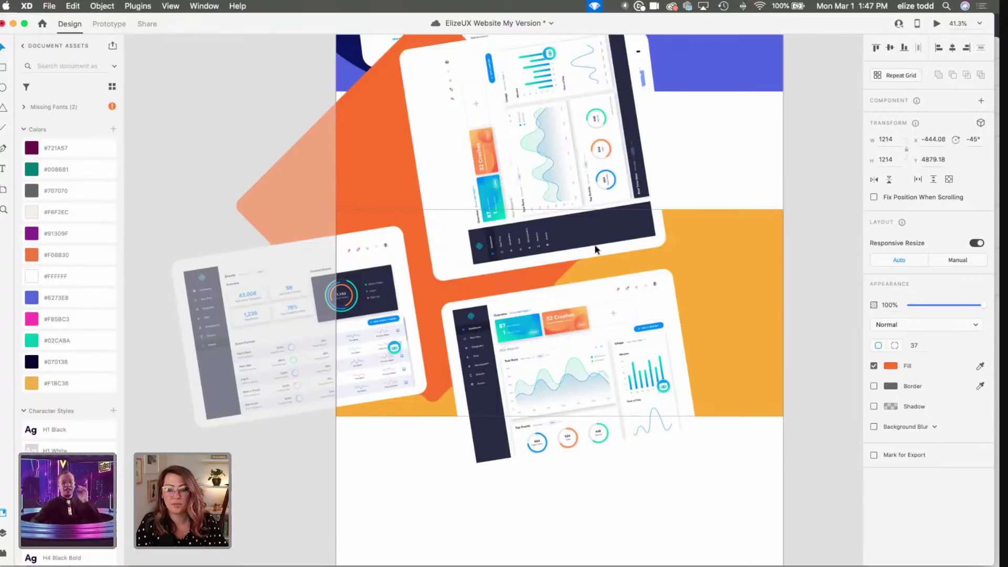
left_click(748, 204)
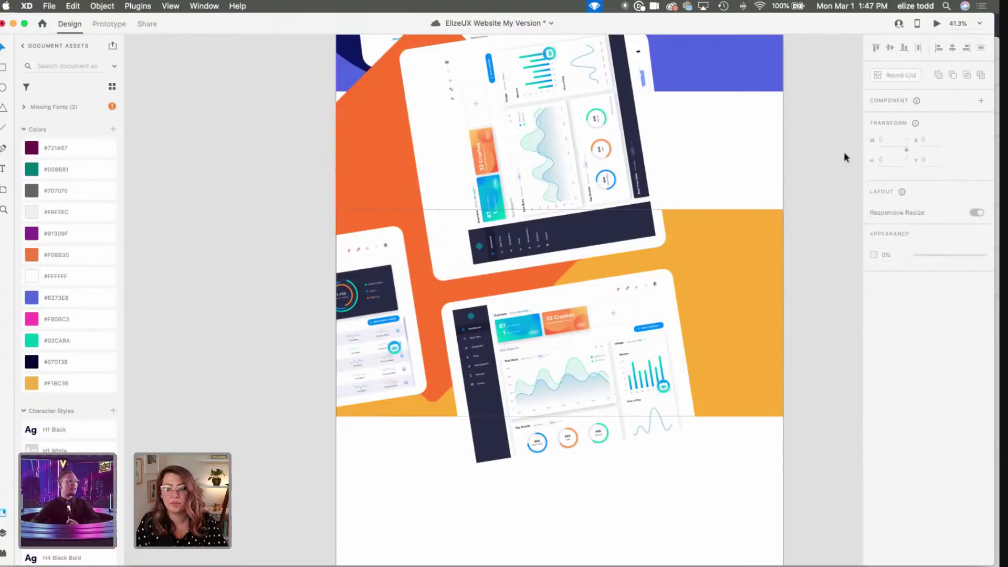
left_click(676, 226)
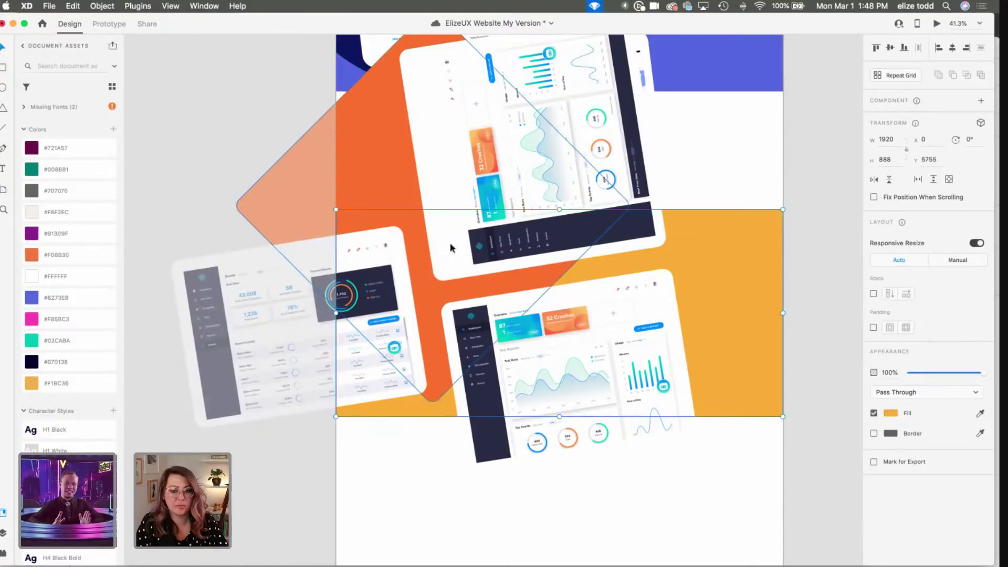
key("Delete")
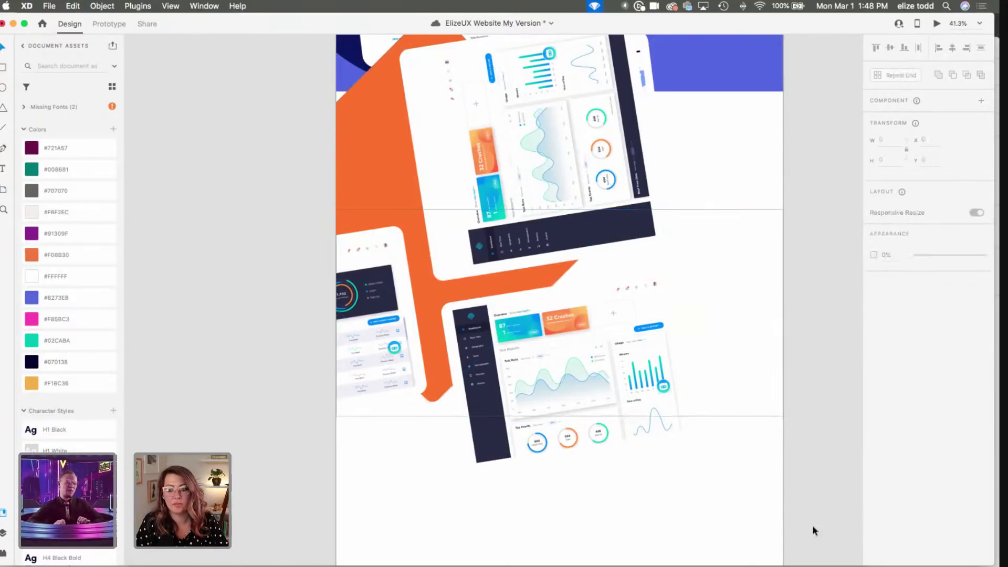
key("super+z")
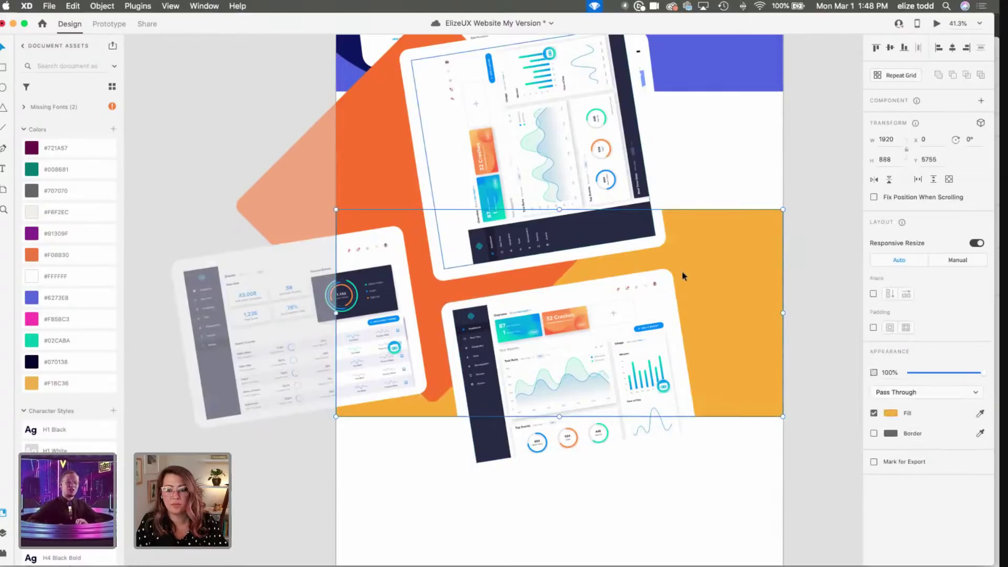
Step: Mask the tablets, orange square and yellow background with the 1920 by 889 outline rectangle fitted to the banner
key("shift+super+m")
scroll(781, 223, "up", 5)
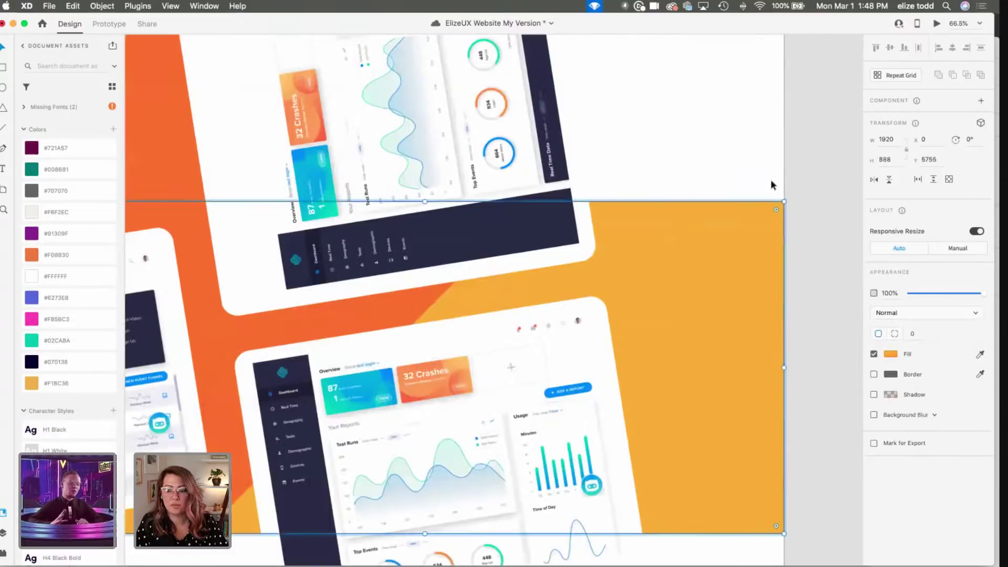
key("shift+super+a")
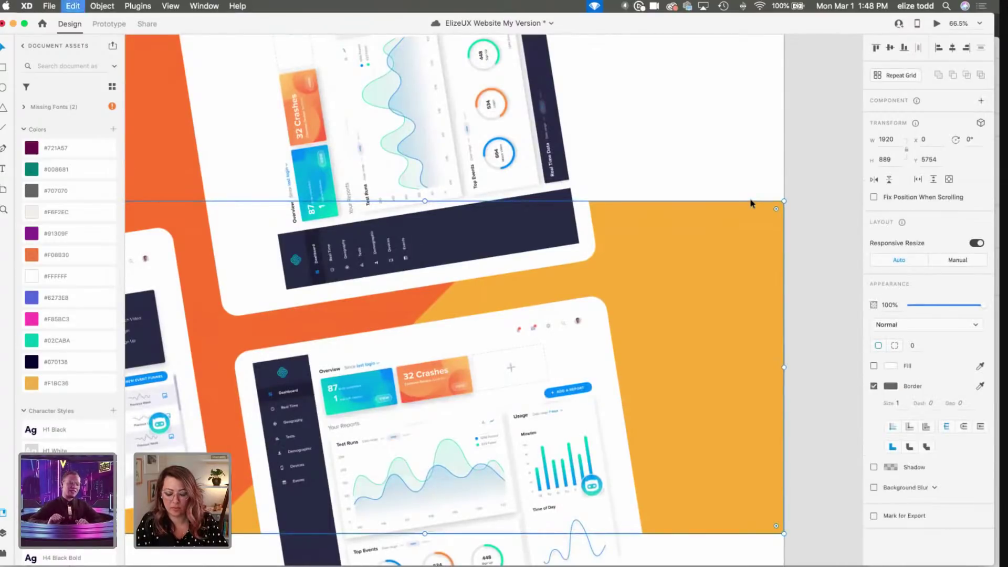
scroll(676, 282, "down", 10)
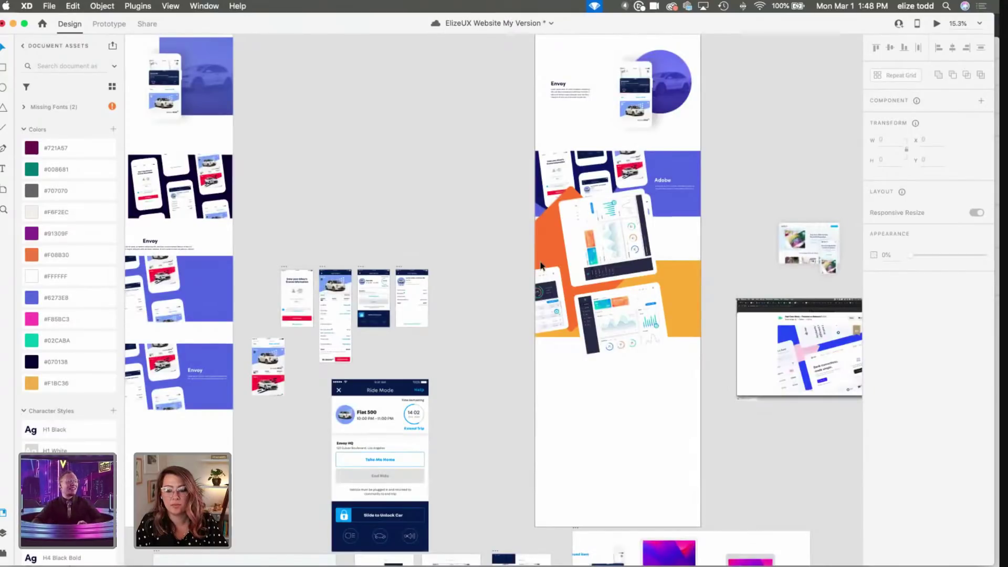
left_click_drag(713, 367, 532, 231)
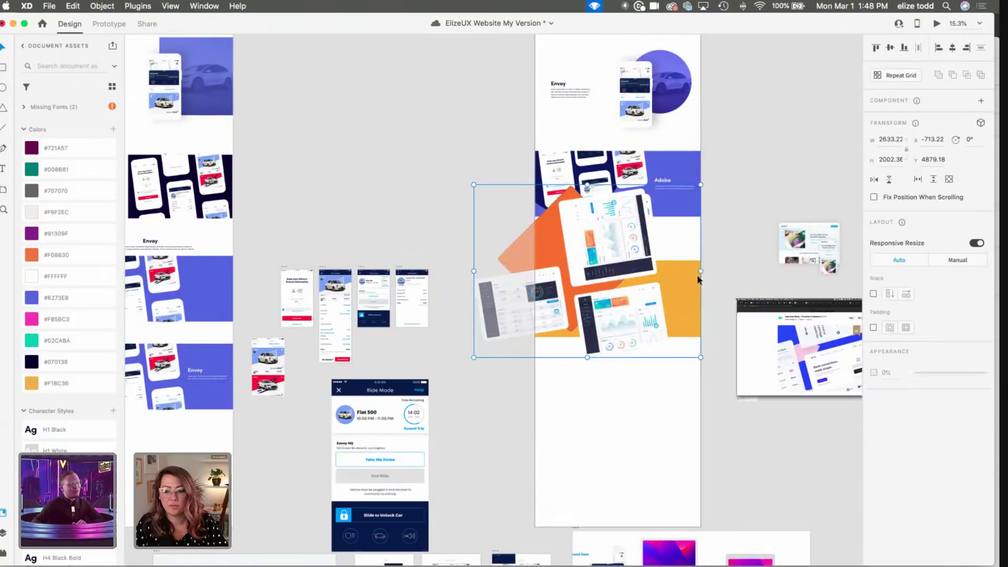
left_click(622, 401)
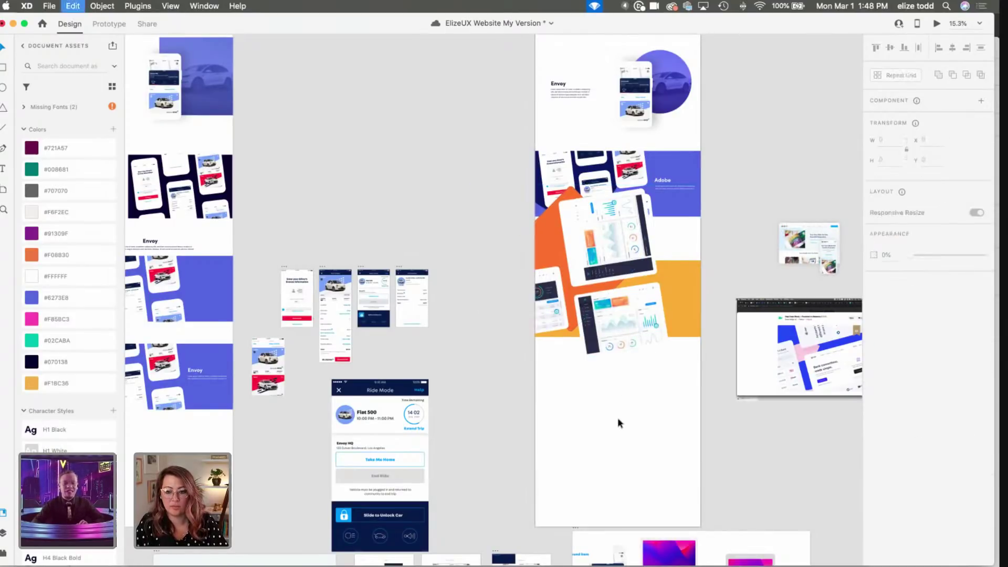
left_click(680, 315)
left_click(611, 240, "shift")
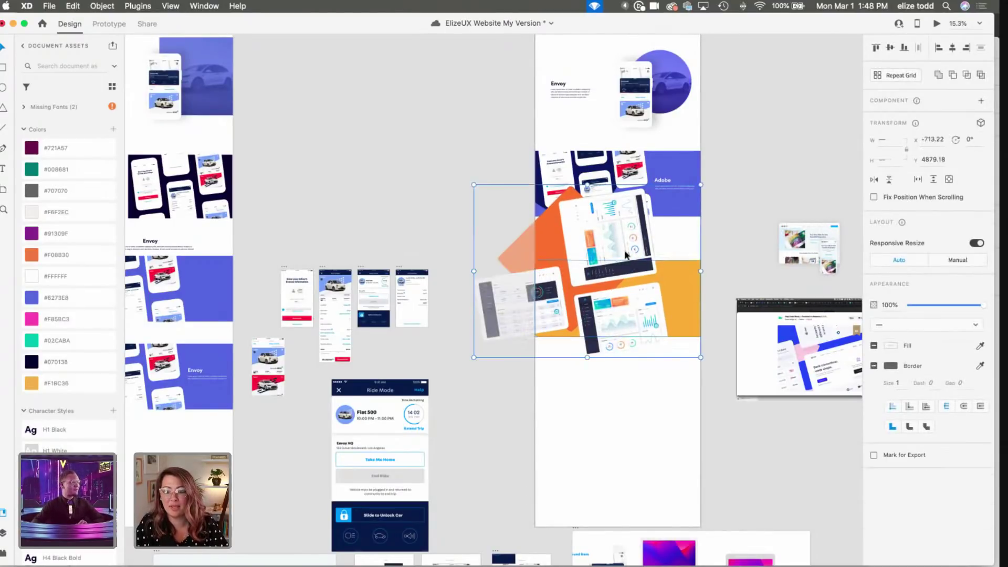
right_click(618, 243)
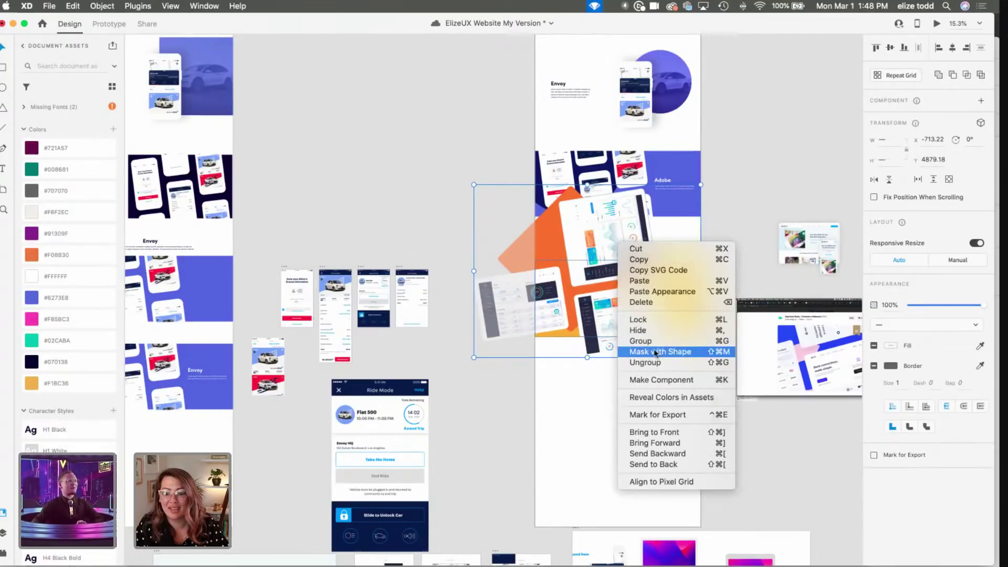
left_click(656, 354)
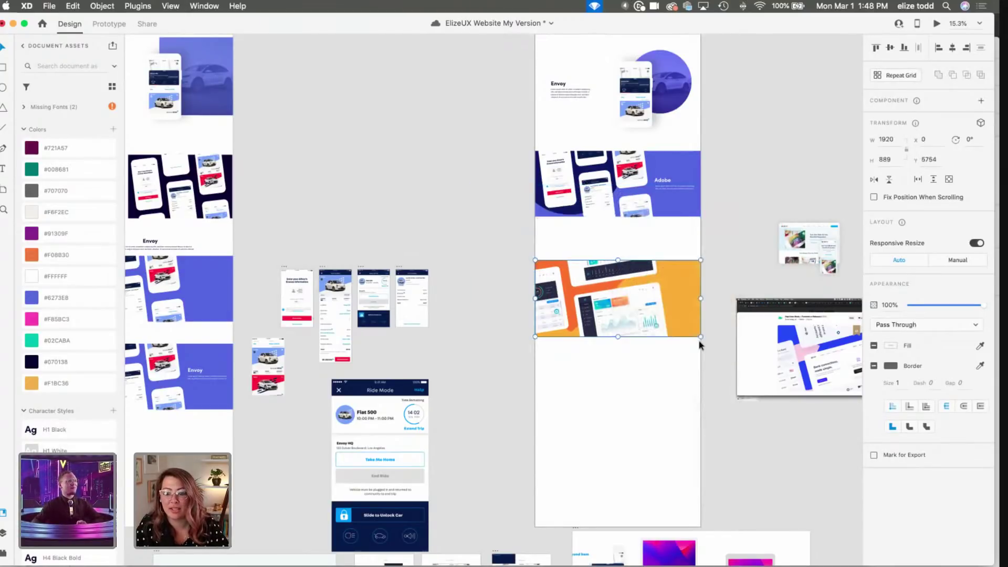
left_click(694, 352)
Step: Inside the masked yellow banner, shift all three tablet mockups slightly left, placing the upper tablet at X 150.73
scroll(658, 328, "up", 3)
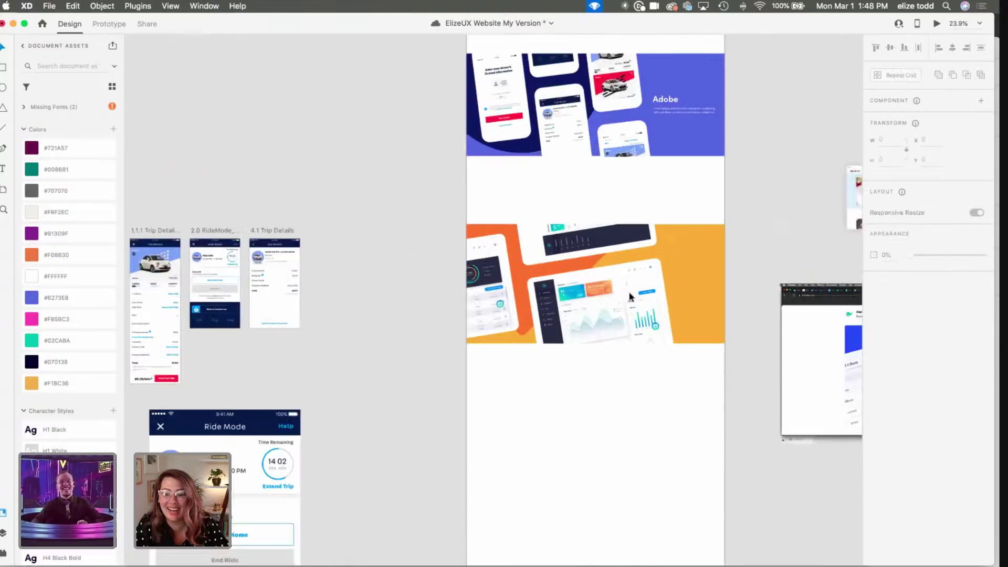
left_click(607, 276)
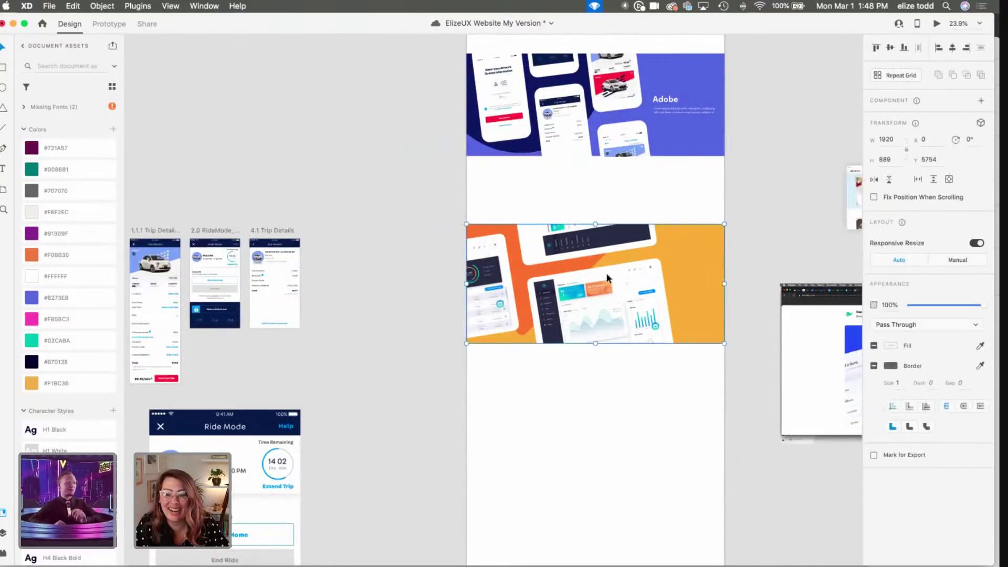
double_click(605, 284)
left_click(605, 285)
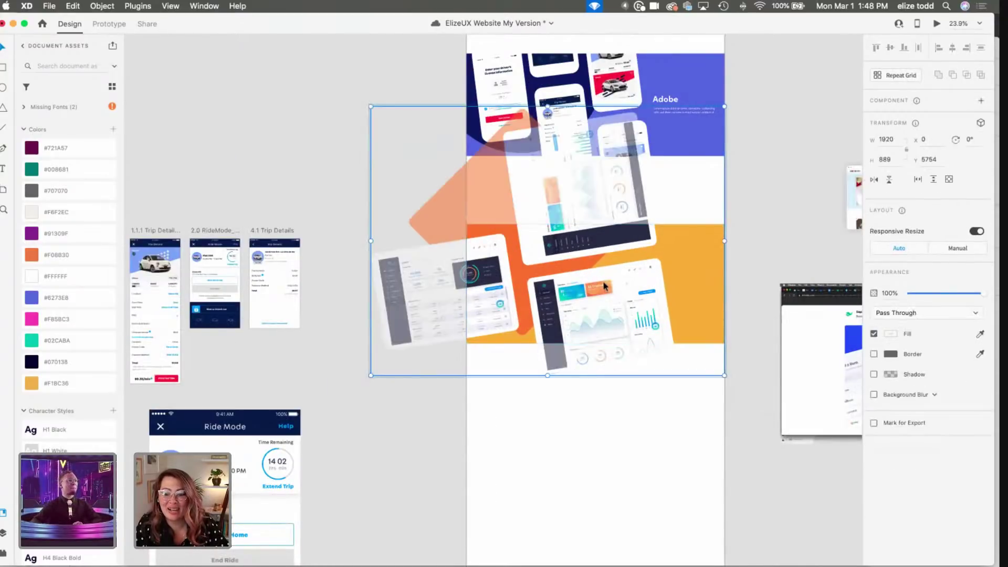
double_click(604, 286)
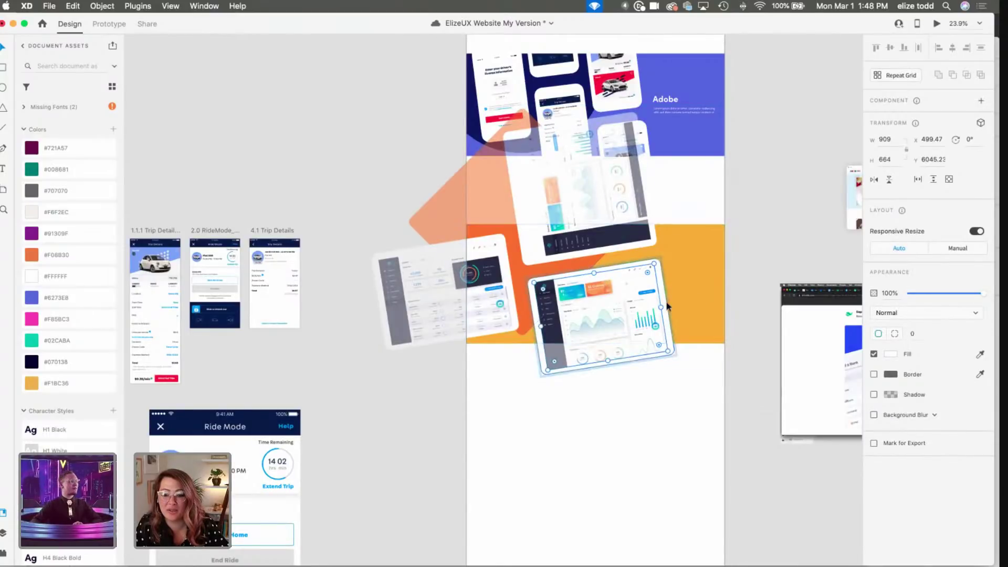
left_click(556, 239)
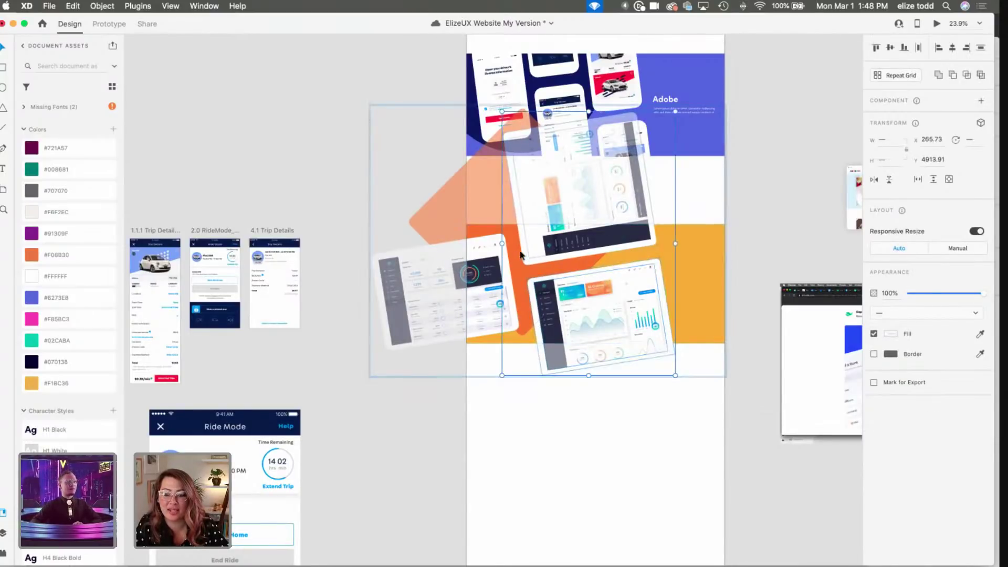
left_click_drag(493, 237, 480, 243)
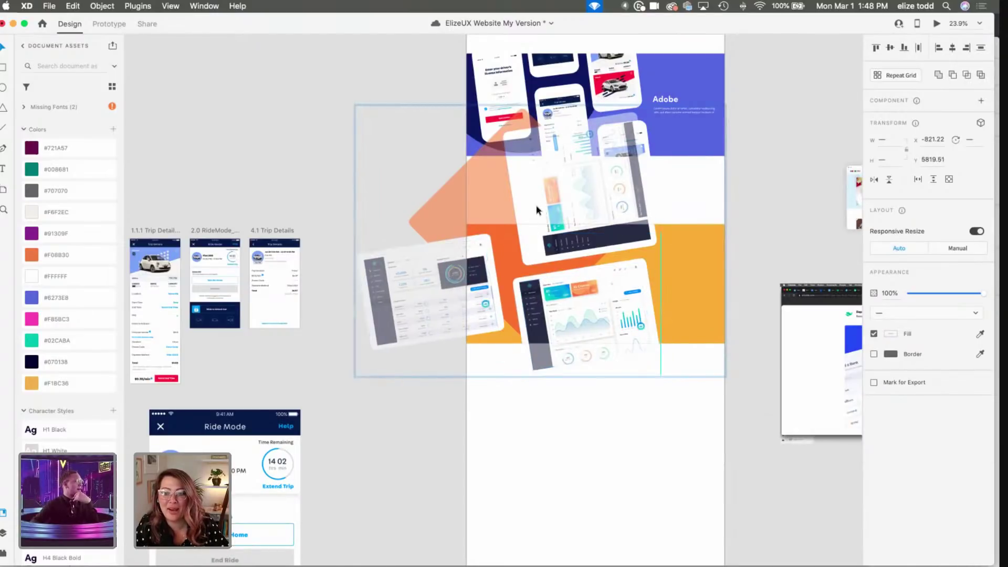
left_click(567, 229)
left_click_drag(553, 229, 552, 230)
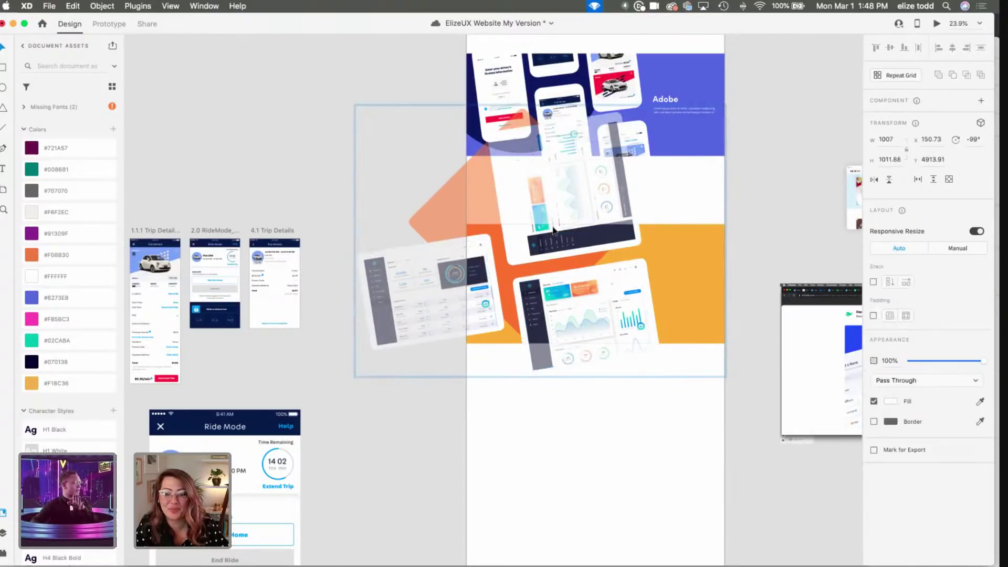
Step: Copy the Adobe heading and its paragraph from the purple banner onto the yellow area beside the tablets
key("Delete")
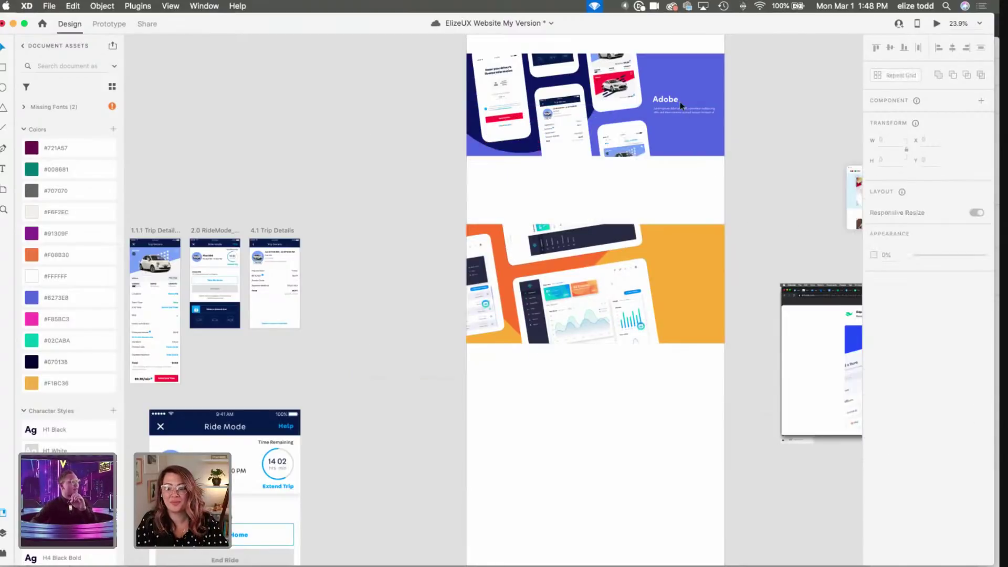
left_click(673, 112)
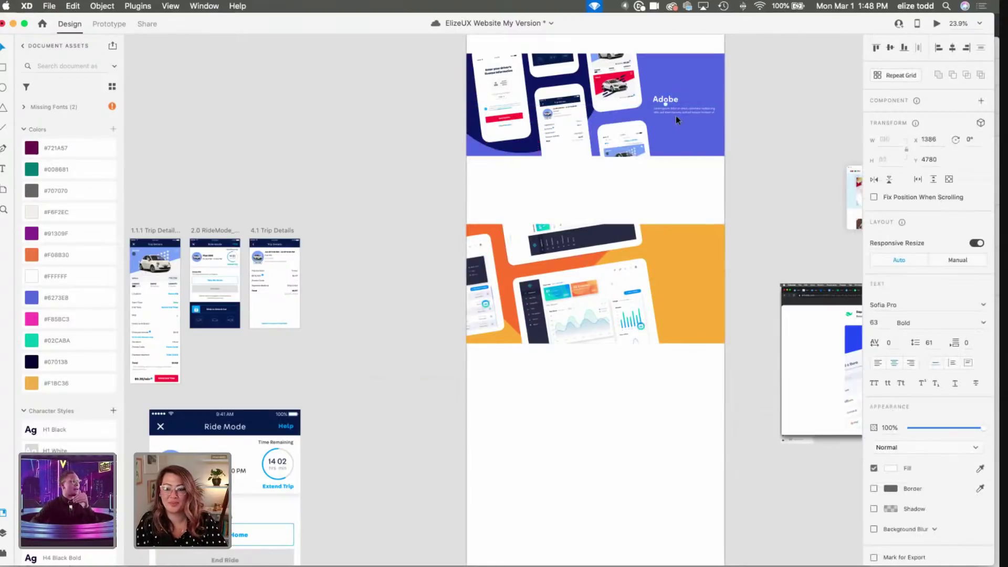
key("super+c")
left_click(682, 286)
key("super+v")
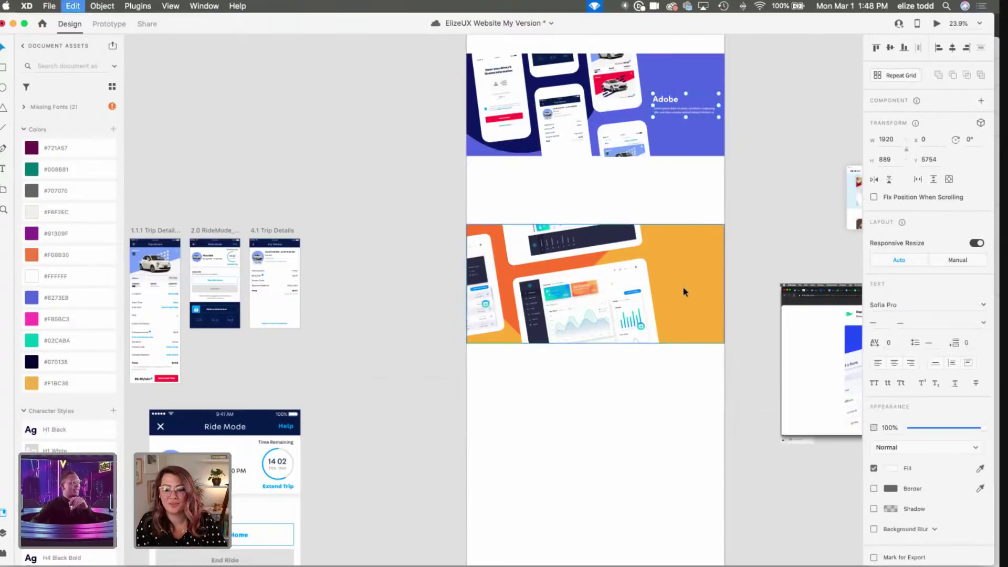
left_click(684, 292)
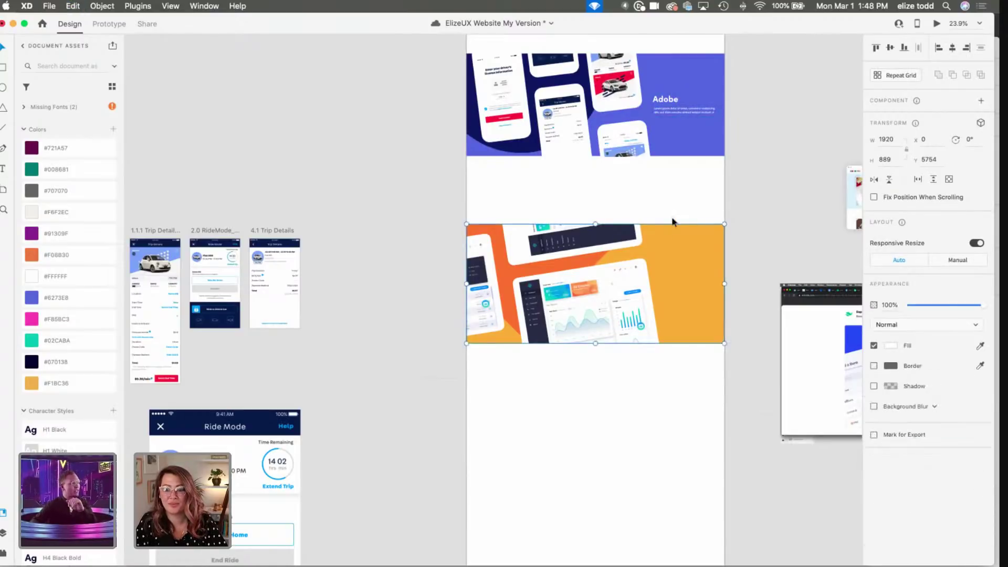
left_click(664, 105)
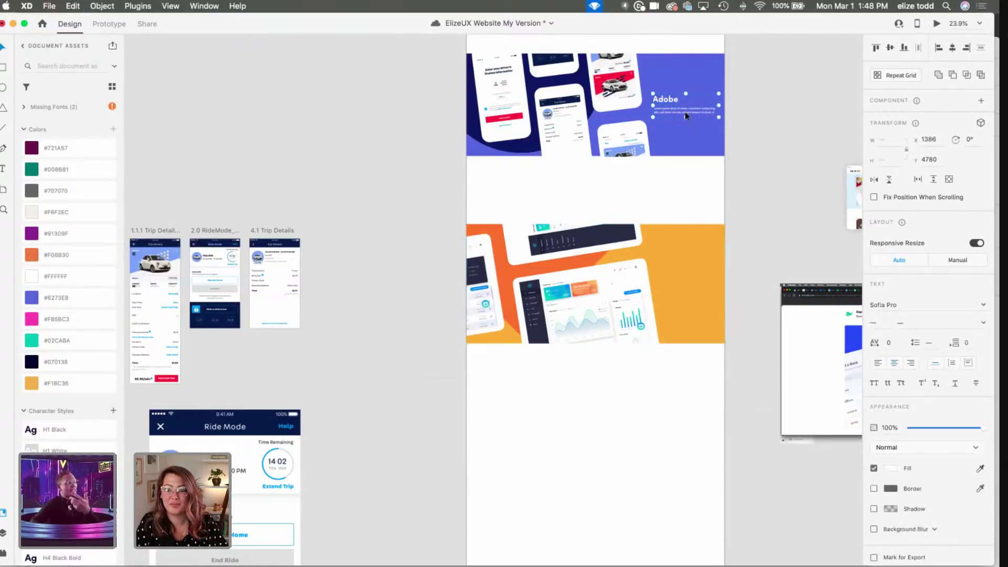
left_click_drag(665, 105, 677, 294)
double_click(676, 294)
scroll(676, 294, "up", 5)
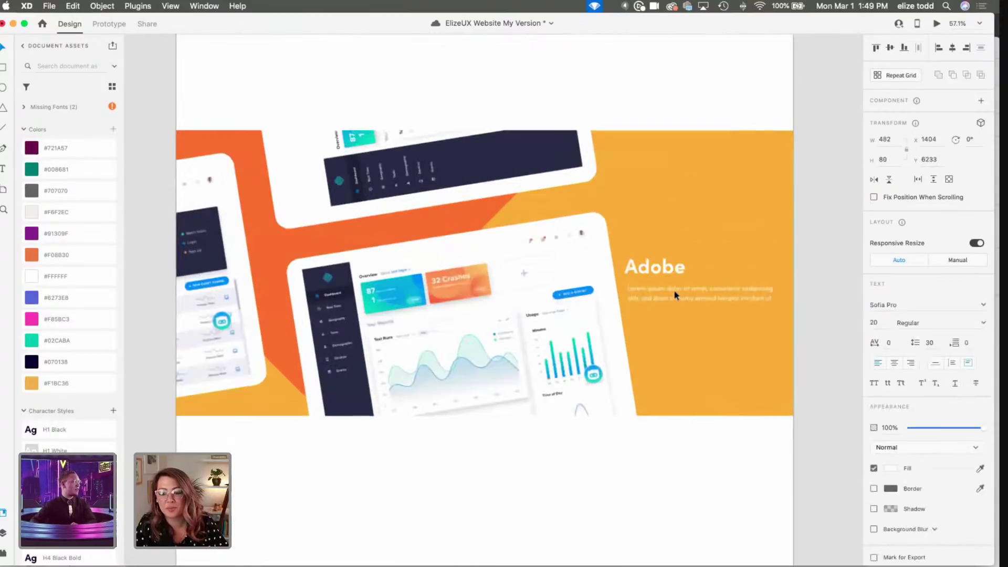
Step: Shift the copied Adobe heading and paragraph together slightly left in the yellow banner, to X 1361, Y 6135
left_click(631, 273, "shift")
left_click_drag(631, 273, 624, 273)
scroll(628, 272, "down", 2)
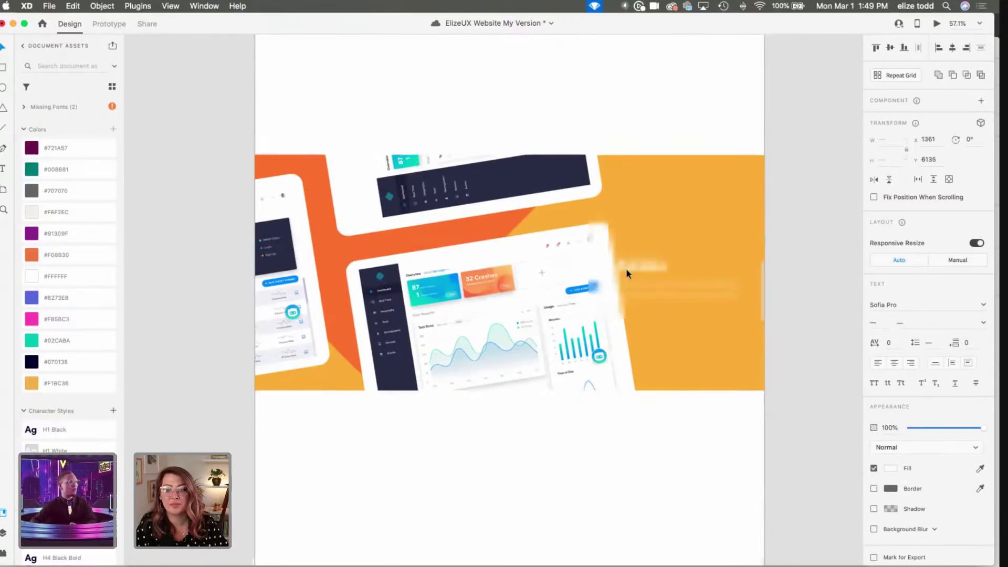
scroll(474, 278, "down", 2)
Step: Inside the masked yellow banner, move the lower tablet left to X 281.6 and the upper tablet to X 115.83, Y 4958.91
left_click(474, 278)
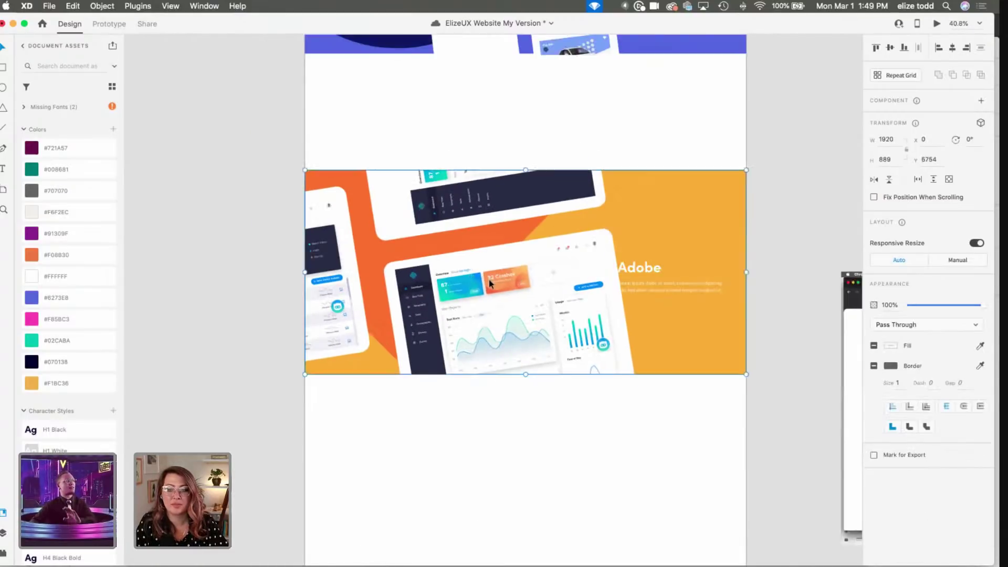
double_click(489, 279)
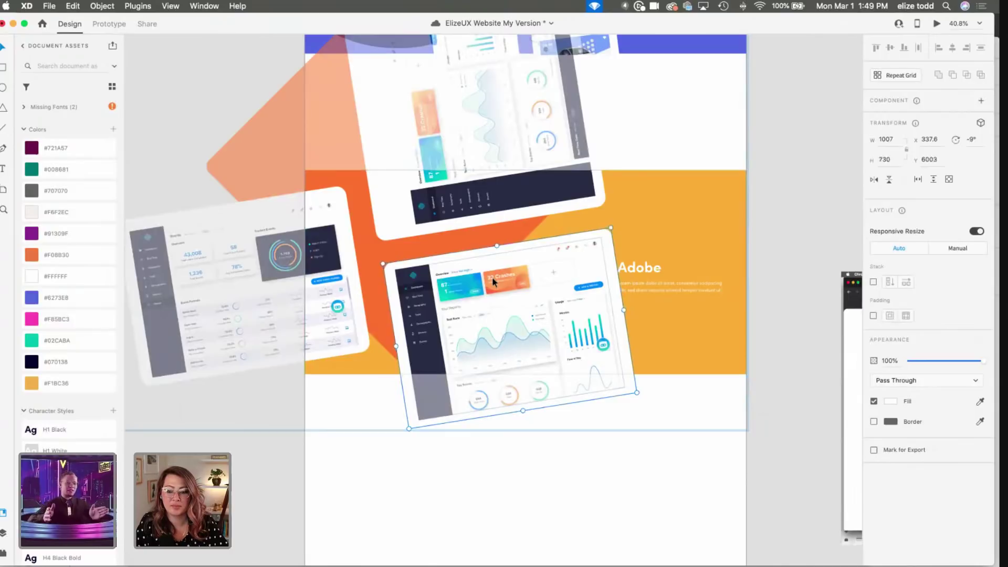
left_click_drag(492, 276, 480, 279)
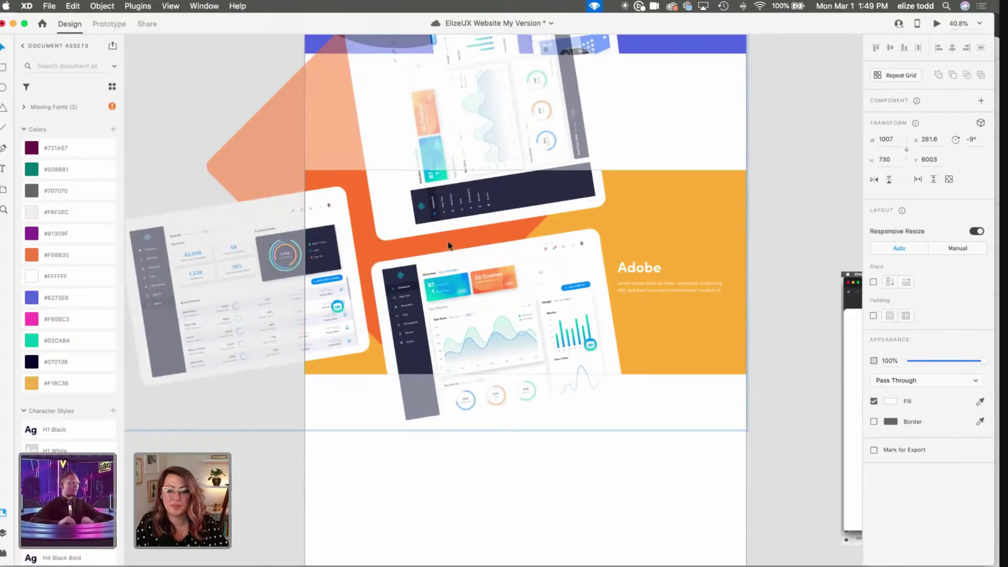
left_click(415, 204)
mouse_move(413, 205)
left_mouse_down()
mouse_move(402, 203)
mouse_move(405, 214)
left_mouse_up()
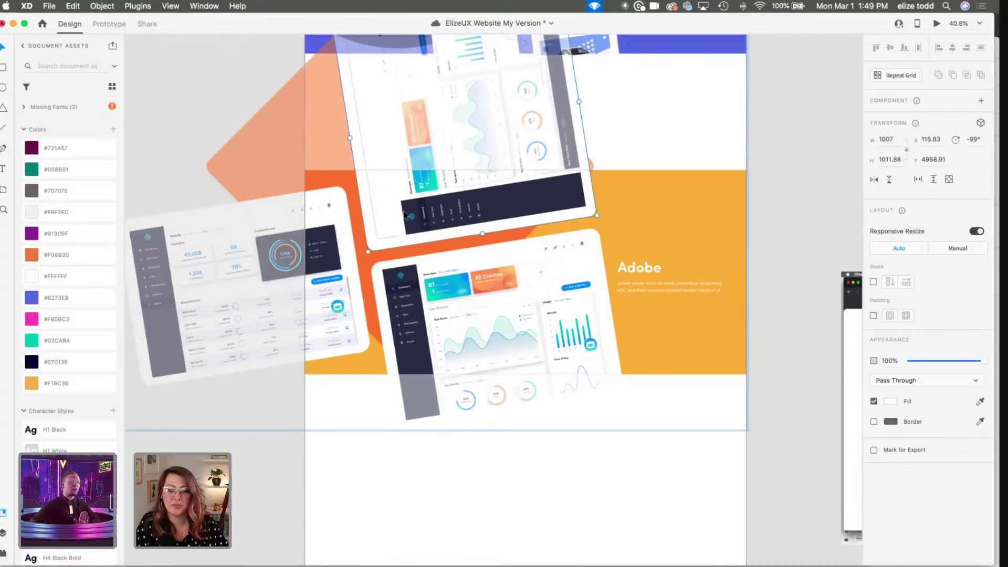
left_click(640, 149)
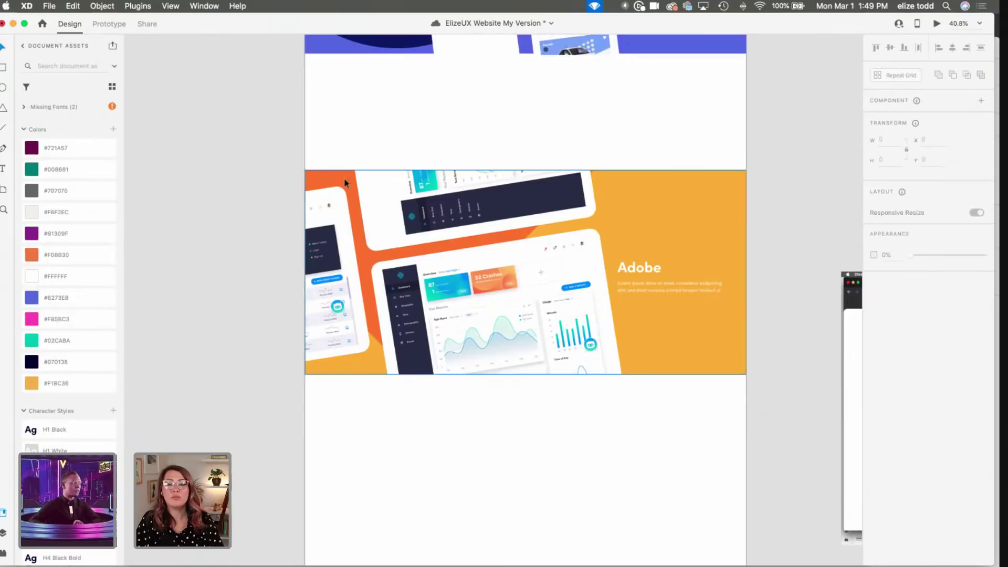
Step: Nudge the rotated orange square inside the yellow banner's mask left to X -484.08
left_click(322, 181)
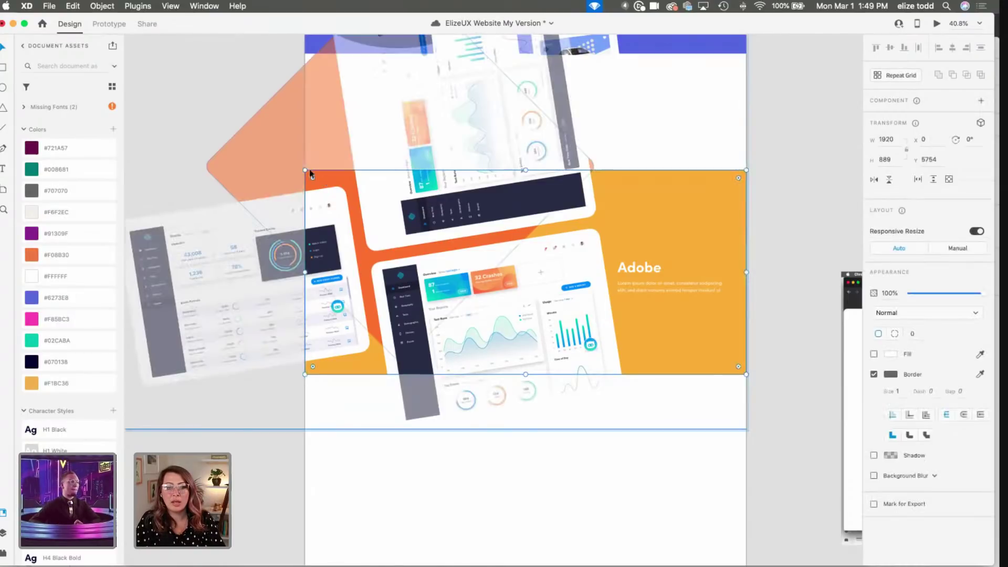
double_click(263, 148)
key("shift+Left")
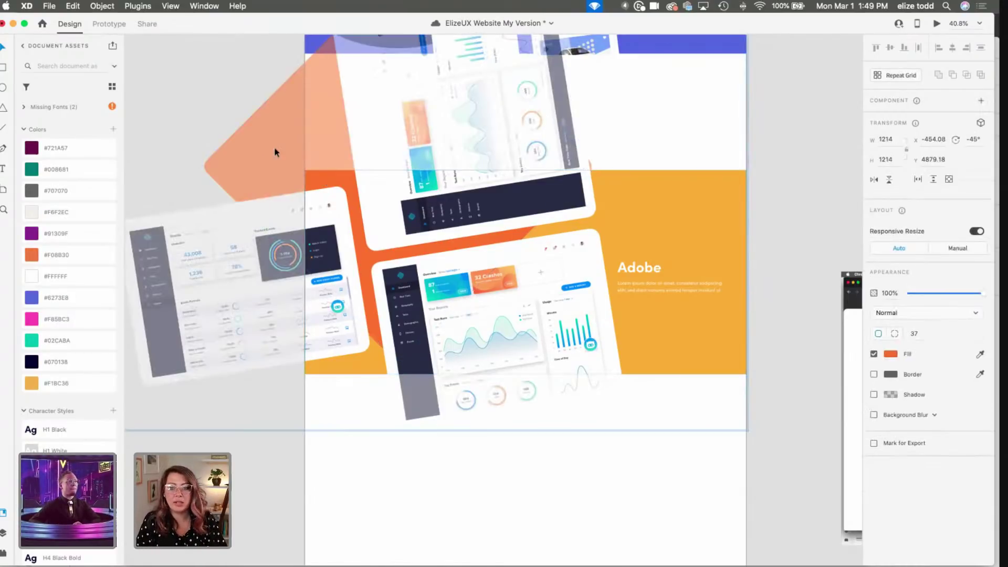
key("shift+Left")
key("shift+Left")
key("shift+Left")
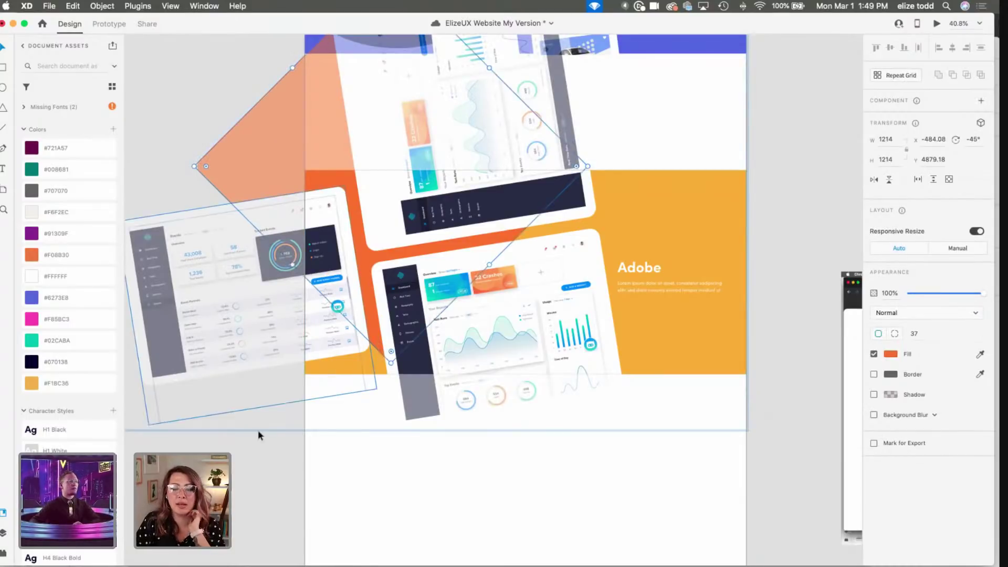
key("Delete")
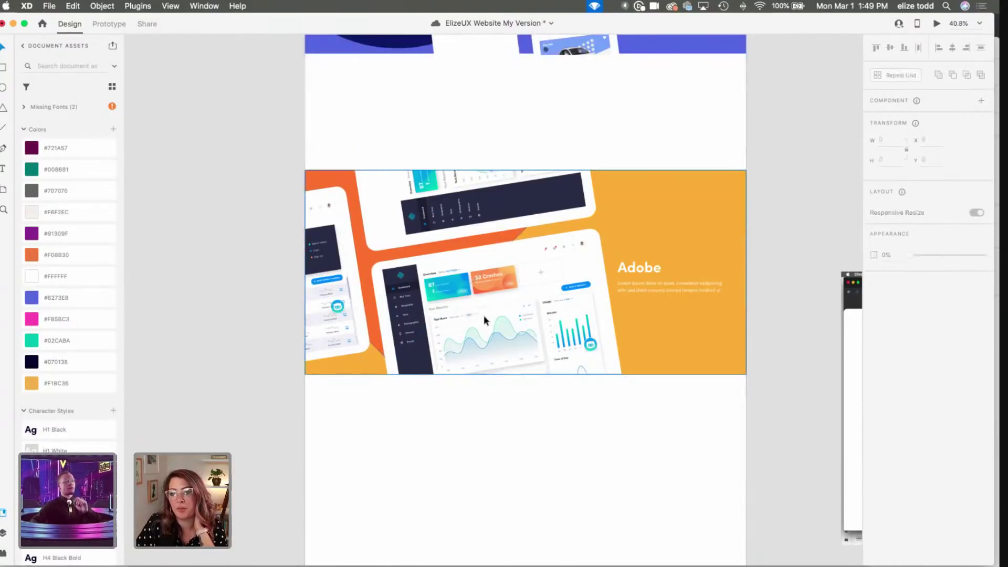
Step: View the scale and format options of the Custom Export plugin for the yellow banner, then dismiss them
scroll(483, 319, "down", 3)
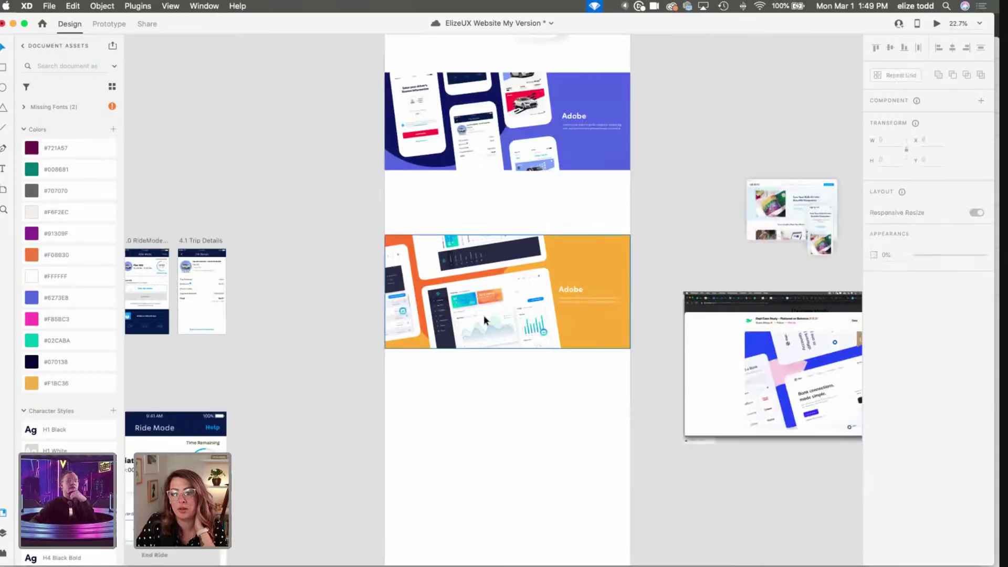
scroll(473, 251, "up", 2)
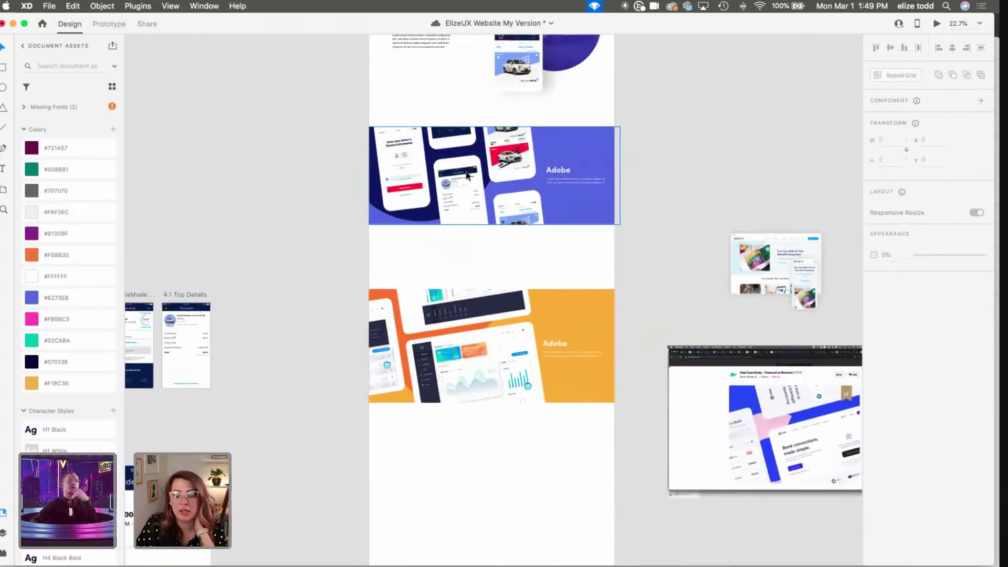
left_click(476, 329)
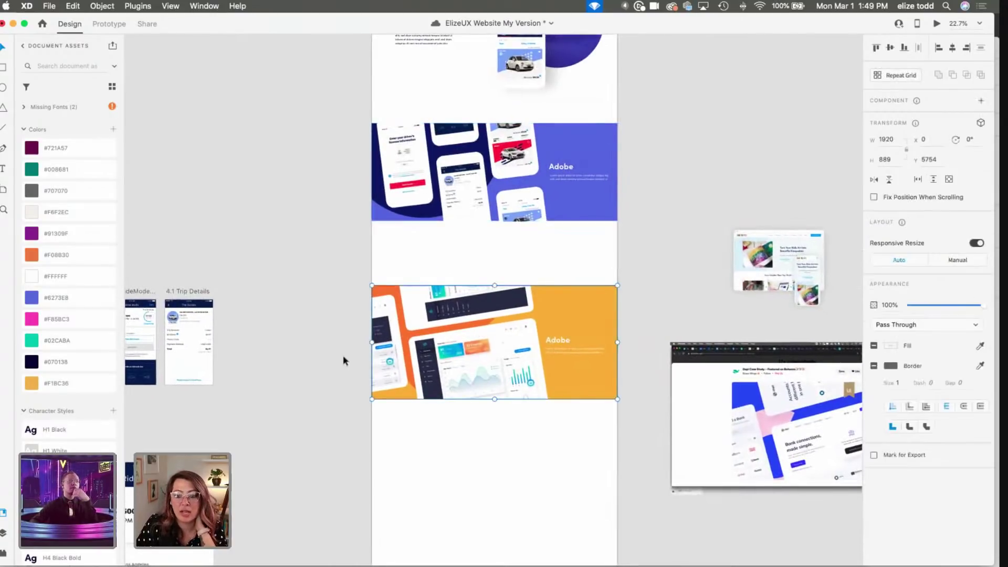
left_click(3, 552)
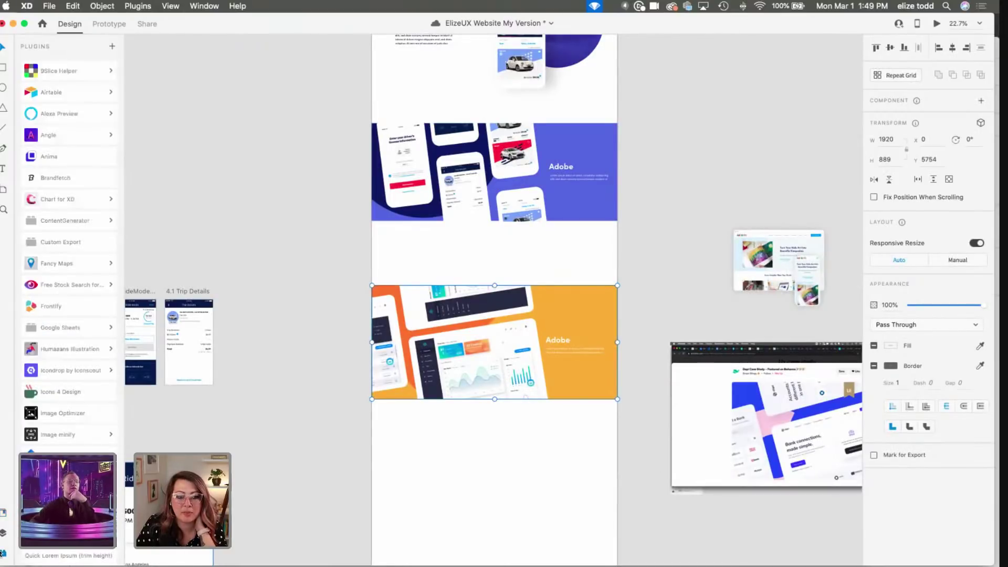
left_click(80, 241)
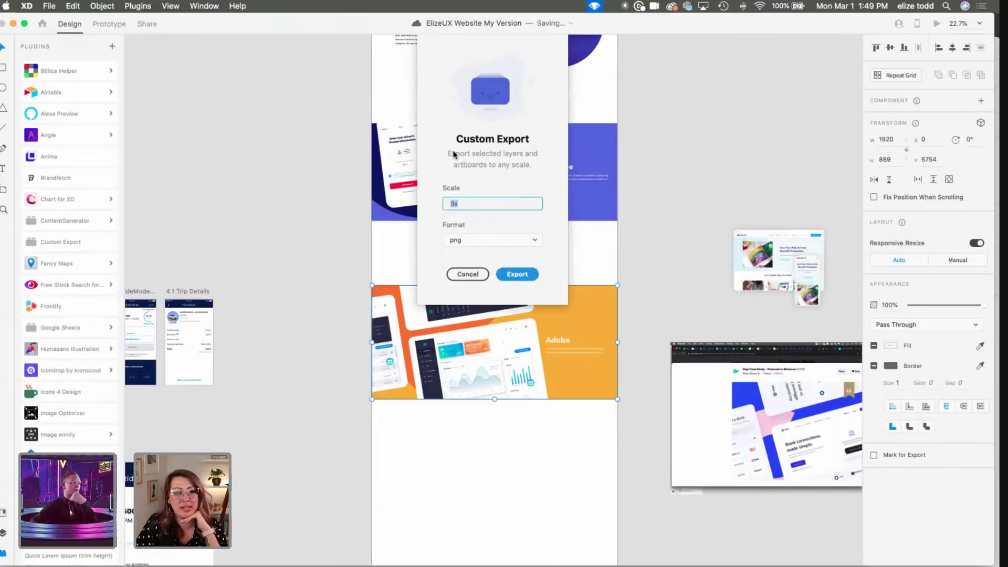
left_click(467, 274)
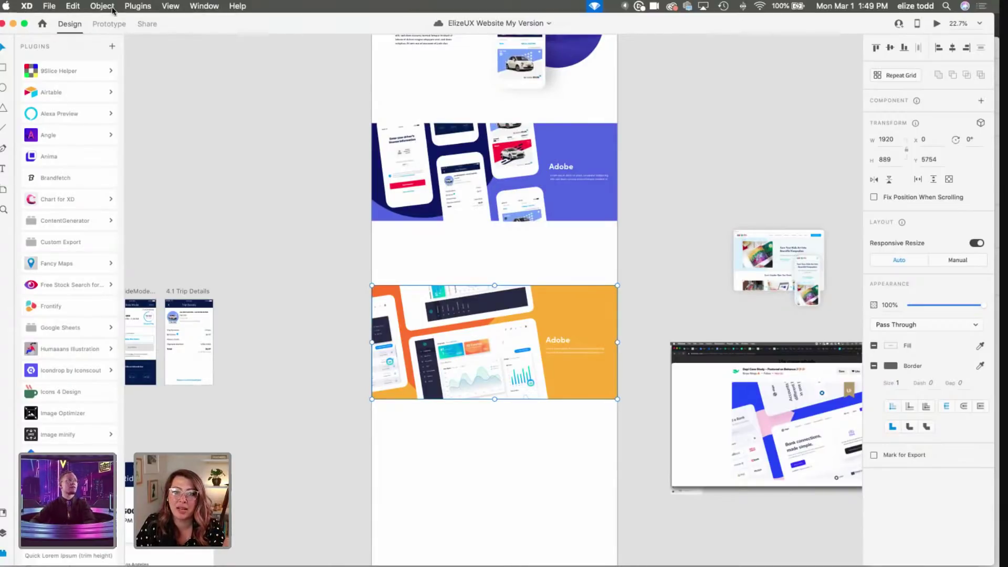
Step: Search the plugin library for "custom" and close the library
left_click(134, 6)
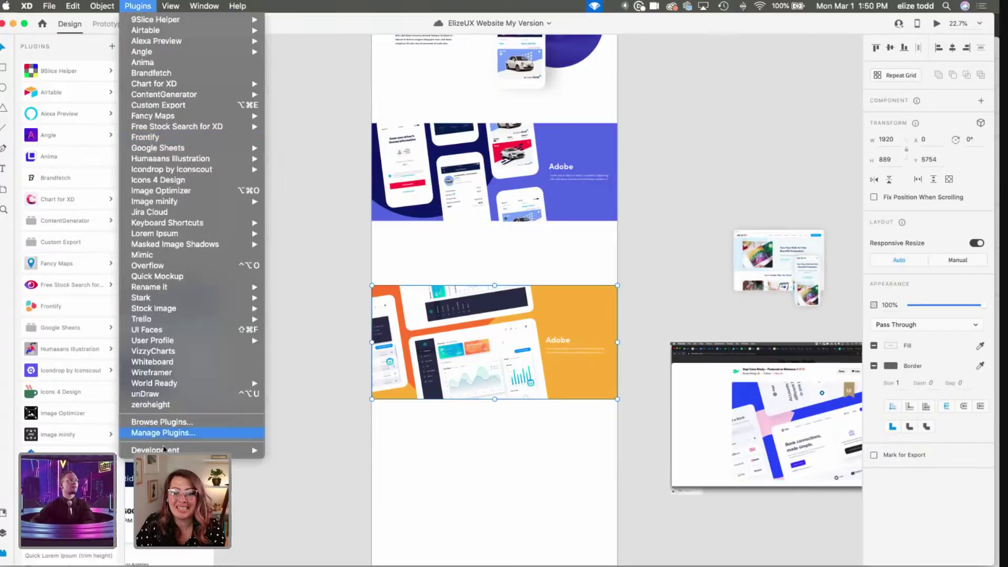
left_click(470, 418)
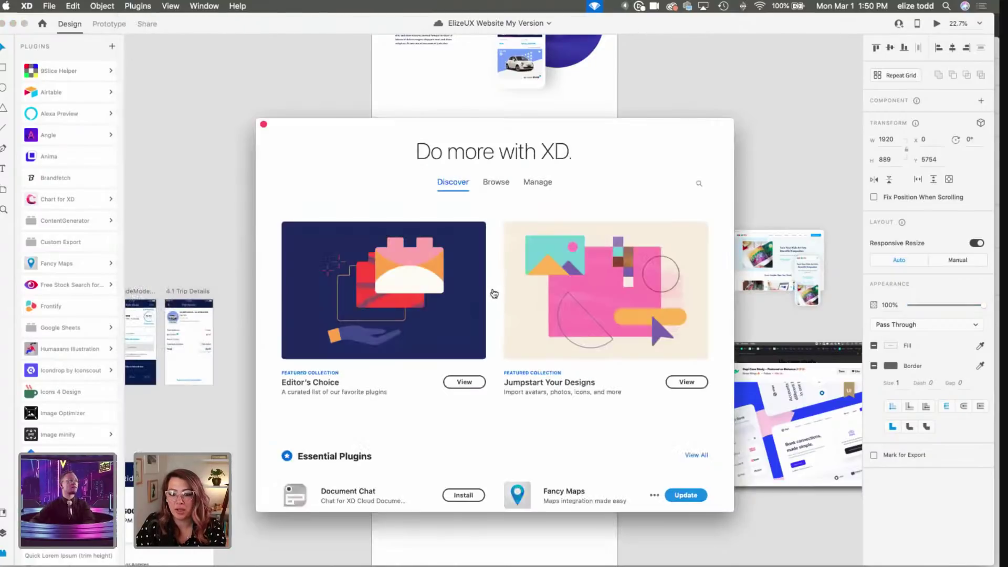
type("custome e")
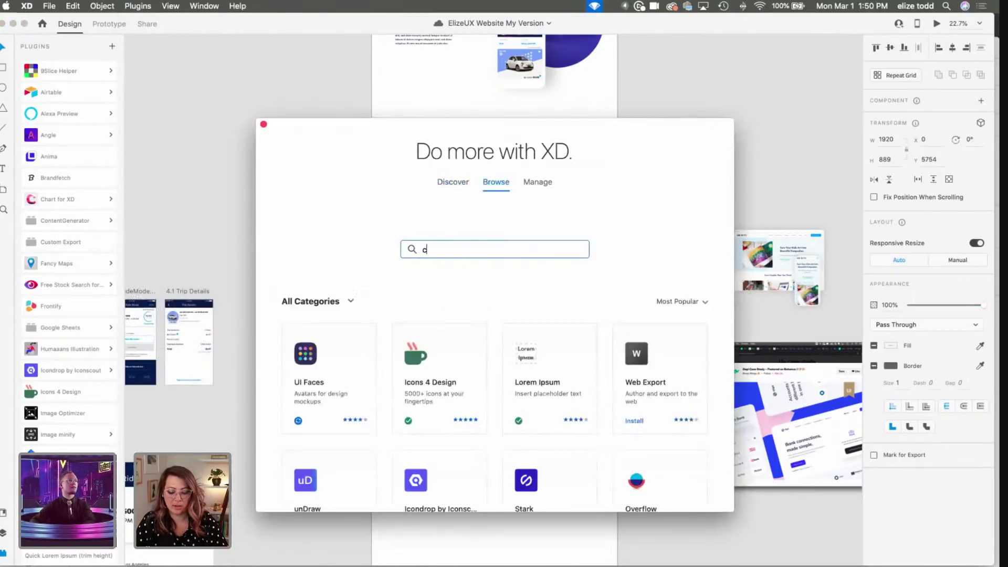
key("BackSpace")
key("BackSpace")
key("BackSpace")
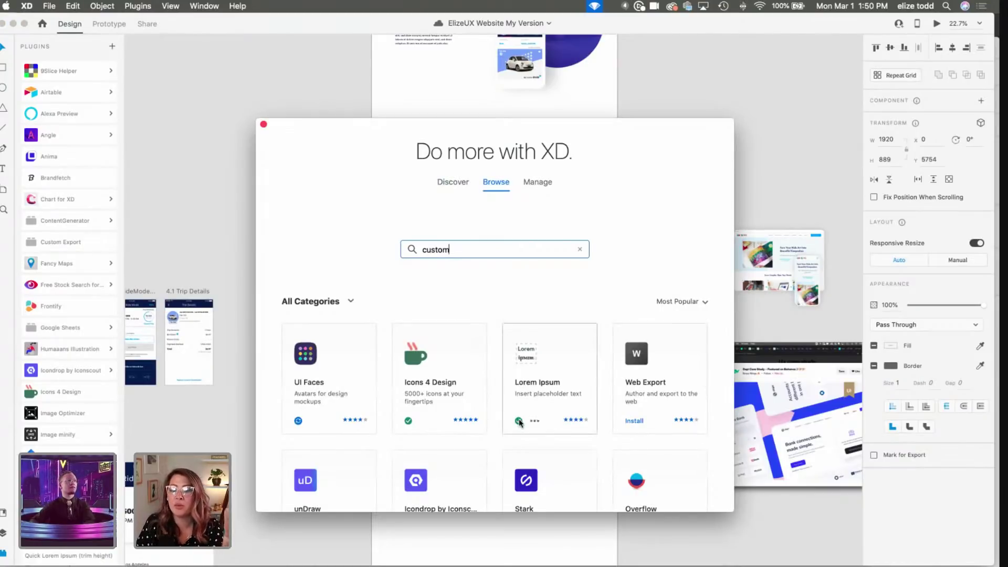
left_click(264, 124)
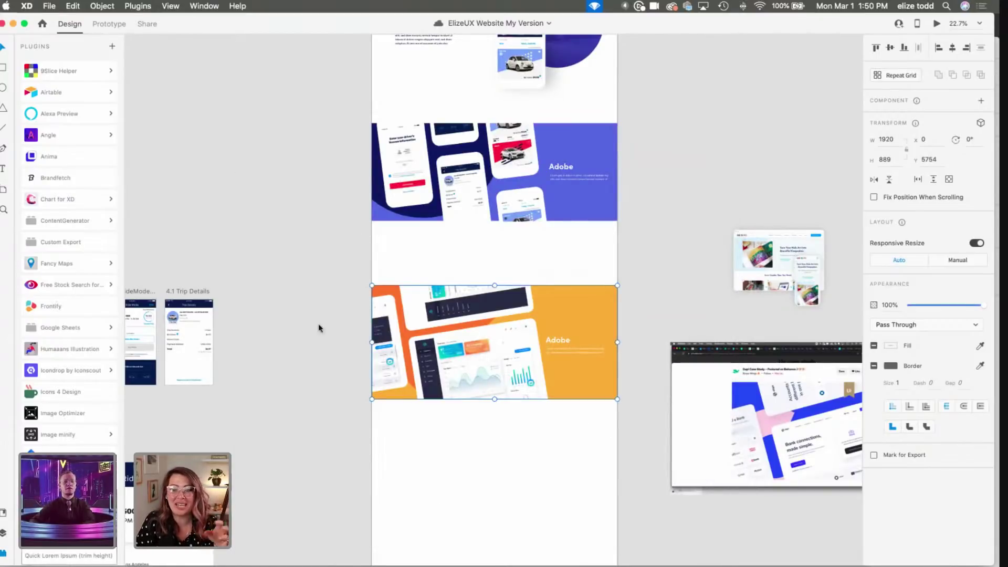
Step: Bring up the Custom Export plugin for the yellow banner again, cancel it and deselect the banner
left_click(4, 552)
left_click(4, 556)
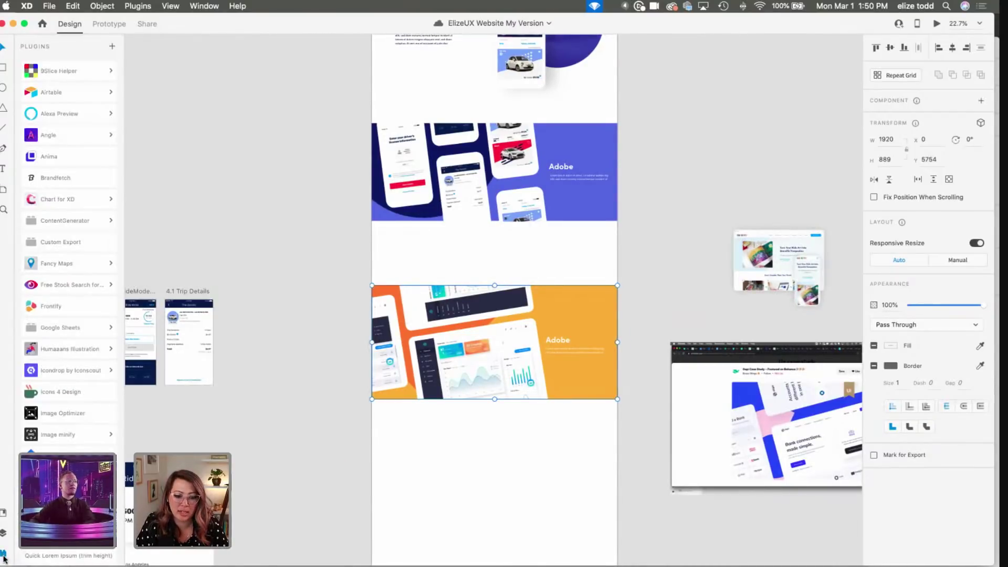
left_click(73, 242)
left_click(467, 274)
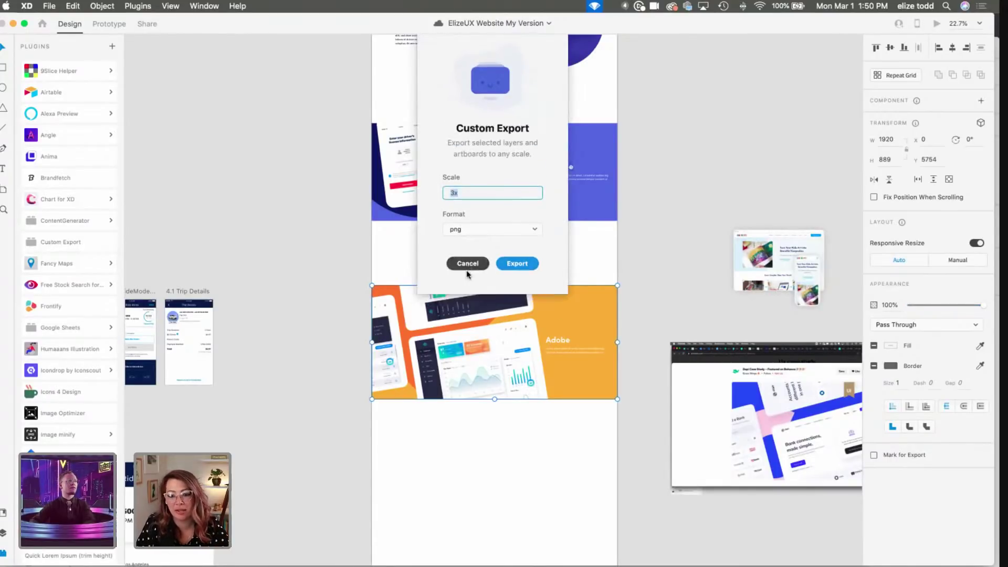
left_click(312, 381)
Step: Delete the purple Adobe banner with phone mockups above the yellow banner
scroll(457, 346, "down", 3)
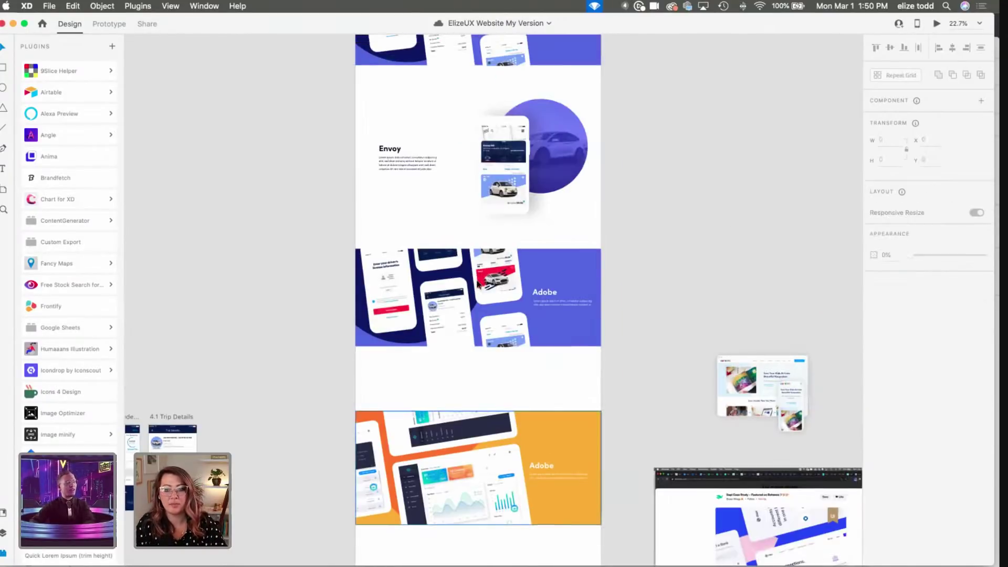
scroll(491, 299, "down", 3)
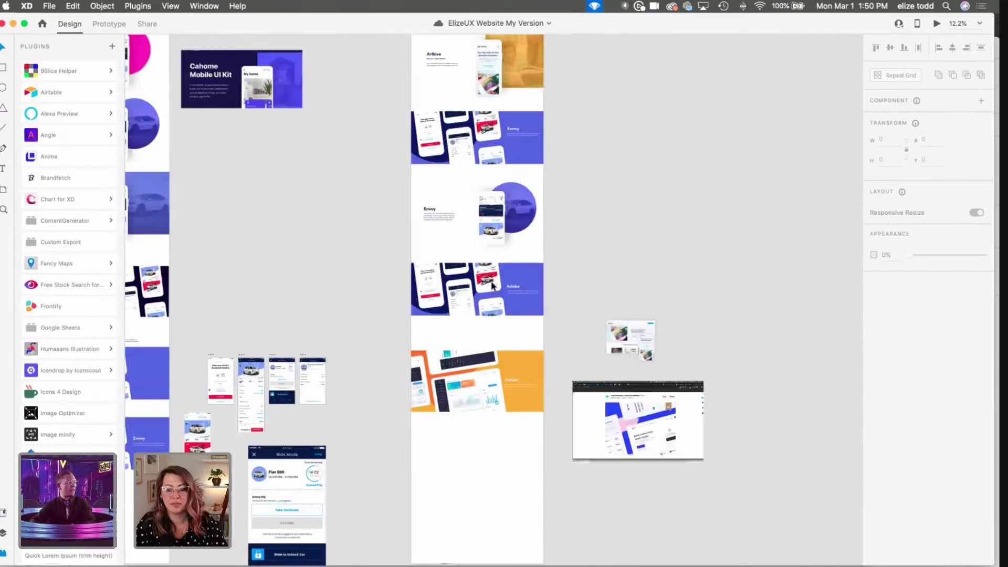
left_click(493, 286)
key("Delete")
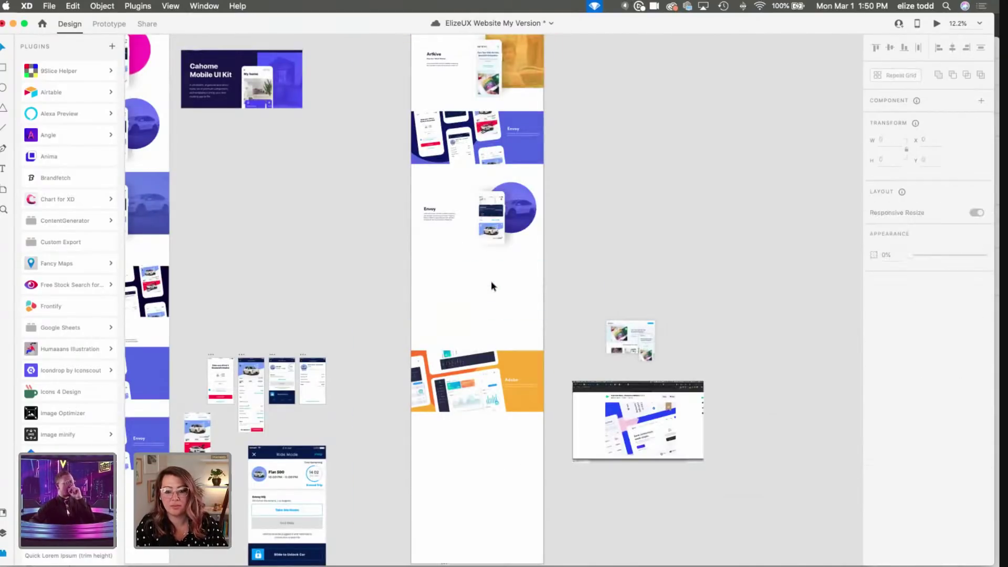
Step: Move the masked yellow tablet banner up beneath the Envoy circle section, to X 0, Y 4484
left_click(499, 279)
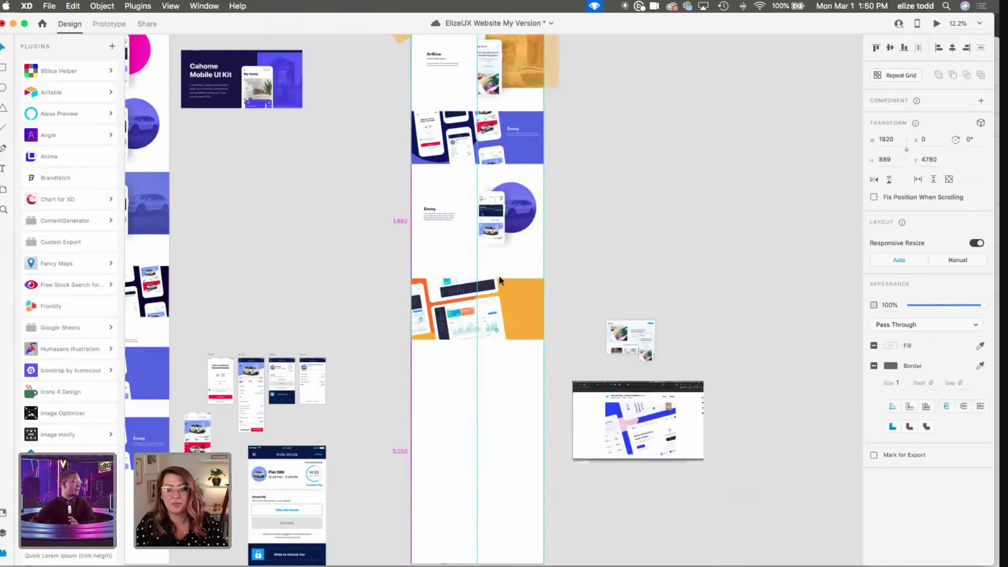
left_click_drag(498, 270, 499, 271)
scroll(498, 271, "up", 2)
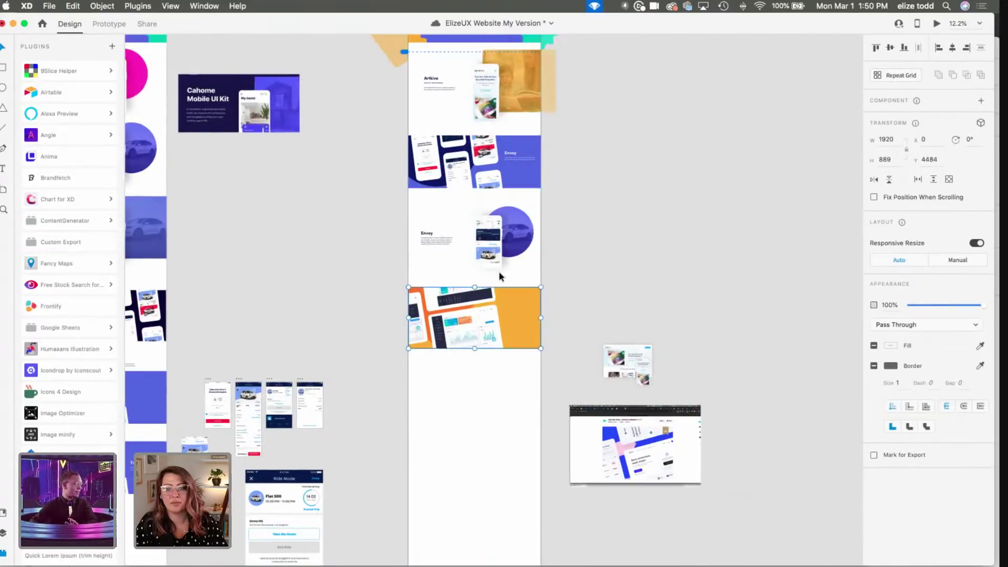
left_click(588, 242)
scroll(588, 242, "up", 2)
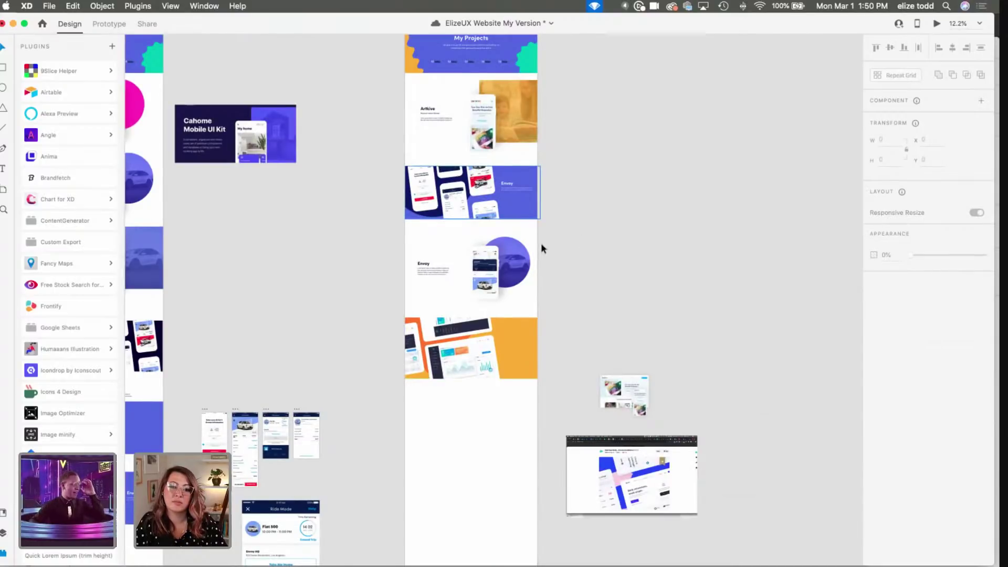
Step: Move the yellow tablet banner down onto its white heading text at X 0, Y 5754, keeping the text in front
left_click_drag(514, 353, 512, 439)
double_click(510, 432)
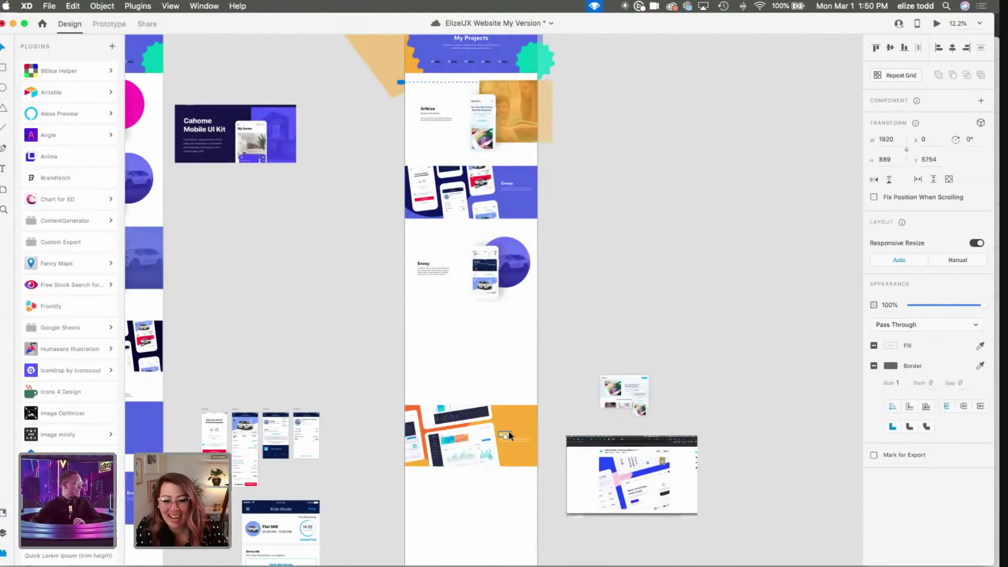
left_click(524, 408)
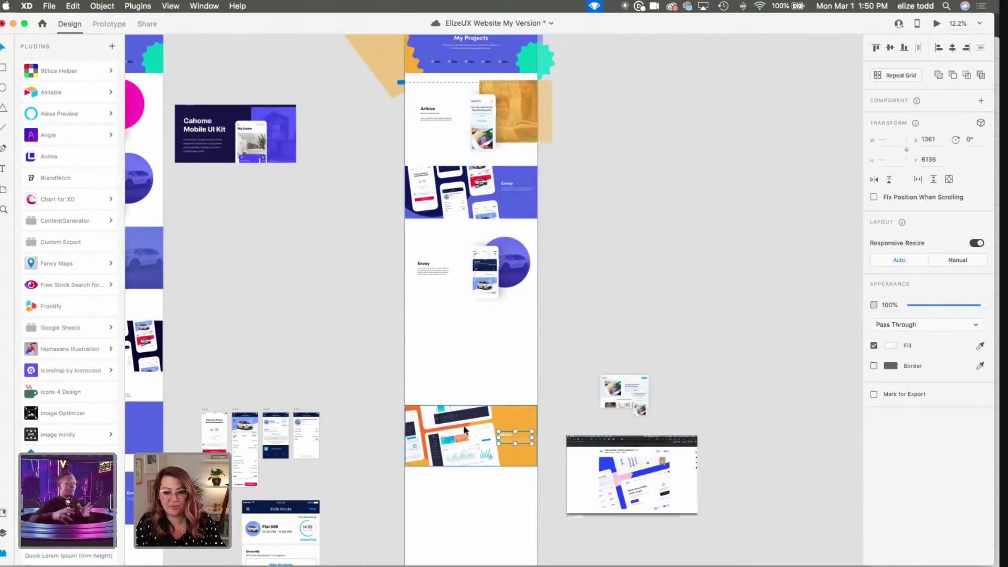
left_click_drag(464, 427, 469, 333)
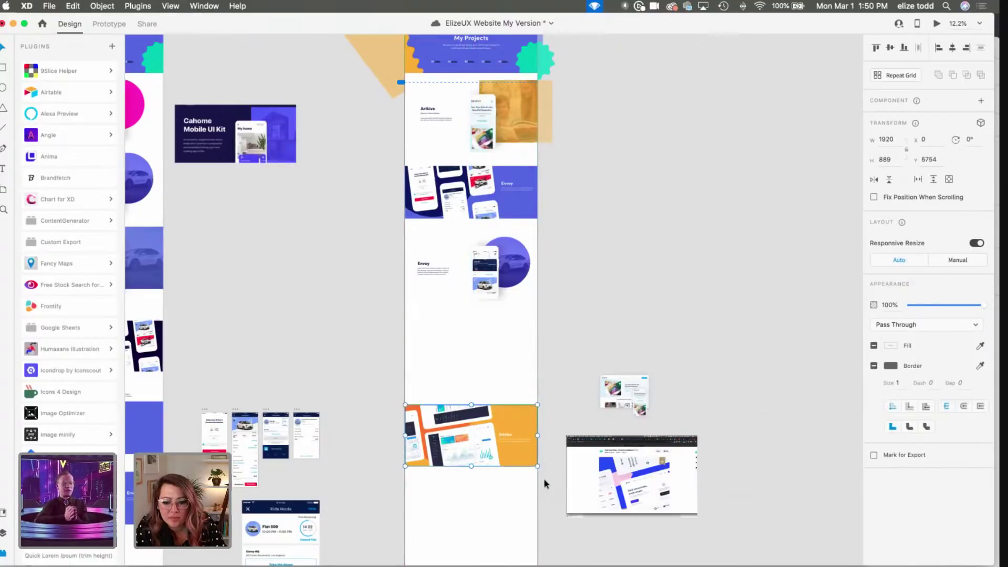
Step: Move the yellow tablet banner together with its heading text back up beneath the Envoy circle section and deselect it
left_click(402, 398)
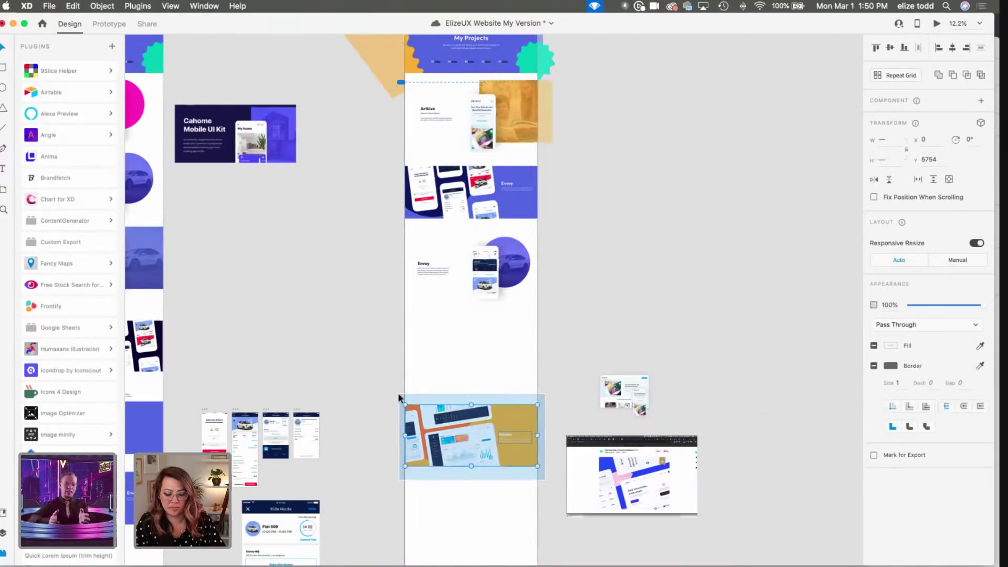
left_click_drag(460, 418, 506, 345)
left_click(615, 272)
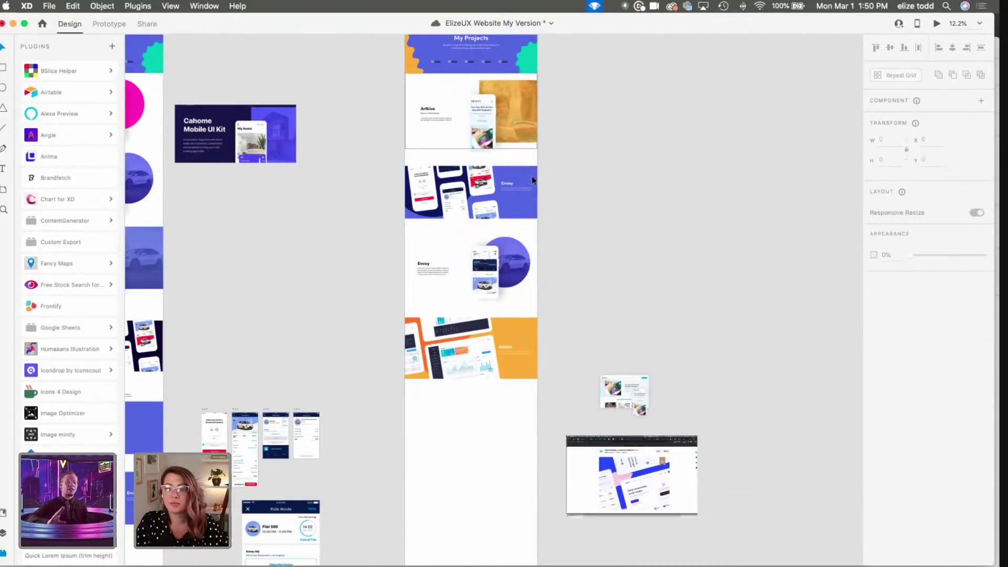
left_click(513, 265)
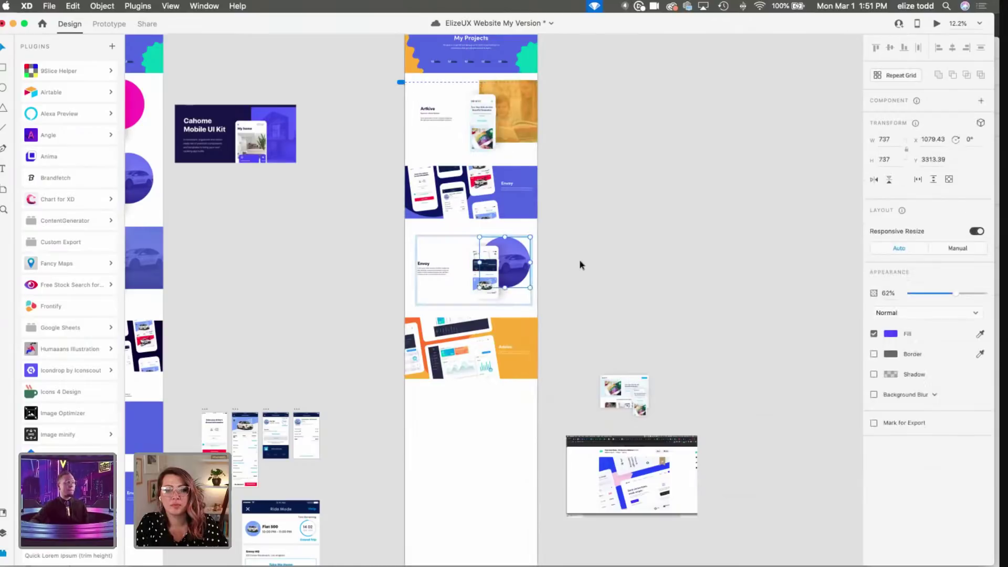
left_click(545, 420)
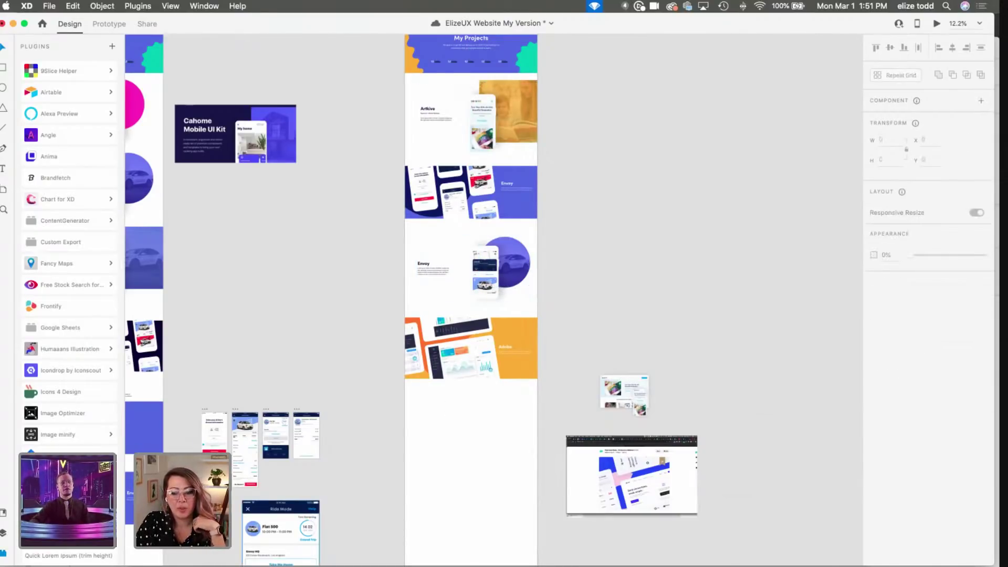
Step: Switch to Chrome and open the Envoy case study from the portfolio website's projects page
key("super+Tab")
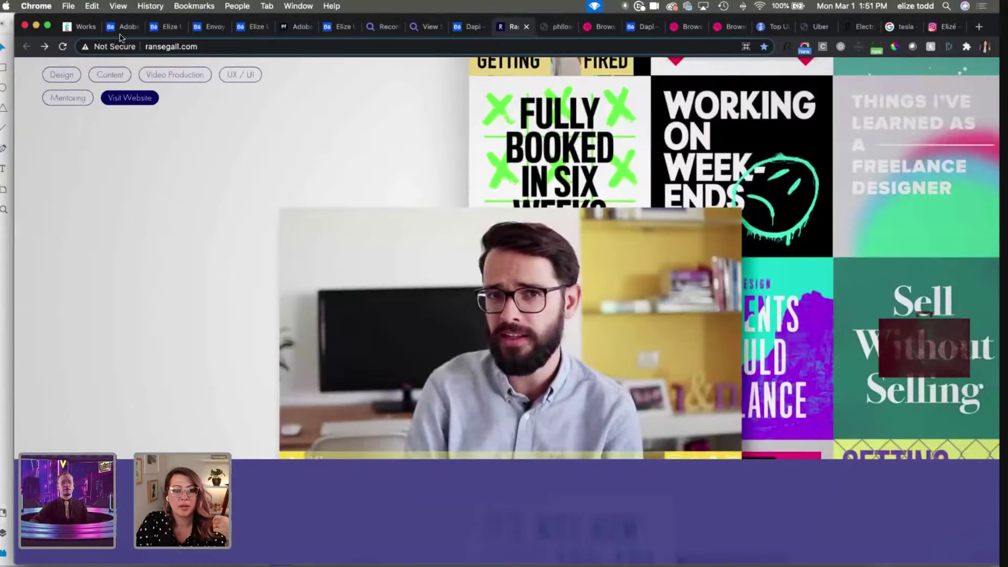
left_click(84, 27)
scroll(491, 284, "up", 5)
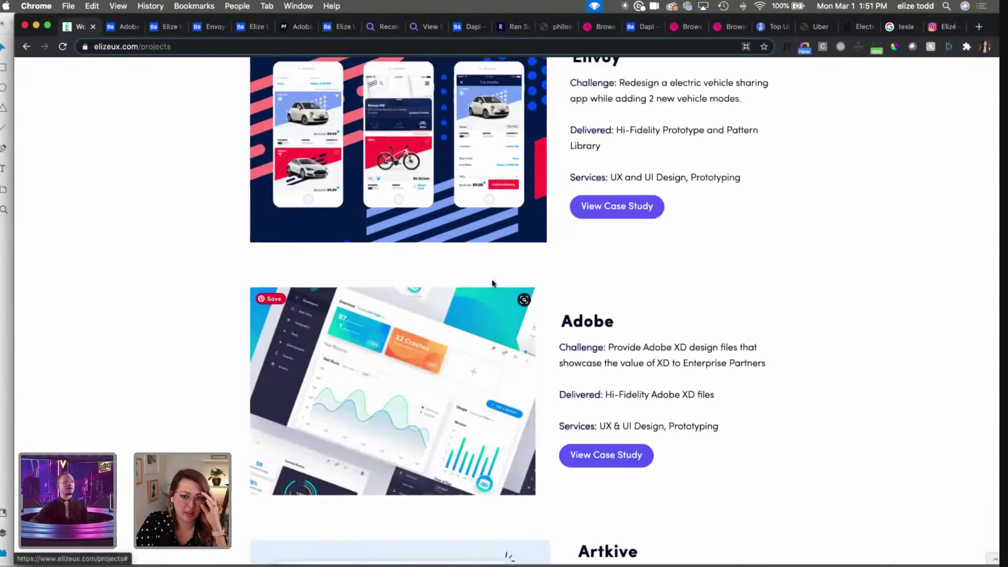
left_click(609, 238)
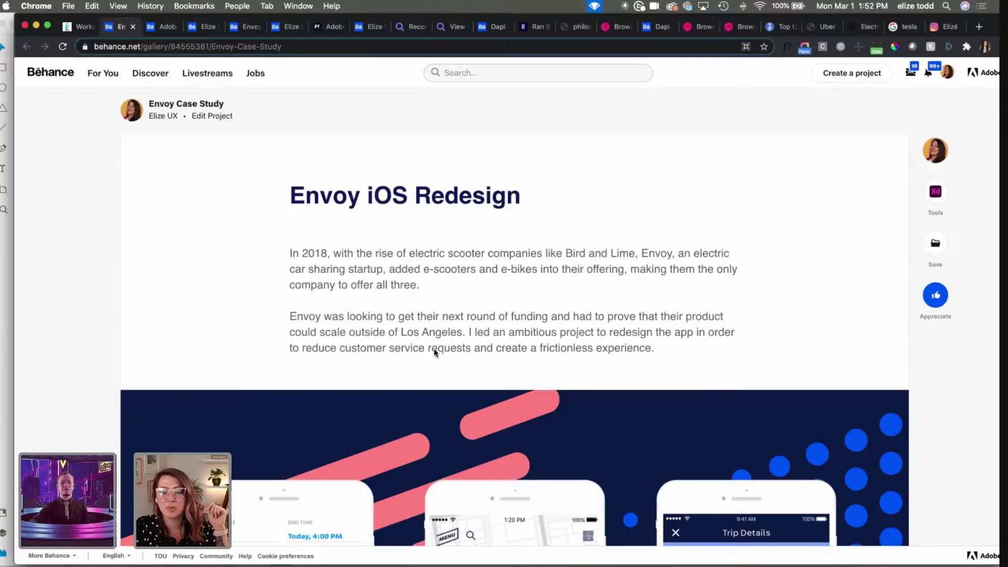
Step: Examine the Envoy iOS Redesign introduction and the hero image with the three phone mockups
scroll(439, 352, "down", 1)
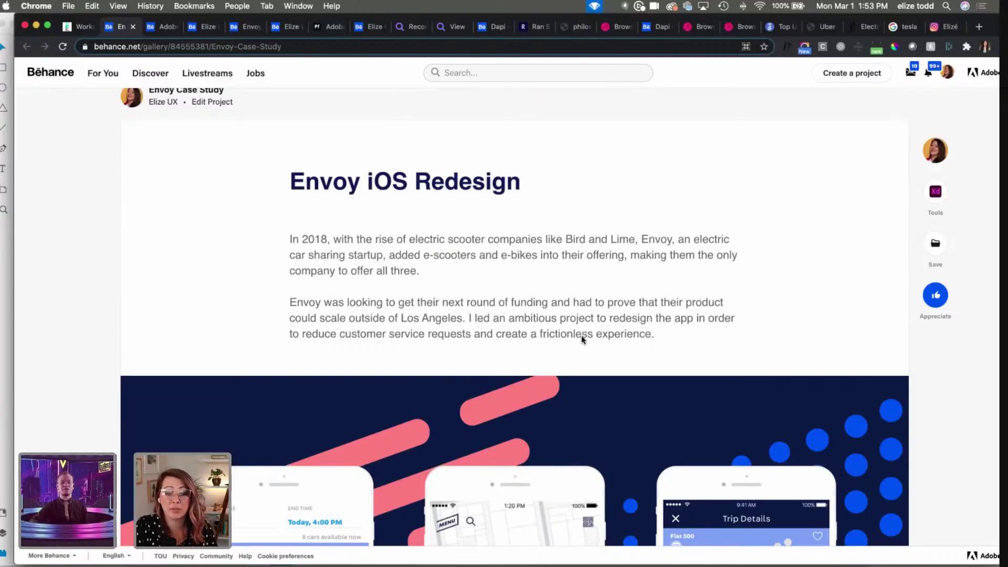
scroll(581, 338, "down", 1)
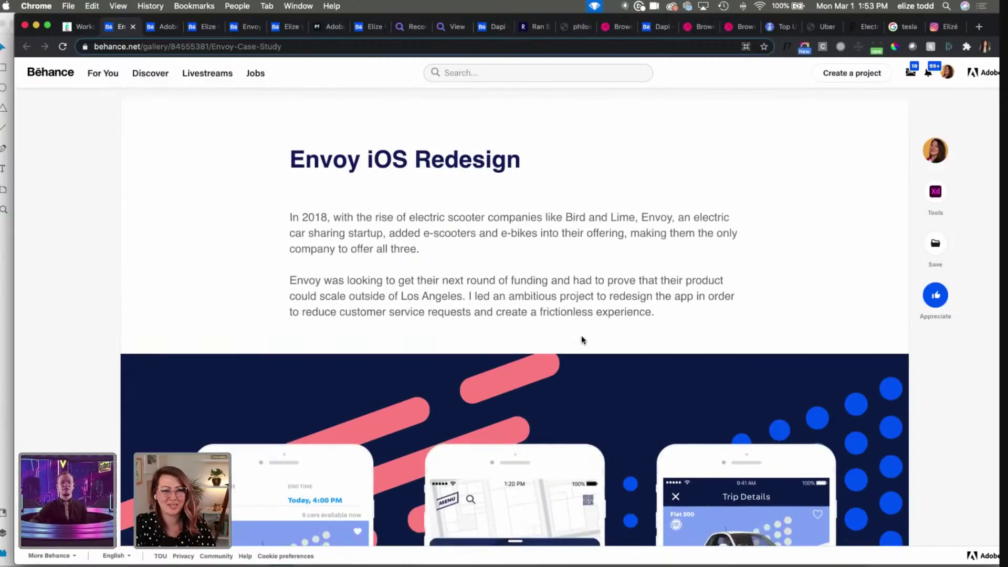
scroll(581, 339, "down", 2)
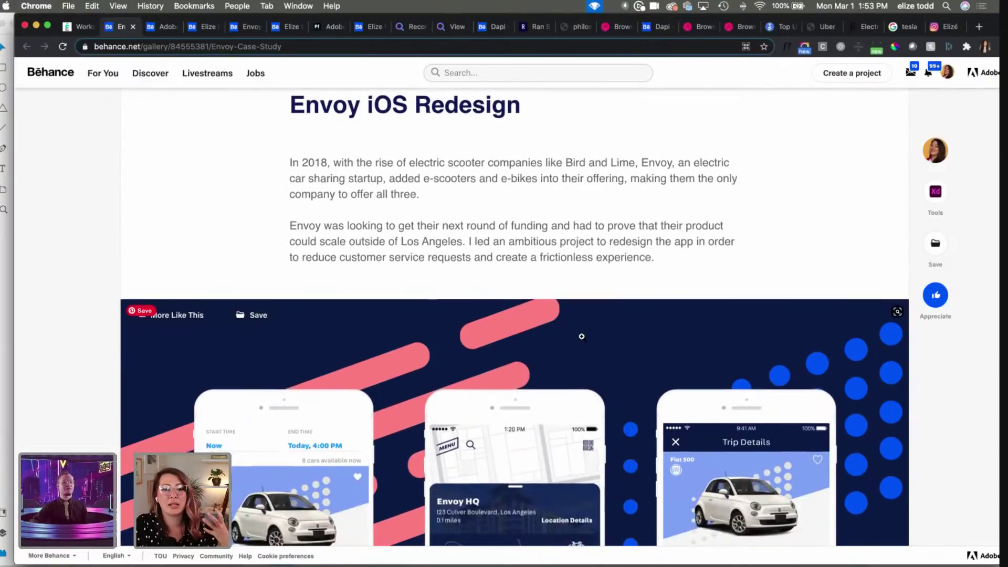
scroll(396, 311, "down", 7)
scroll(394, 278, "up", 2)
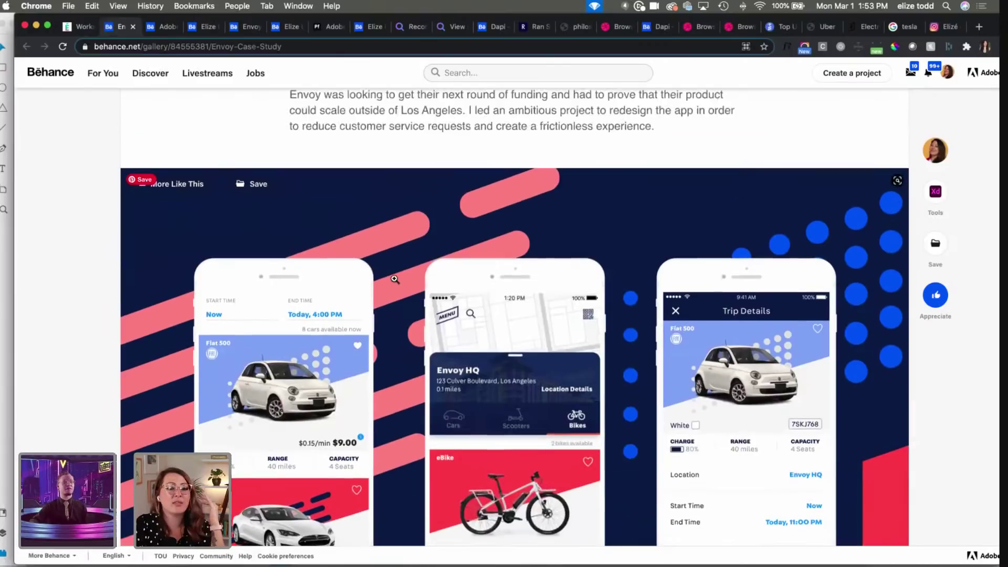
scroll(394, 279, "down", 3)
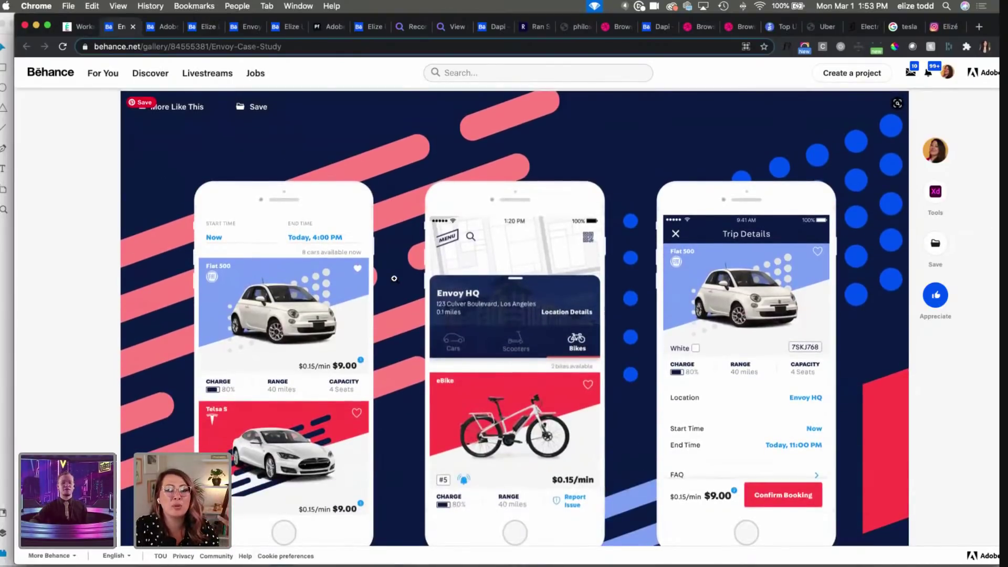
scroll(394, 278, "up", 2)
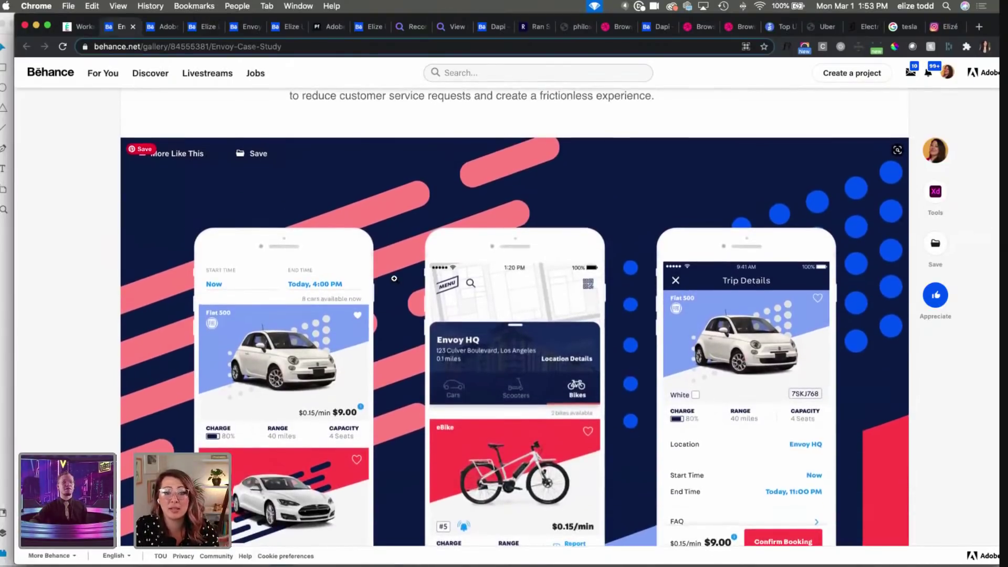
scroll(394, 278, "up", 3)
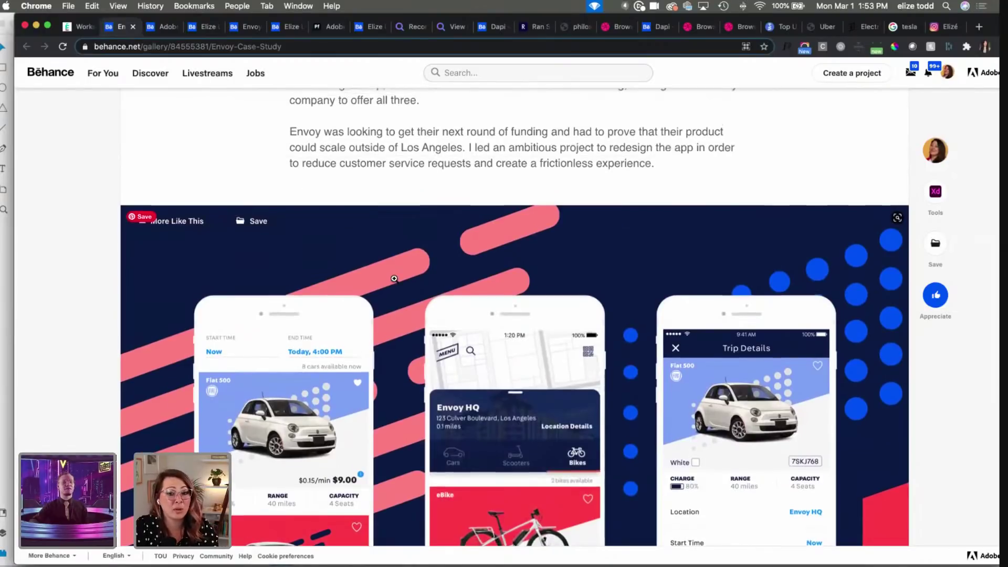
scroll(394, 278, "up", 5)
scroll(472, 307, "down", 15)
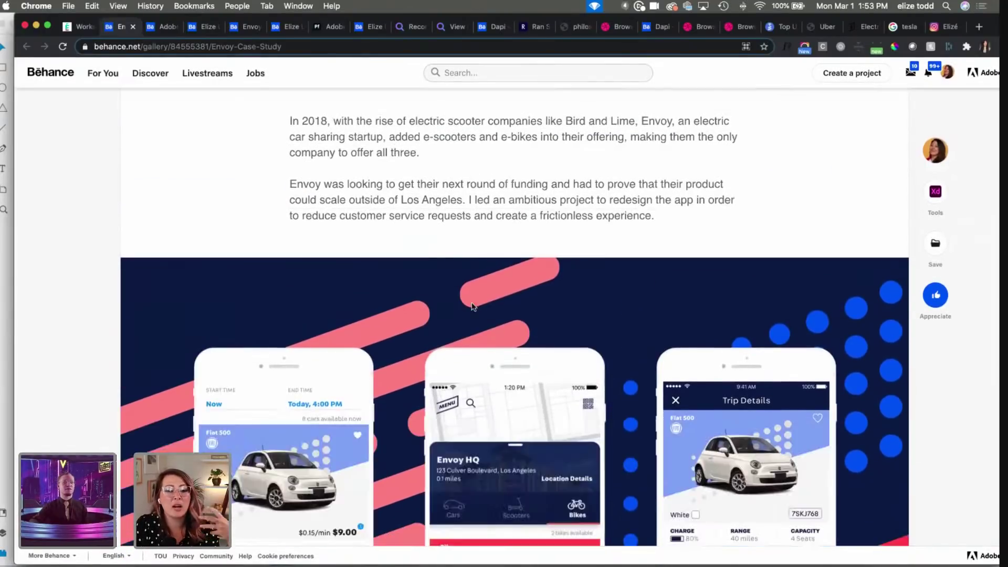
Step: Review the "Learning from the competition" section with its pre-redesign screens and vehicle test photos
scroll(472, 307, "down", 5)
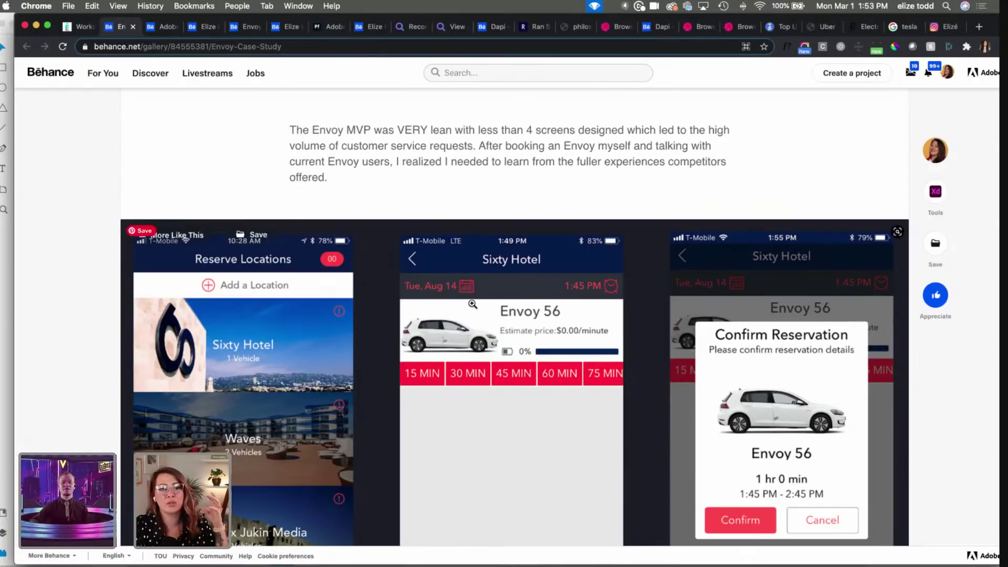
scroll(473, 304, "down", 7)
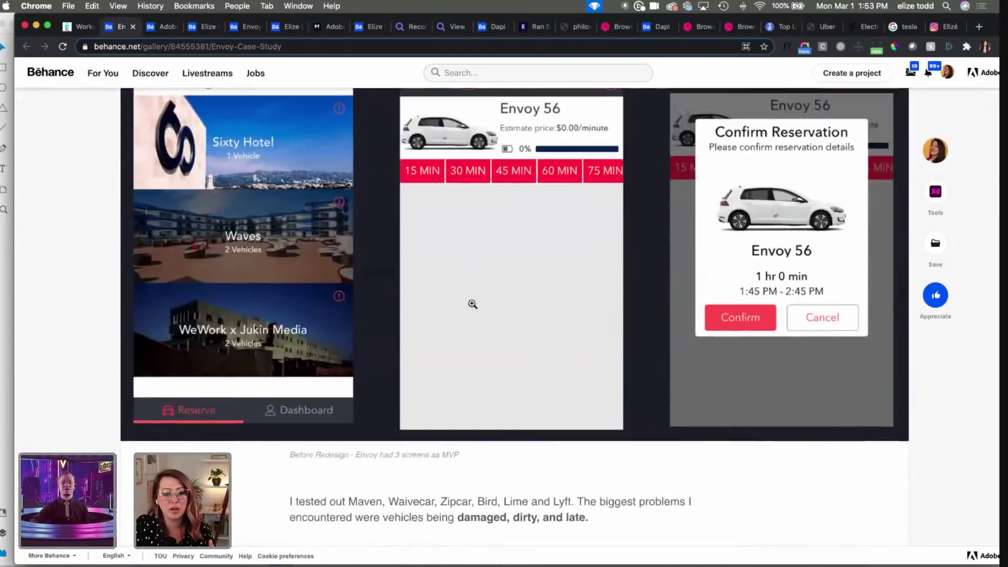
scroll(473, 307, "down", 15)
scroll(394, 294, "up", 3)
scroll(360, 291, "down", 2)
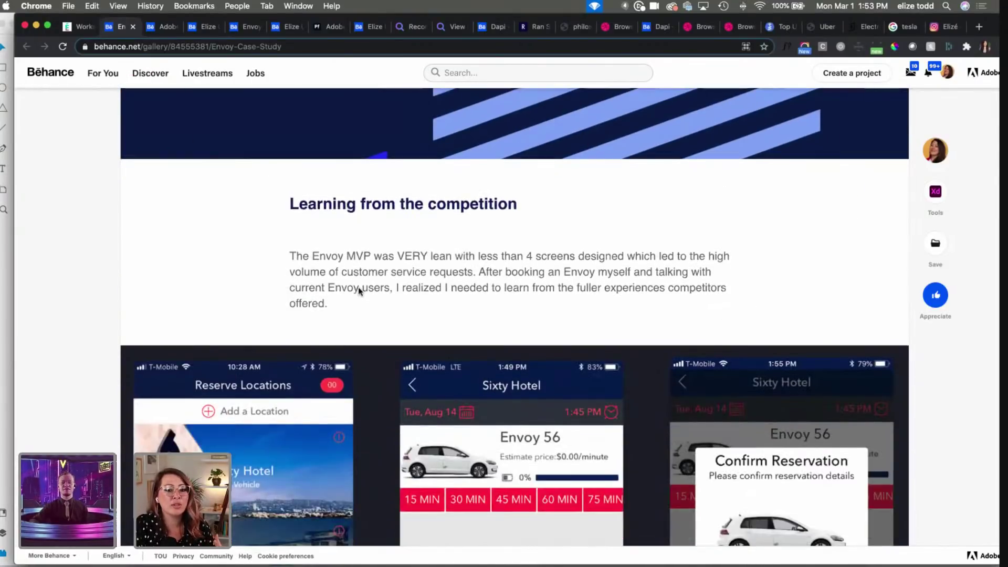
scroll(360, 289, "down", 10)
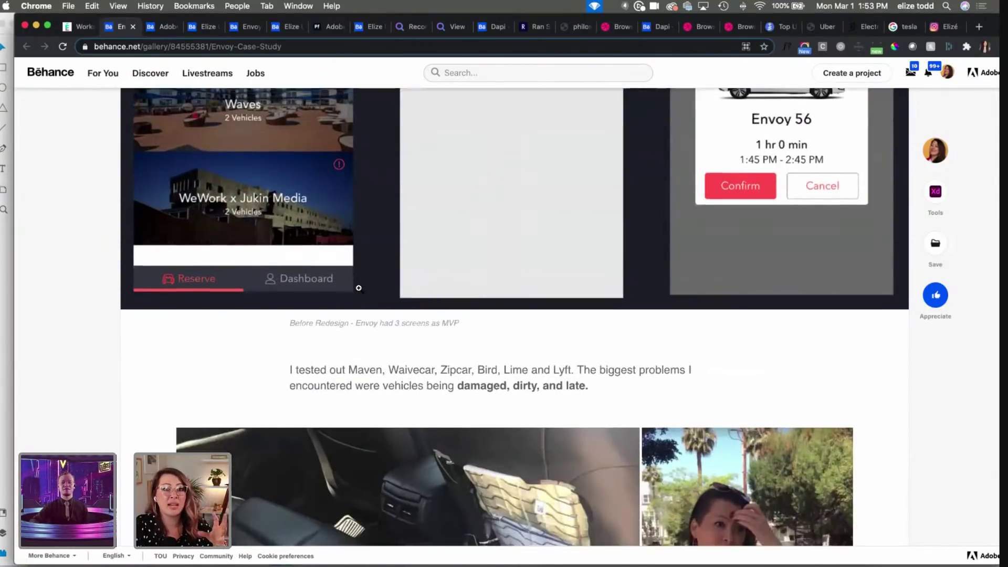
scroll(359, 289, "down", 1)
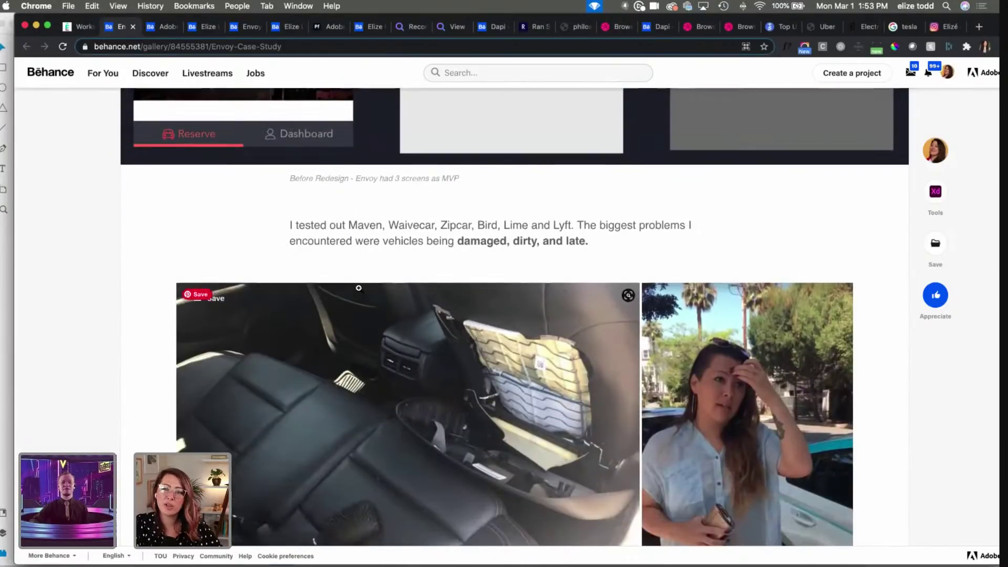
scroll(359, 288, "down", 1)
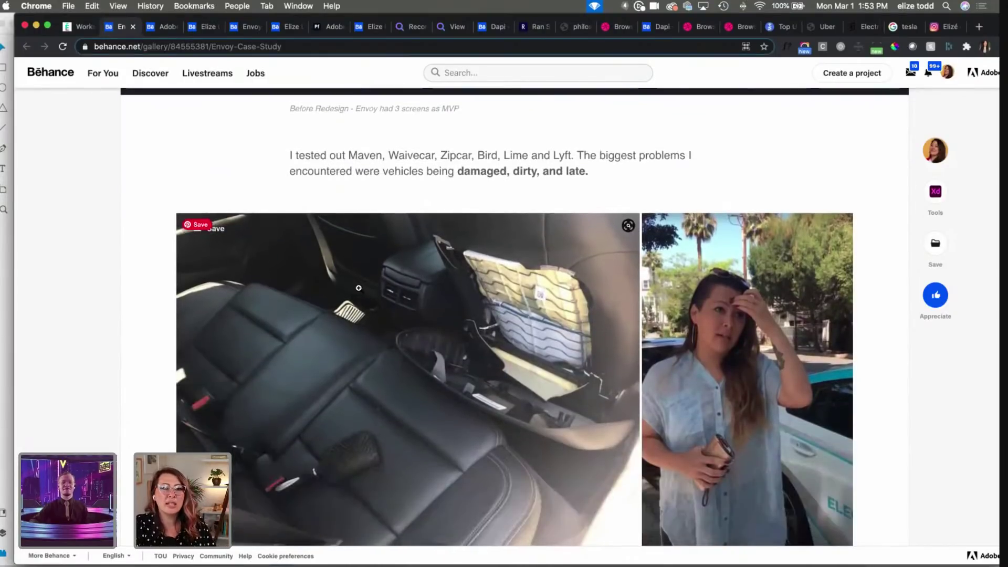
Step: Review the "Narrowing Down Numerous Edge Cases" section, including its workshop photos, sketches and wireflows
scroll(358, 287, "down", 6)
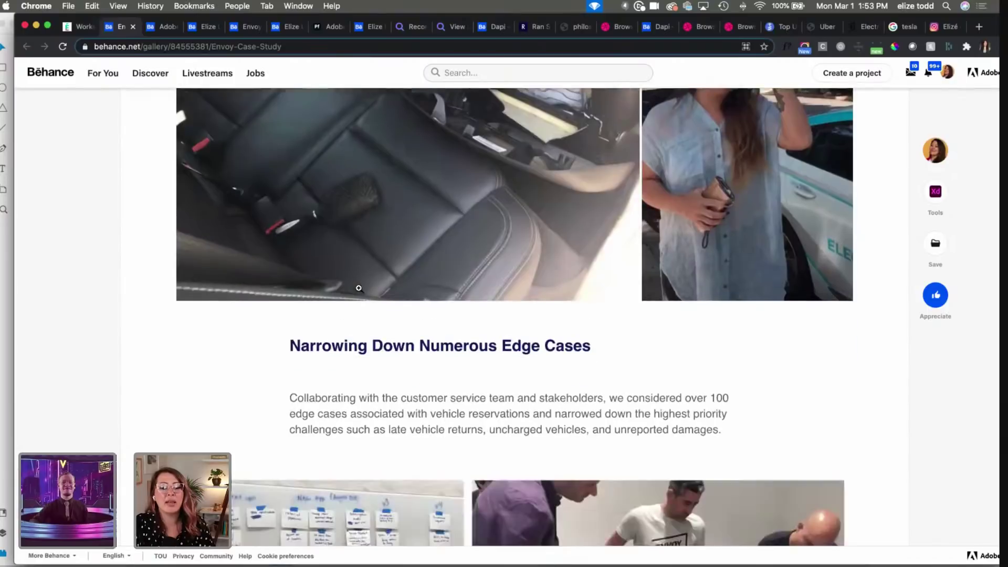
scroll(358, 290, "down", 13)
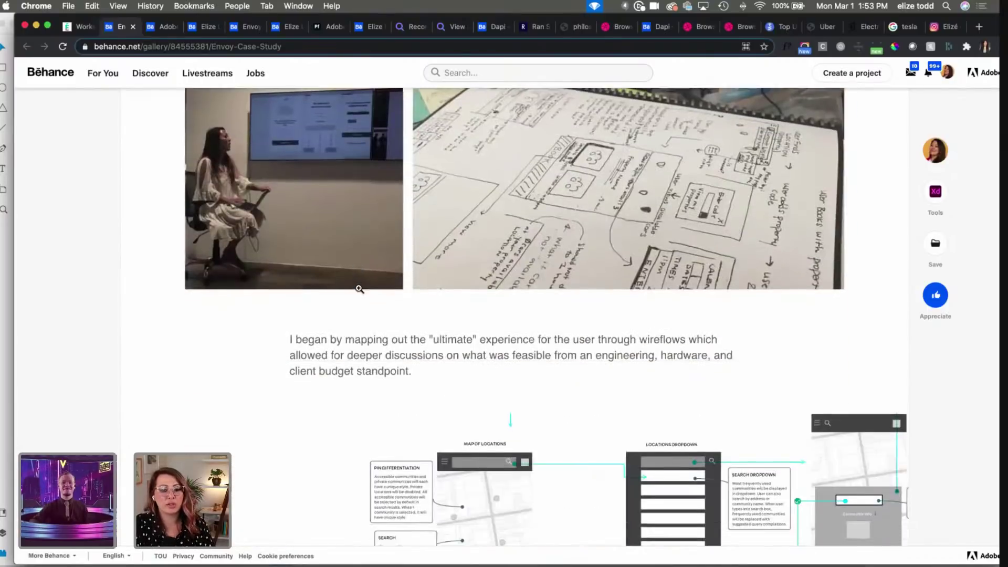
scroll(358, 292, "down", 1)
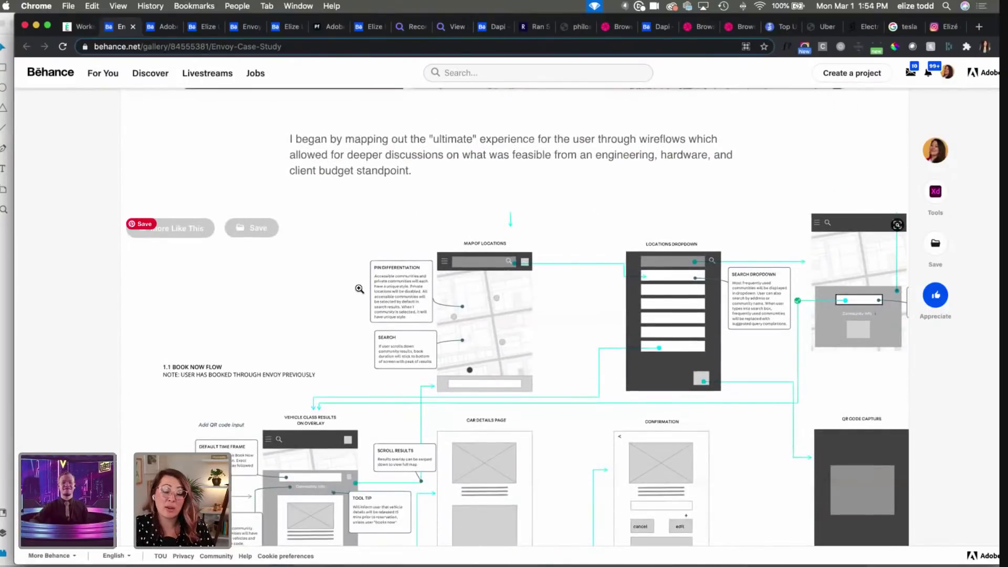
scroll(360, 289, "up", 14)
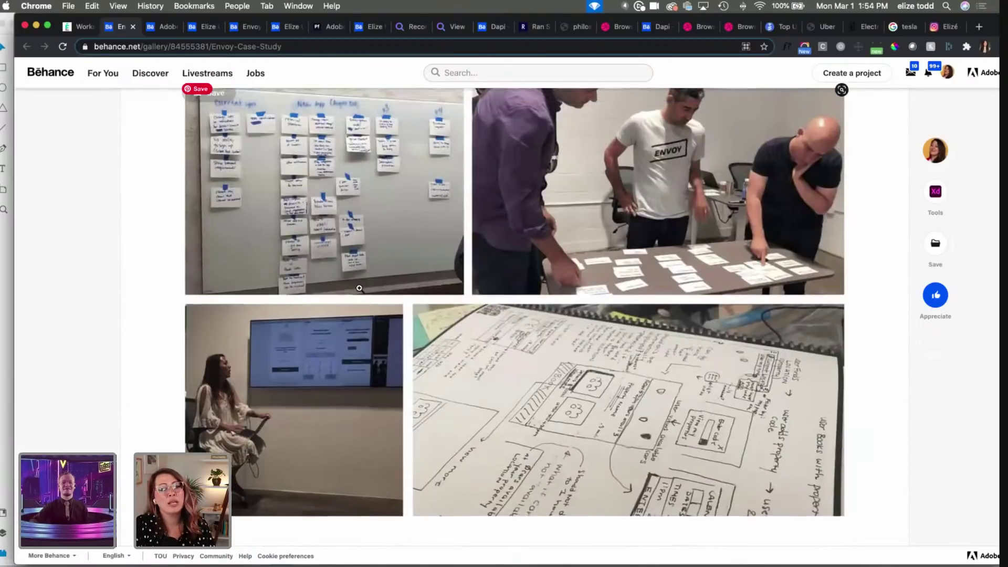
scroll(360, 289, "down", 3)
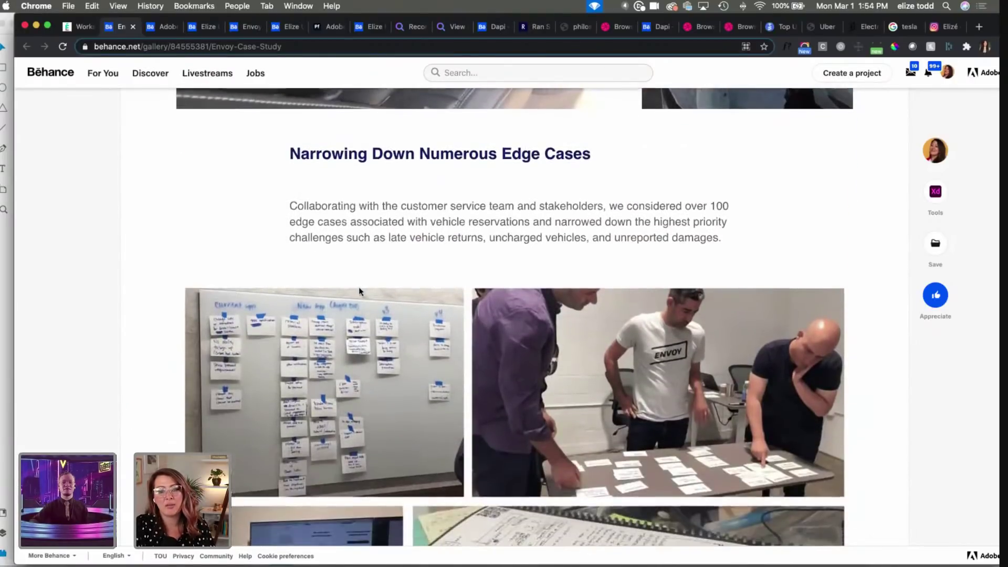
scroll(419, 185, "down", 2)
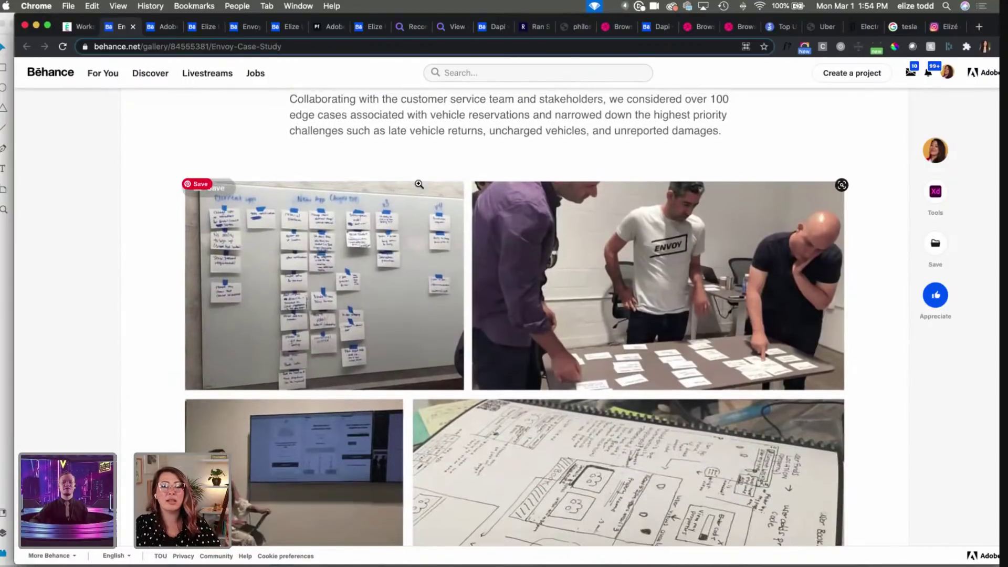
scroll(418, 184, "up", 1)
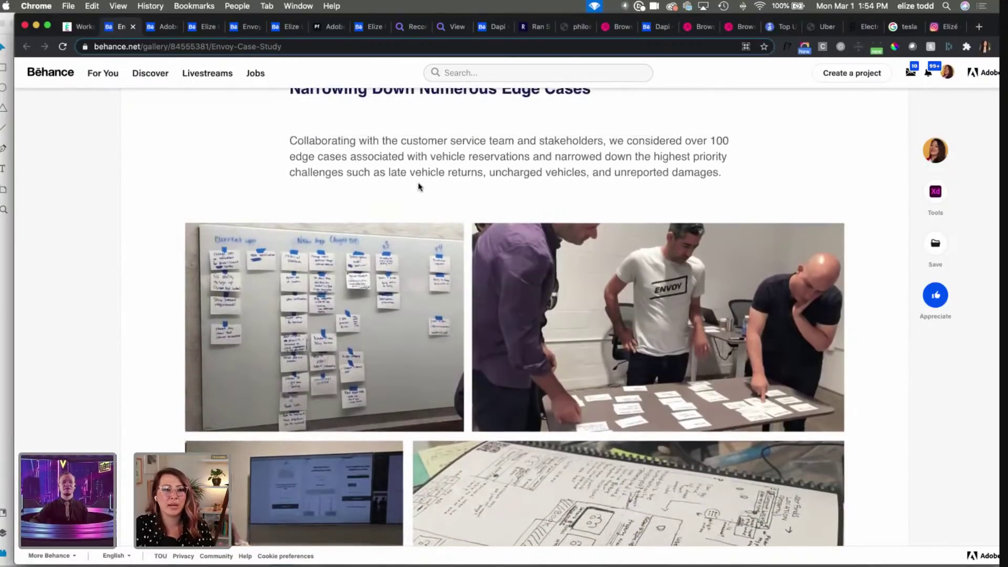
scroll(418, 185, "up", 1)
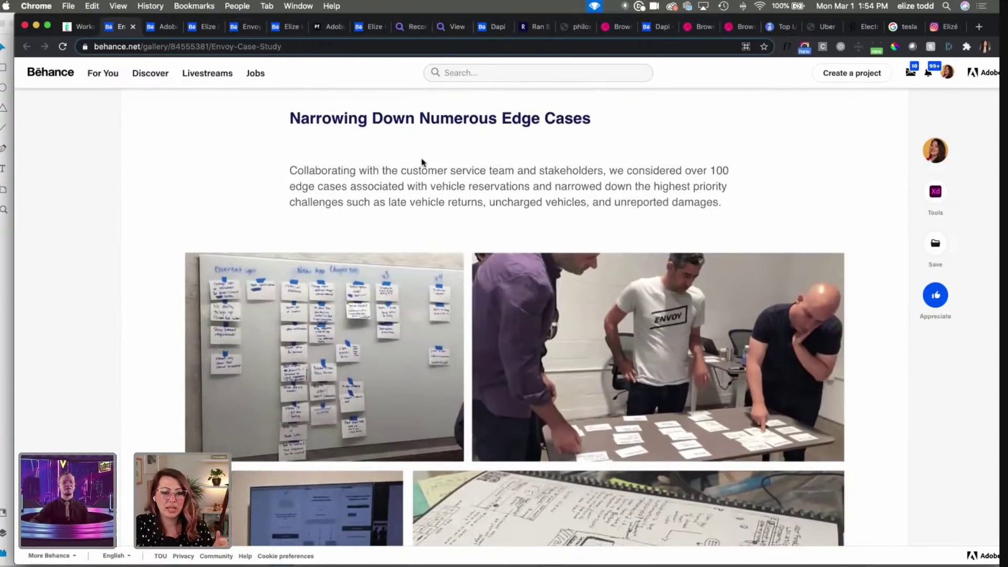
scroll(421, 163, "down", 3)
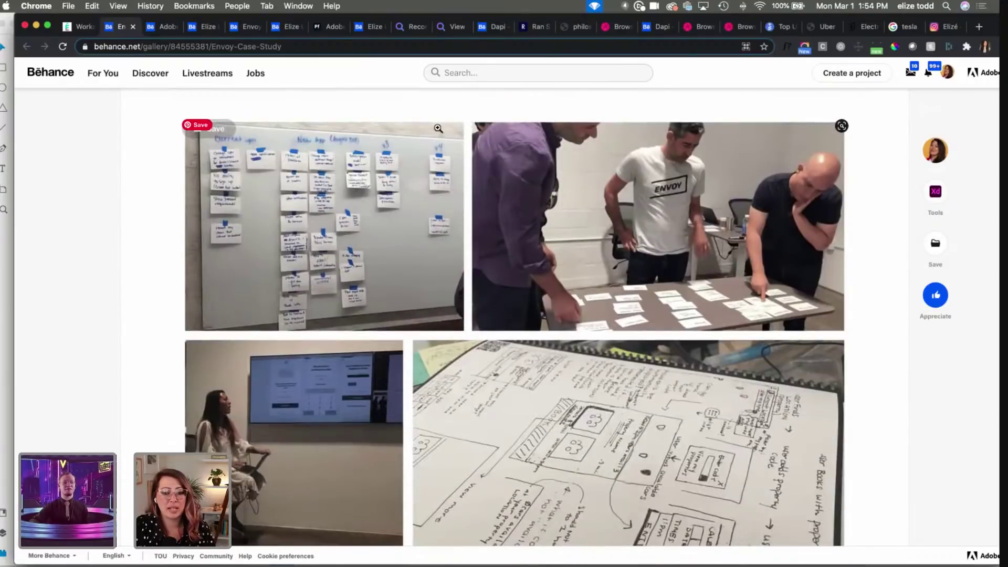
Step: Look through the vehicle booking, scooter and Community Responsibility screens, and return to the start of the case study
scroll(438, 128, "down", 20)
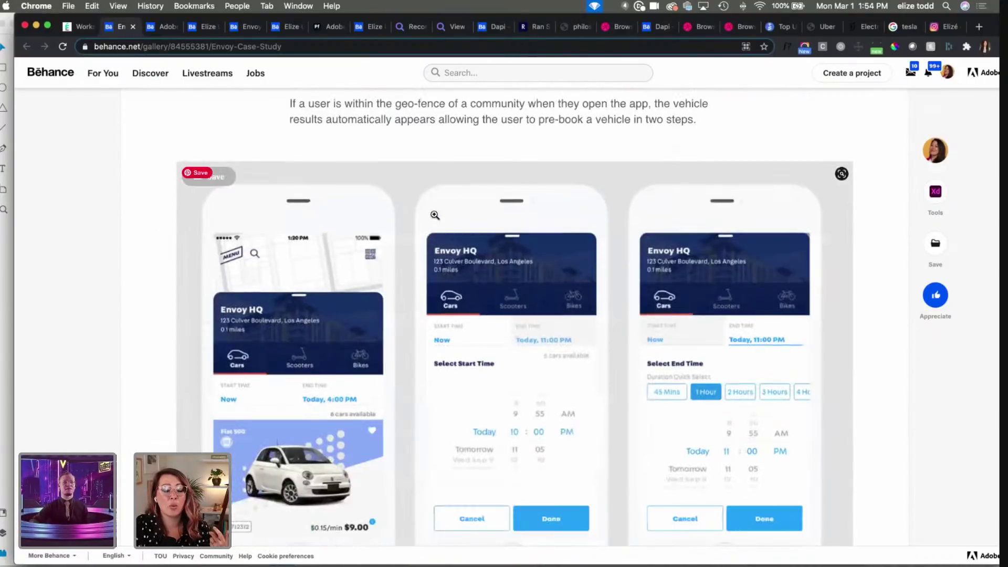
scroll(435, 215, "down", 15)
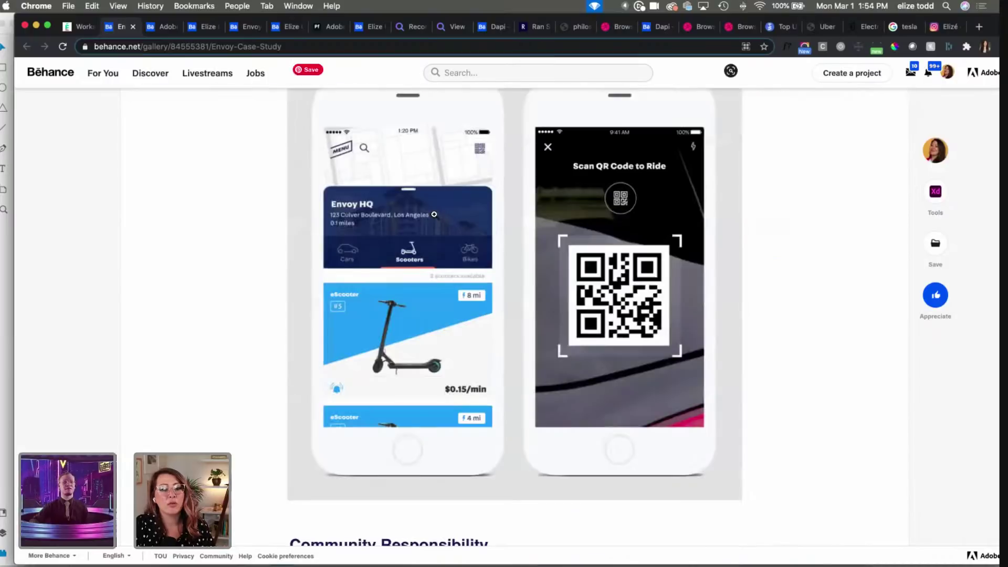
scroll(434, 214, "up", 1)
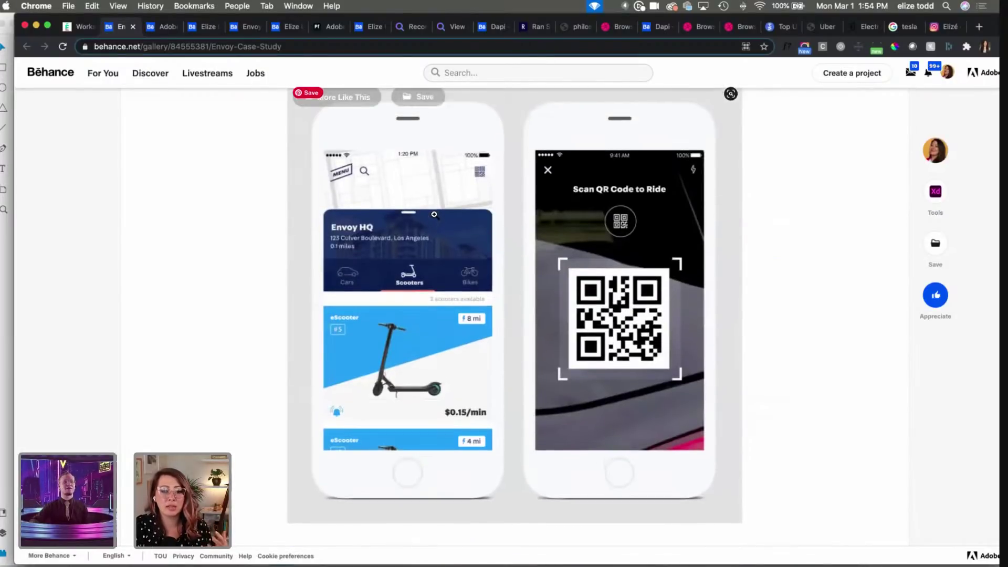
scroll(434, 214, "down", 6)
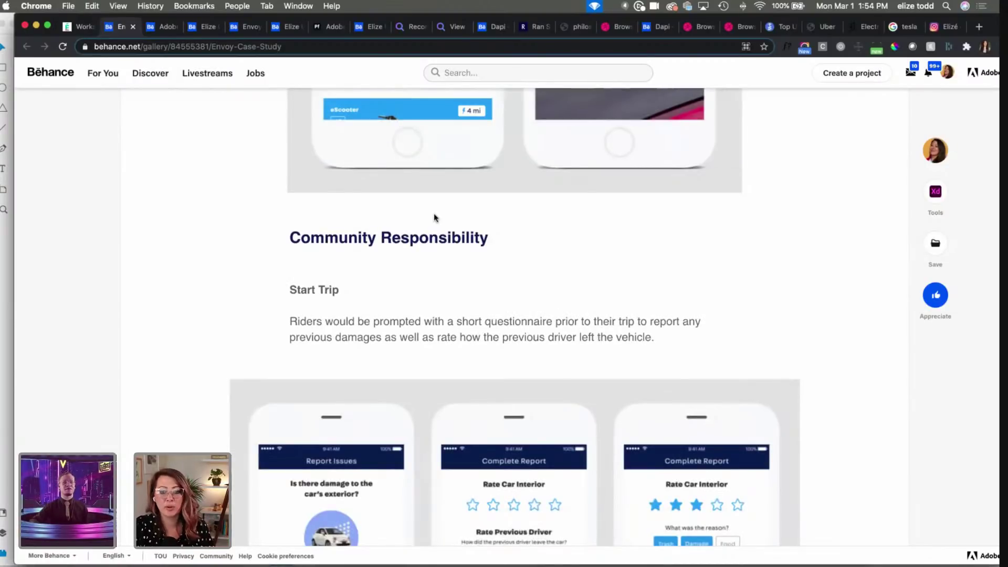
scroll(433, 213, "down", 1)
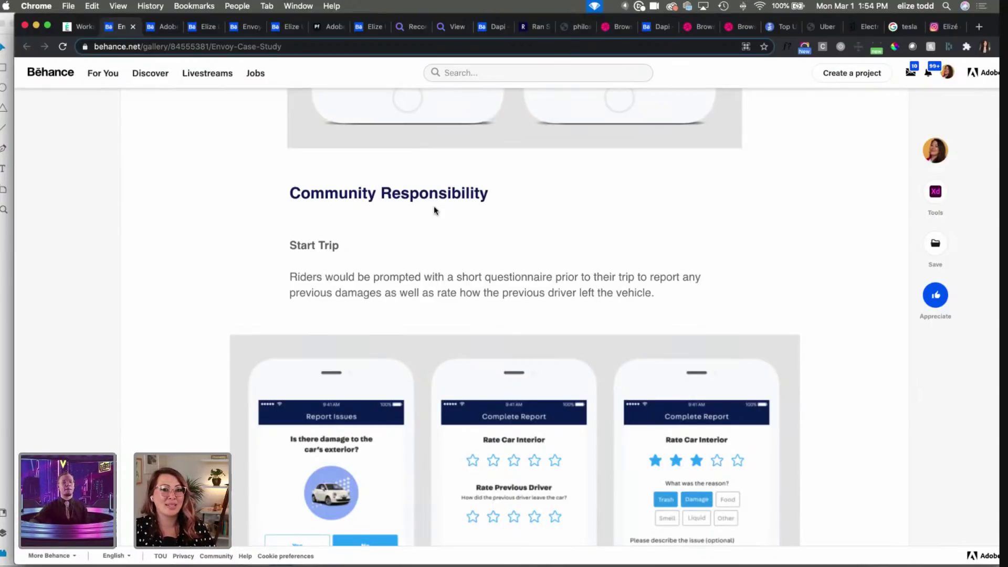
scroll(434, 210, "up", 20)
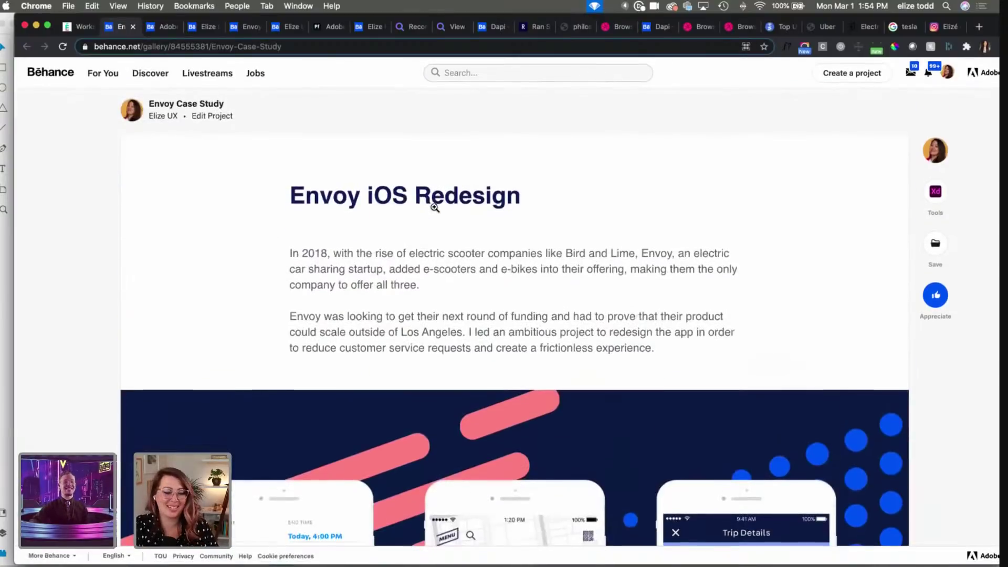